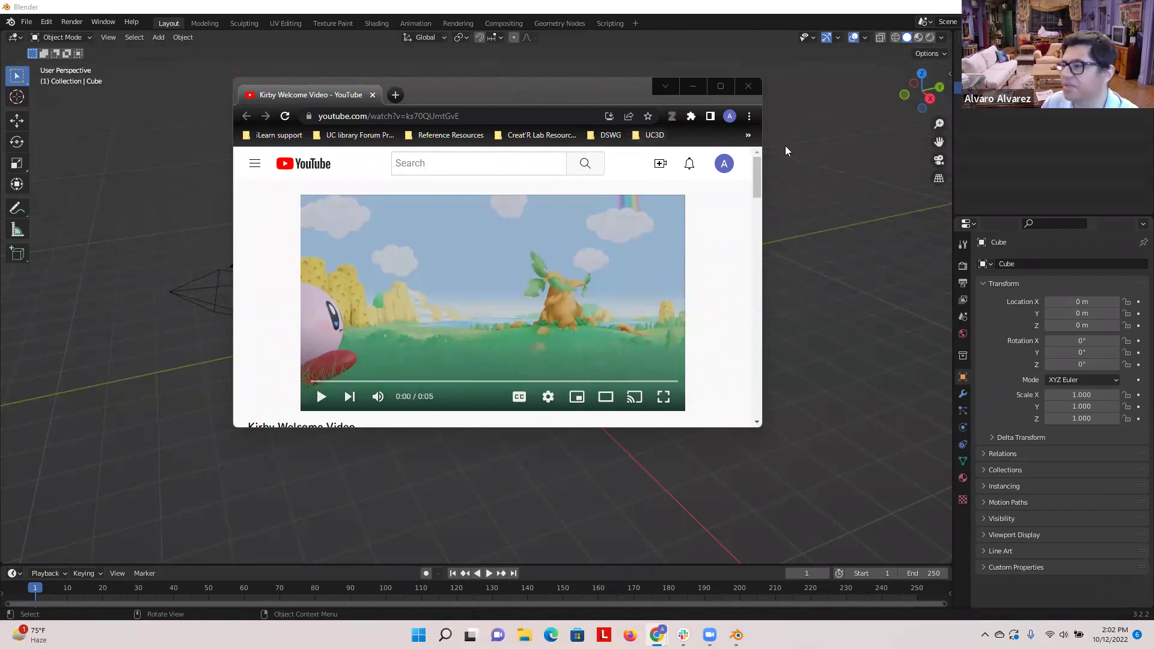
left_click(606, 89)
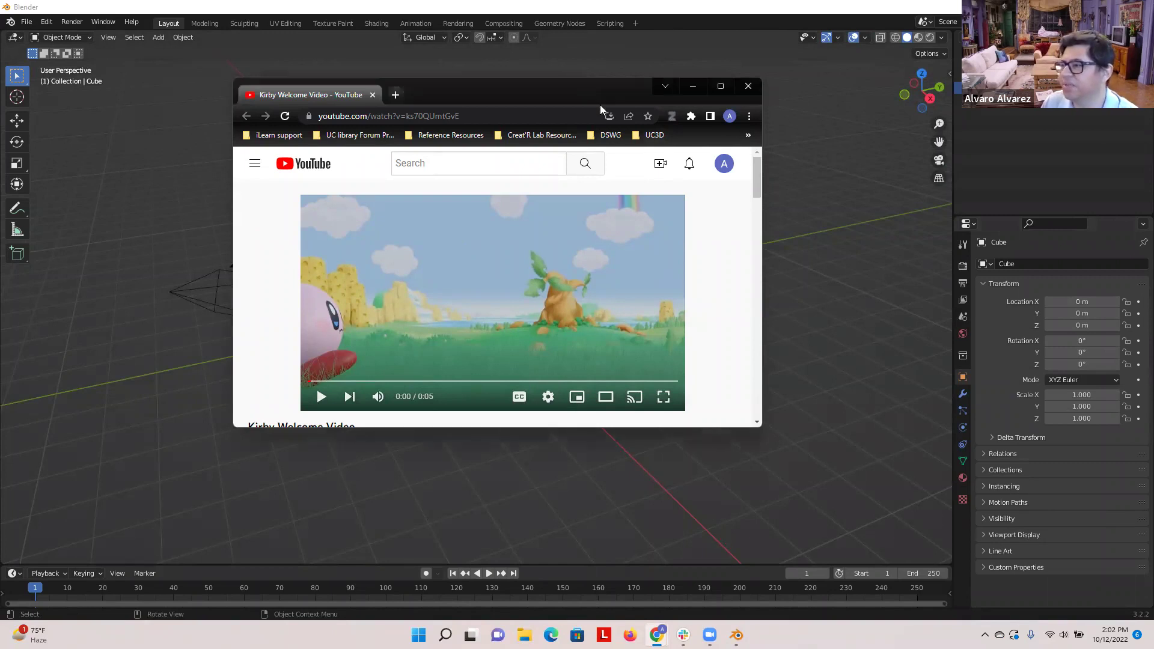
left_click_drag(600, 105, 628, 96)
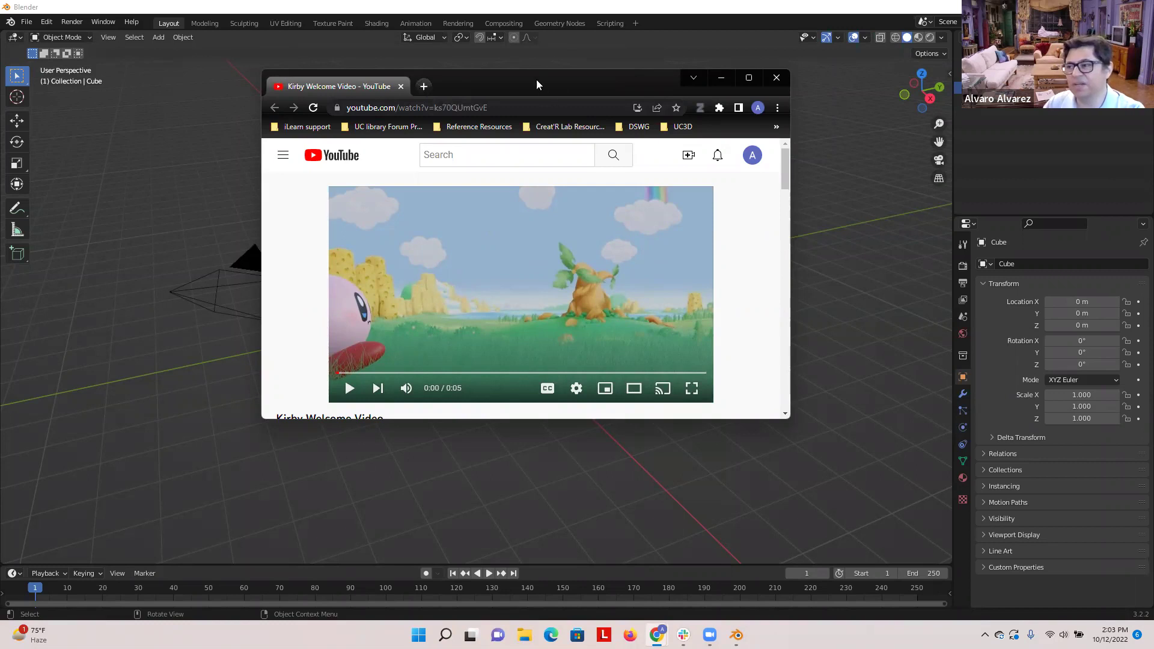
left_click_drag(541, 81, 566, 110)
- Open the Blender website, blender.org, in a new browser tab
left_click(448, 115)
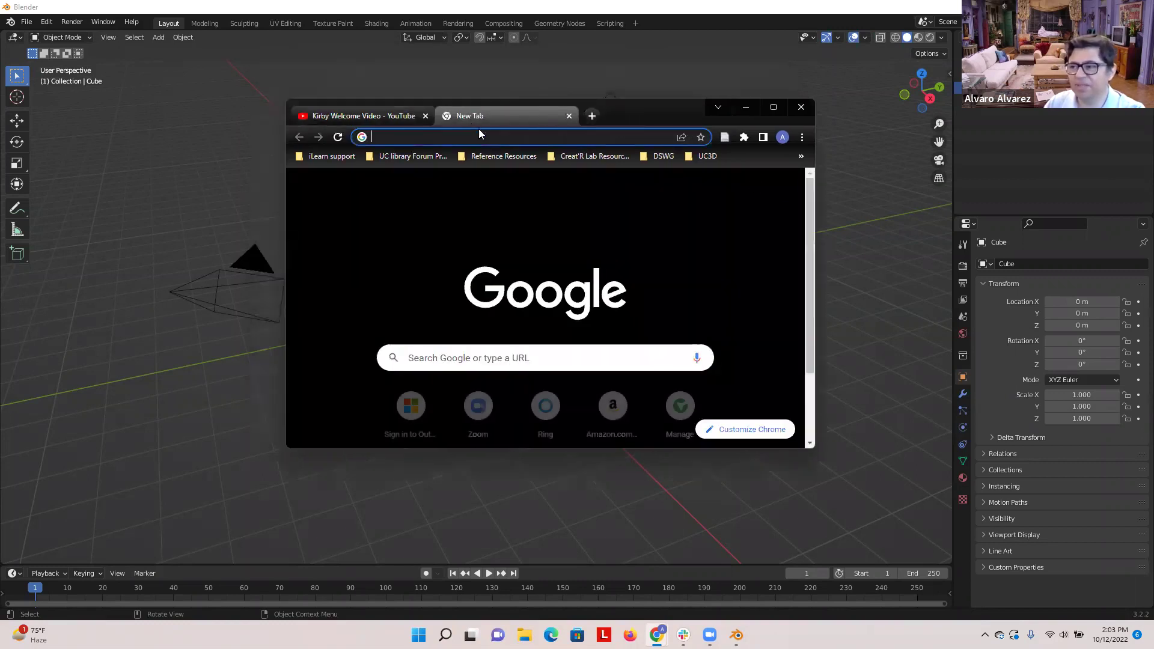
left_click(482, 134)
type("blender")
key("Return")
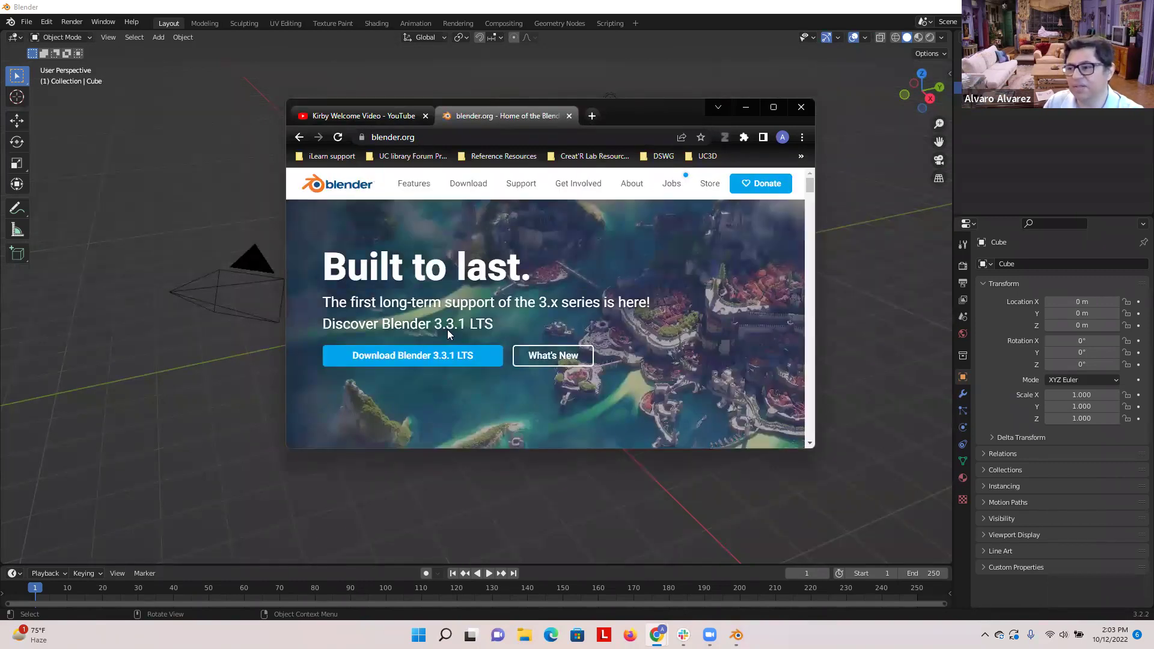
- Download the Blender 3.3.1 LTS Windows installer from the website's download page
left_click(411, 353)
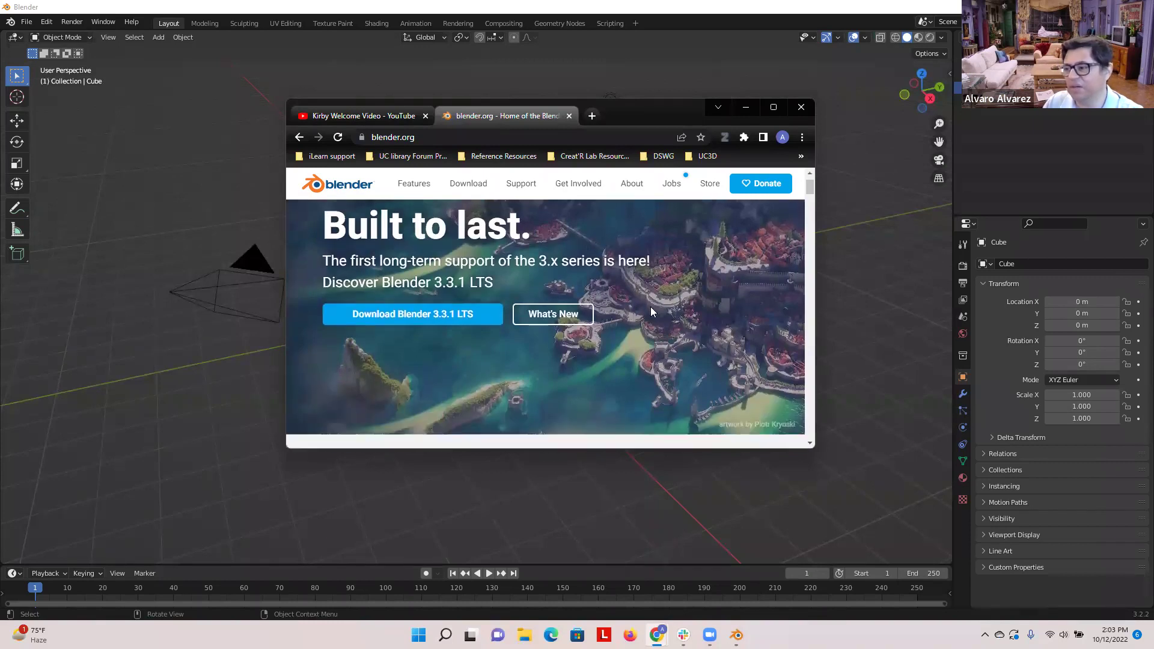
scroll(652, 304, "down", 4)
scroll(643, 304, "up", 4)
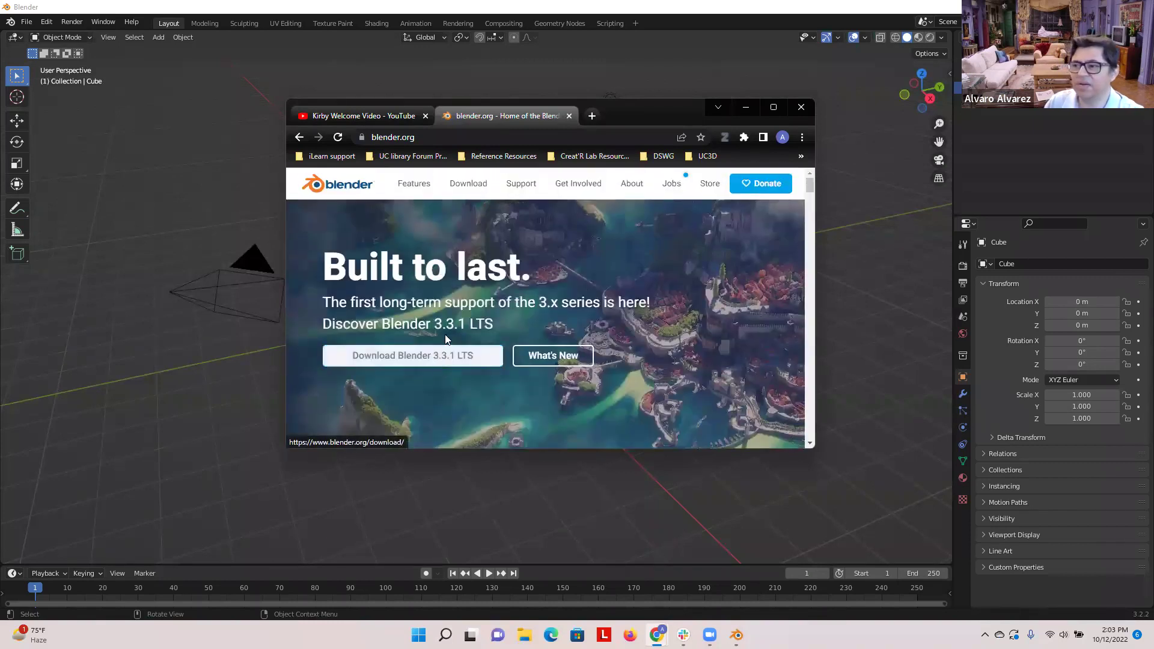
left_click(478, 190)
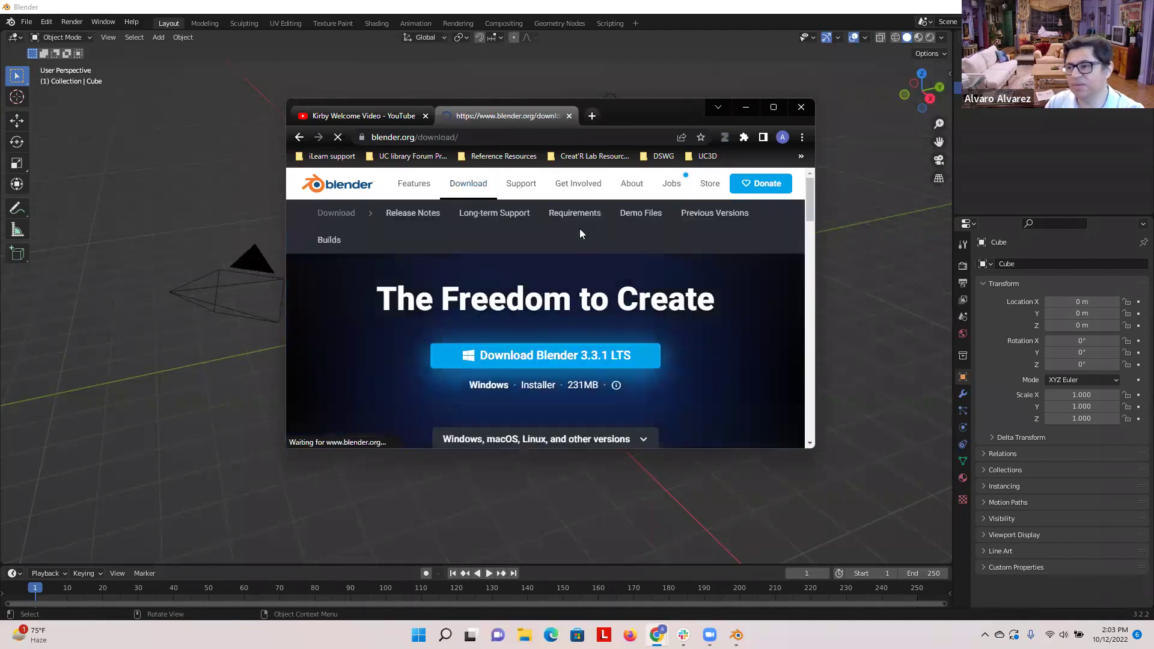
scroll(737, 334, "down", 2)
scroll(712, 330, "up", 1)
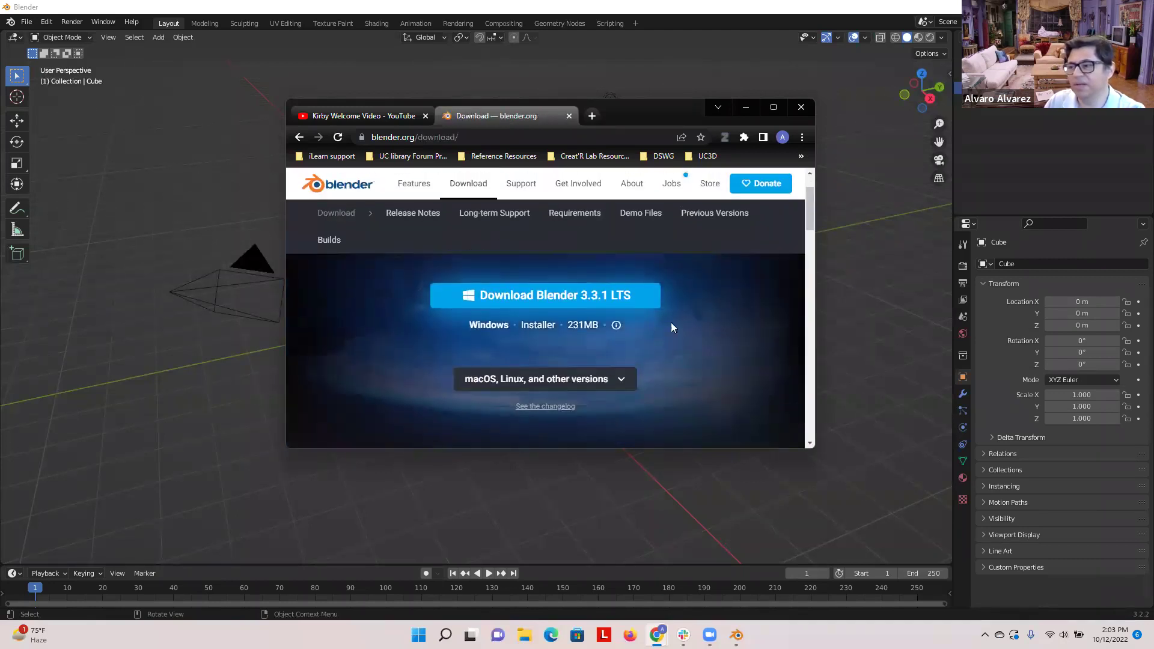
left_click(519, 304)
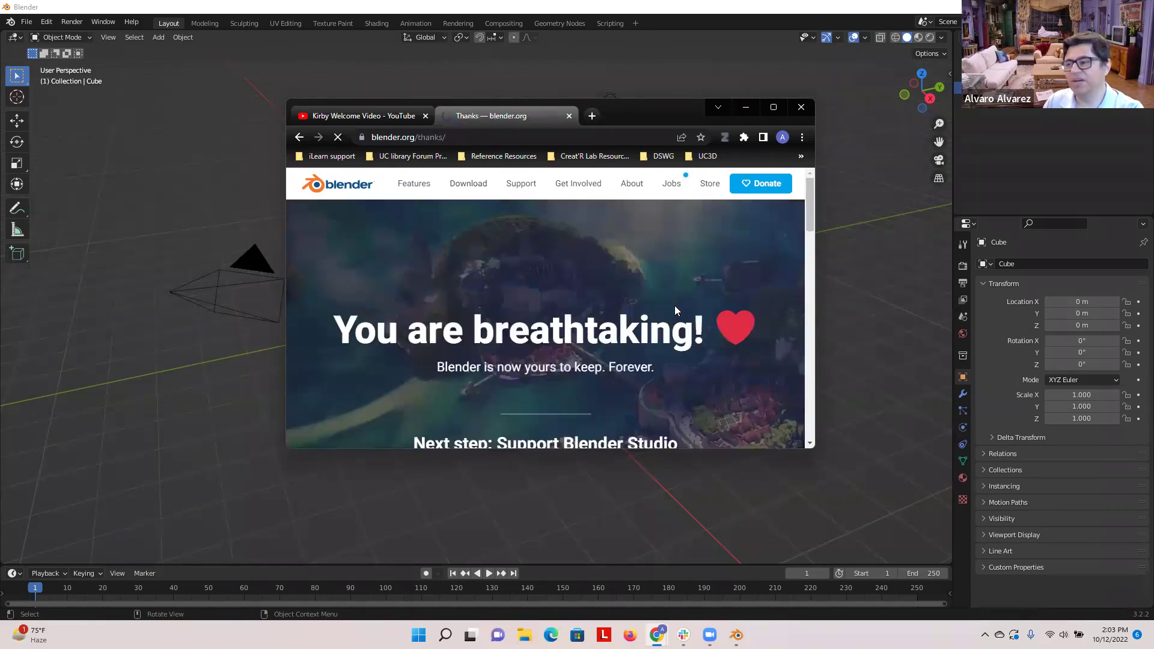
scroll(621, 309, "down", 6)
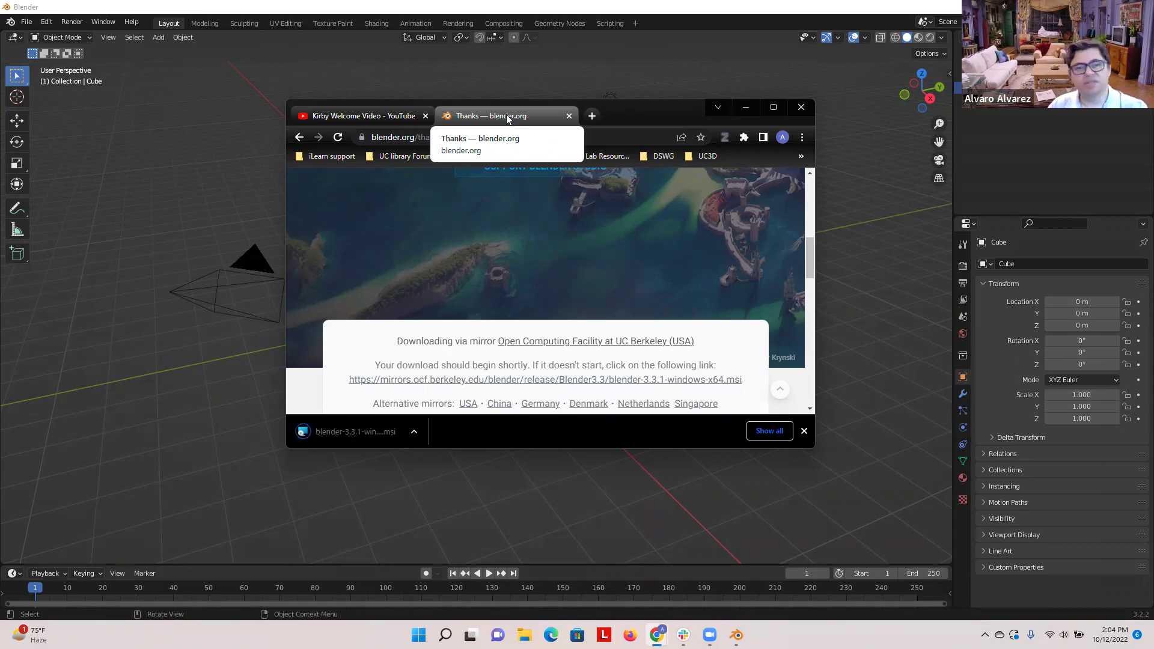
- Close the Blender download tab and bring the Kirby Welcome Video's playback controls into view
left_click(569, 116)
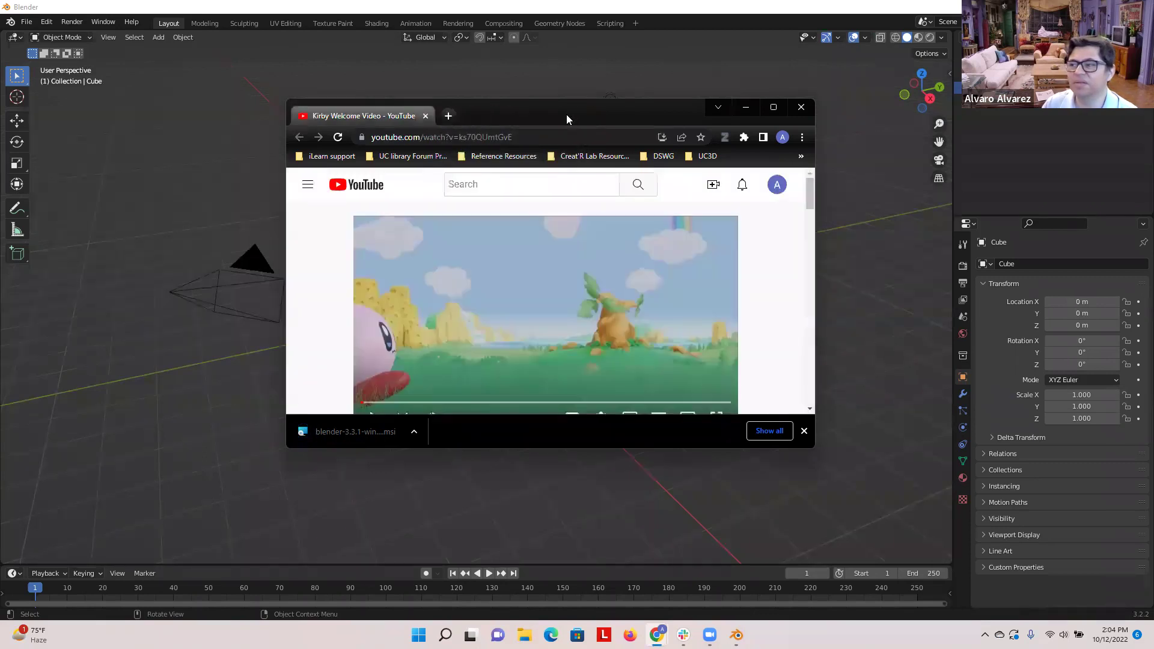
scroll(592, 238, "down", 2)
scroll(593, 238, "up", 2)
scroll(592, 241, "down", 2)
scroll(591, 241, "up", 2)
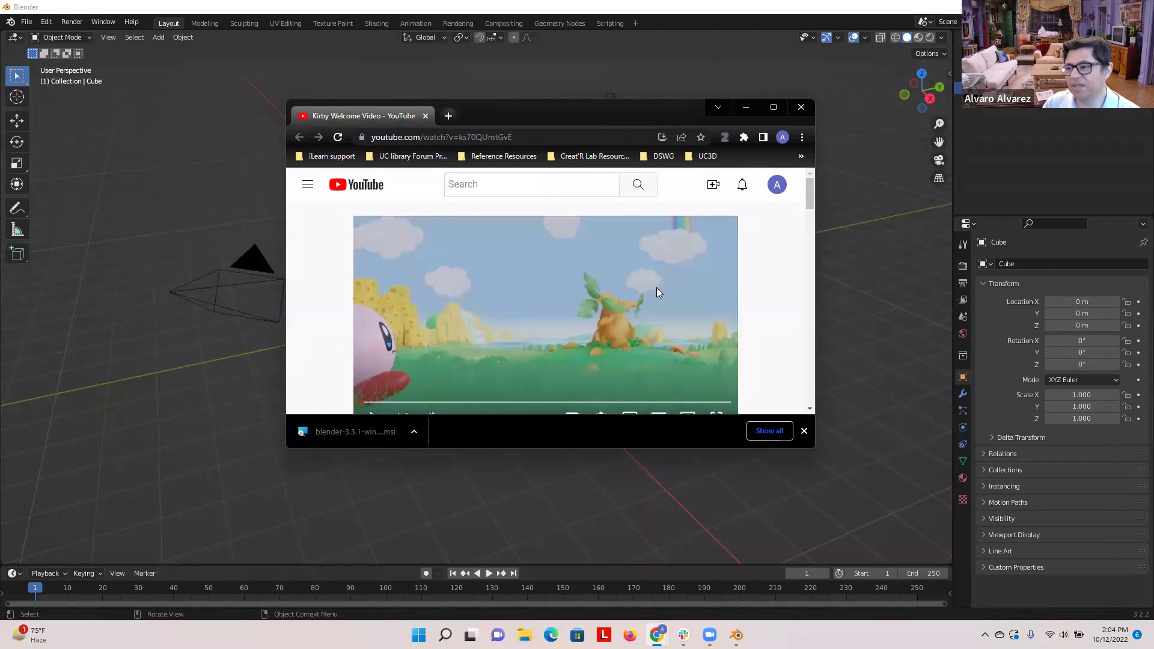
scroll(656, 287, "down", 1)
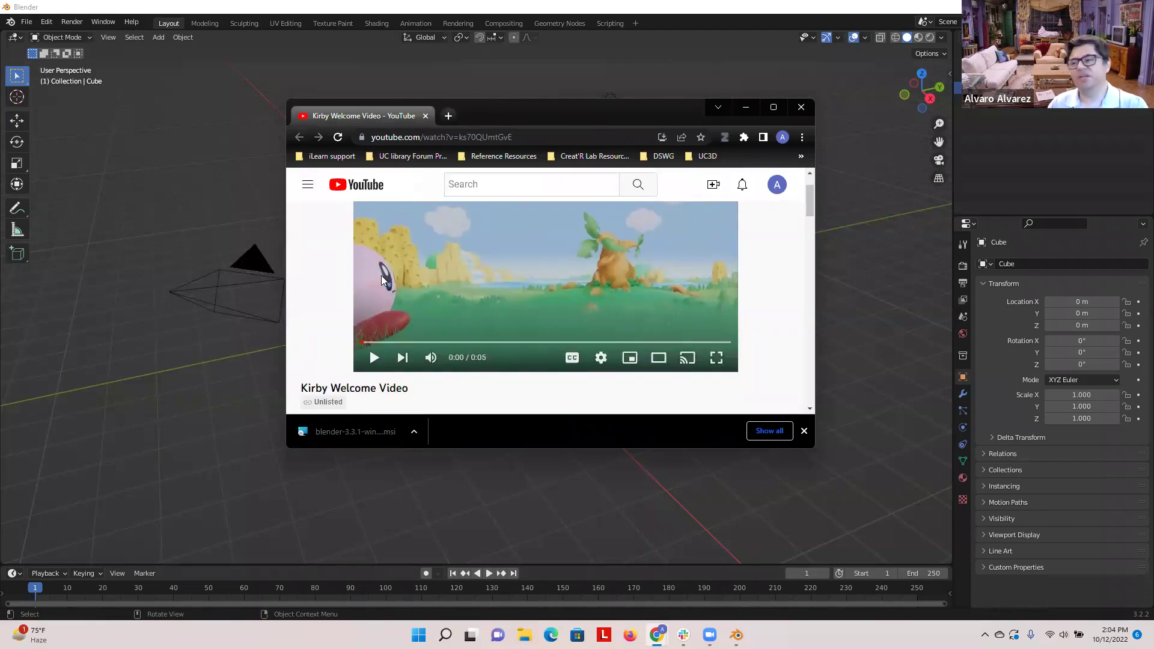
- Play the Kirby Welcome Video to the end, replay it, and pause it at about 0:01
left_click(371, 359)
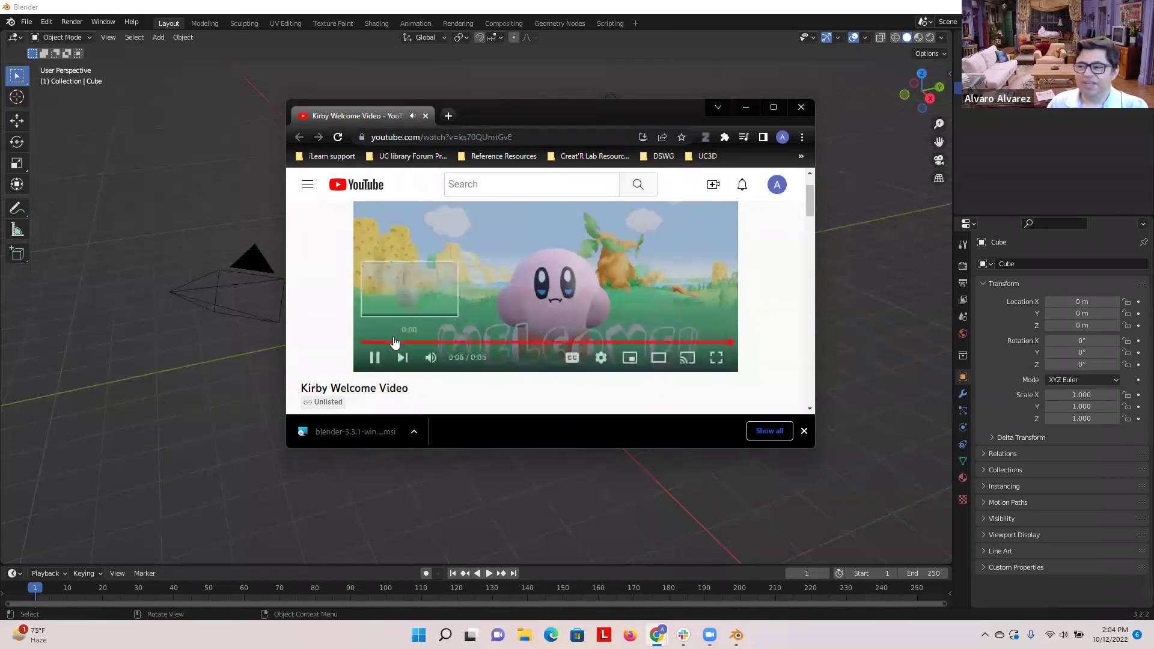
left_click(376, 358)
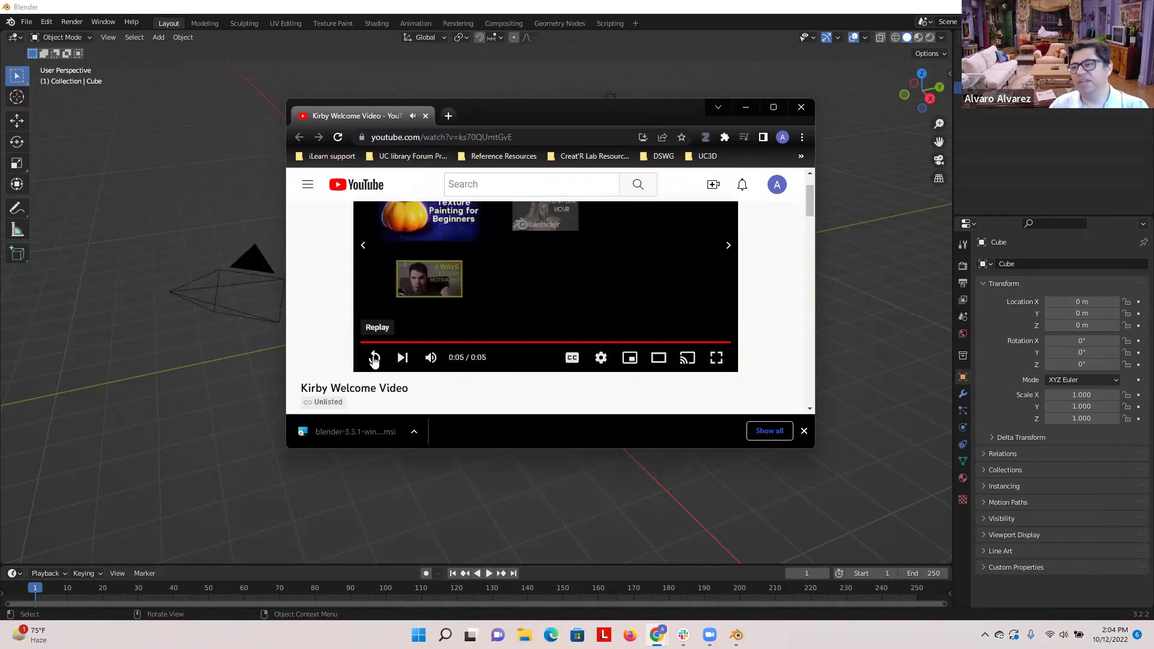
left_click(375, 359)
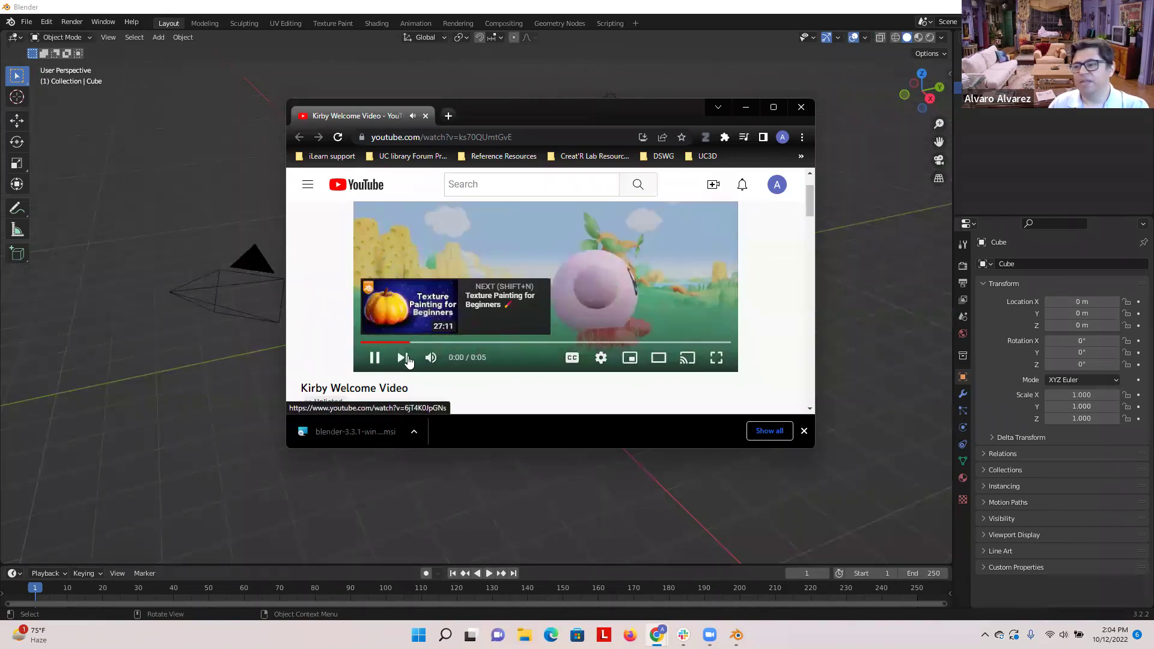
left_click(375, 358)
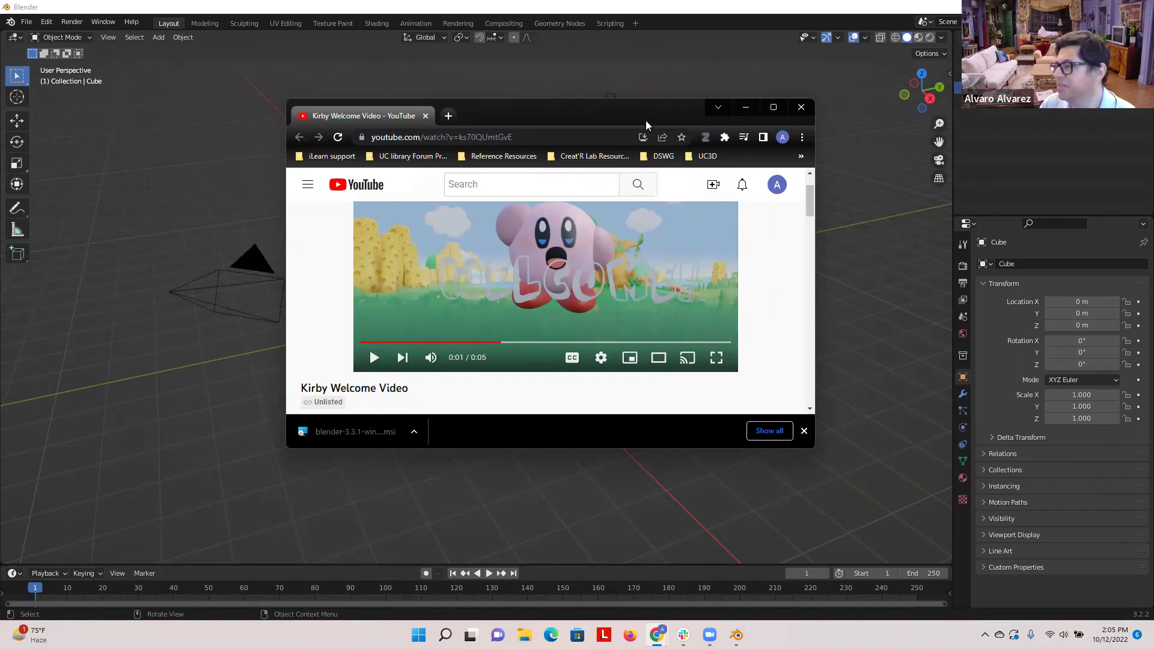
- Switch to Blender and examine the default cube up close from another angle
key("alt+Tab")
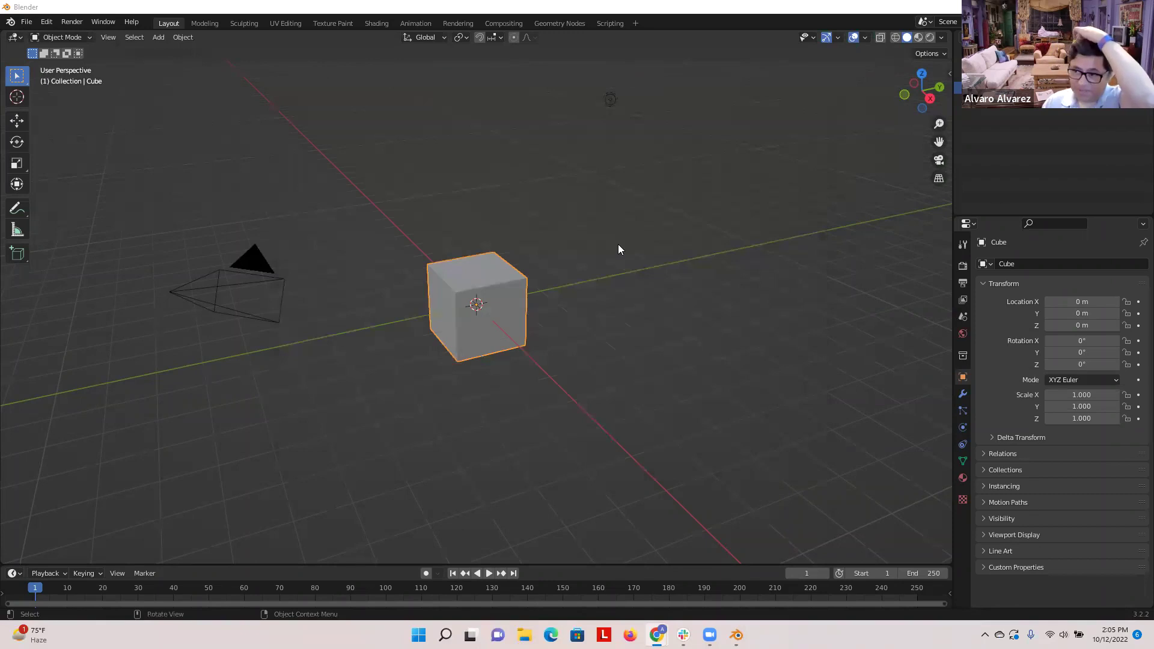
scroll(606, 231, "up", 1)
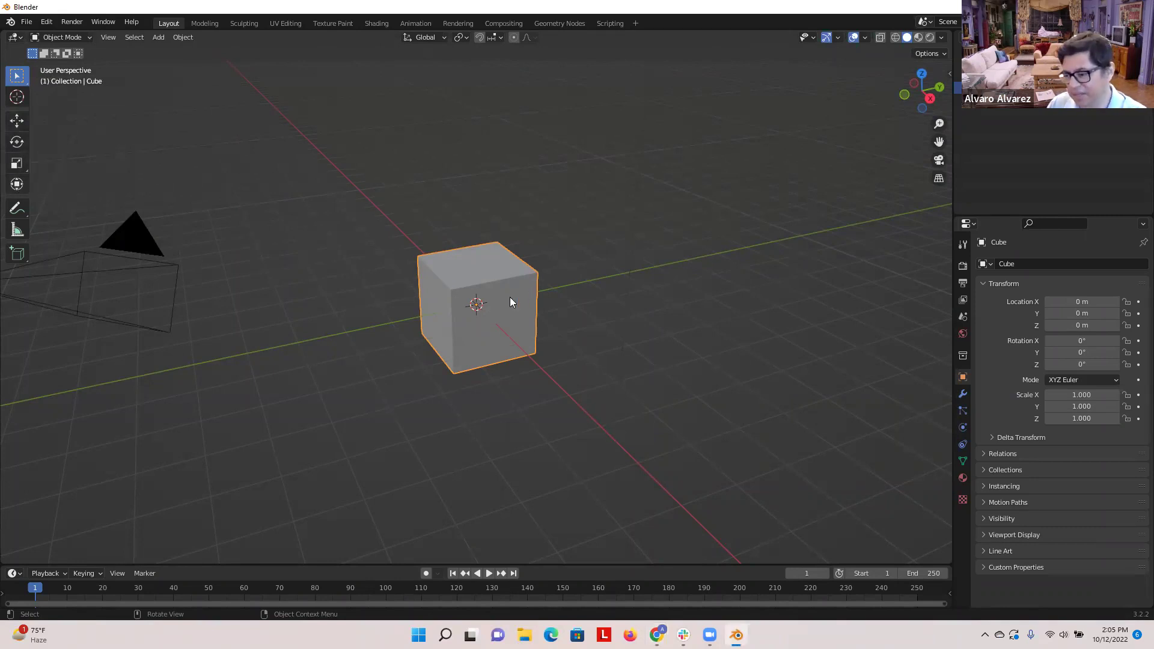
middle_click_drag(490, 250, 445, 274)
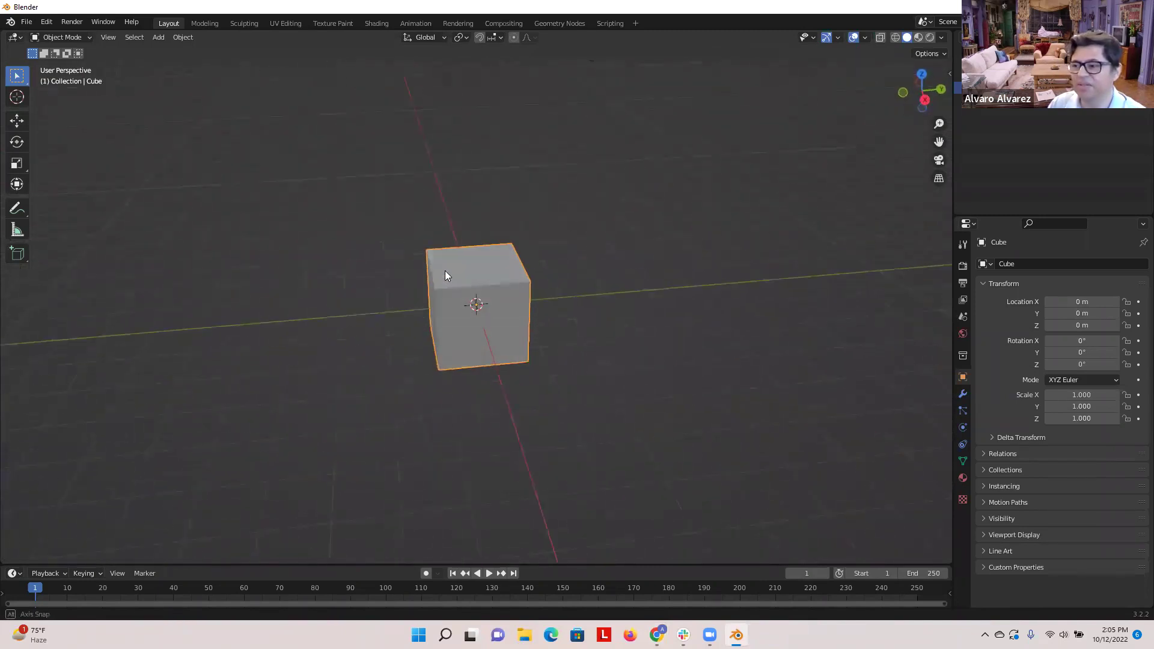
scroll(444, 275, "up", 2)
scroll(445, 269, "up", 4)
scroll(446, 282, "down", 2)
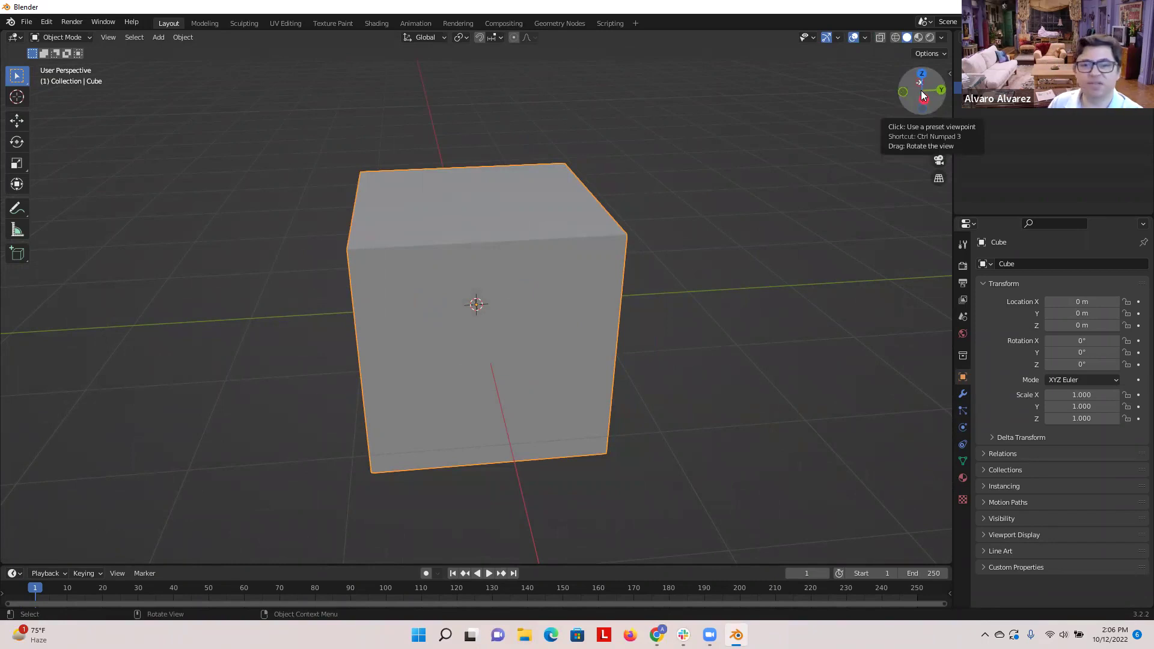
- Examine the cube in Front Orthographic view and from several sides in perspective at different distances
left_click(903, 92)
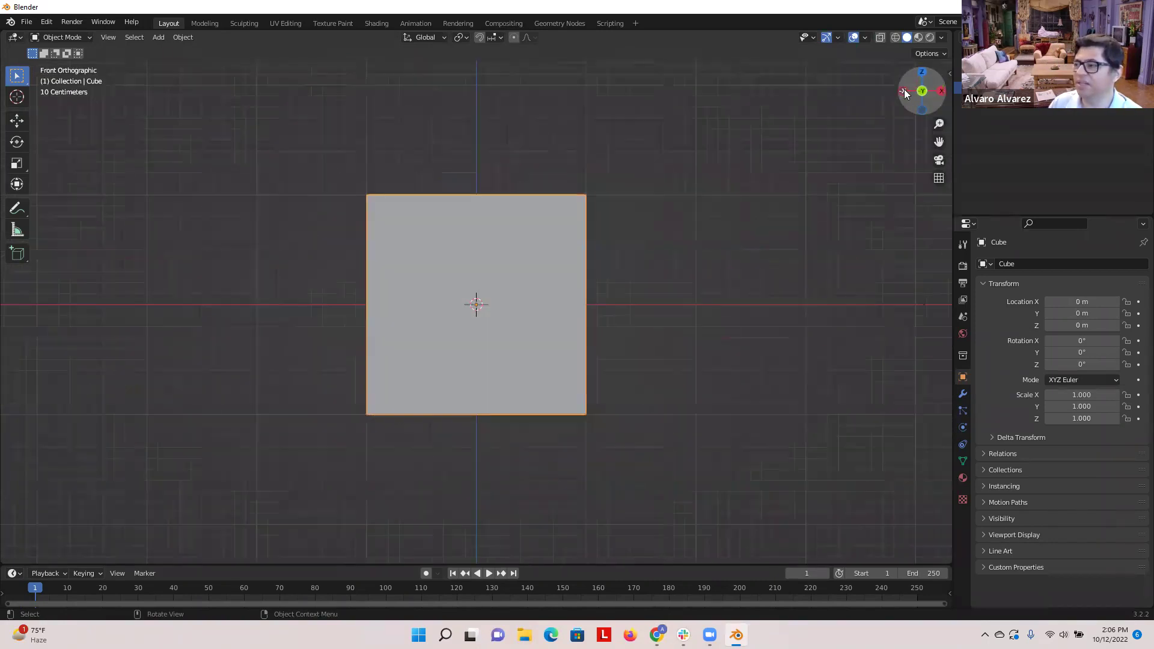
left_click_drag(923, 90, 613, 290)
scroll(577, 292, "down", 1)
middle_click_drag(588, 291, 844, 195)
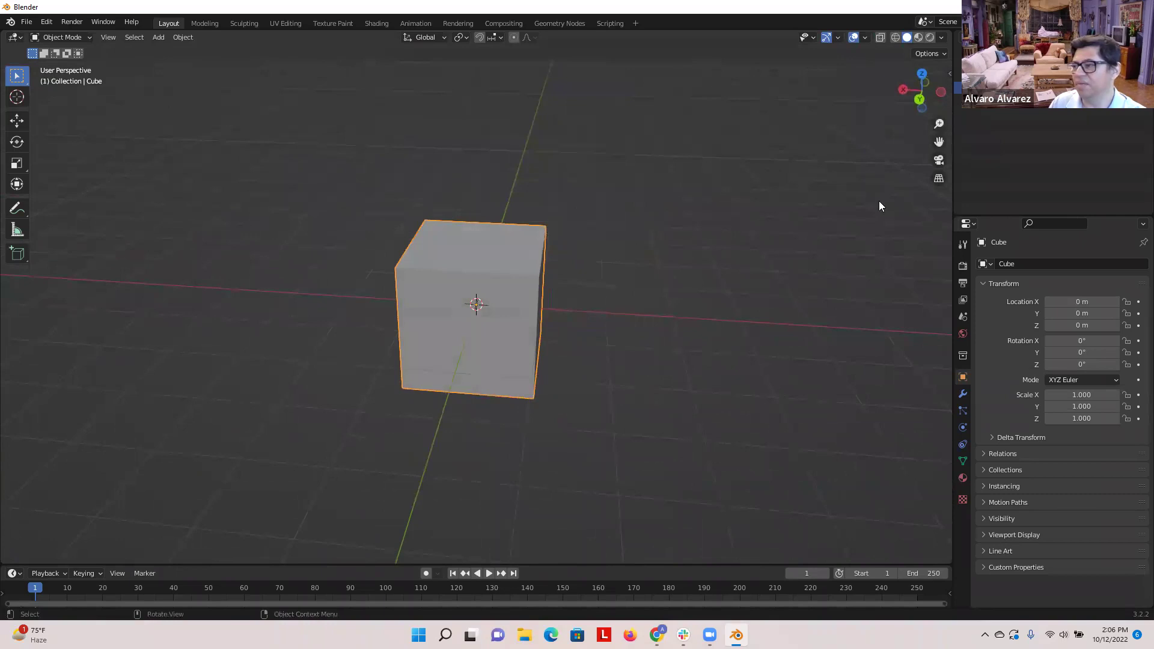
middle_click_drag(475, 288, 605, 242)
middle_click_drag(519, 223, 529, 252)
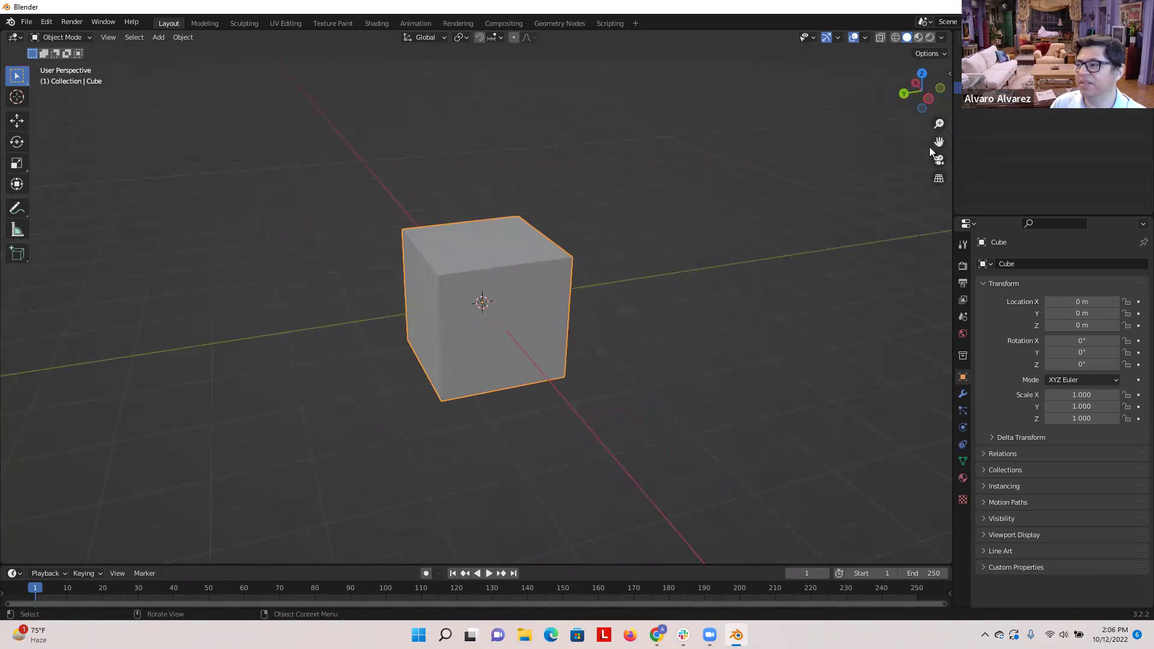
mouse_move(937, 141)
left_mouse_down()
mouse_move(860, 139)
mouse_move(969, 122)
mouse_move(937, 140)
left_mouse_up()
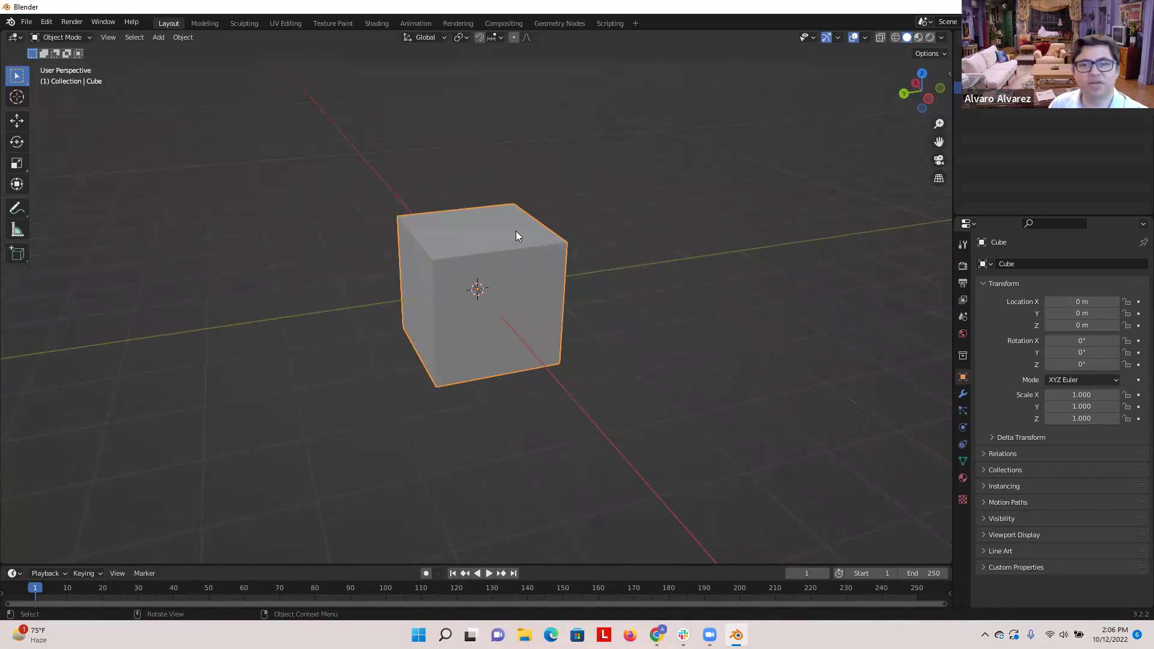
scroll(548, 242, "down", 3)
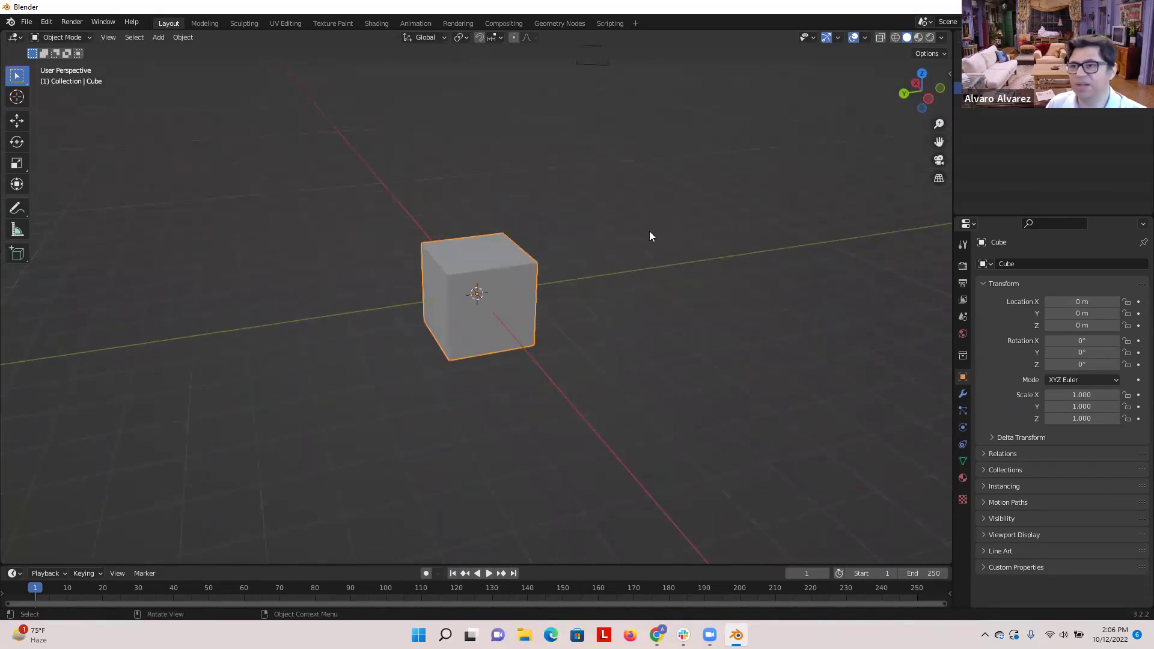
mouse_move(554, 235)
middle_mouse_down()
mouse_move(577, 250)
mouse_move(520, 240)
mouse_move(552, 234)
mouse_move(549, 248)
middle_mouse_up()
scroll(549, 249, "up", 4)
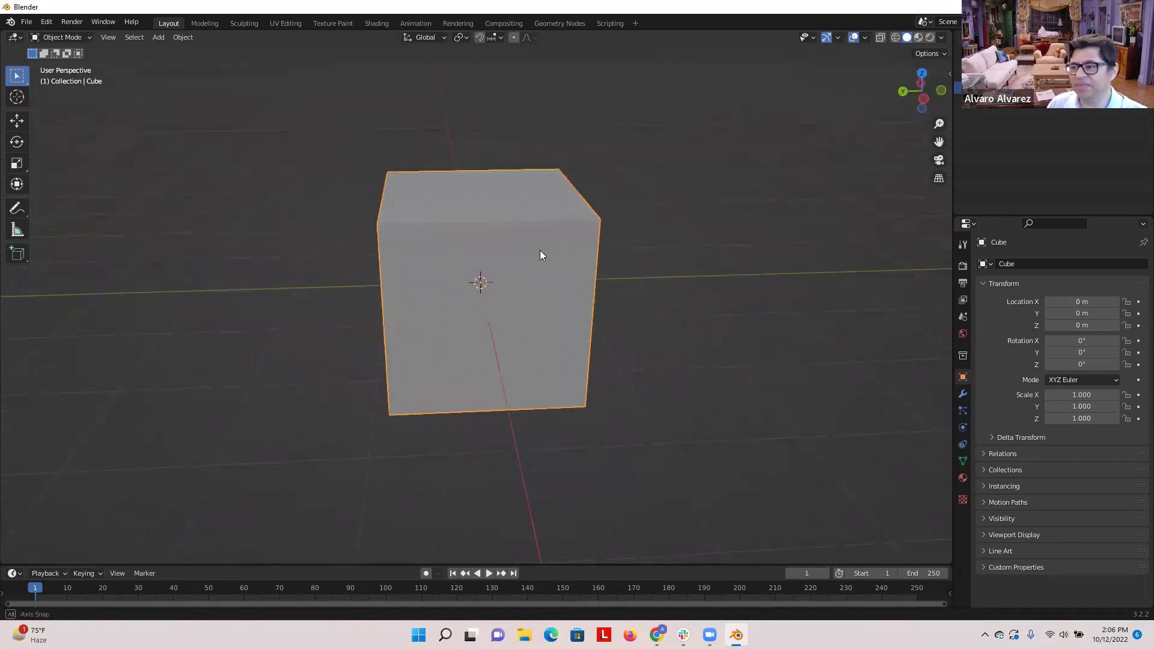
scroll(548, 245, "down", 1)
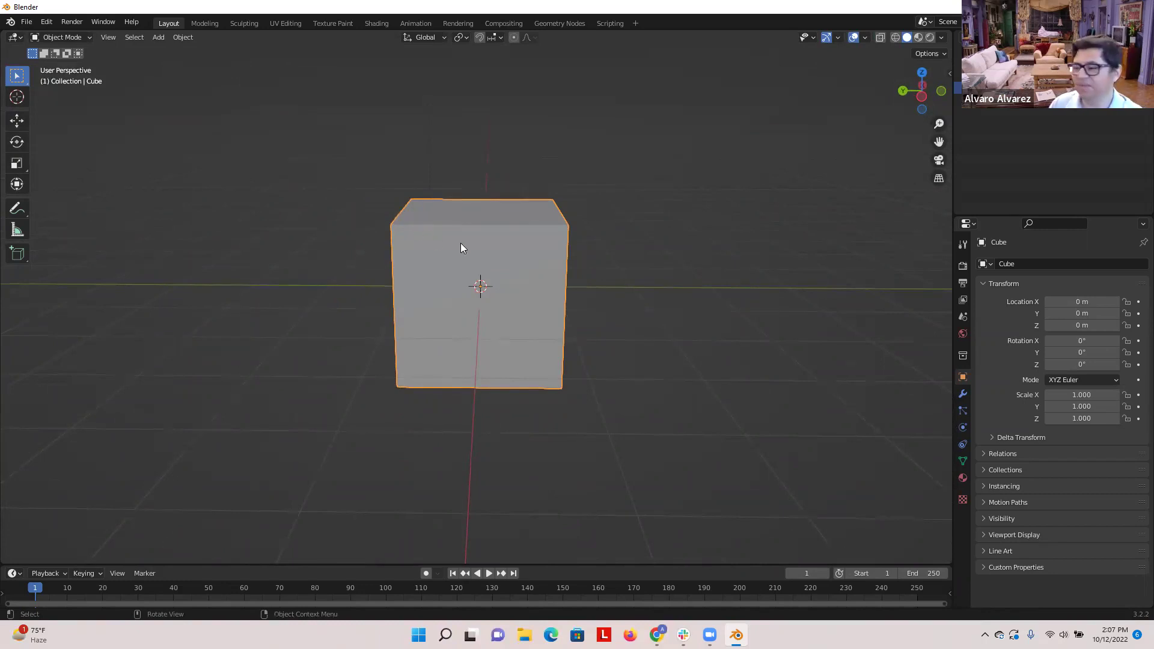
- Rotate the cube freehand by about -354° in the current view and scale it up uniformly by about 1.08
left_click(351, 174)
left_click(482, 263)
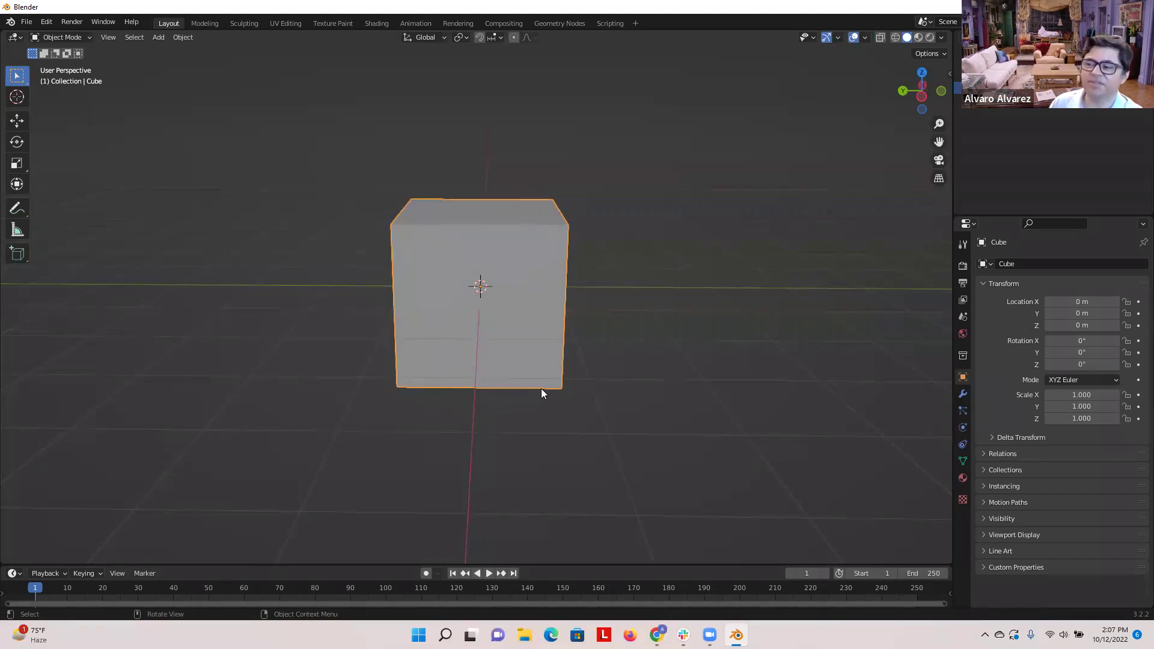
key("r")
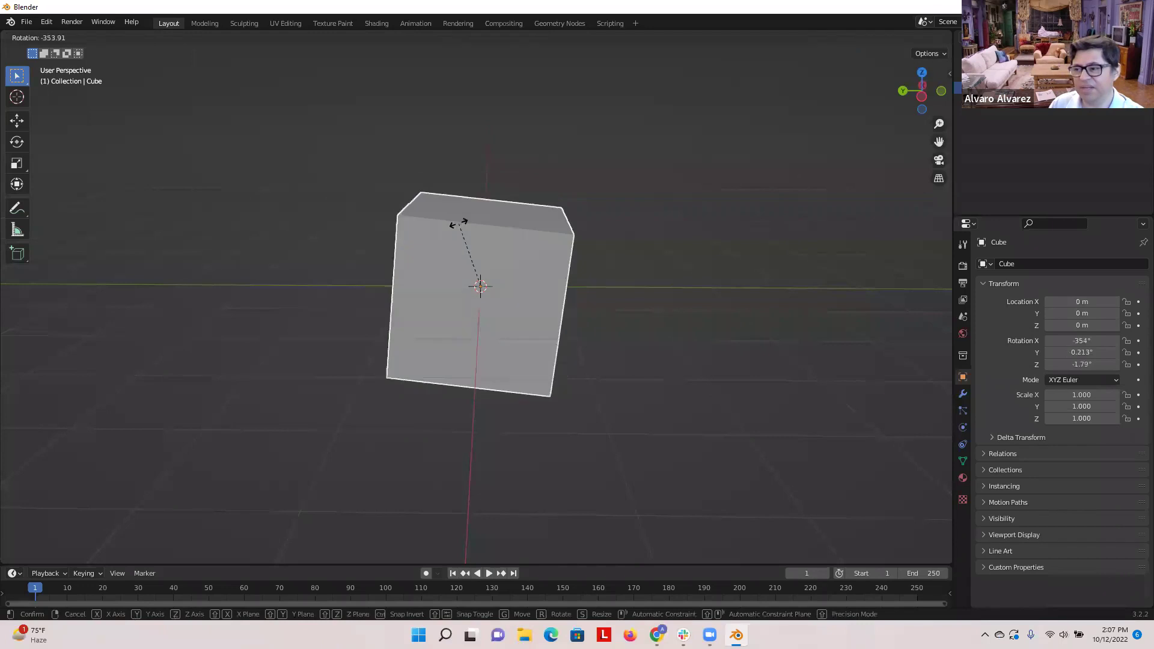
left_click(458, 223)
key("s")
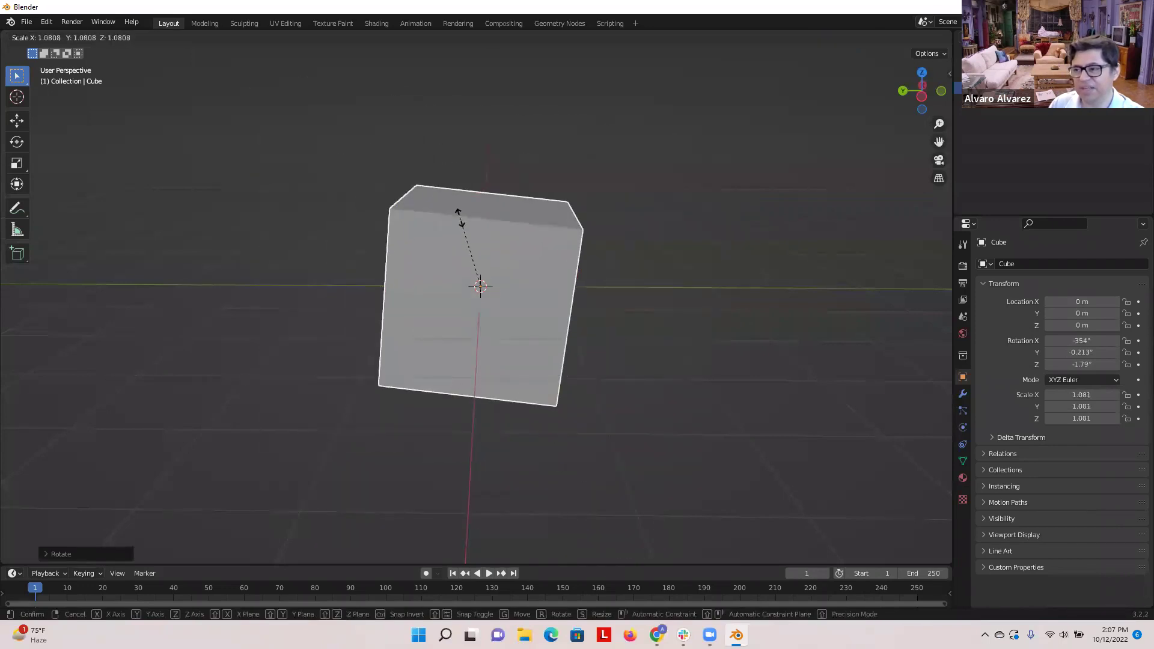
left_click(459, 223)
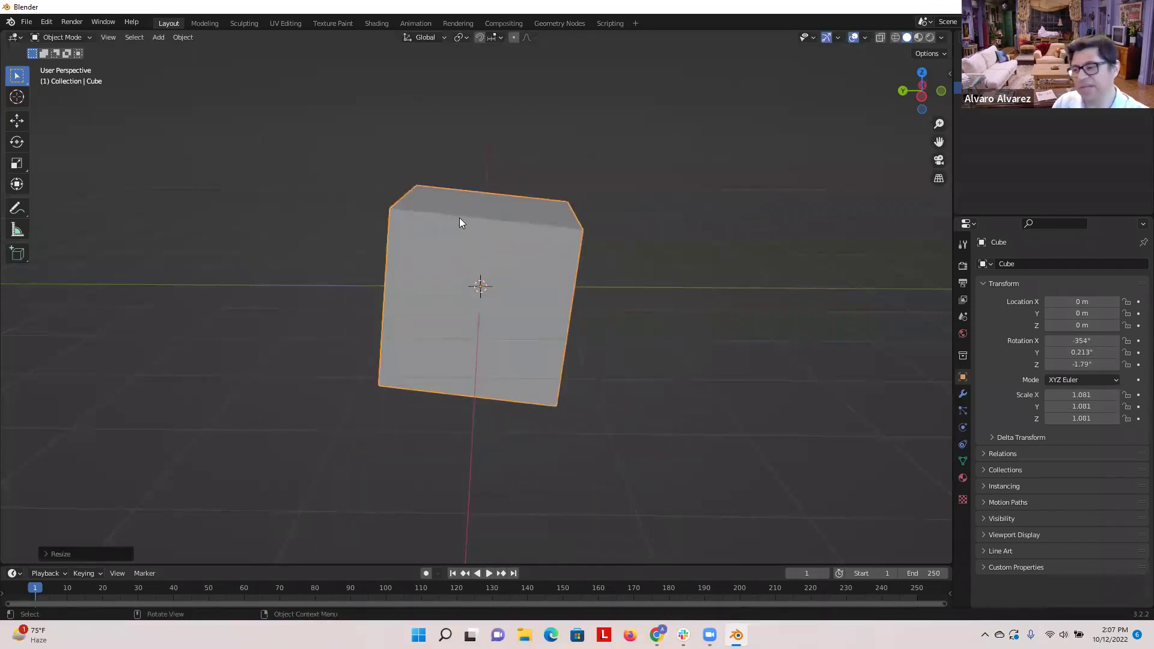
key("s")
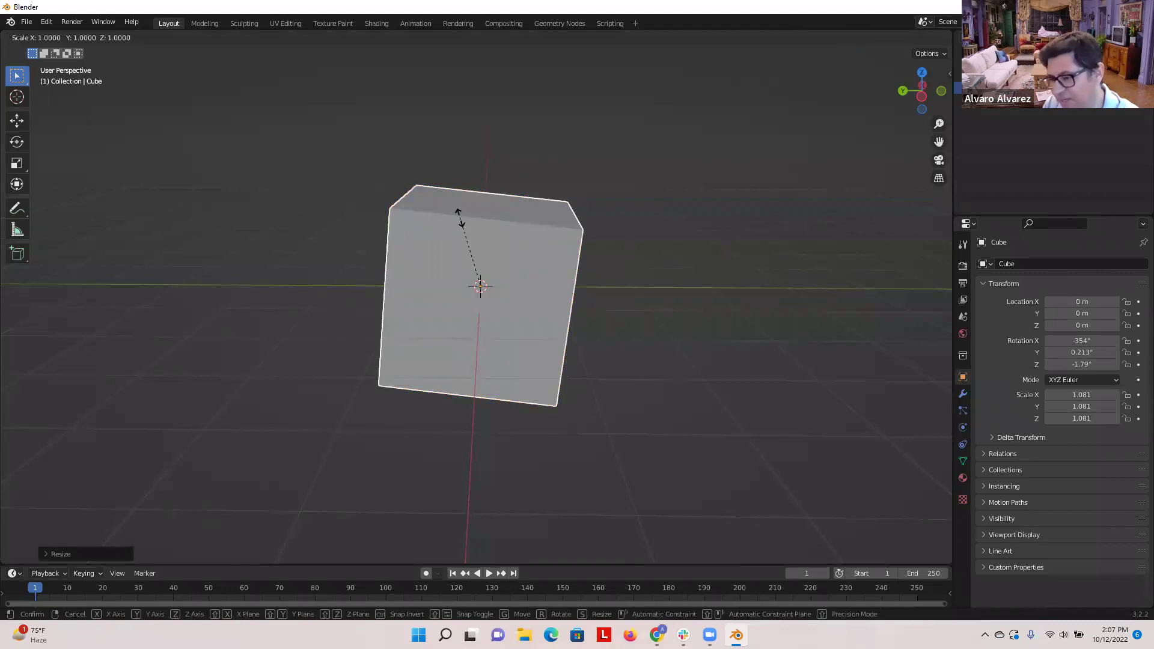
type("3")
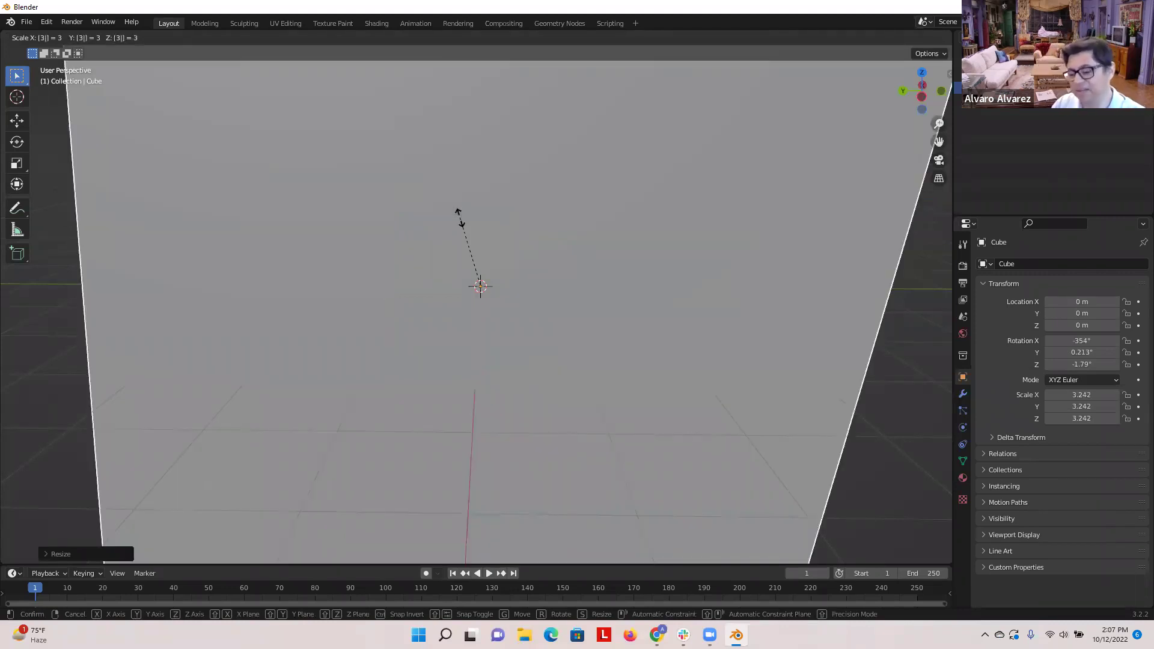
key("Escape")
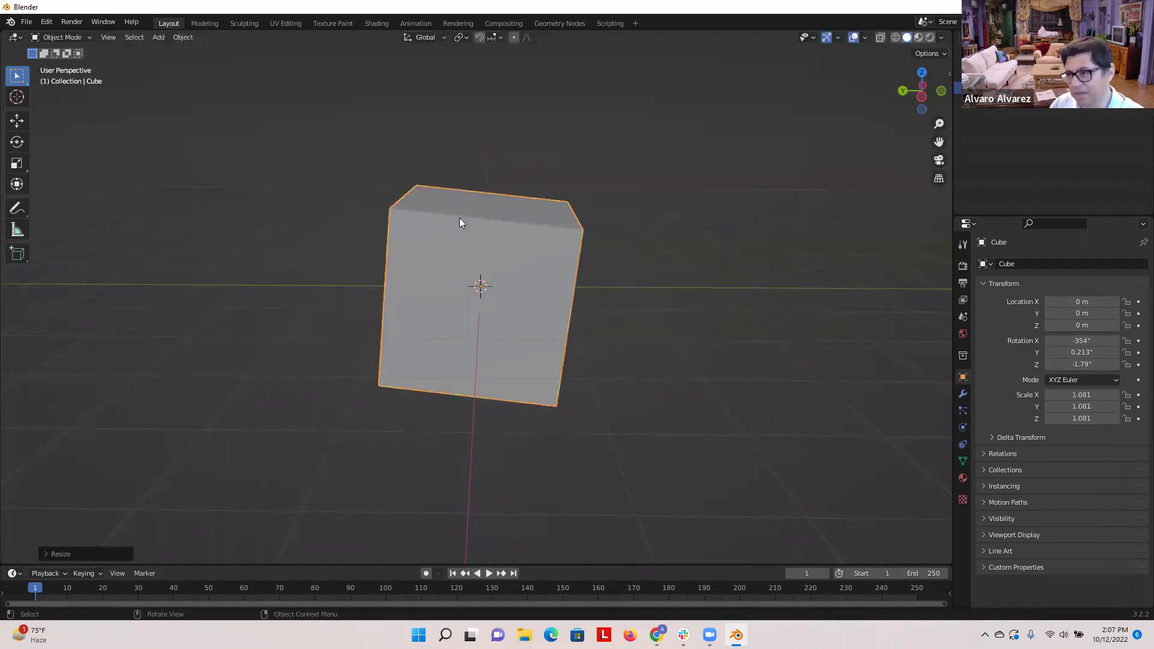
- Reselect the cube and switch it from Object Mode to Edit Mode
left_click(560, 198)
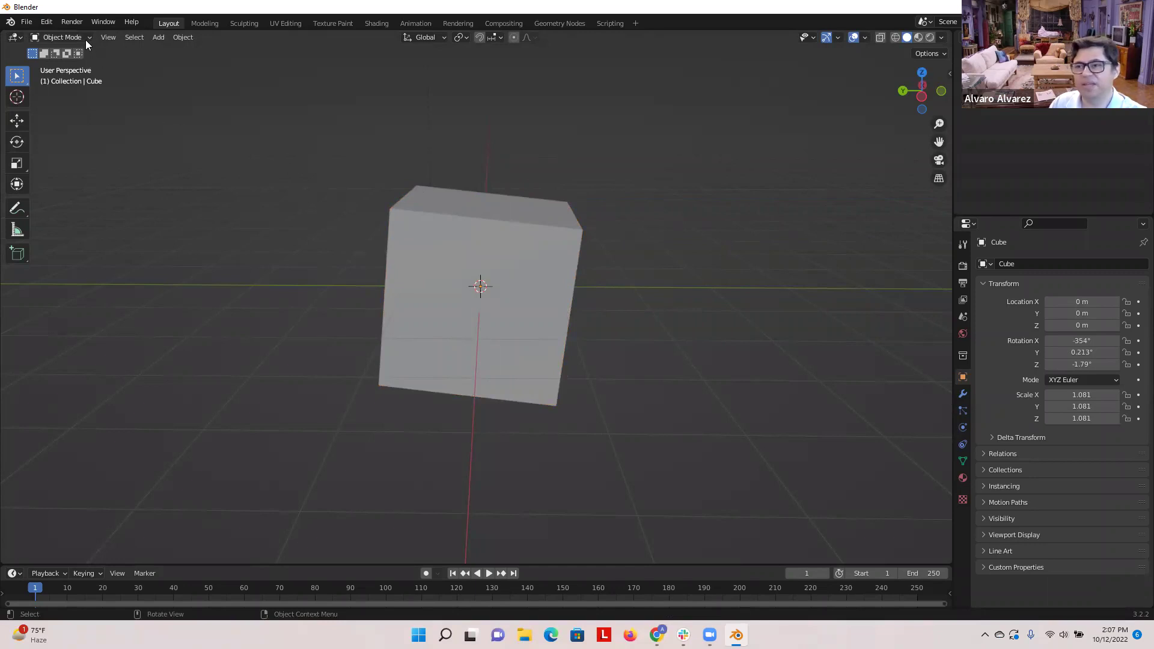
left_click(402, 240)
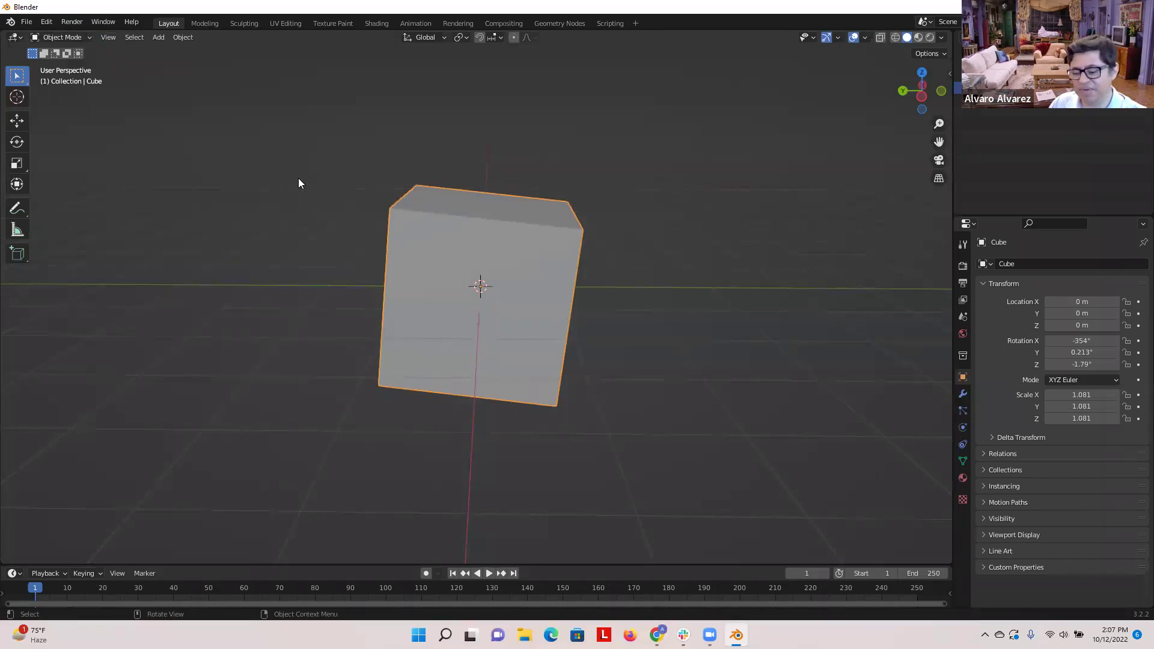
key("Tab")
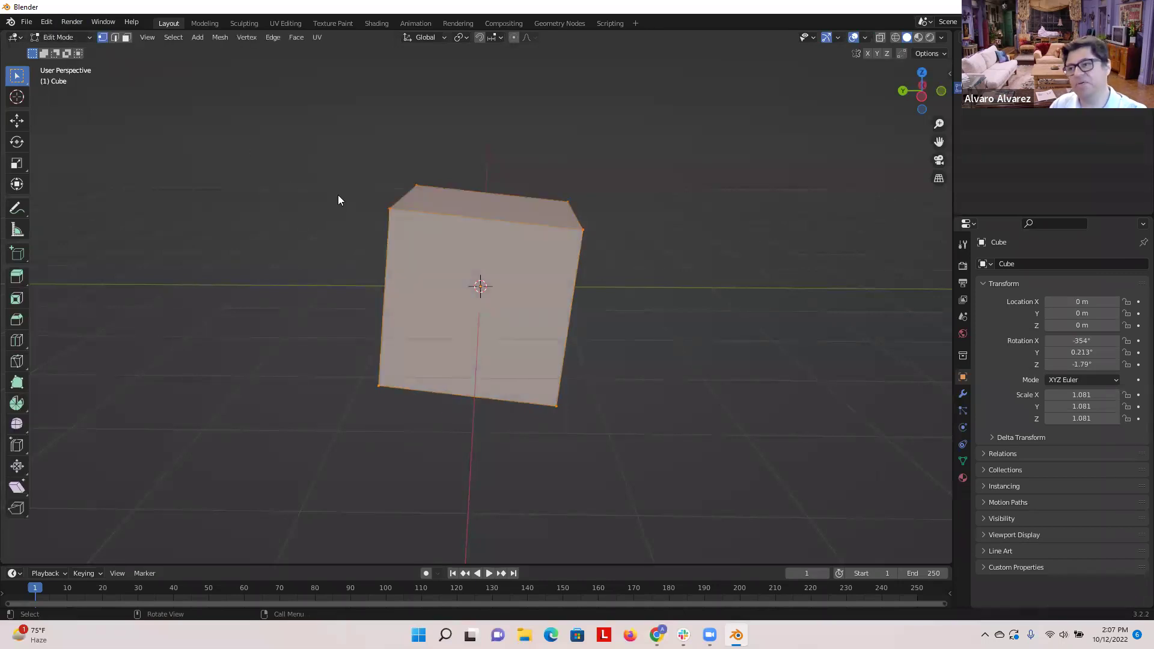
key("Tab")
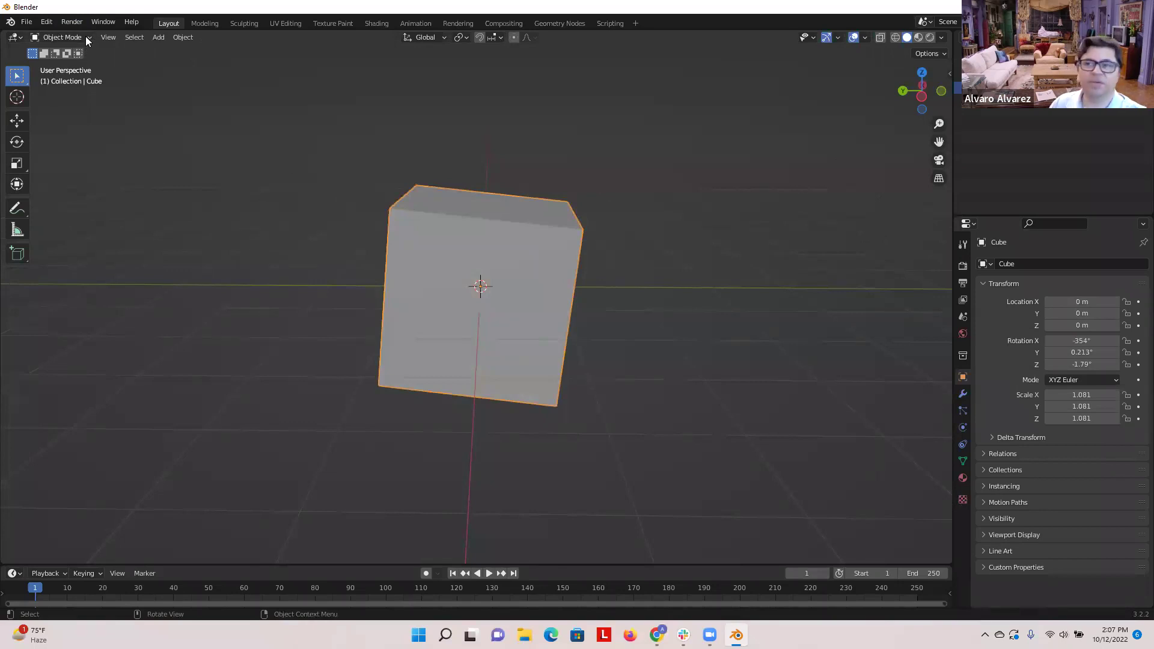
left_click(87, 37)
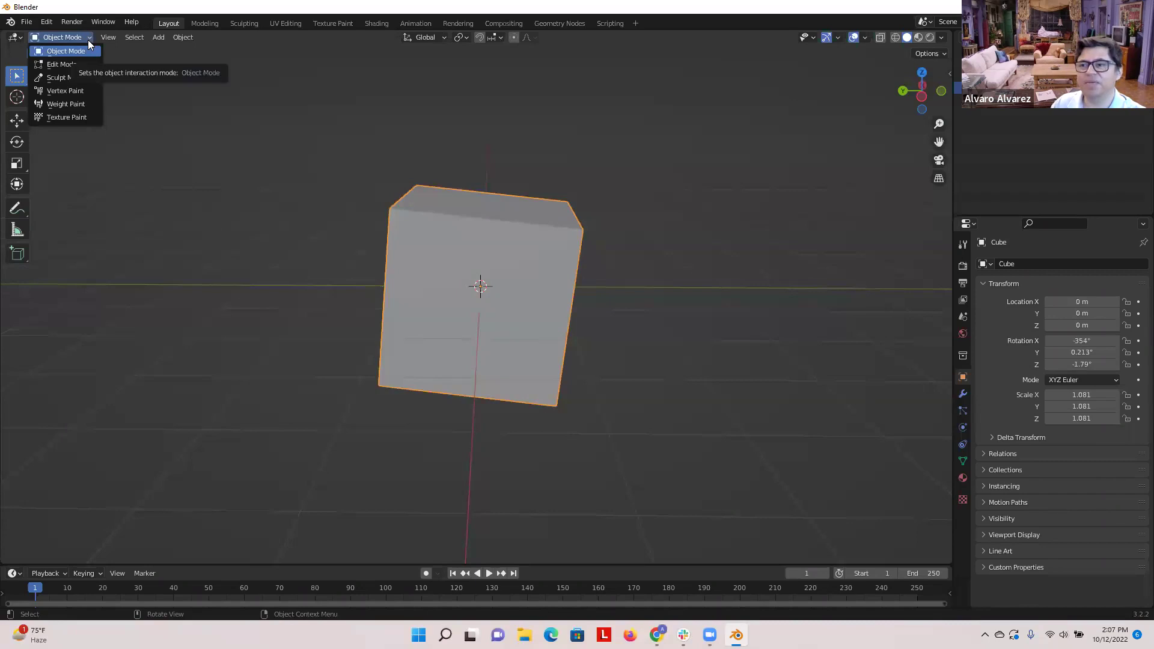
left_click(76, 65)
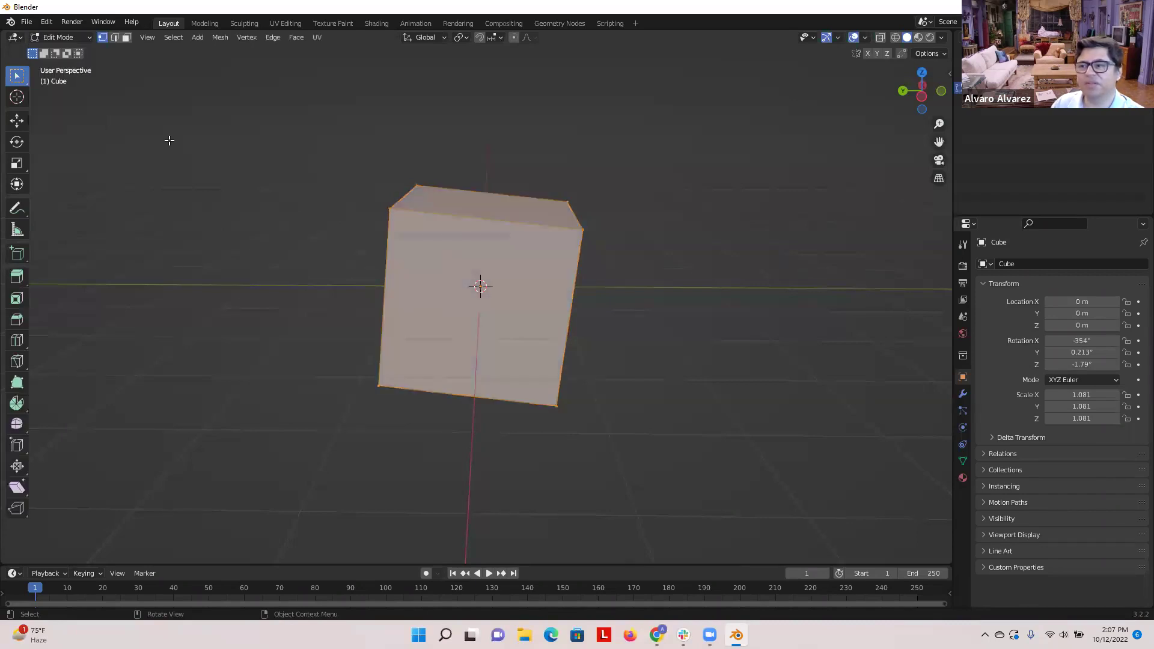
left_click(89, 40)
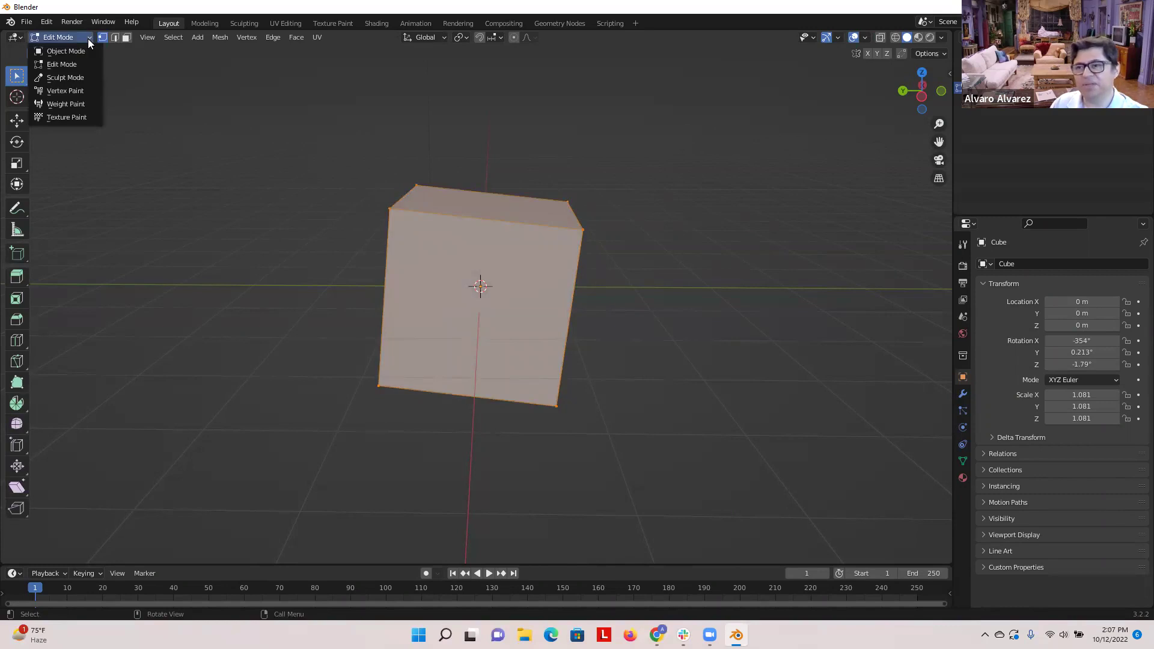
left_click(89, 40)
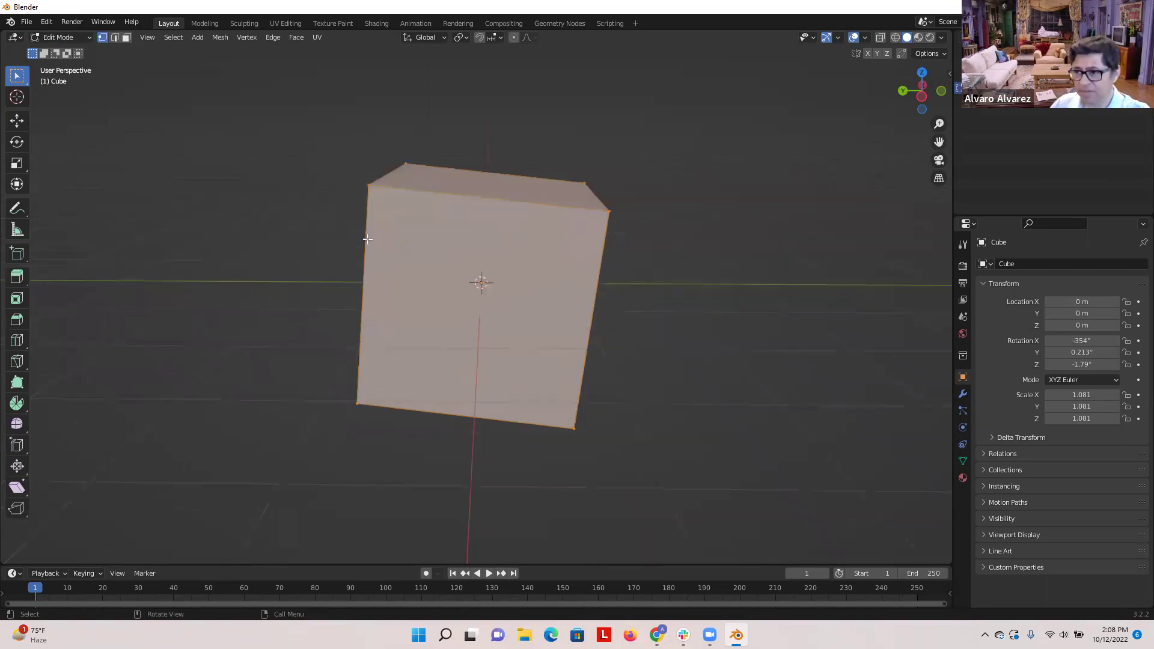
- Select the lower corner vertex of the cube's front face and move it freehand upward and inward, leaving its scale unchanged
middle_click_drag(301, 224, 371, 241)
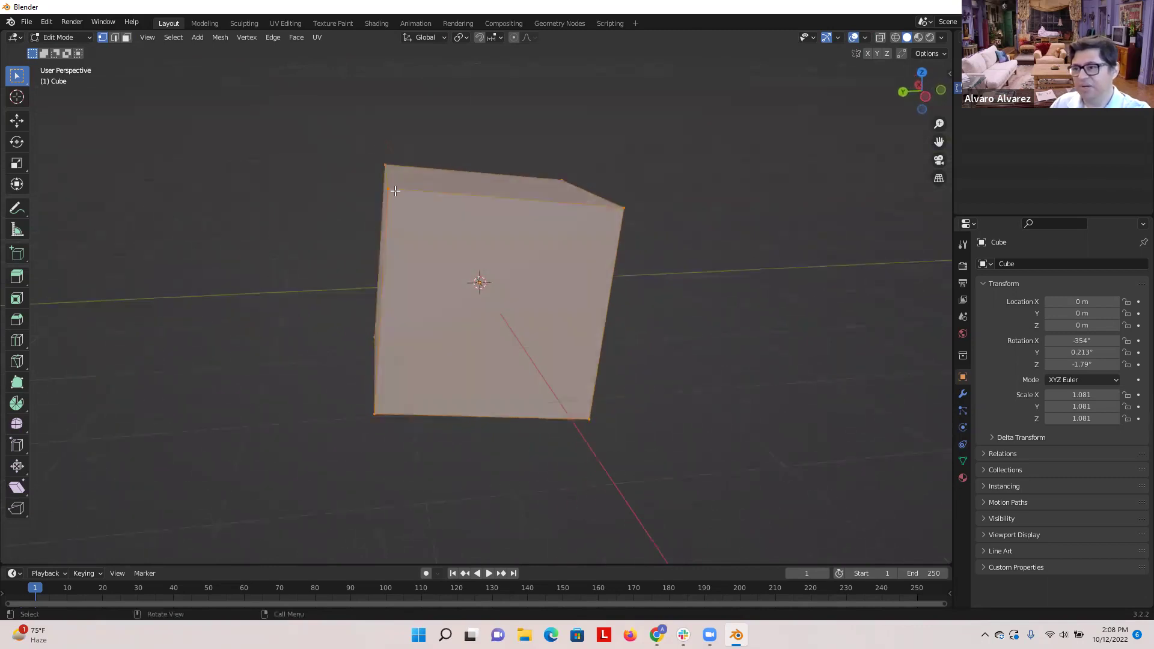
scroll(394, 192, "up", 3)
scroll(424, 203, "down", 2)
left_click(346, 169)
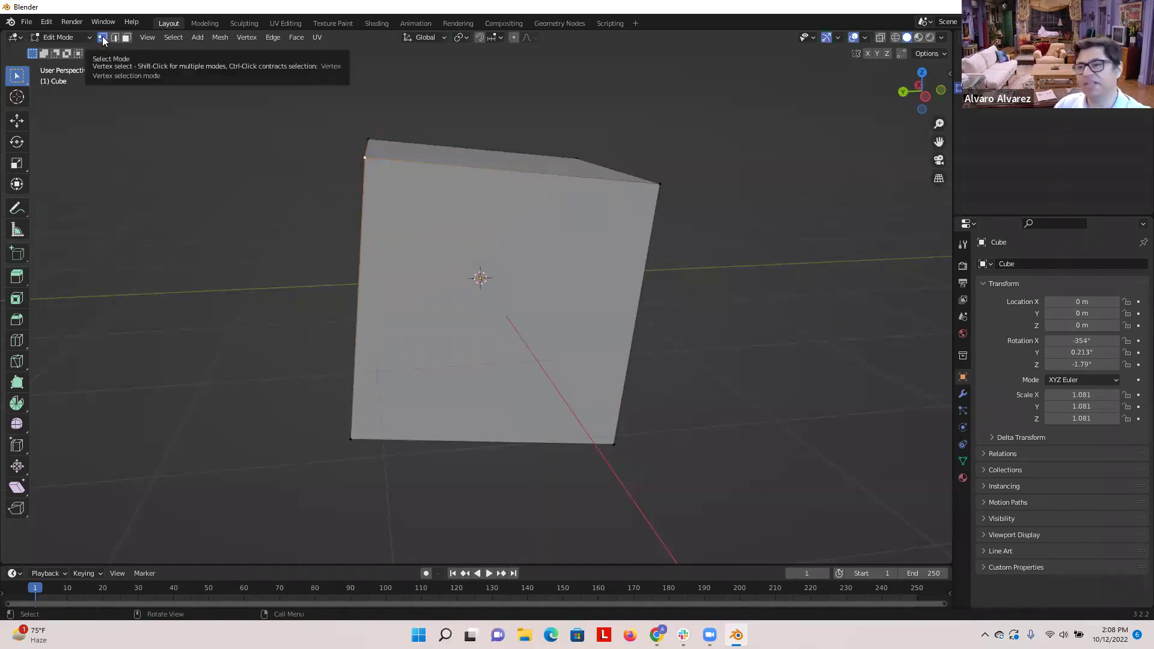
left_click(351, 442)
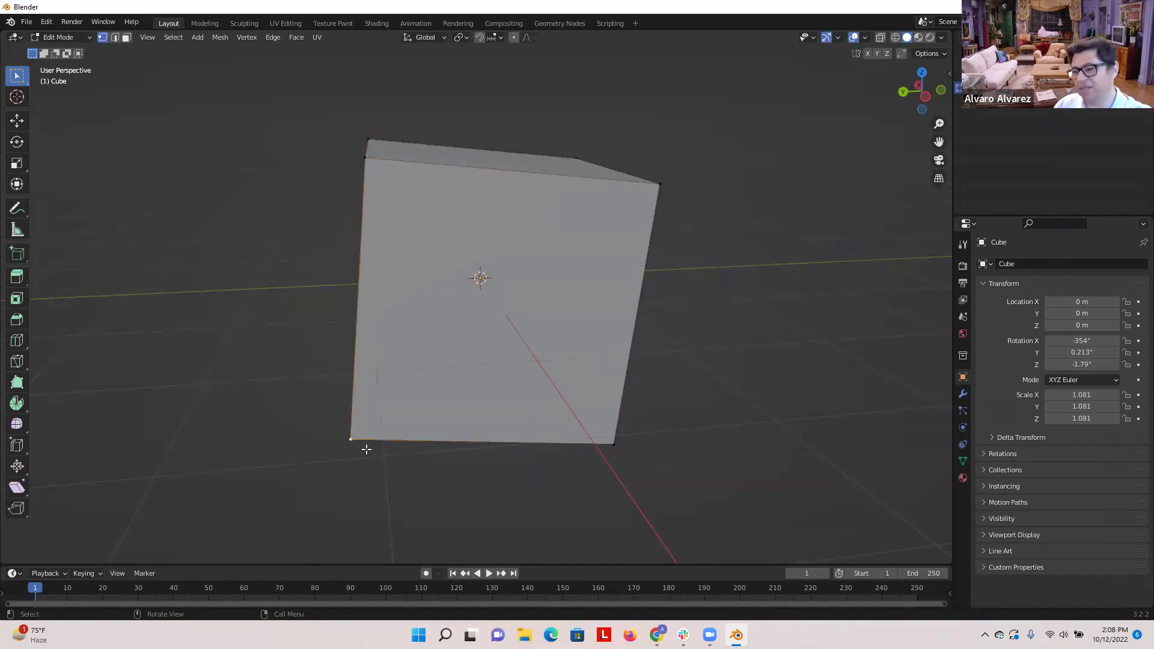
key("g")
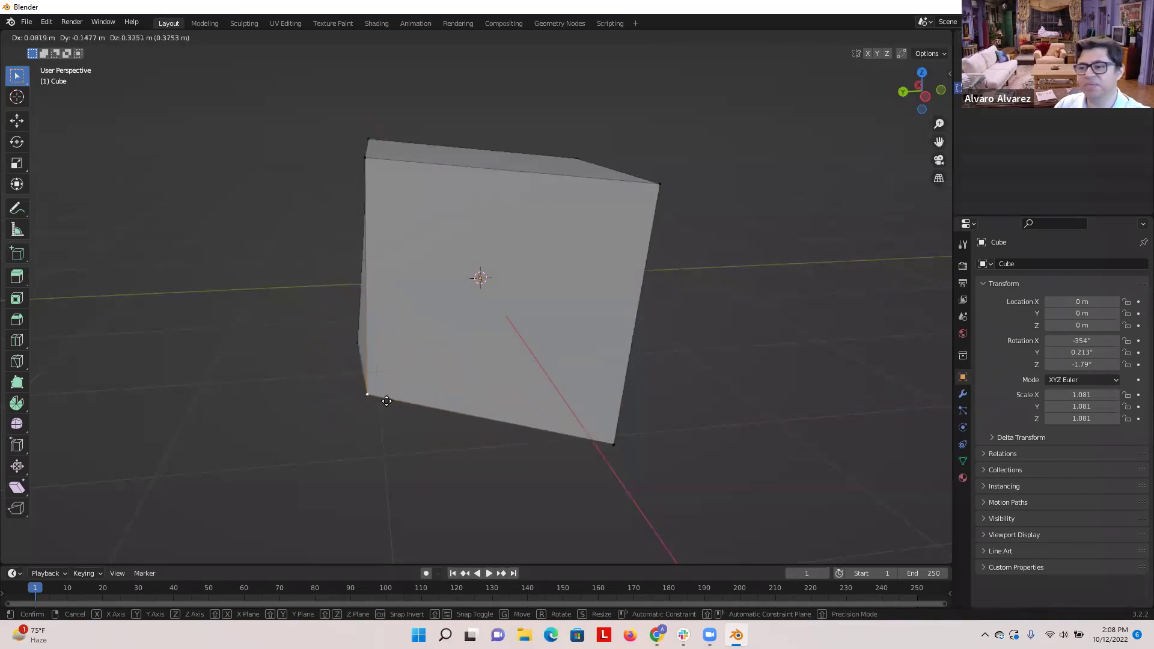
left_click(387, 393)
key("s")
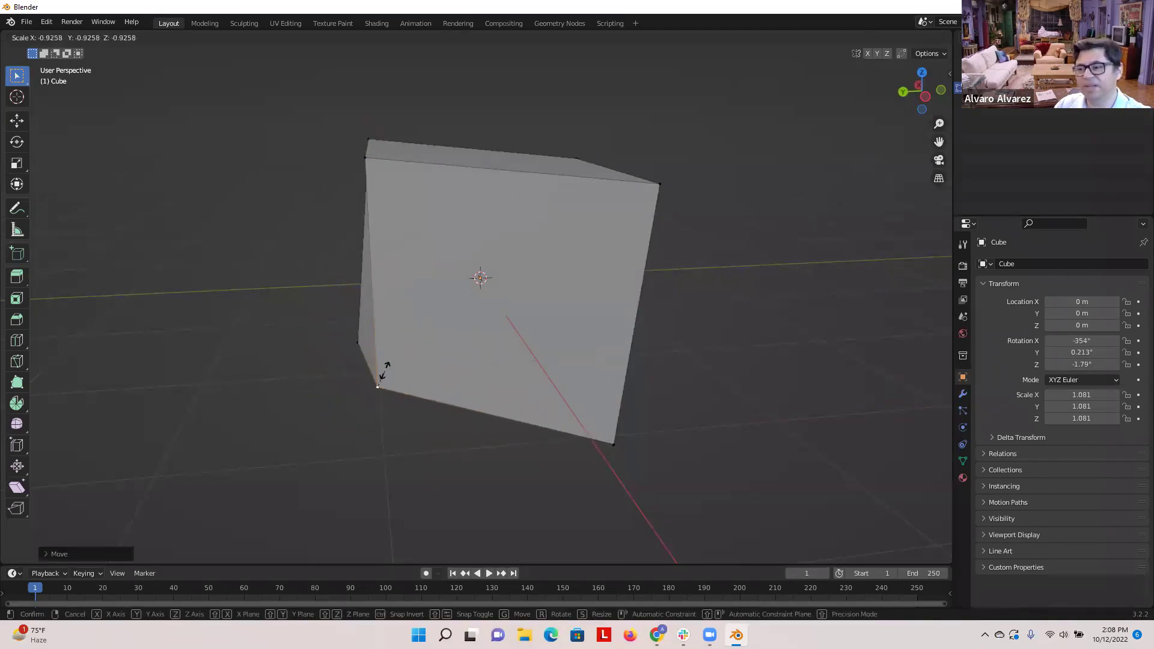
right_click(381, 381)
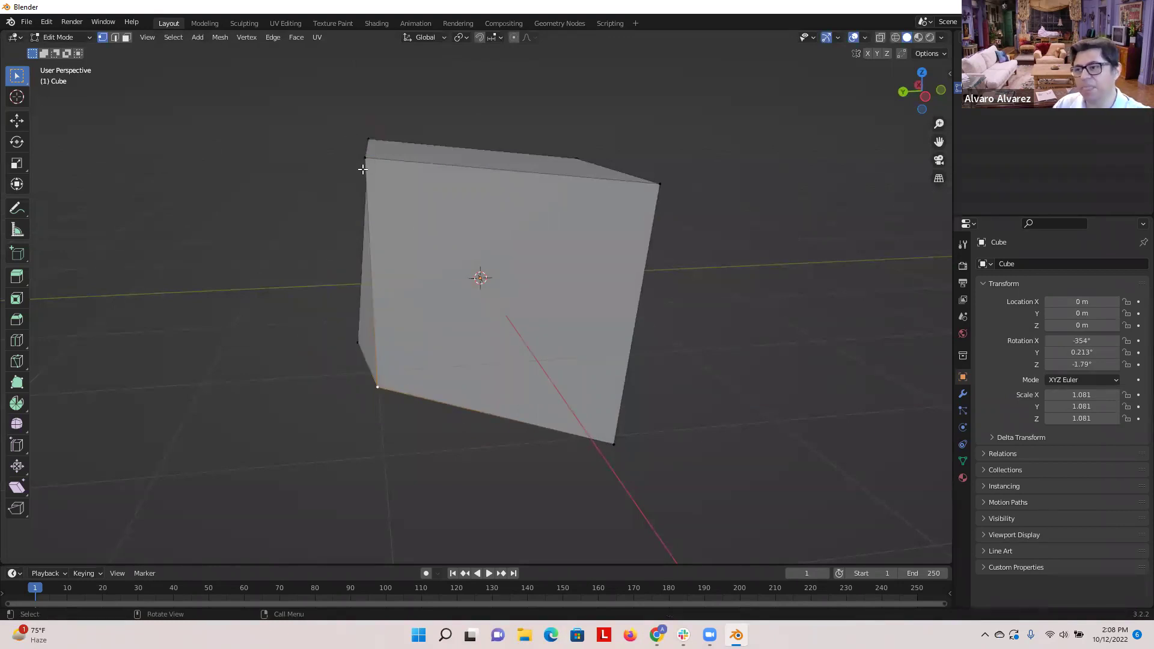
- Switch to edge selection and select the upper edge of the cube's front face
left_click(114, 37)
left_click(419, 167)
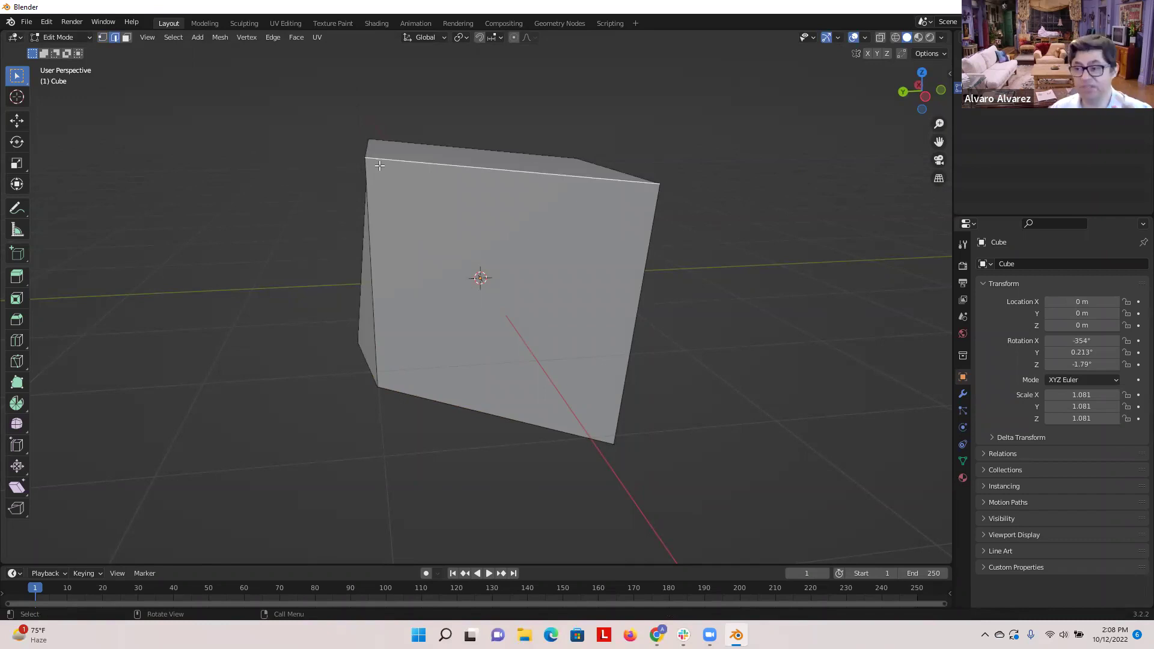
- Try moving the selected upper front edge freehand and undo the move
key("g")
left_click(701, 259)
key("ctrl+z")
- Move the selected upper front edge freehand sideways along Y so the front face slants
middle_click_drag(701, 259, 546, 211)
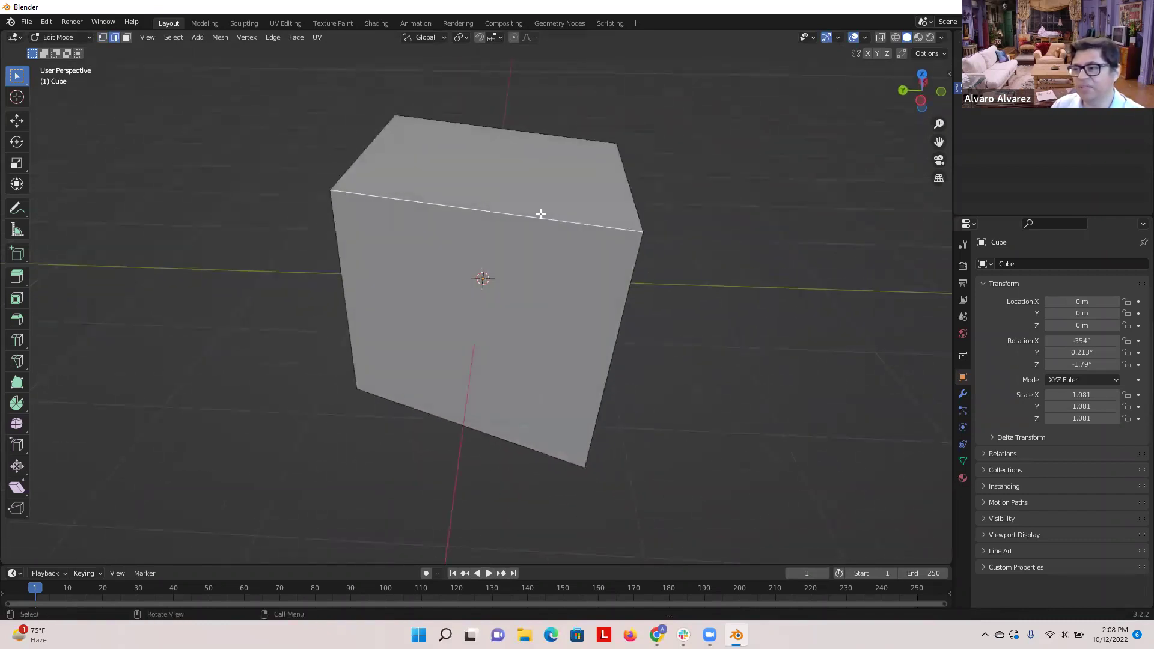
key("g")
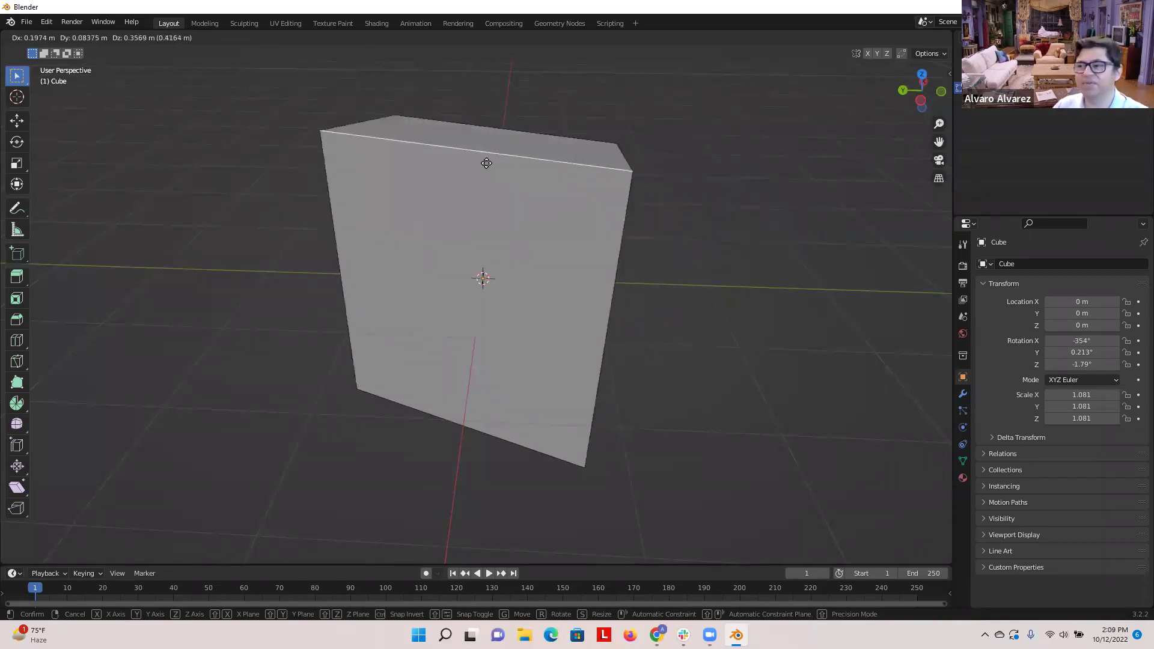
left_click(385, 168)
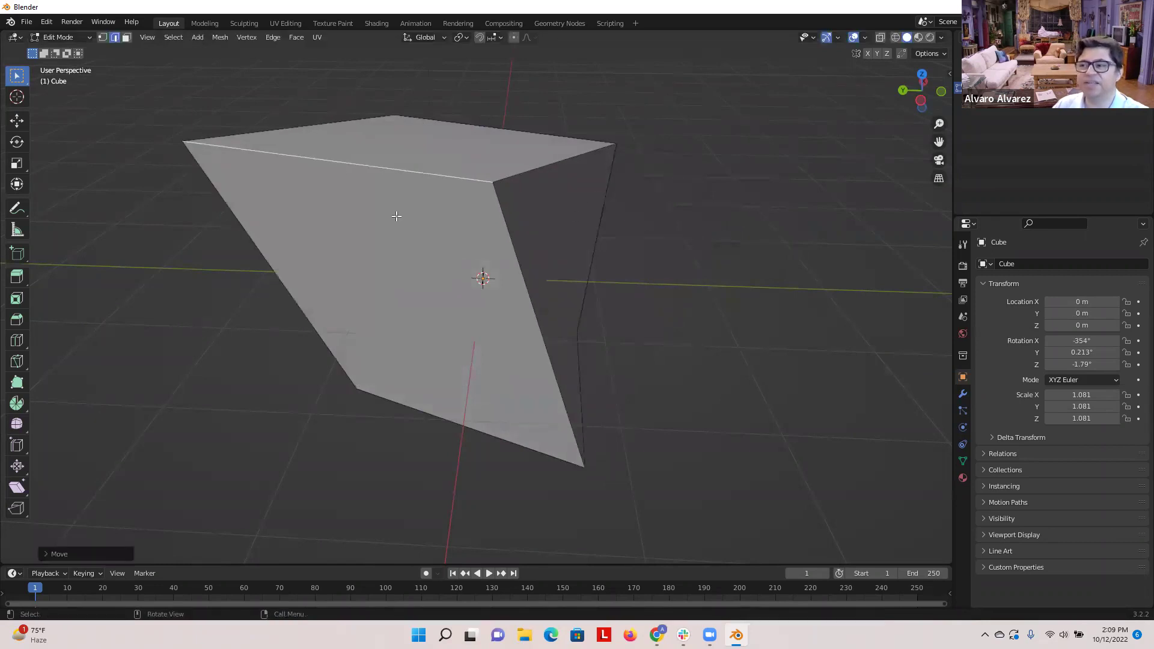
- Switch to face selection, select the mesh's top face, and move it freehand sideways back over the base
left_click(127, 38)
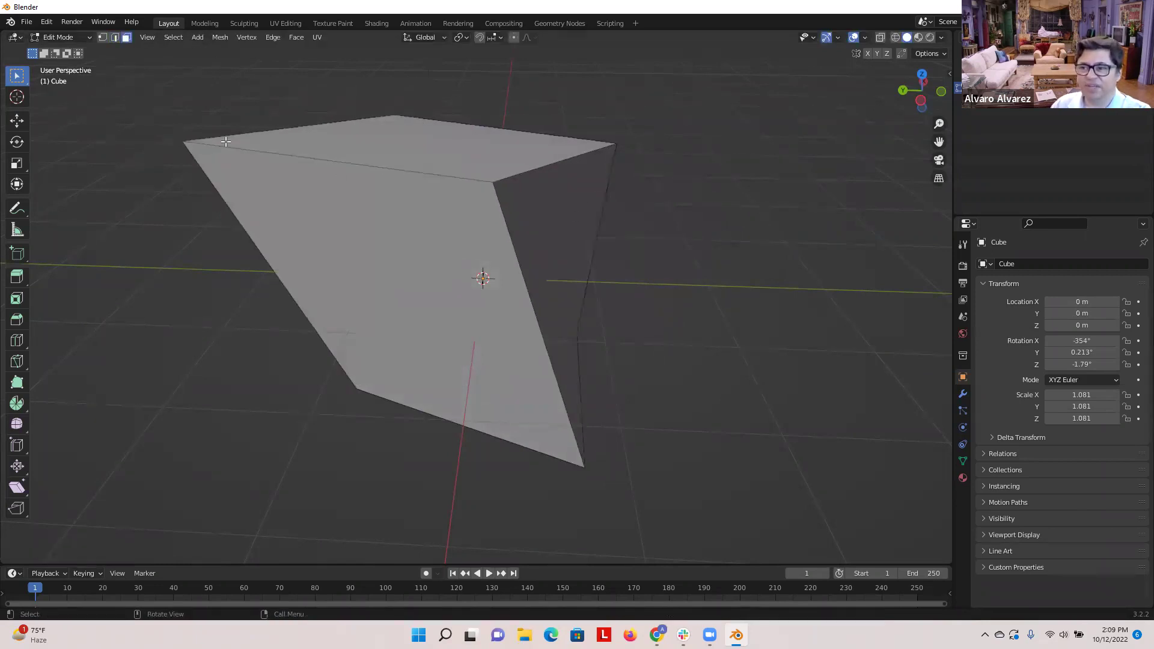
left_click(308, 196)
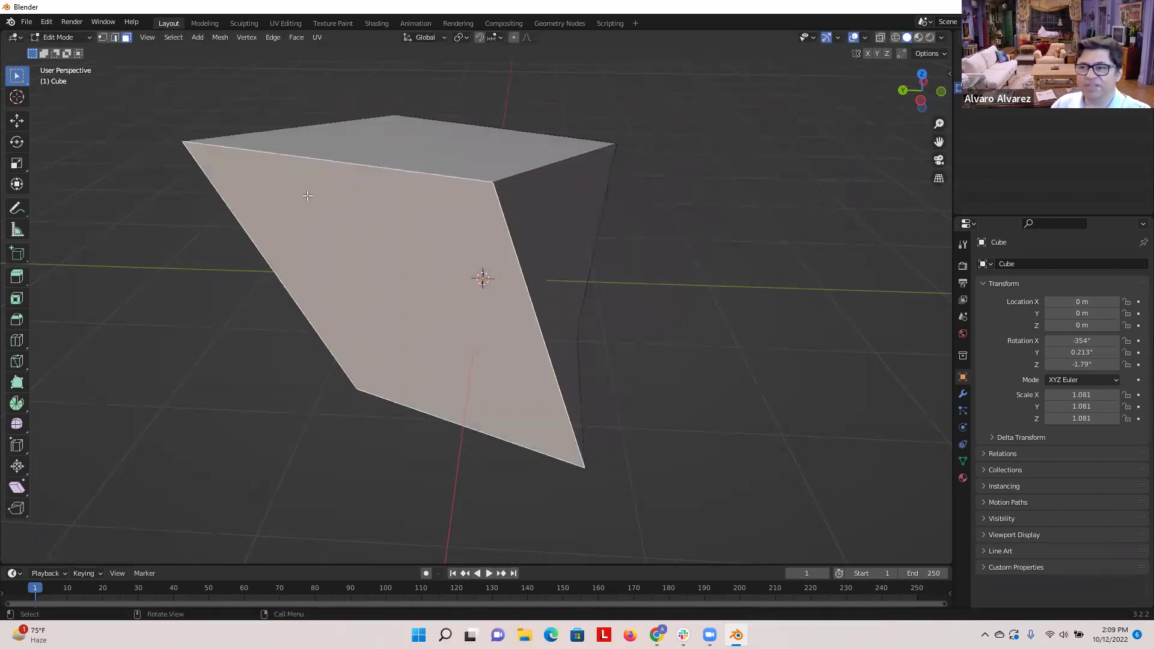
left_click(442, 153)
left_click(415, 280)
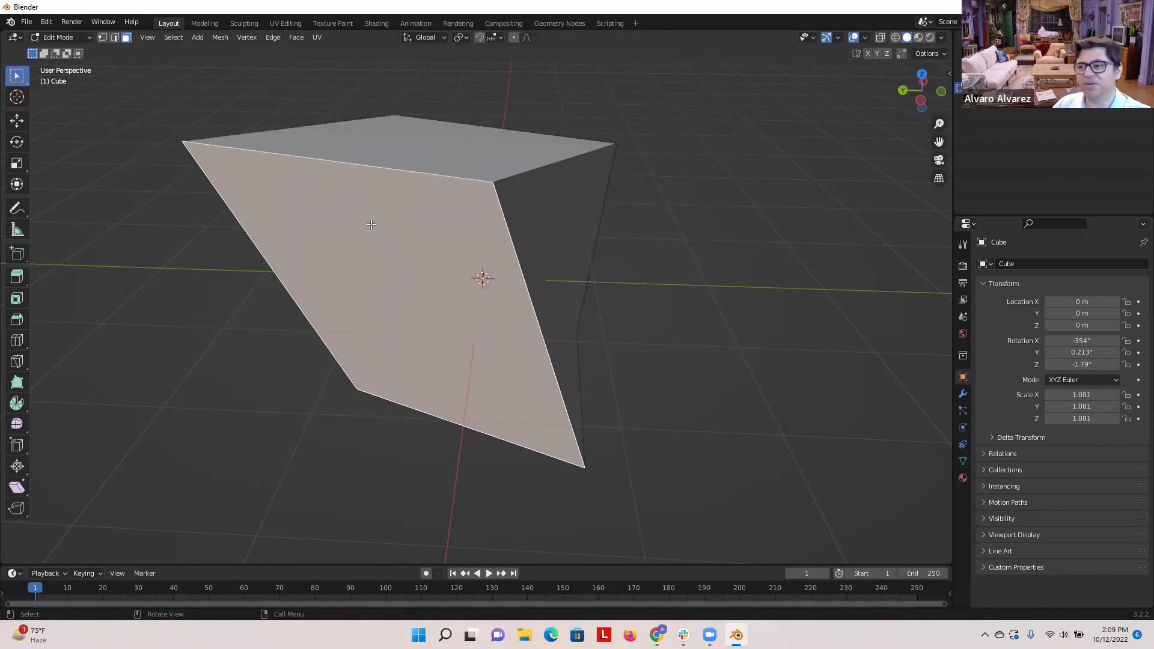
left_click(445, 135)
middle_click_drag(444, 151, 462, 184)
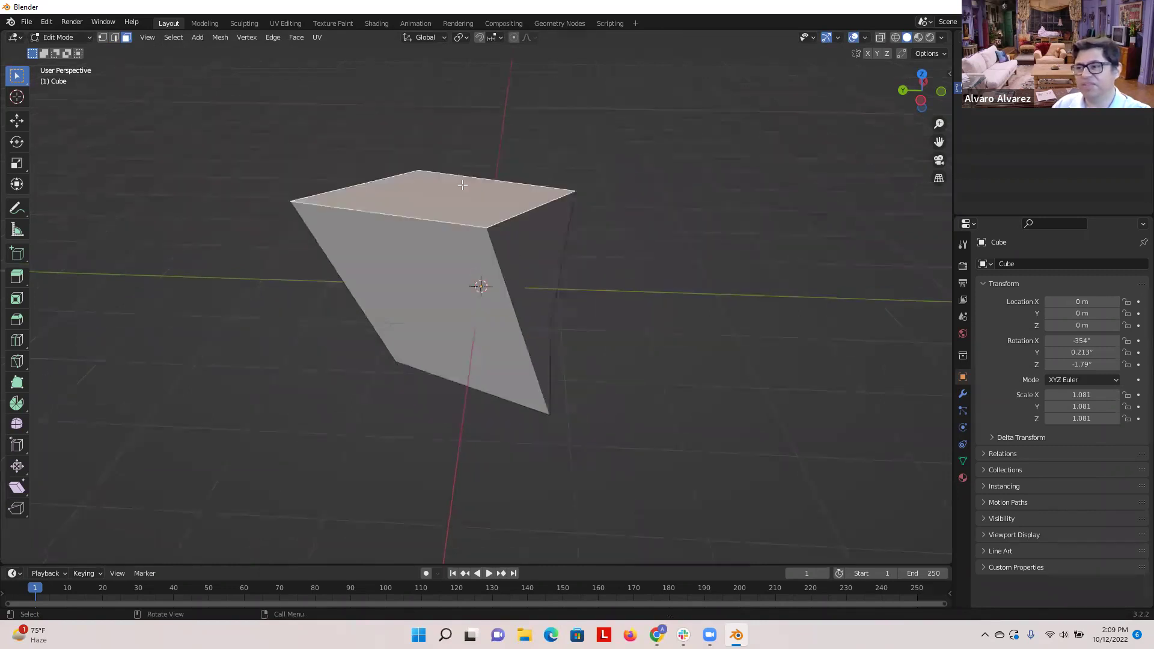
key("g")
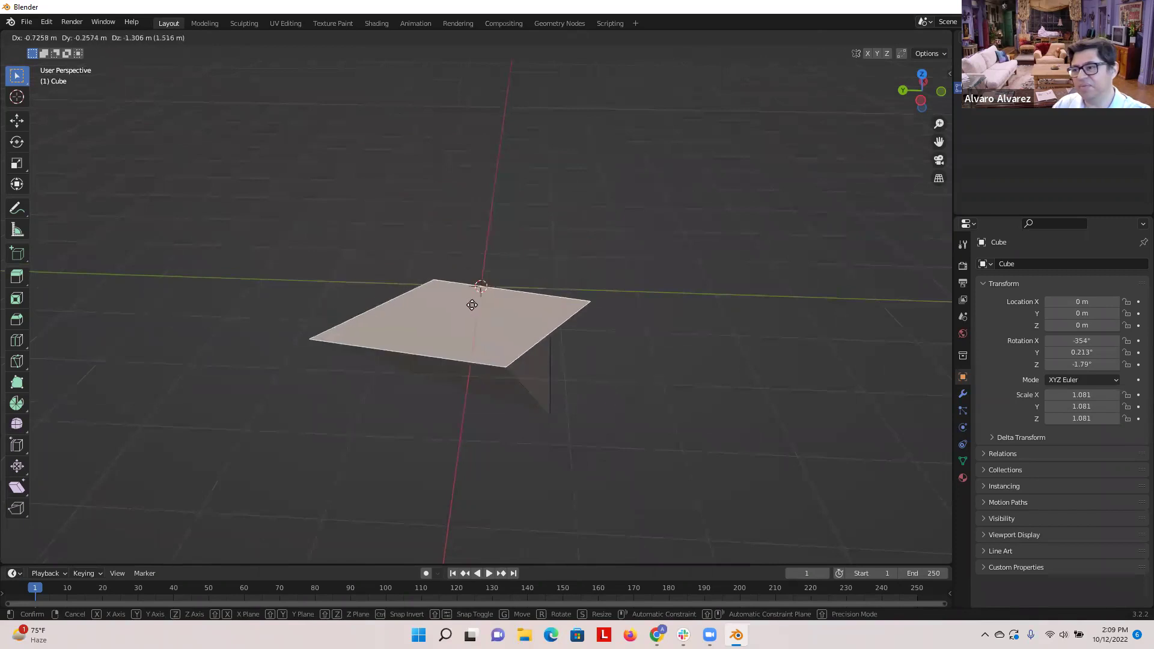
left_click(503, 184)
- Extrude the top face upward twice, first into a tall section and then into a thin one
key("e")
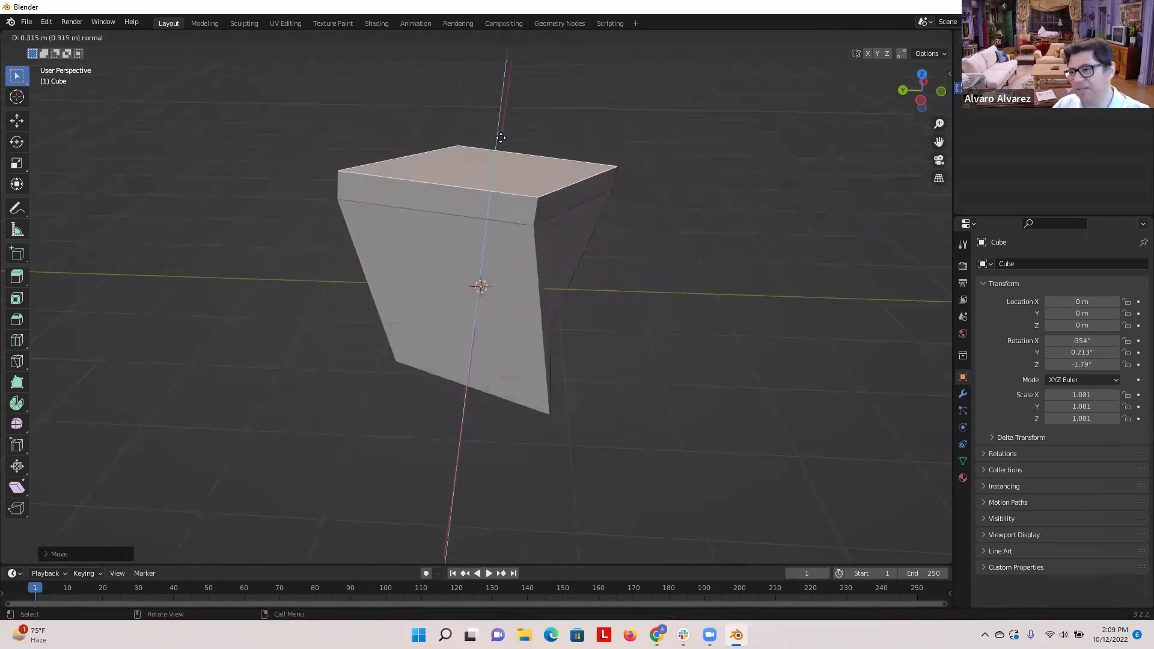
left_click(494, 90)
key("e")
left_click(576, 82)
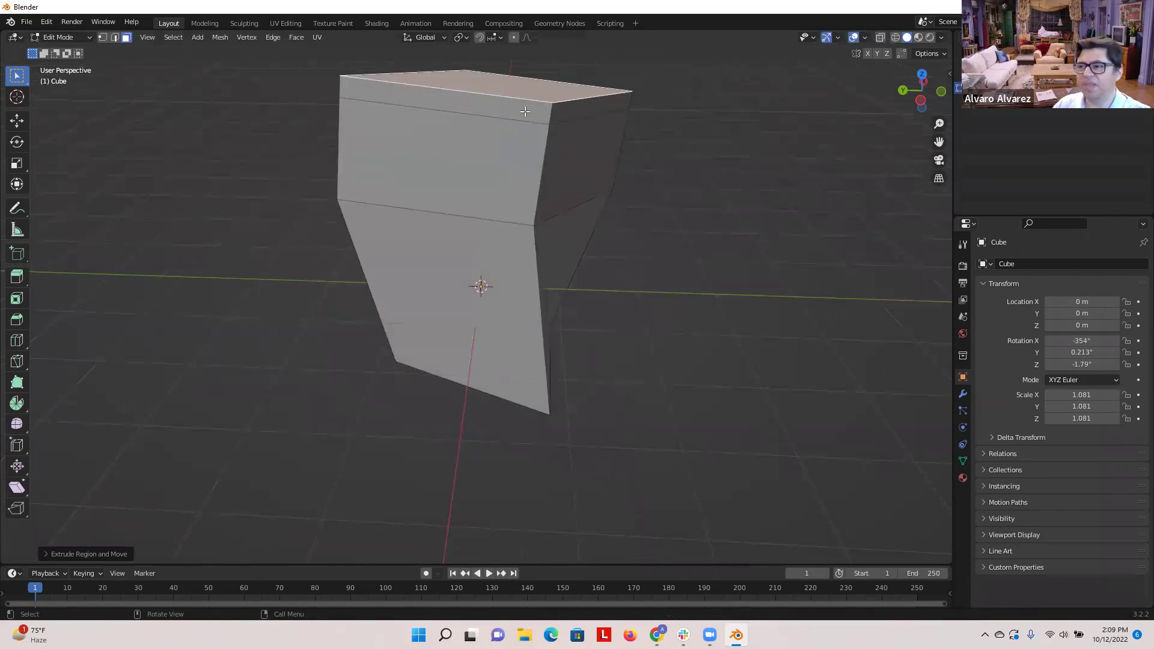
- Switch to vertex selection and move the top face's near corner vertex freehand toward the middle of that face
scroll(523, 191, "down", 1)
middle_click_drag(460, 198, 360, 216)
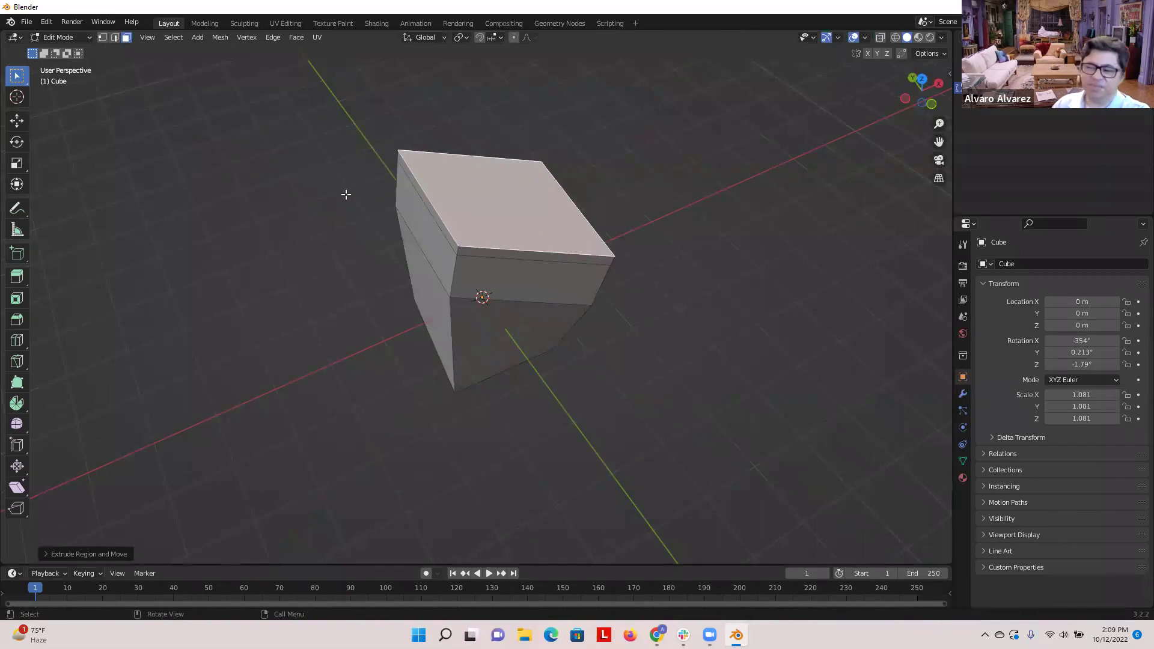
scroll(379, 220, "up", 1)
scroll(379, 220, "down", 3)
scroll(379, 221, "up", 3)
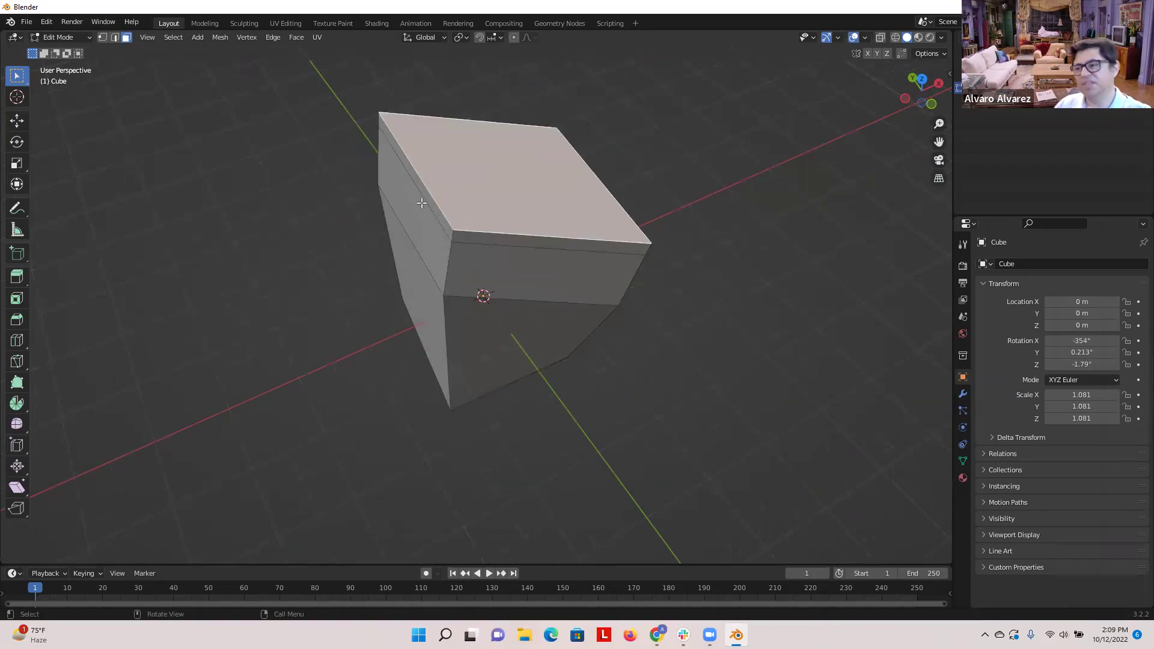
left_click(102, 38)
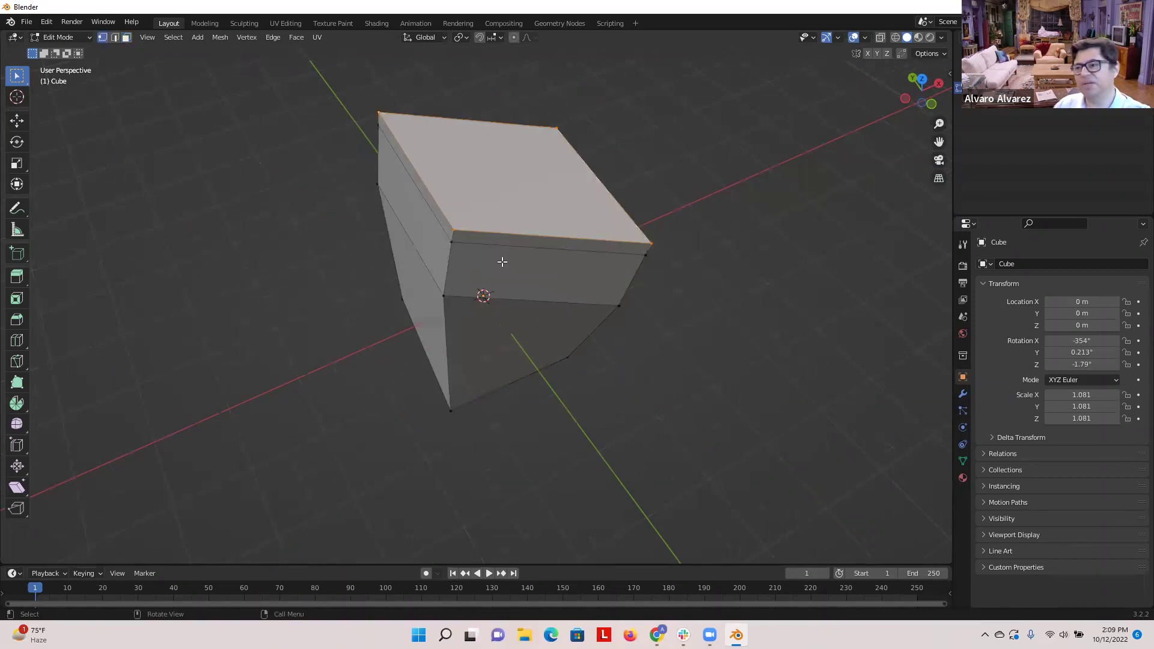
left_click(454, 230)
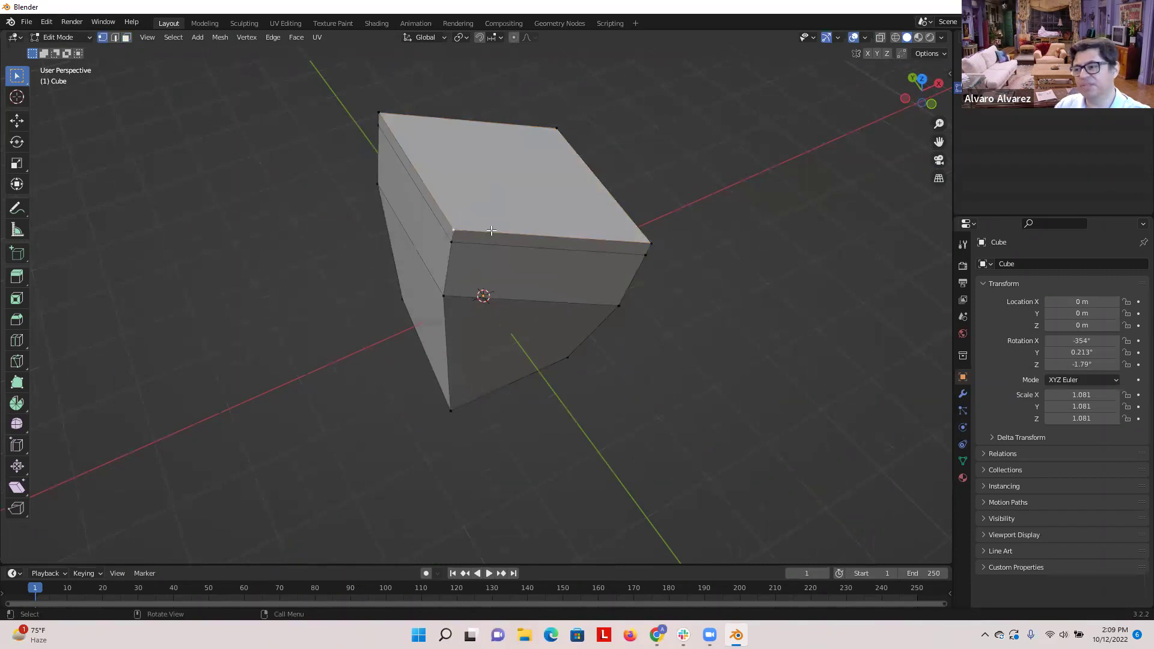
key("g")
left_click(523, 156)
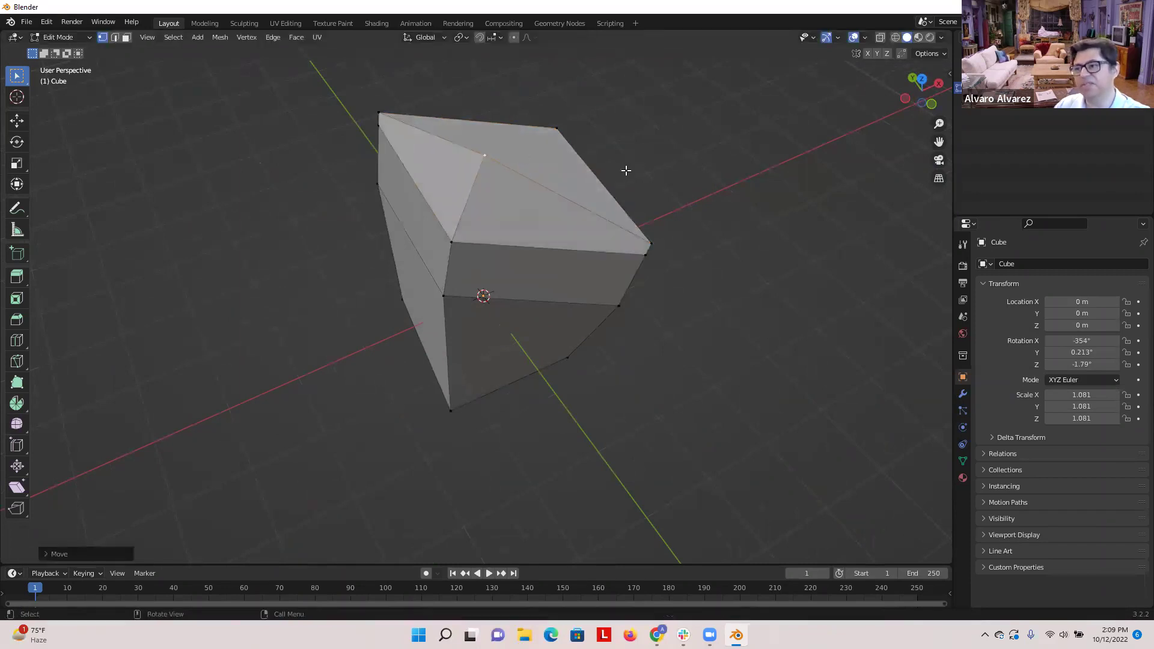
- Switch to face selection and move the largest face on the distorted top freehand outward to widen the mesh
middle_click_drag(570, 178, 503, 232)
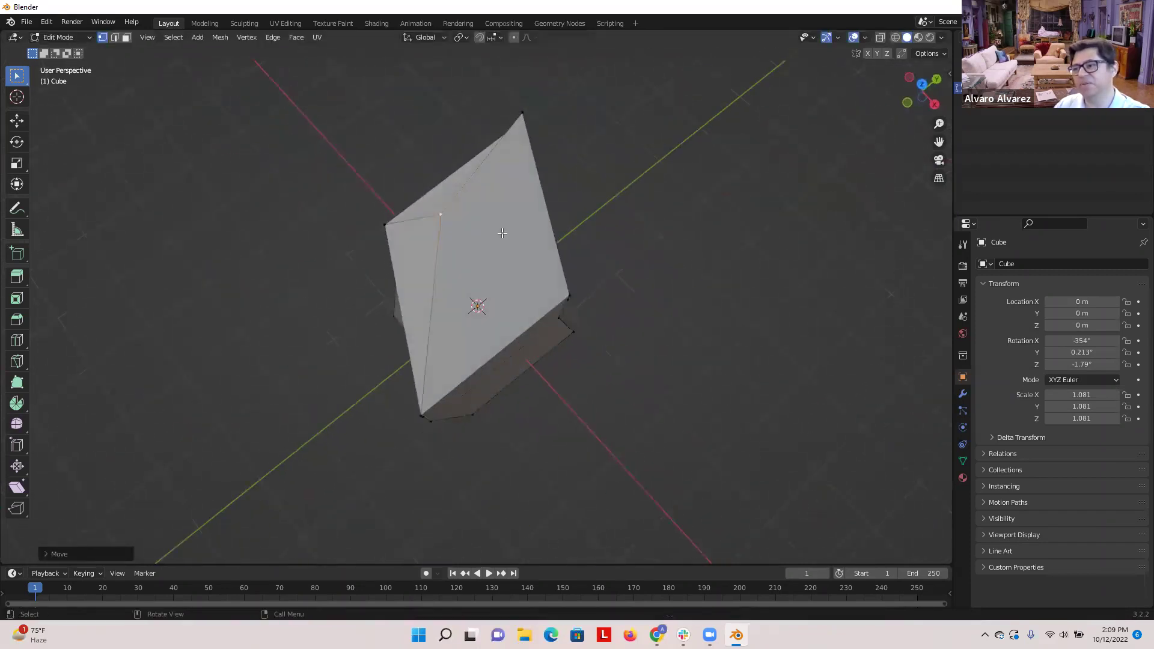
left_click(126, 37)
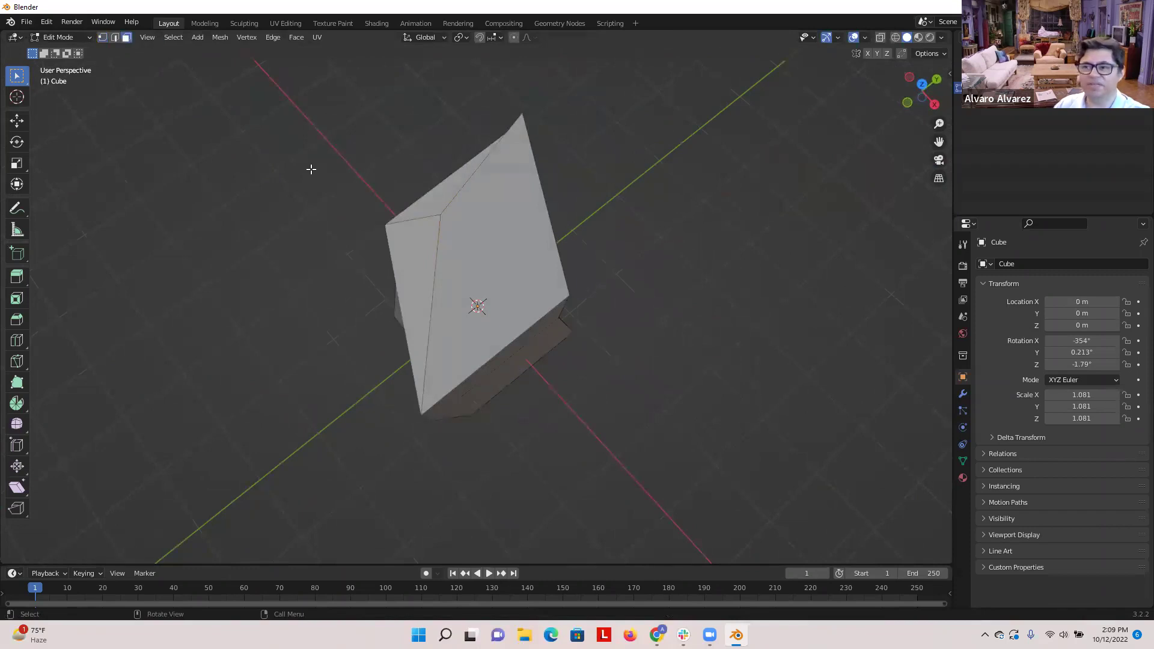
left_click(503, 229)
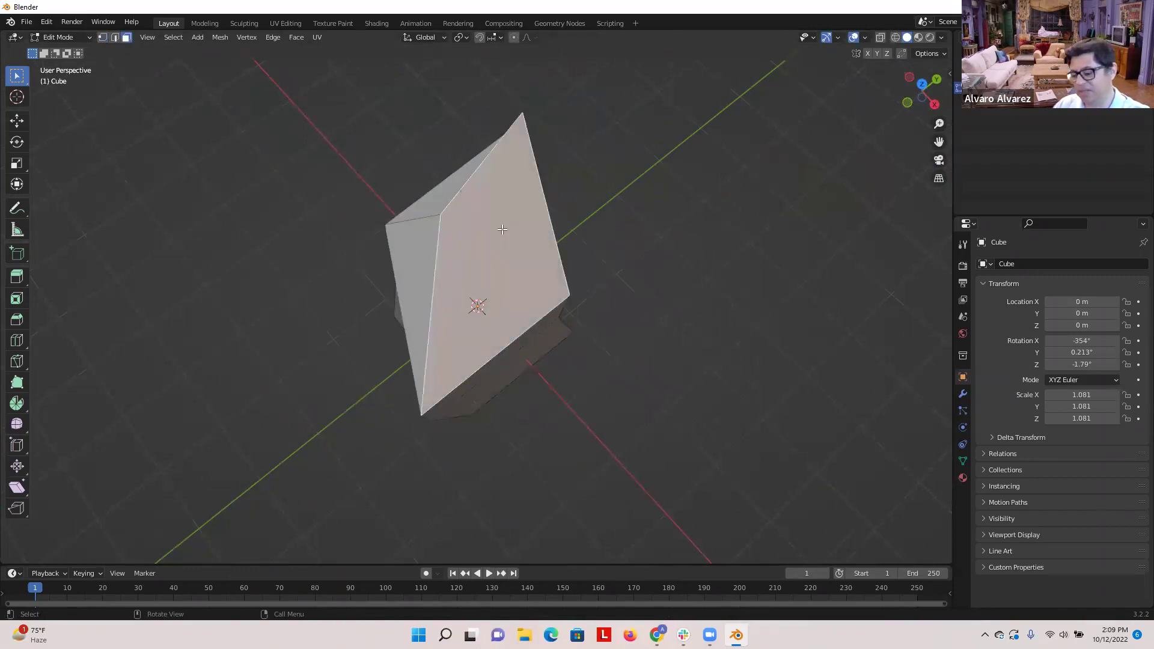
key("g")
left_click(691, 199)
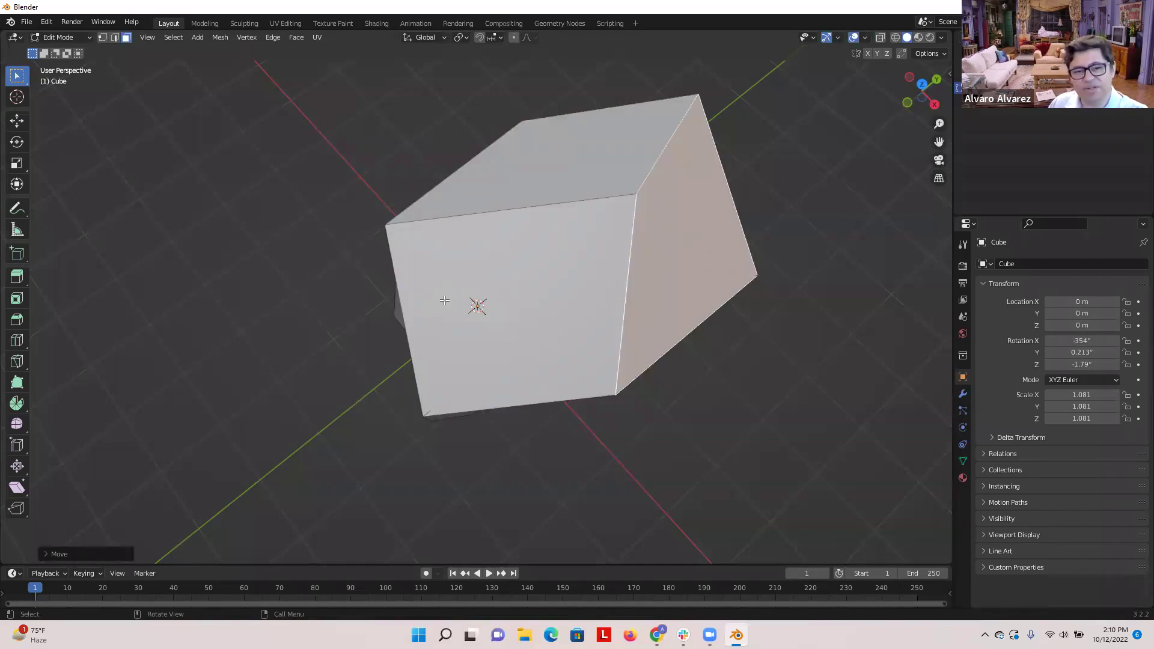
scroll(508, 239, "up", 3)
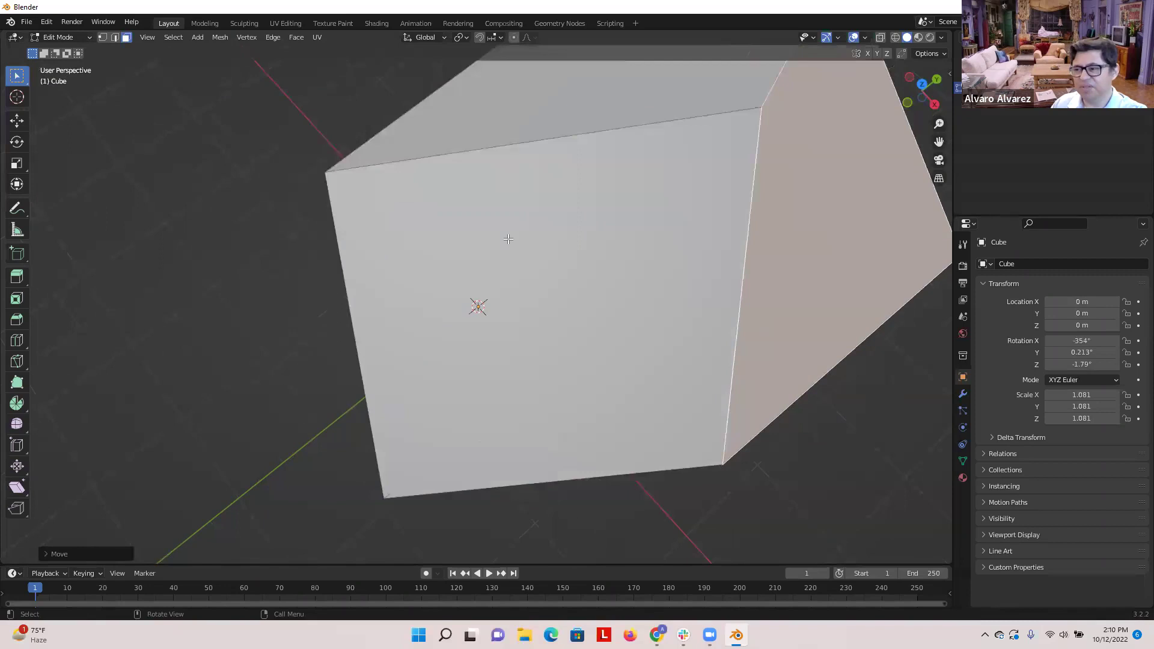
- Examine the reshaped mesh from several sides and distances
scroll(511, 228, "down", 4)
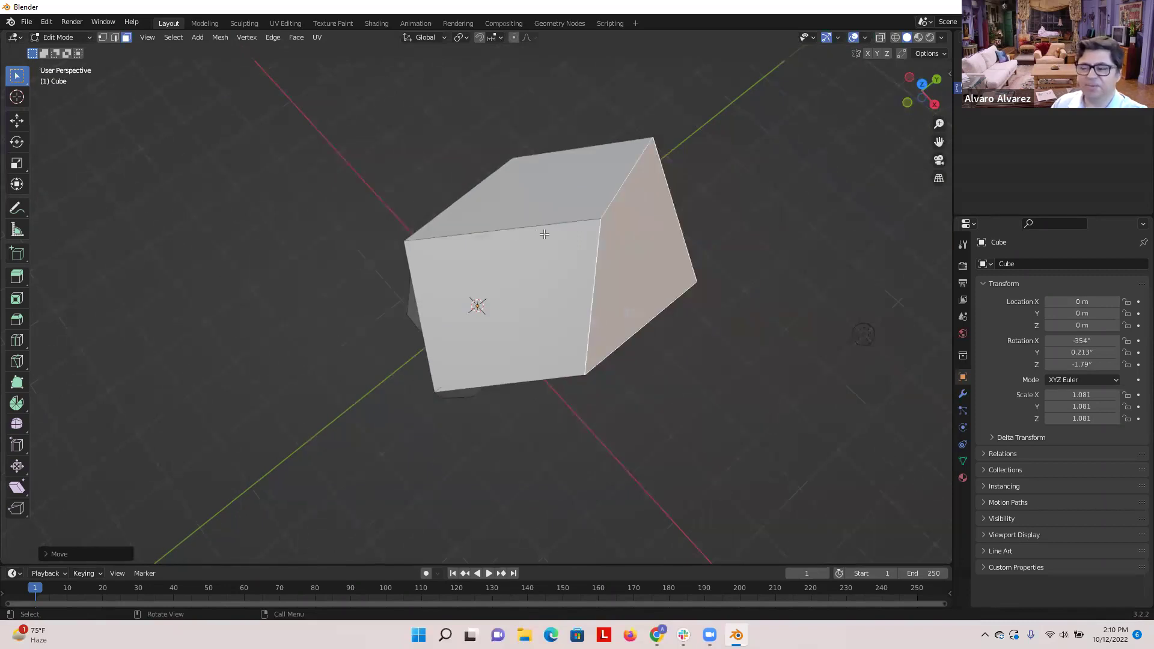
middle_click_drag(629, 240, 518, 193)
middle_click_drag(315, 191, 380, 193)
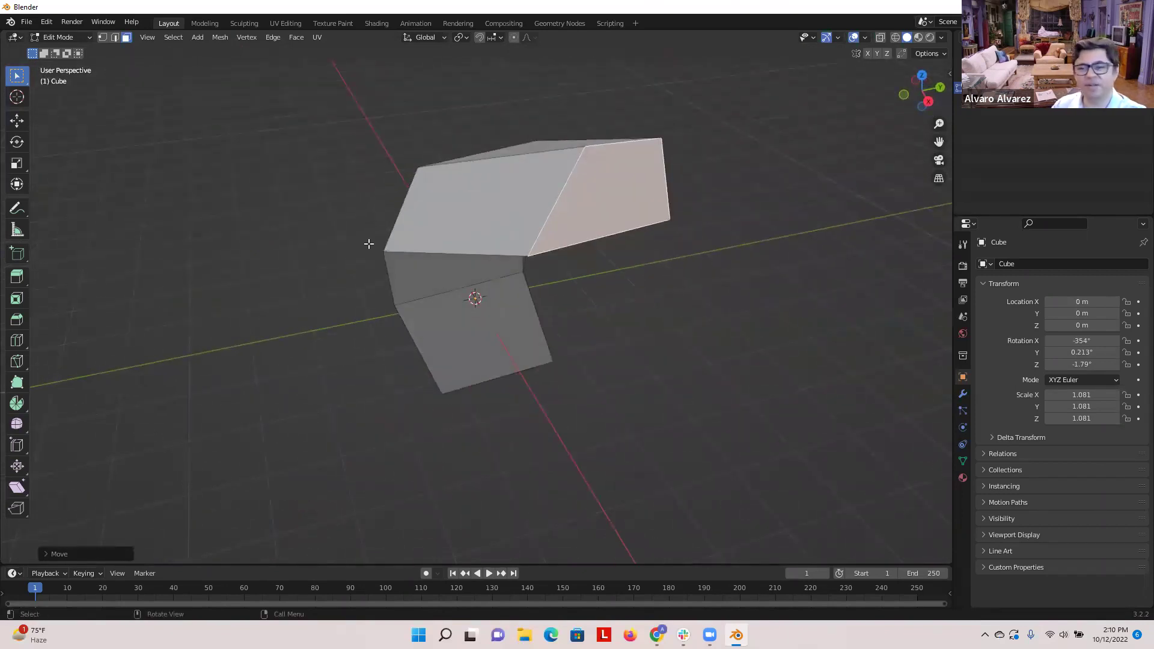
scroll(366, 243, "up", 3)
scroll(365, 242, "down", 4)
middle_click_drag(333, 215, 392, 241)
left_click_drag(303, 132, 629, 385)
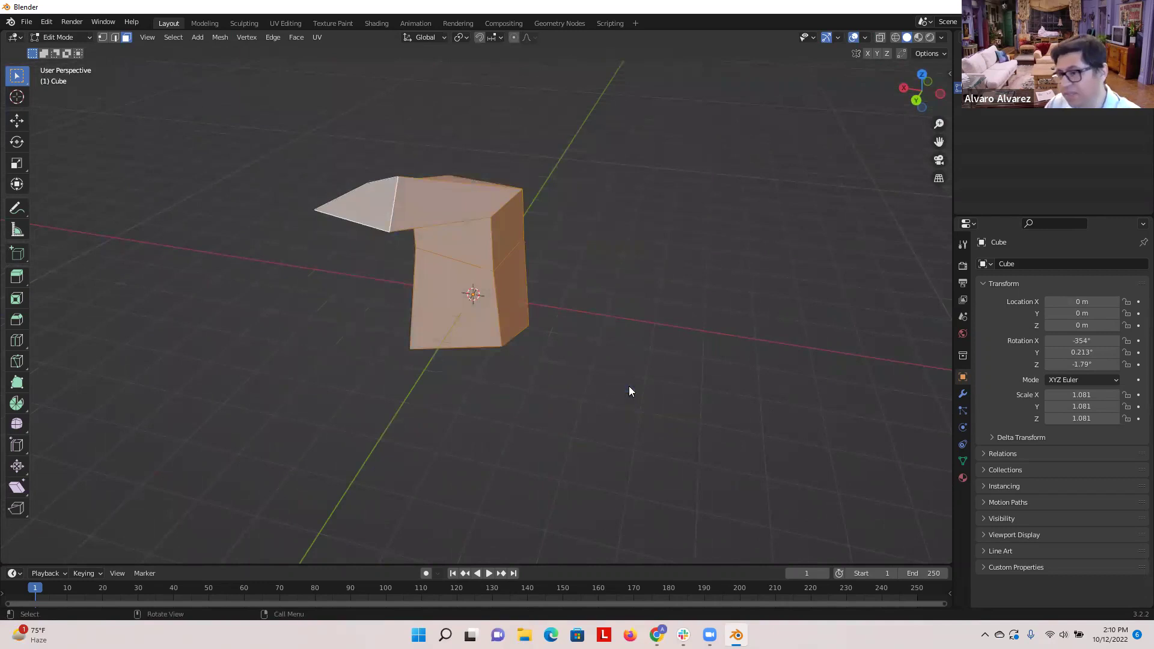
key("x")
key("Escape")
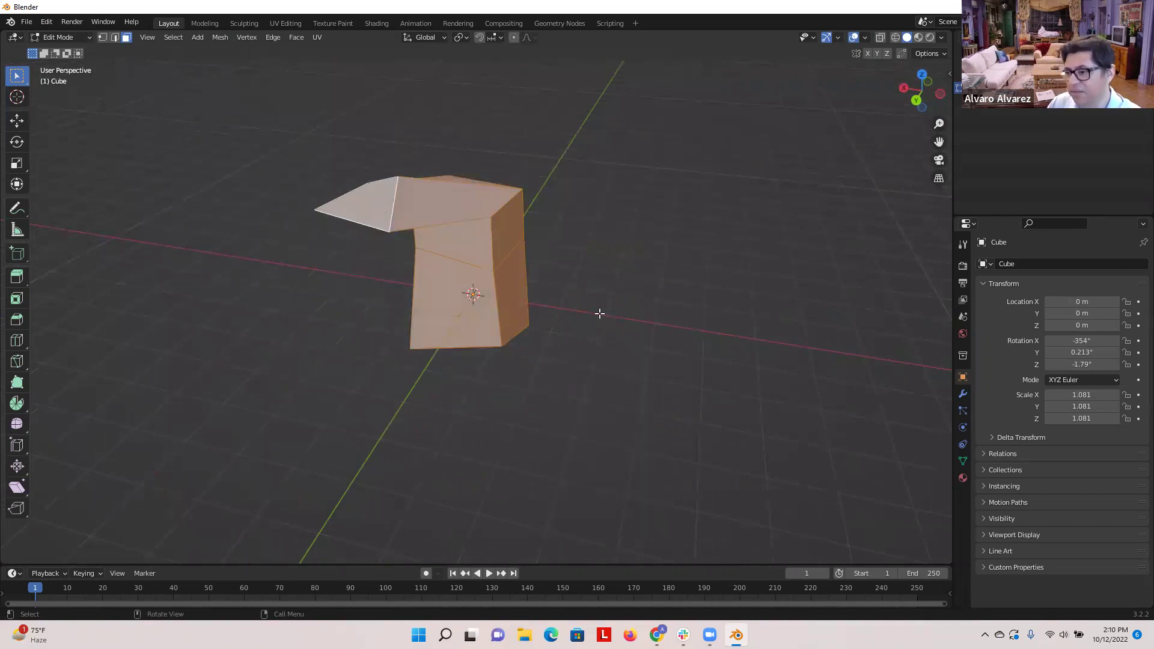
key("ctrl+z")
key("ctrl+z")
key("ctrl+z")
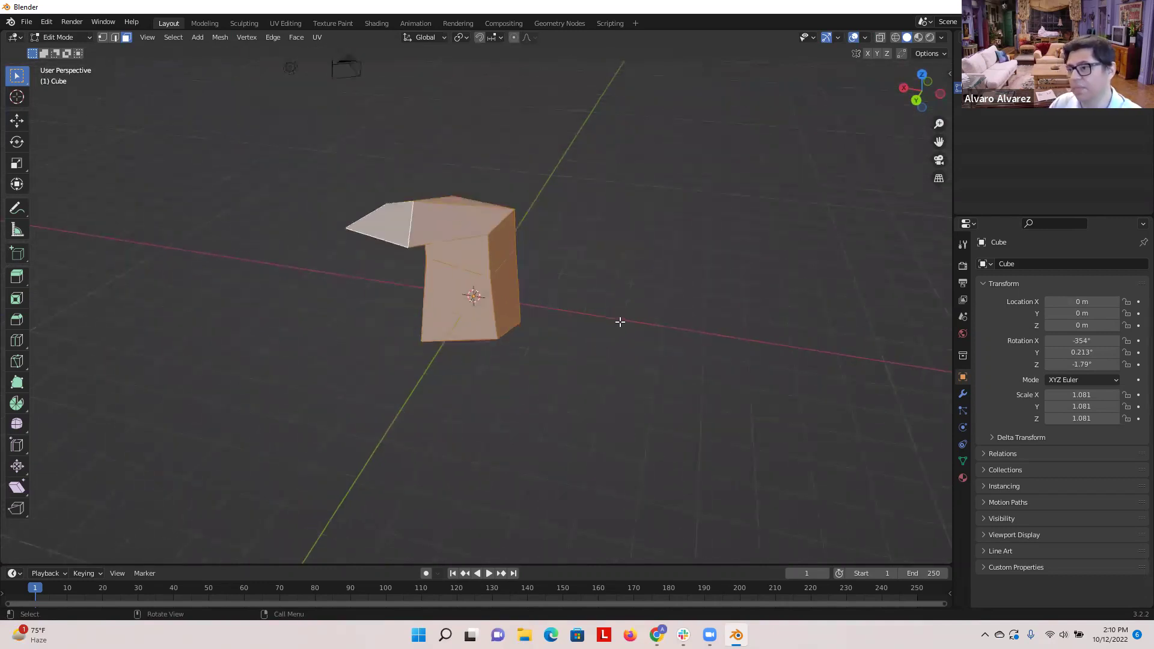
- Box-select the whole mesh area and delete the selected faces, then select the faces that are left
left_click_drag(317, 163, 644, 417)
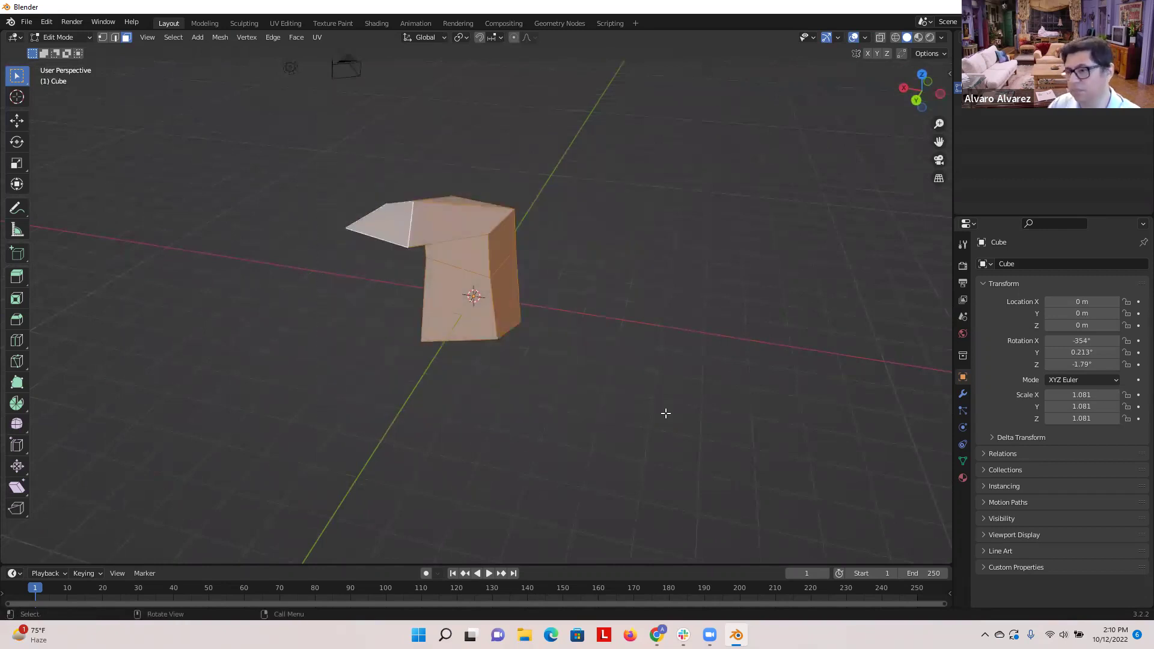
key("x")
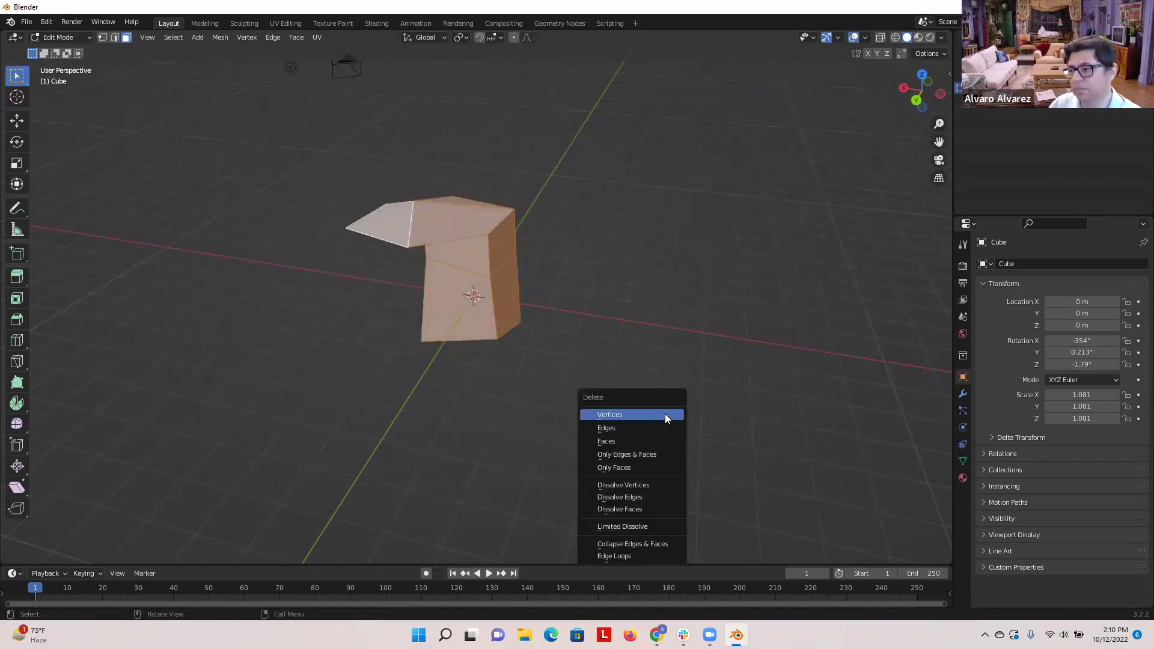
left_click(619, 441)
left_click_drag(557, 385, 270, 106)
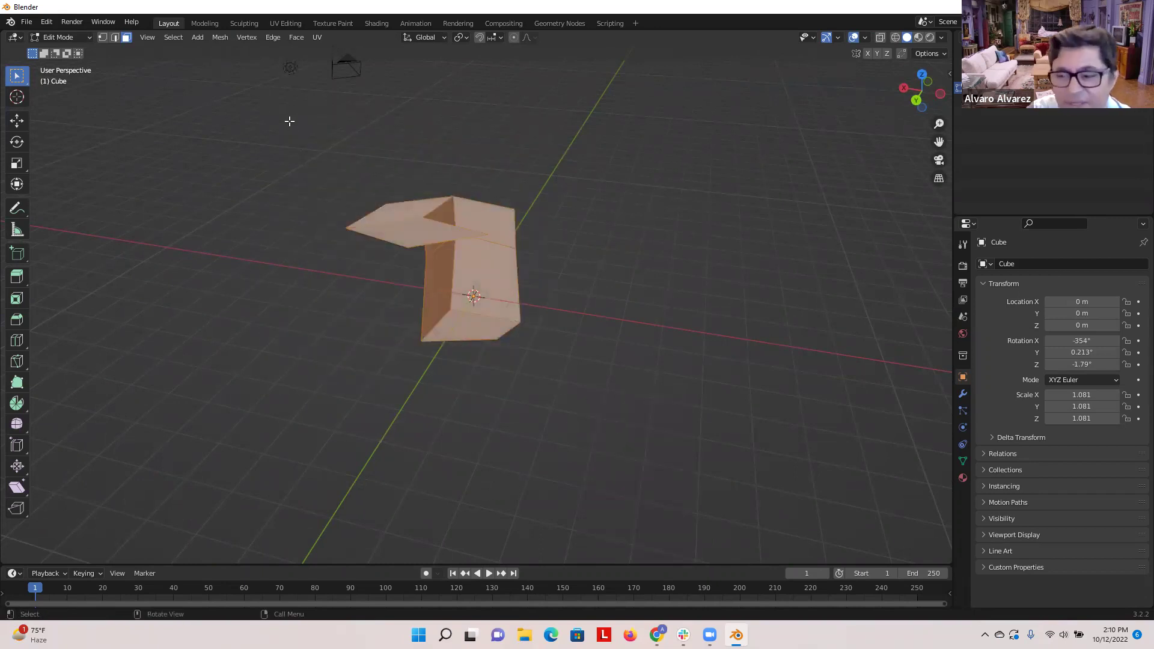
key("x")
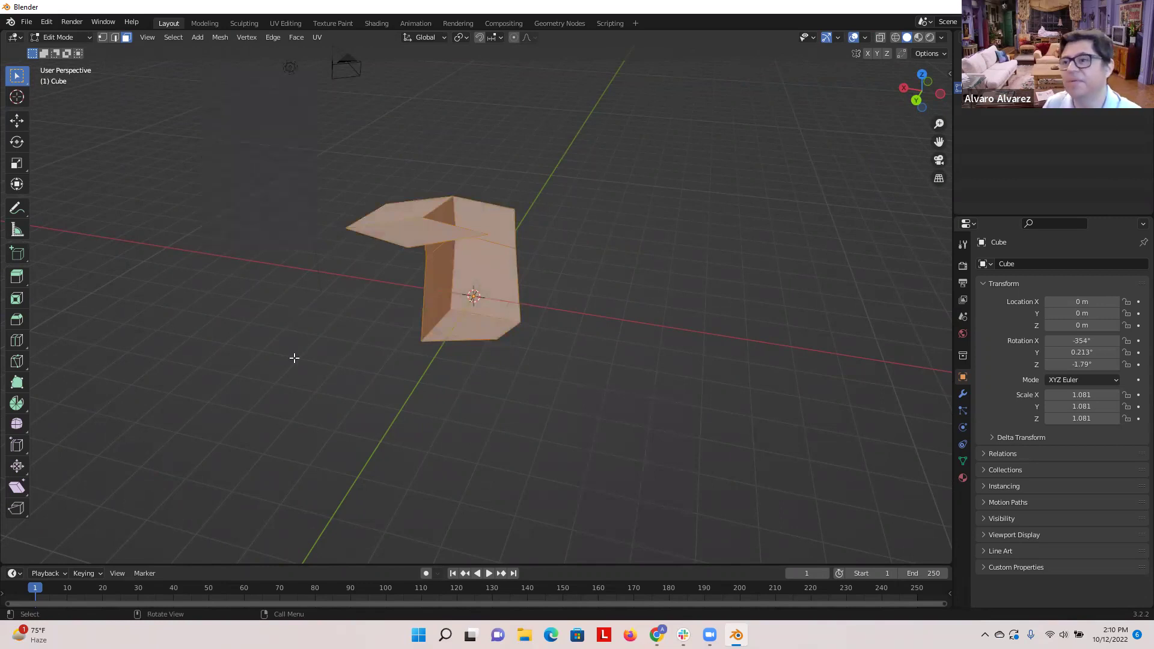
left_click(294, 358)
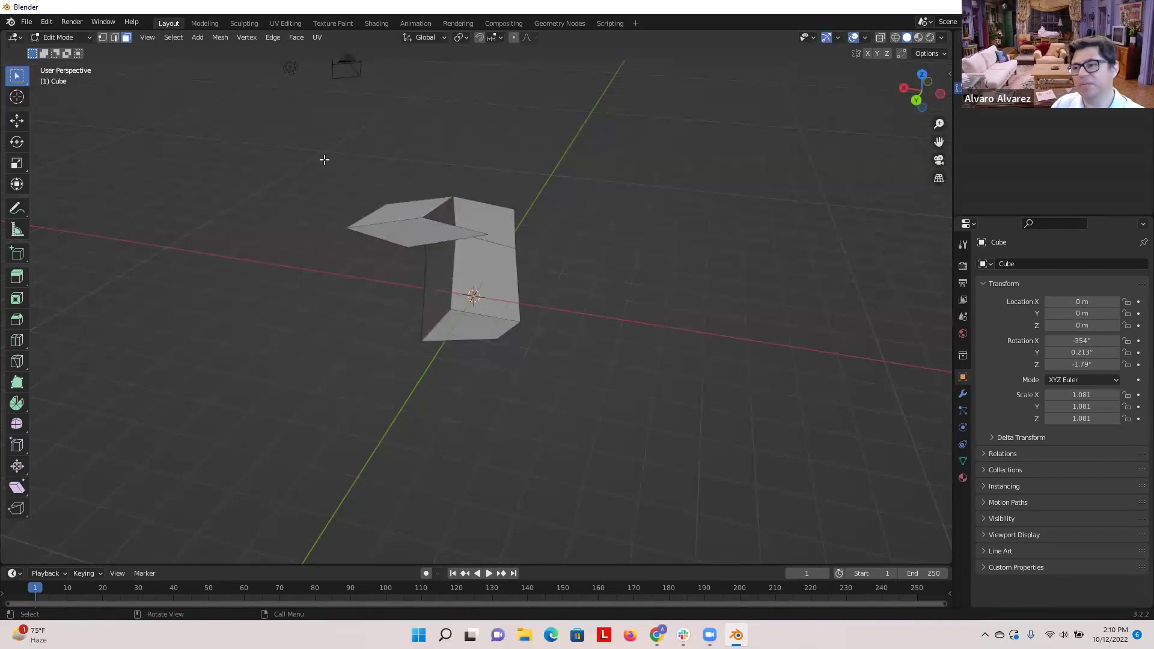
left_click_drag(323, 159, 589, 347)
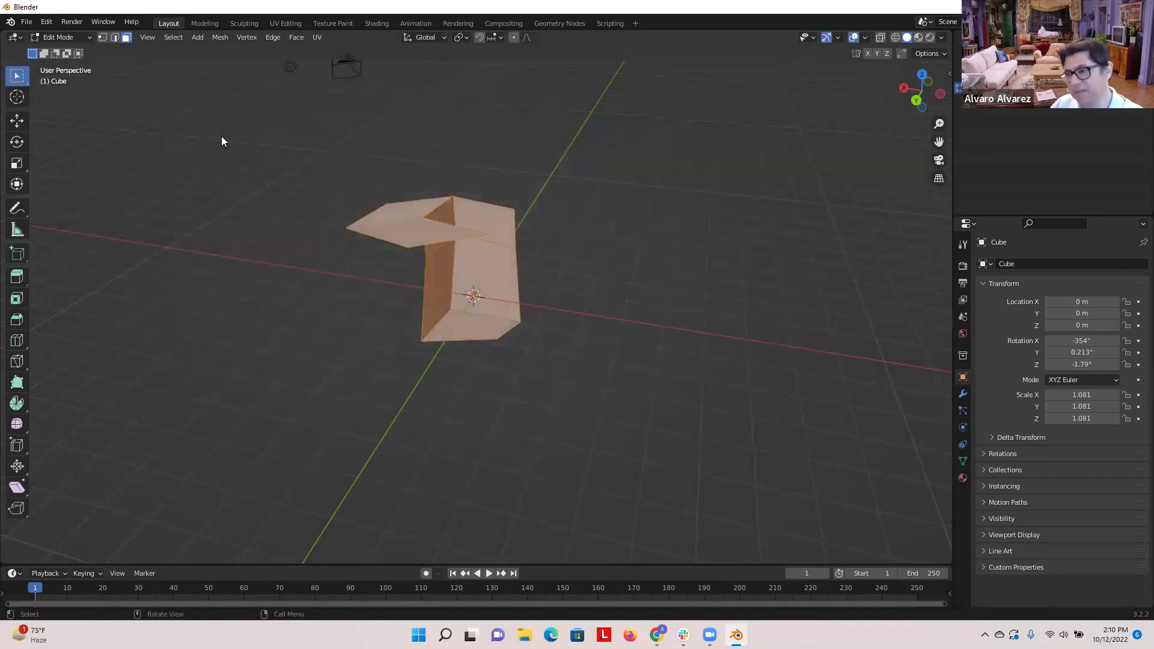
- Switch to Object Mode and delete the distorted cube together with the light
key("Tab")
left_click_drag(318, 138, 499, 317)
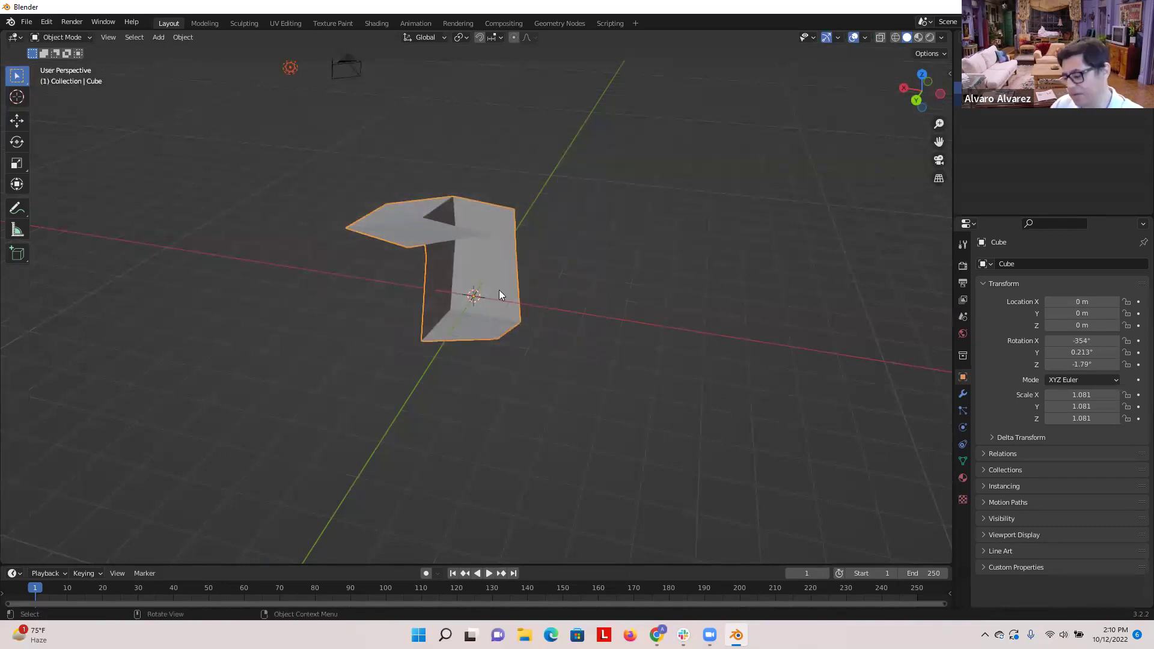
key("Delete")
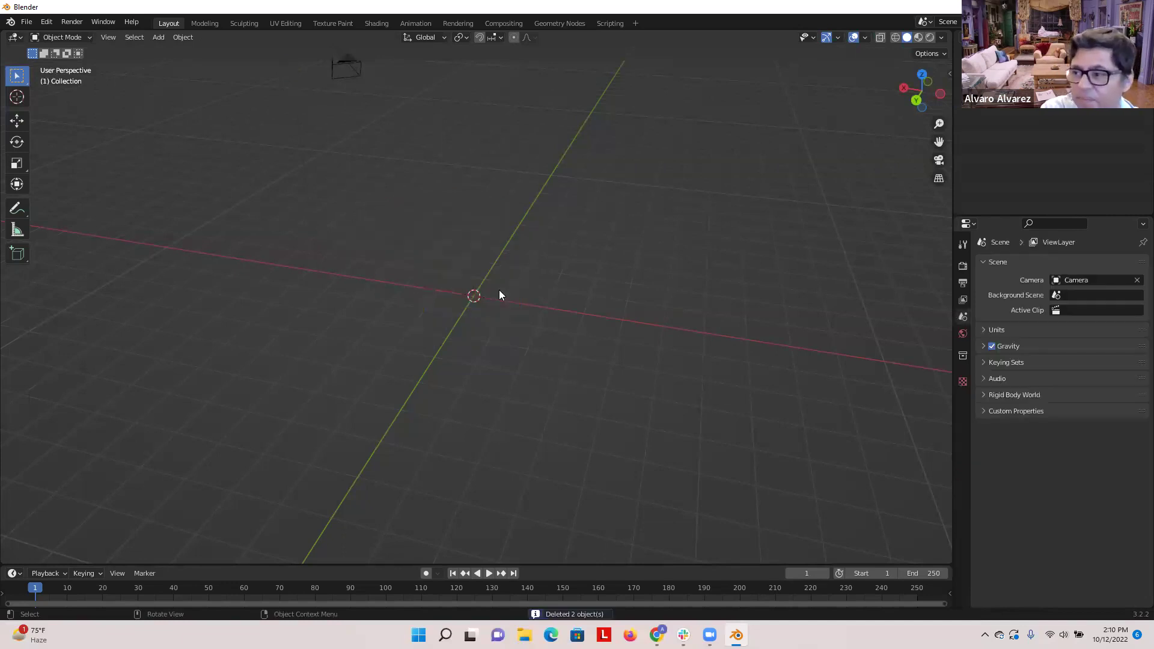
- Add a new cube mesh at the scene origin
middle_click_drag(410, 296, 409, 268)
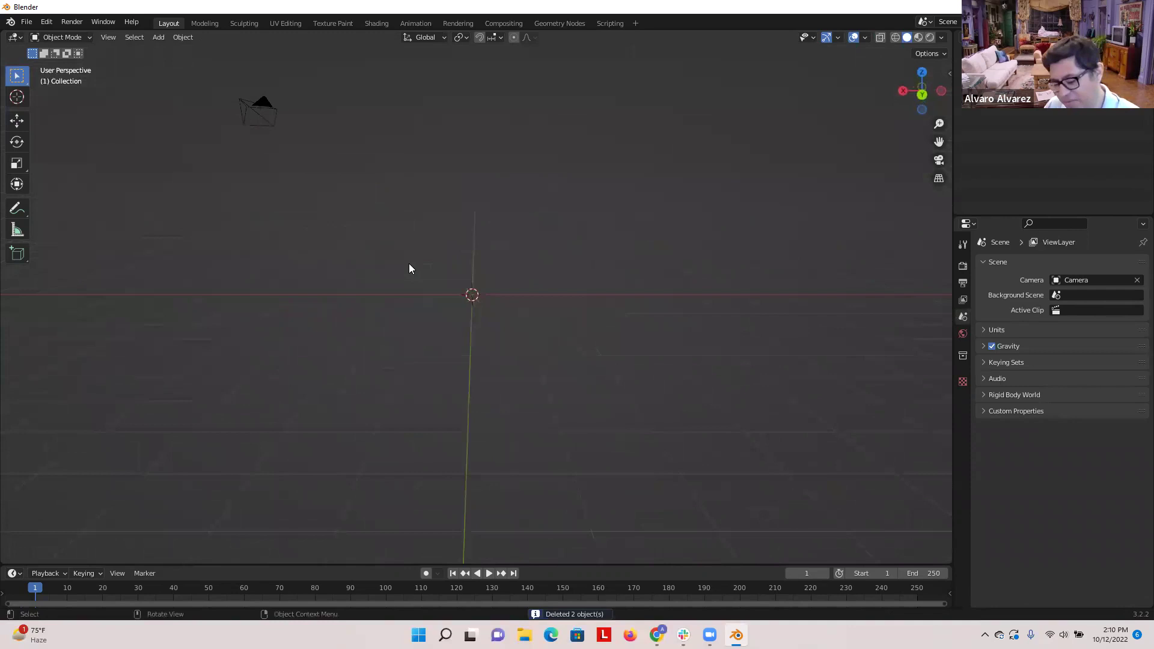
key("shift+a")
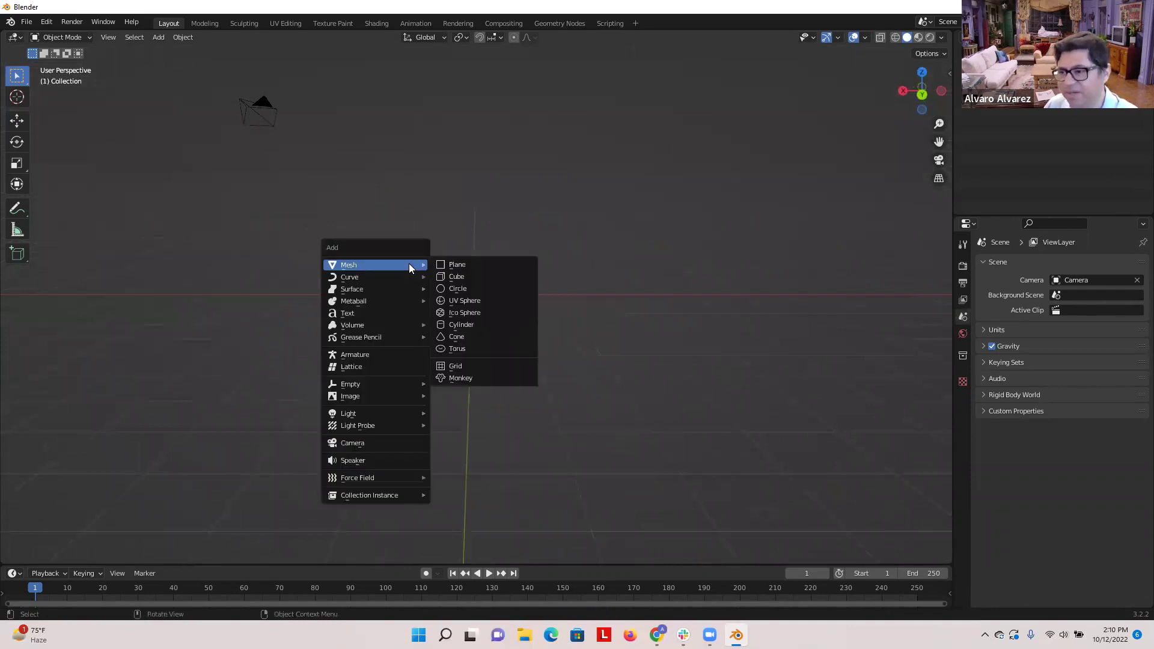
left_click(475, 276)
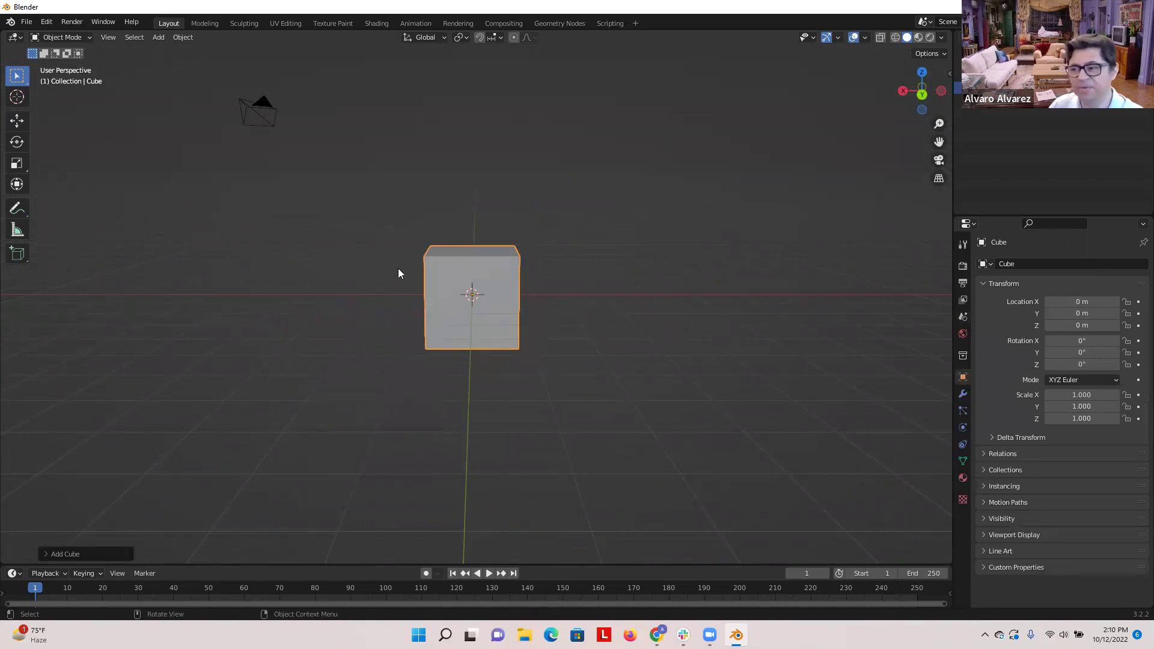
scroll(420, 300, "up", 2)
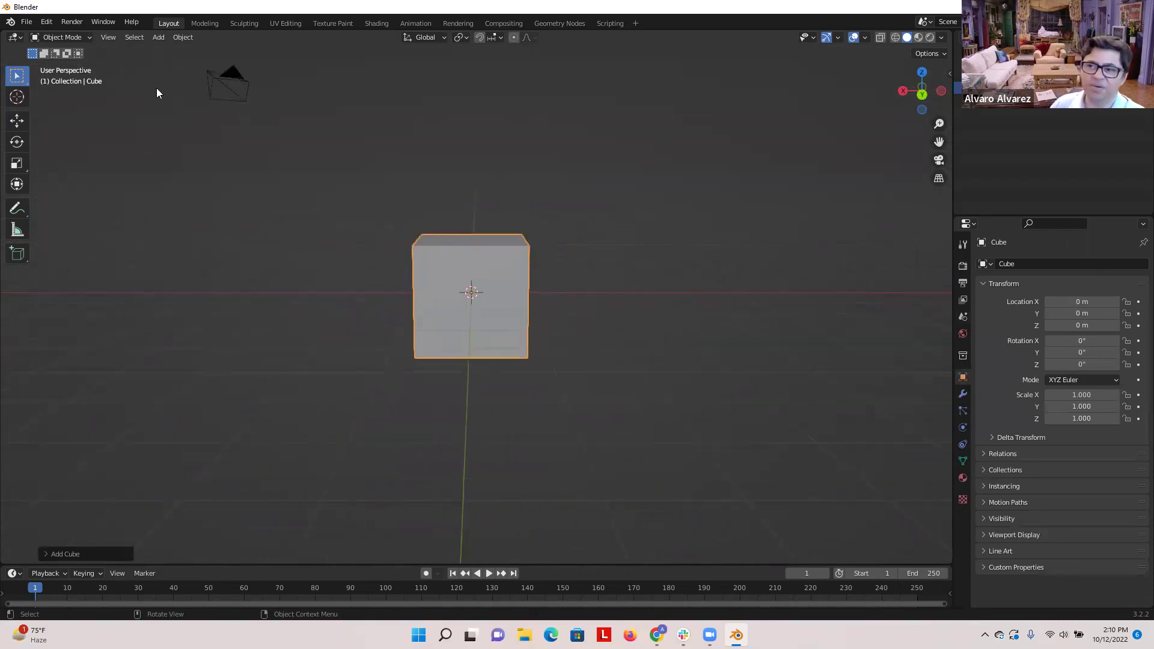
- Examine the kinds of objects that can be added to the scene
left_click(158, 37)
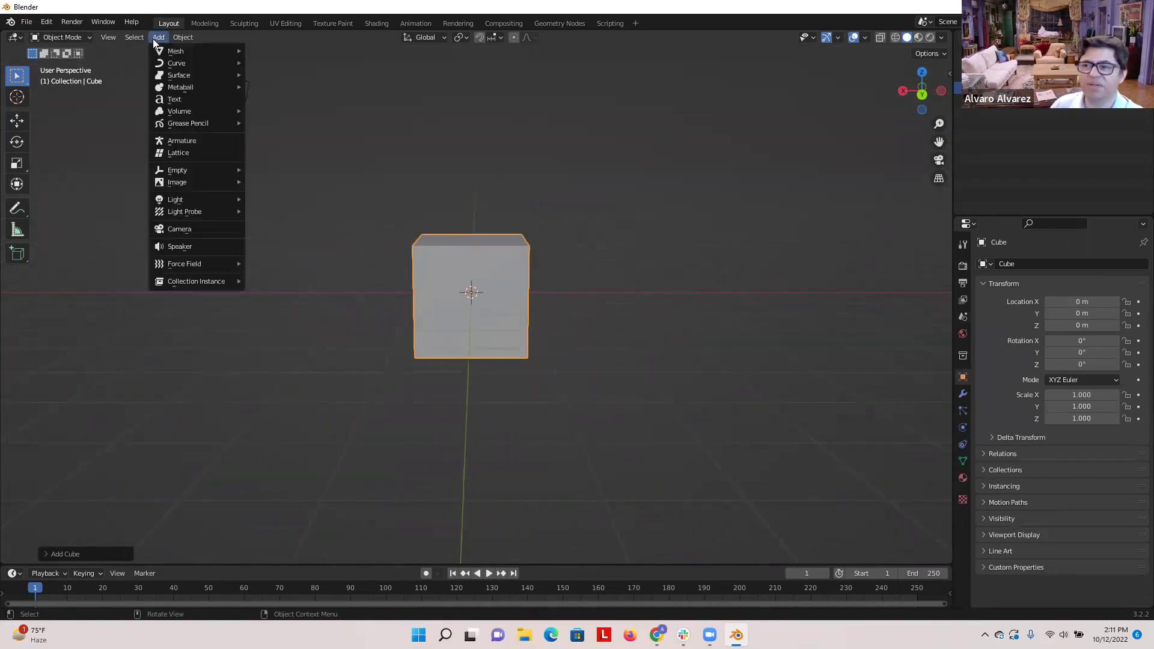
mouse_move(184, 52)
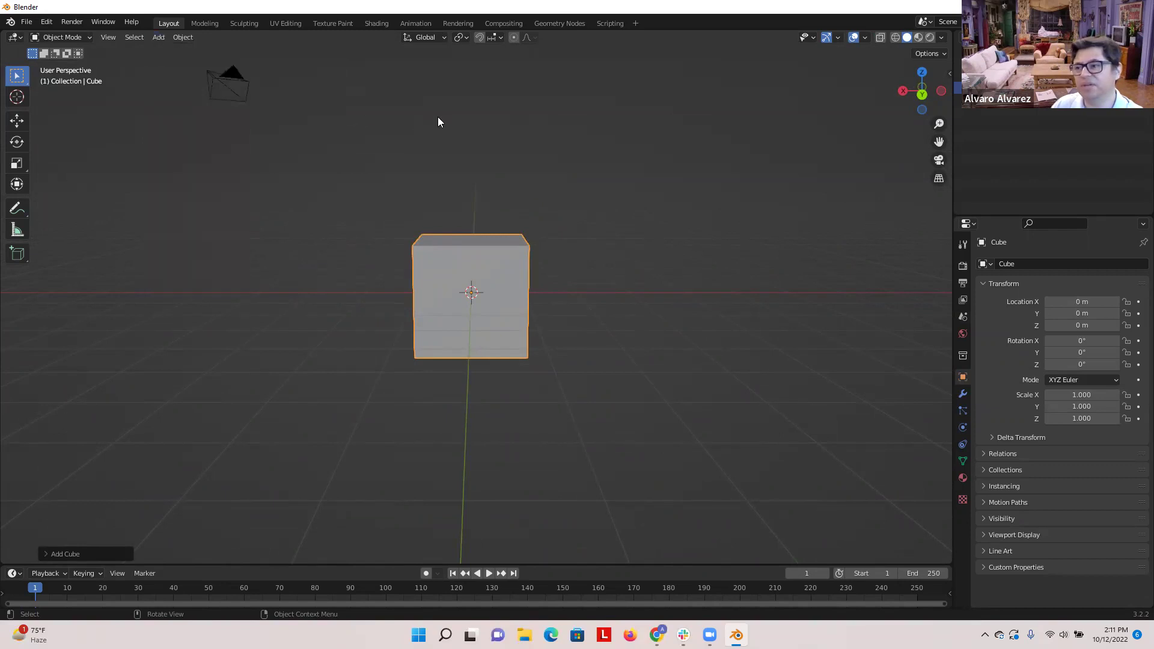
left_click(444, 135)
- Select the cube and rotate it freely in the view plane, bringing it back close to its upright orientation
left_click(503, 276)
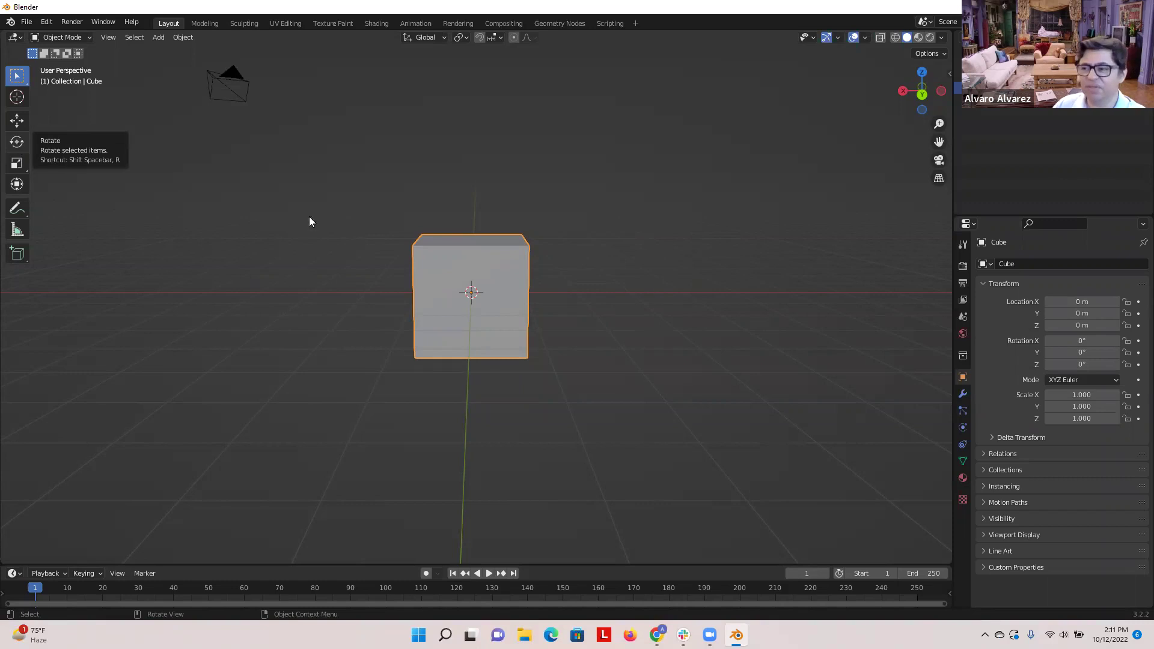
key("r")
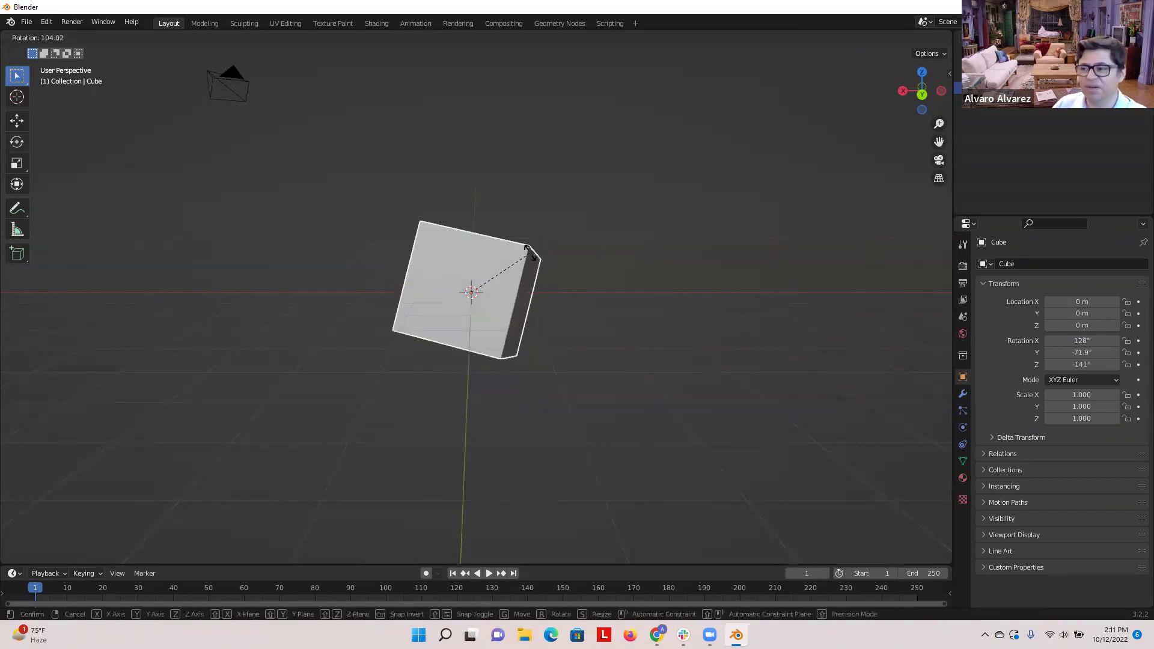
left_click(392, 224)
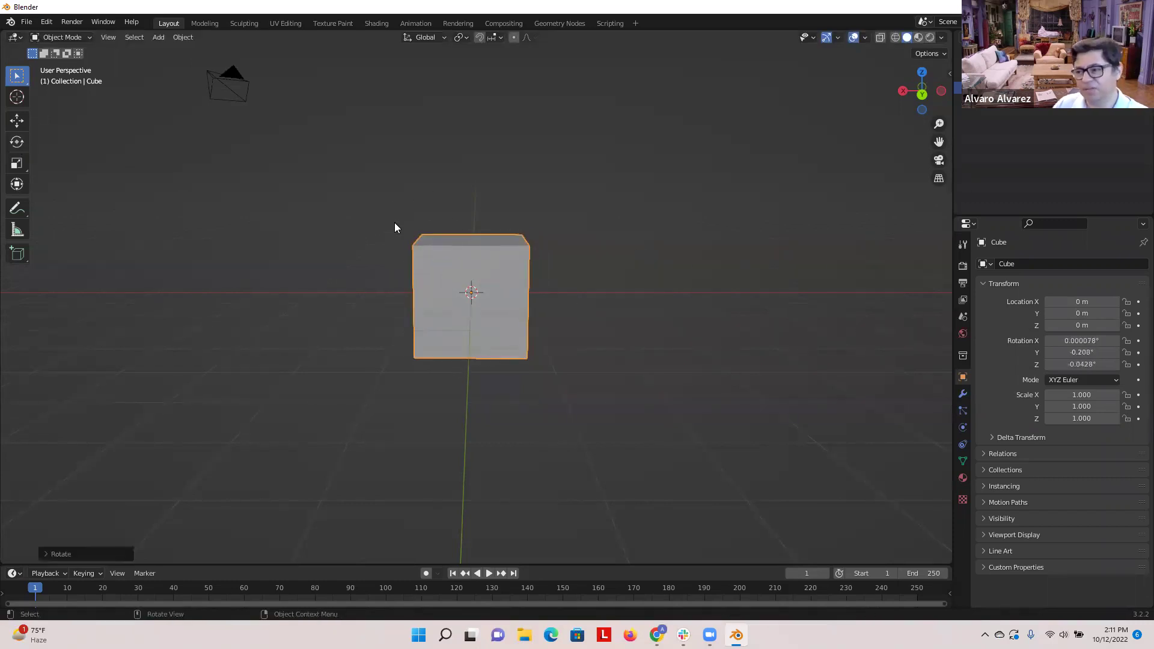
- Try rotating the cube about the global X and Y axes, and rotate it about the global Z axis to about -2277°
key("r")
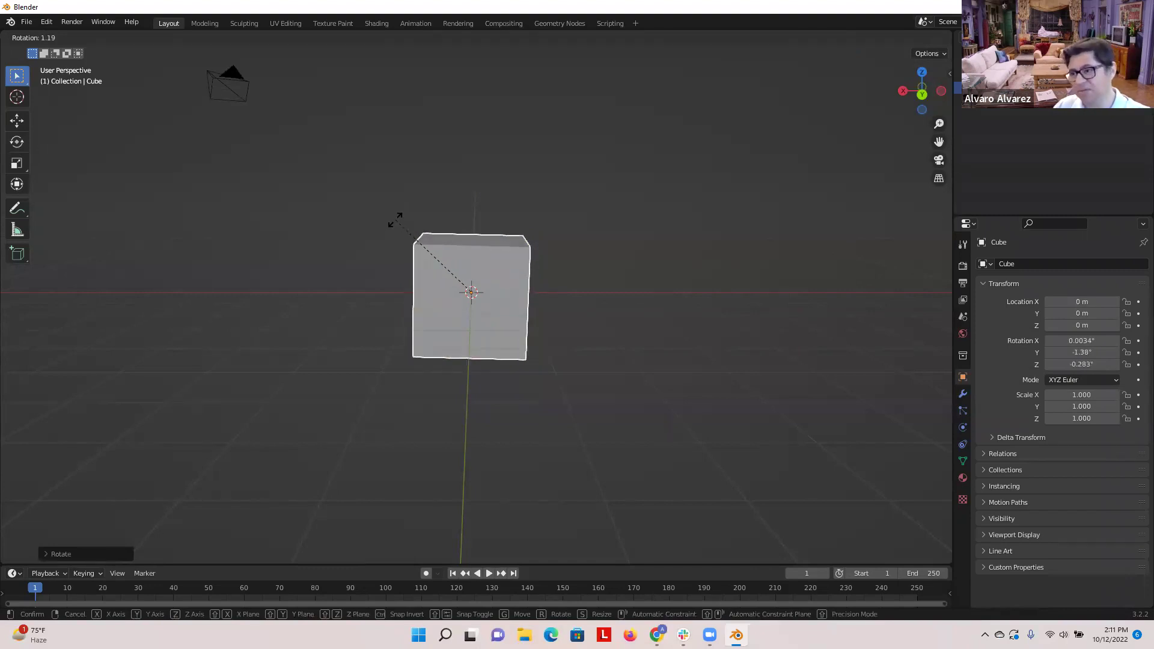
key("x")
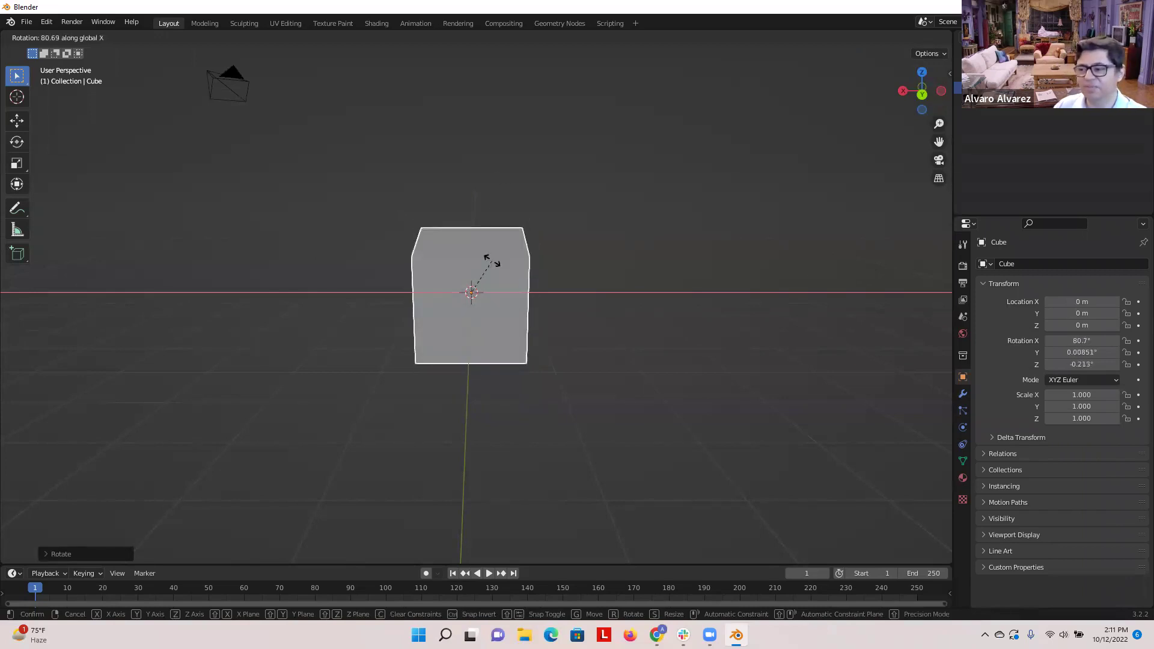
key("y")
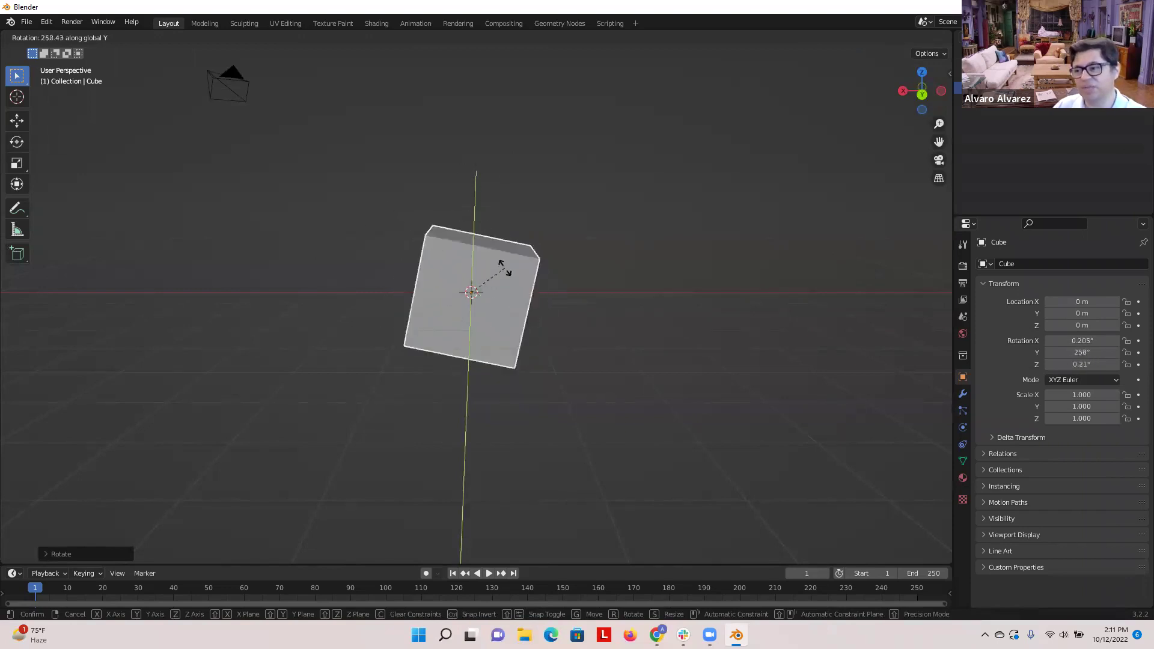
key("z")
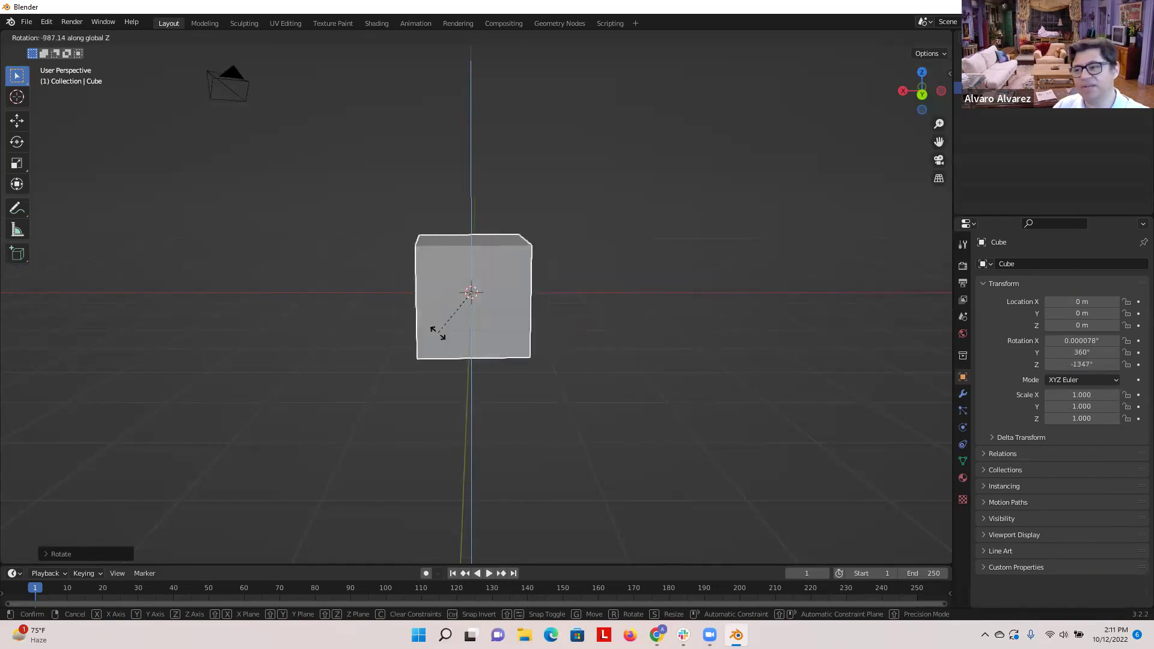
left_click(490, 290)
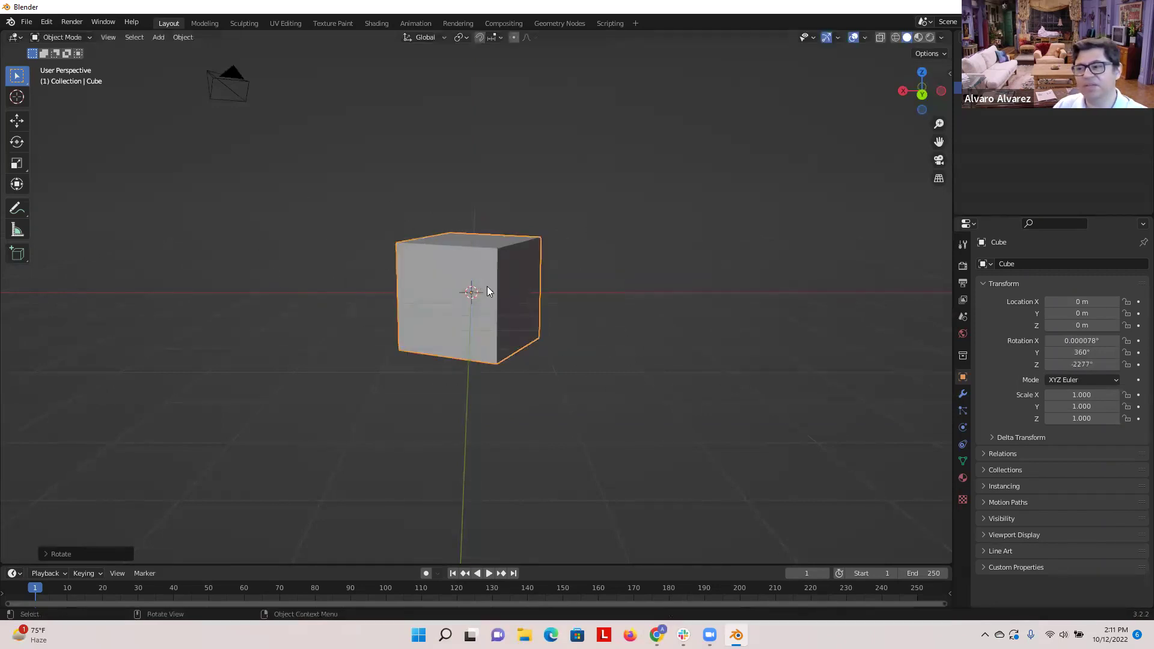
- Try to scale the cube uniformly, first freehand and with a factor of 11
mouse_move(223, 239)
middle_mouse_down()
mouse_move(250, 242)
mouse_move(221, 236)
middle_mouse_up()
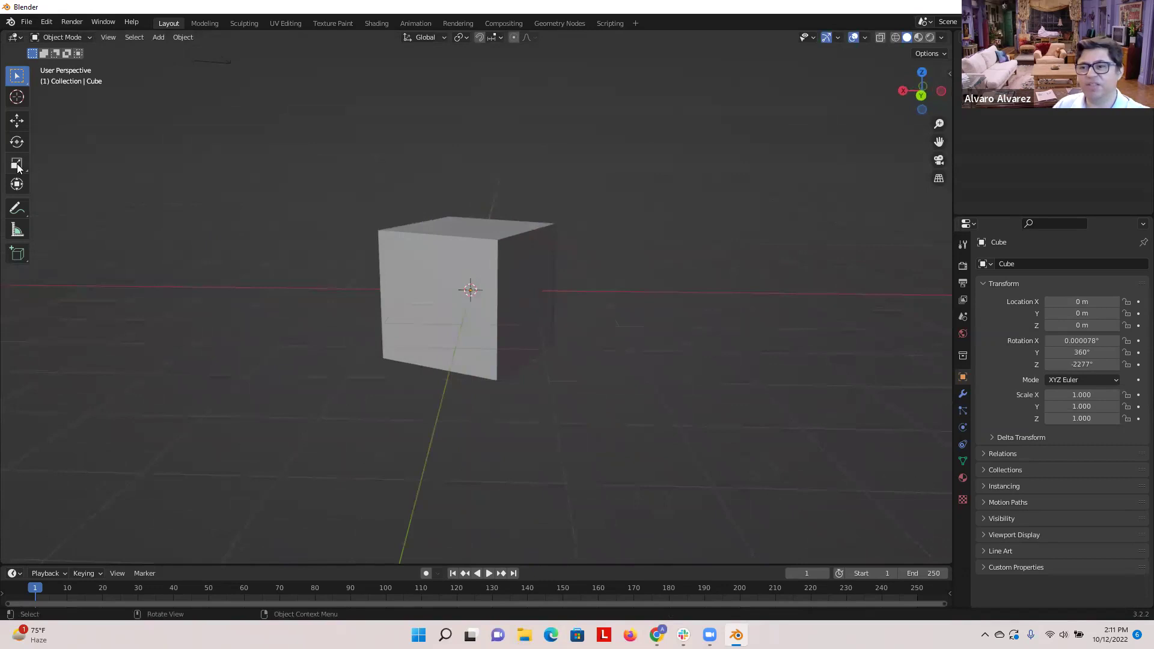
left_click(424, 295)
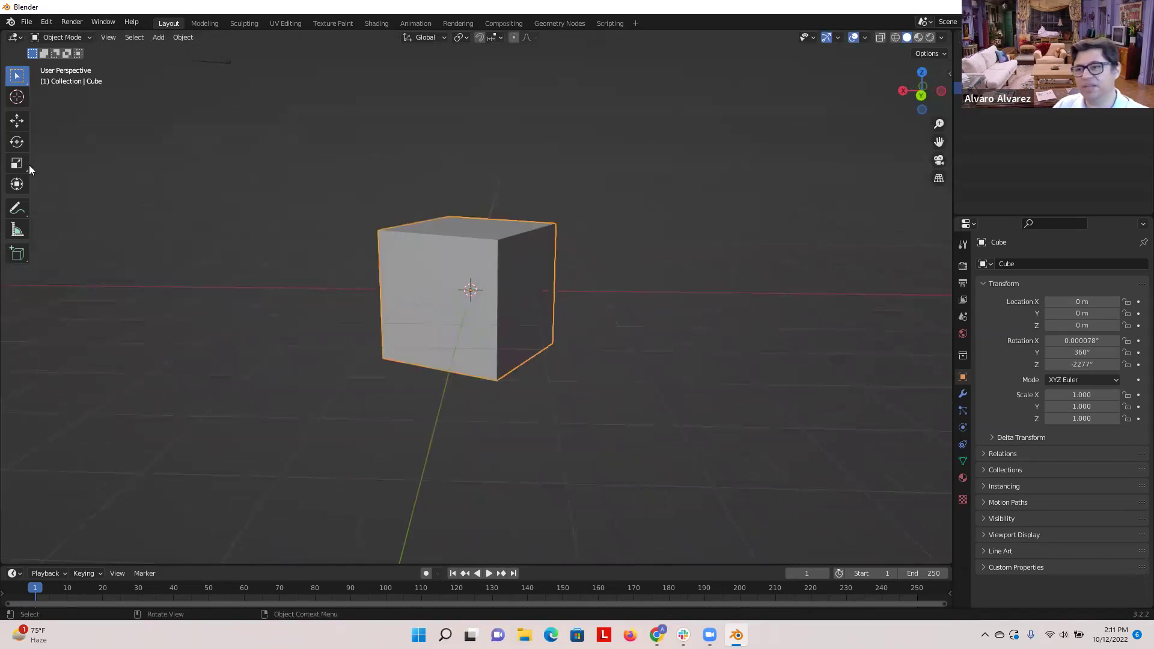
key("s")
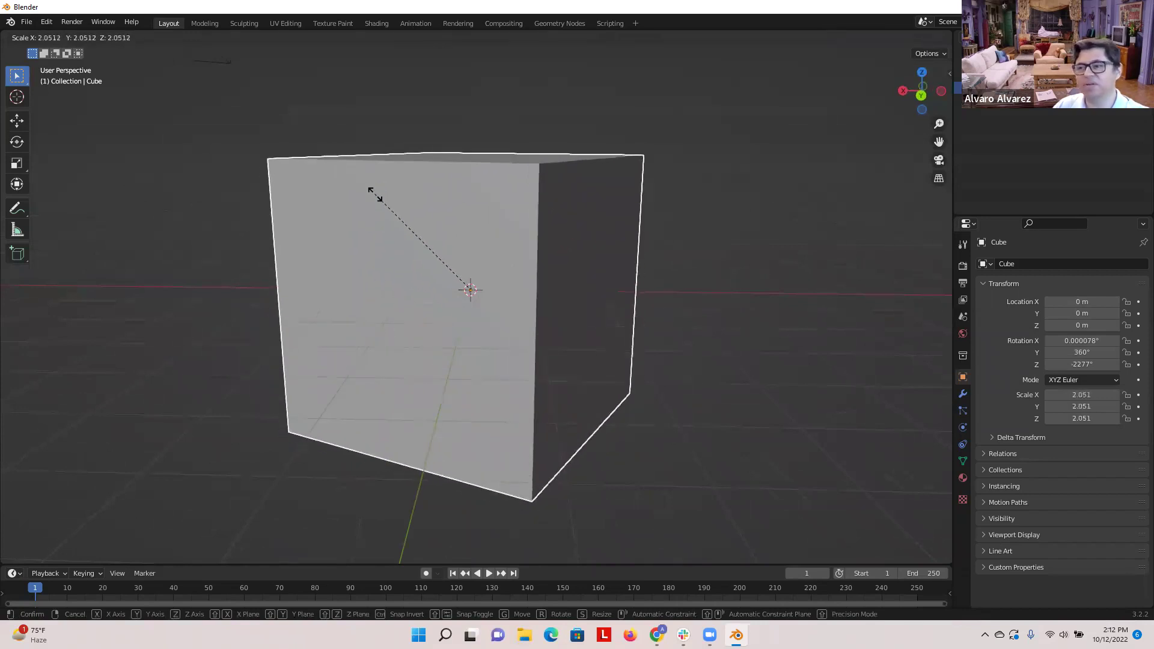
type("11")
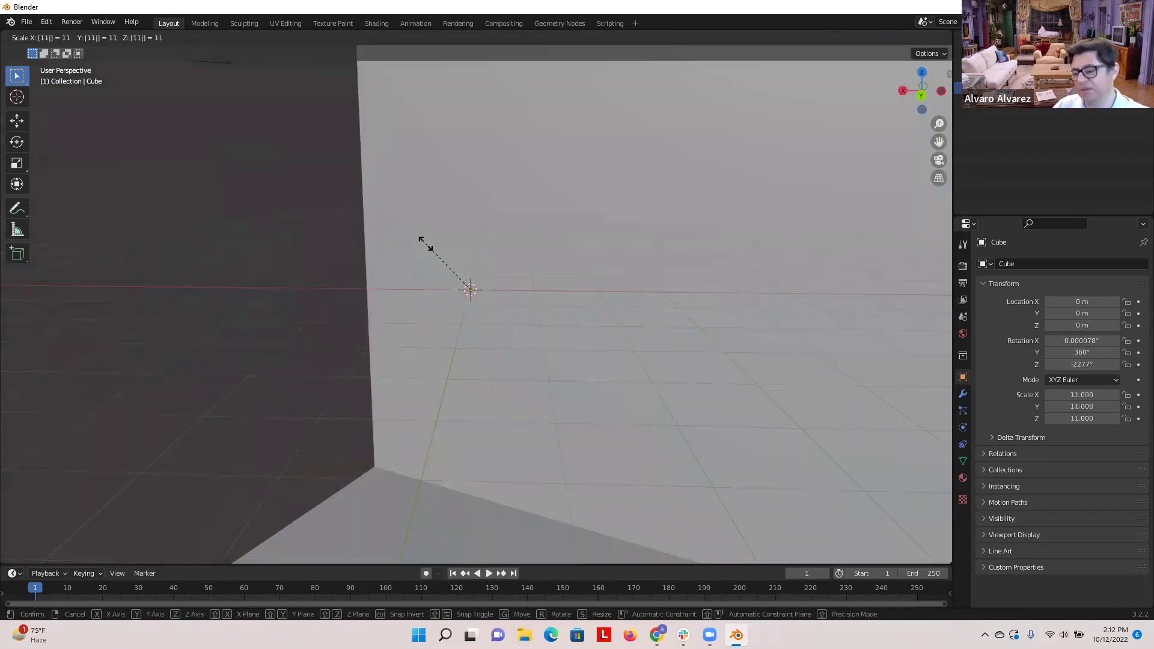
key("Escape")
- Select the cube and delete it from the scene
left_click(607, 340)
left_click(417, 273)
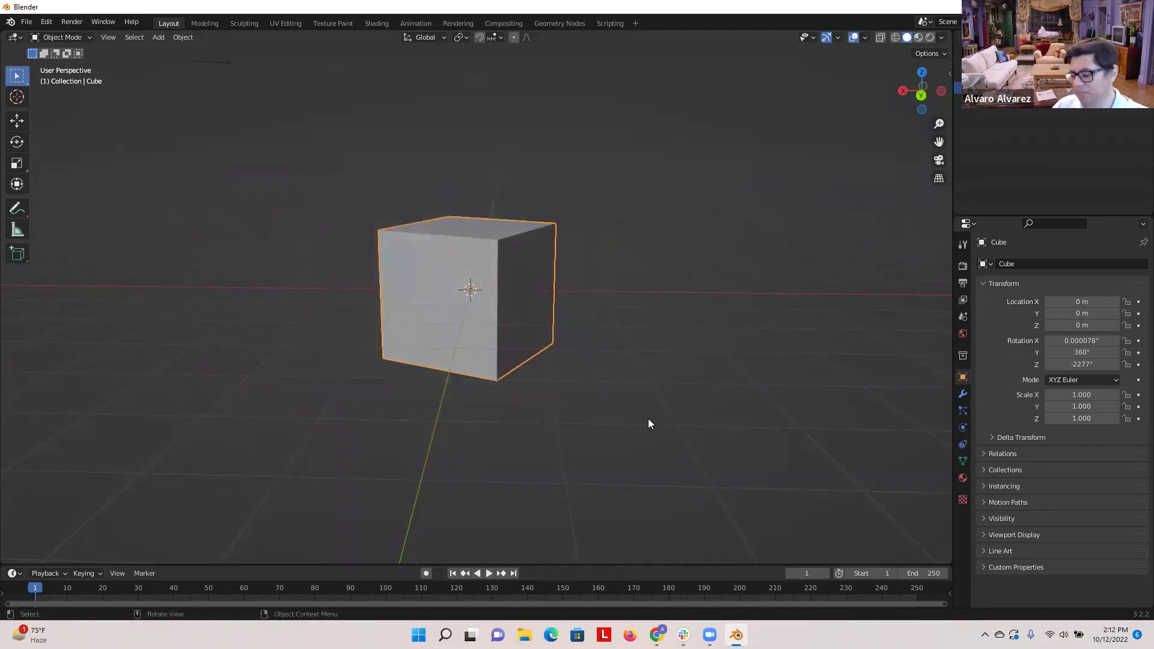
key("Delete")
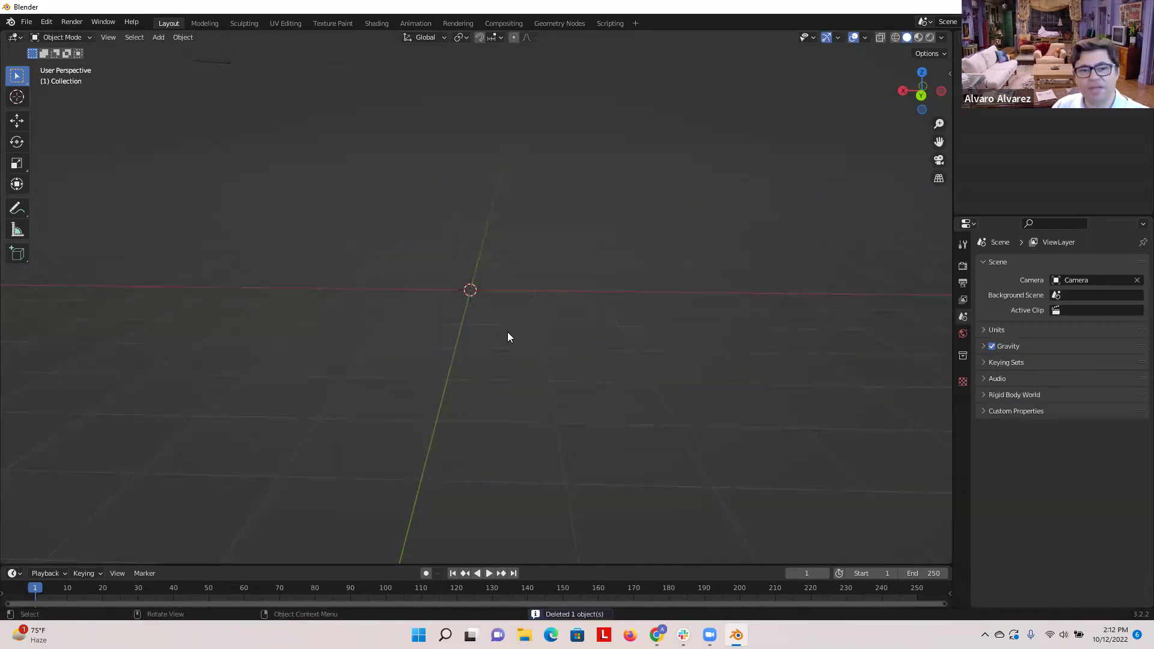
middle_click_drag(448, 324, 396, 286)
middle_click_drag(489, 235, 475, 215)
right_click(474, 214)
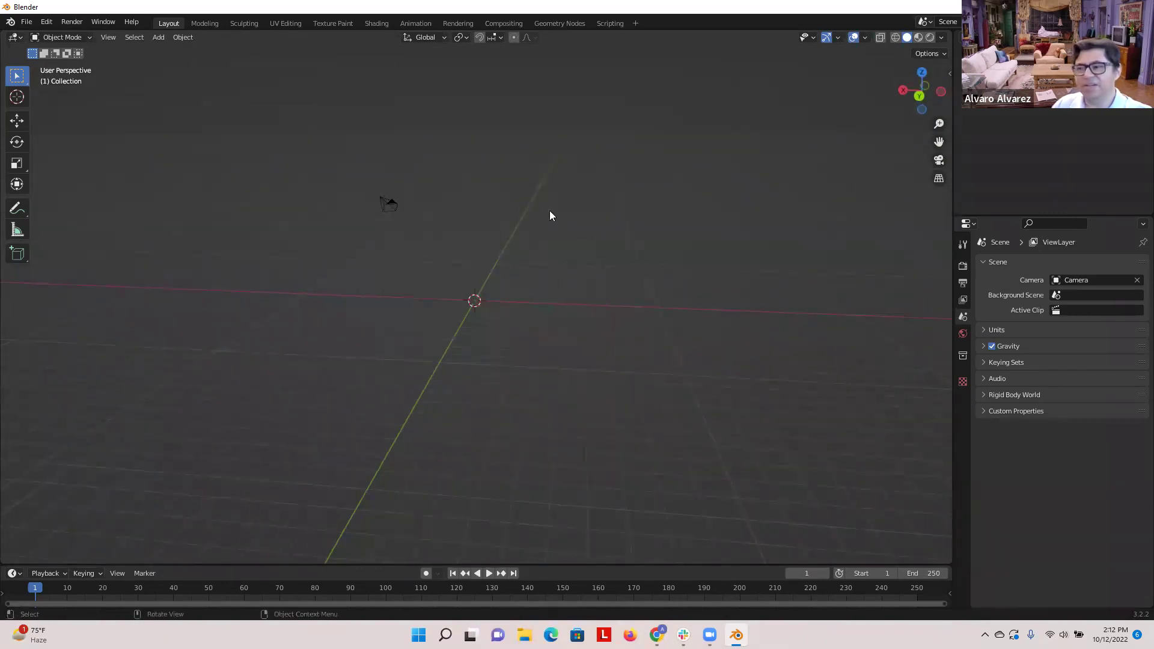
middle_click_drag(501, 227, 494, 297)
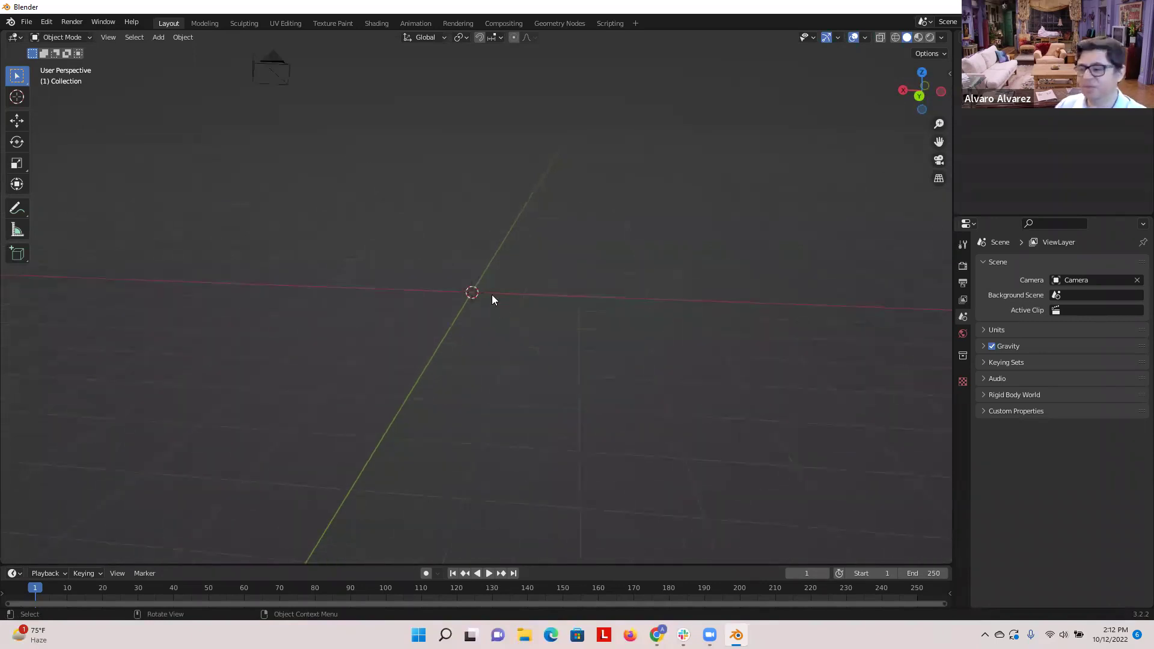
- Add a UV sphere mesh at the scene's origin
key("KP_1")
middle_click_drag(499, 297, 517, 304)
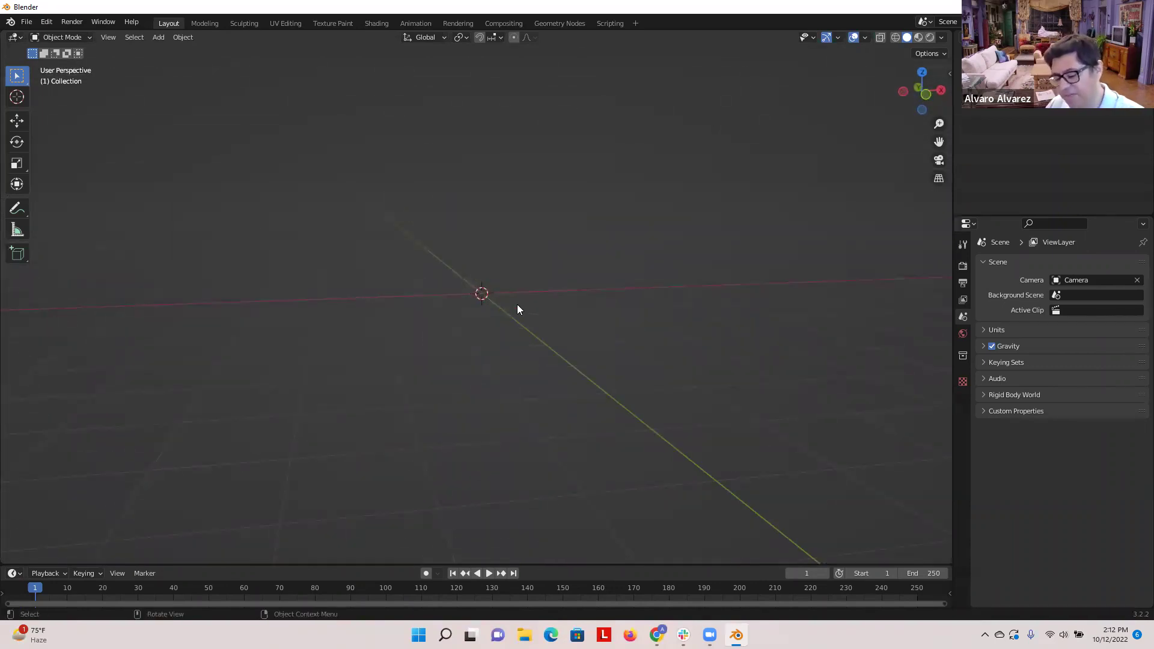
key("shift+a")
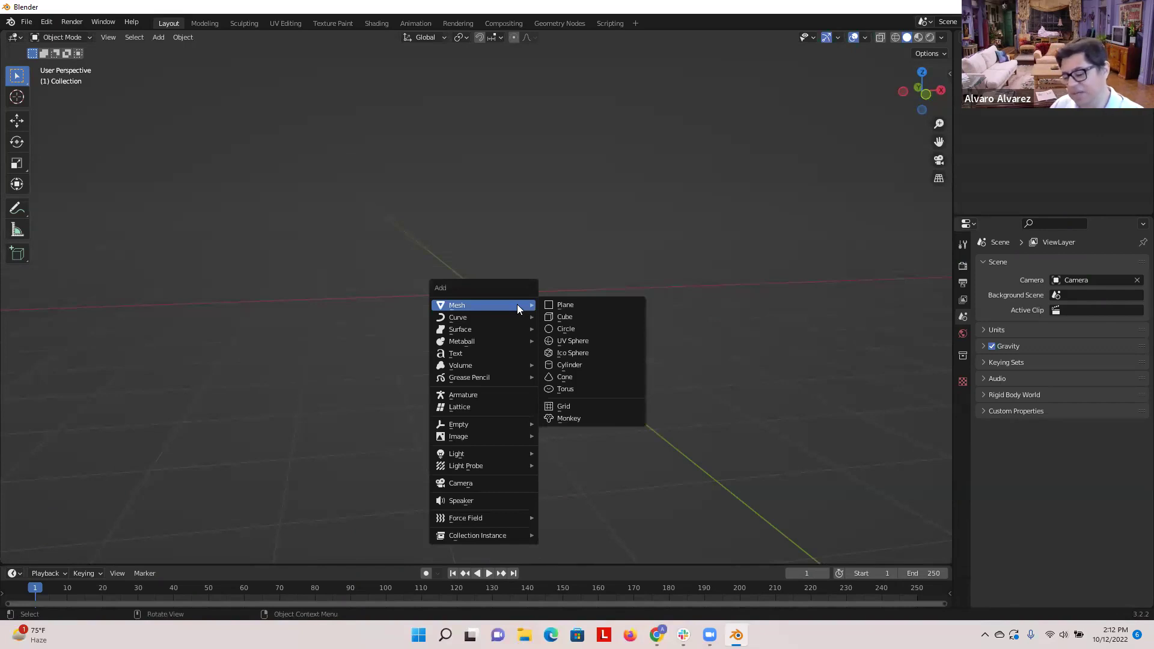
left_click(585, 341)
scroll(572, 343, "up", 5)
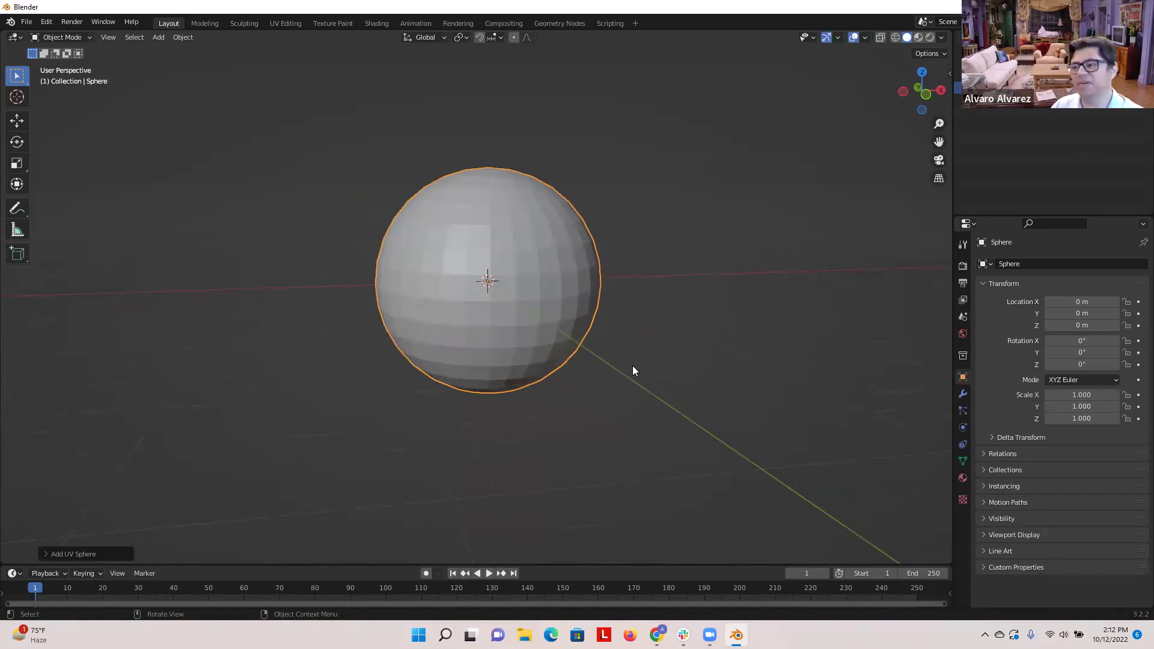
middle_click_drag(632, 367, 616, 363)
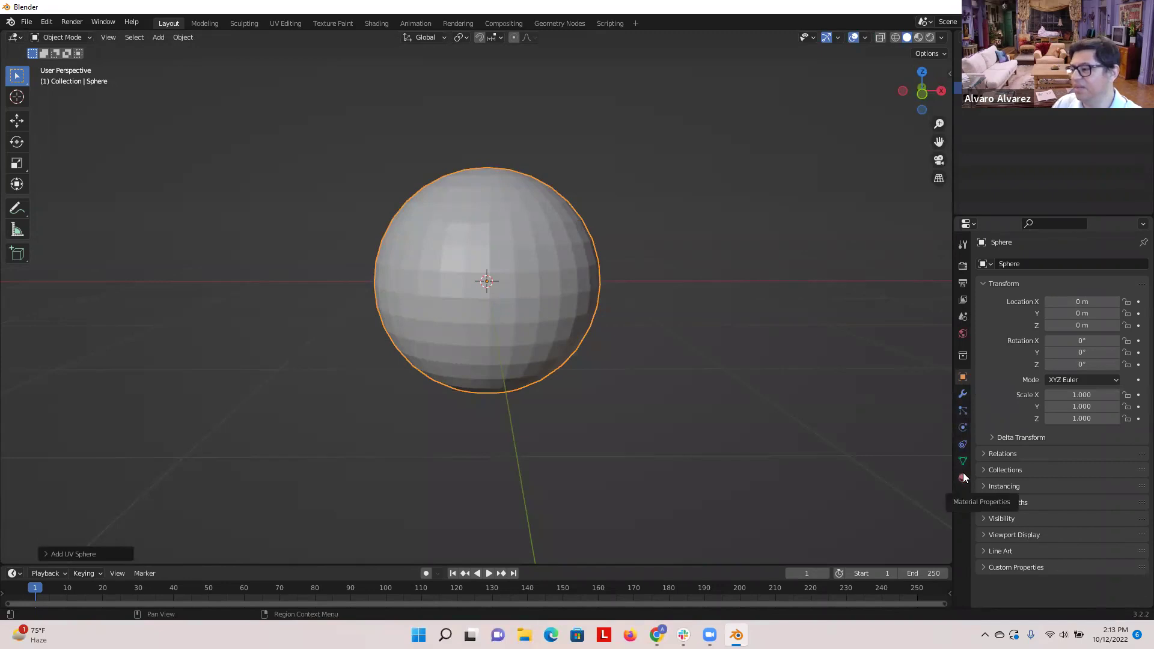
- Add a Subdivision Surface modifier to the sphere, keeping the Catmull-Clark type
left_click(964, 396)
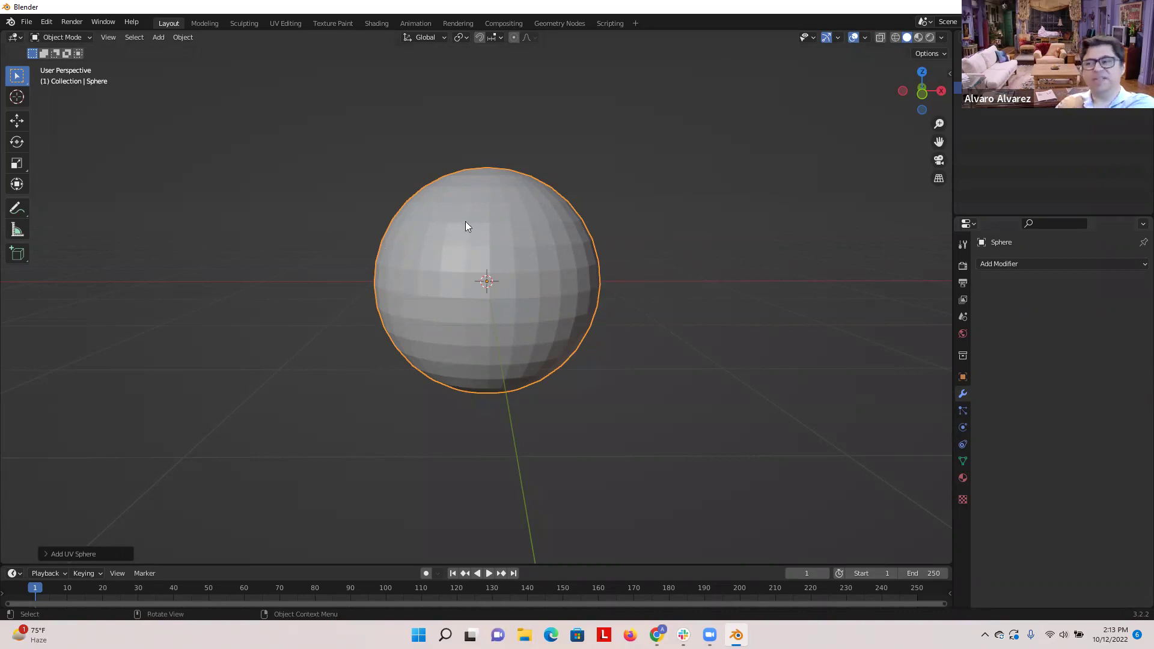
left_click(1037, 266)
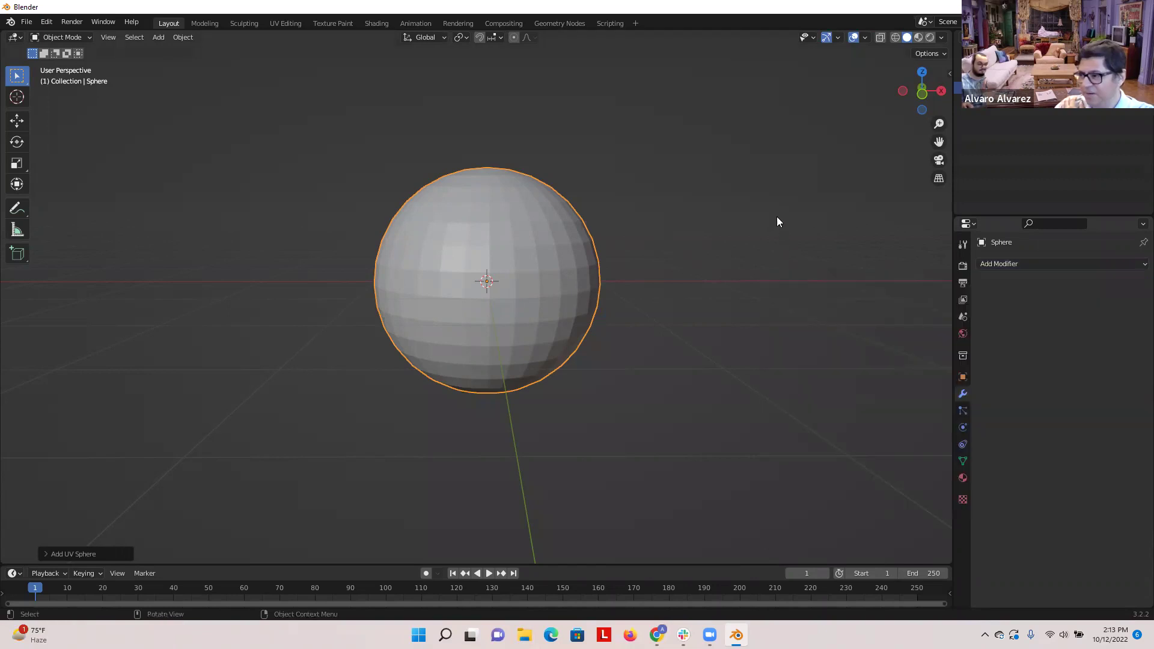
left_click(821, 287)
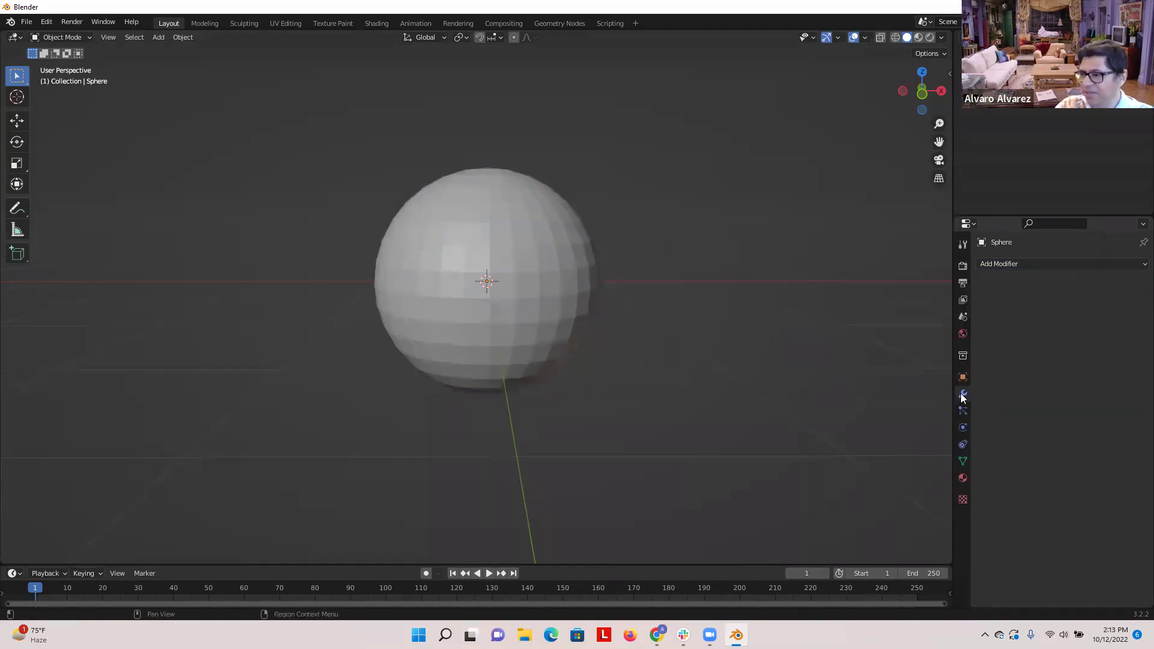
left_click(540, 252)
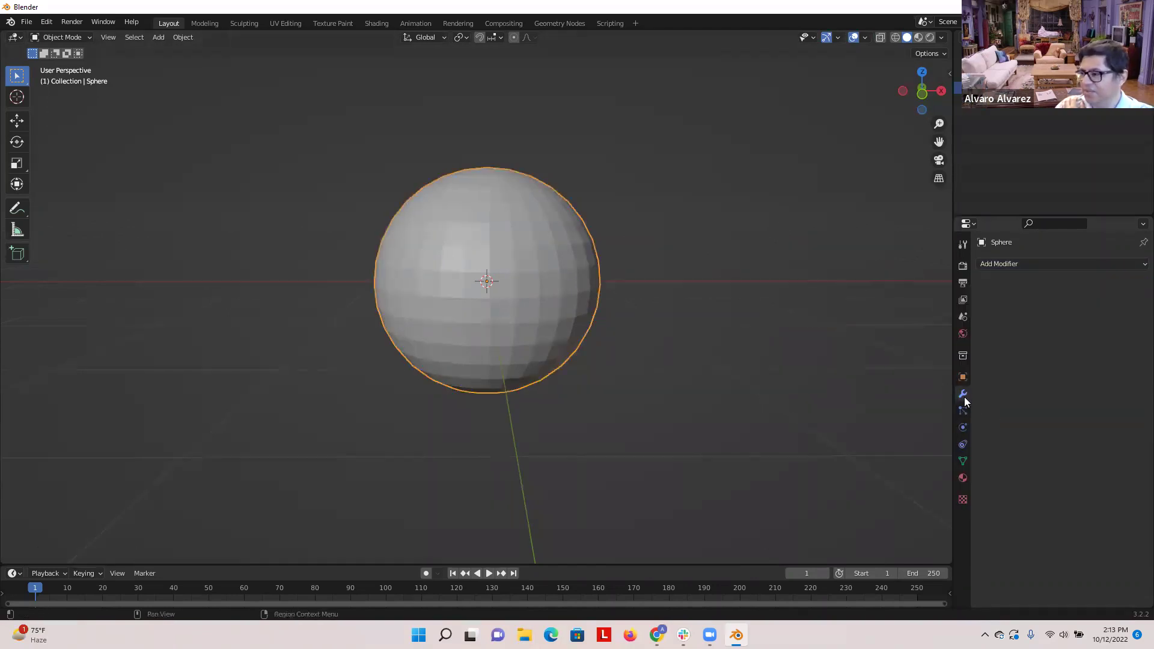
left_click(1062, 265)
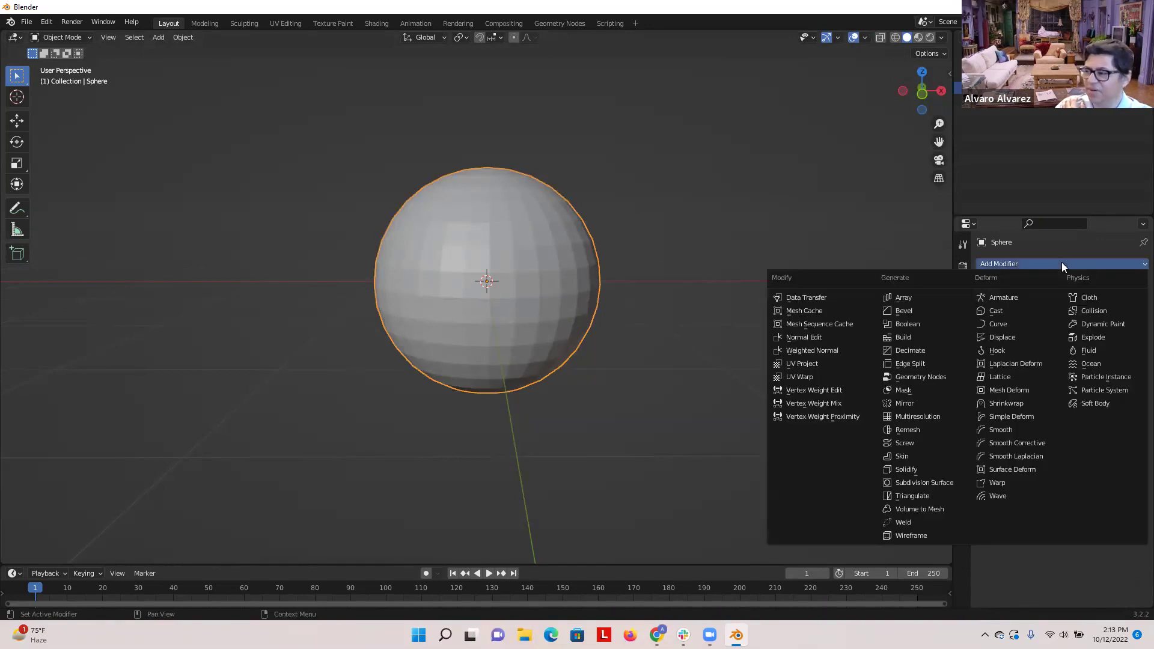
left_click(926, 484)
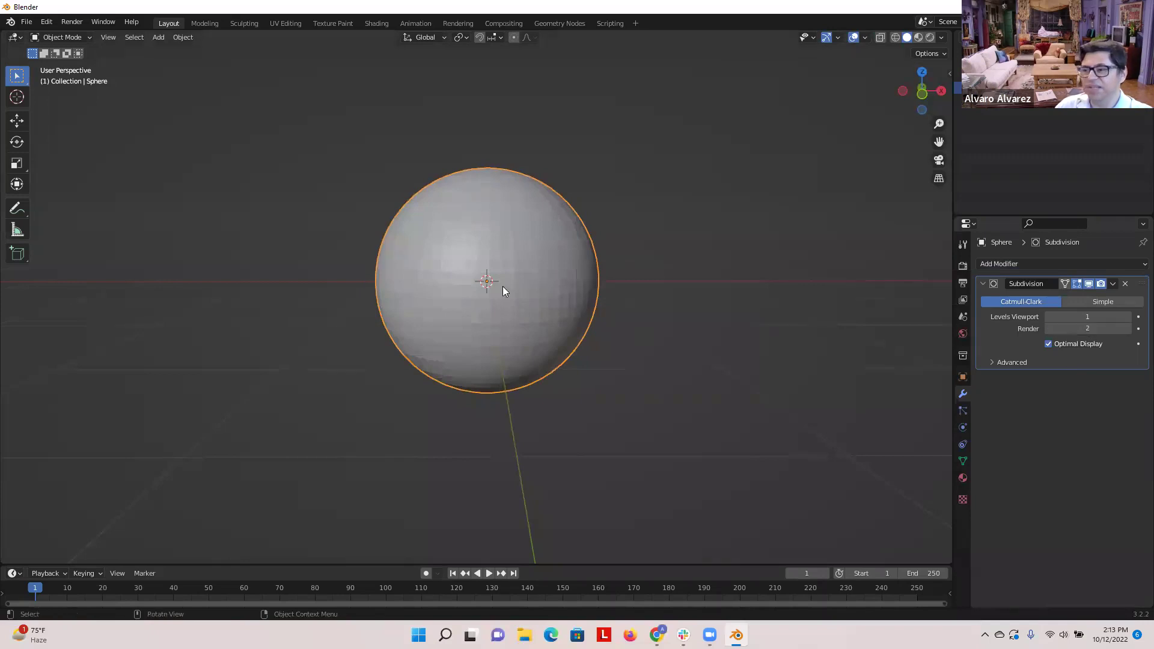
scroll(521, 313, "up", 2)
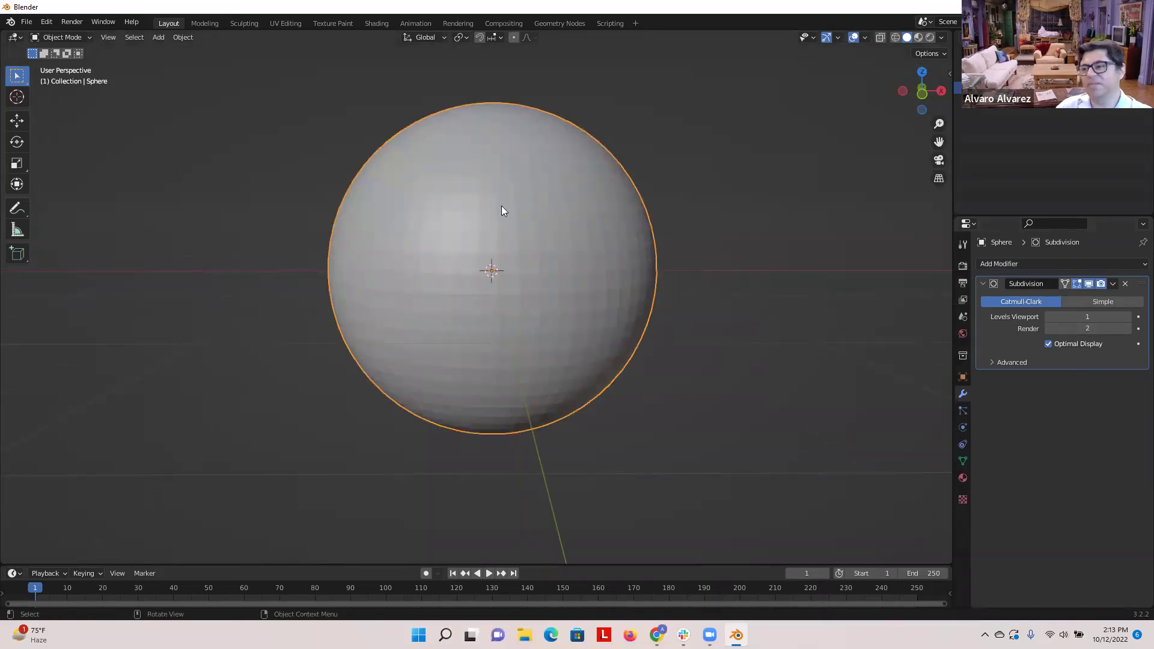
scroll(631, 279, "down", 1)
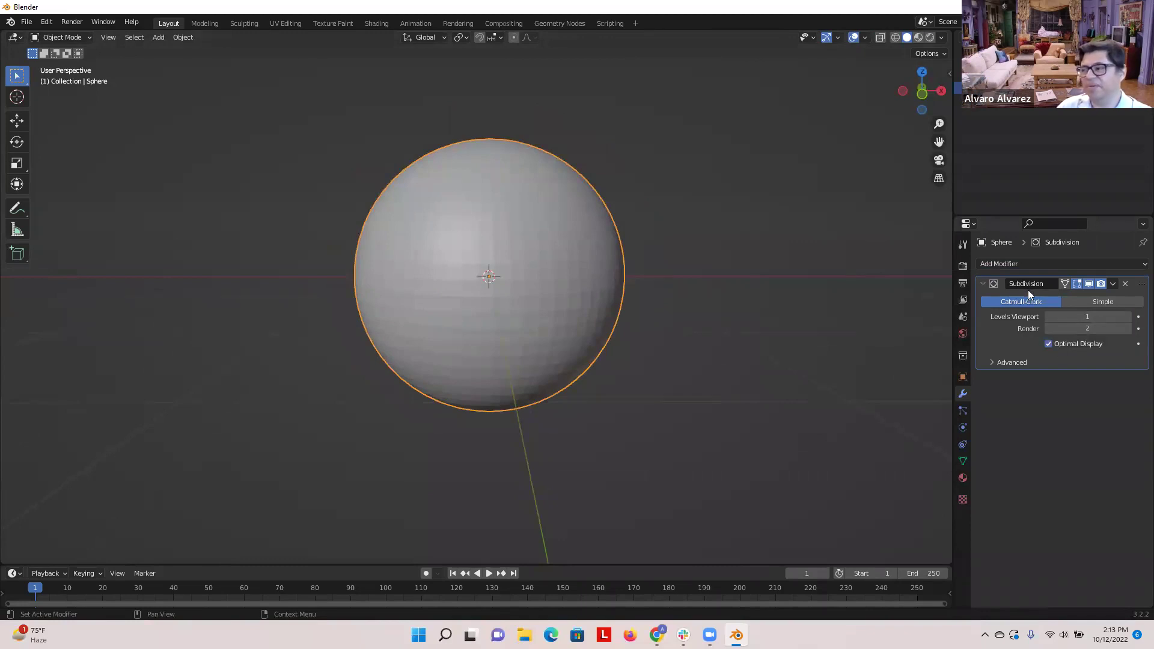
- Try a higher viewport subdivision level on the sphere's Subdivision modifier and set it back to 1
left_click(1128, 317)
left_click(1048, 317)
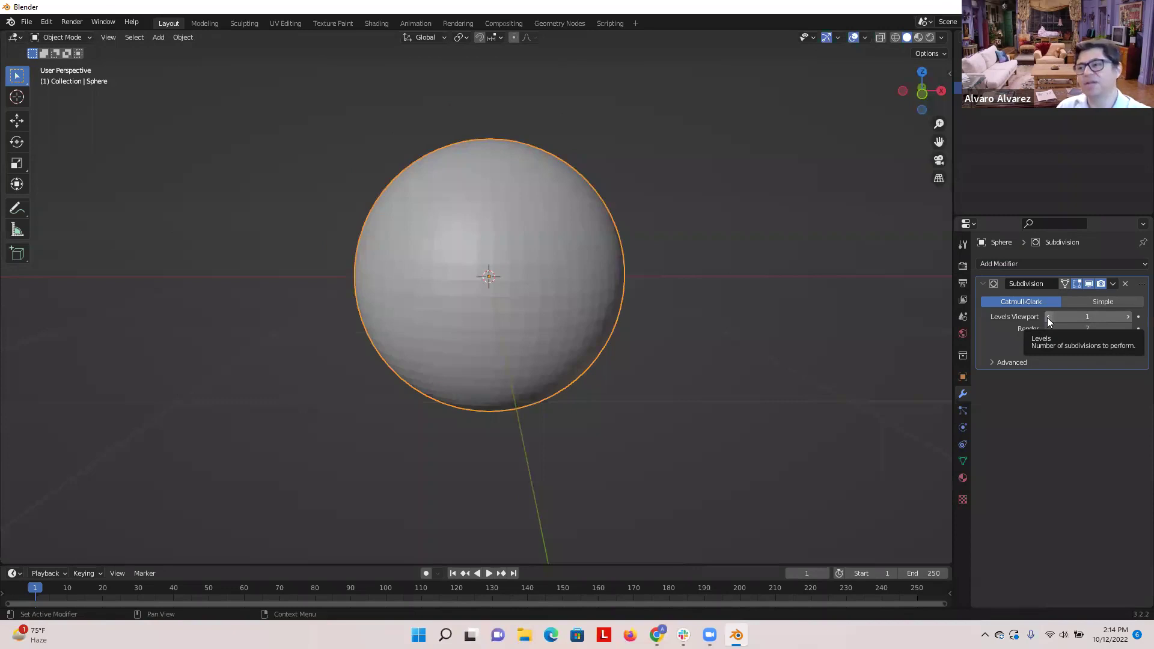
scroll(585, 303, "up", 2)
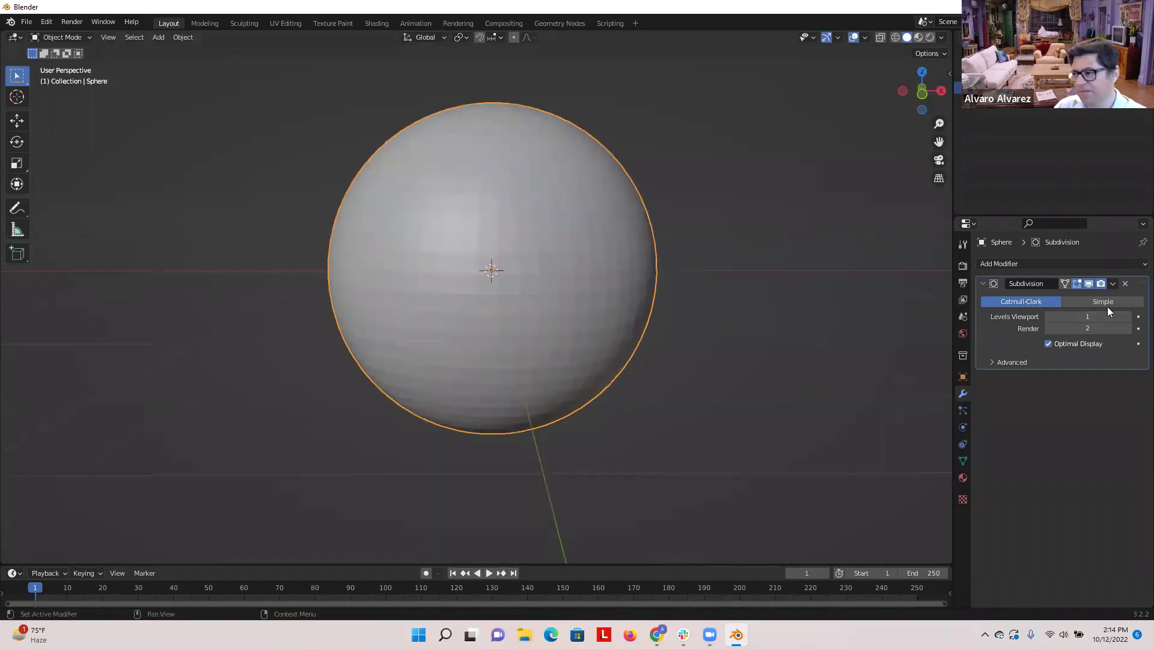
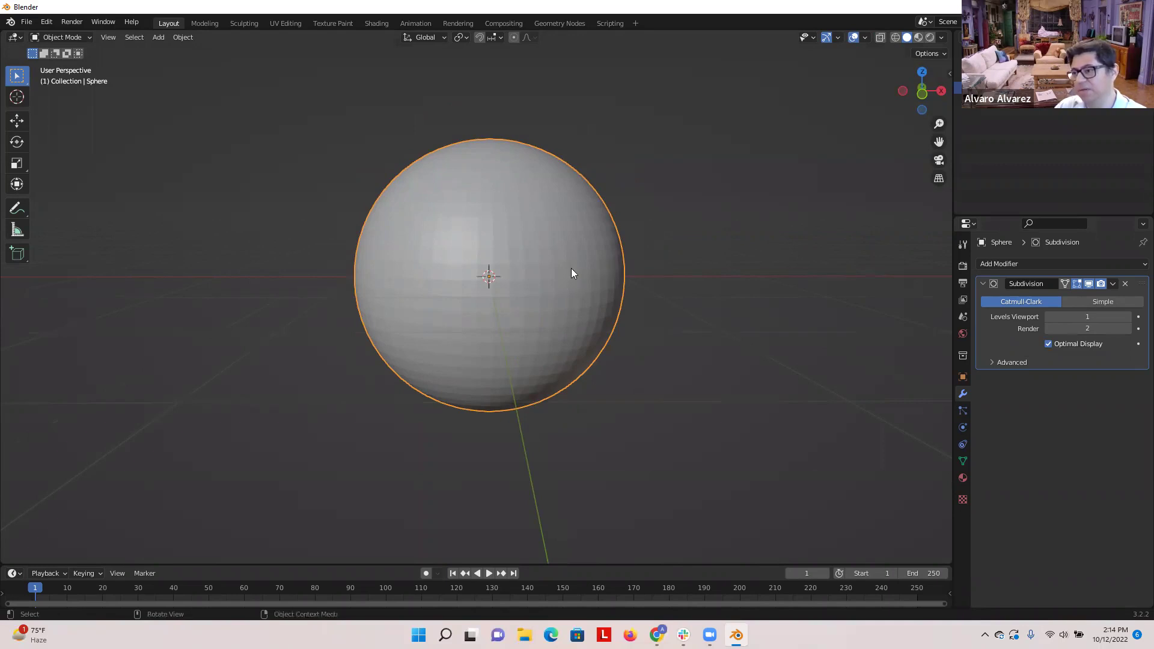
- Duplicate the sphere, place the copy about 0.9 m away along positive X, and scale it uniformly by 0.5
key("shift+d")
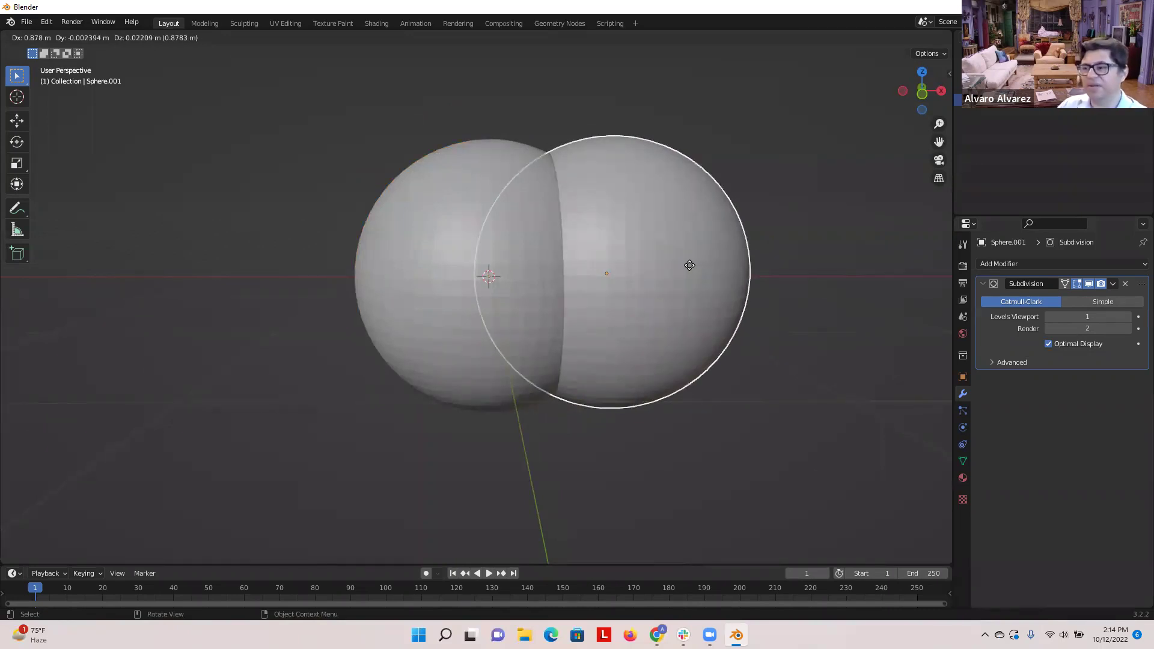
left_click(694, 270)
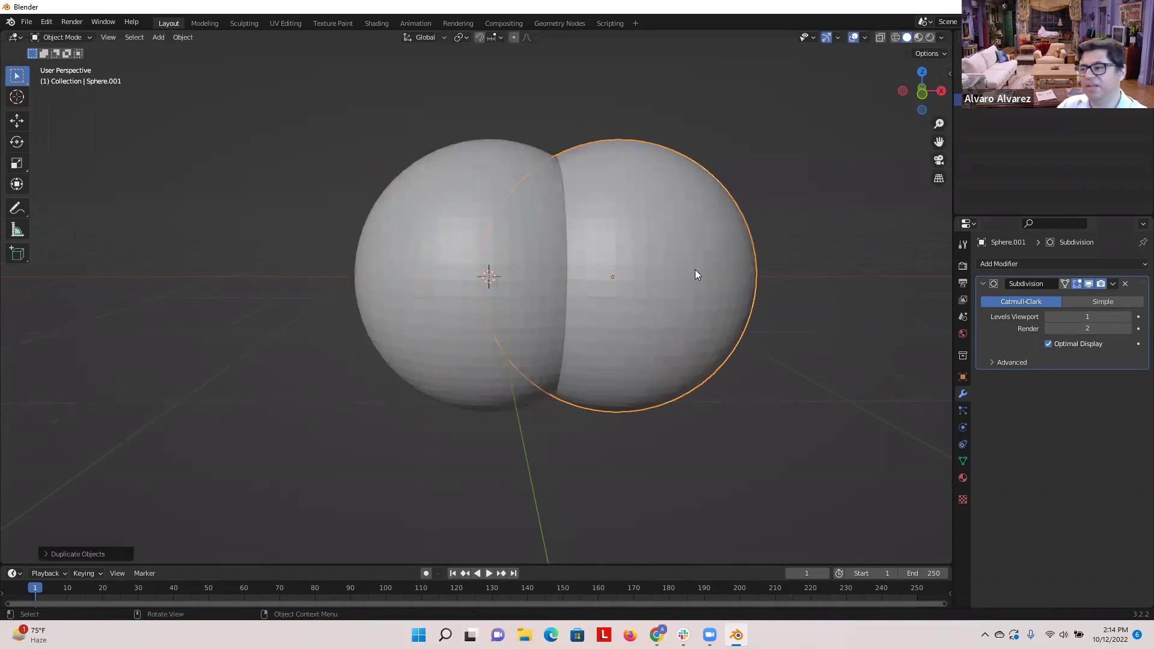
key("s")
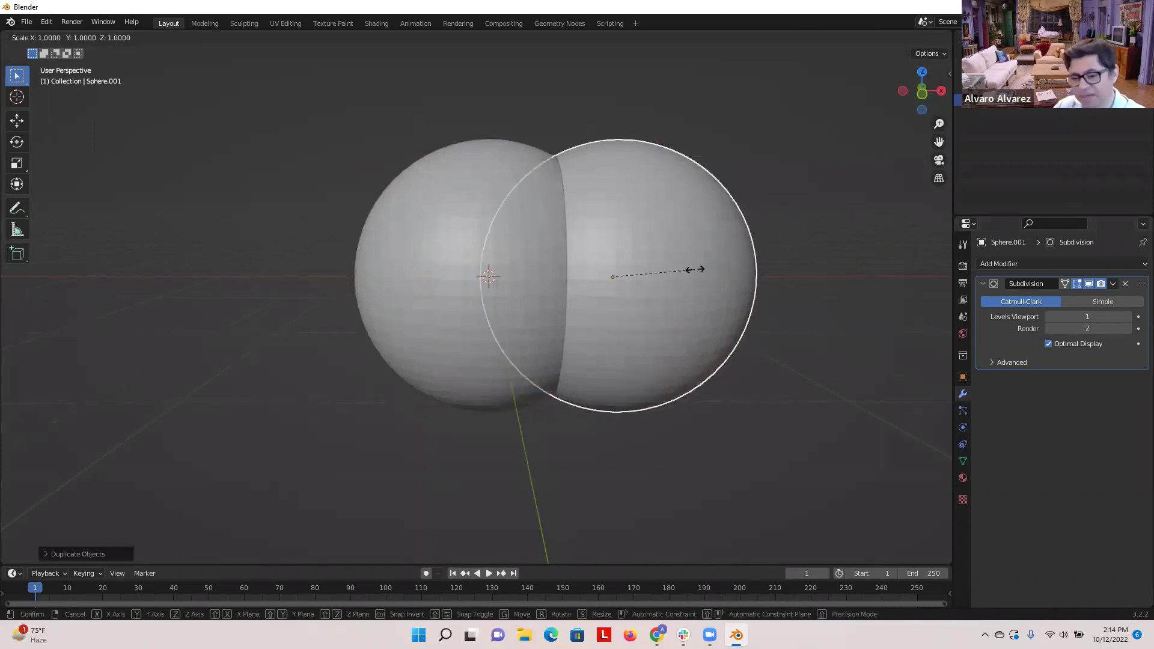
type(".5")
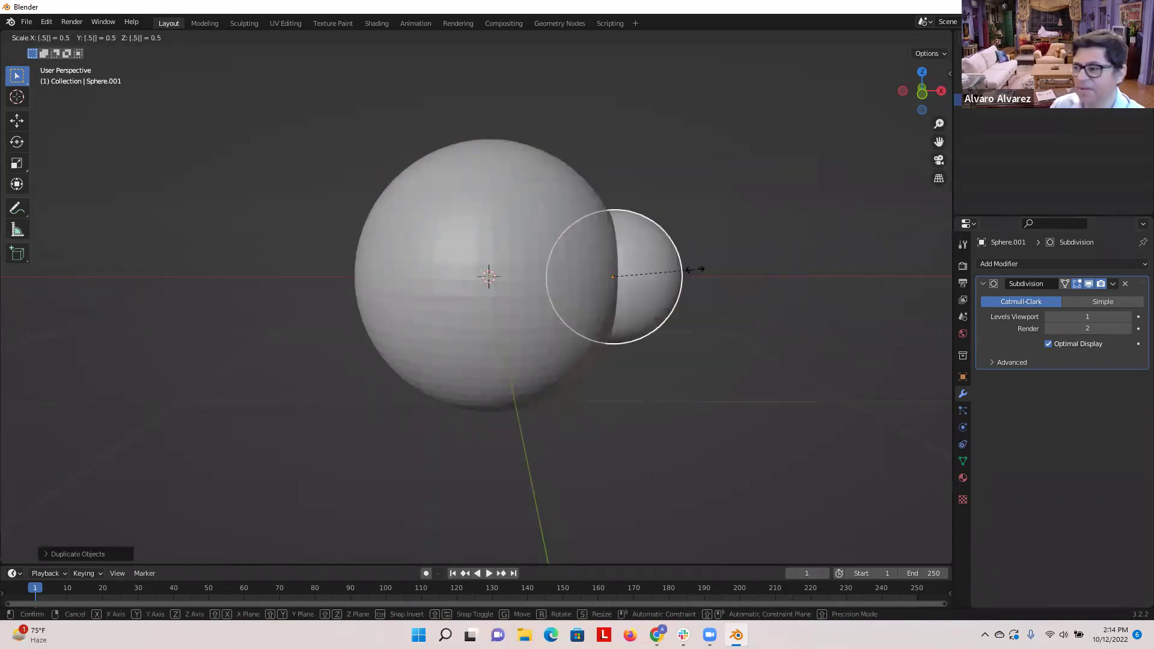
key("Return")
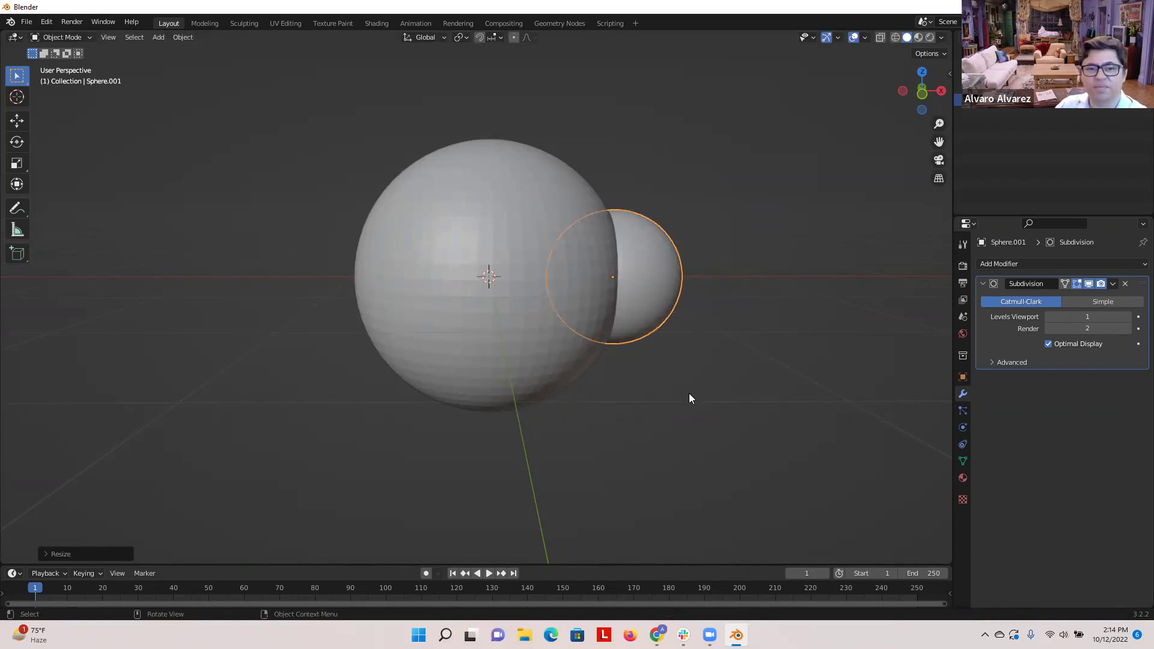
- Select the large and the small sphere in turn, clearing the selection in between
left_click(657, 358)
middle_click_drag(675, 183, 507, 258)
left_click(507, 257)
middle_click_drag(625, 372, 635, 365)
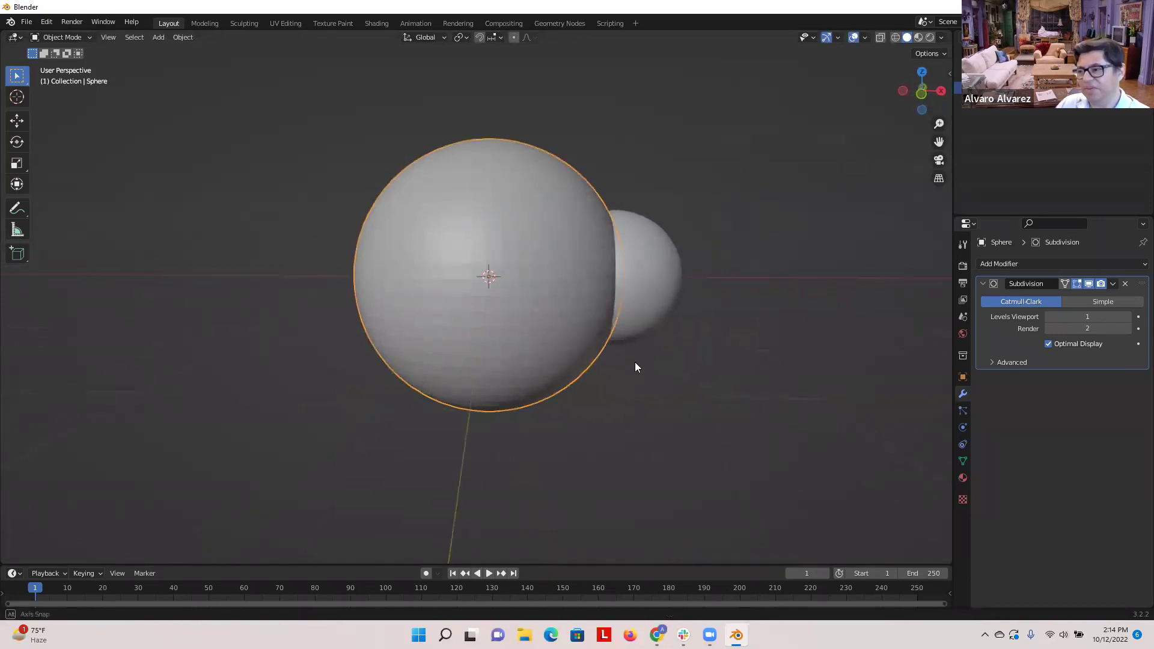
left_click(640, 296)
left_click(641, 371)
left_click(526, 287)
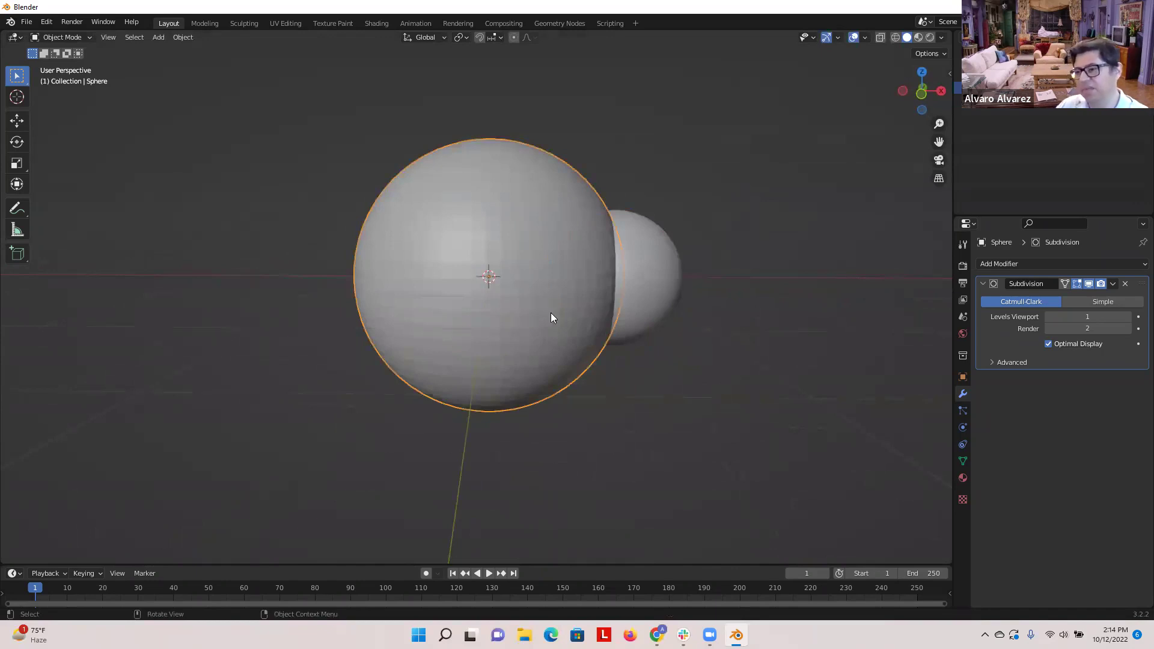
left_click(666, 290)
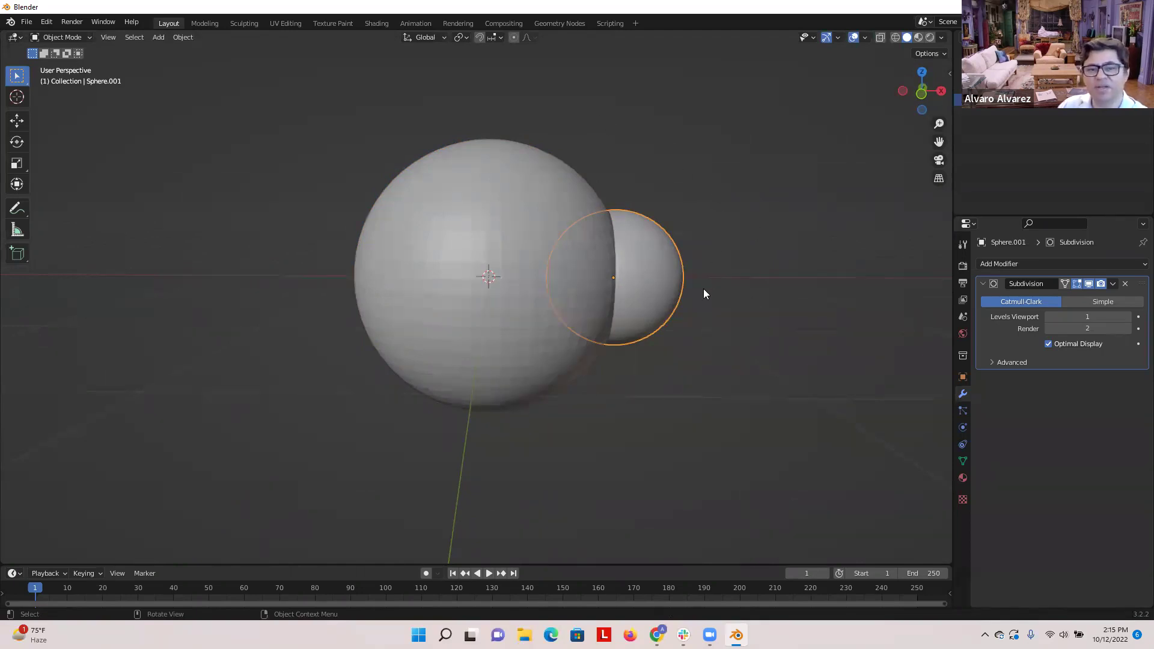
left_click(715, 370)
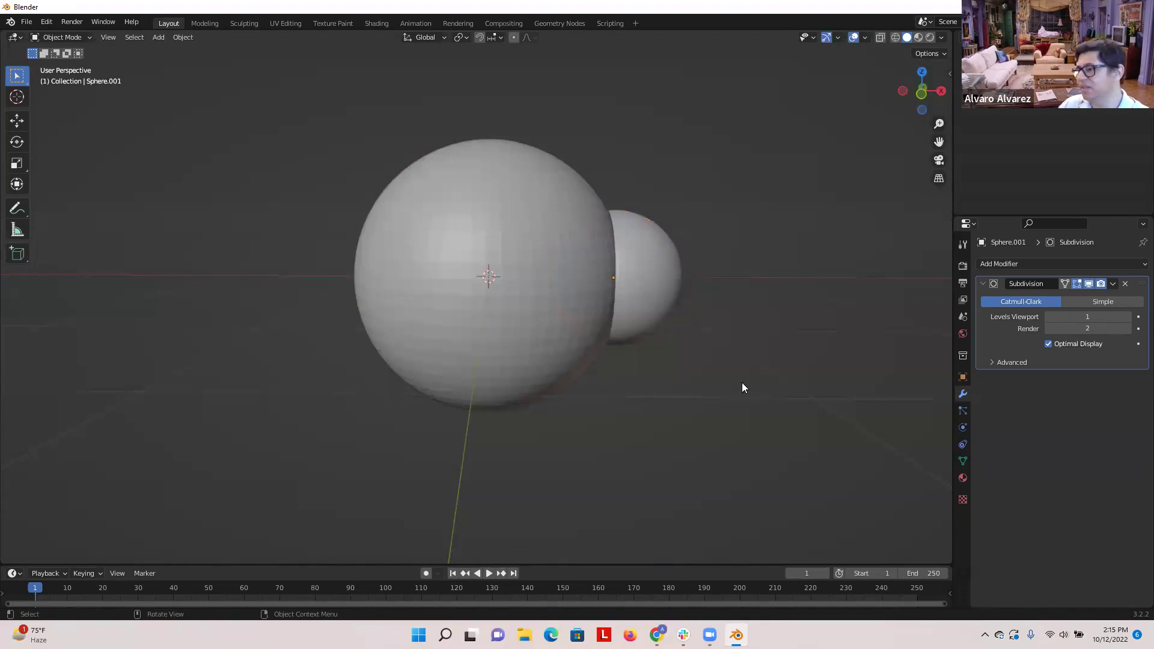
- Add a Mirror modifier on the X axis to the small sphere, with the large Sphere as its mirror object
left_click(645, 303)
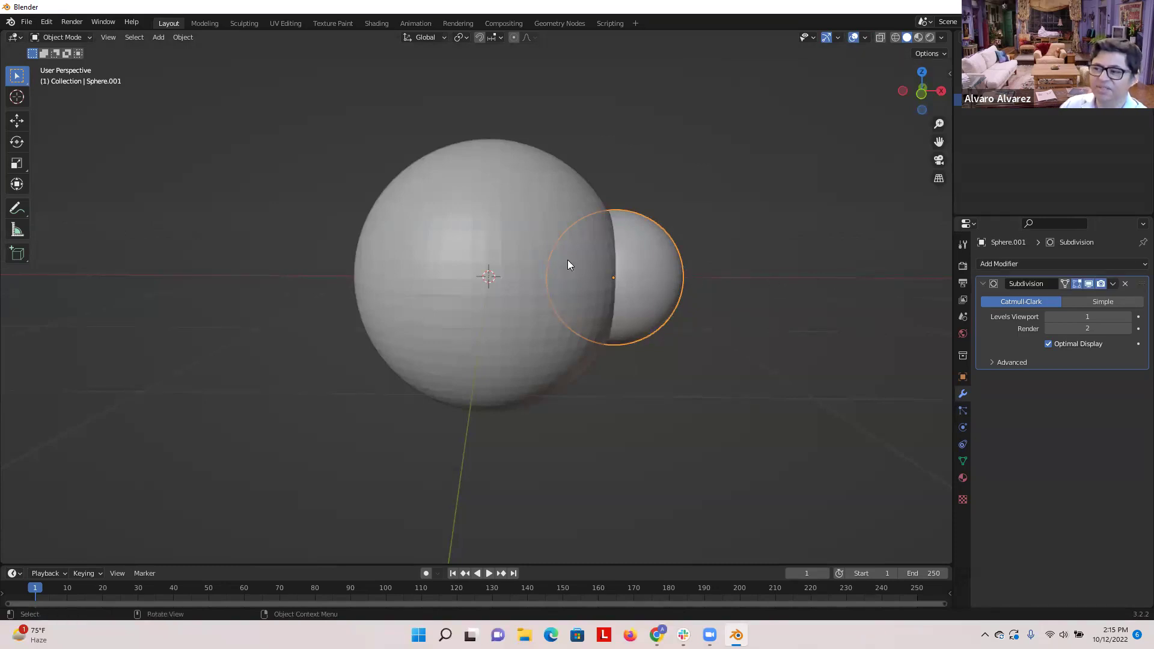
left_click(1137, 271)
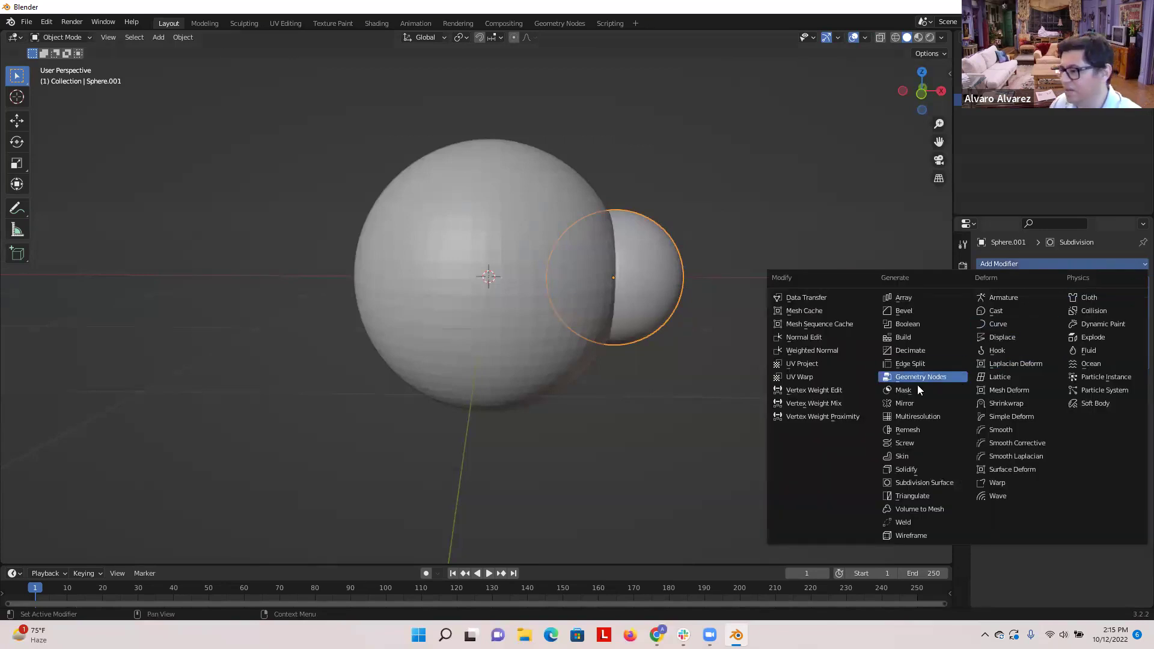
left_click(902, 404)
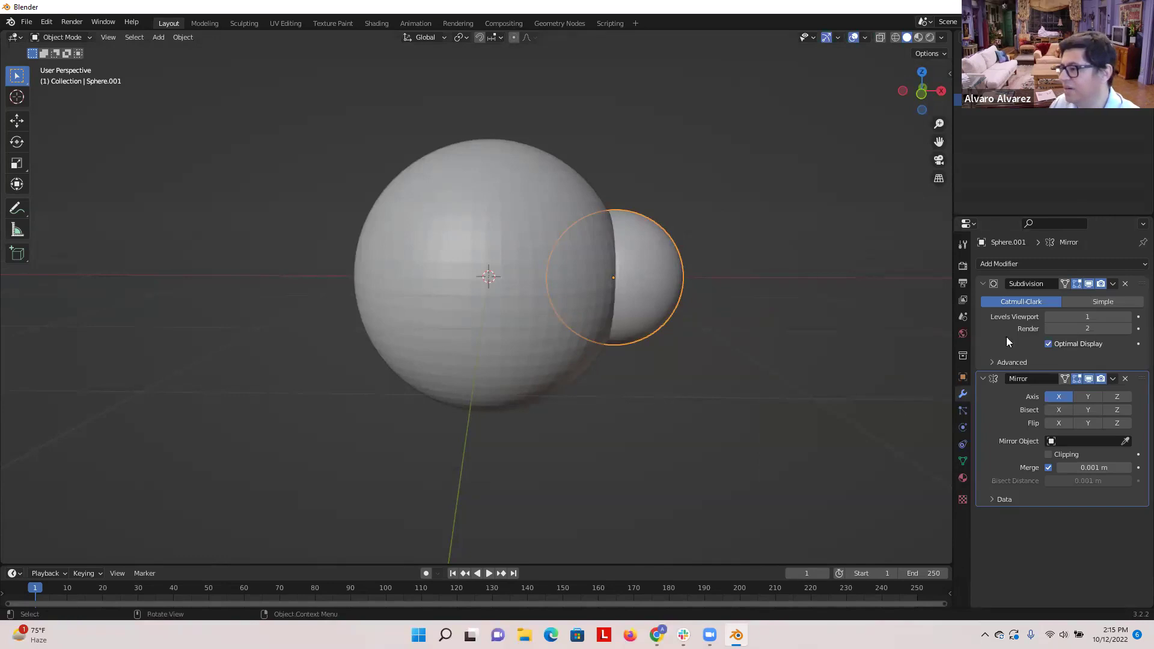
left_click(1071, 439)
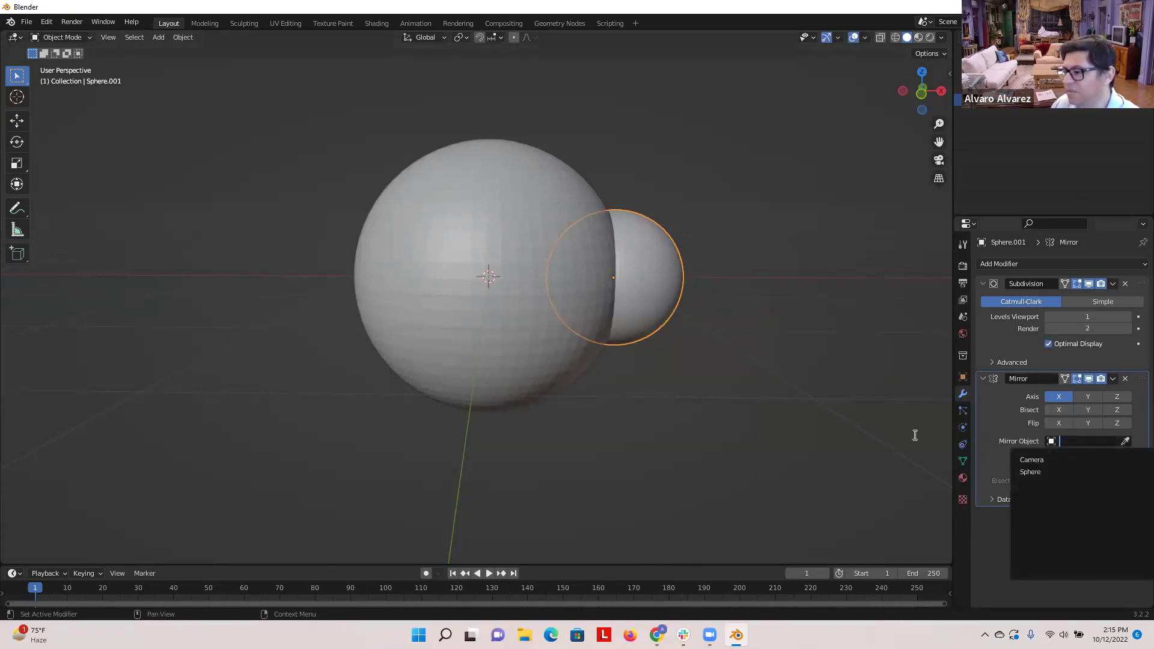
left_click(1029, 471)
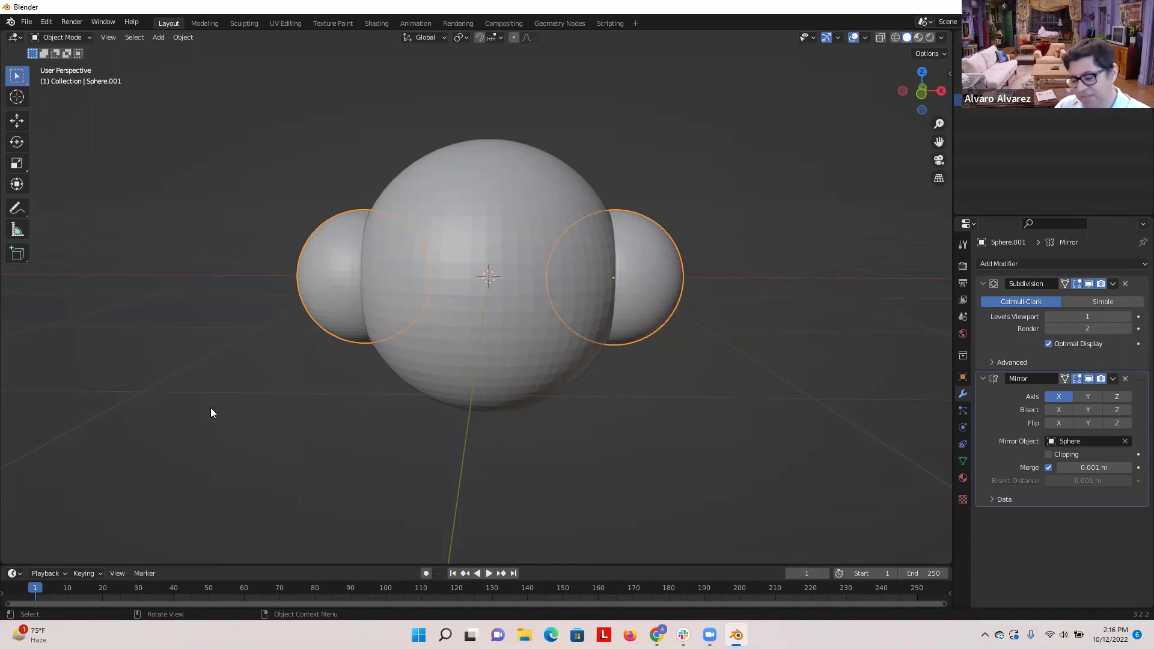
key("shift+a")
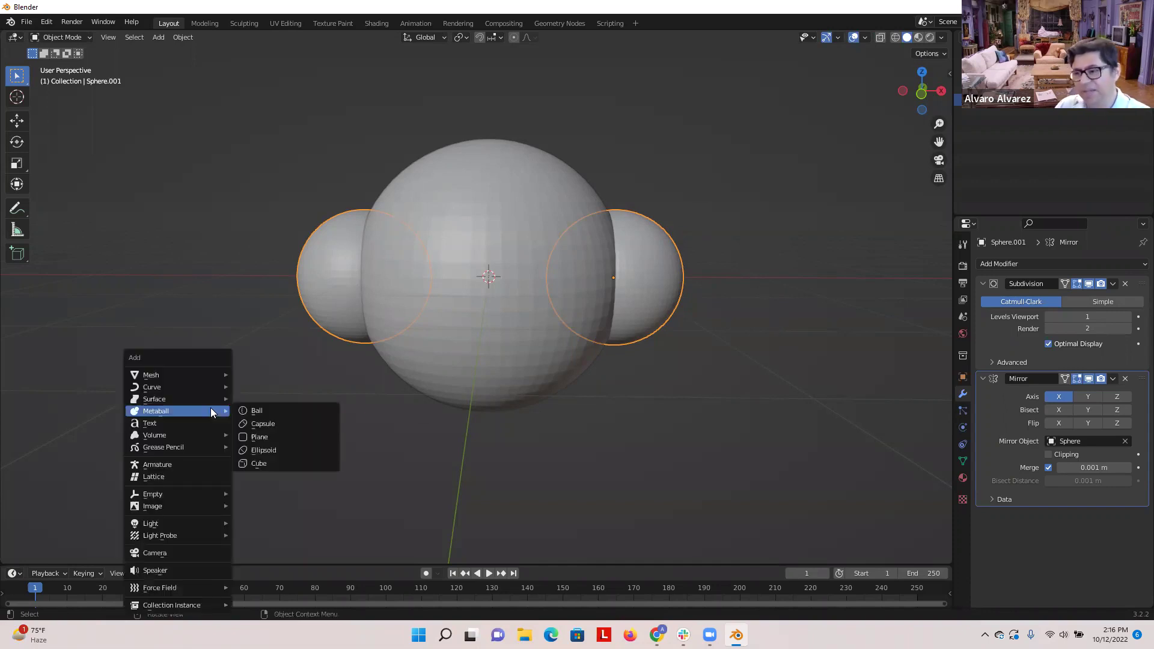
mouse_move(185, 376)
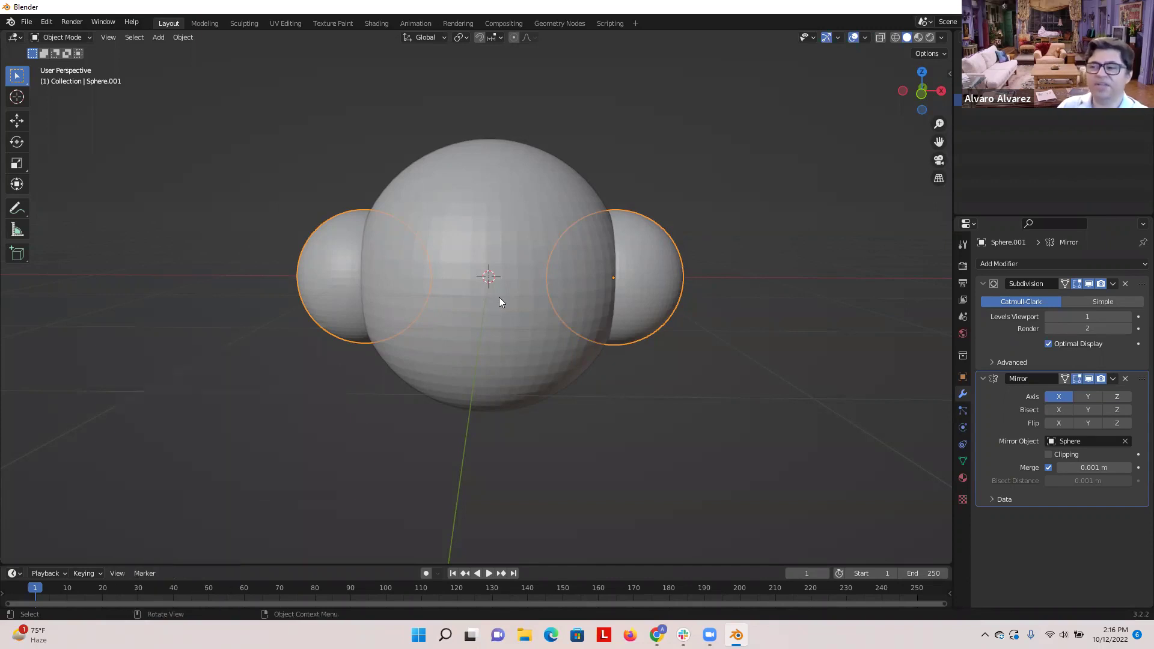
left_click(686, 448)
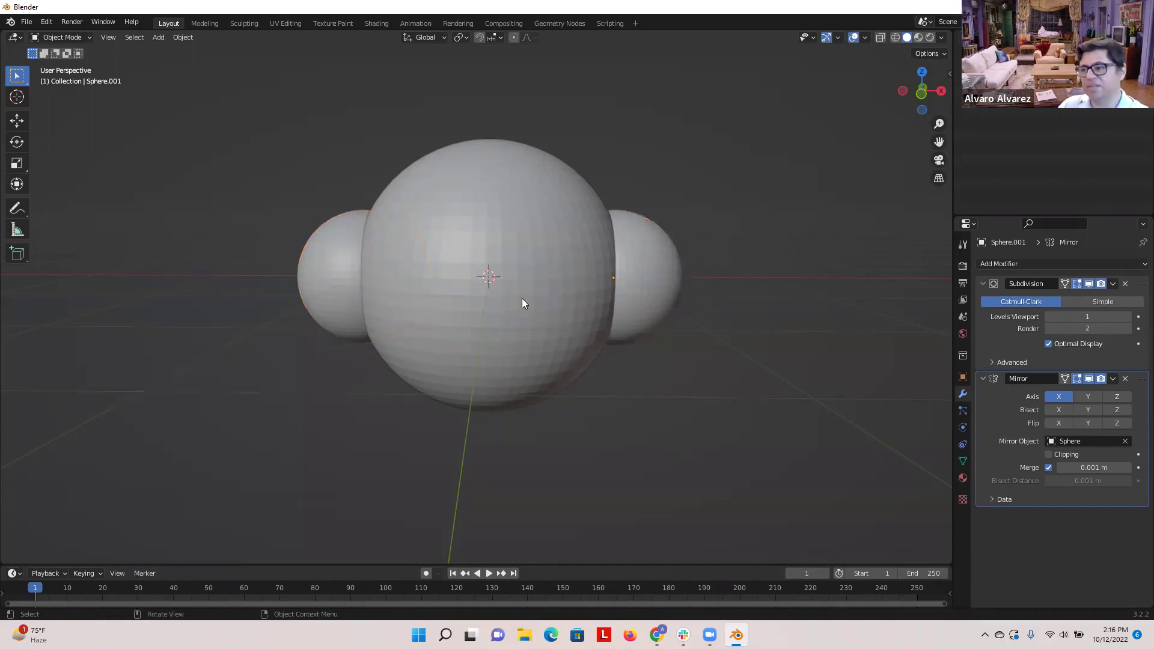
- Duplicate the mirrored small sphere and place the copy about 0.42 m inward on X and 0.82 m lower, under the large sphere
left_click(646, 307)
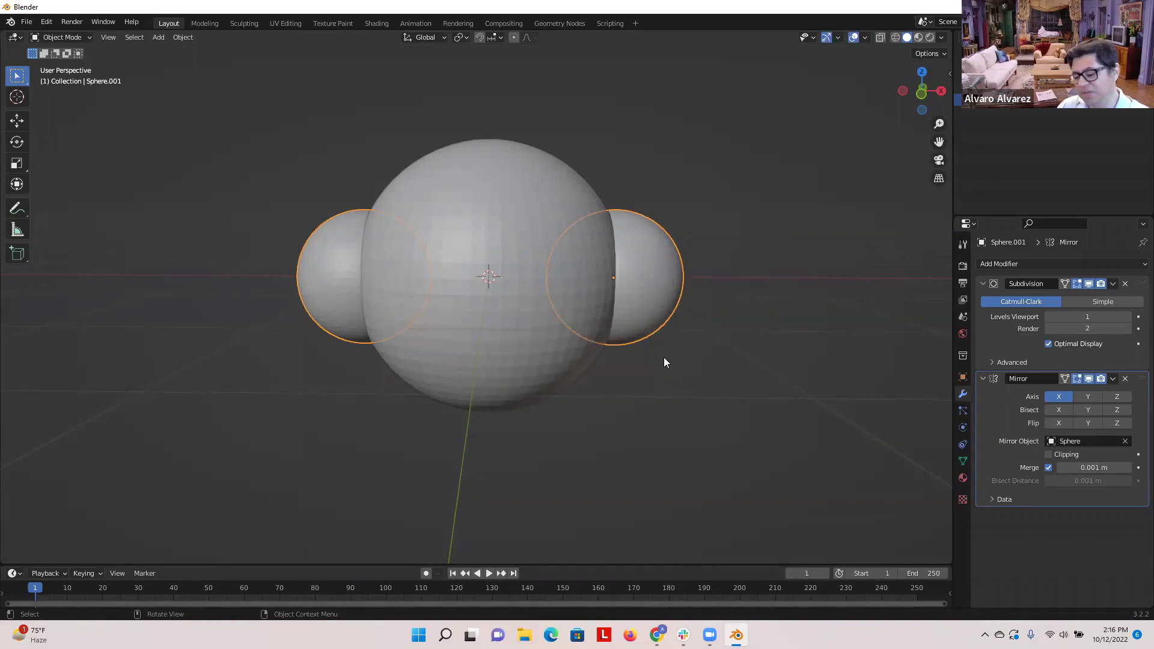
key("shift+d")
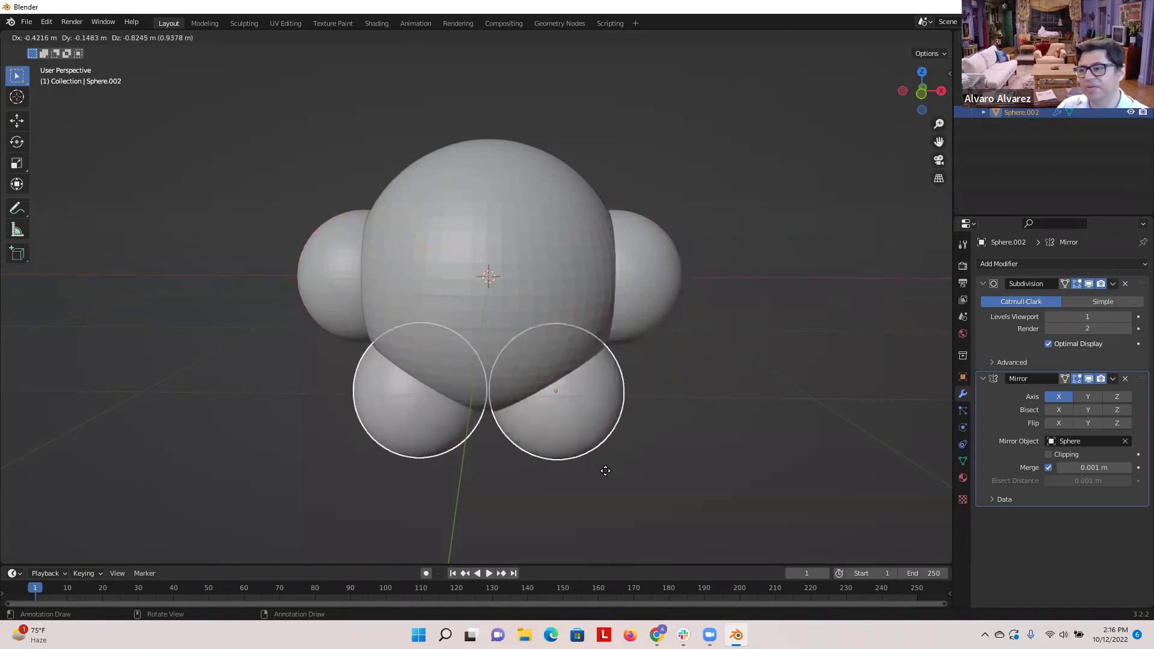
left_click(605, 470)
left_click(680, 457)
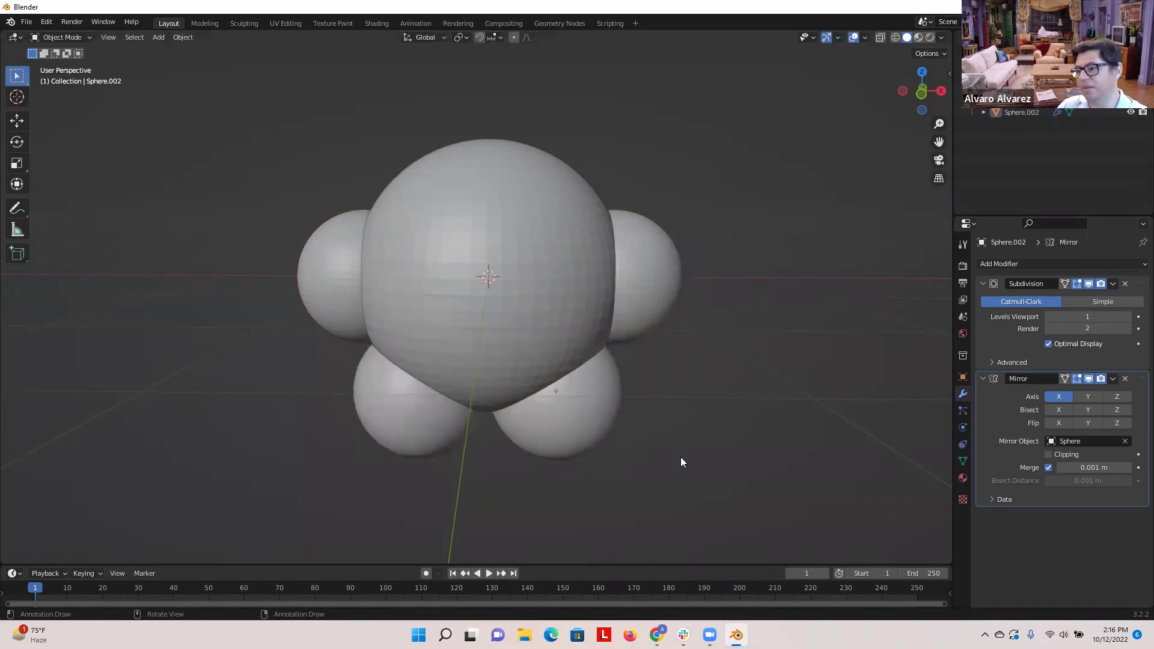
- Select the side spheres and review the available mirror objects in their Mirror modifier, keeping the large Sphere assigned
mouse_move(701, 435)
middle_mouse_down()
mouse_move(703, 415)
mouse_move(691, 424)
middle_mouse_up()
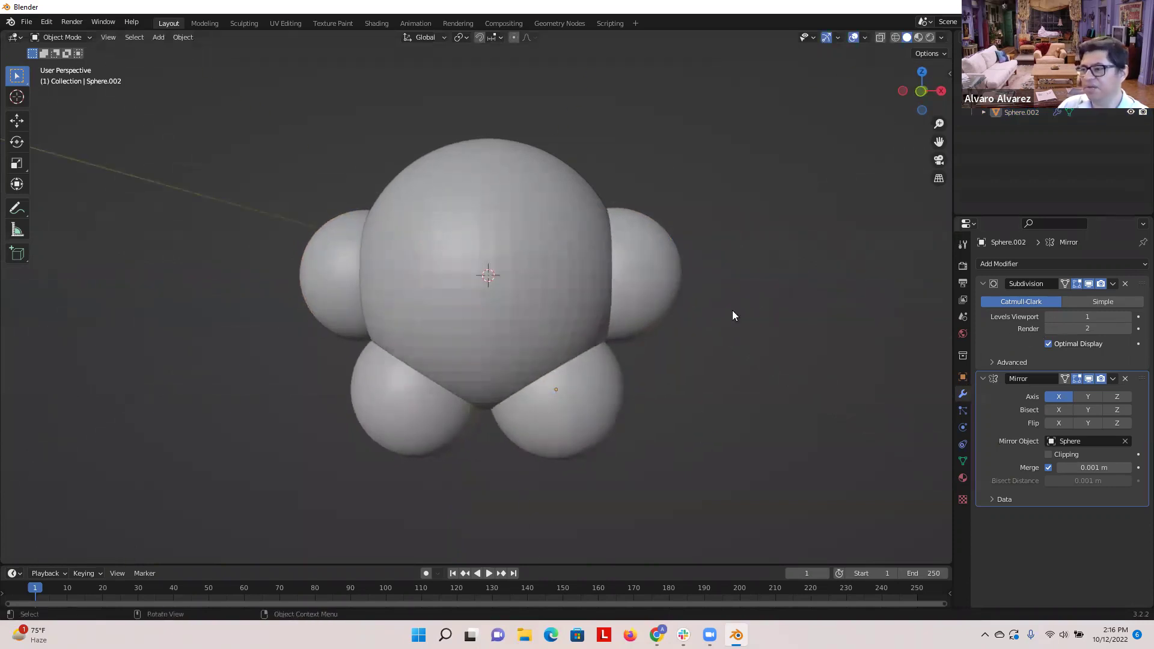
left_click(633, 277)
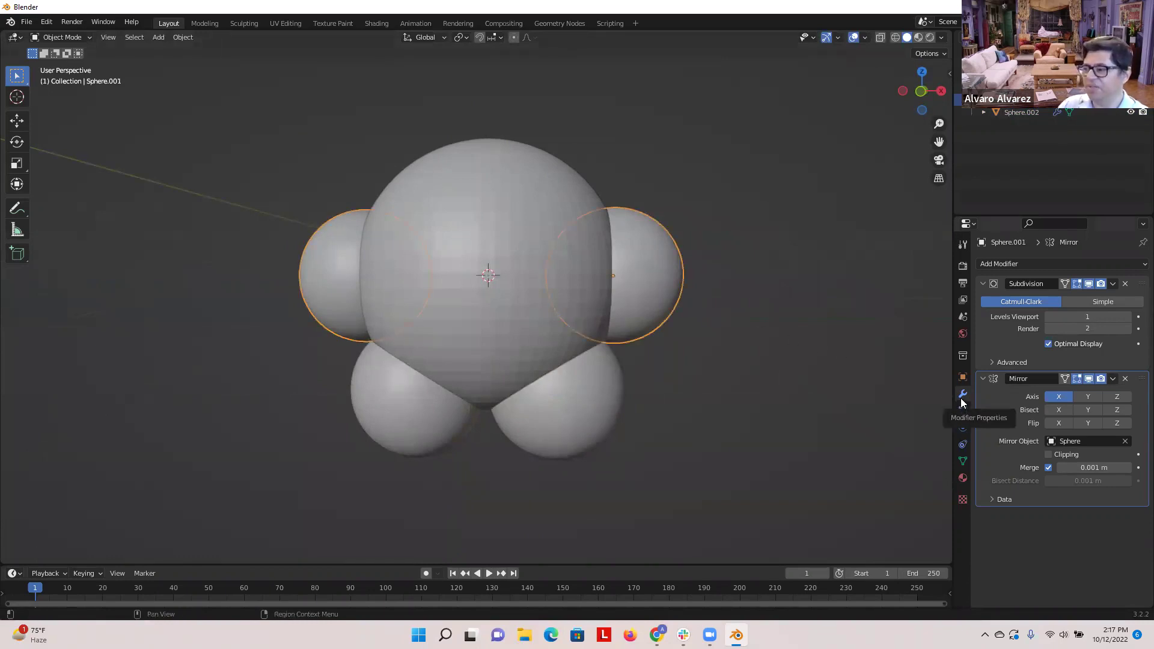
left_click(1078, 262)
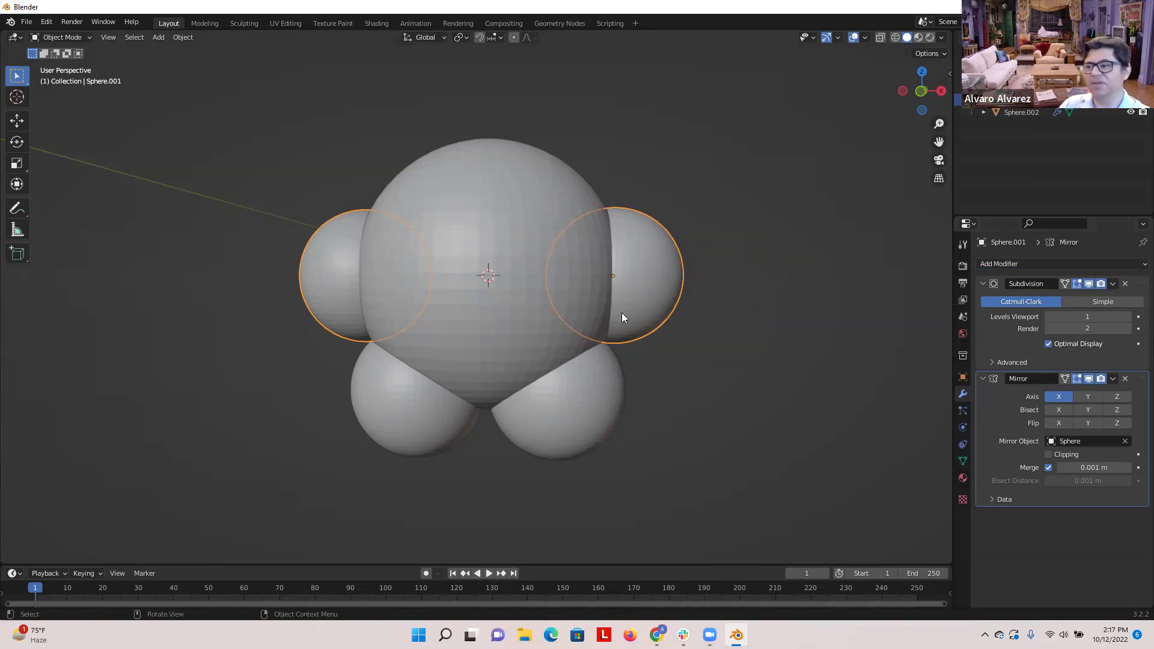
left_click(1089, 442)
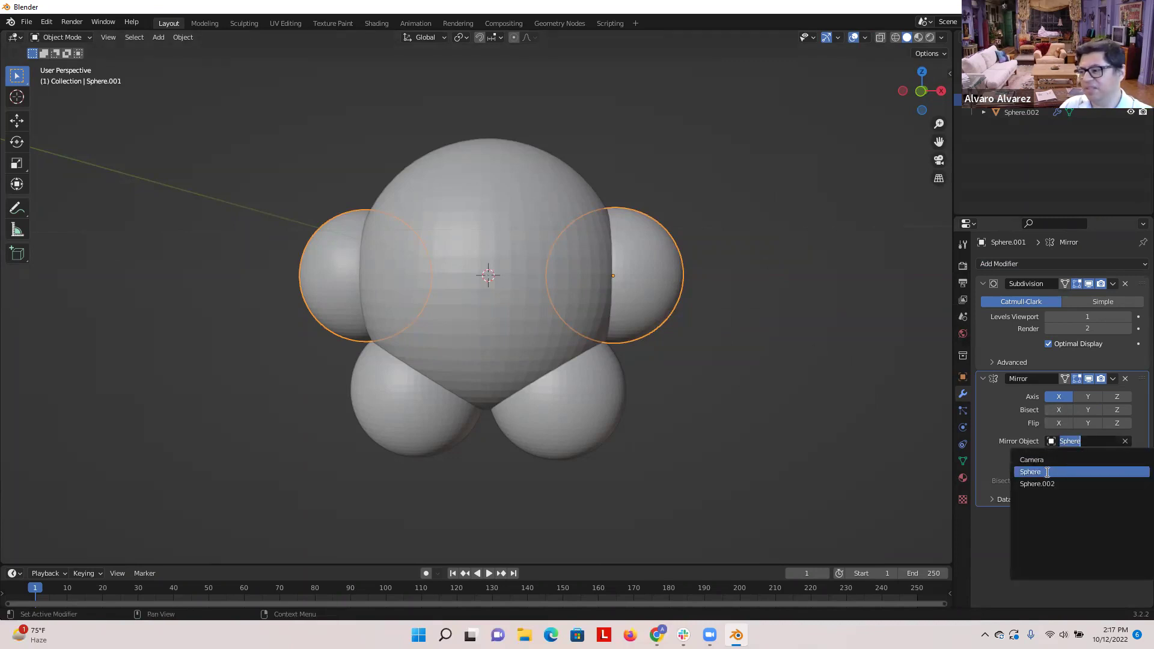
left_click(771, 385)
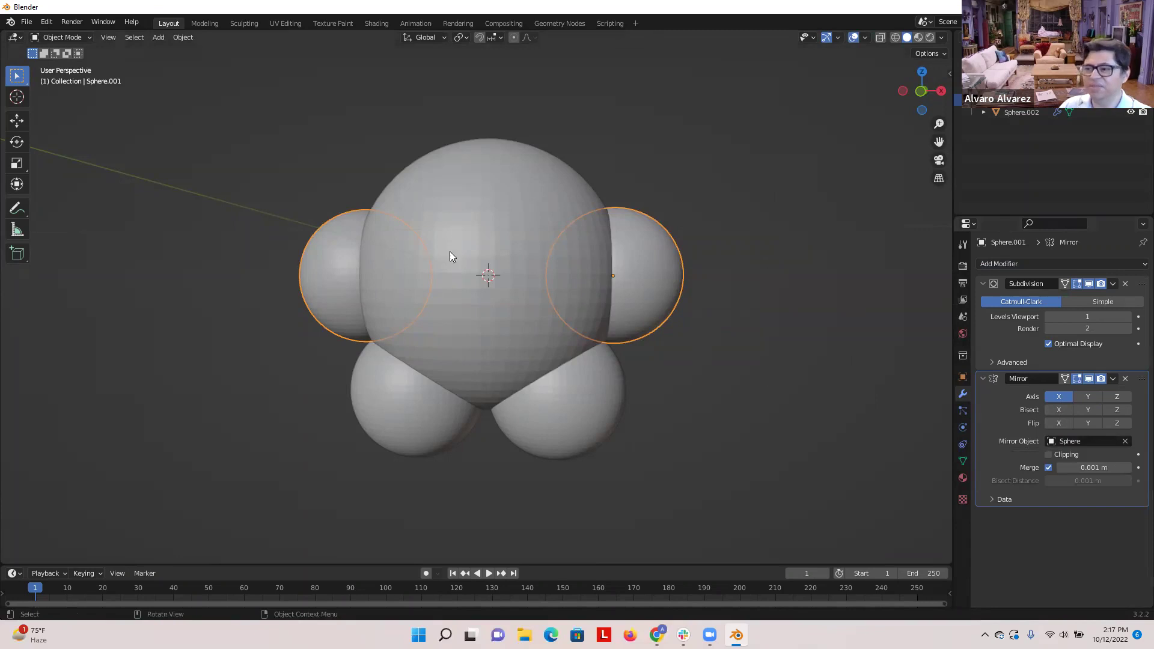
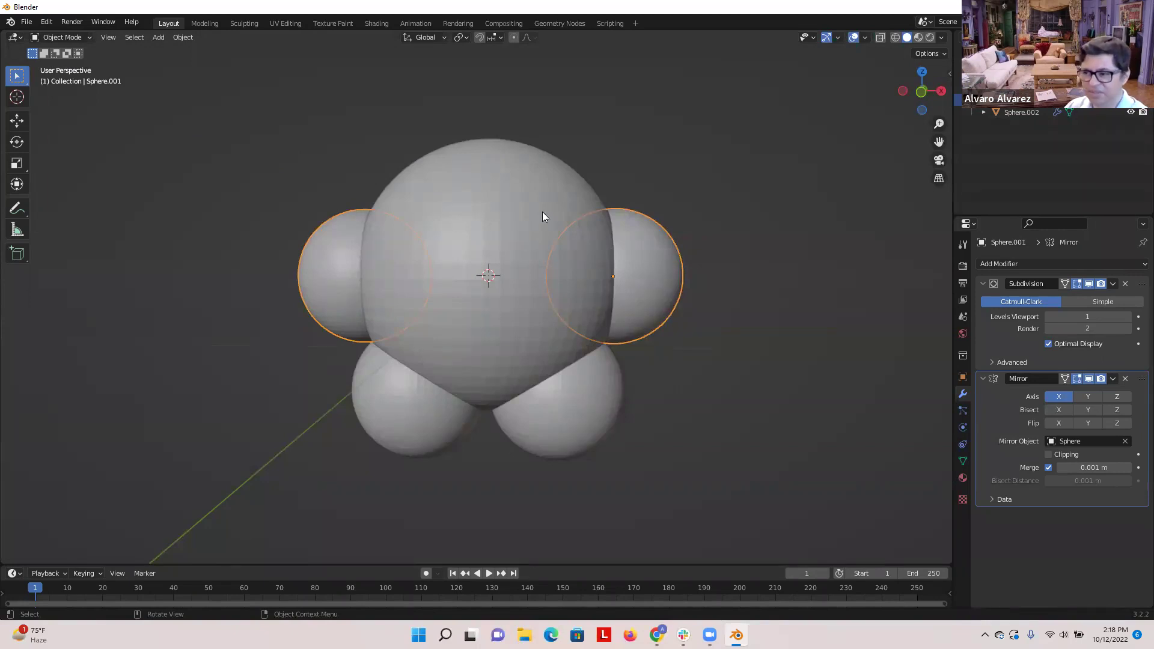
- Add a Boolean modifier to the side spheres, set to Difference with the large Sphere as its object, and inspect the cut
left_click(486, 239)
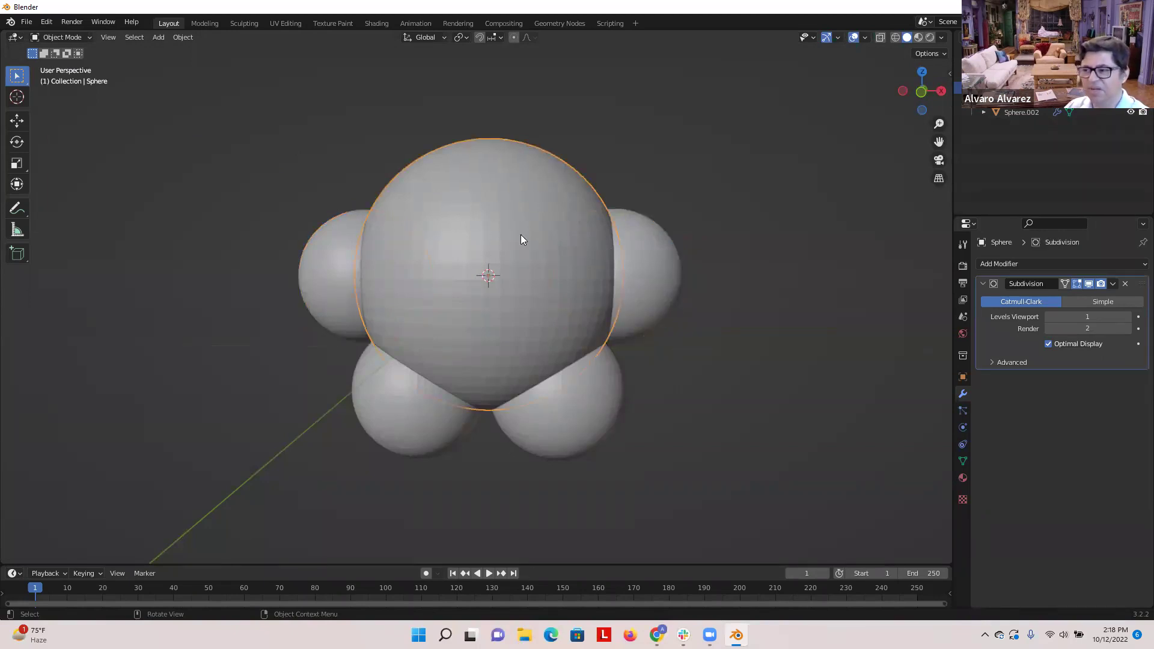
left_click(633, 258)
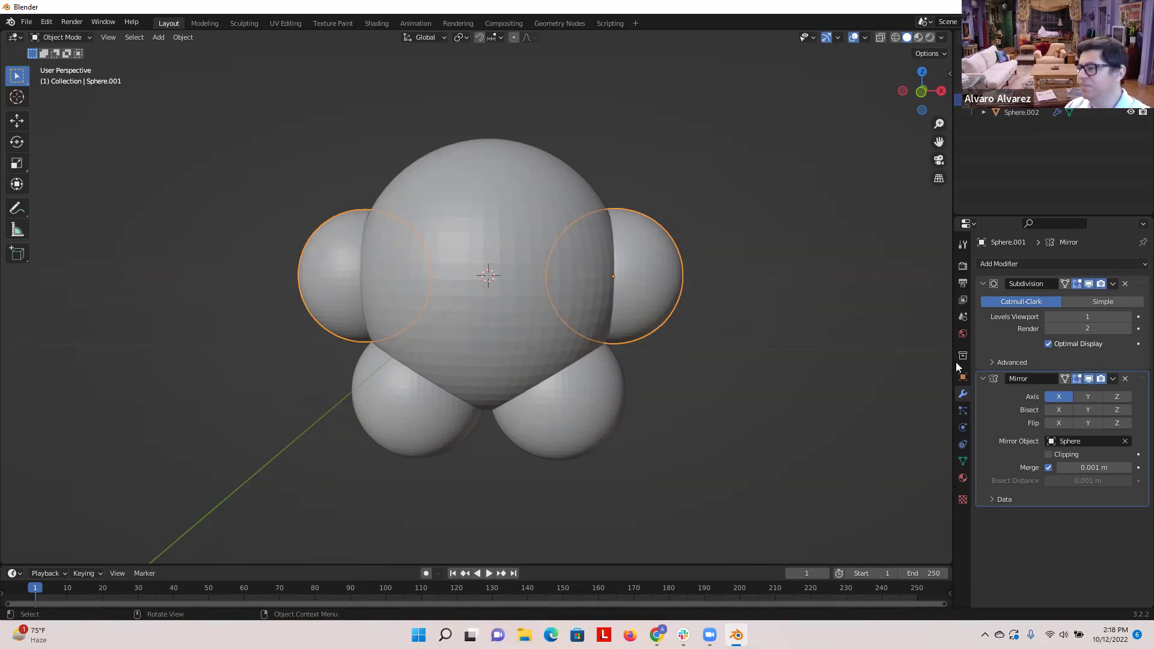
left_click(1039, 264)
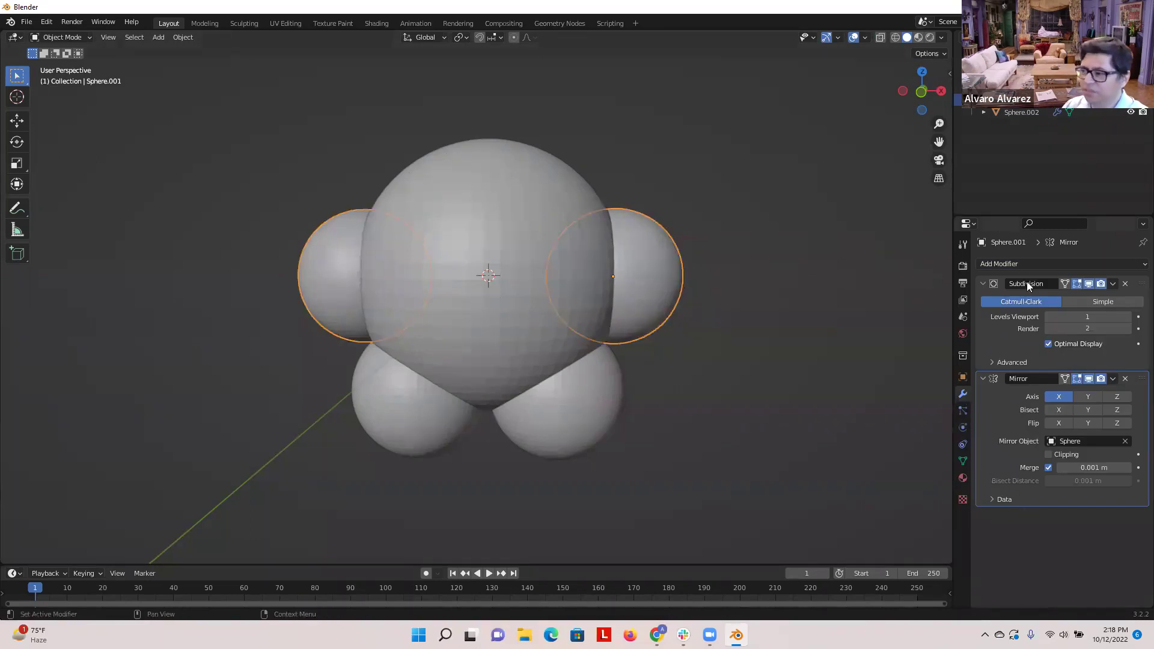
left_click(1015, 265)
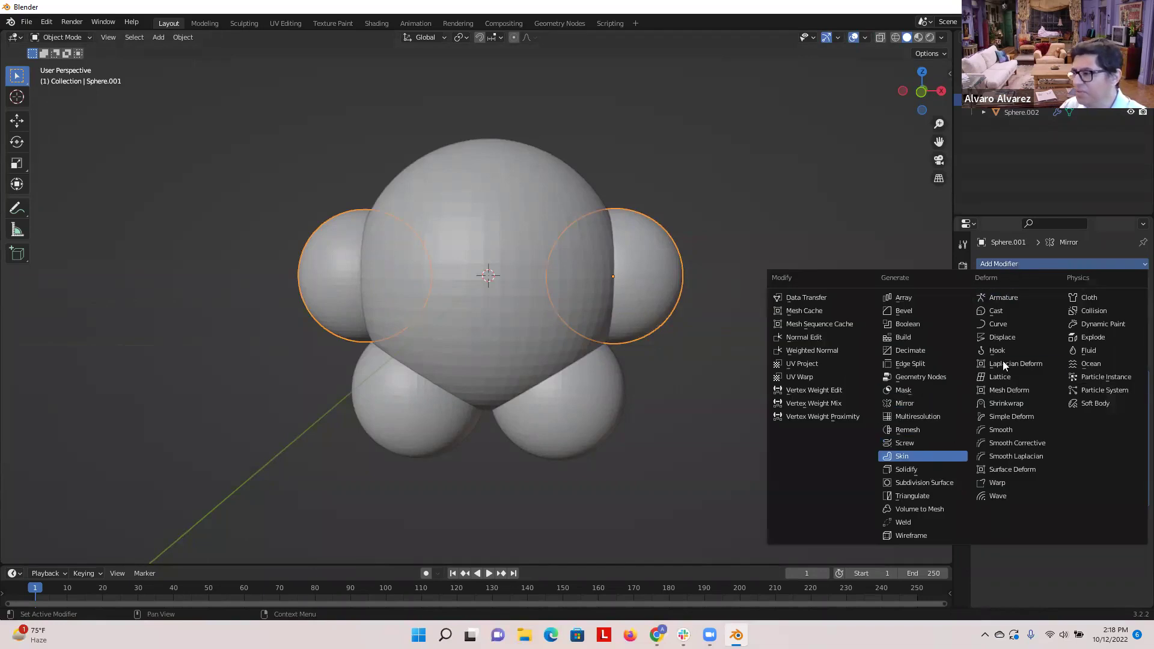
left_click(909, 324)
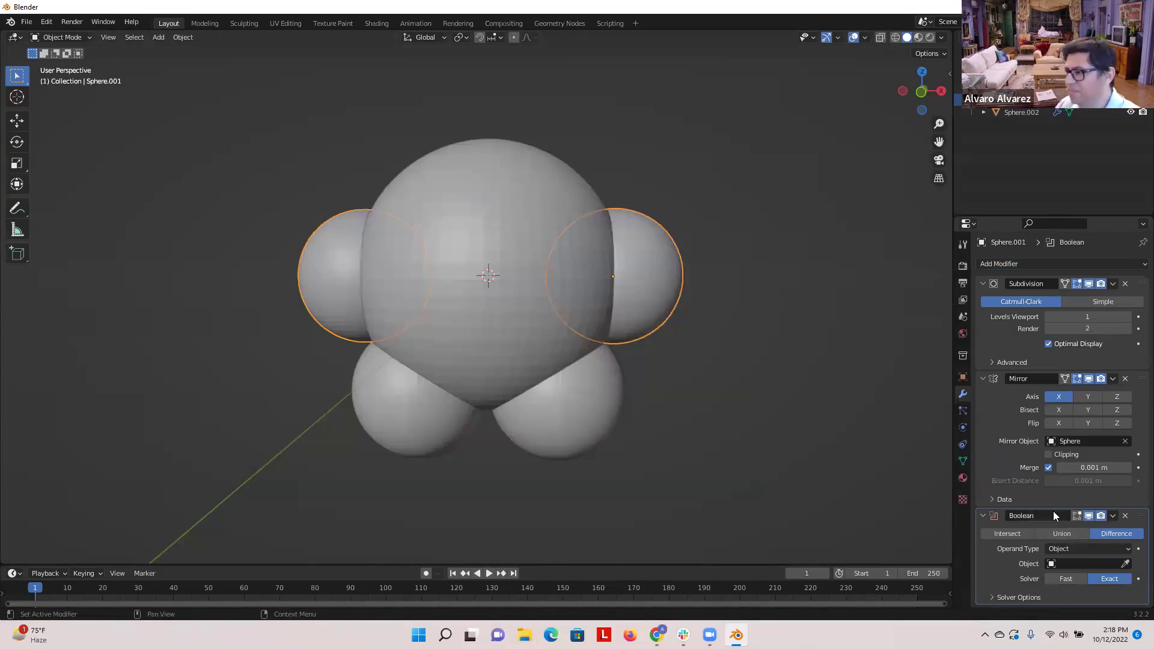
left_click(1089, 564)
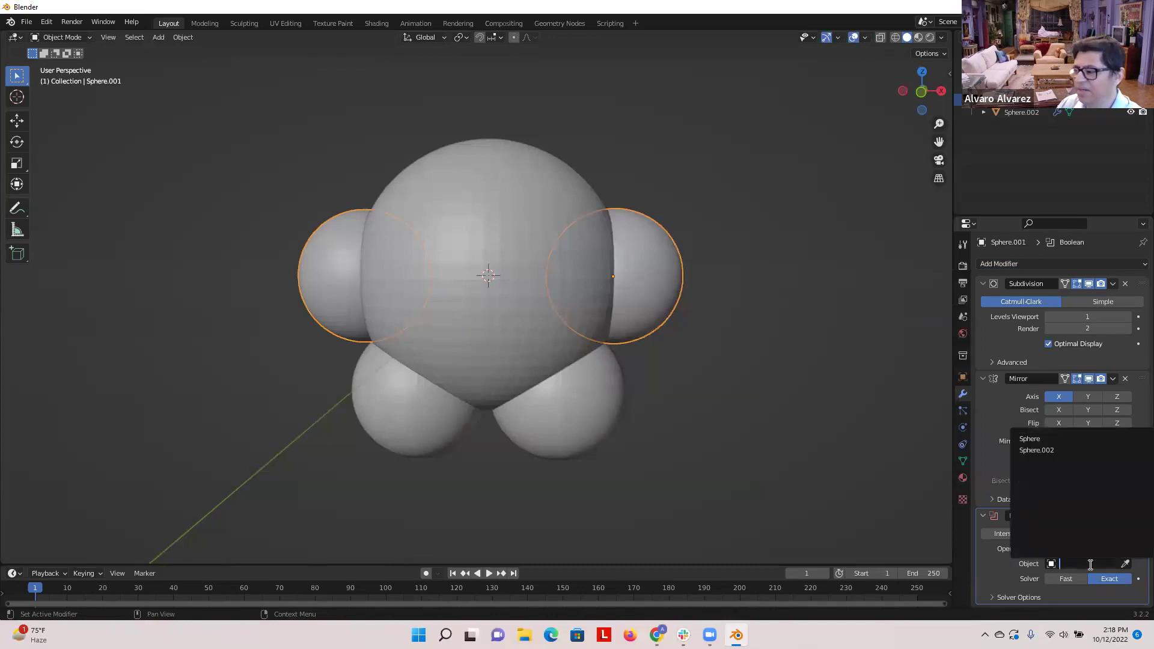
left_click(1034, 438)
left_click(634, 287)
middle_click_drag(283, 280, 314, 293)
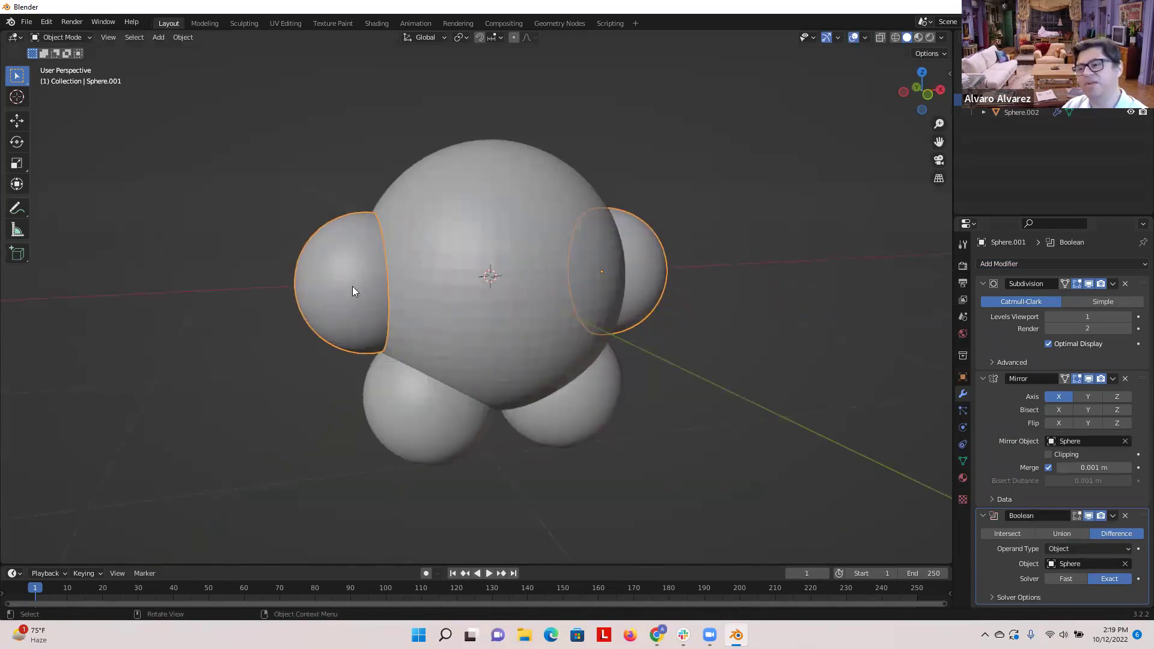
middle_click_drag(671, 334, 636, 333)
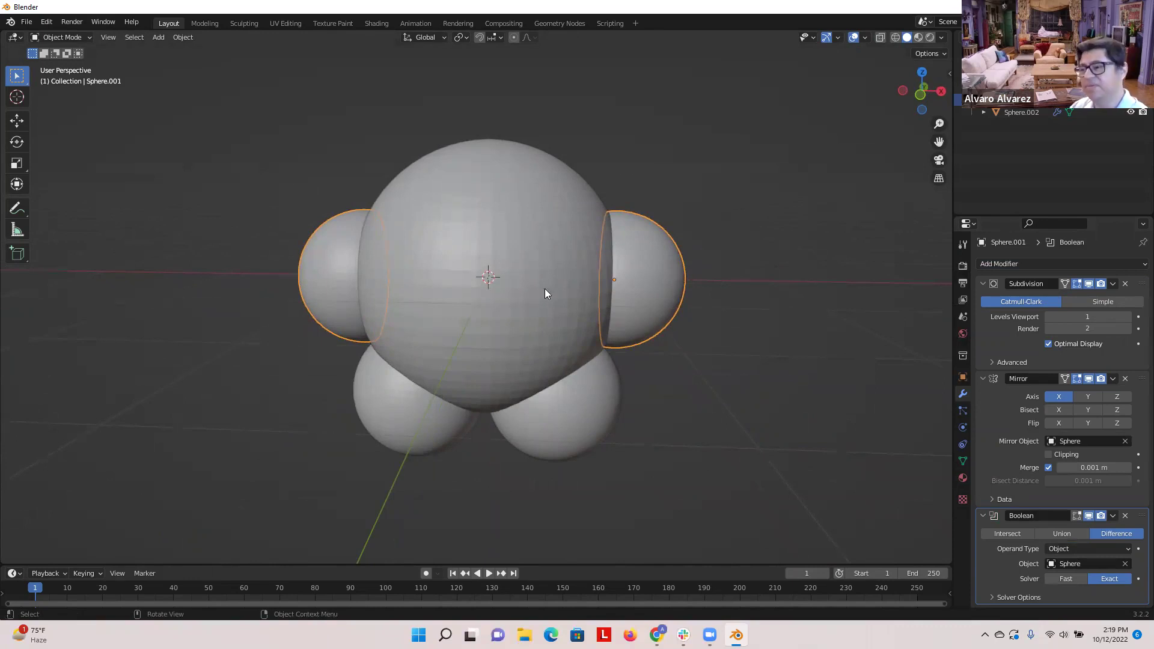
left_click(682, 374)
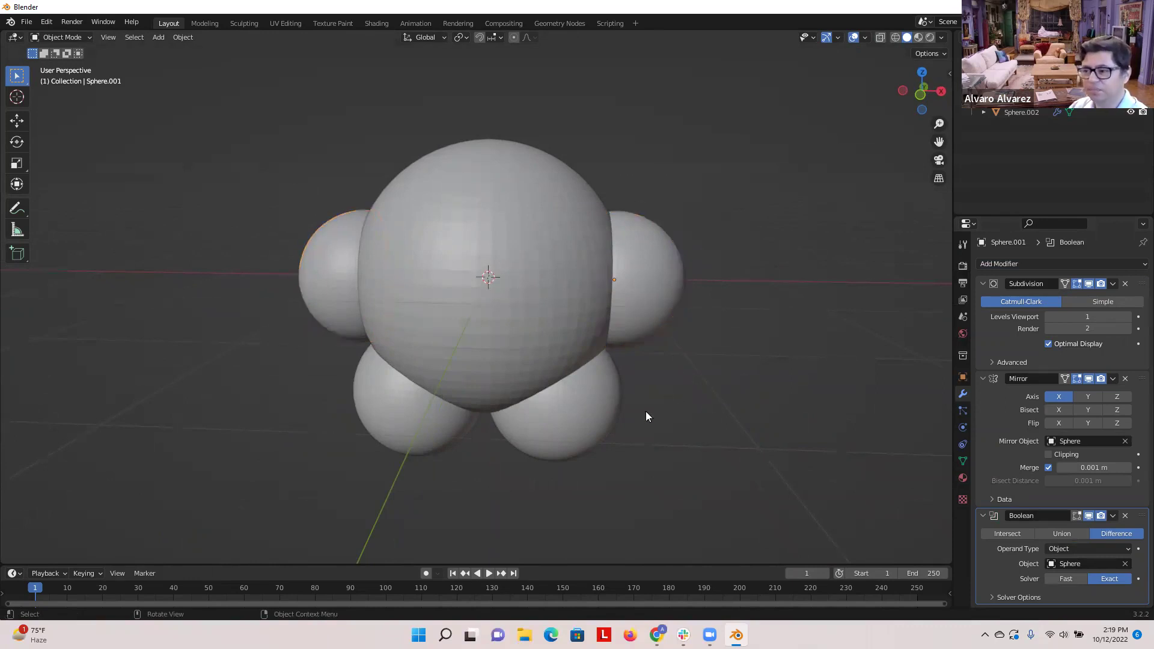
- Add a Difference Boolean modifier to the lower pair of spheres, using the large Sphere as its object
left_click(572, 426)
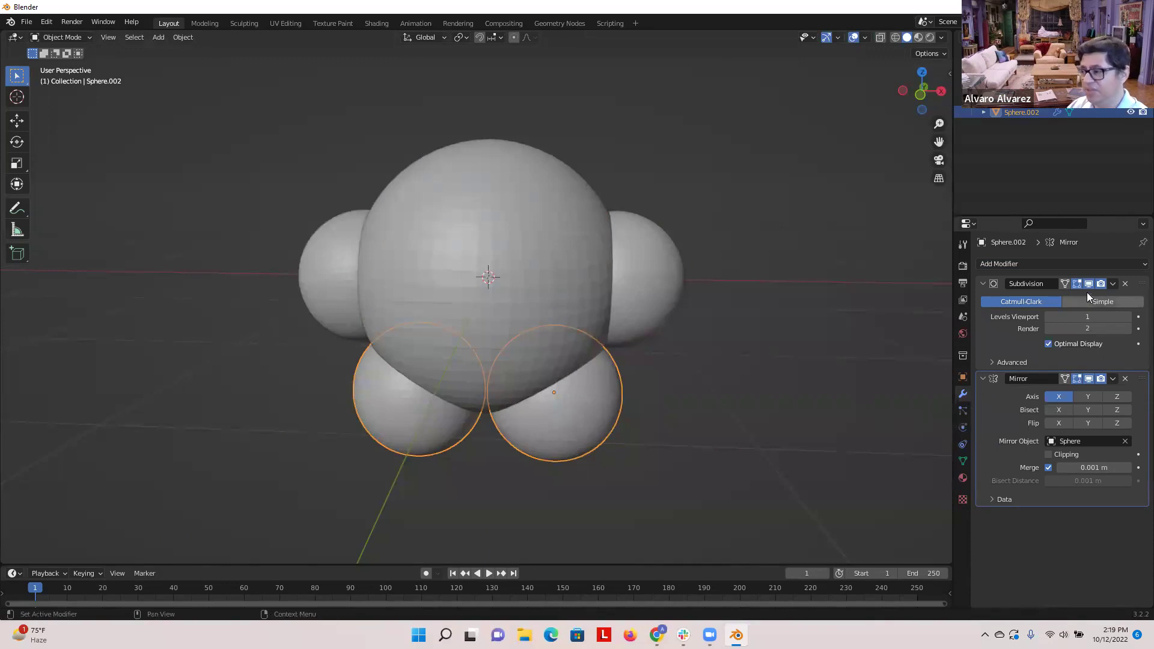
left_click(1059, 269)
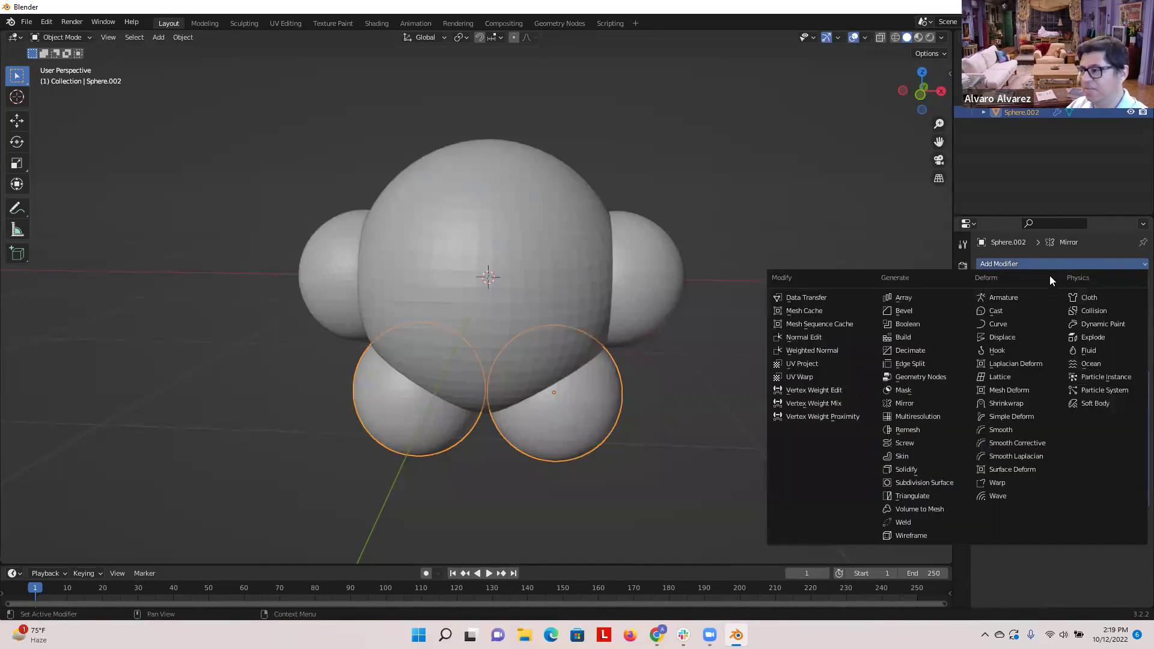
left_click(921, 324)
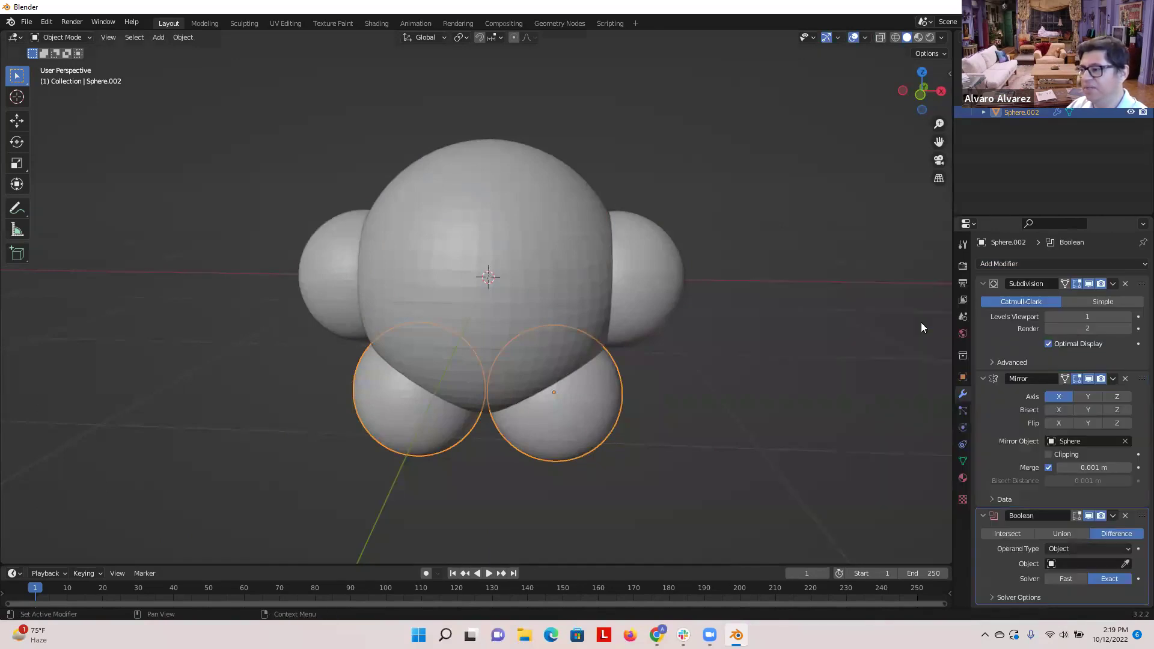
left_click(1062, 563)
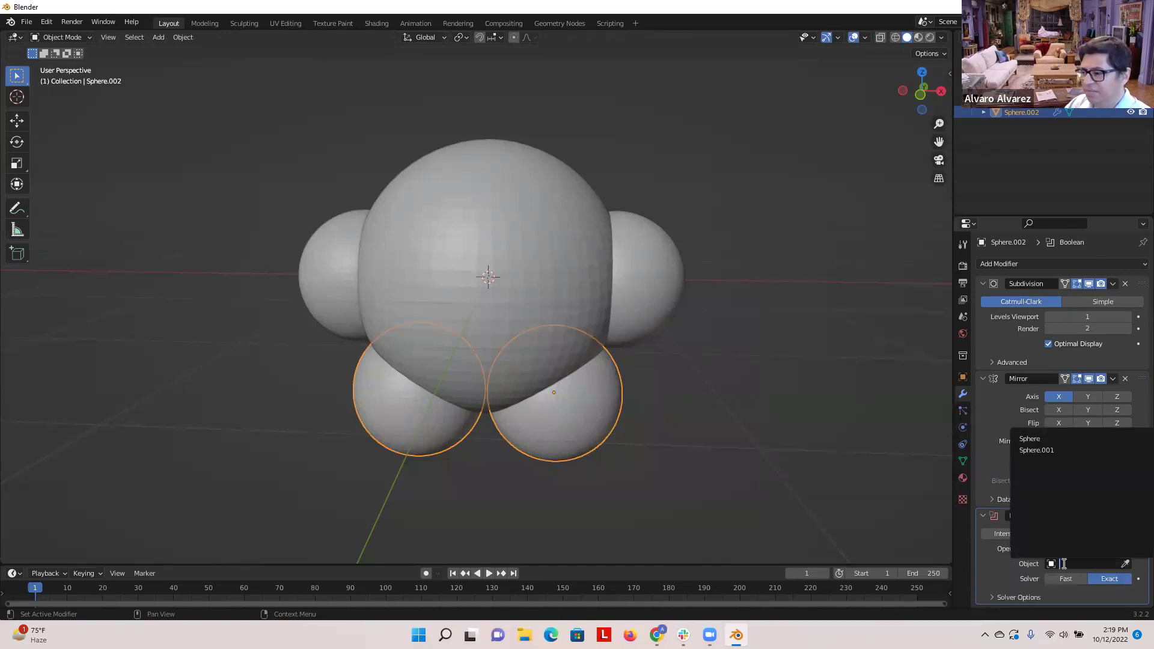
left_click(1029, 439)
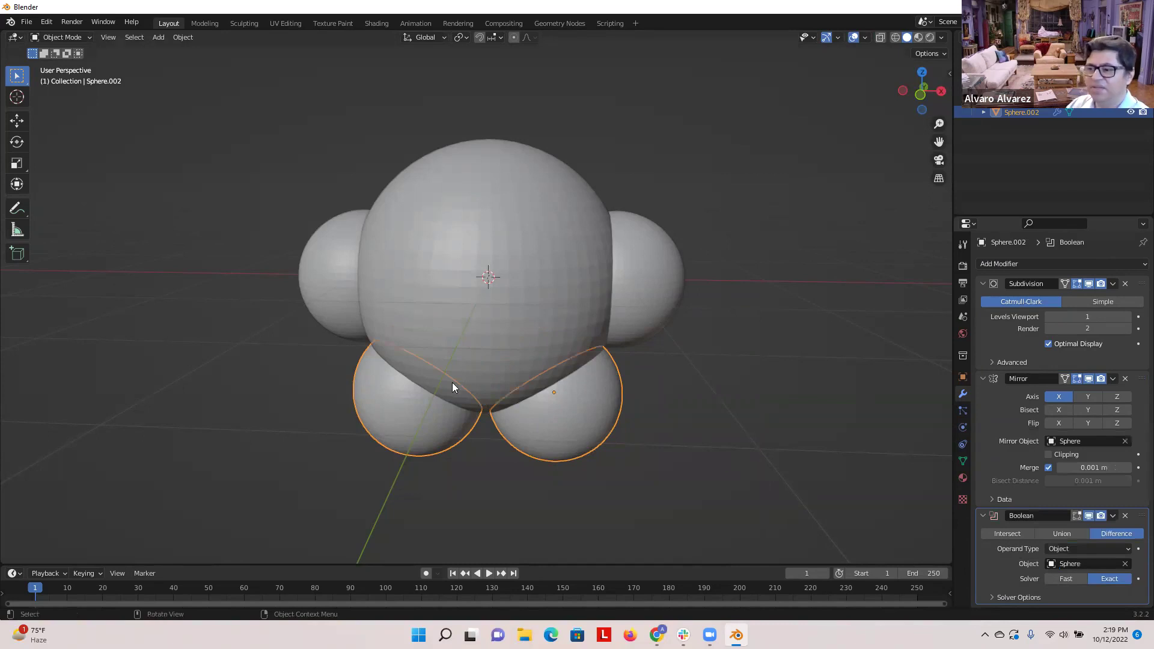
left_click(703, 428)
scroll(687, 418, "up", 2)
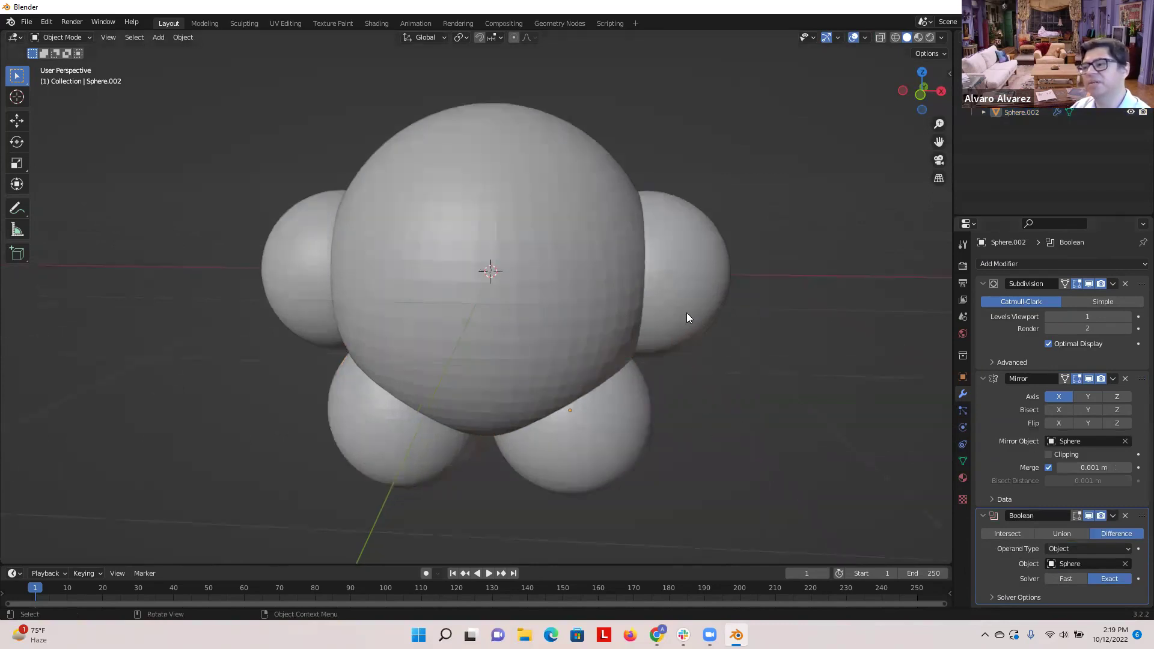
middle_click_drag(711, 399, 671, 427)
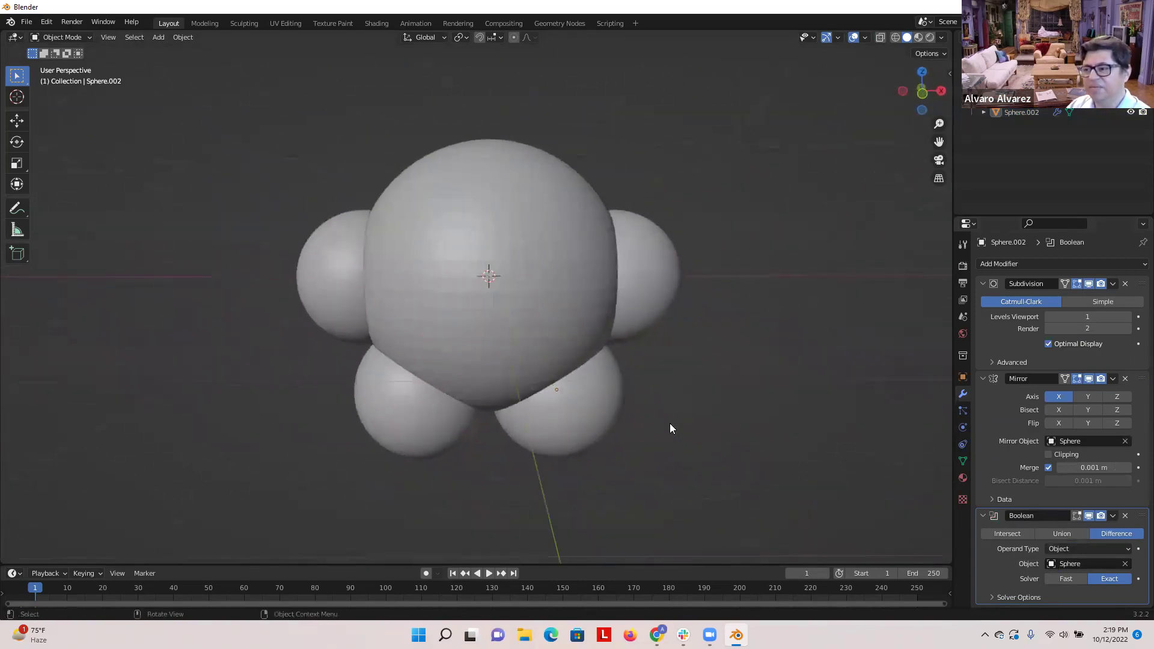
mouse_move(644, 390)
middle_mouse_down()
mouse_move(603, 406)
mouse_move(543, 381)
mouse_move(679, 407)
mouse_move(638, 400)
middle_mouse_up()
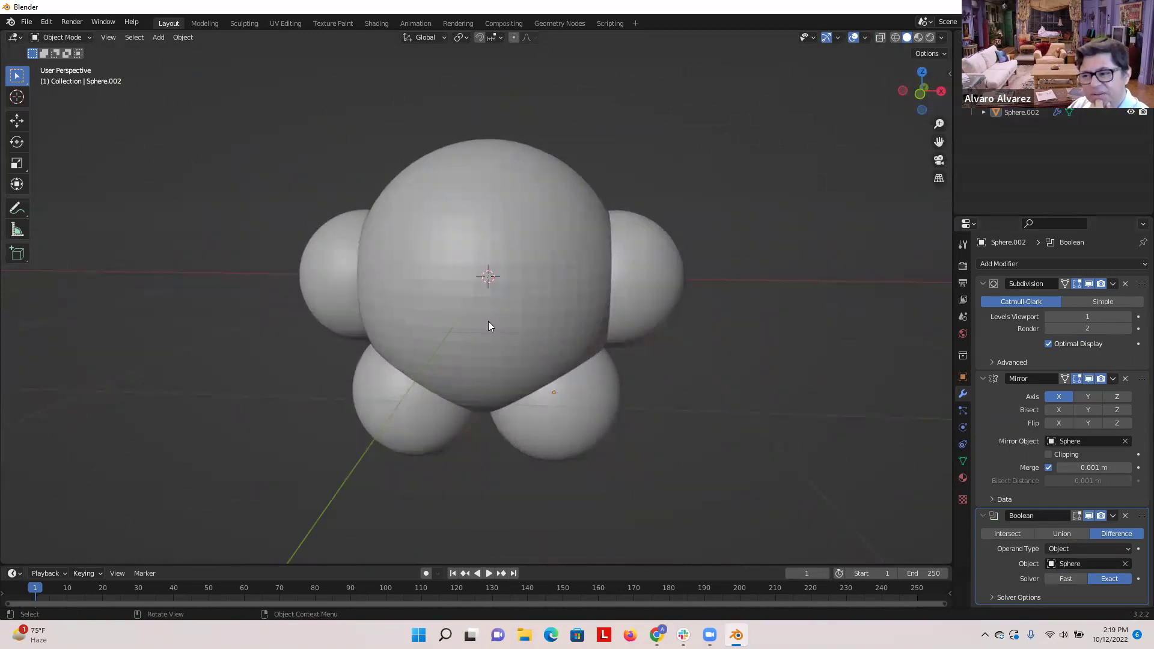
- Select the side spheres, the large sphere and the lower spheres in turn to examine how the parts meet
left_click(324, 299)
left_click(575, 421)
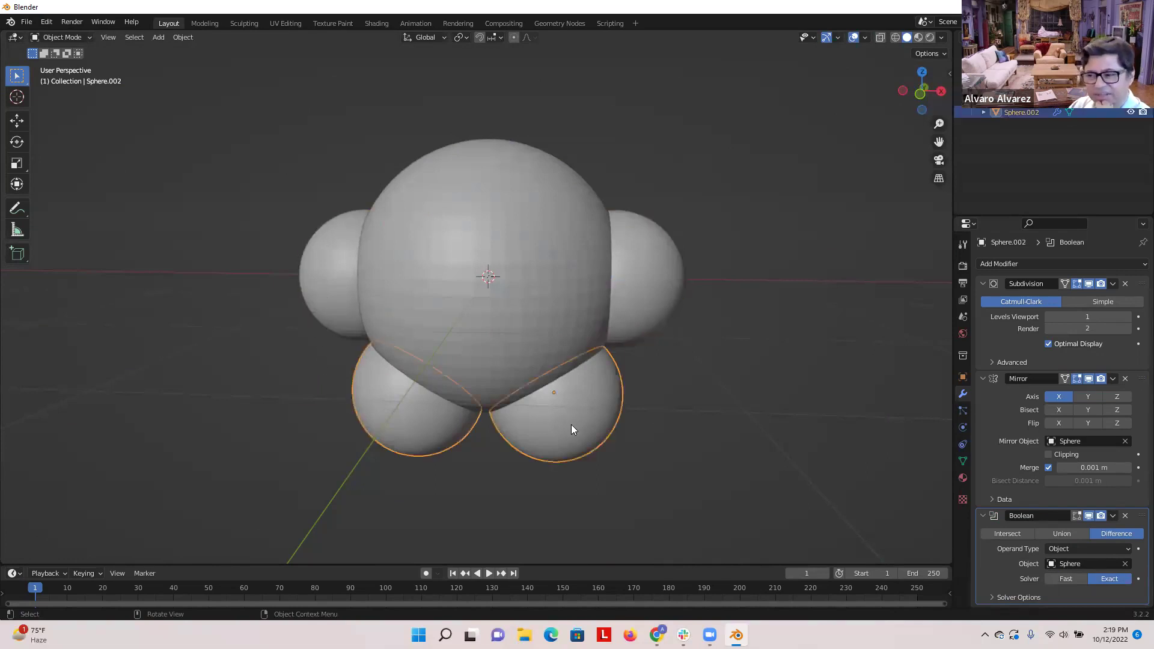
mouse_move(517, 467)
middle_mouse_down()
mouse_move(526, 462)
mouse_move(511, 454)
middle_mouse_up()
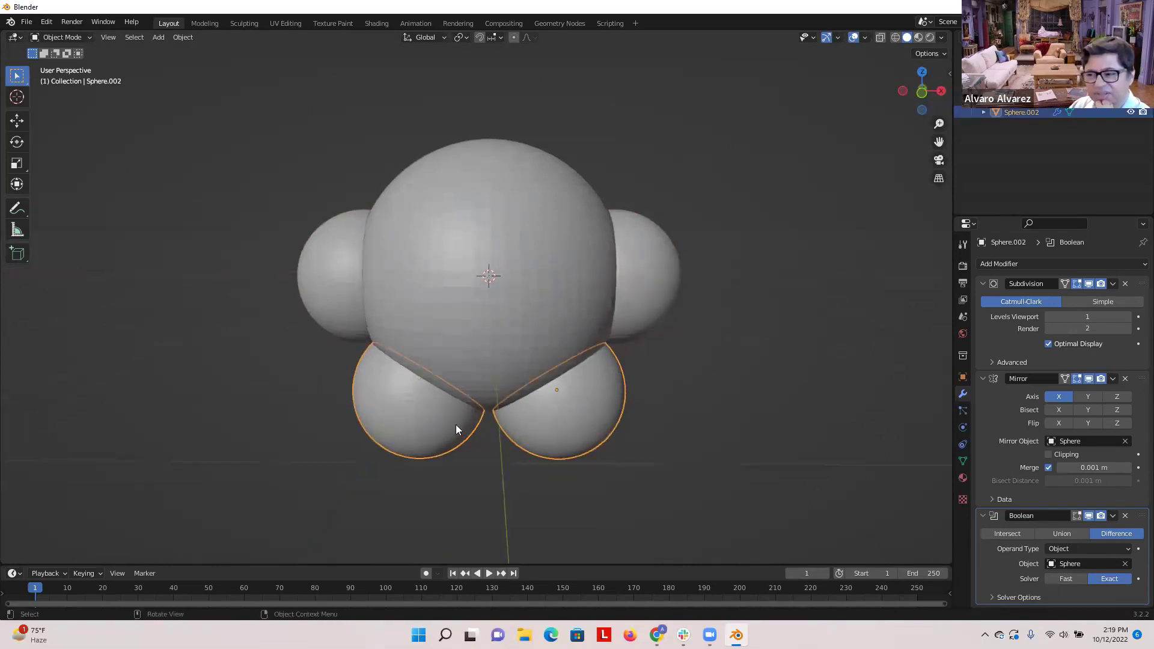
left_click(638, 310)
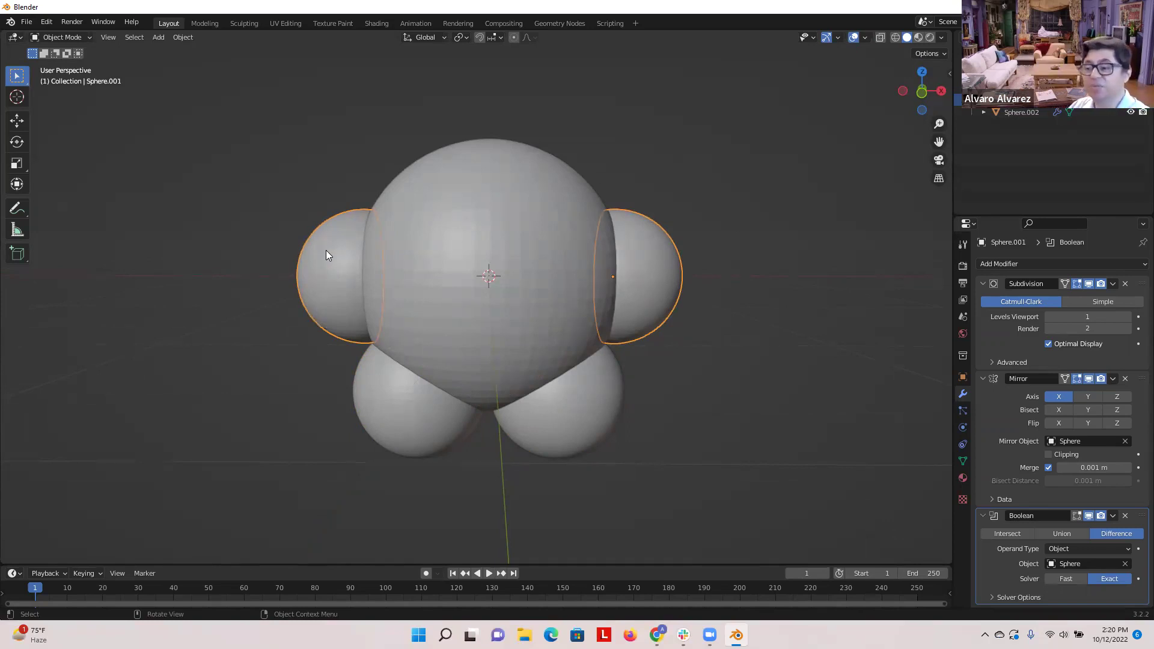
left_click(549, 340)
left_click(571, 405)
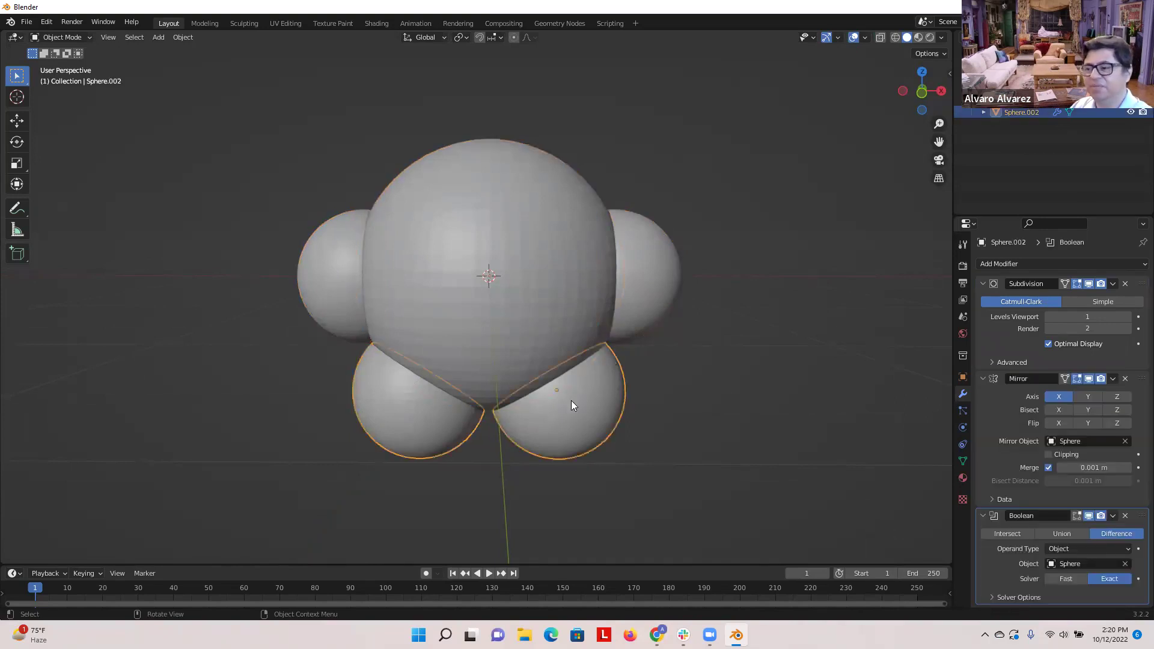
- Apply the side spheres' Subdivision, Mirror and Boolean modifiers in that order
left_click(655, 245)
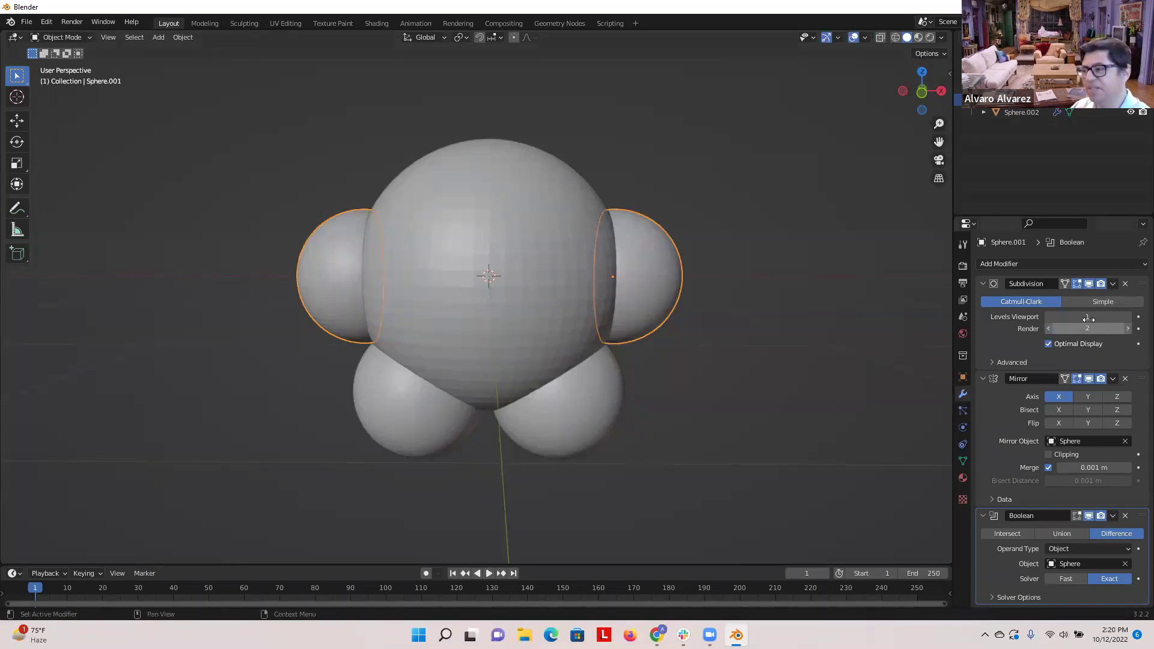
left_click(1112, 284)
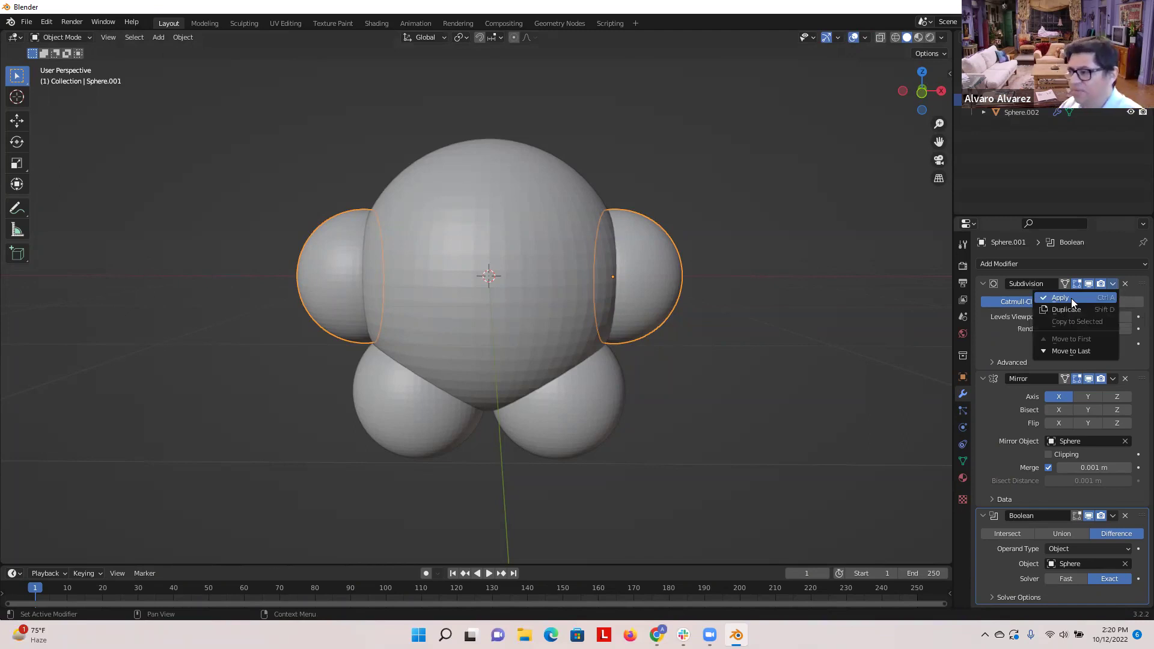
left_click(1070, 298)
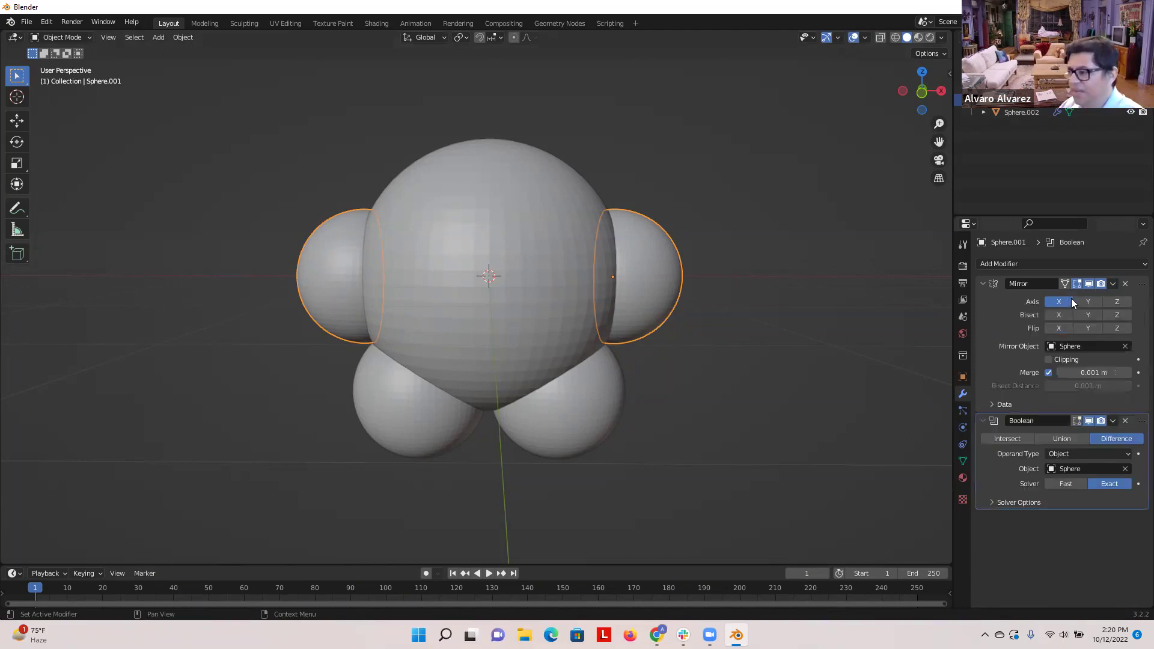
left_click(1112, 285)
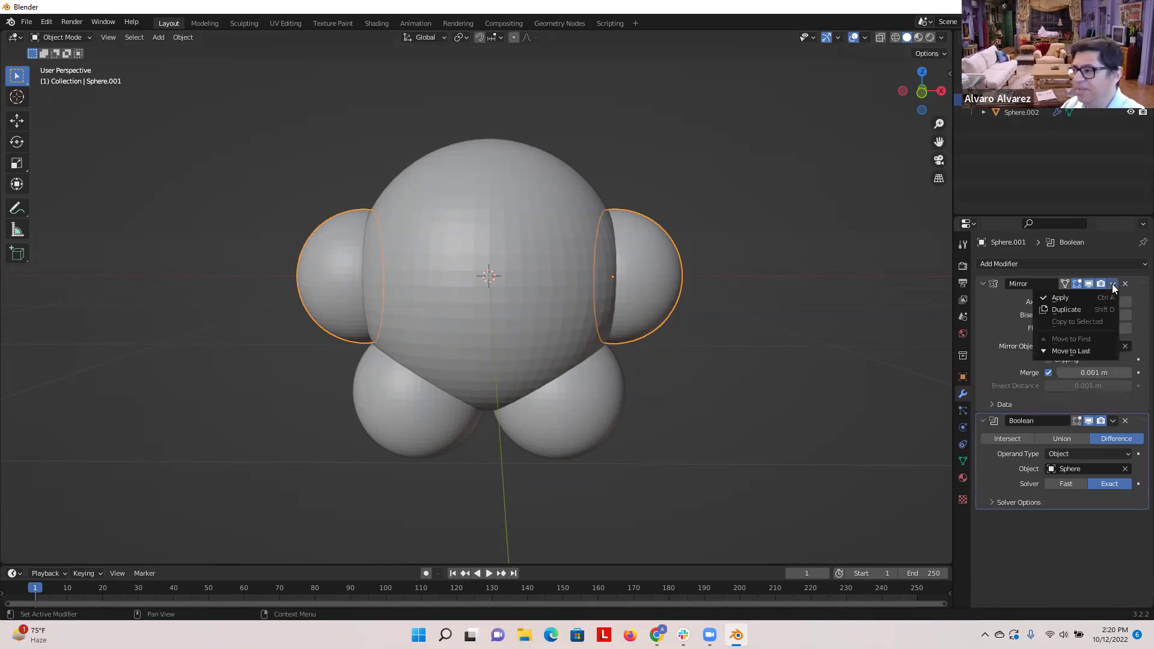
left_click(1076, 298)
left_click(1112, 285)
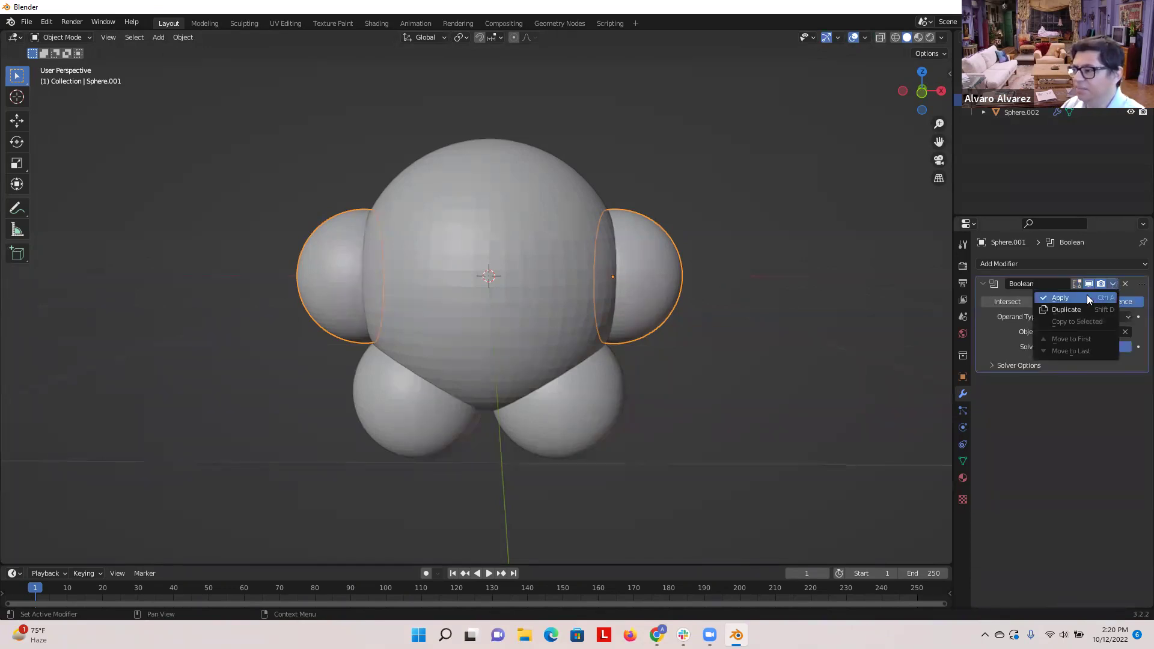
left_click(1086, 295)
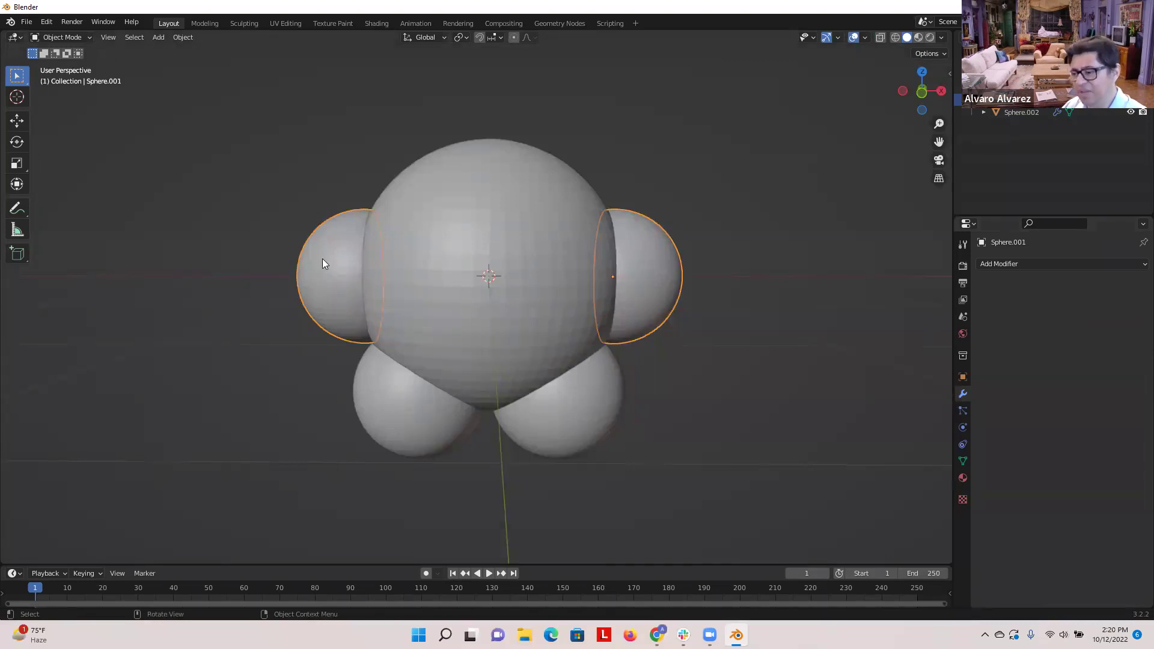
- Apply the lower pair of spheres' Subdivision, Mirror and Boolean modifiers in that order
left_click(569, 426)
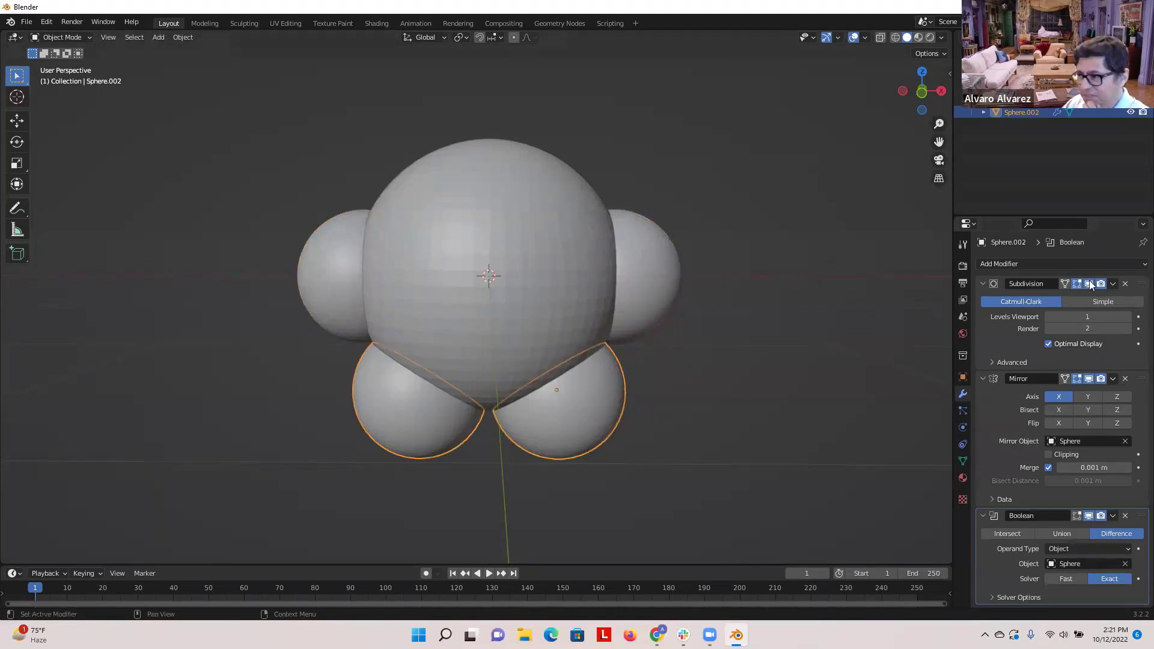
left_click(1113, 286)
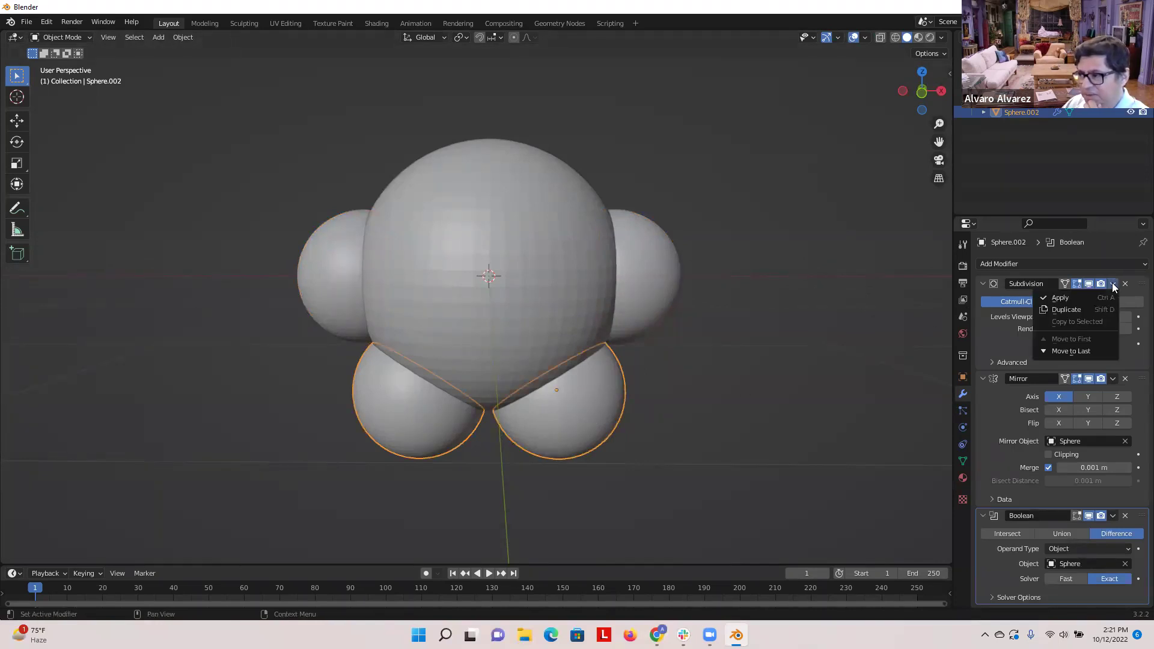
left_click(1086, 301)
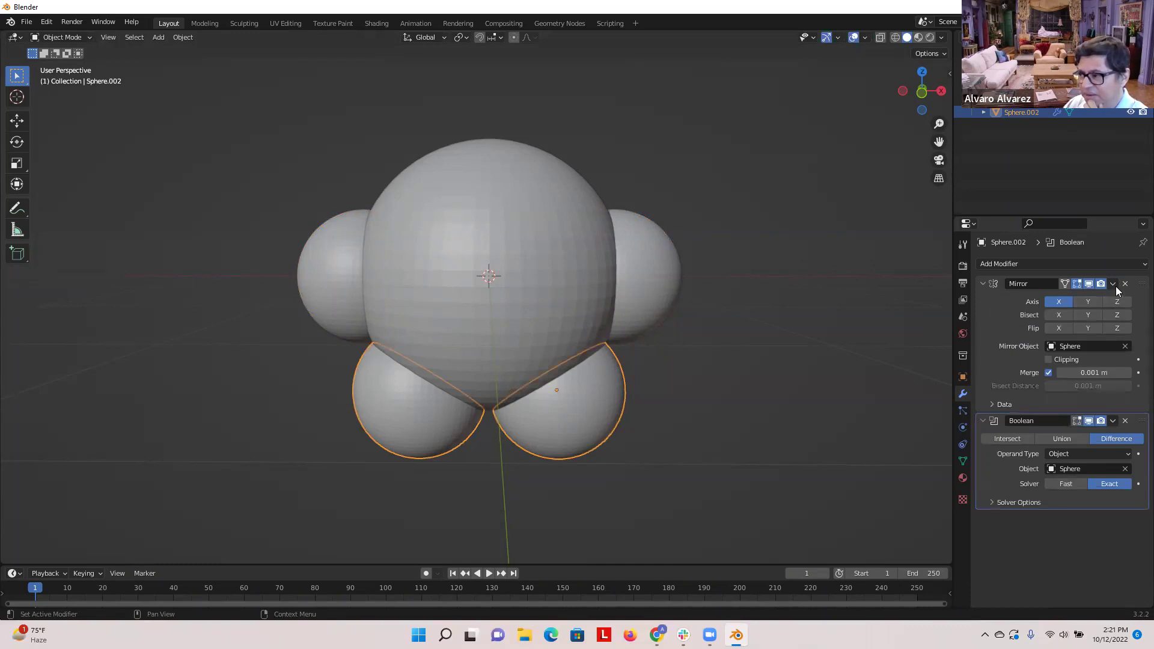
left_click(1113, 283)
left_click(1078, 300)
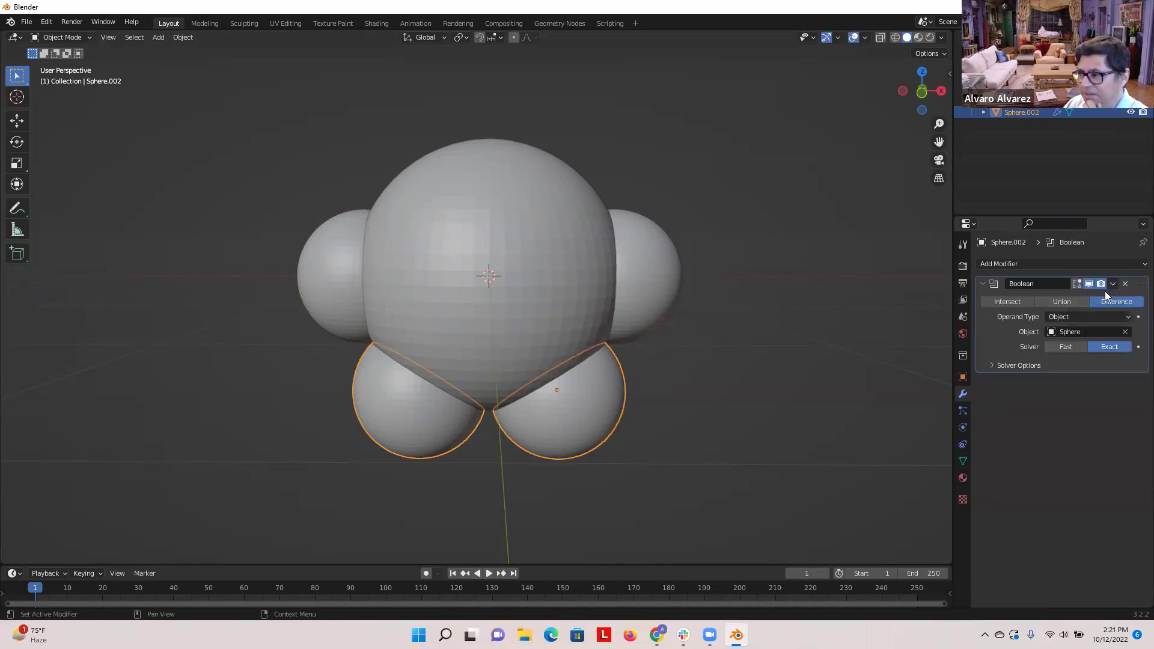
left_click(1113, 283)
left_click(1078, 300)
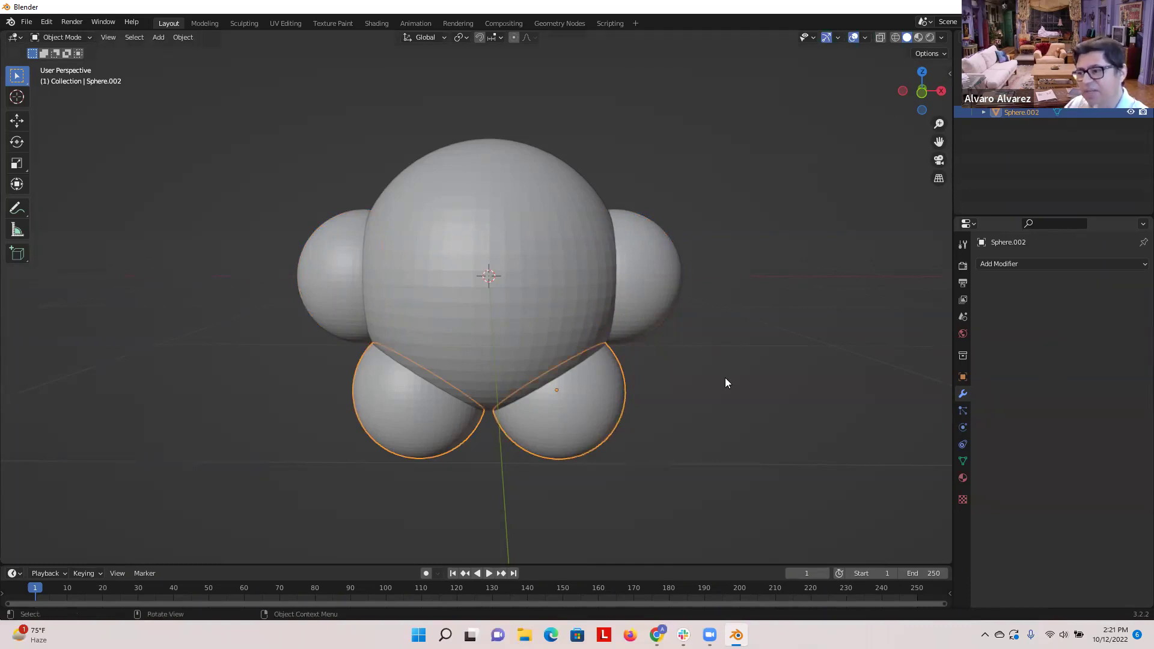
- Deselect the lower spheres and examine the character's cut shapes from the front and from below
left_click(654, 468)
mouse_move(704, 455)
middle_mouse_down()
mouse_move(592, 433)
mouse_move(564, 438)
mouse_move(550, 458)
mouse_move(695, 432)
mouse_move(692, 455)
middle_mouse_up()
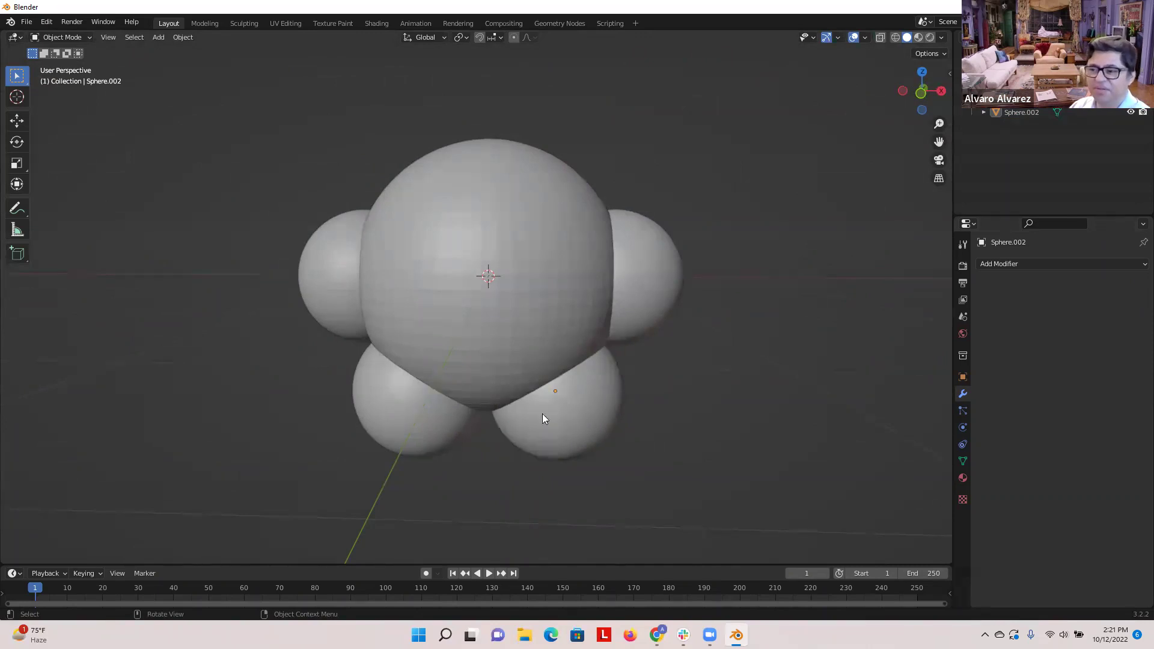
scroll(701, 415, "up", 2)
scroll(705, 415, "down", 1)
middle_click_drag(705, 414, 733, 386)
middle_click_drag(760, 397, 567, 133)
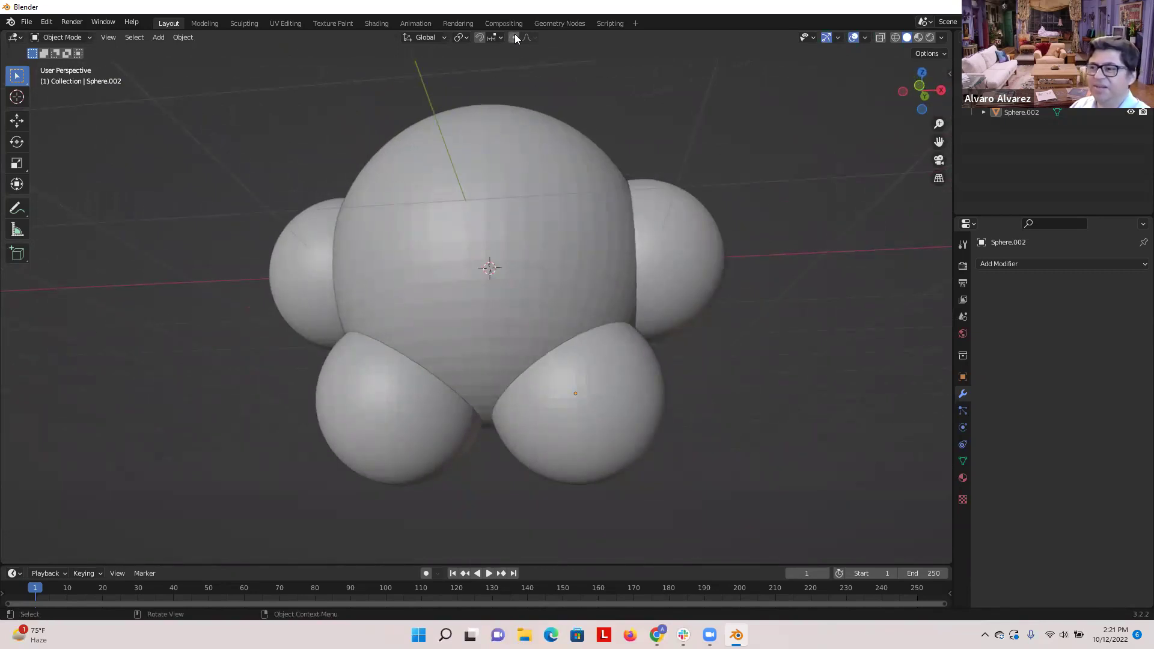
- Open the lower pair of spheres in Edit Mode with vertex selection, viewed from underneath
left_click(568, 423)
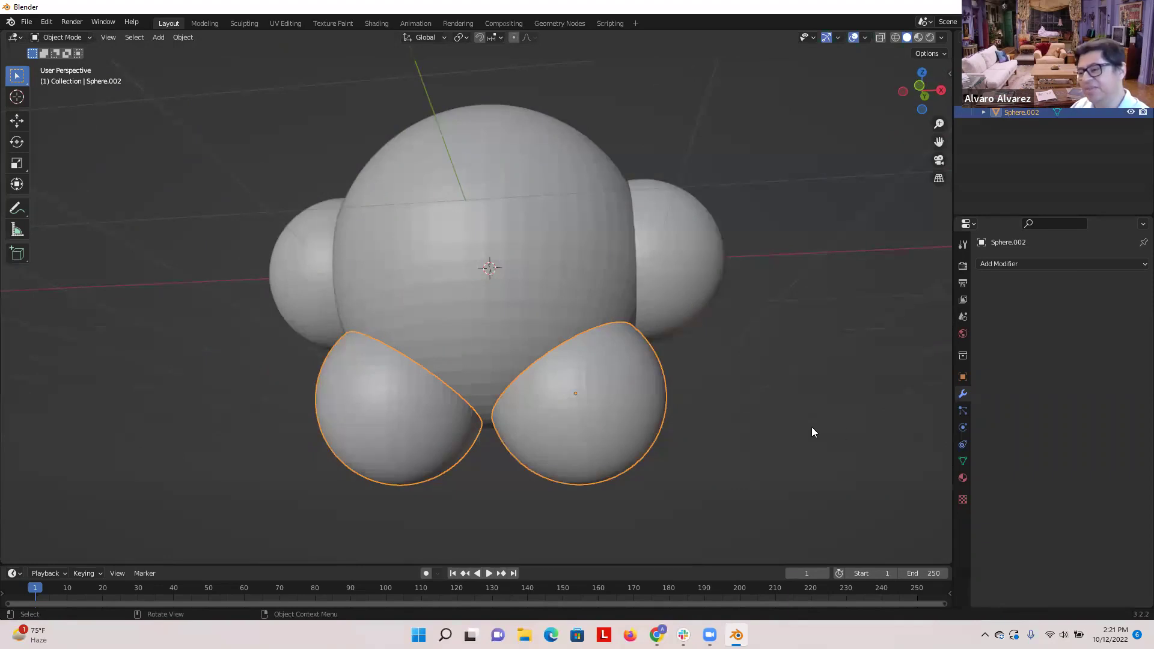
middle_click_drag(715, 402, 715, 407)
middle_click_drag(601, 435, 676, 435)
mouse_move(738, 461)
middle_mouse_down()
mouse_move(733, 442)
mouse_move(734, 466)
mouse_move(715, 459)
middle_mouse_up()
scroll(734, 482, "up", 3)
scroll(734, 478, "down", 3)
scroll(737, 479, "up", 2)
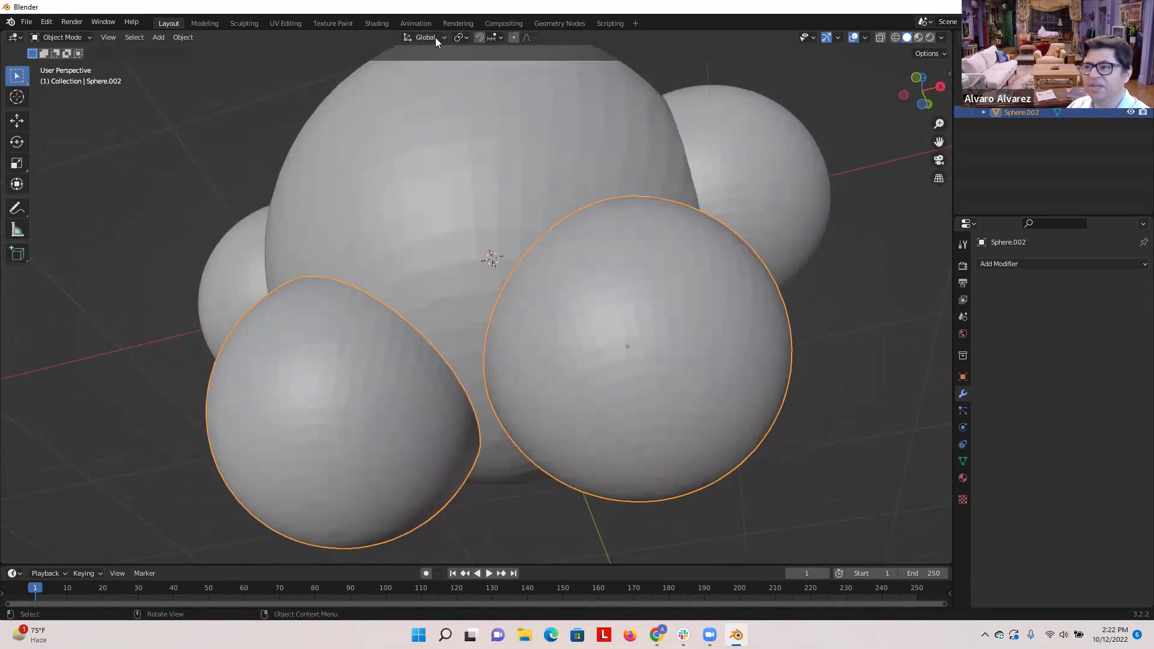
left_click(514, 38)
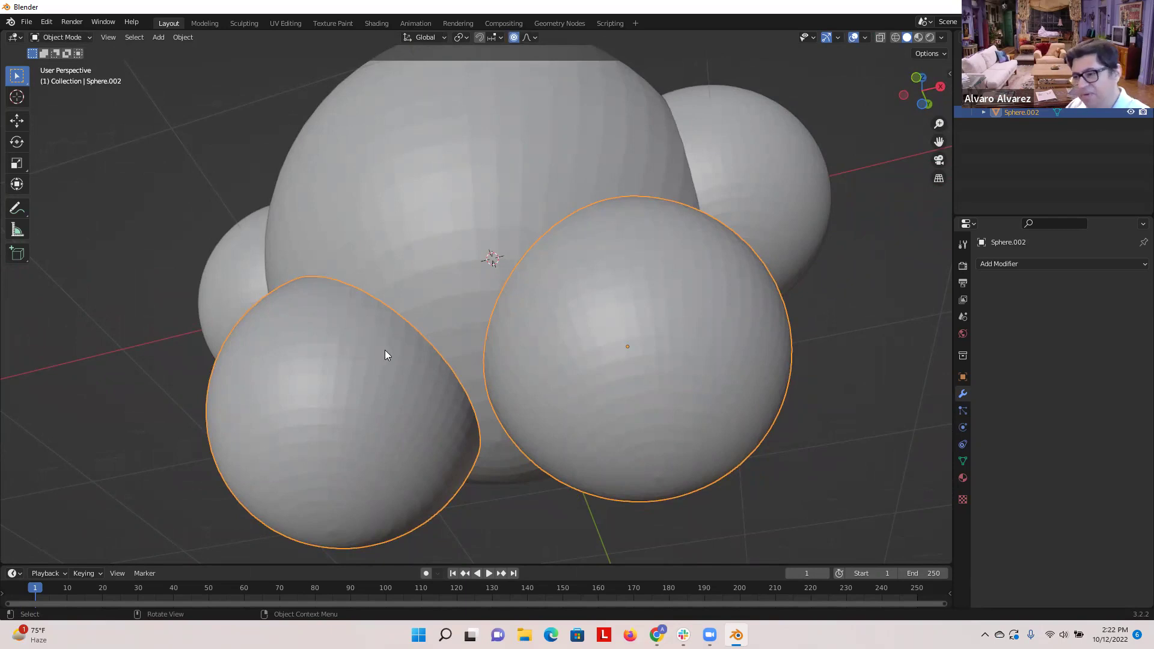
key("Tab")
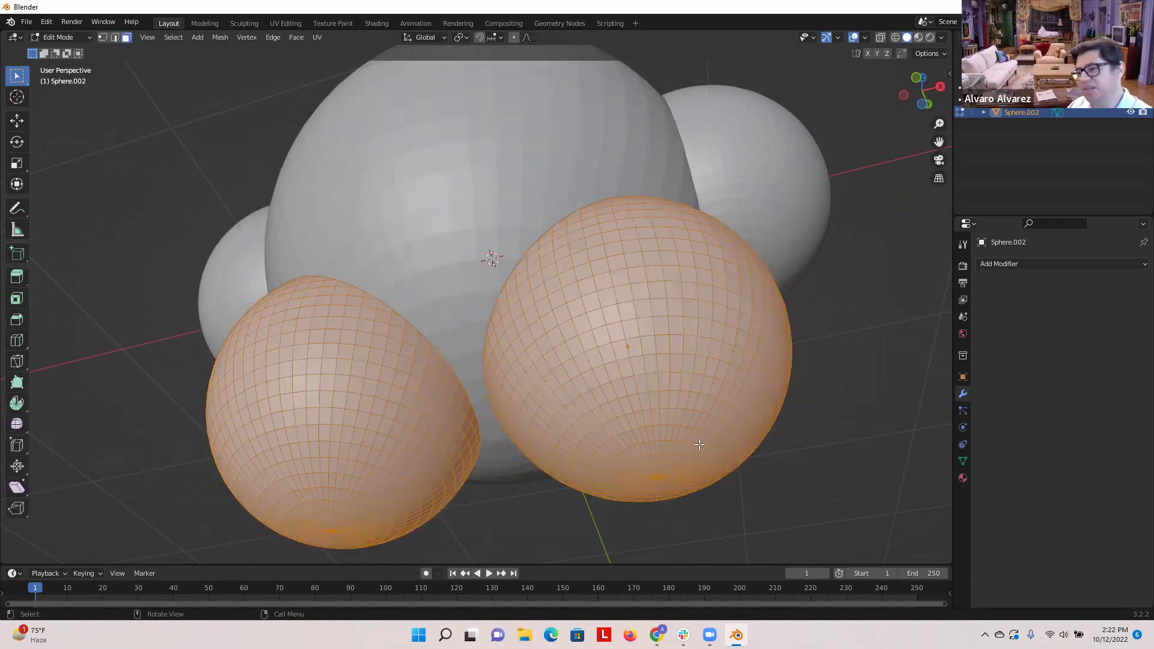
scroll(699, 445, "up", 2)
middle_click_drag(703, 444, 157, 80)
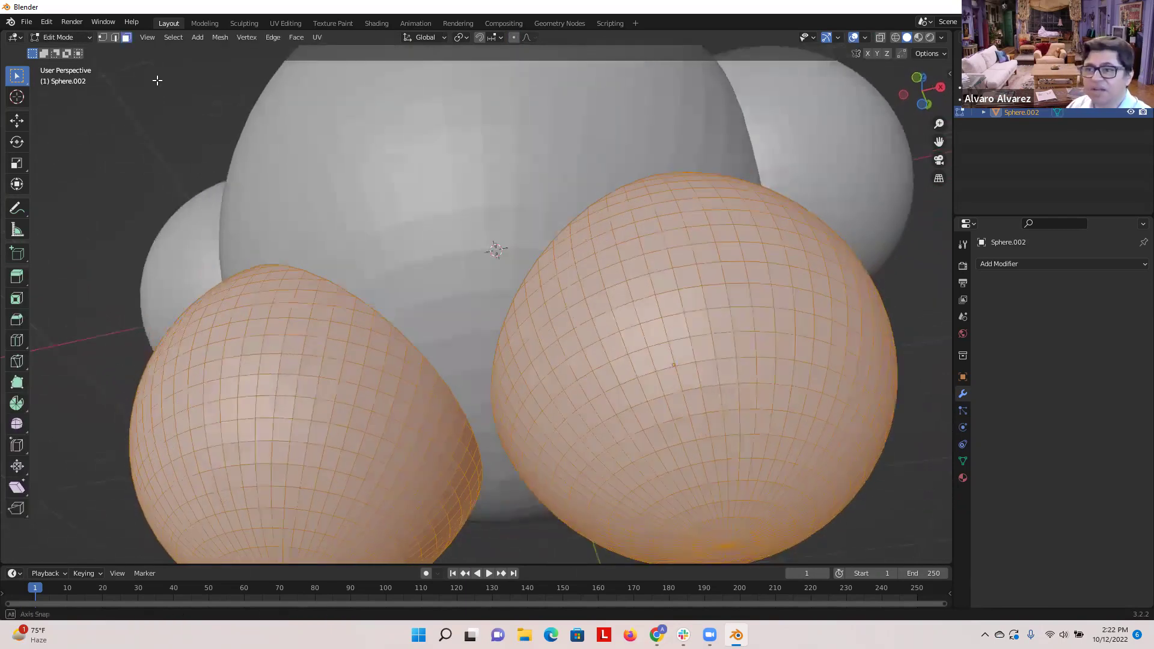
left_click(101, 37)
mouse_move(738, 460)
middle_mouse_down()
mouse_move(685, 439)
mouse_move(691, 453)
mouse_move(727, 463)
mouse_move(732, 454)
mouse_move(738, 465)
mouse_move(719, 466)
middle_mouse_up()
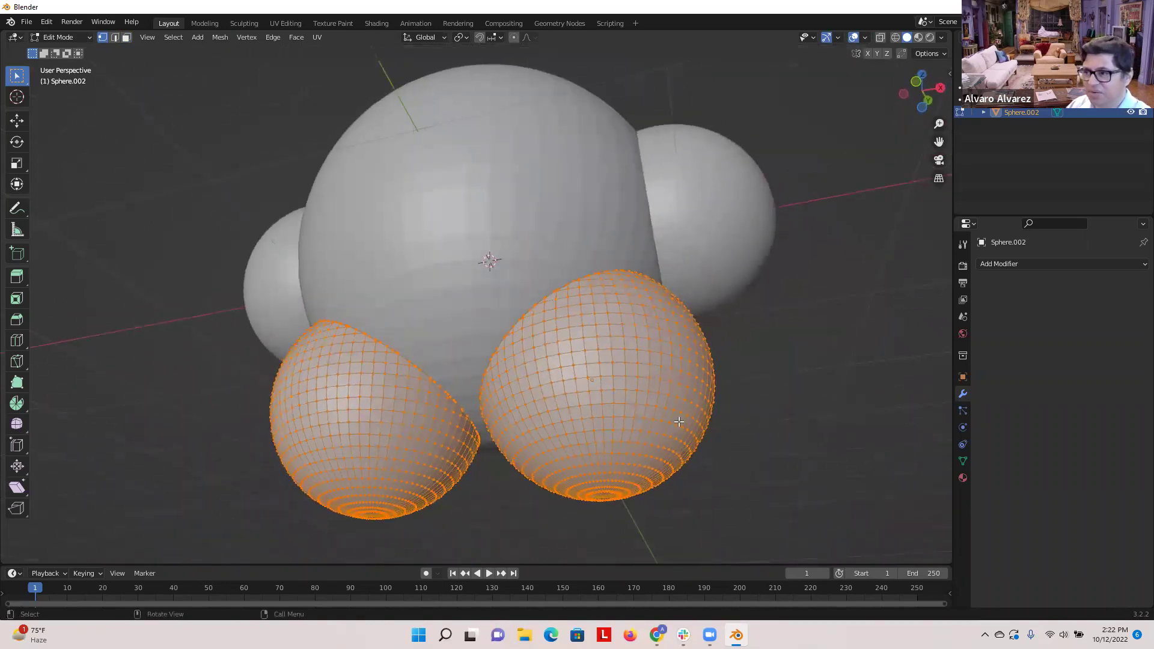
- Try moving the bottom pole vertex of one lower sphere with proportional editing off
left_click(514, 38)
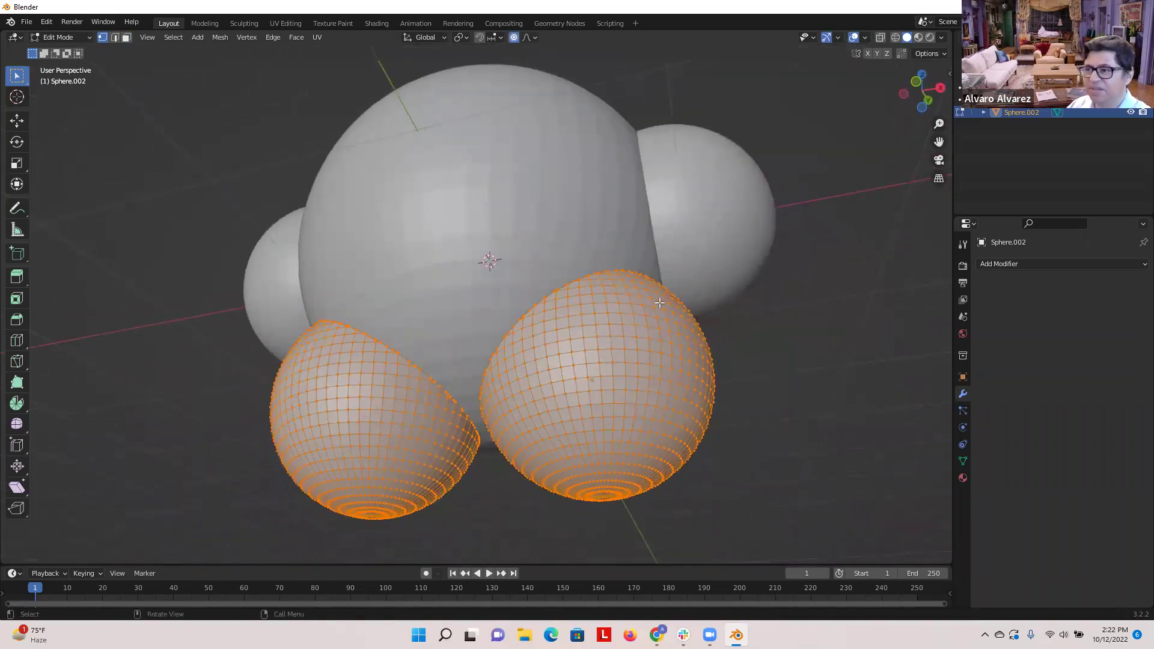
left_click(514, 38)
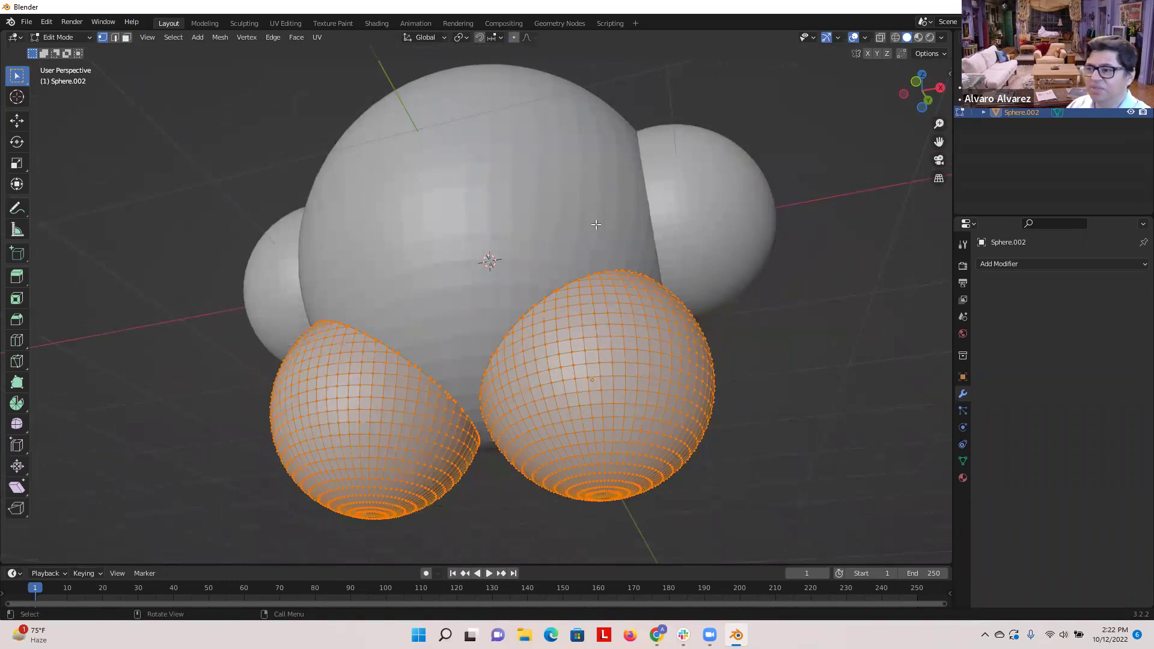
scroll(728, 459, "up", 2)
middle_click_drag(729, 464, 822, 450)
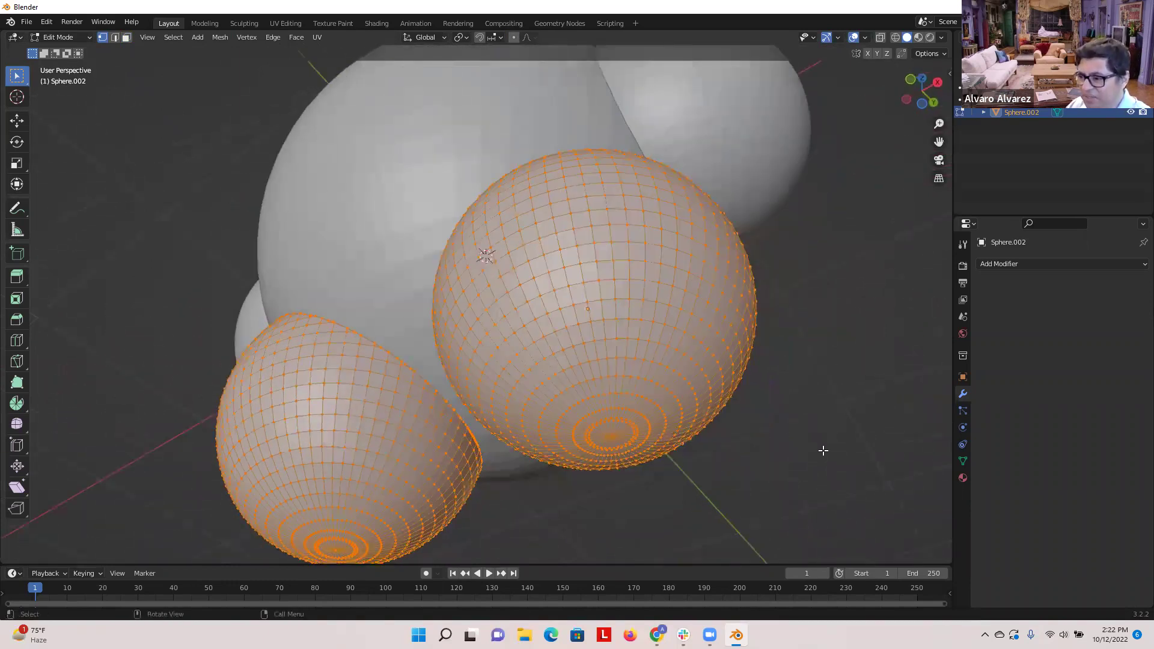
left_click(823, 451)
left_click(611, 436)
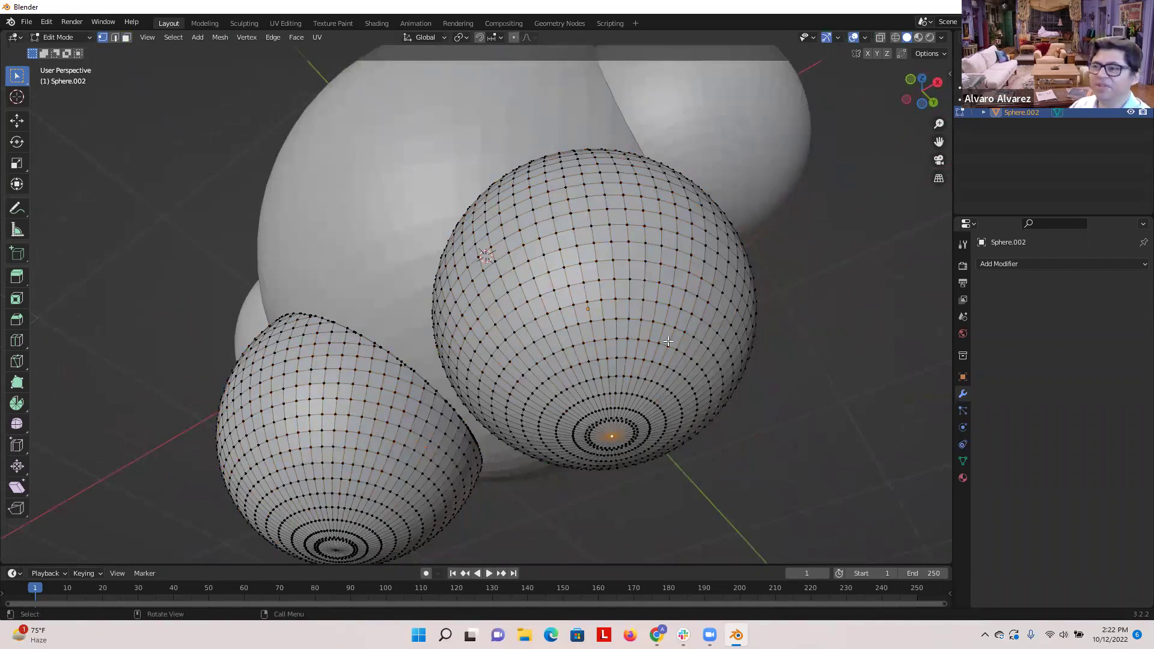
key("g")
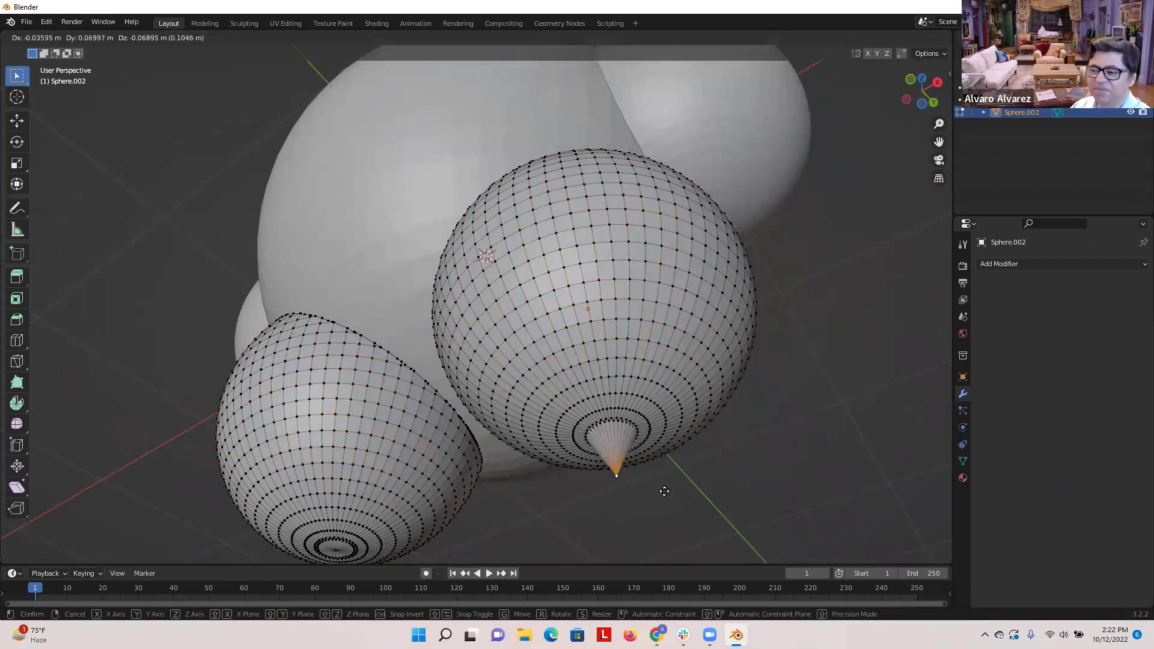
key("Escape")
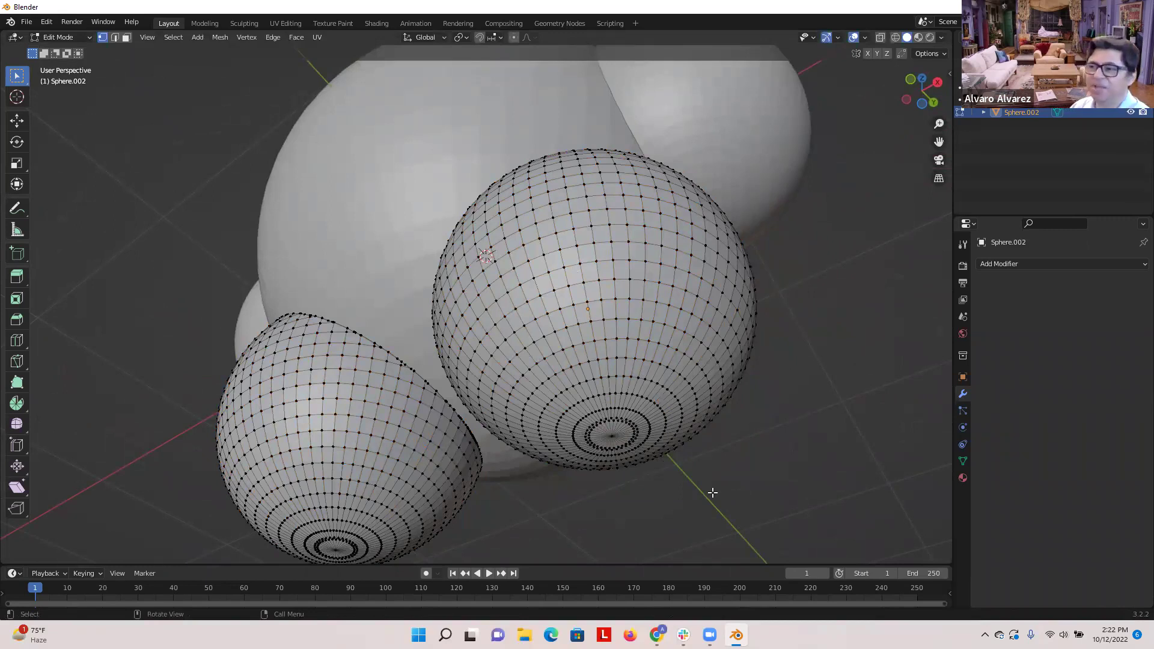
- Enable proportional editing and push the same sphere's bottom pole vertex inward about 0.12 m, using Smooth falloff with a size of about 0.91 m
left_click(533, 37)
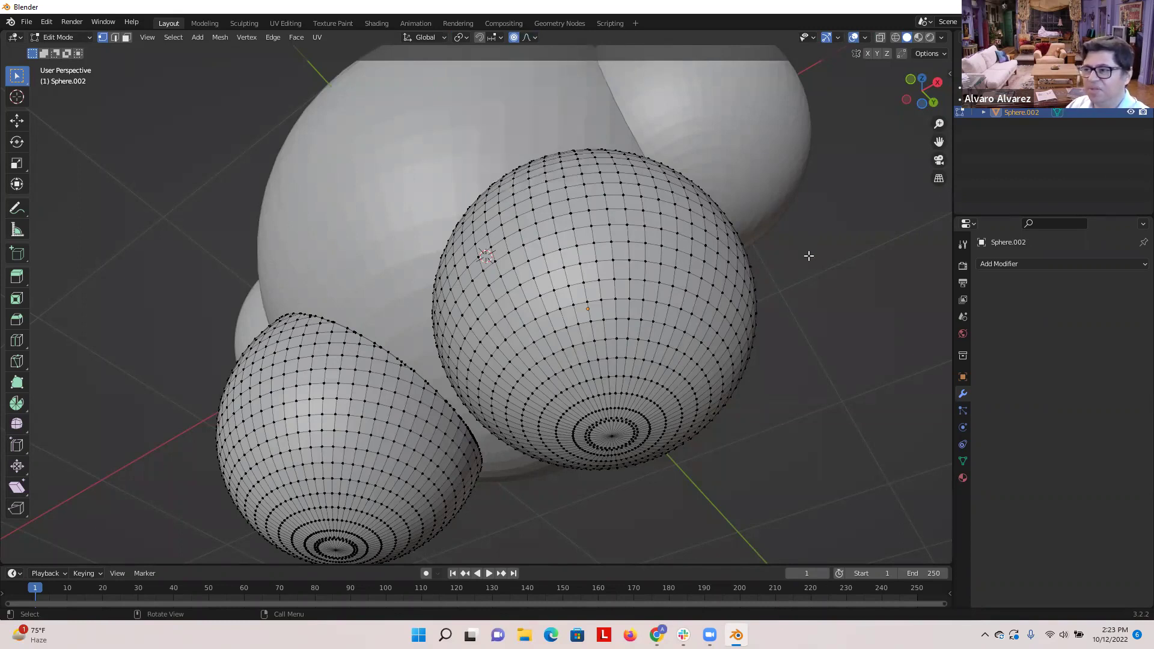
left_click(611, 433)
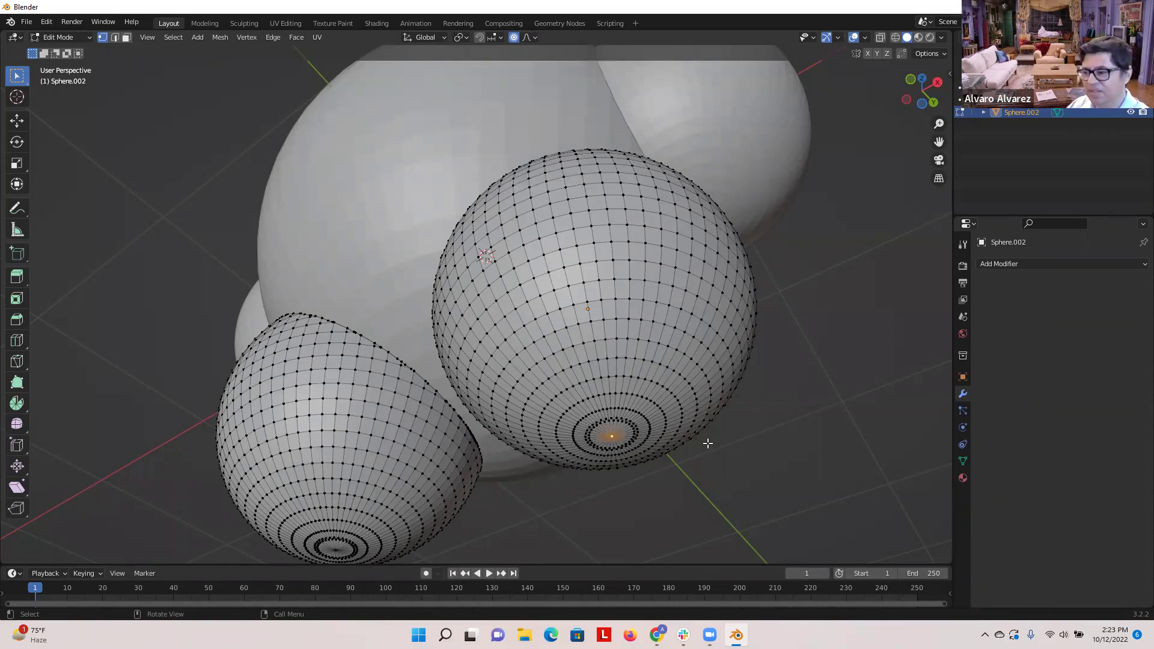
middle_click_drag(737, 431, 735, 445)
key("g")
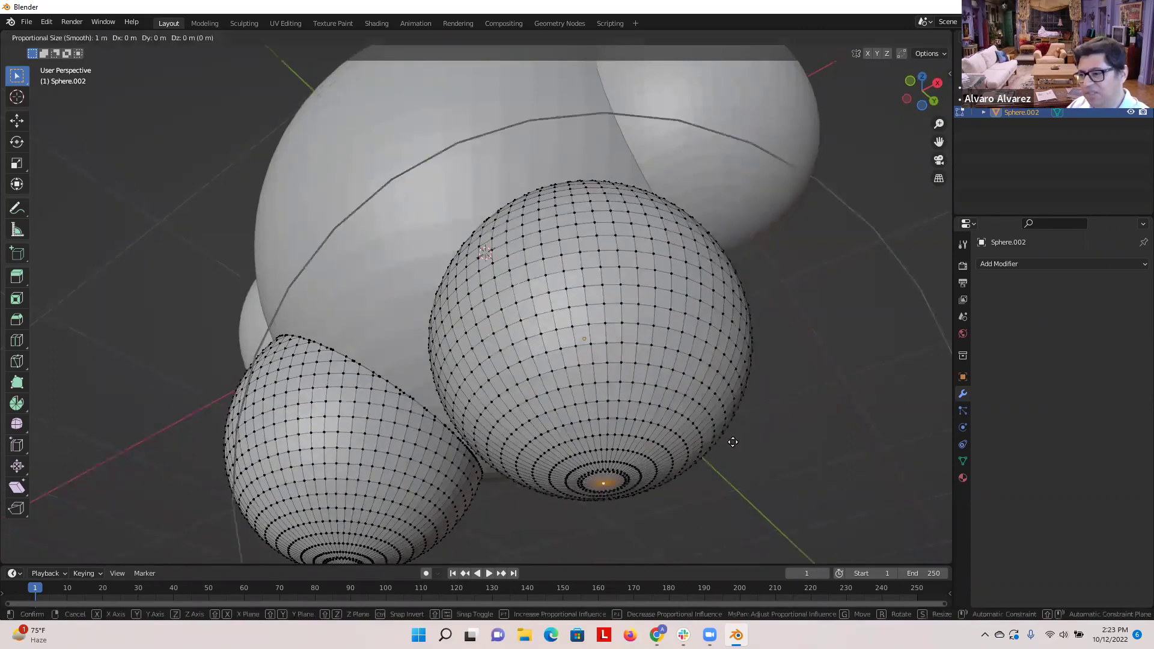
scroll(732, 440, "up", 6)
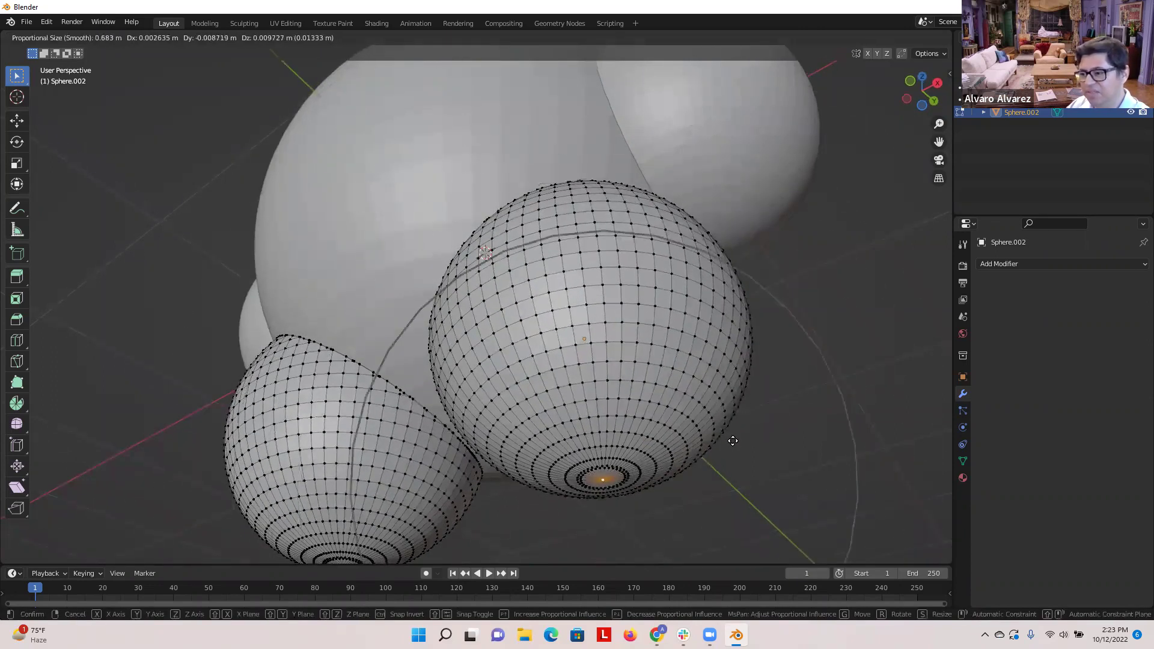
scroll(732, 441, "up", 5)
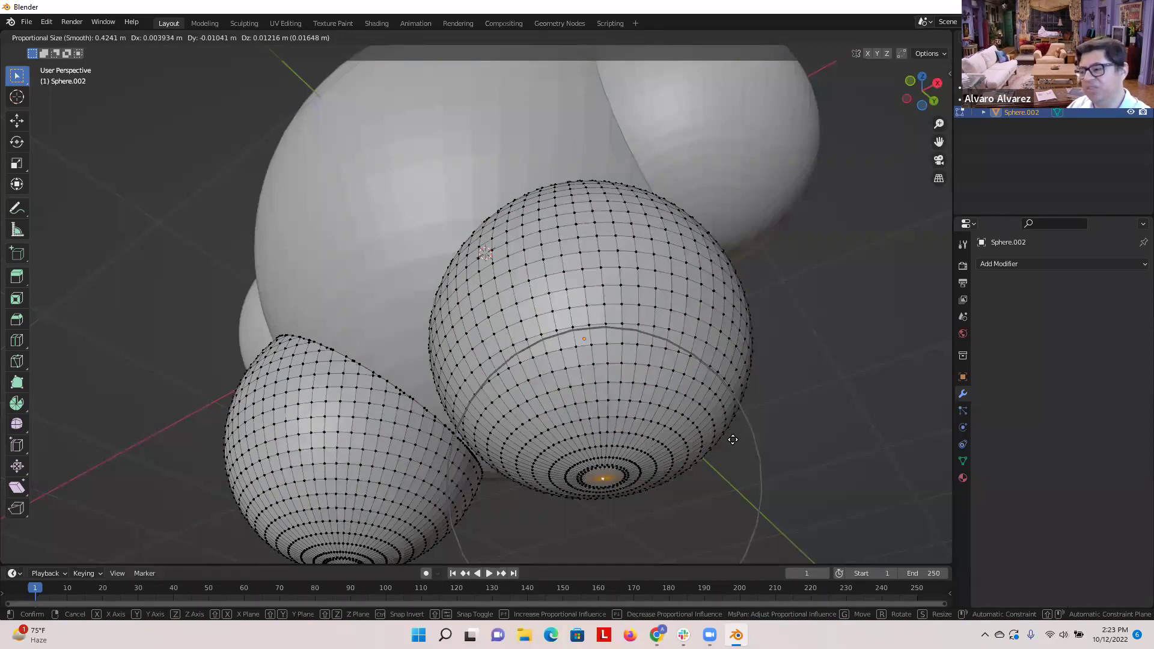
scroll(733, 439, "up", 2)
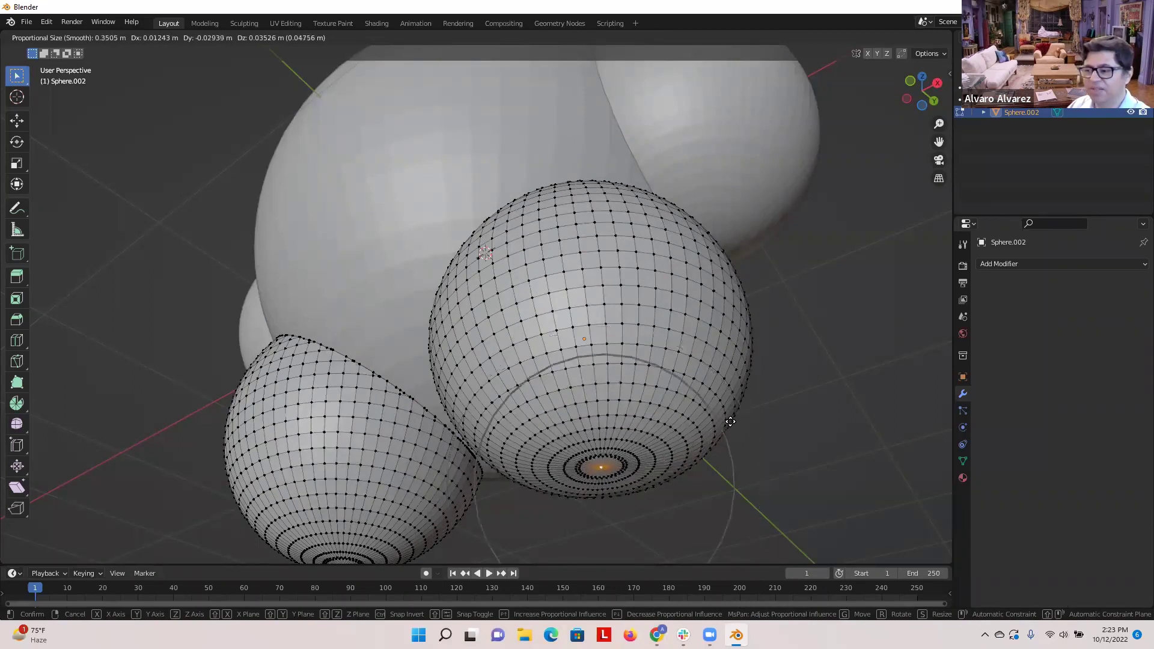
scroll(730, 430, "down", 2)
scroll(730, 430, "down", 5)
scroll(732, 413, "down", 2)
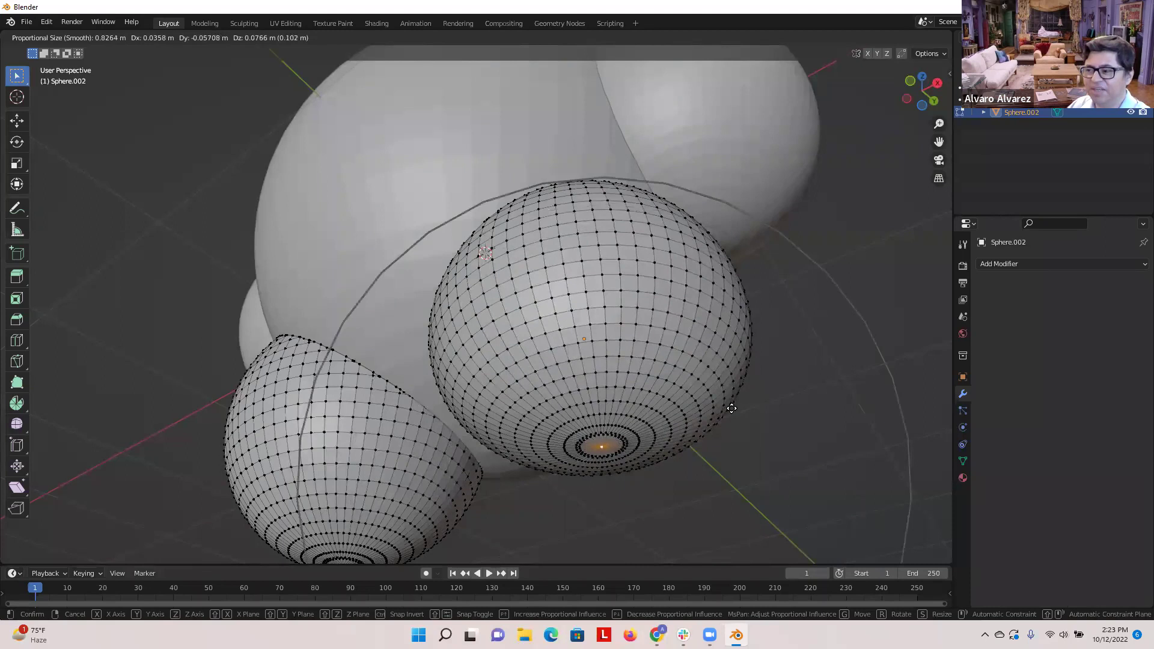
scroll(729, 407, "down", 1)
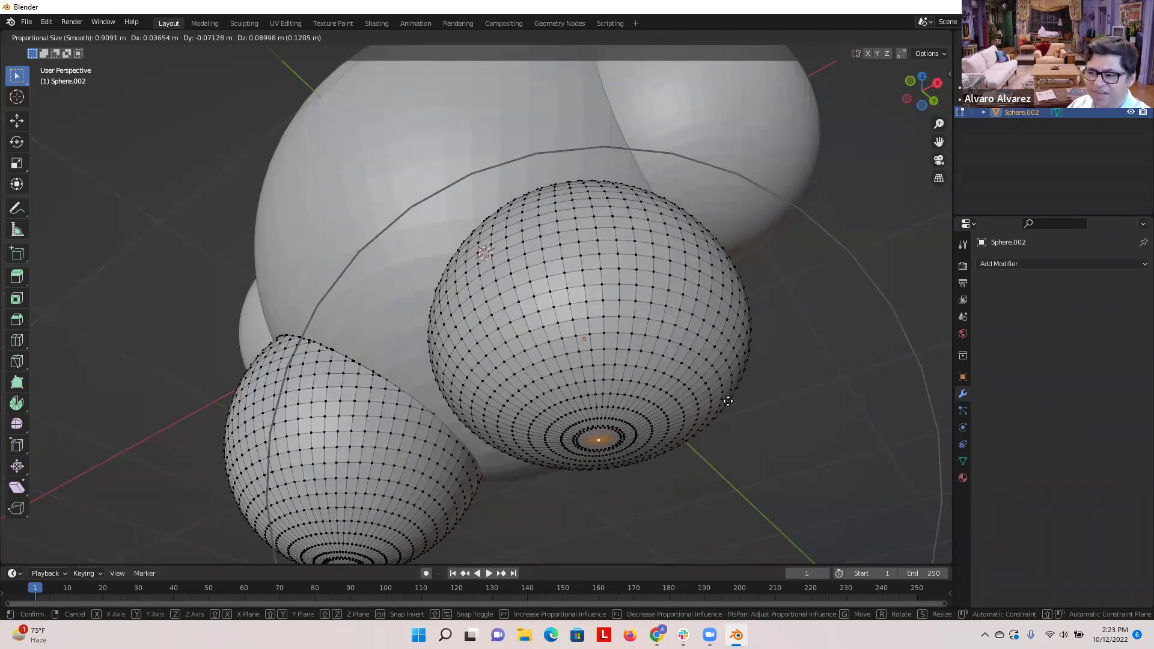
left_click(728, 401)
left_click(758, 462)
- Push the other lower sphere's bottom pole vertex inward with the same proportional falloff to flatten its underside
middle_click_drag(758, 462, 349, 450)
left_click(336, 461)
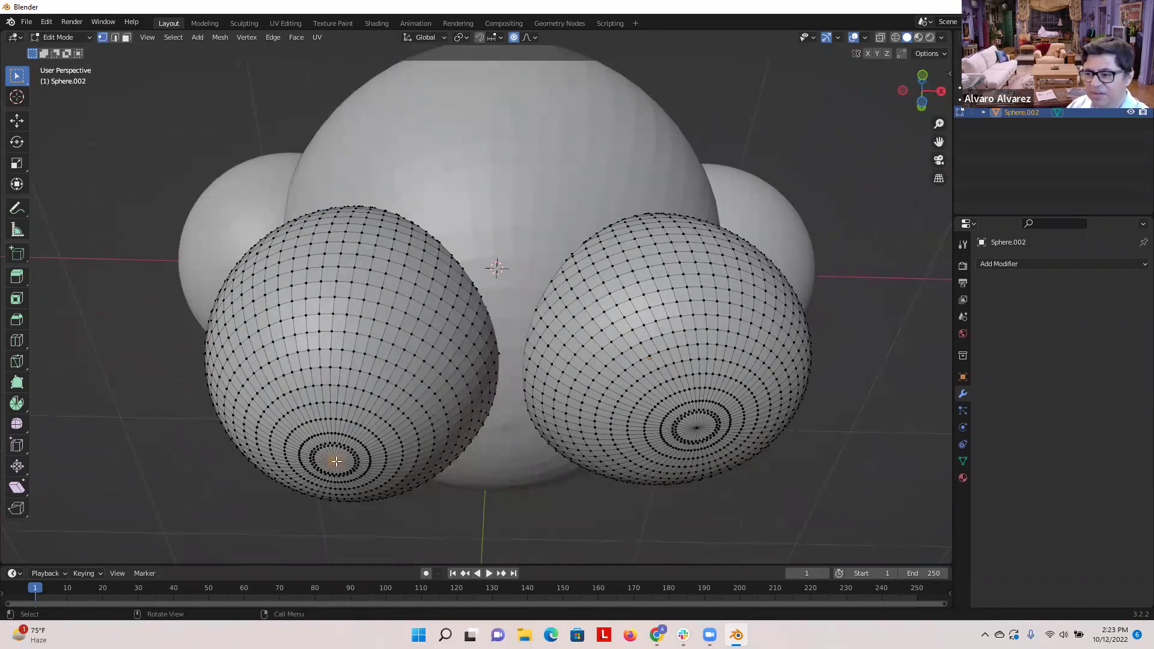
key("g")
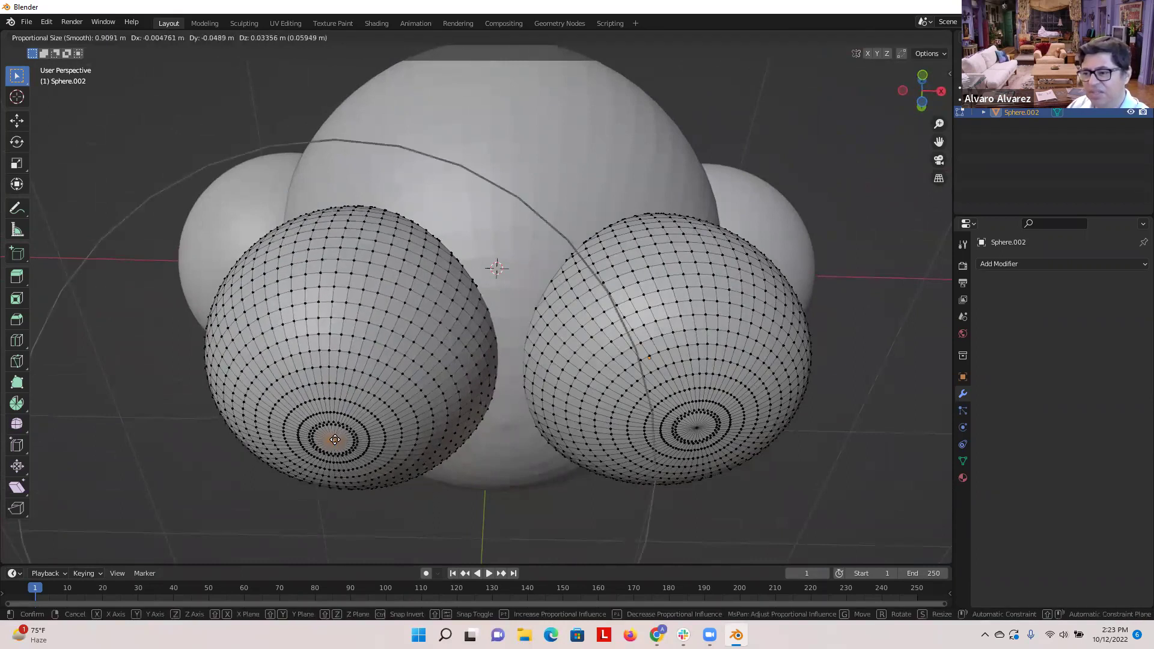
left_click(335, 427)
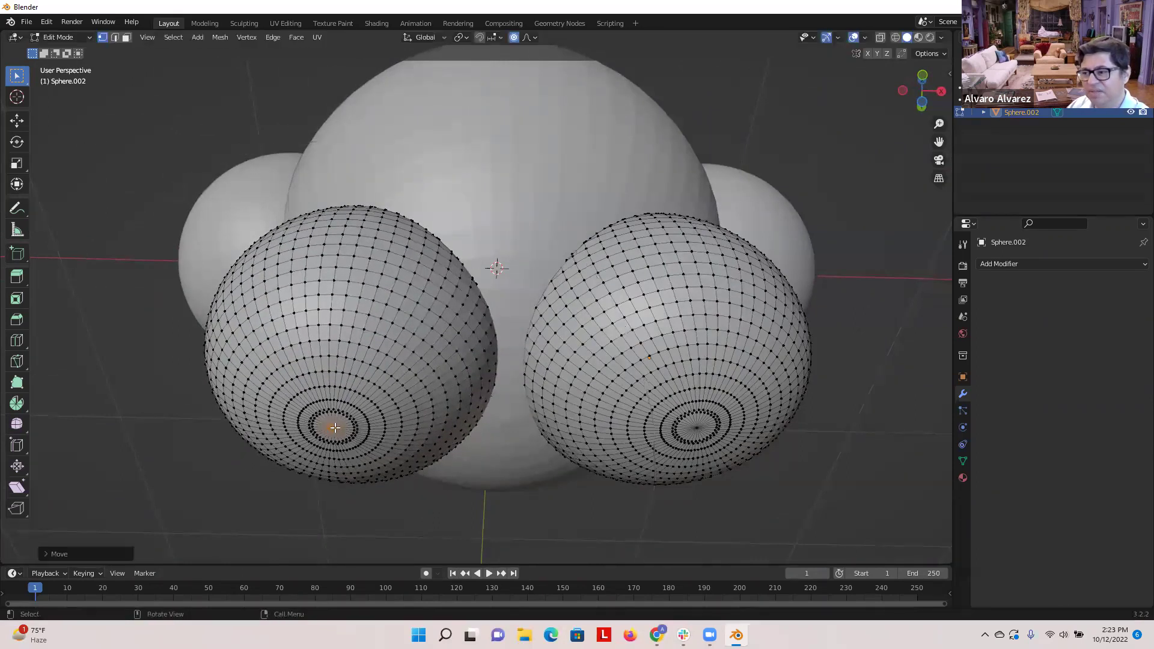
- Clear the vertex selection and examine the flattened undersides of both lower spheres from below and from the front
middle_click_drag(469, 478, 500, 514)
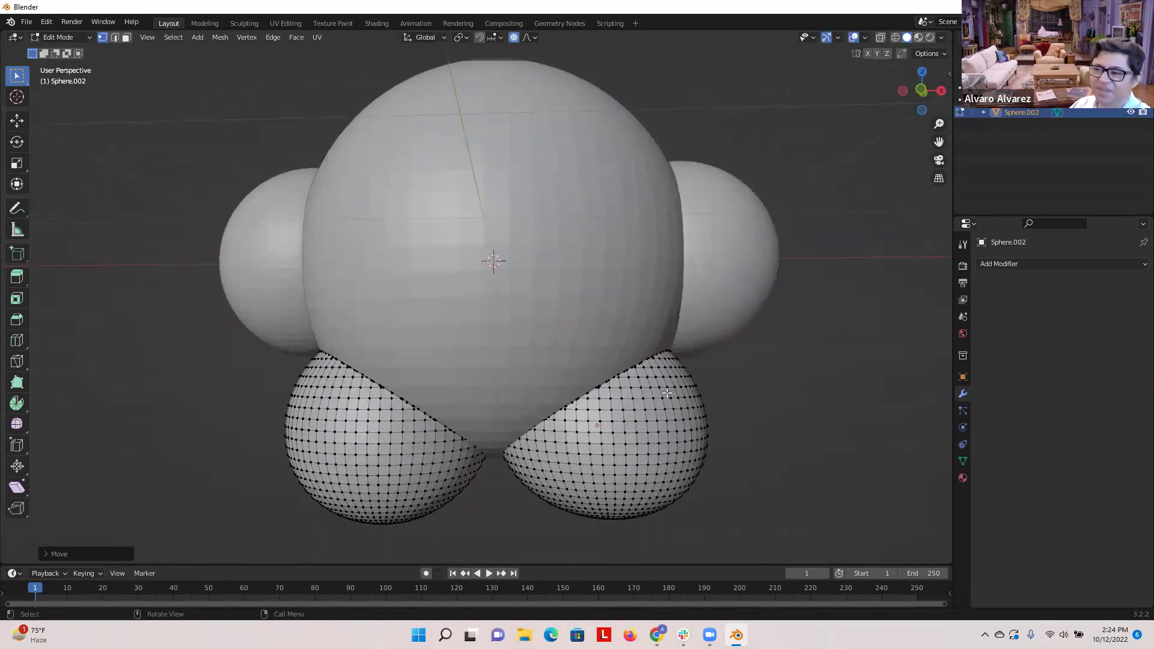
middle_click_drag(729, 433, 715, 380)
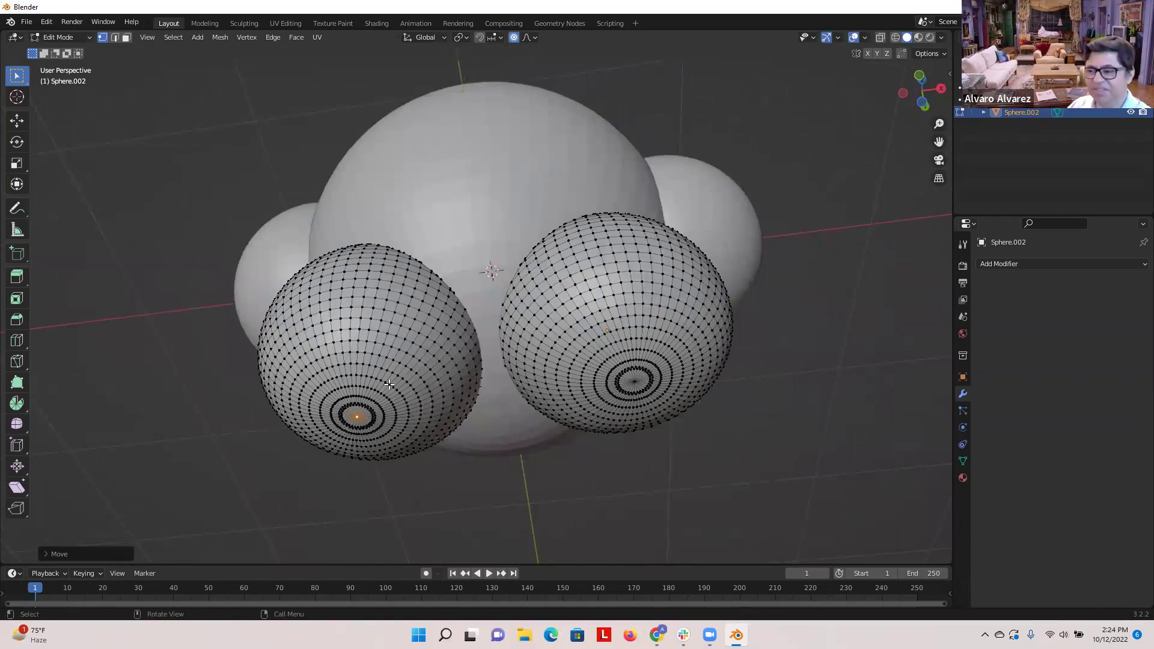
left_click(778, 391)
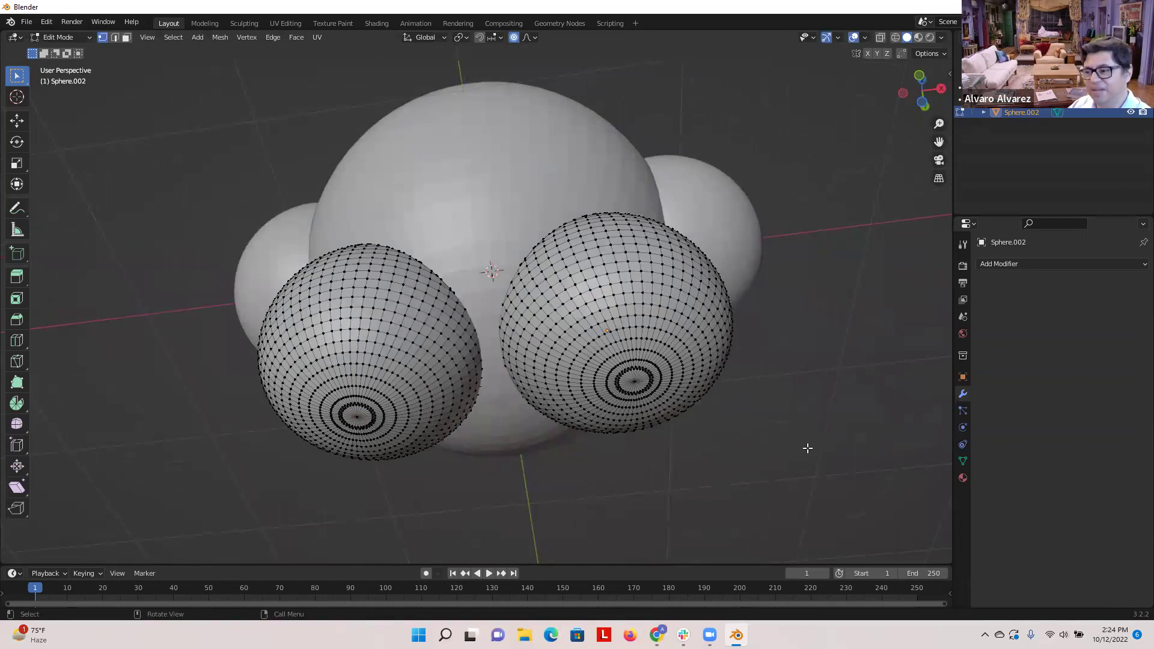
scroll(736, 376, "down", 3)
middle_click_drag(736, 371, 677, 404)
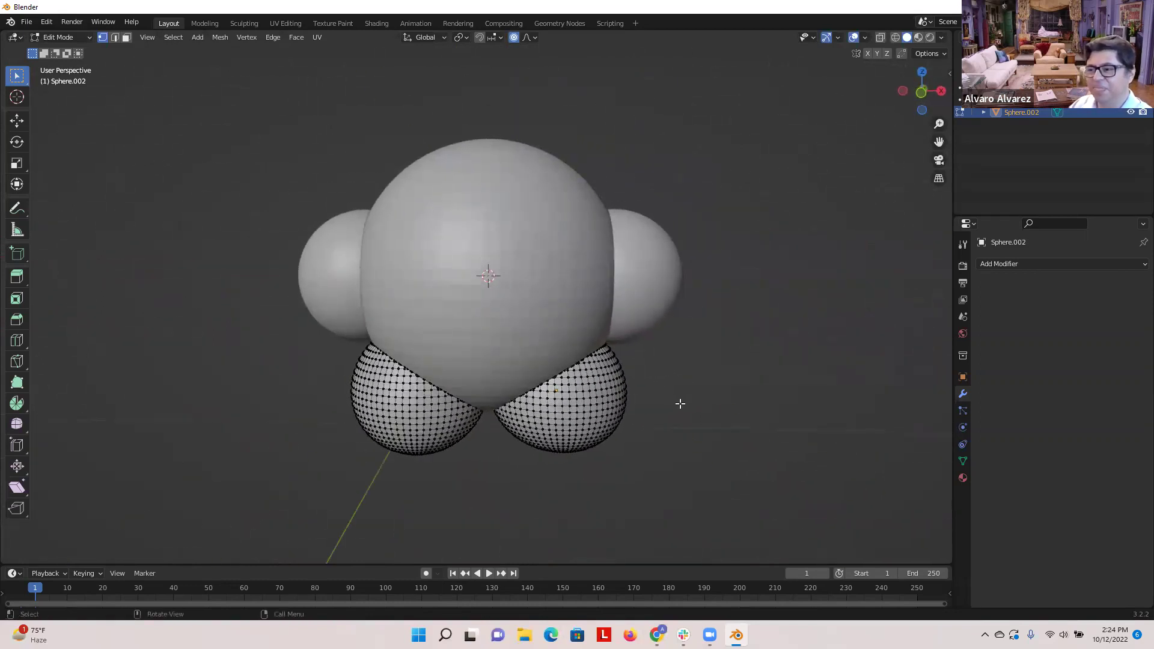
scroll(697, 402, "up", 2)
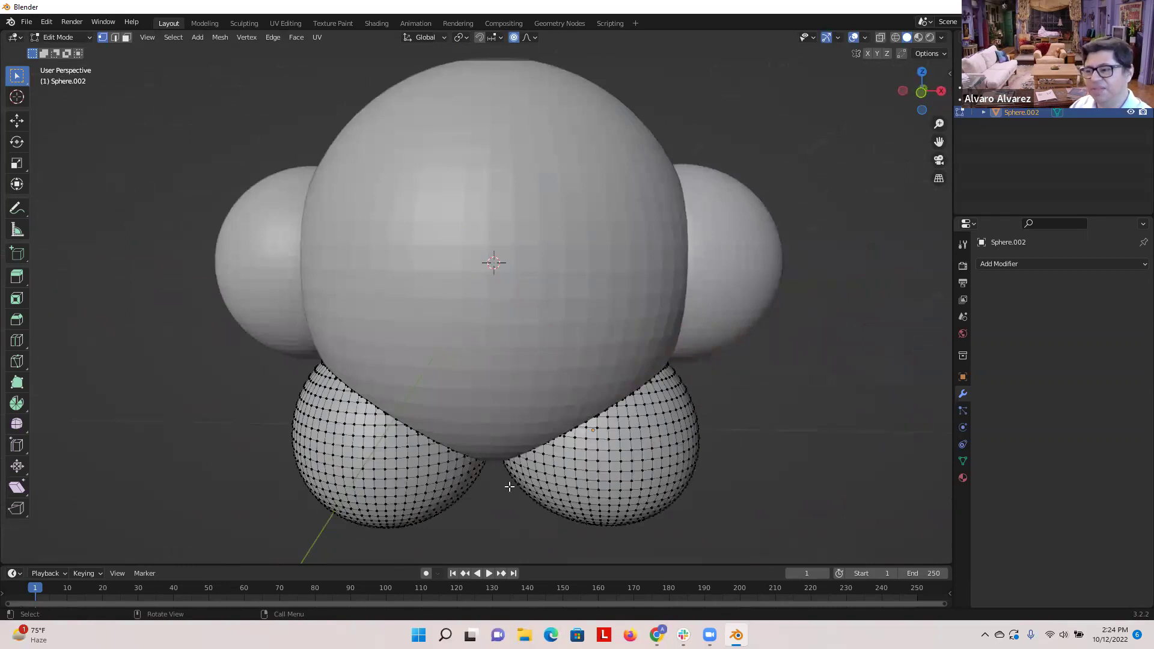
- Pull the front vertex of the foot on the +X side outward about 0.11 m, with a smaller Smooth proportional falloff of about 0.47 m
middle_click_drag(691, 455, 661, 435)
left_click(498, 412)
middle_click_drag(721, 459, 673, 463)
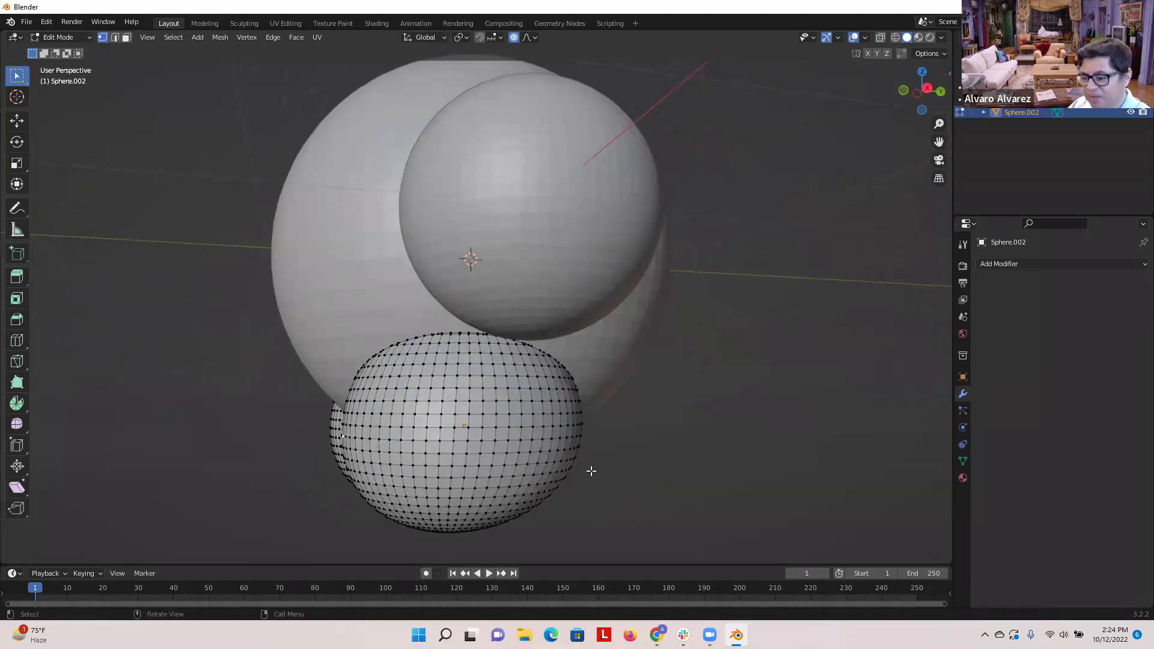
key("g")
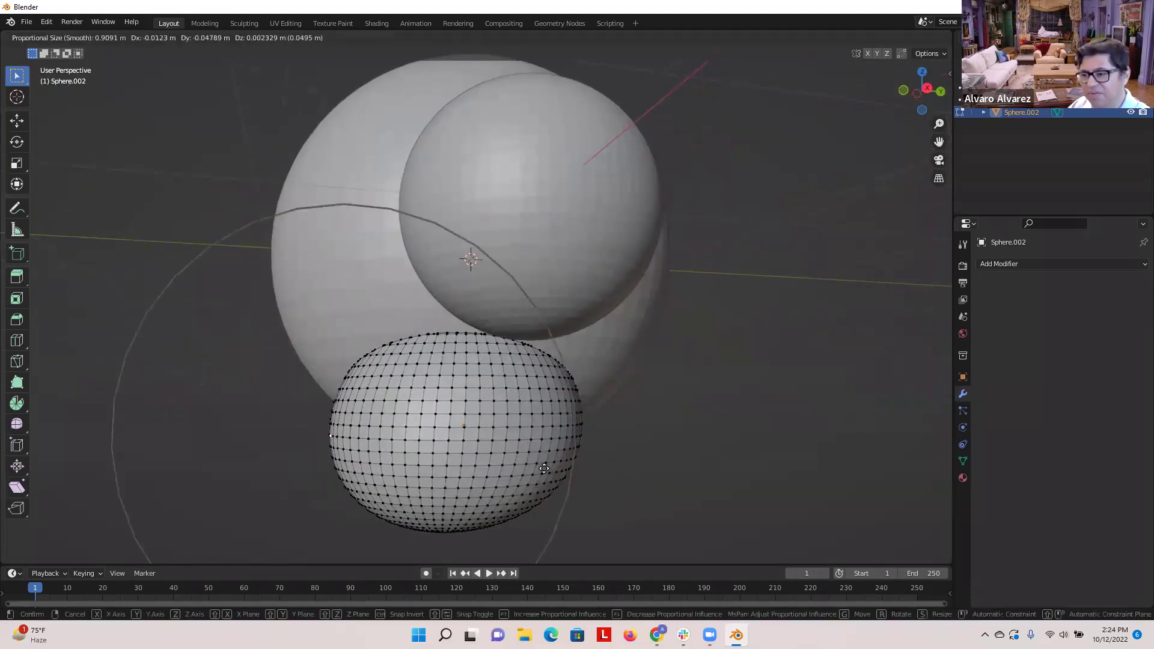
scroll(541, 468, "up", 2)
scroll(541, 469, "up", 6)
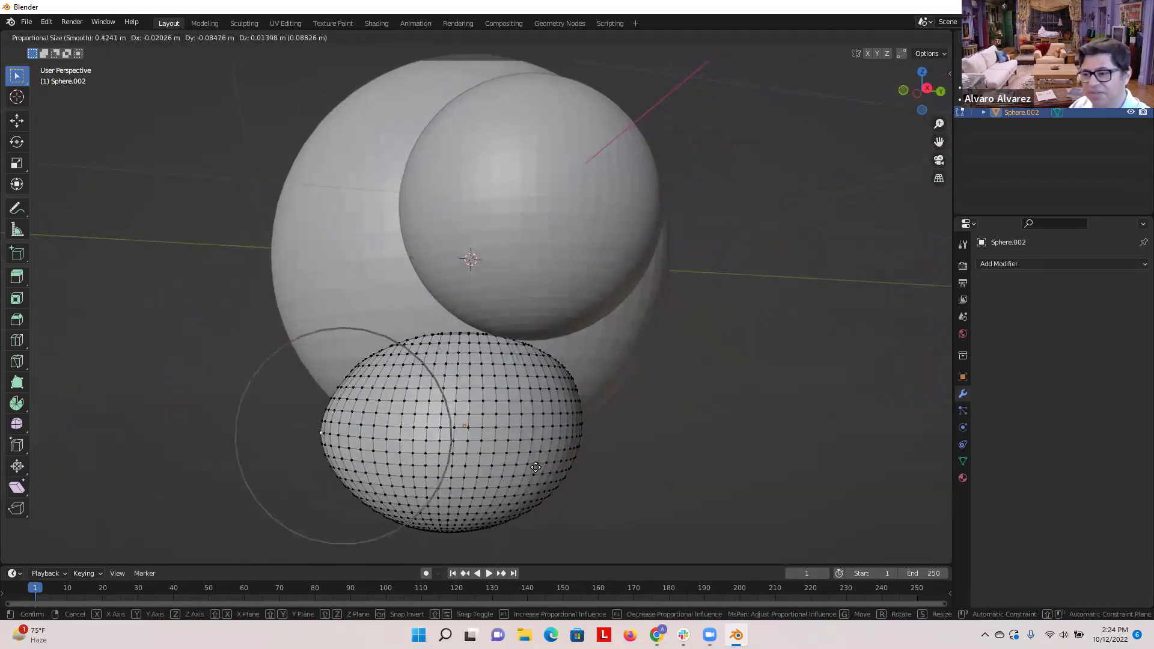
scroll(533, 472, "up", 1)
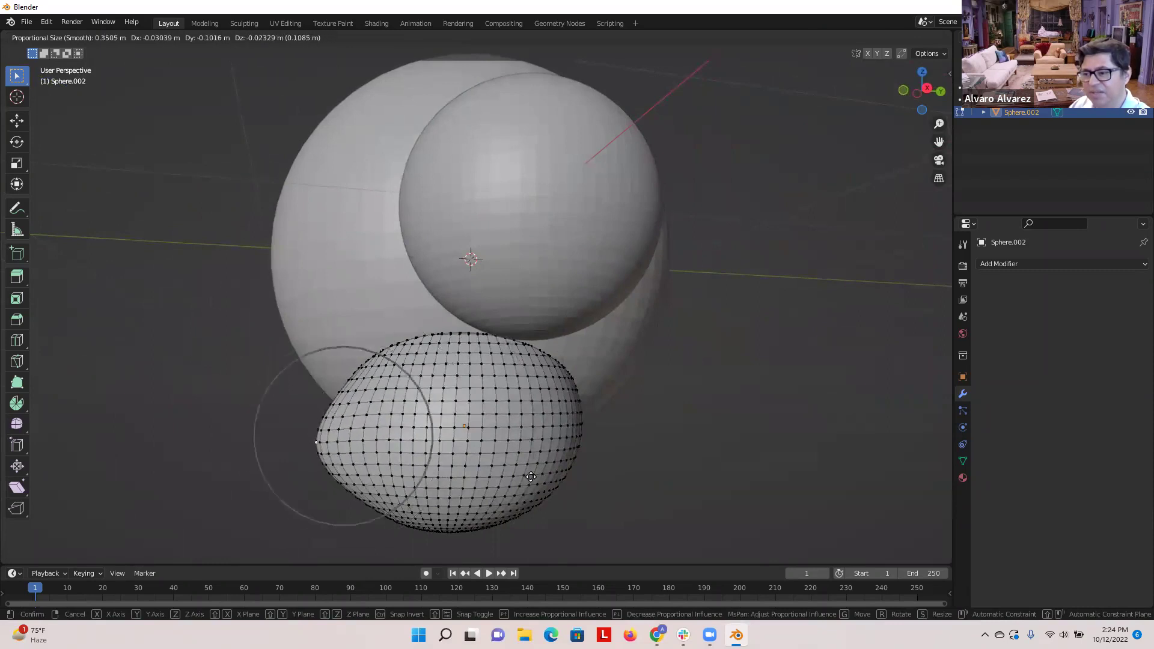
scroll(530, 477, "down", 2)
left_click(530, 476)
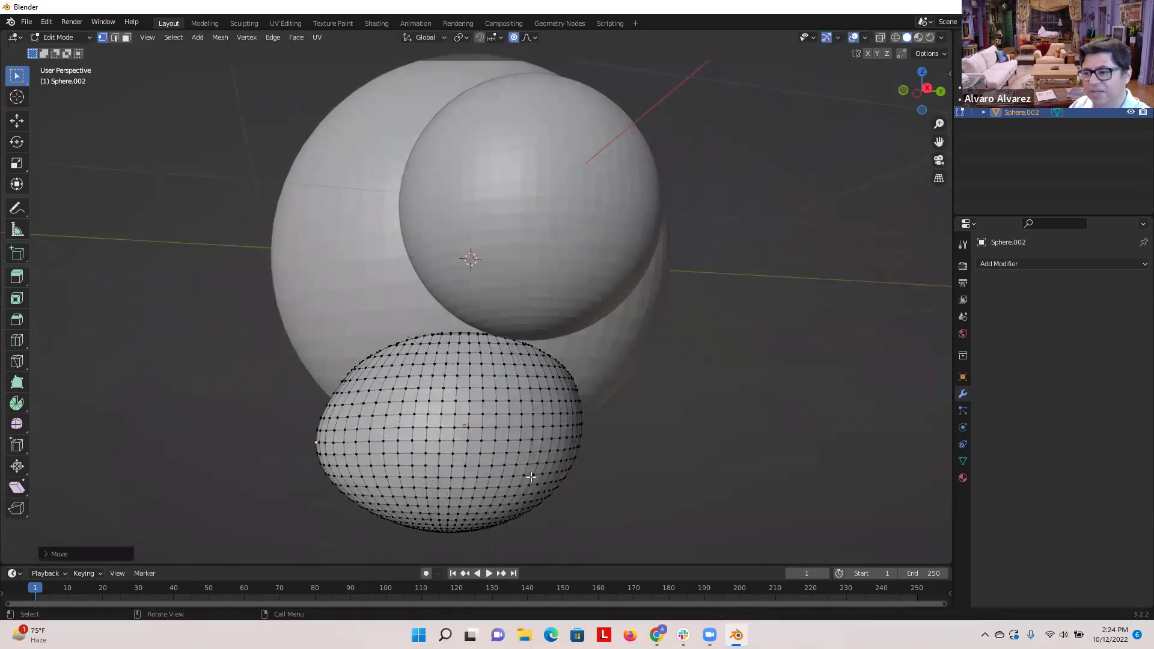
- Pull the front vertex of the -X foot outward about 0.15 m, with a Smooth proportional size of about 0.47 m
mouse_move(588, 479)
middle_mouse_down()
mouse_move(819, 477)
mouse_move(760, 484)
mouse_move(469, 460)
mouse_move(481, 472)
mouse_move(586, 467)
middle_mouse_up()
key("g")
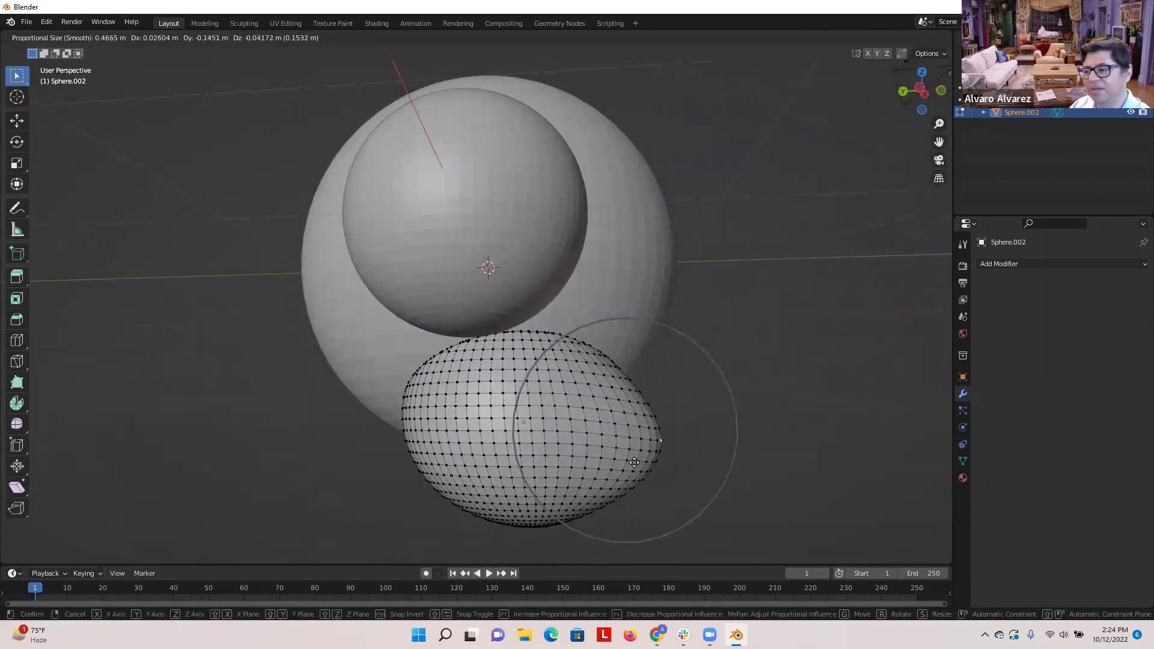
left_click(634, 462)
middle_click_drag(694, 492, 436, 513)
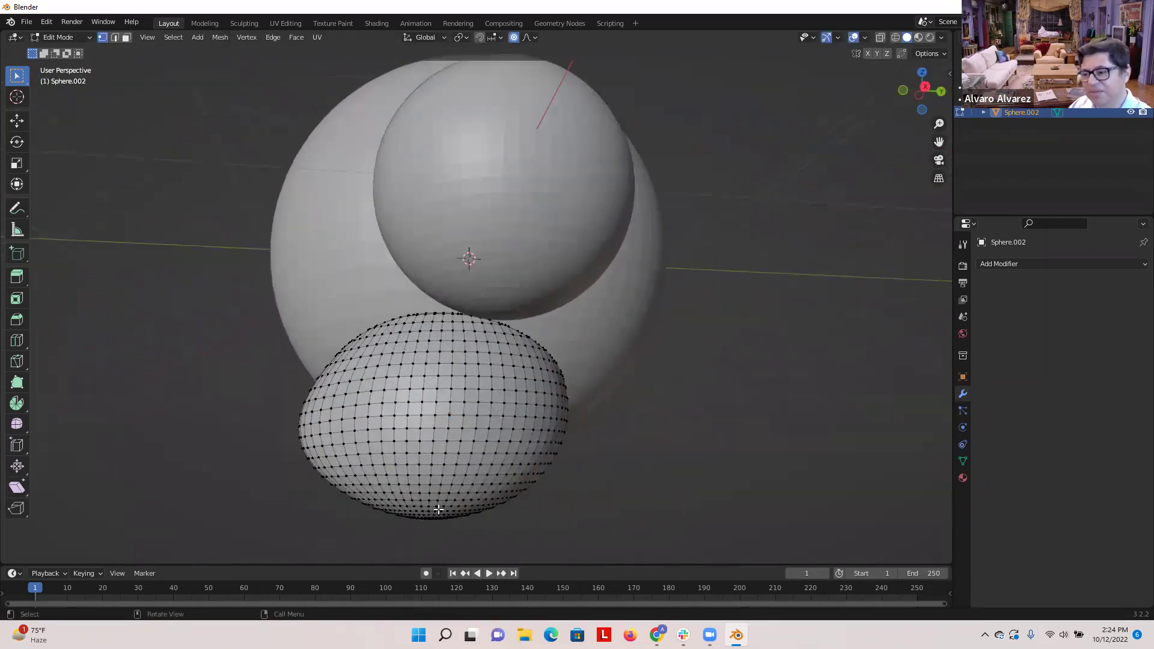
middle_click_drag(201, 445, 385, 391)
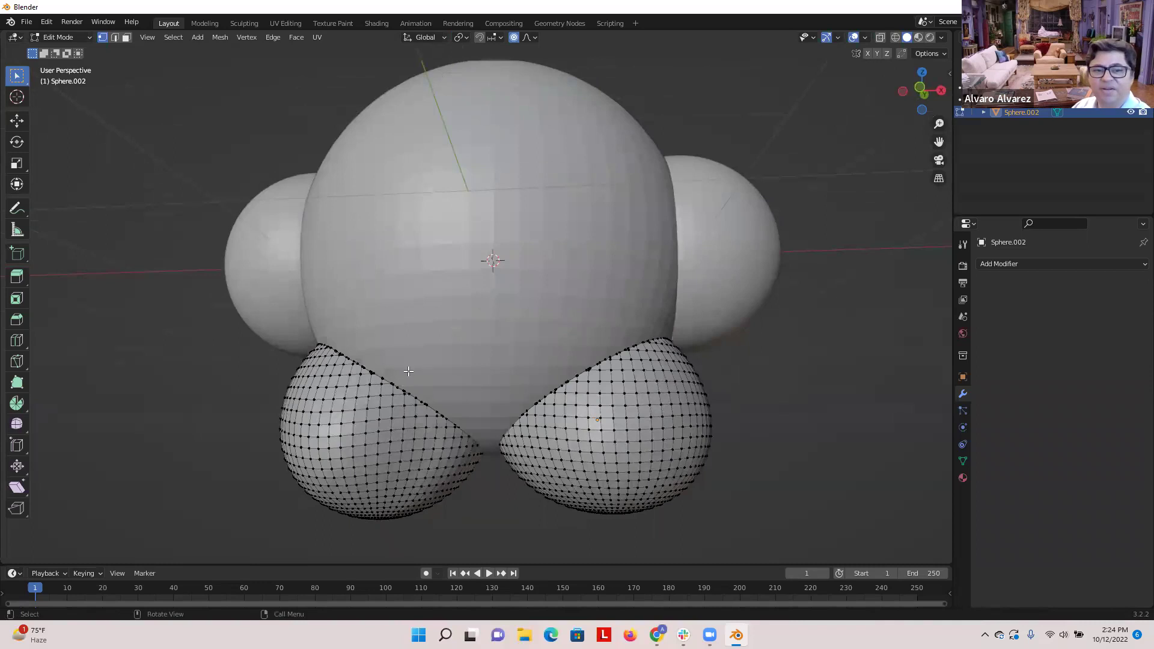
- Push the +X foot's bottom pole vertex upward about 0.08 m, using Smooth proportional editing with a size of about 0.51 m
scroll(349, 383, "up", 3)
scroll(349, 382, "down", 3)
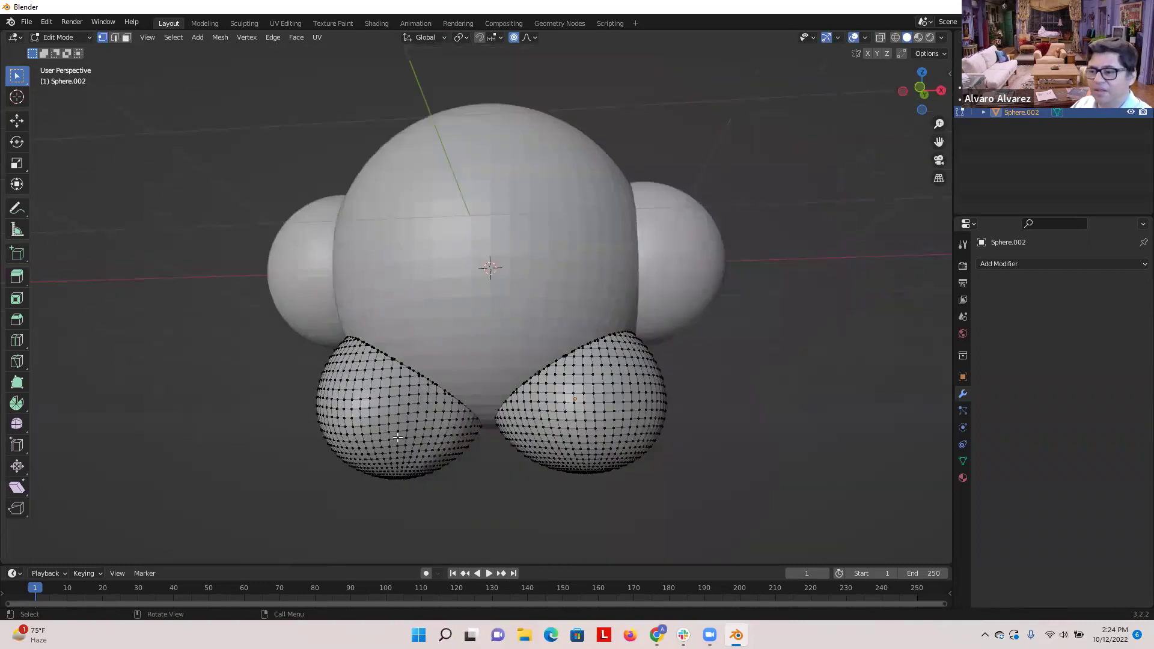
middle_click_drag(476, 459, 443, 381)
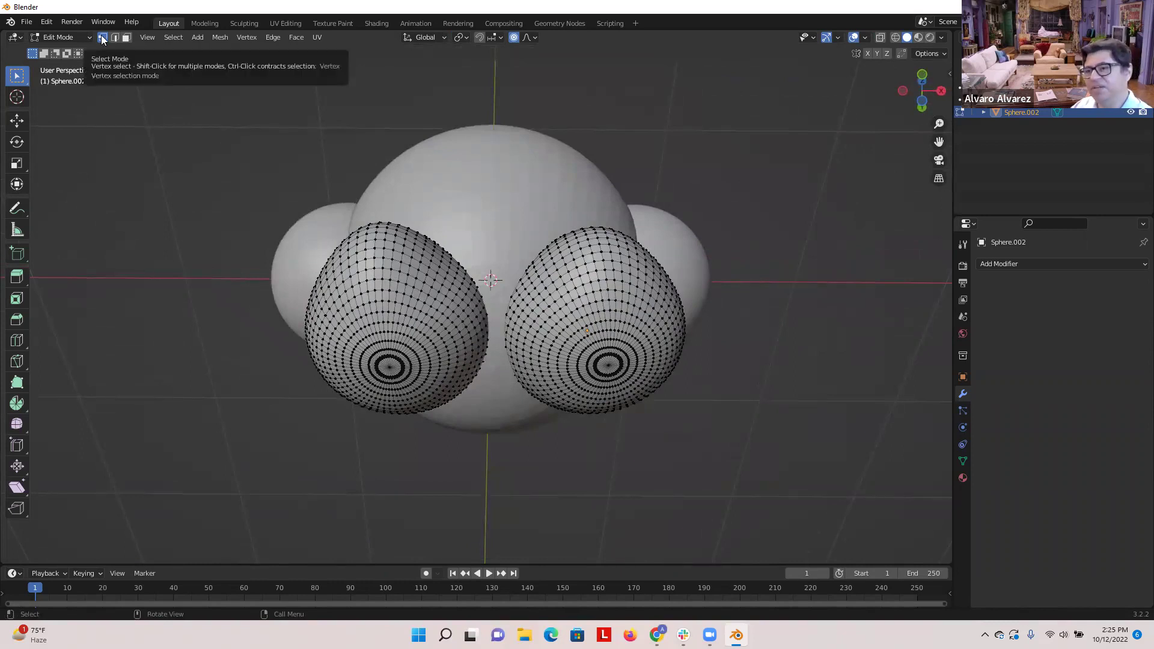
scroll(583, 442, "up", 3)
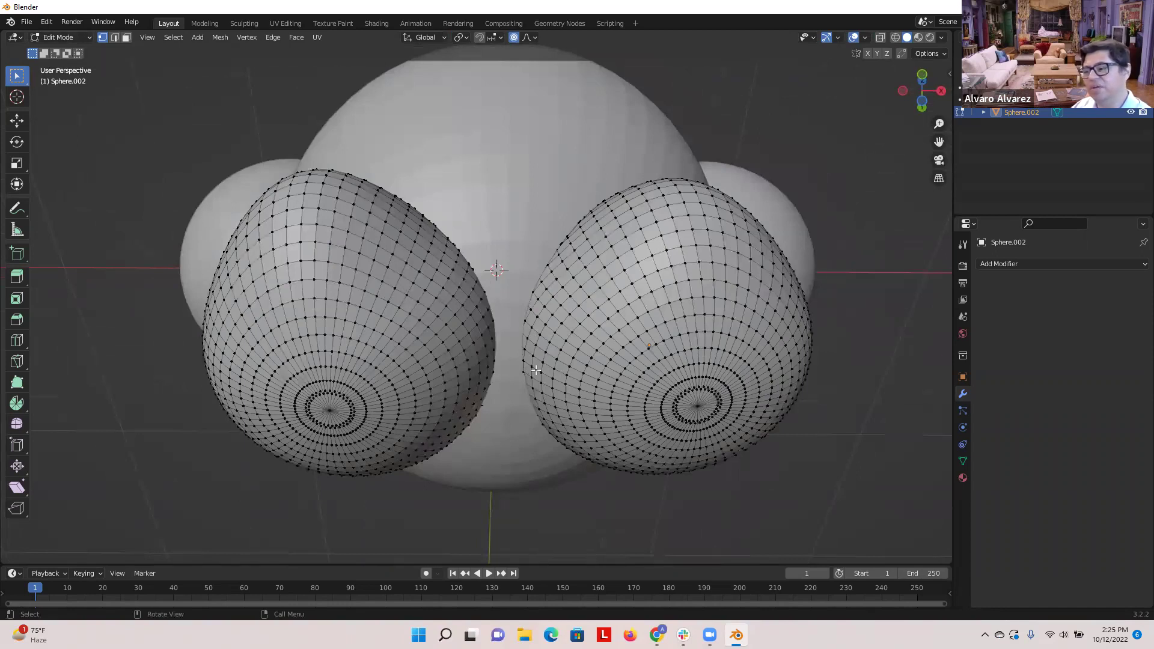
left_click(698, 408)
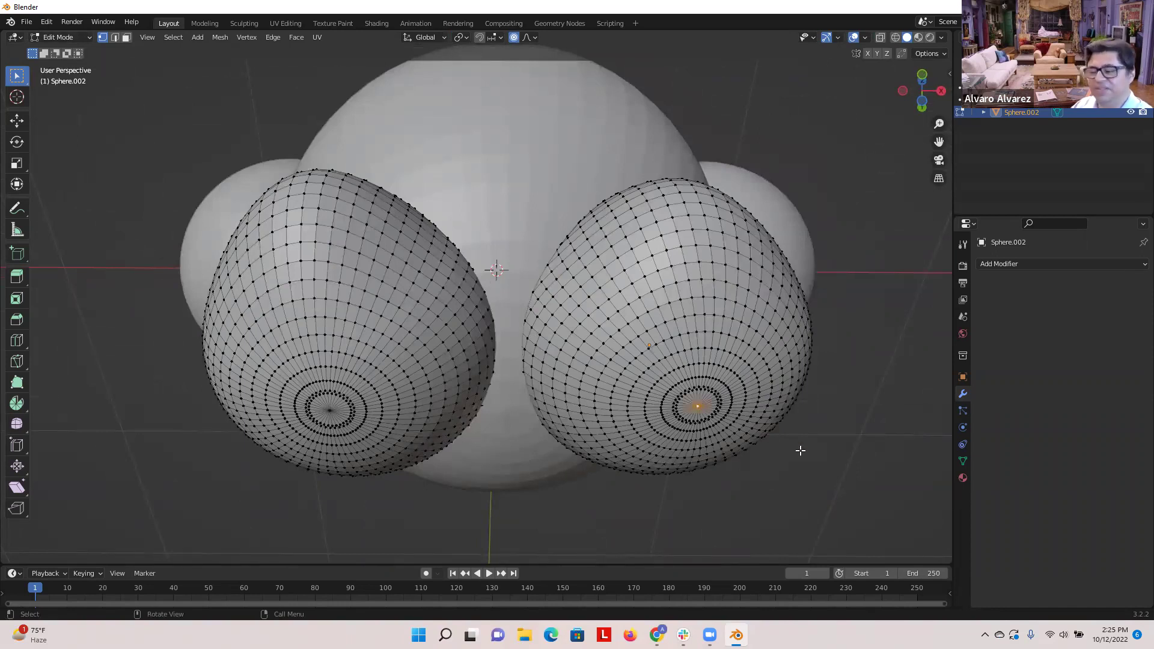
middle_click_drag(804, 451, 772, 481)
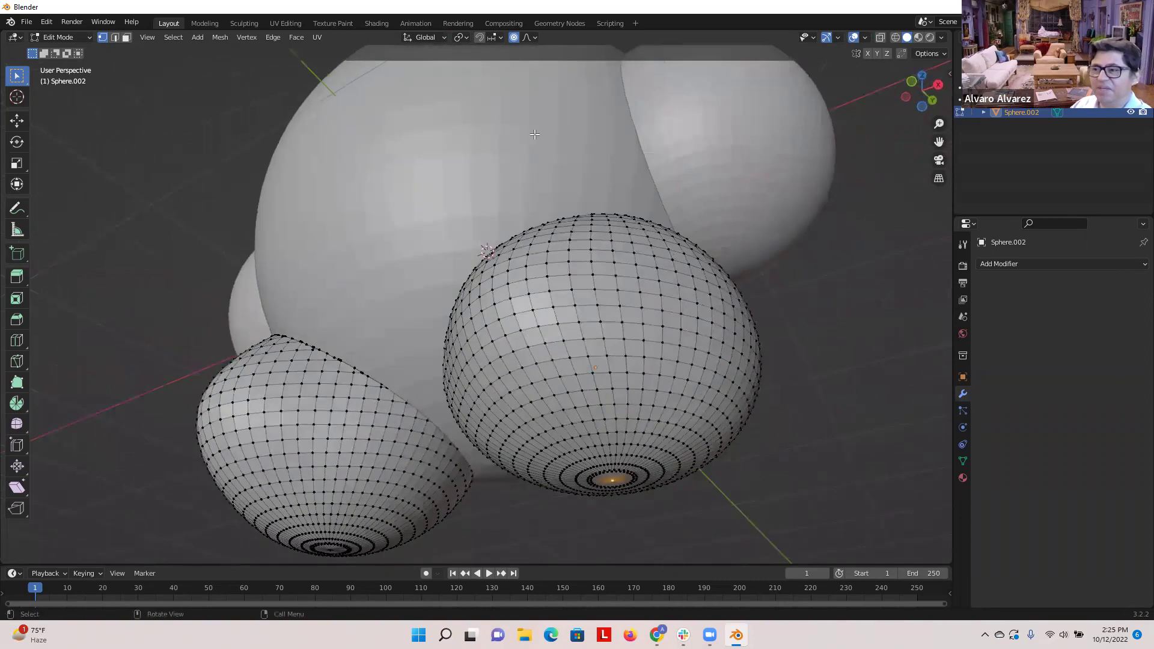
left_click(515, 37)
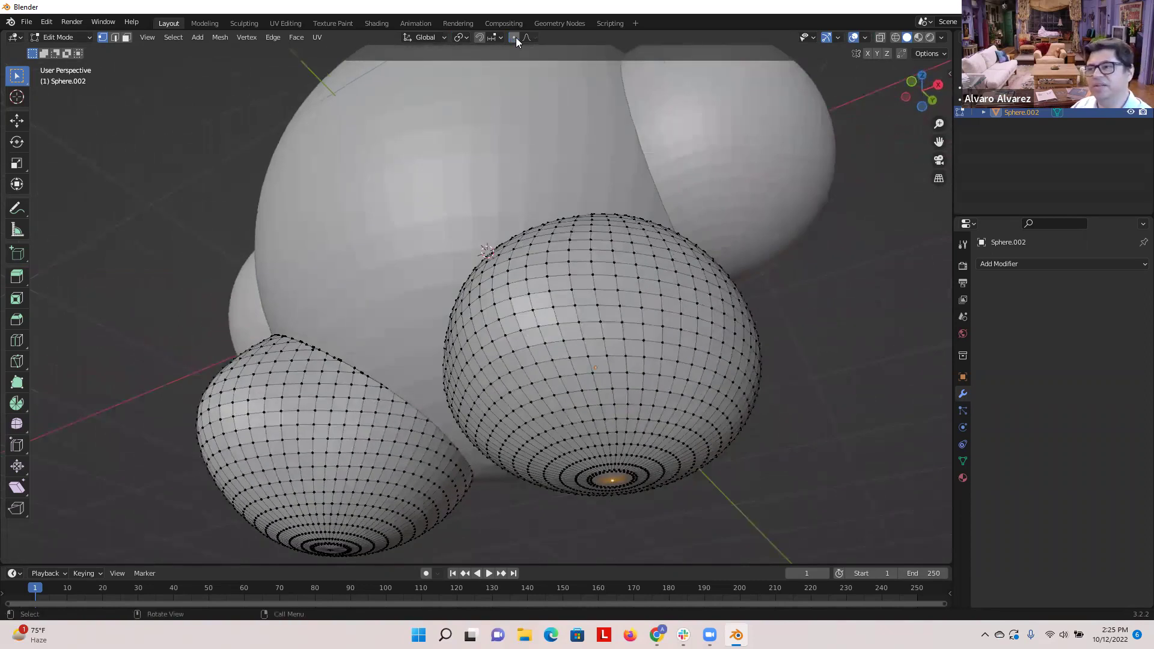
middle_click_drag(700, 505, 644, 531)
key("g")
scroll(646, 531, "down", 2)
scroll(646, 530, "down", 1)
scroll(646, 531, "up", 1)
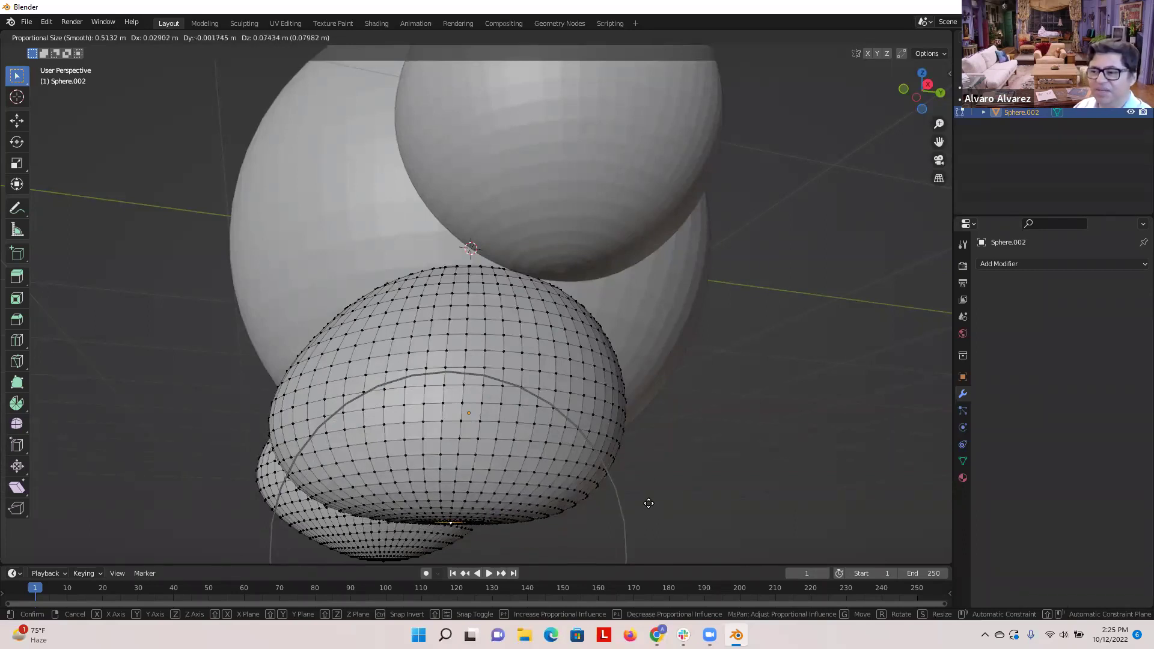
left_click(649, 503)
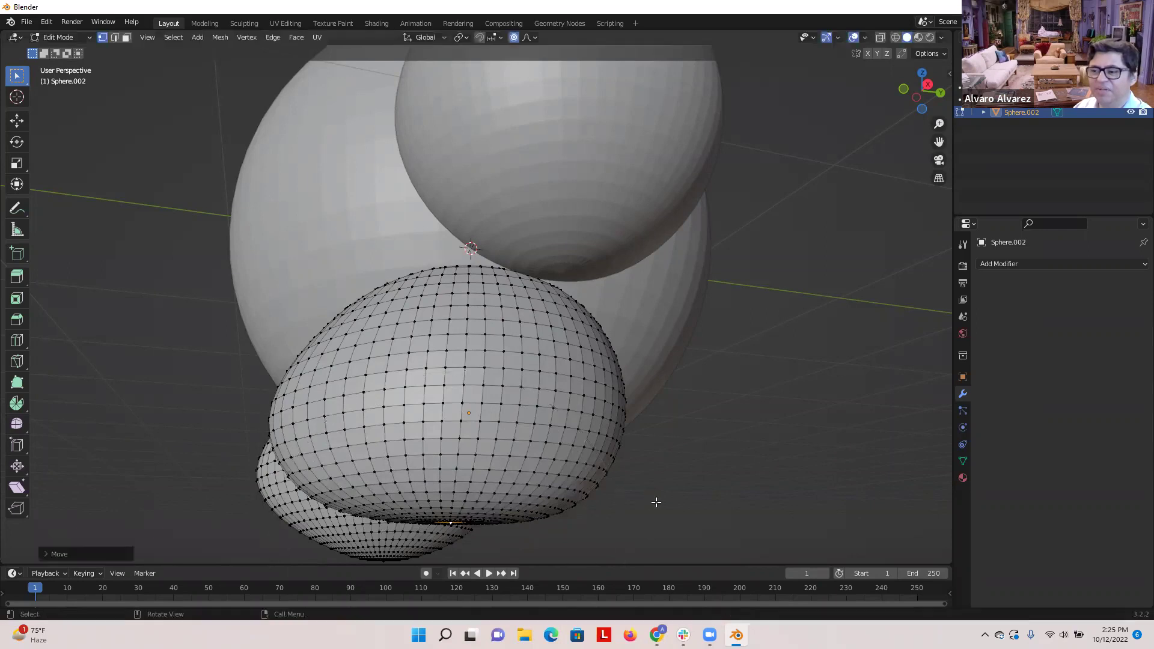
- Push the -X foot's bottom pole vertex upward about 0.11 m with a Smooth proportional size of about 0.51 m to flatten its sole
middle_click_drag(651, 507, 529, 464)
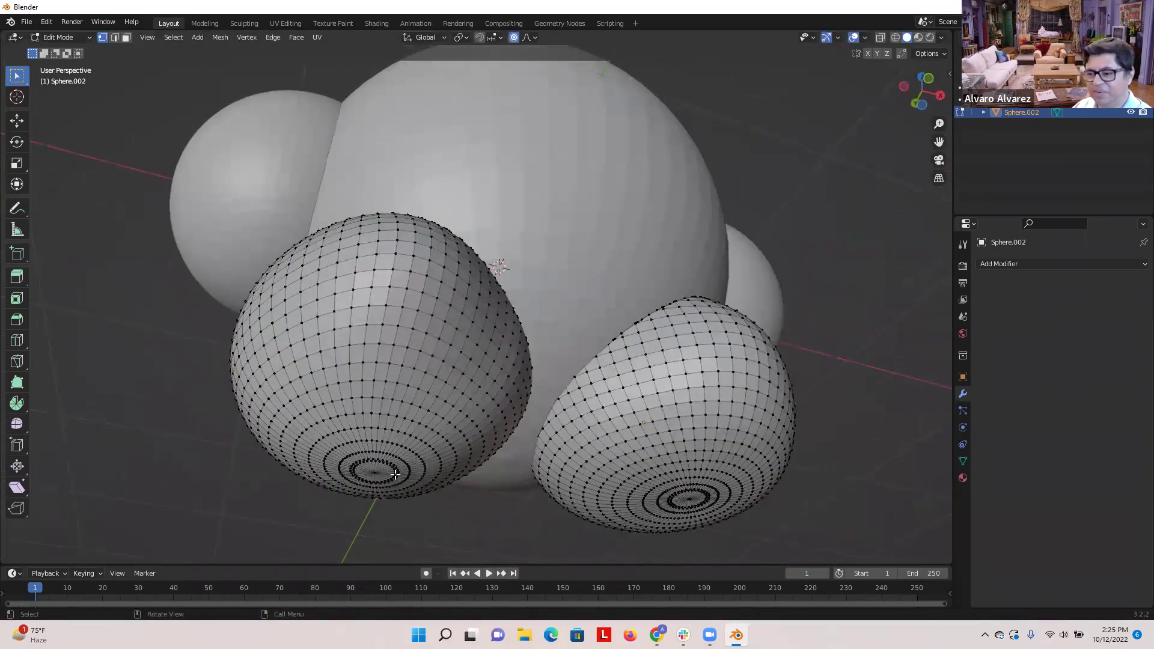
left_click(373, 471)
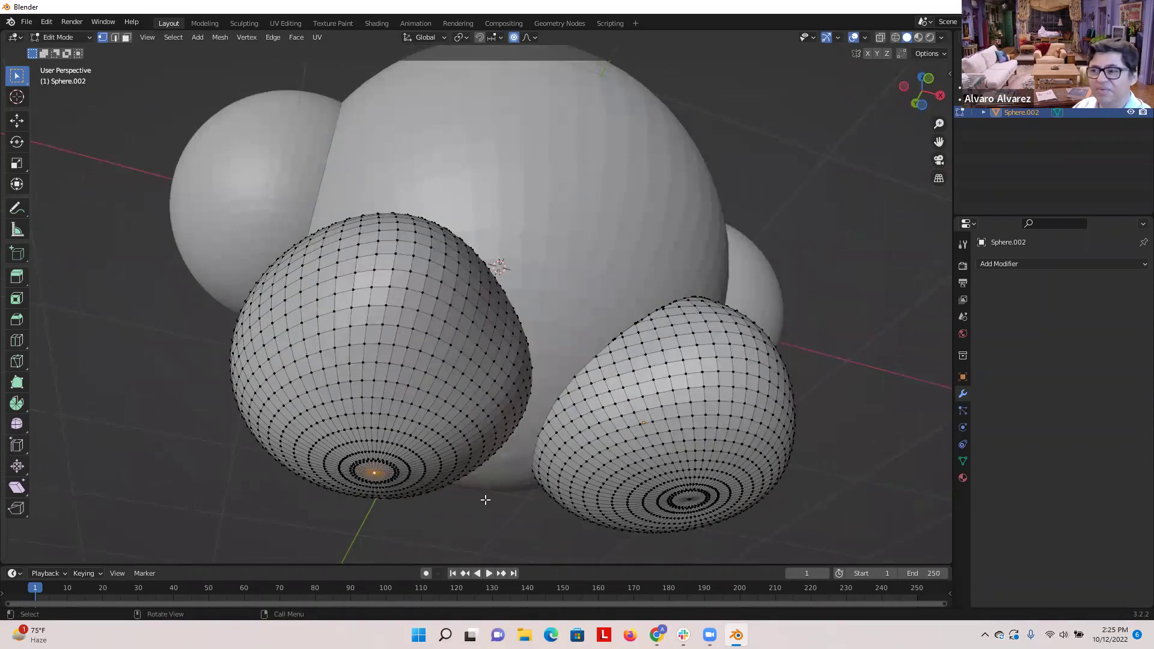
middle_click_drag(215, 319, 281, 324)
middle_click_drag(419, 430, 440, 444)
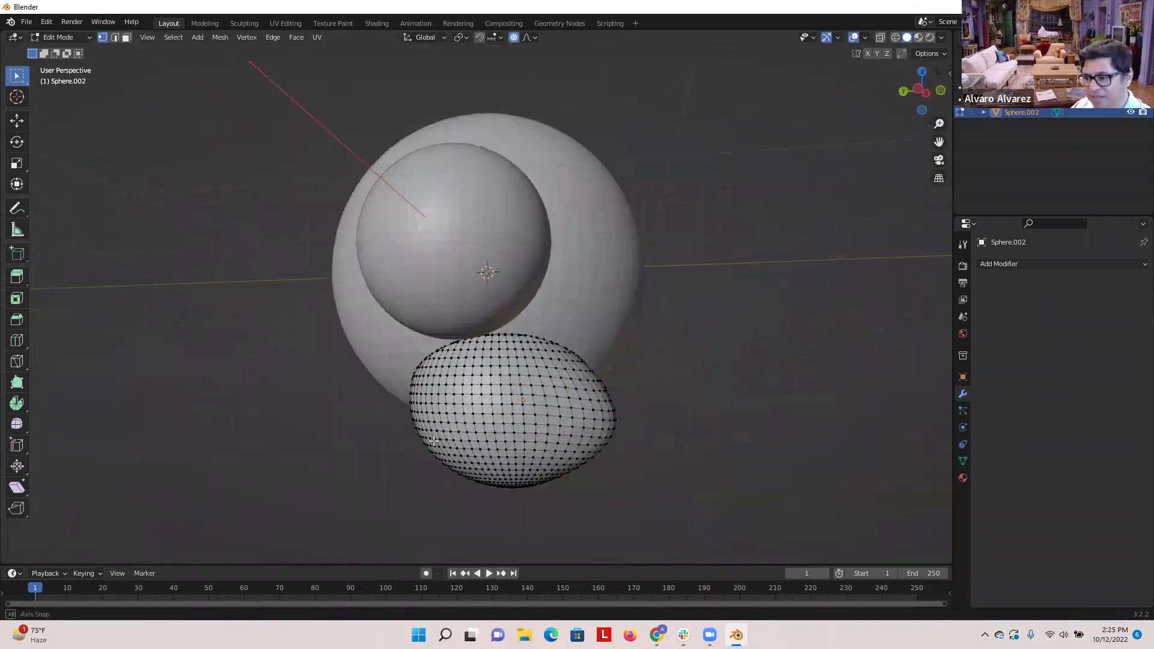
key("g")
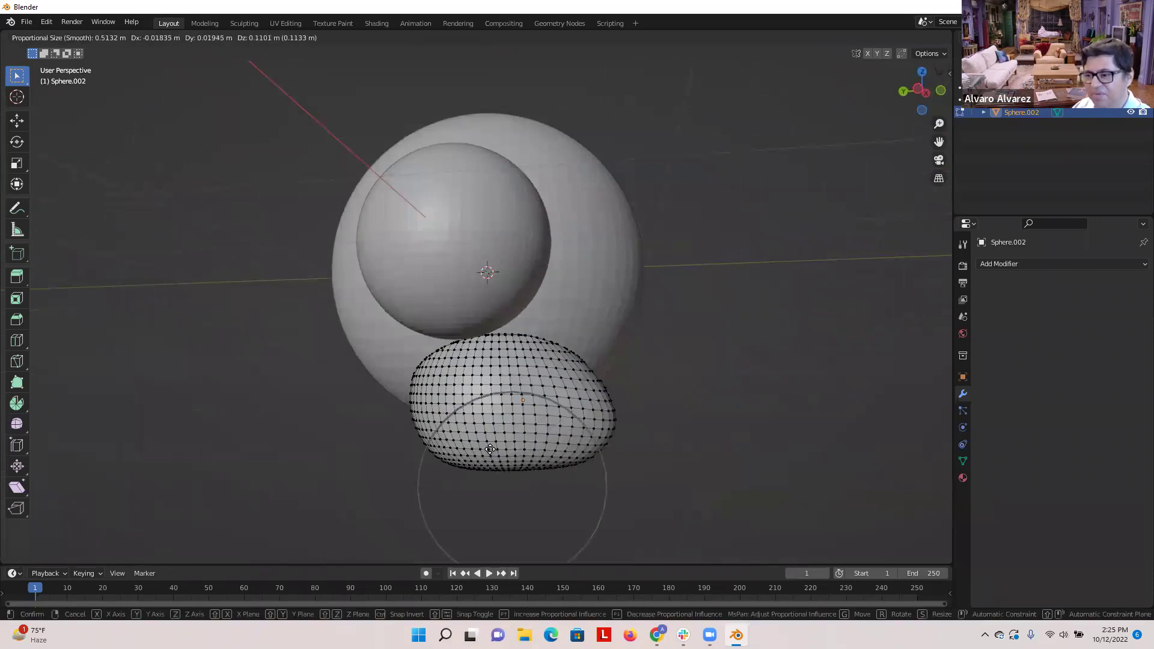
left_click(490, 449)
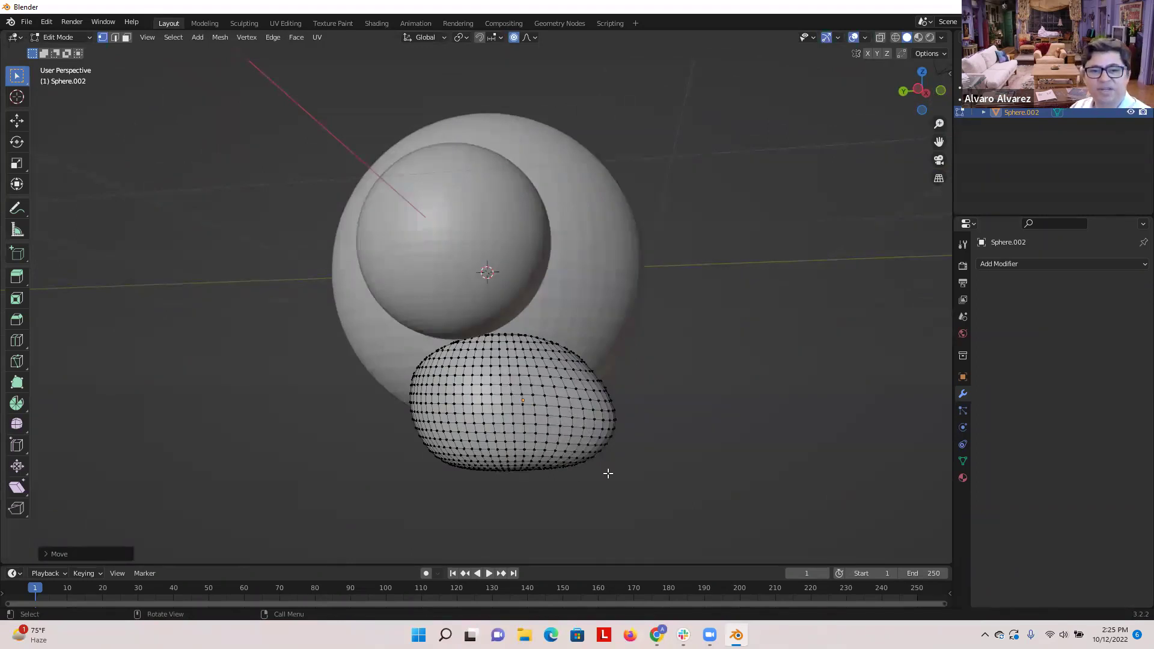
- View the reshaped feet from the front and review the proportional editing toggle and its falloff options
middle_click_drag(649, 451, 545, 448)
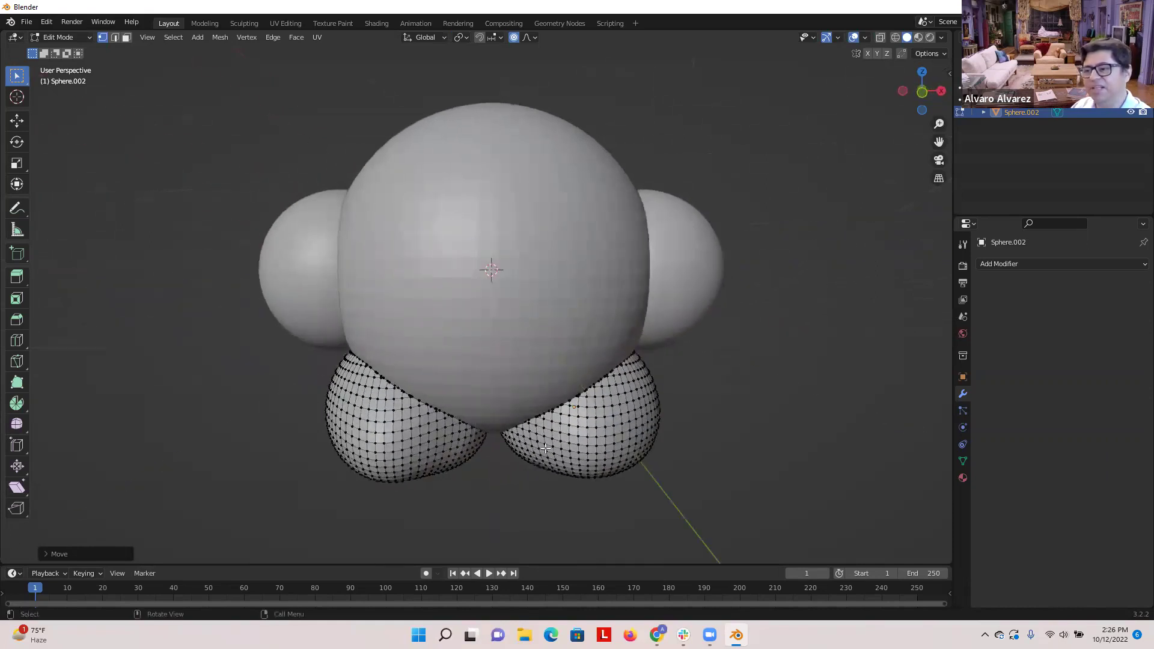
left_click(514, 39)
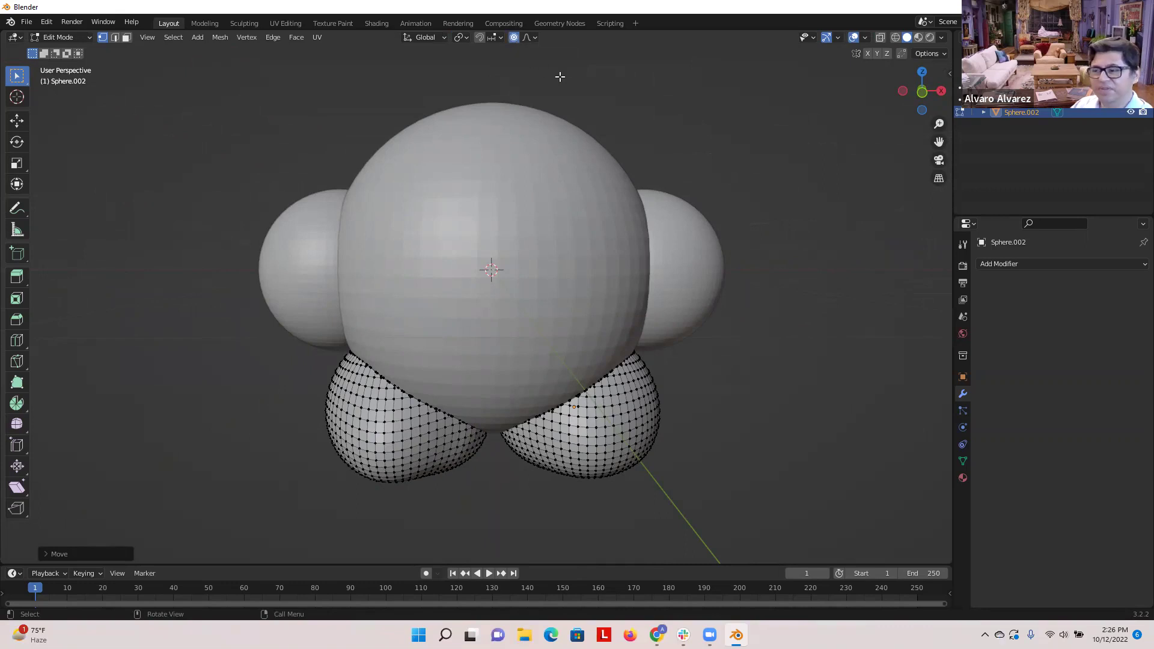
left_click(535, 38)
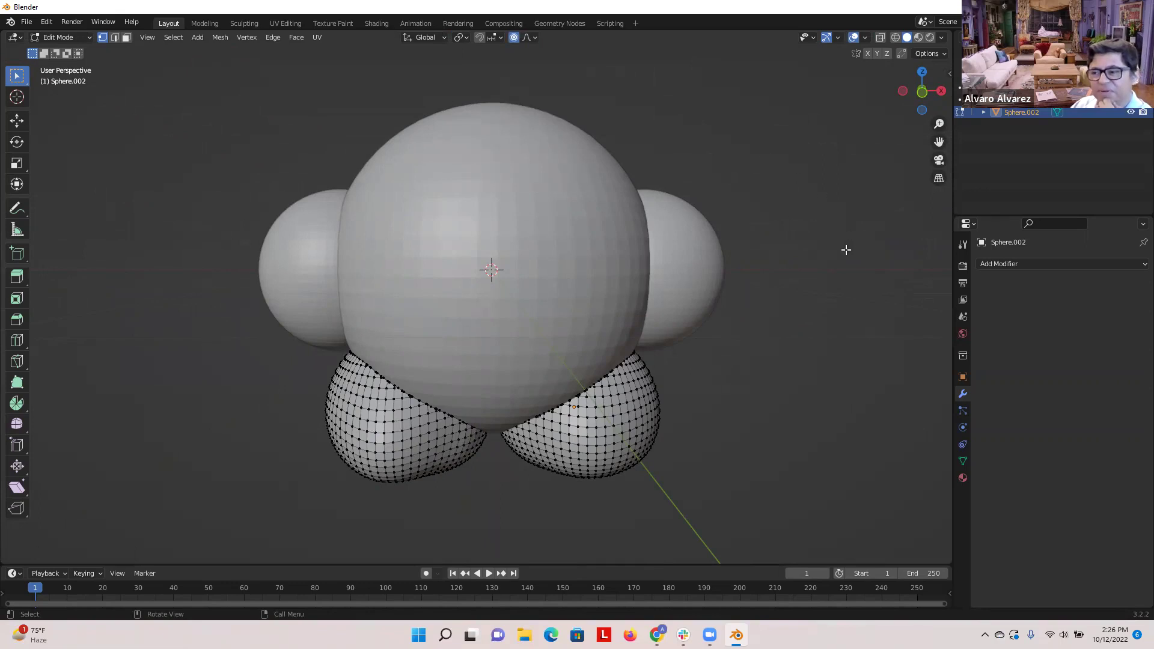
mouse_move(798, 436)
middle_mouse_down()
mouse_move(665, 451)
mouse_move(747, 417)
mouse_move(793, 278)
mouse_move(791, 307)
mouse_move(842, 389)
mouse_move(837, 438)
mouse_move(802, 448)
middle_mouse_up()
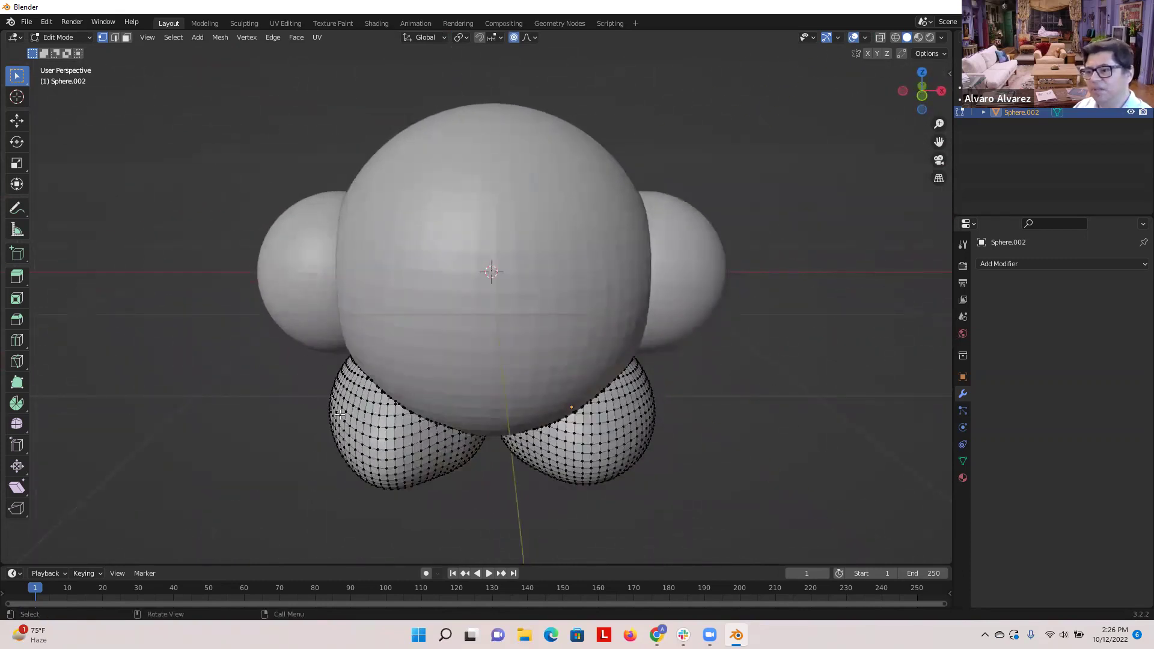
- Return to Object Mode and select the arms and the feet to check which parts belong to the same object
key("Tab")
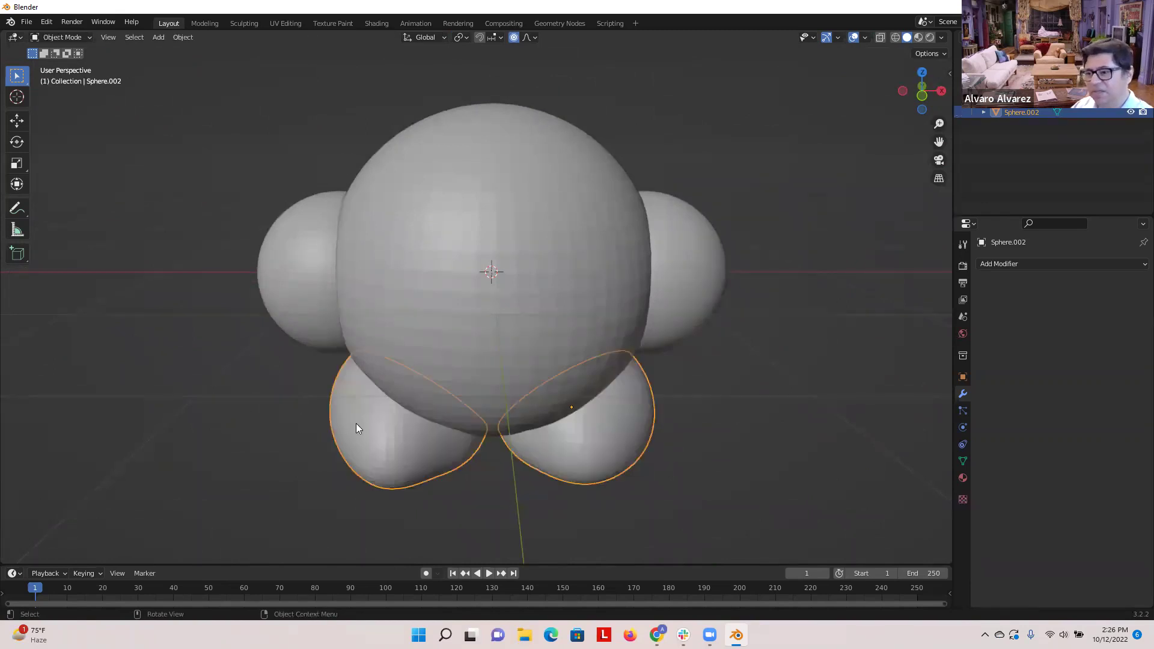
left_click(302, 251)
left_click(448, 457)
middle_click_drag(445, 447, 418, 424)
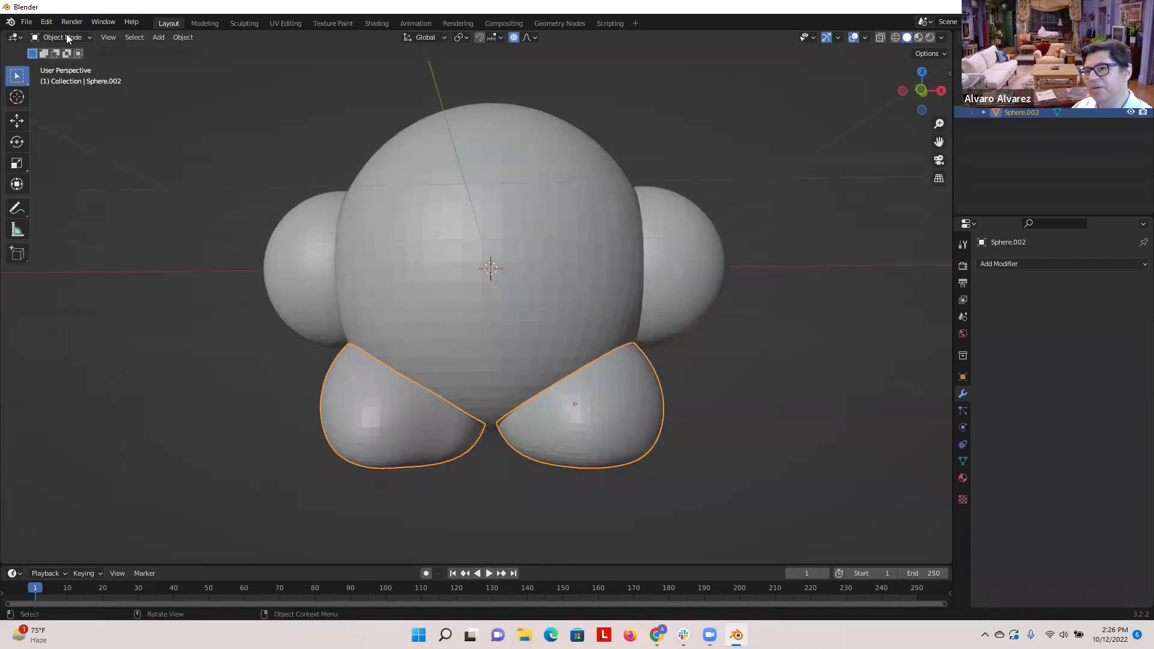
- Separate the joined feet mesh by loose parts into individual objects and return to Object Mode
key("Tab")
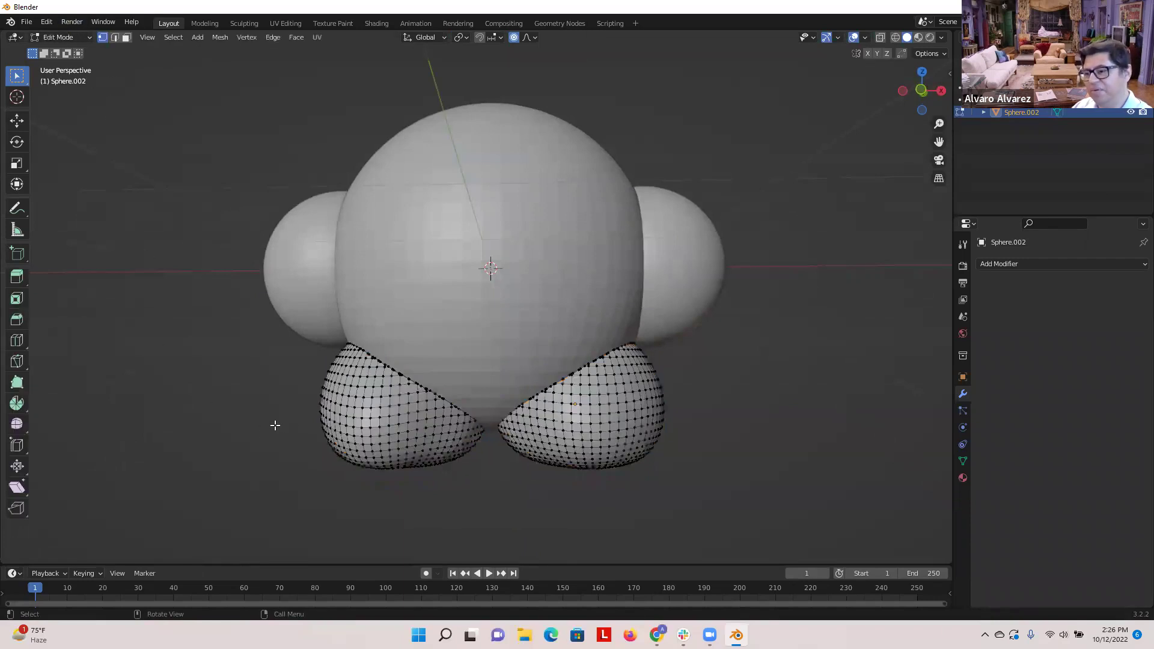
key("p")
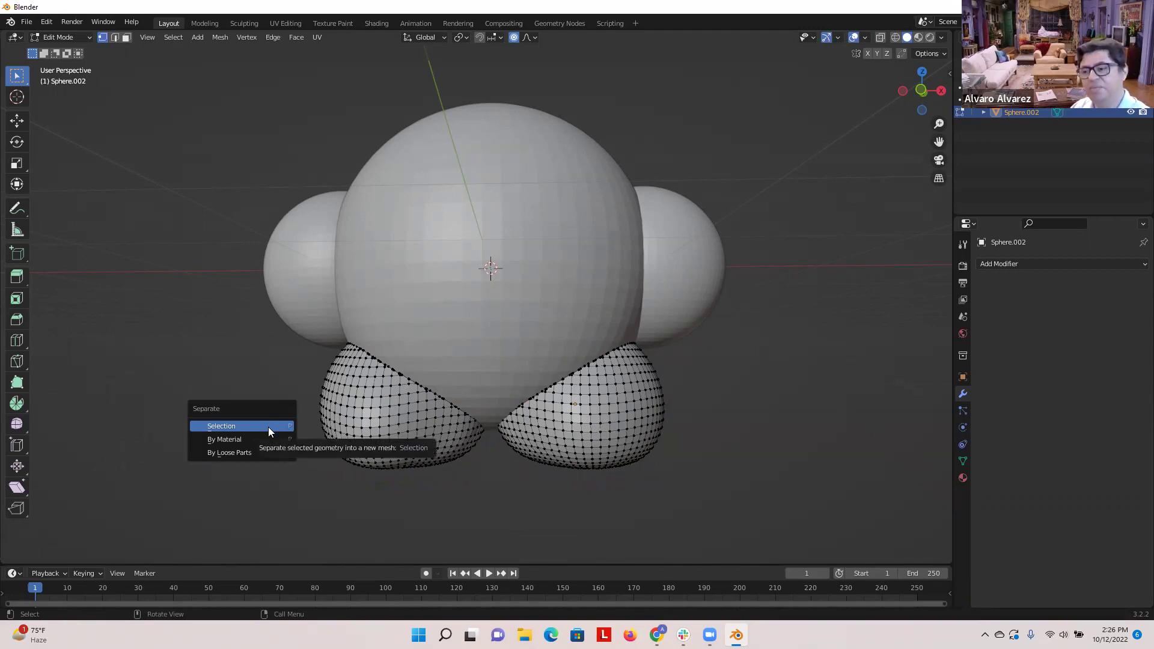
left_click(249, 454)
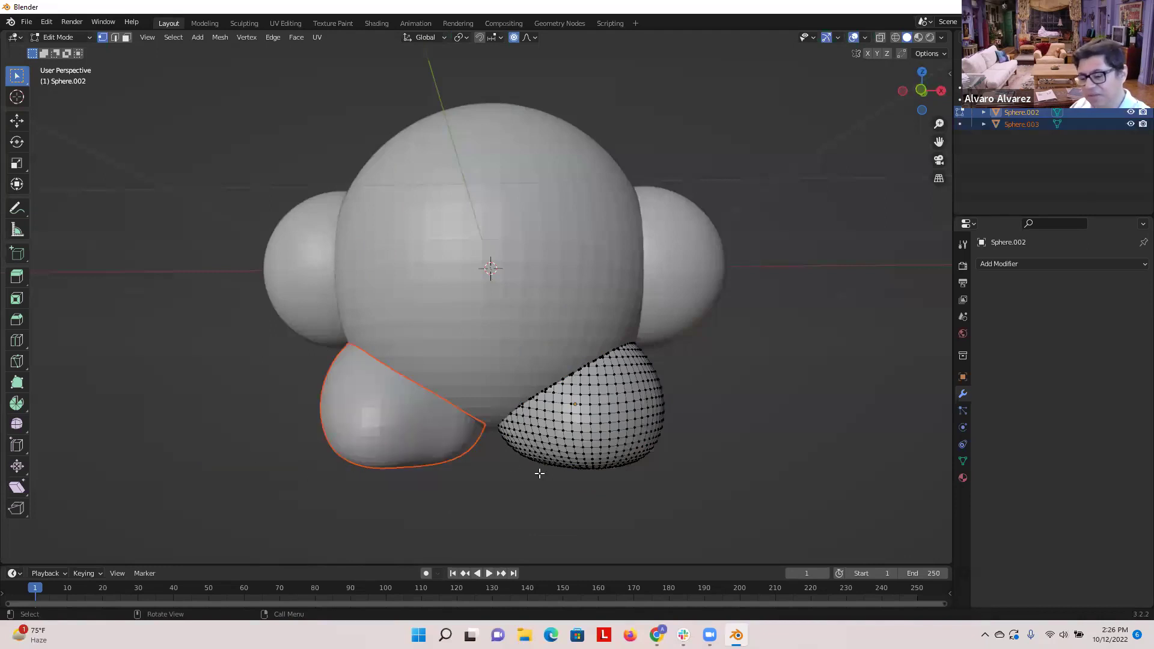
key("Tab")
- Select each foot and the pair of arms in turn to check which parts are separate objects
left_click(507, 489)
left_click(417, 434)
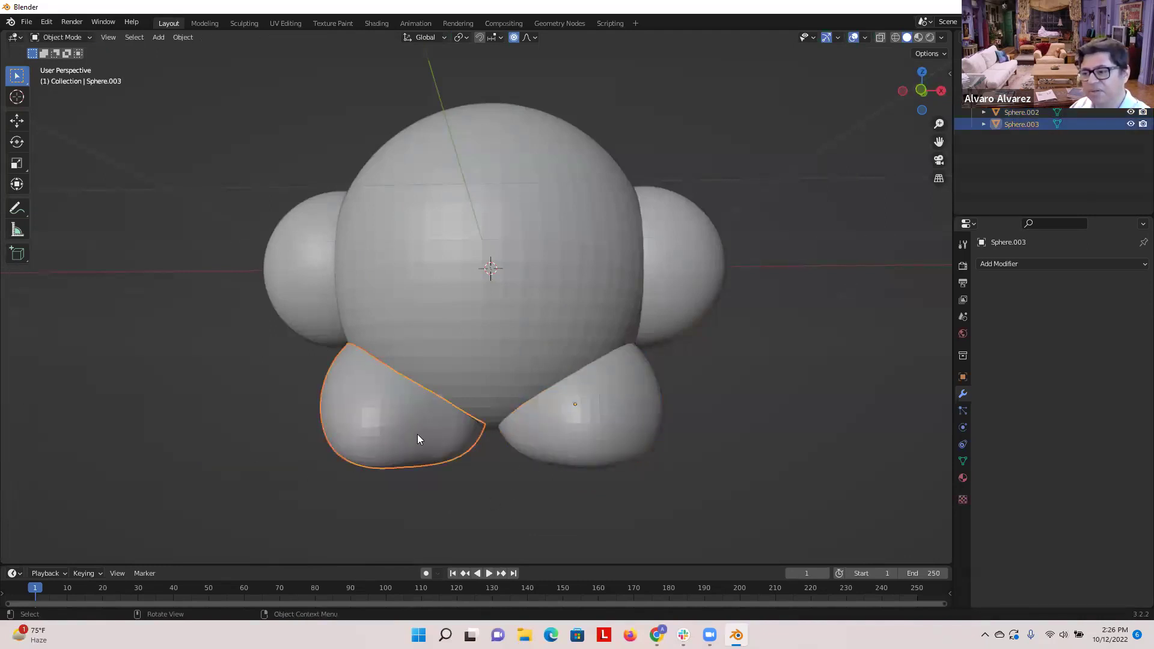
left_click(608, 452)
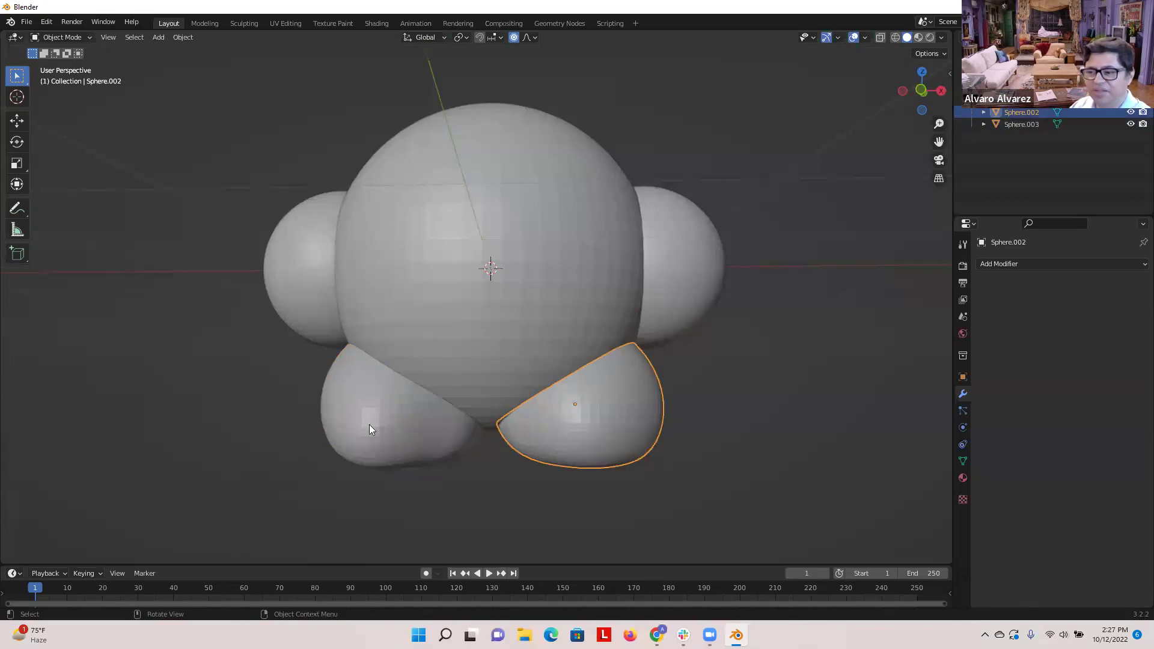
left_click(443, 431)
left_click(537, 424, "shift")
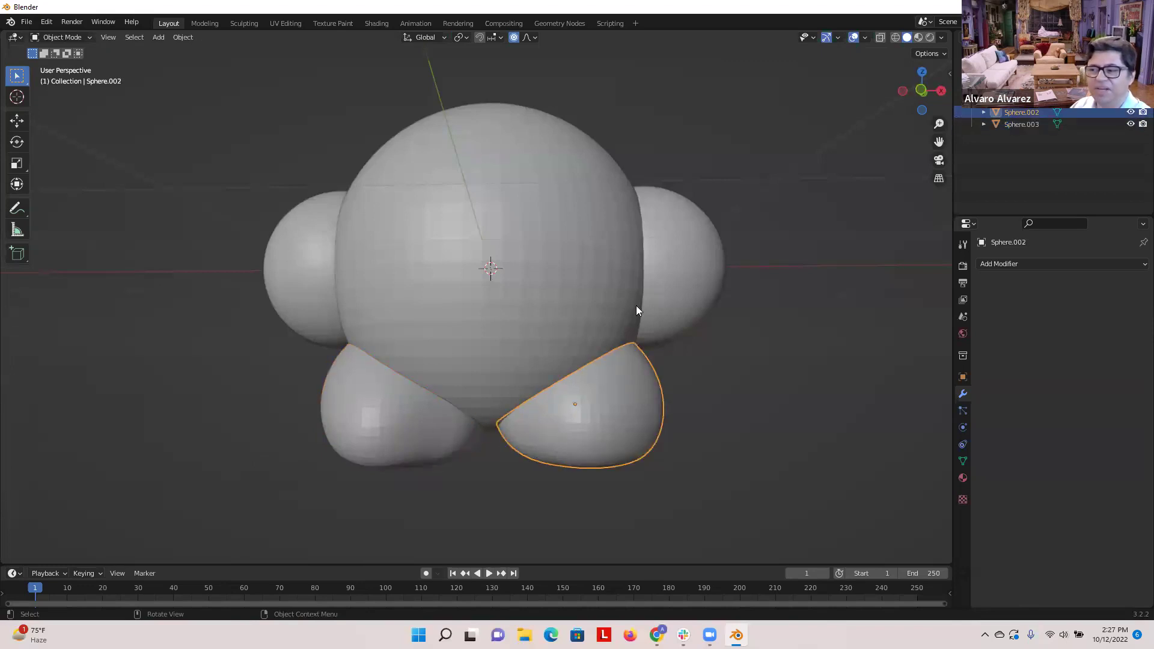
left_click(704, 432)
left_click(678, 271)
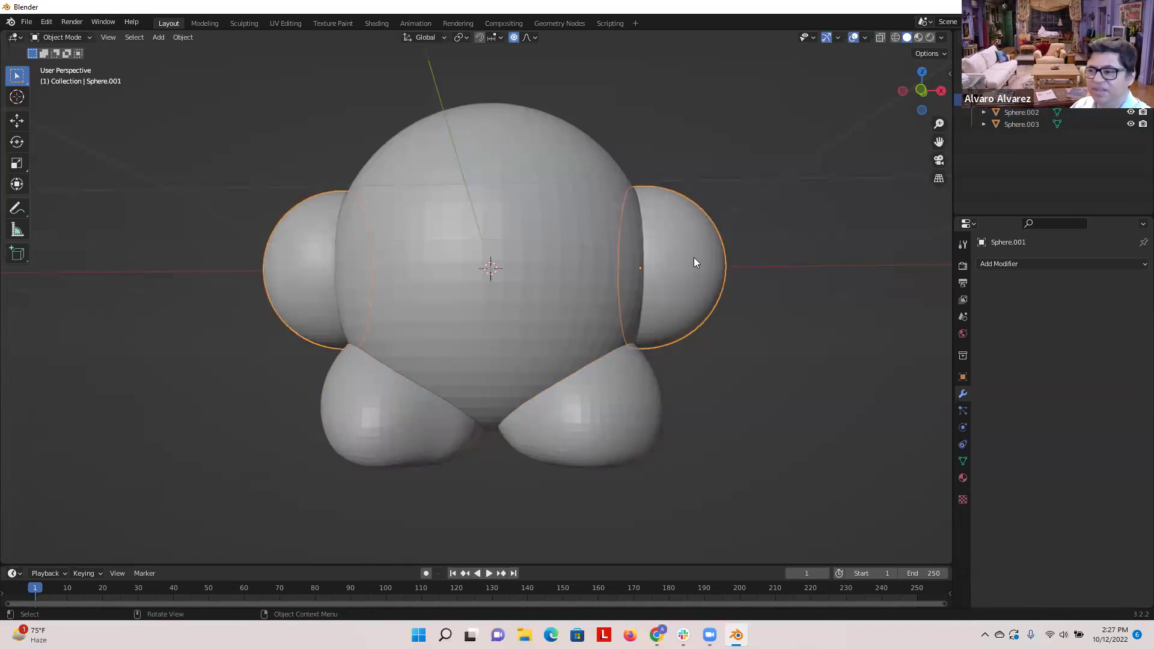
left_click(594, 429)
left_click(385, 431)
left_click(594, 448)
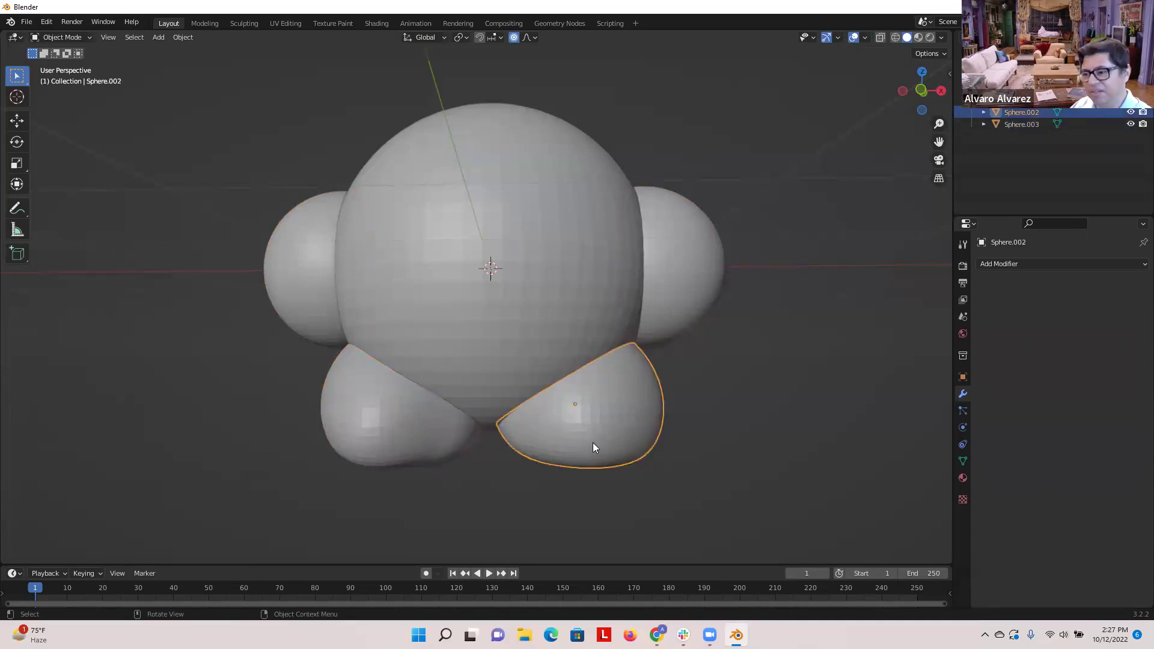
- Check in Edit Mode which geometry belongs to the separated foot and to the joined arms object
key("Tab")
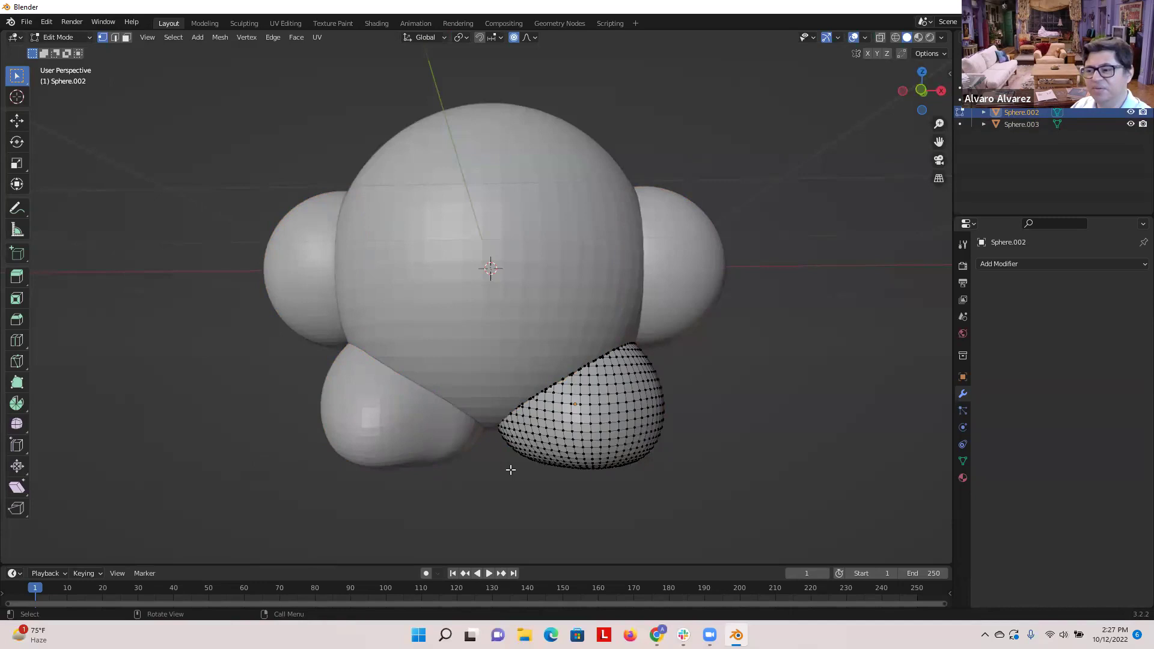
key("Tab")
left_click(672, 292)
key("Tab")
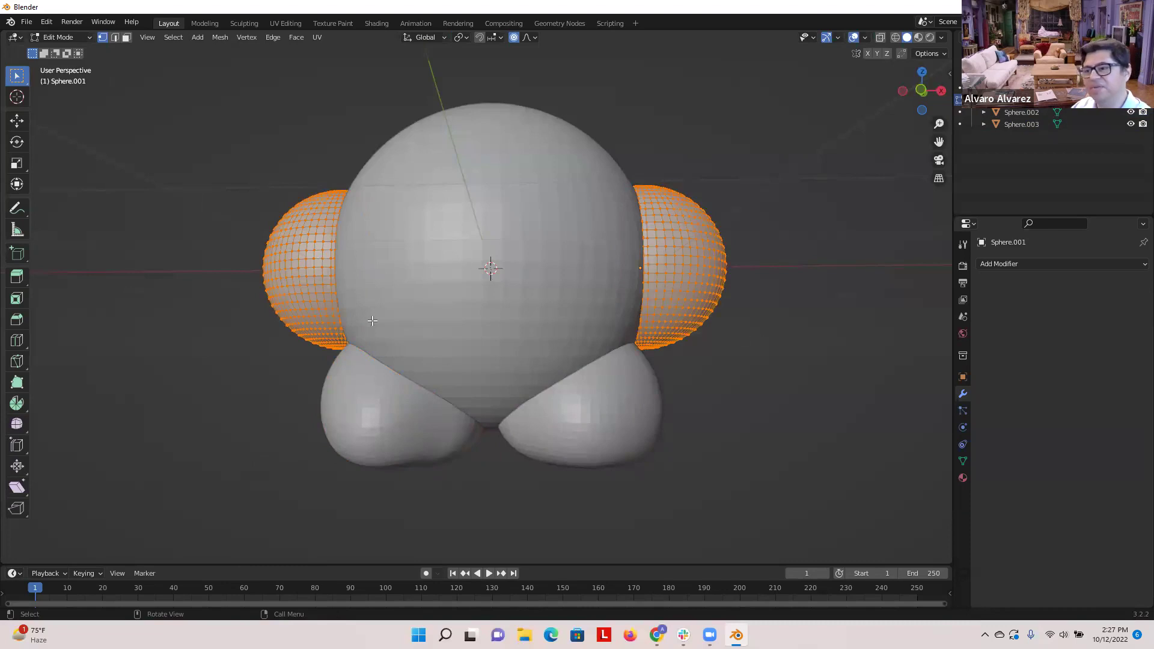
key("Tab")
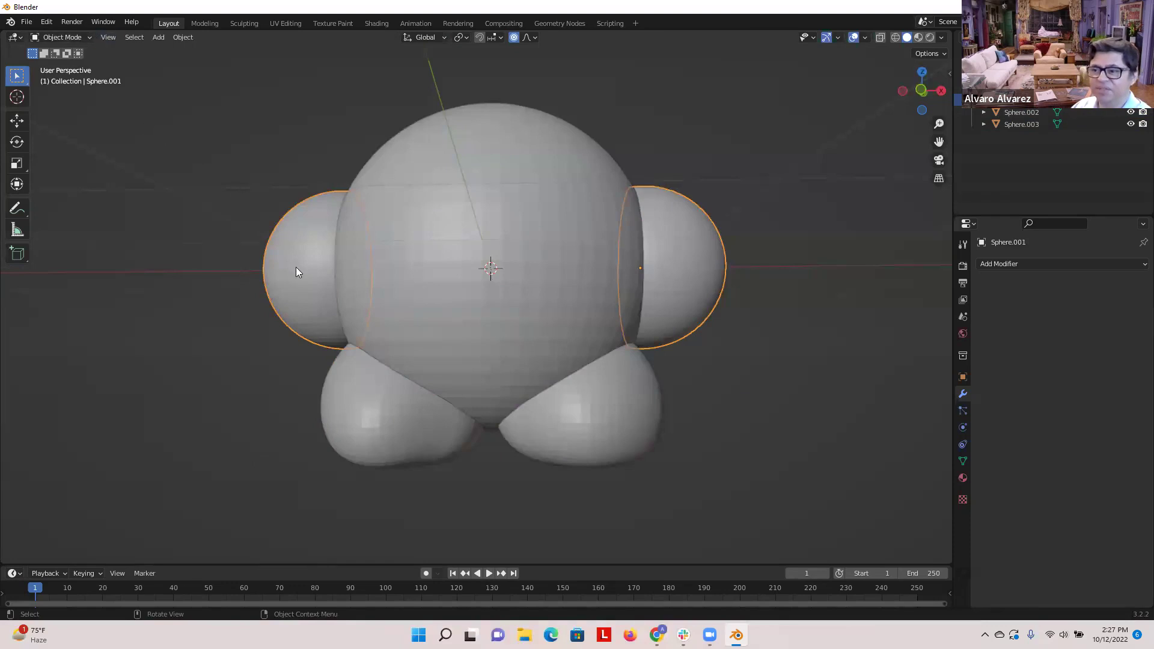
- Separate the joined arms mesh by loose parts into individual objects, return to Object Mode and clear the selection
key("Tab")
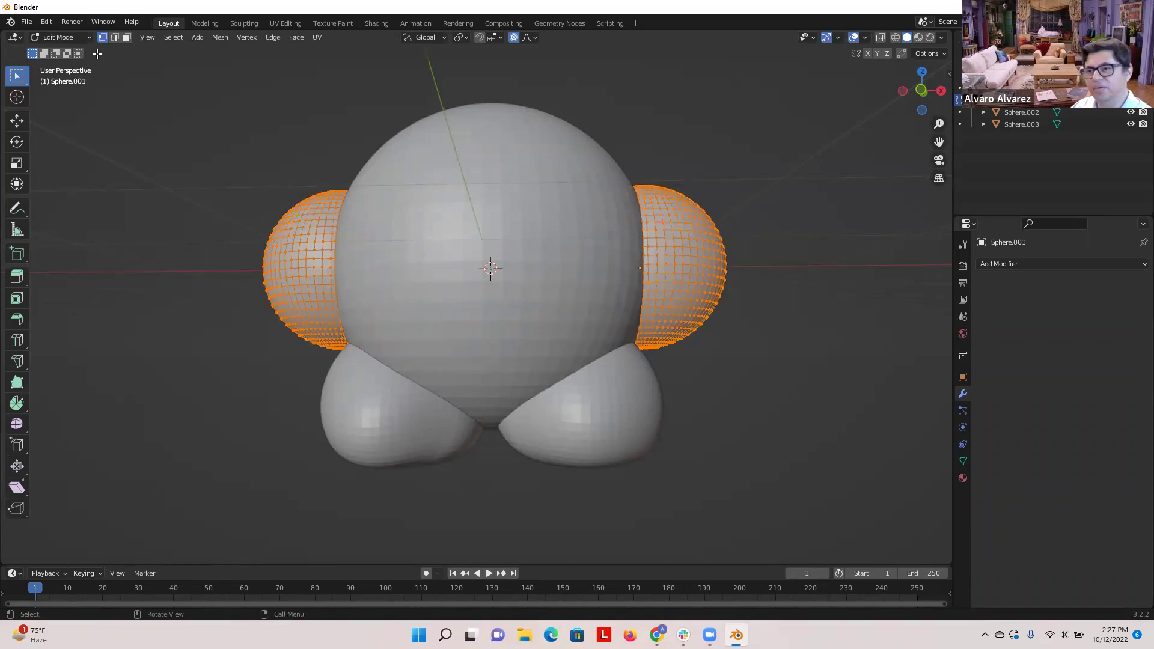
left_click(89, 38)
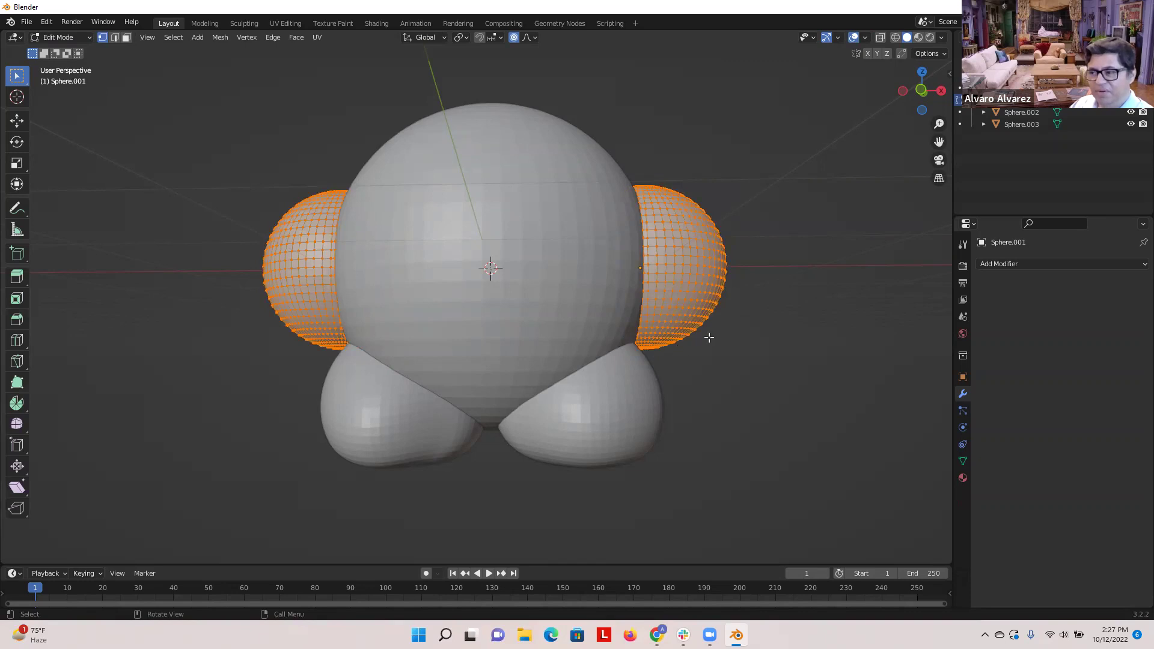
key("p")
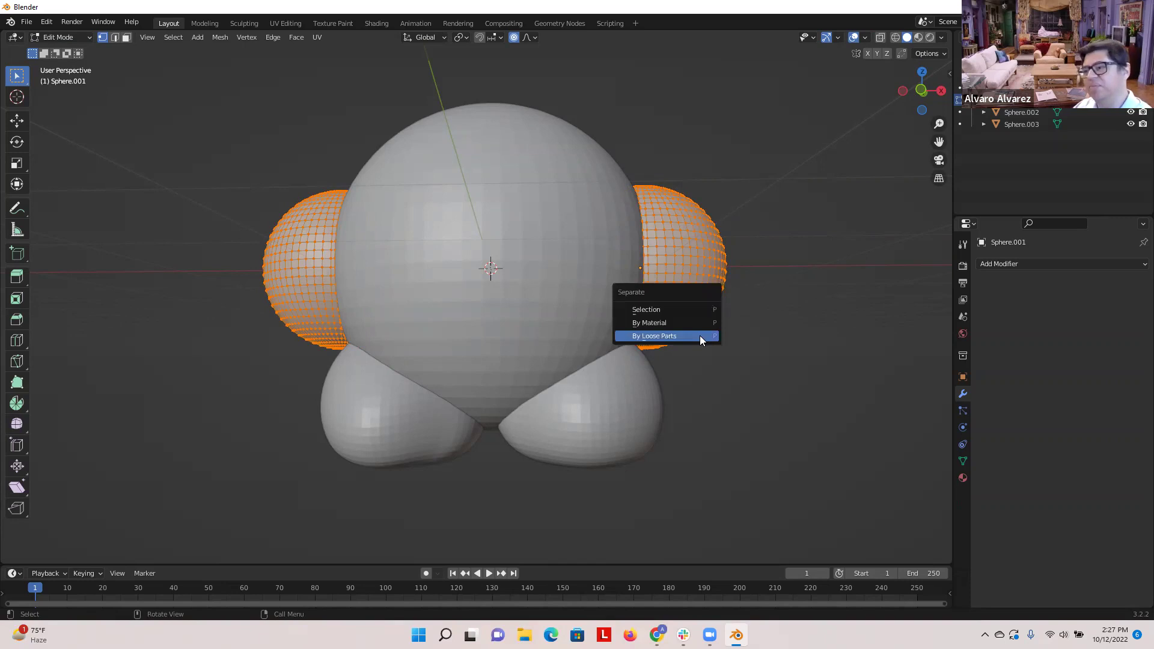
left_click(699, 335)
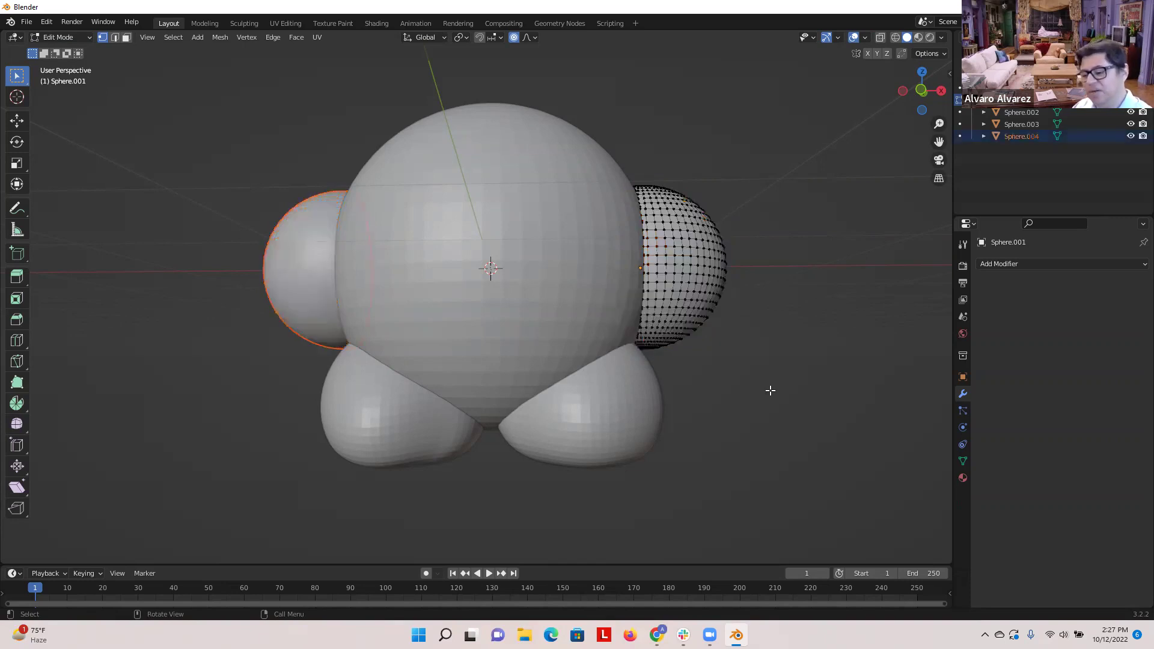
key("Tab")
left_click(234, 376)
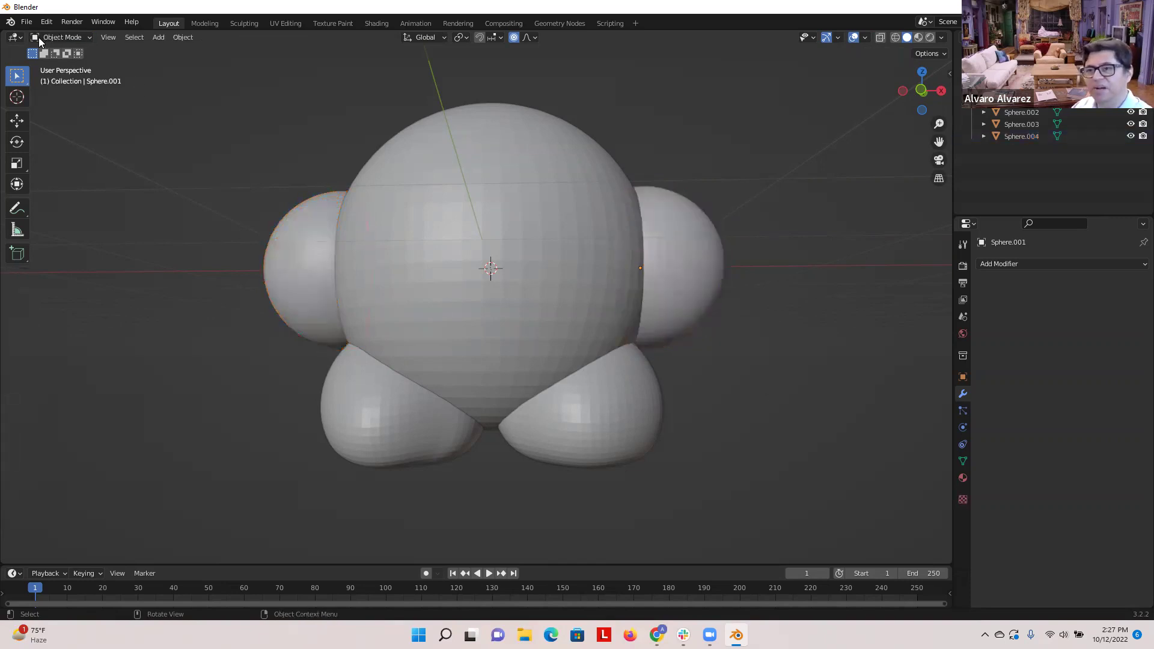
- Select the arms, each foot and the body to check that they are individual objects
left_click(322, 290)
left_click(691, 320, "shift")
left_click(609, 414)
left_click(362, 412)
left_click(447, 282)
middle_click_drag(750, 414, 251, 417)
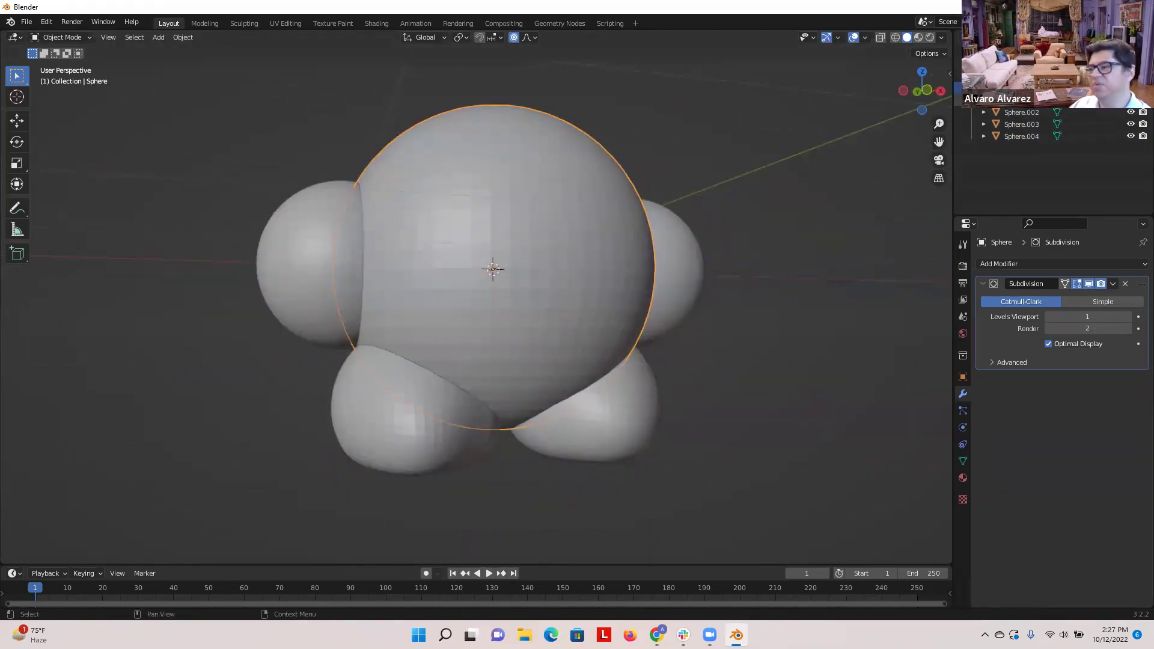
- Select the sphere entries in the object list one by one to match each to its body part
left_click(1029, 114)
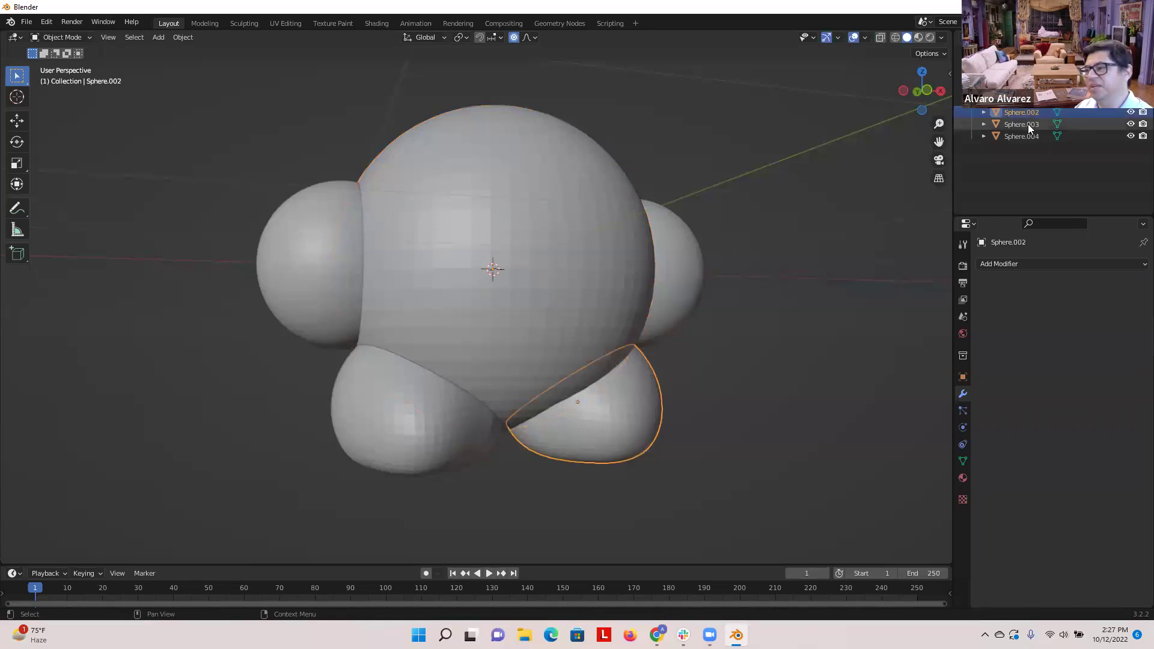
left_click(1028, 124)
left_click(1022, 100)
left_click(1022, 87)
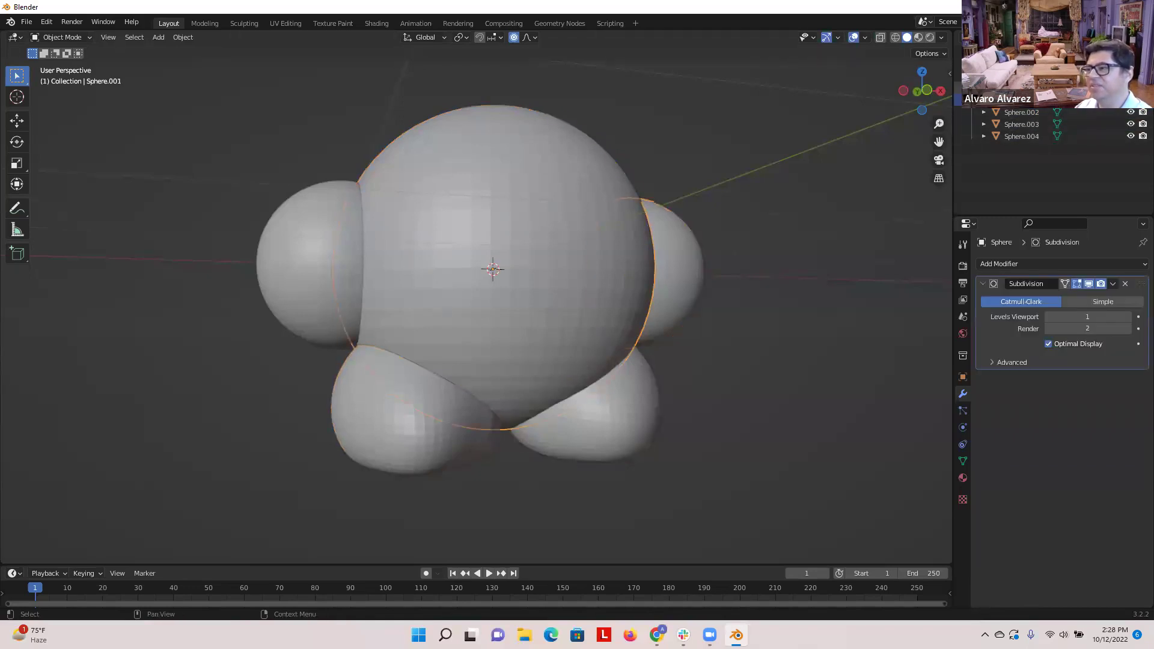
- Rename the large central sphere as body and the arm on the positive X side as right arm
middle_click_drag(784, 256, 761, 283)
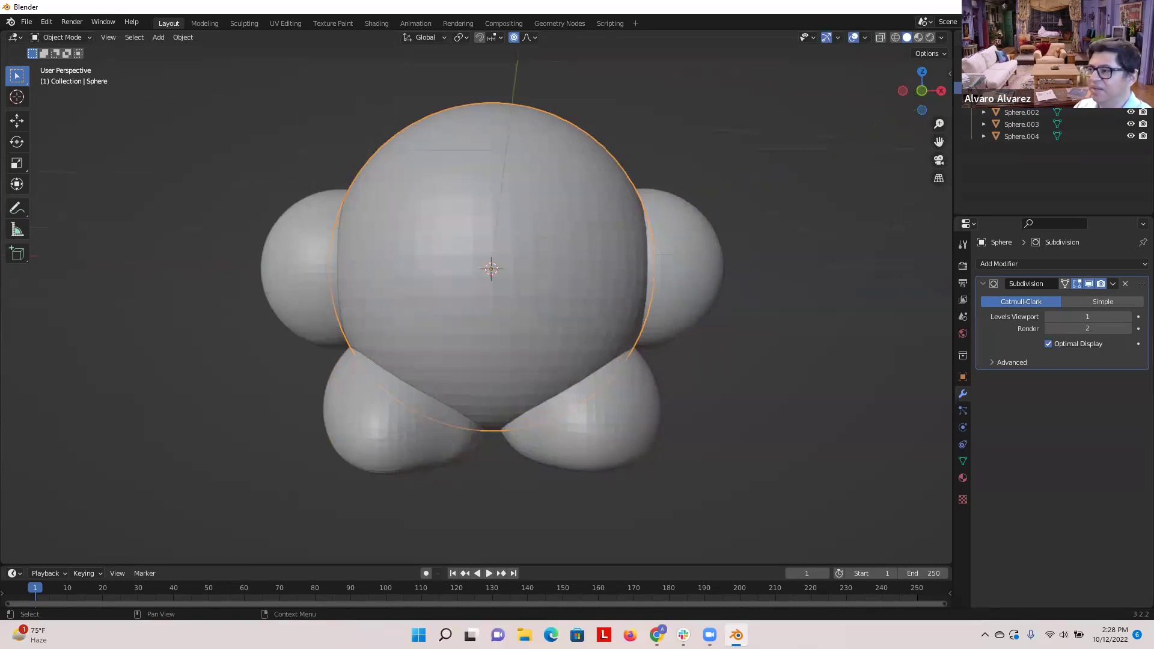
key("Return")
left_click(691, 250)
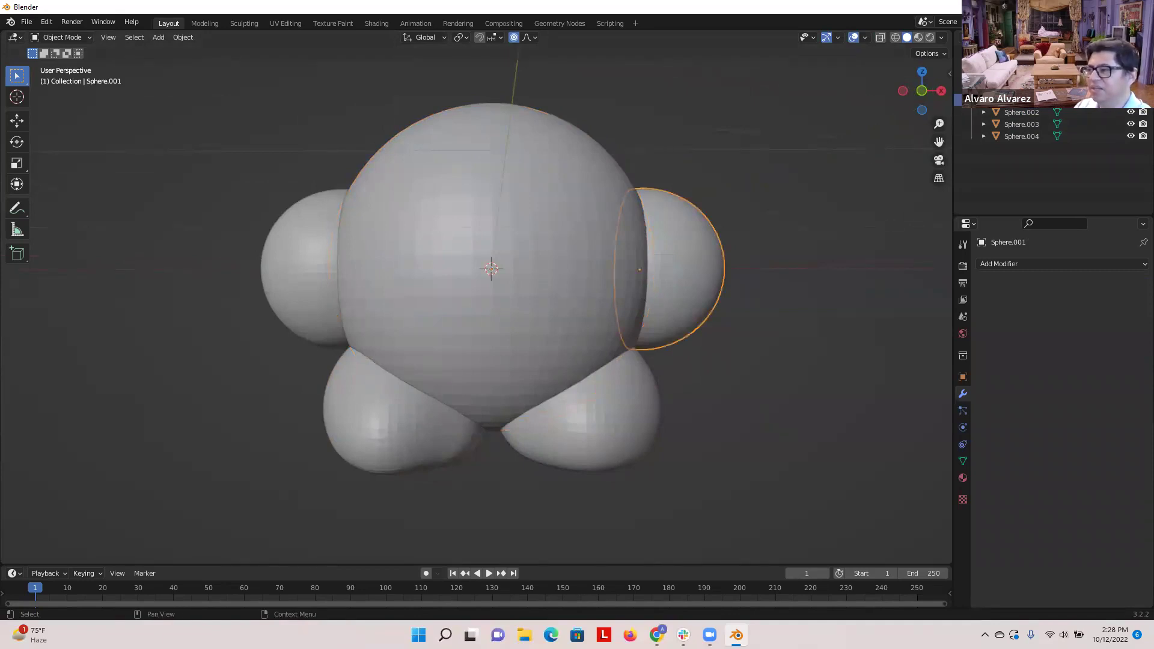
key("Return")
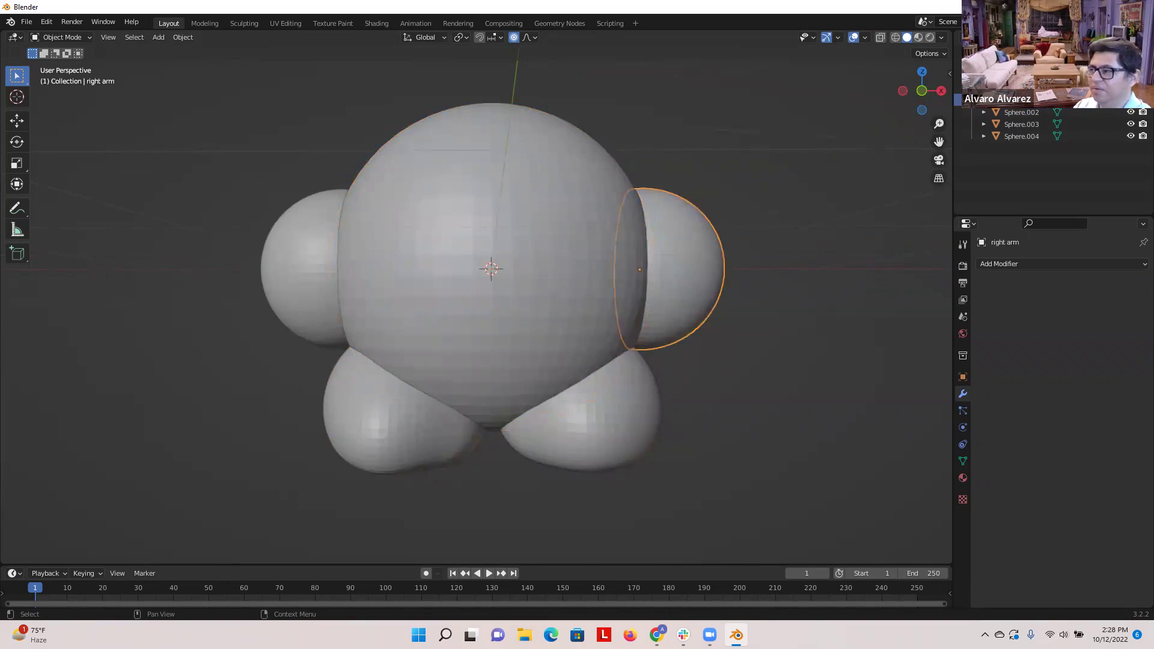
- Rename the foot object Sphere.002 as right foot
left_click(1013, 115)
double_click(1019, 114)
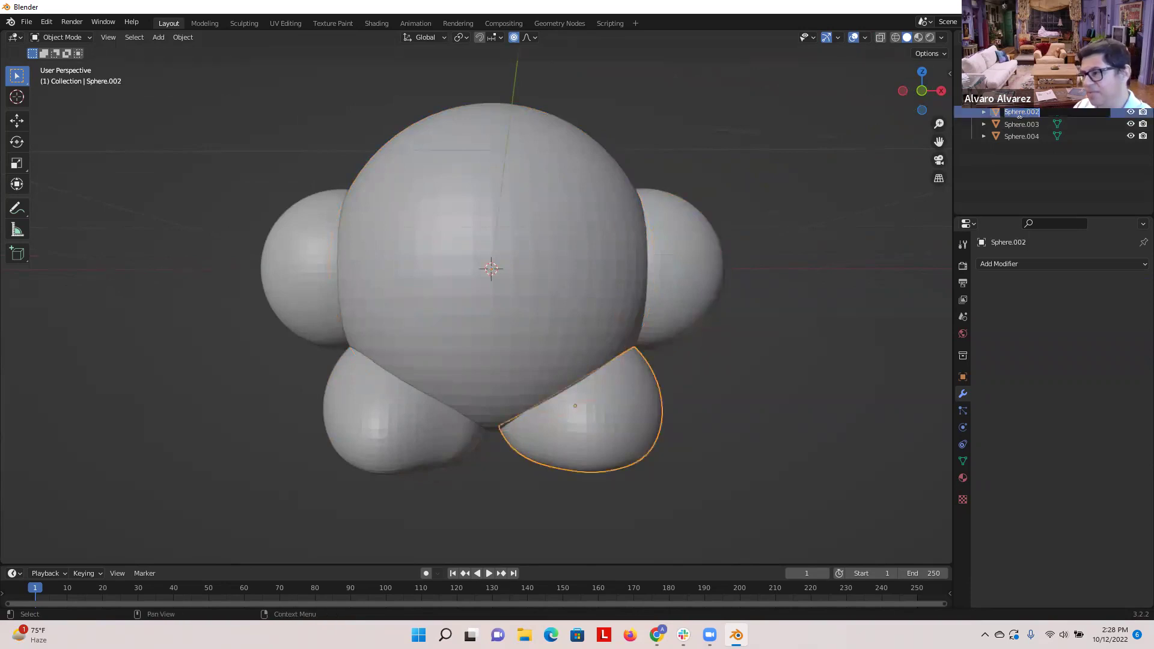
type("rig")
type("foot")
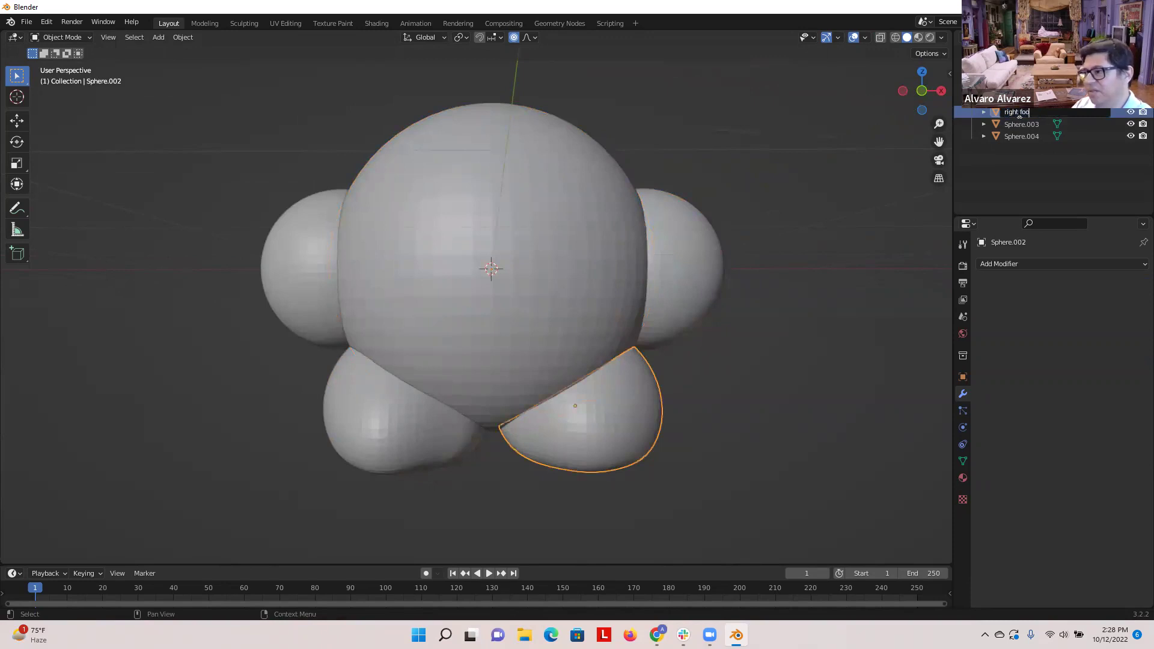
key("Return")
- Rename the other foot, Sphere.003, as left foot
left_click(363, 453)
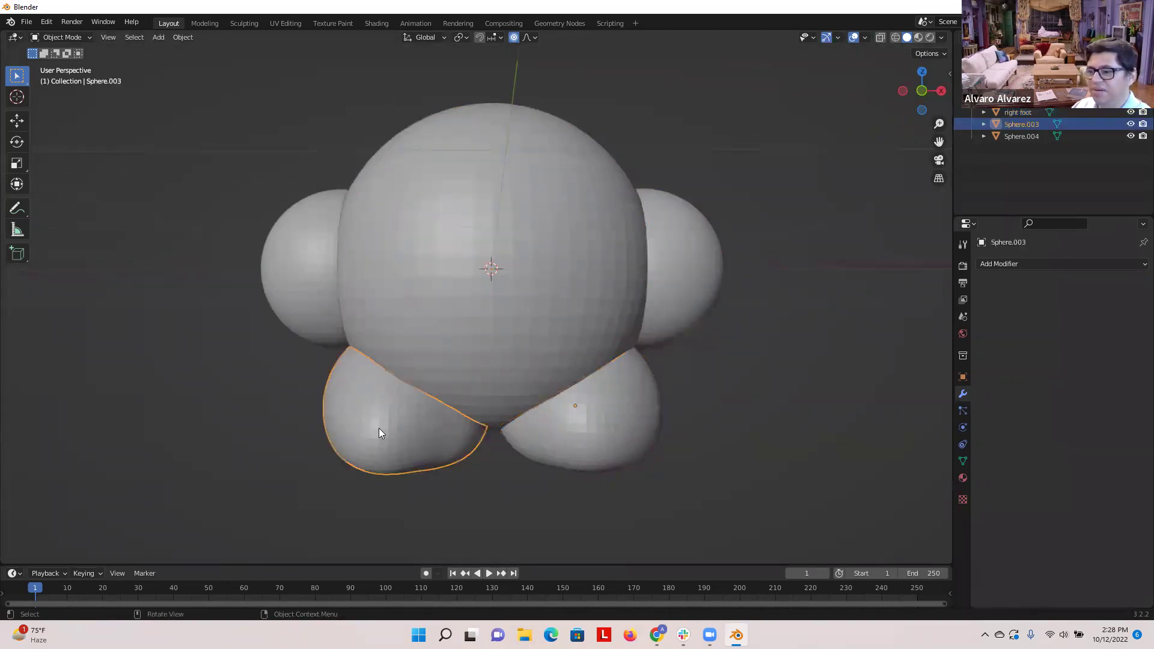
double_click(1017, 123)
type("lef")
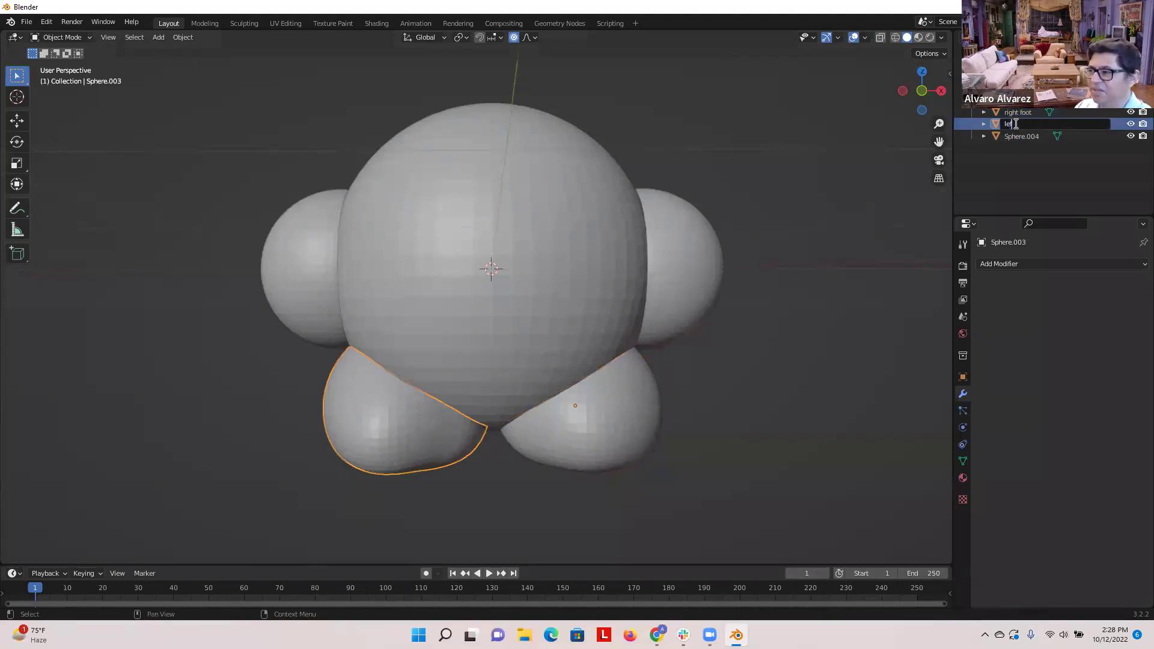
type("t foo")
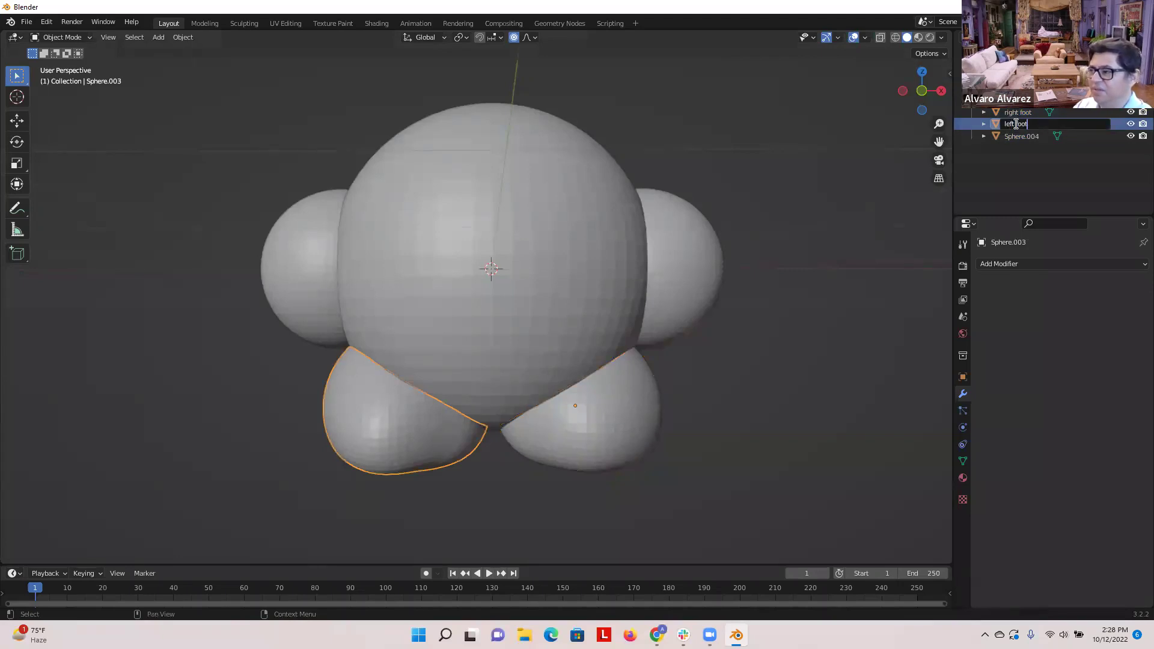
type("t")
key("Return")
- Rename the remaining arm object, Sphere.004, as left arm
left_click(1026, 137)
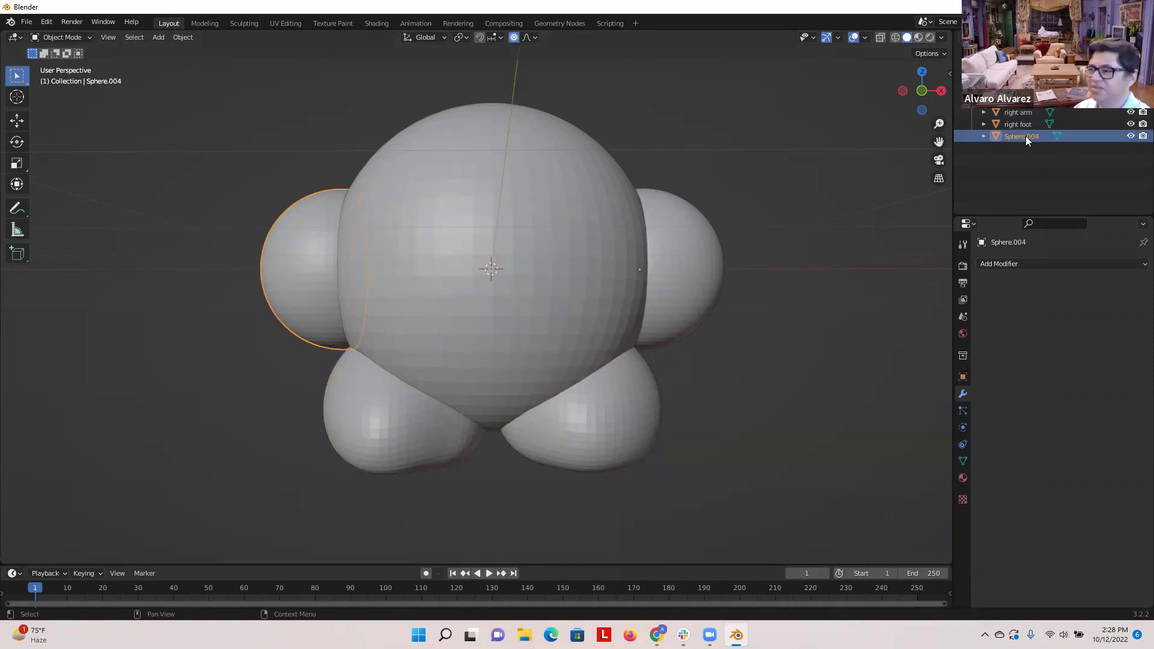
double_click(1022, 136)
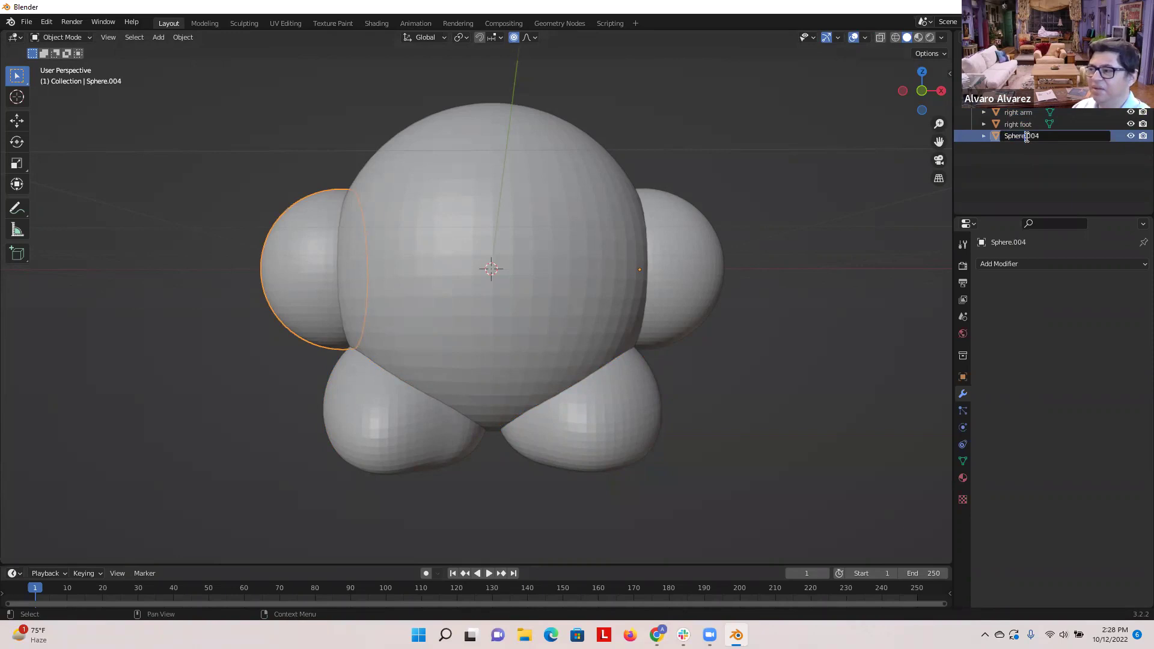
left_click_drag(1026, 136, 1011, 137)
double_click(1012, 137)
key("BackSpace")
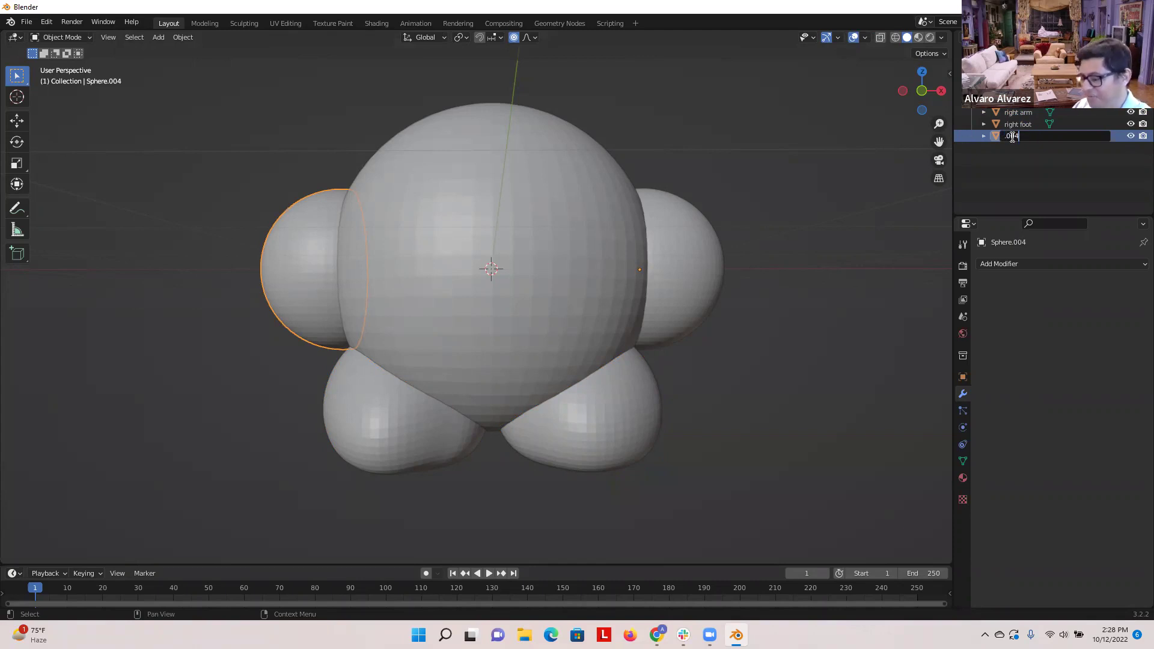
key("BackSpace")
key("BackSpace")
key("BackSpace")
key("BackSpace")
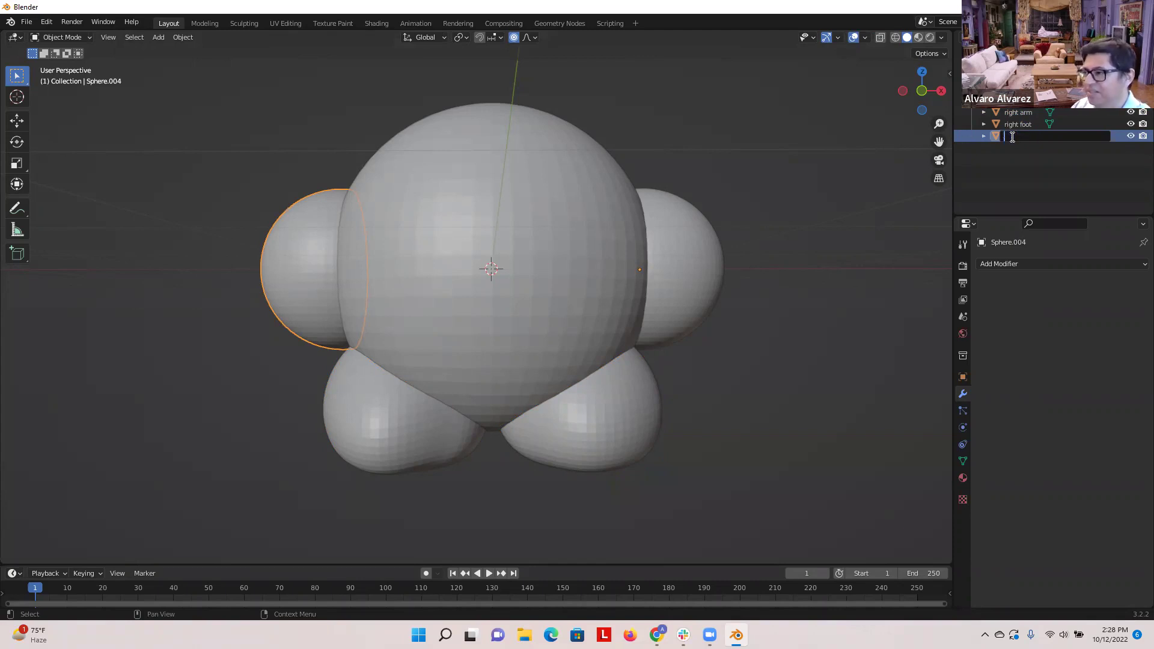
type("left ar")
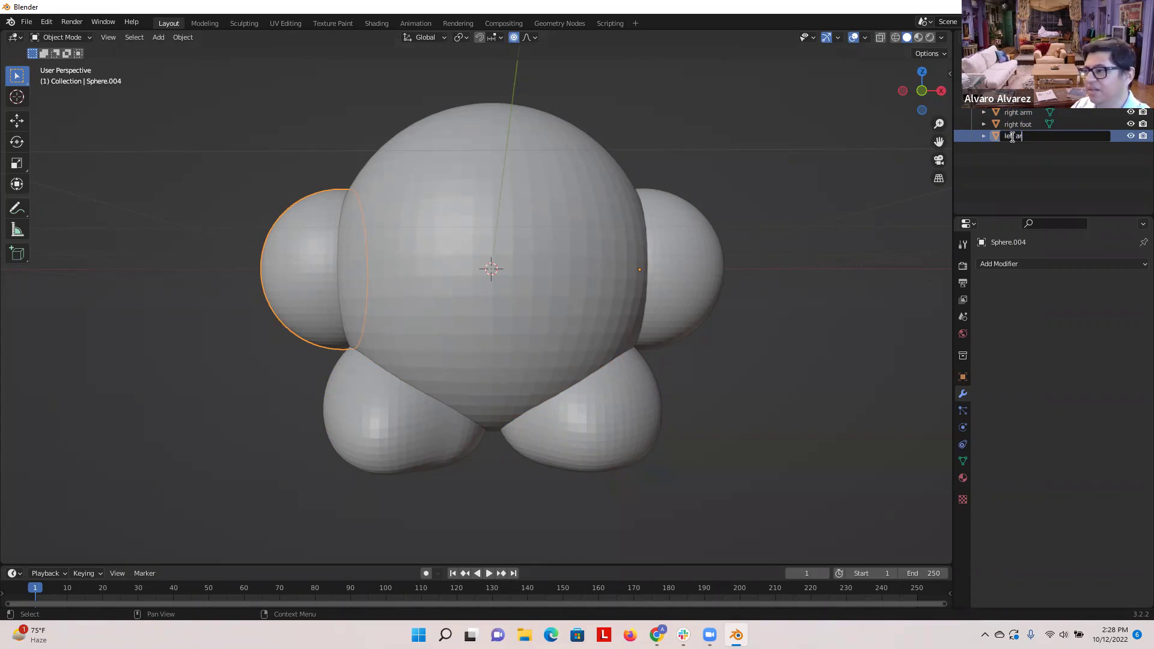
type("m")
key("Return")
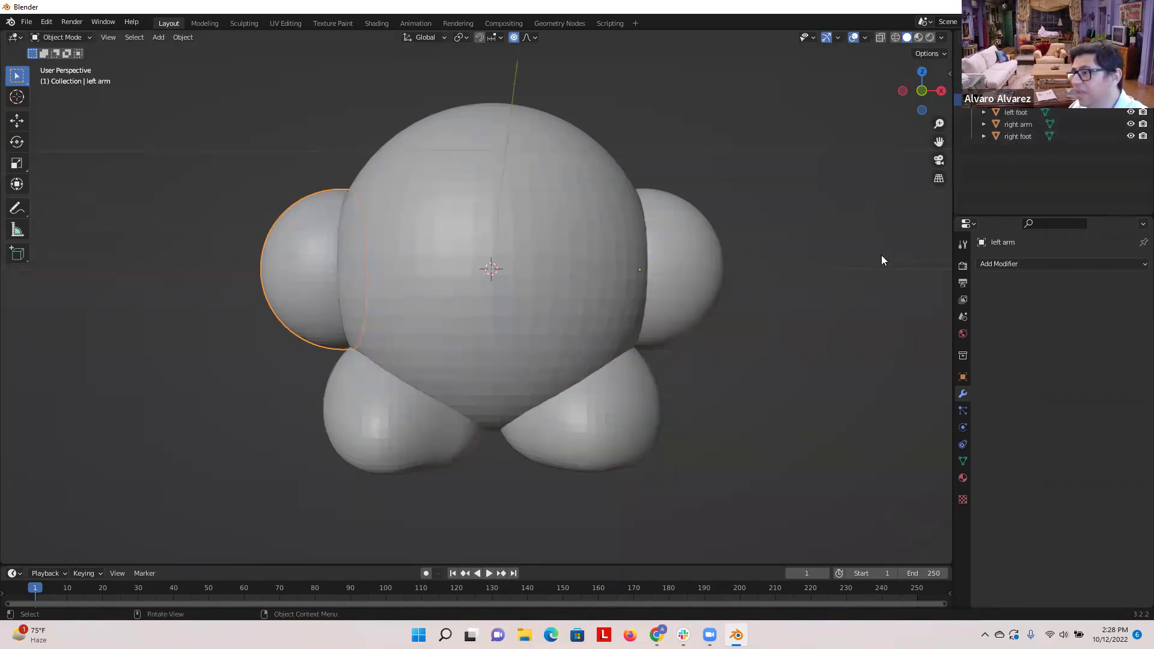
- Select the body and apply Shade Smooth to it
left_click(835, 344)
left_click(487, 320)
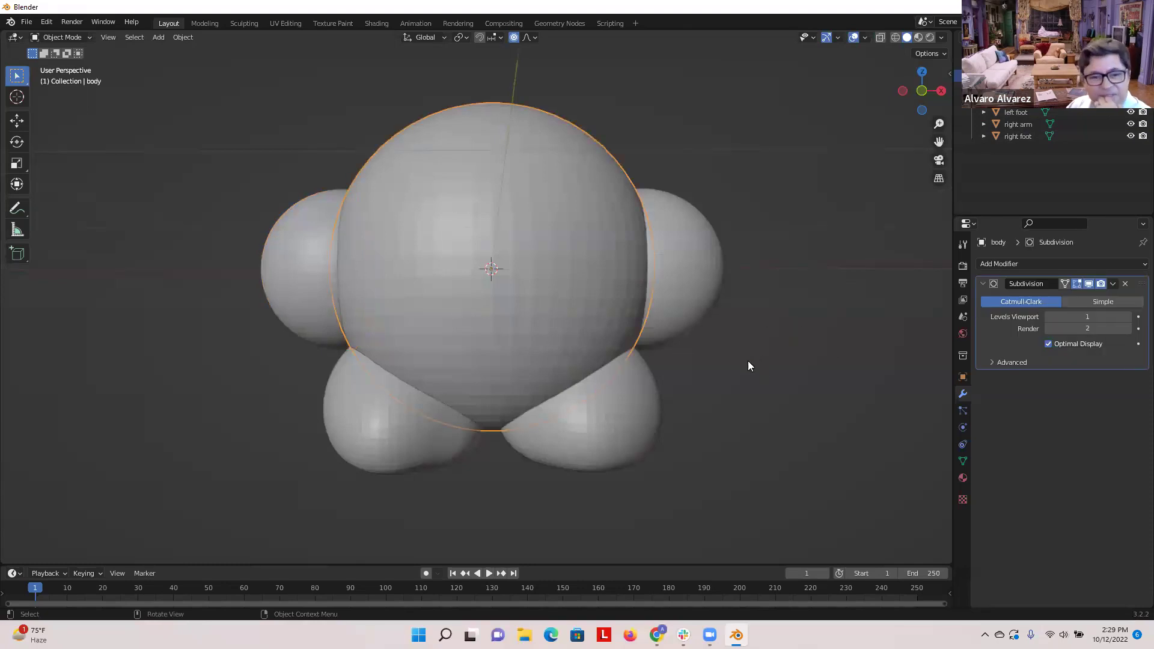
middle_click_drag(721, 406, 782, 390)
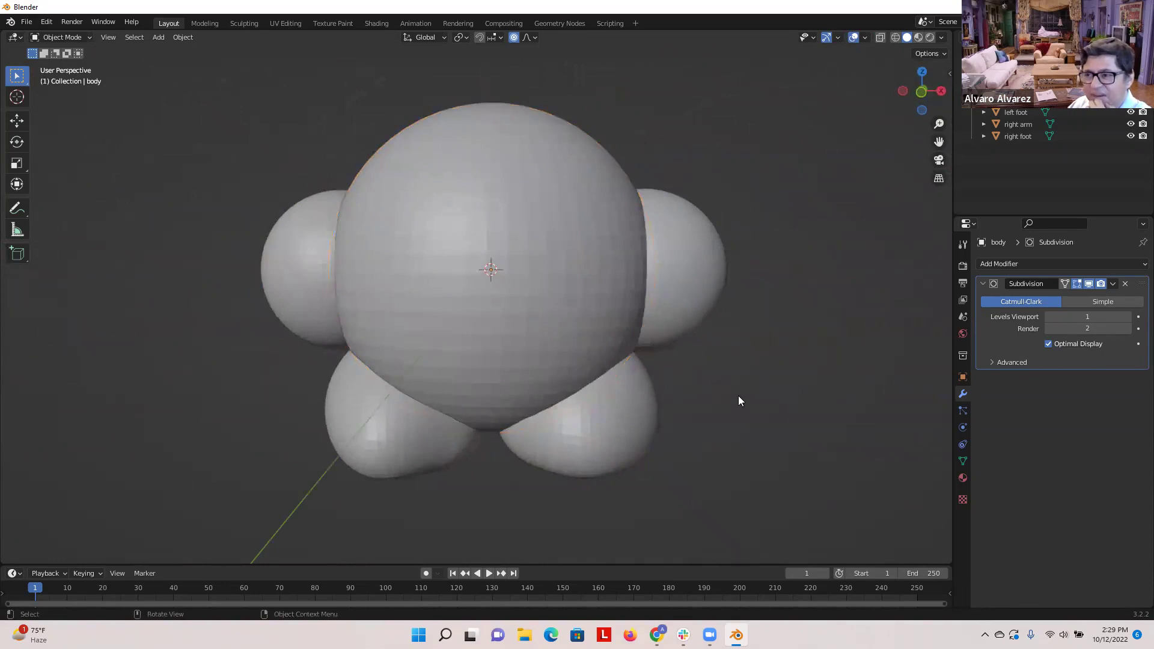
scroll(739, 400, "down", 1)
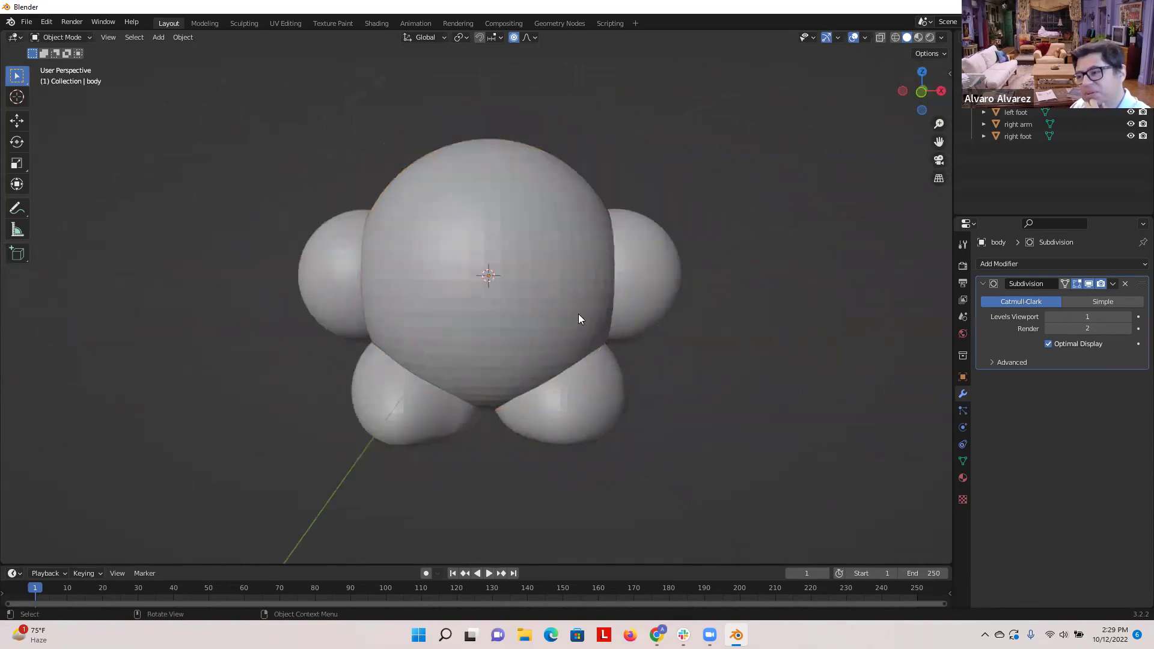
right_click(536, 282)
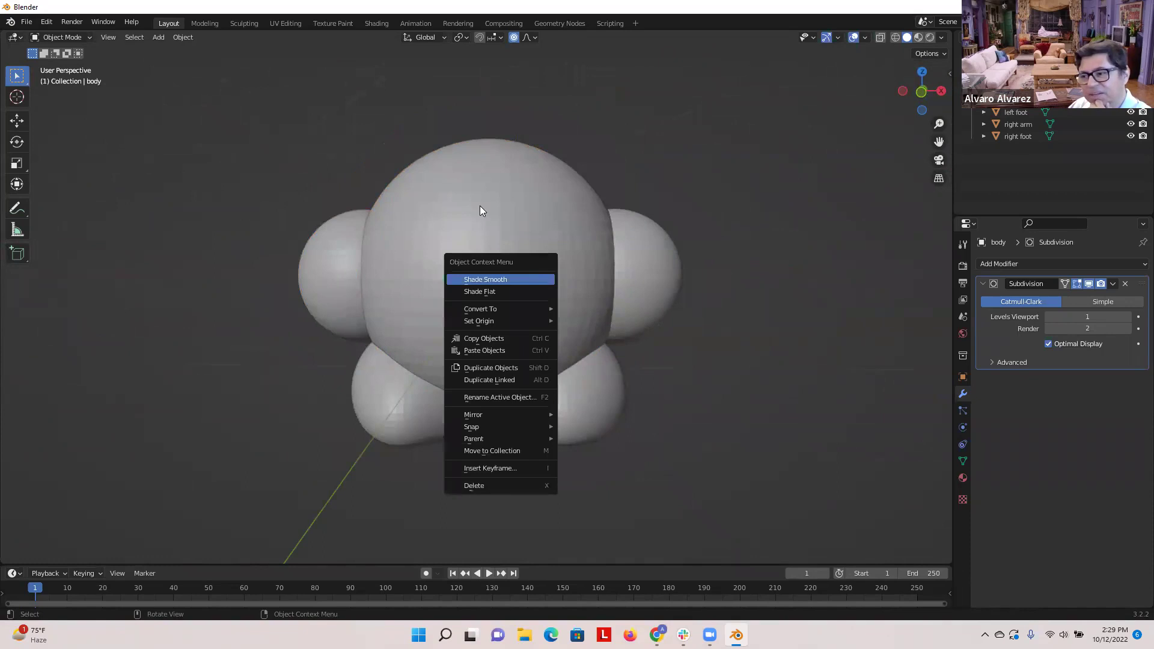
left_click(524, 213)
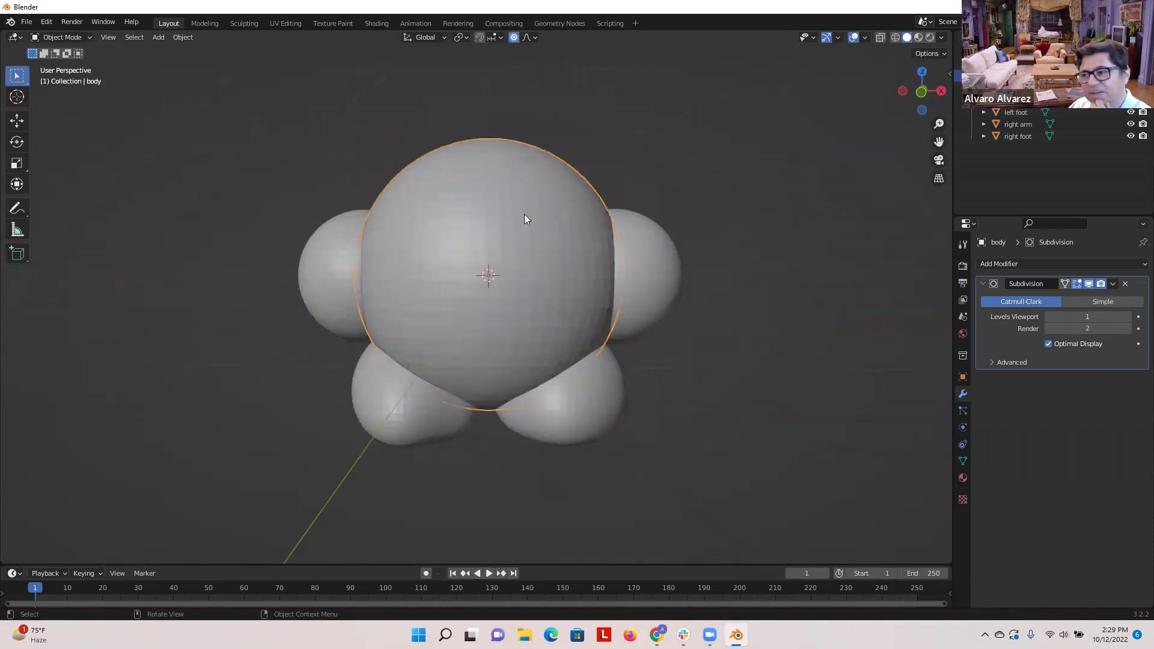
right_click(521, 215)
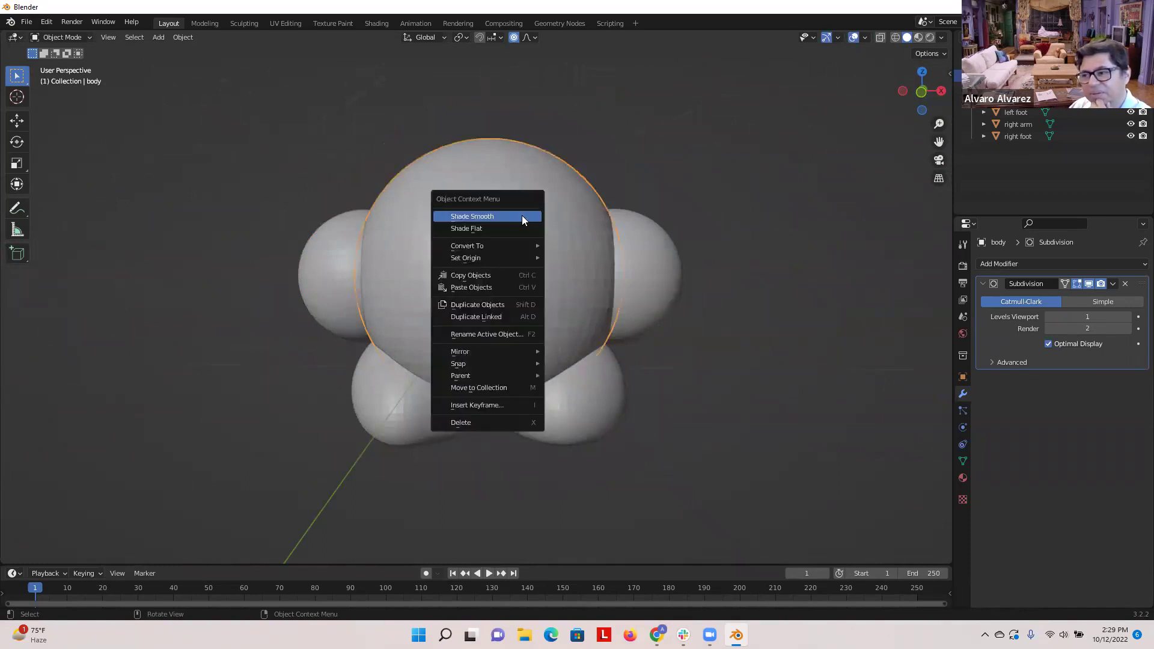
left_click(488, 218)
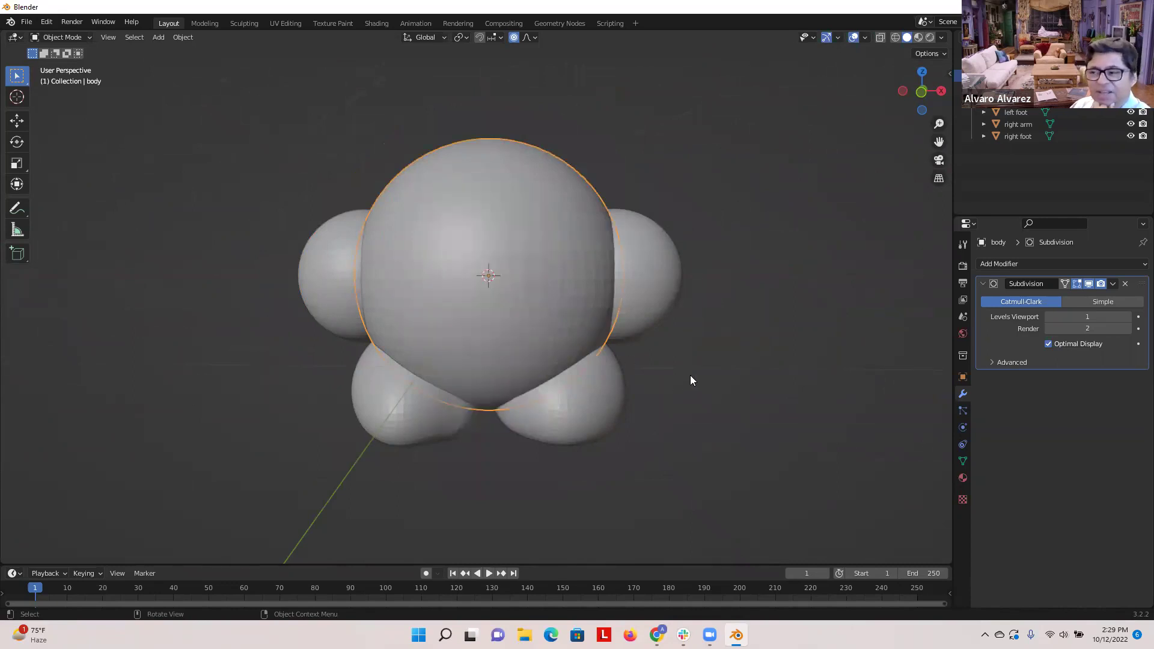
- Inspect the body's shading up close and apply Shade Smooth to the right arm
scroll(690, 375, "up", 5)
scroll(690, 375, "down", 2)
middle_click_drag(708, 381, 650, 404)
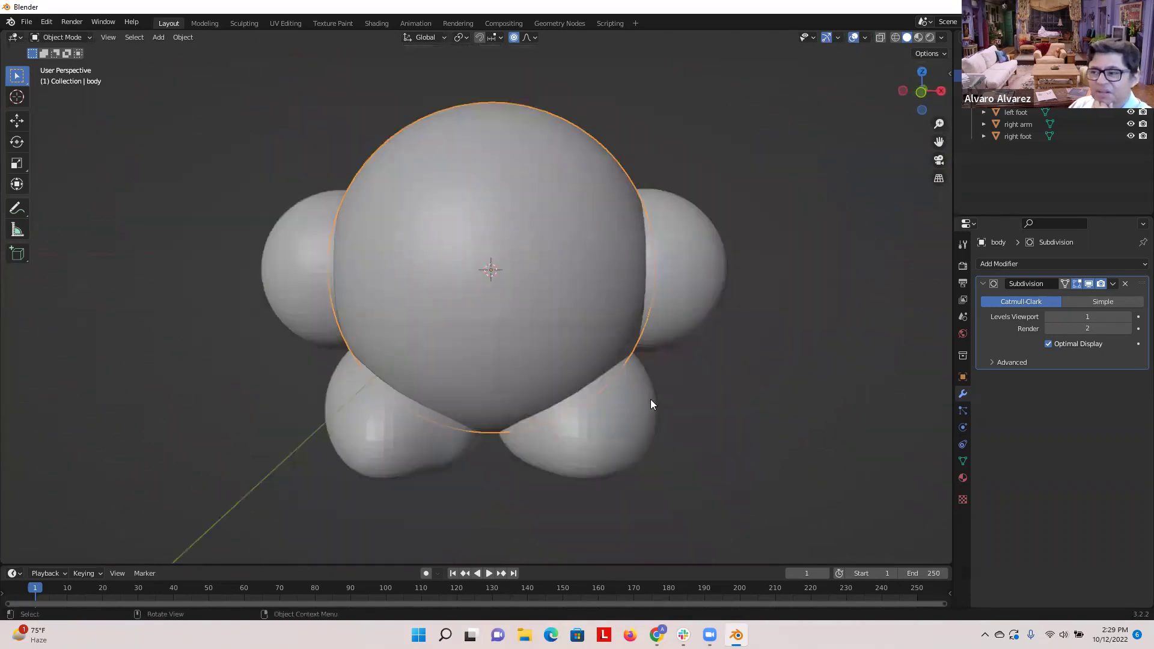
right_click(684, 303)
left_click(673, 301)
left_click(703, 298)
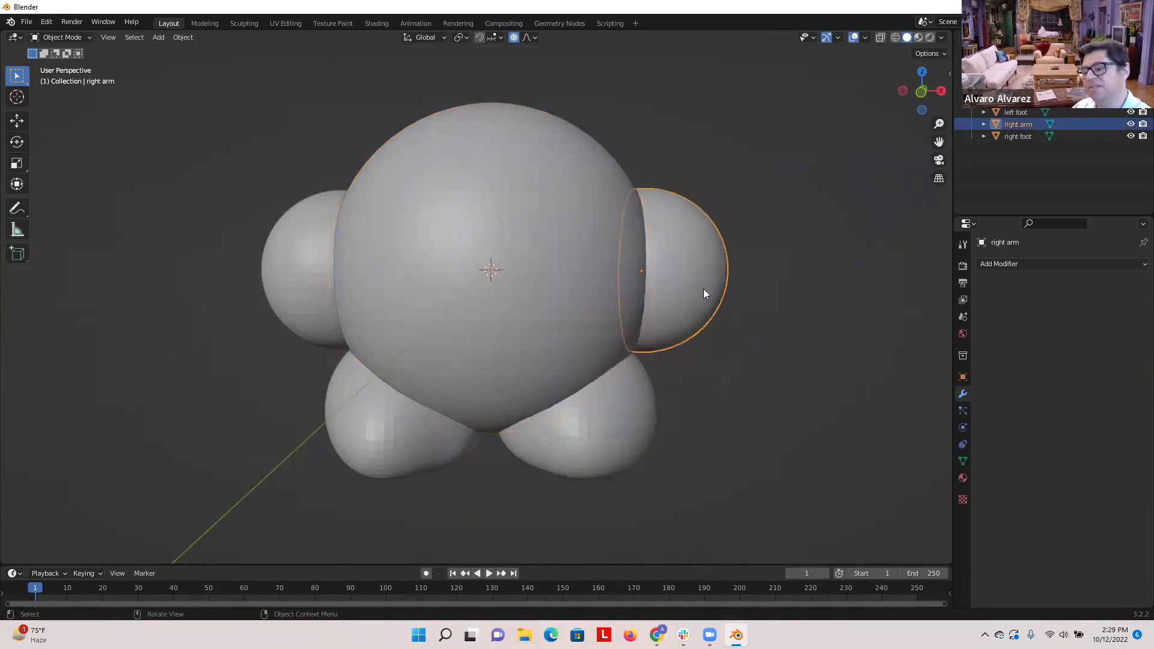
right_click(704, 294)
left_click(695, 292)
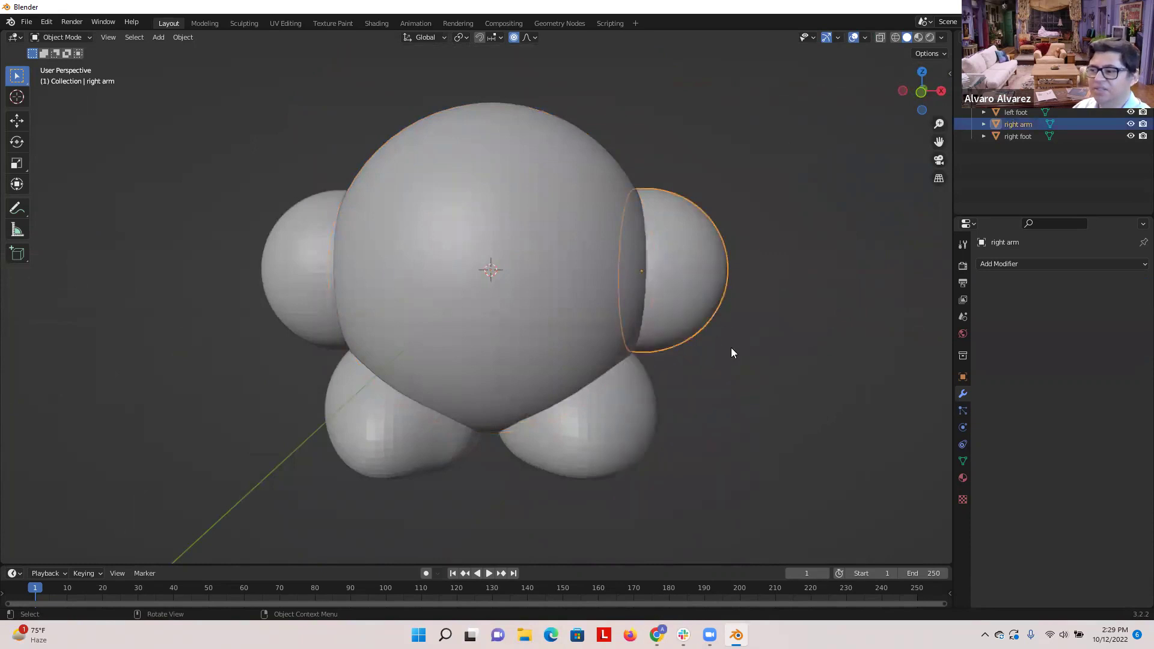
- Apply Shade Smooth to the left arm
left_click(739, 373)
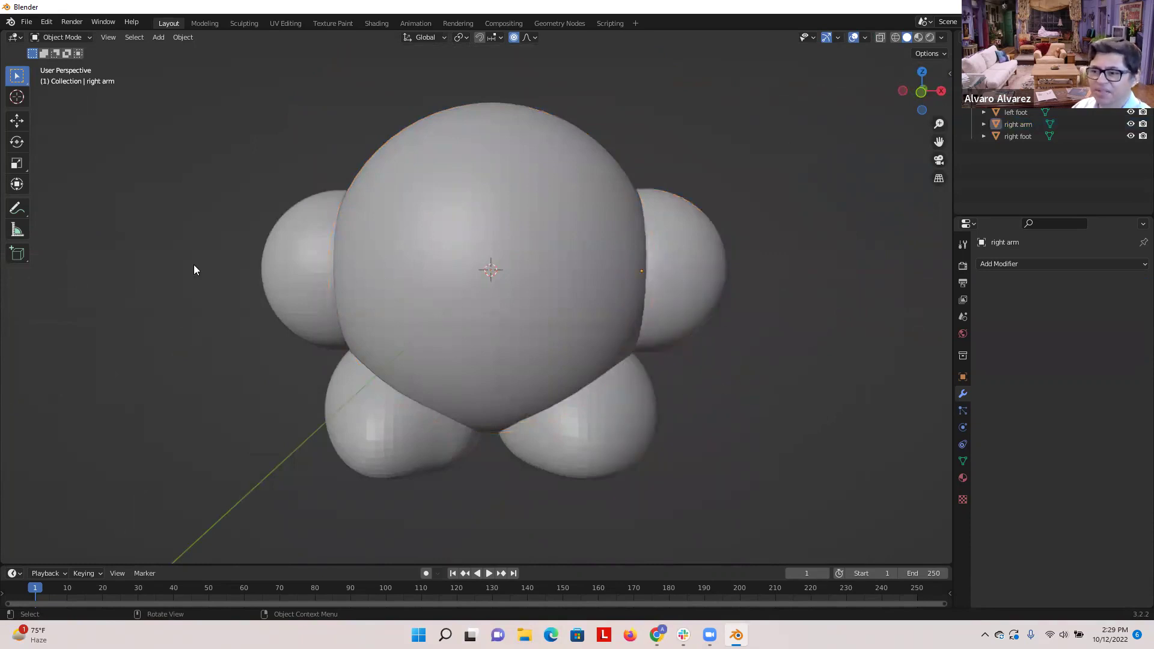
left_click(300, 267)
right_click(300, 267)
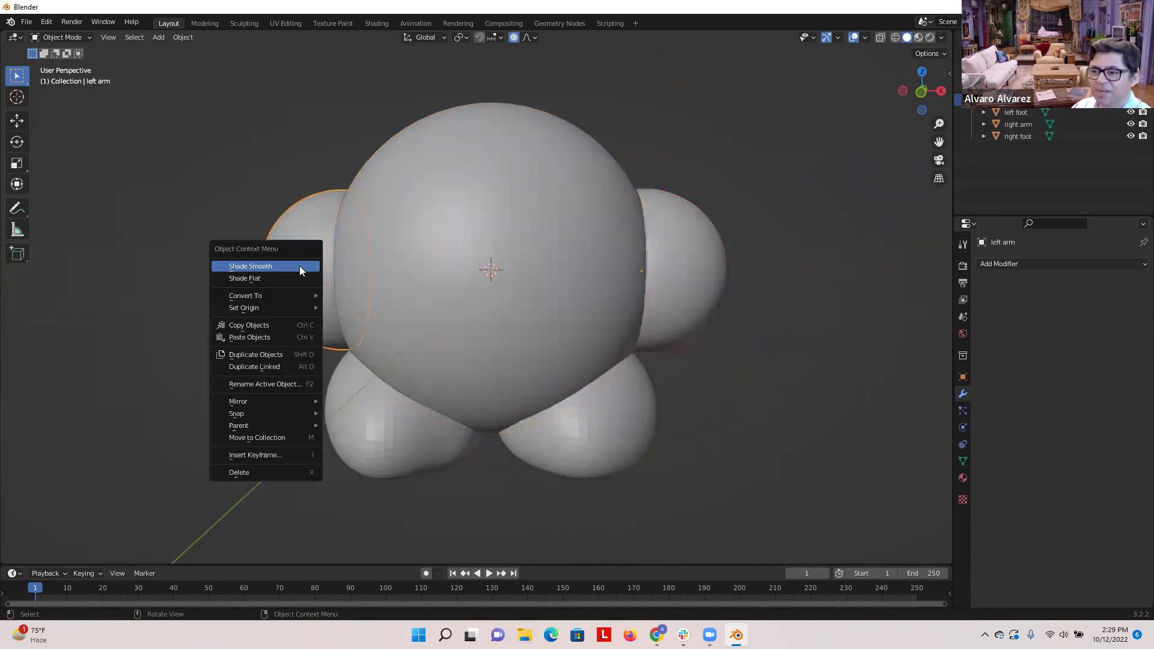
left_click(299, 266)
- Select the left foot and apply Shade Smooth to it
right_click(387, 409)
mouse_move(390, 428)
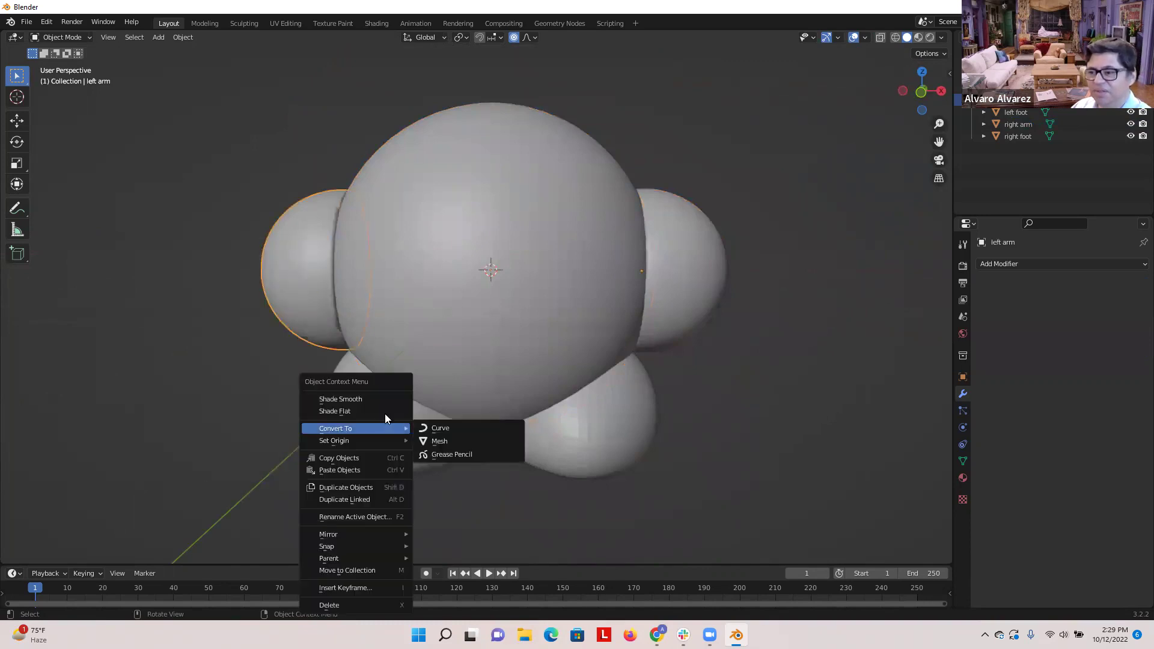
left_click(371, 399)
left_click(423, 450)
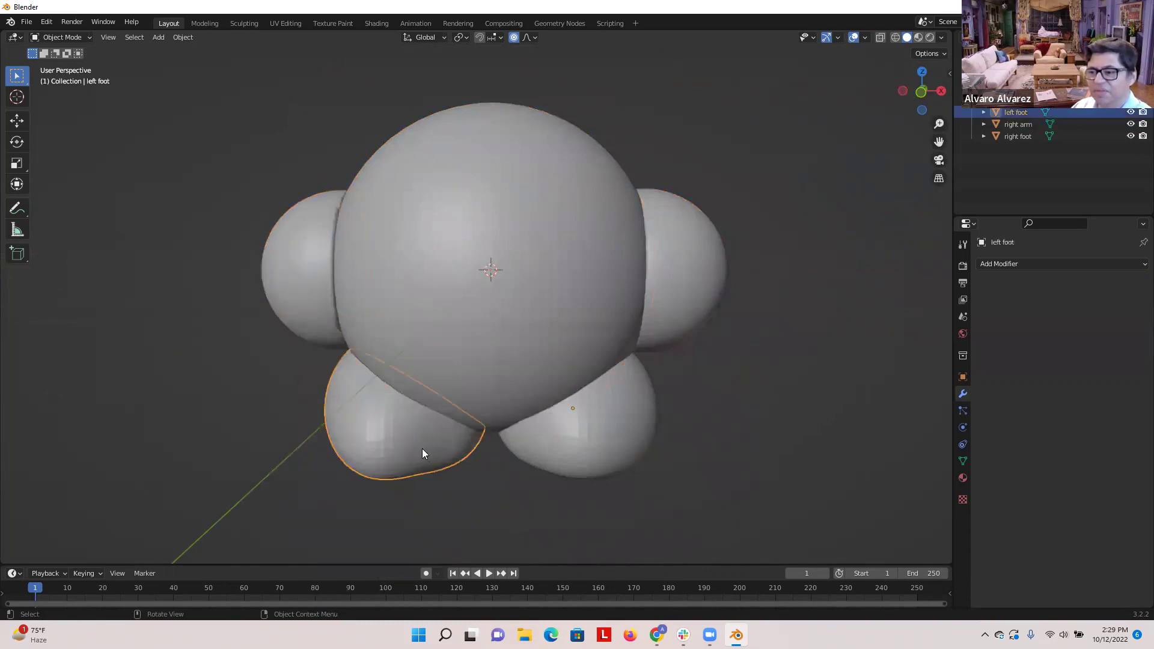
right_click(397, 421)
left_click(367, 399)
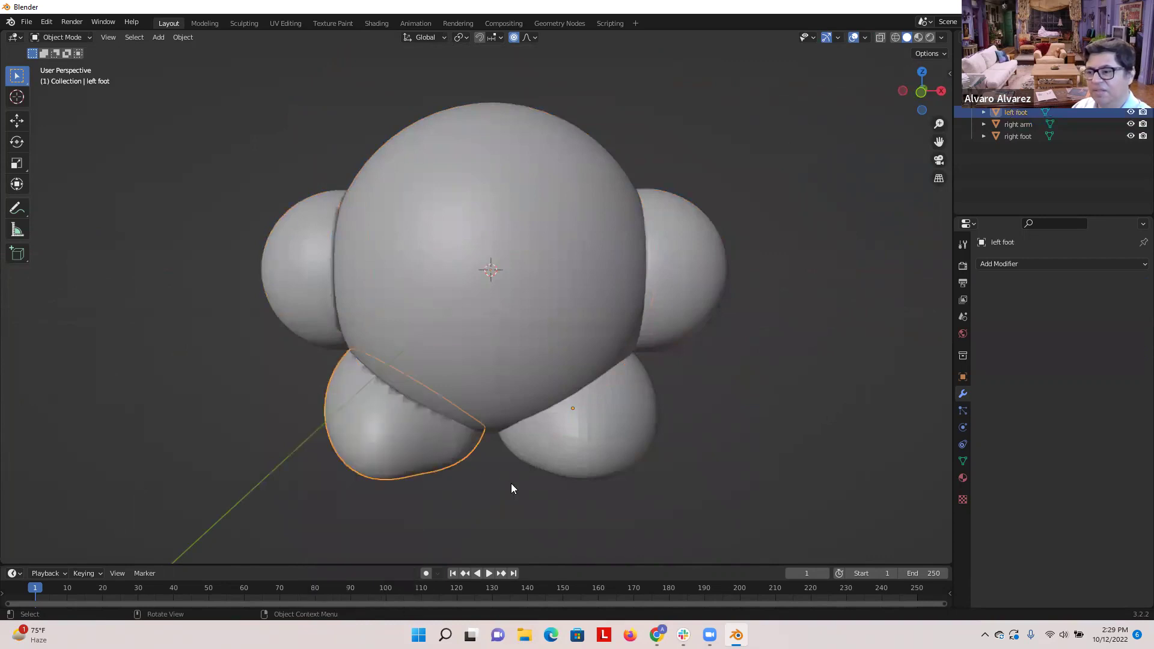
- Apply Shade Smooth to the right foot and deselect it
left_click(572, 447)
right_click(572, 448)
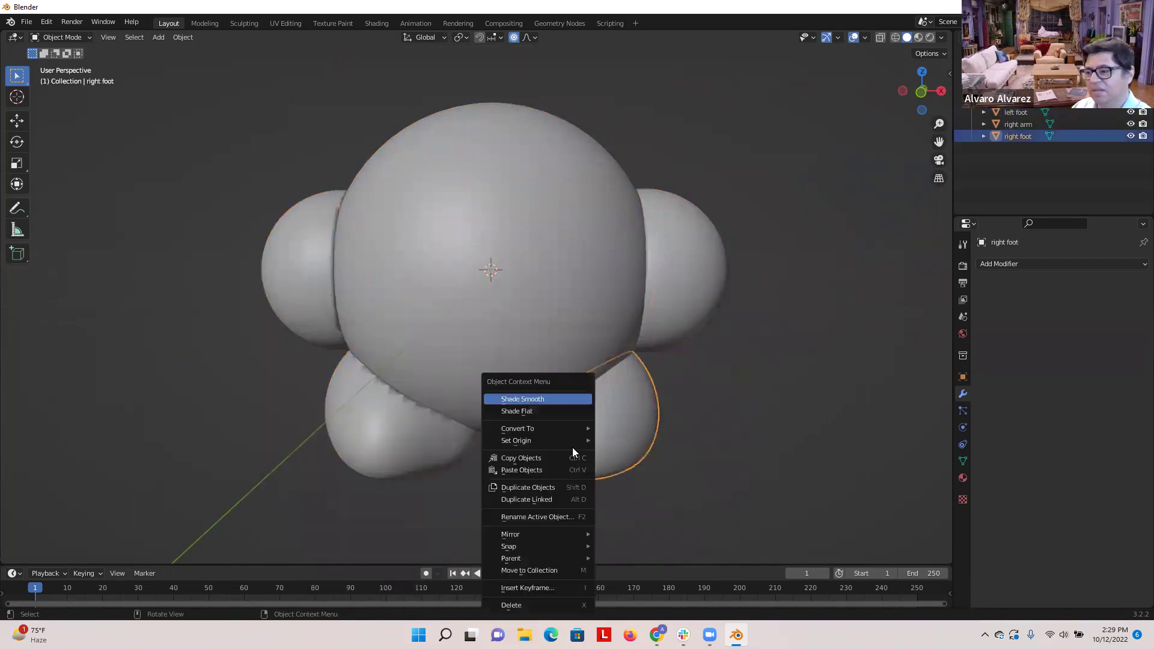
left_click(550, 399)
left_click(694, 461)
middle_click_drag(736, 467, 716, 440)
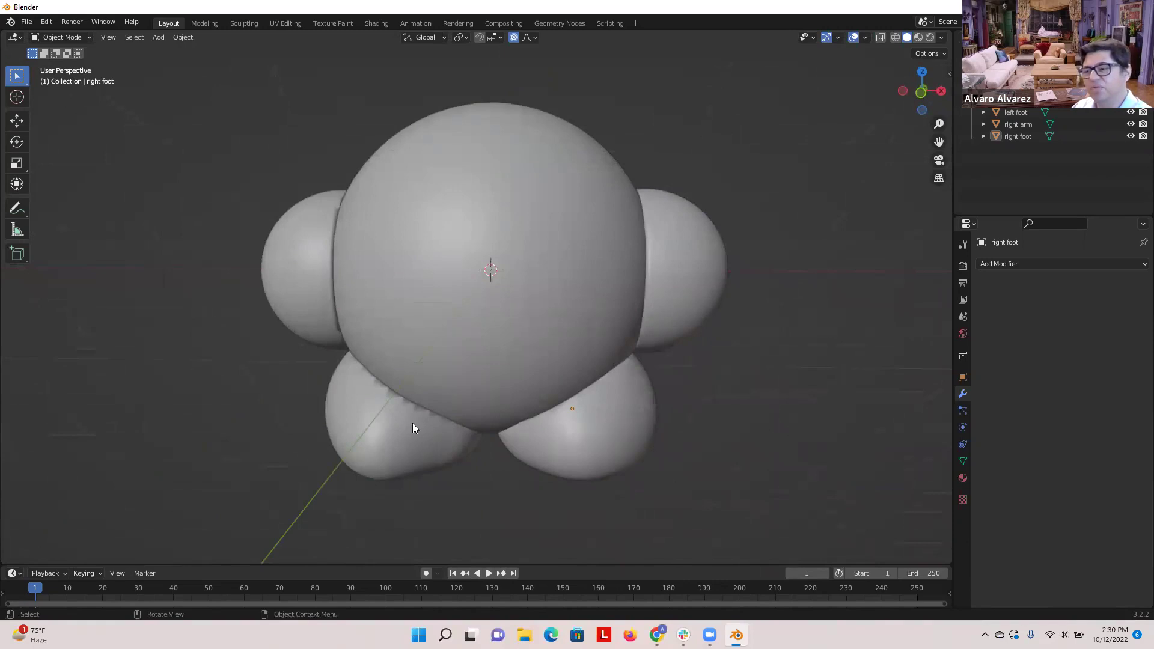
- Try to separate the right arm's mesh by loose parts in Edit Mode, then return to Object Mode and deselect it
left_click(577, 444)
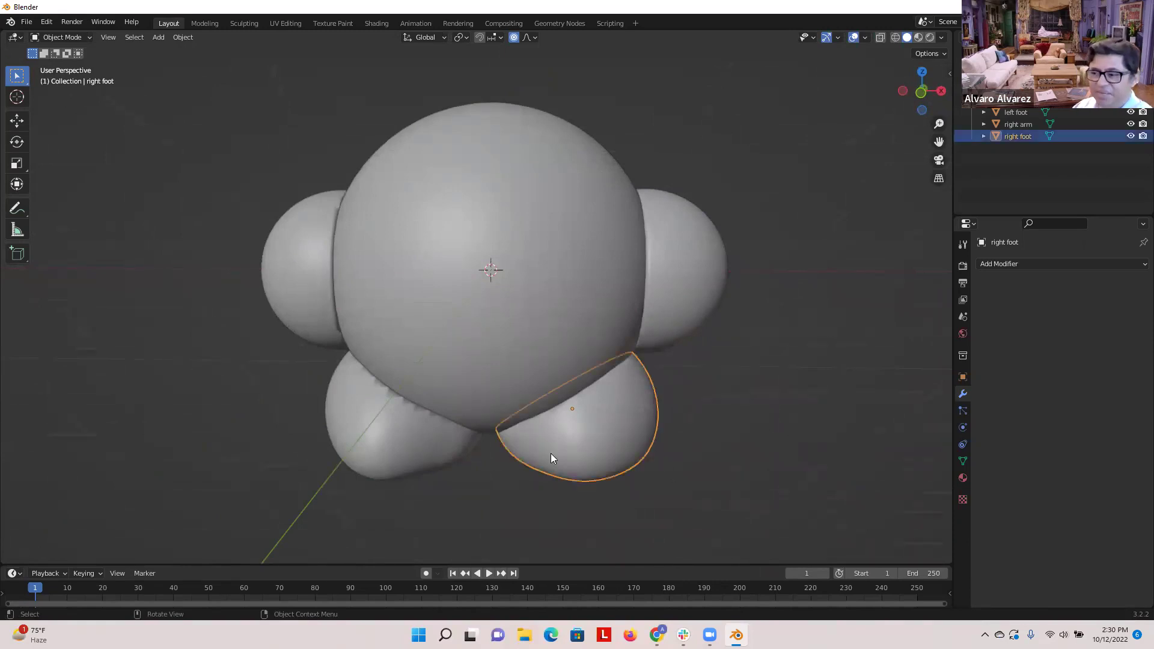
left_click(684, 272)
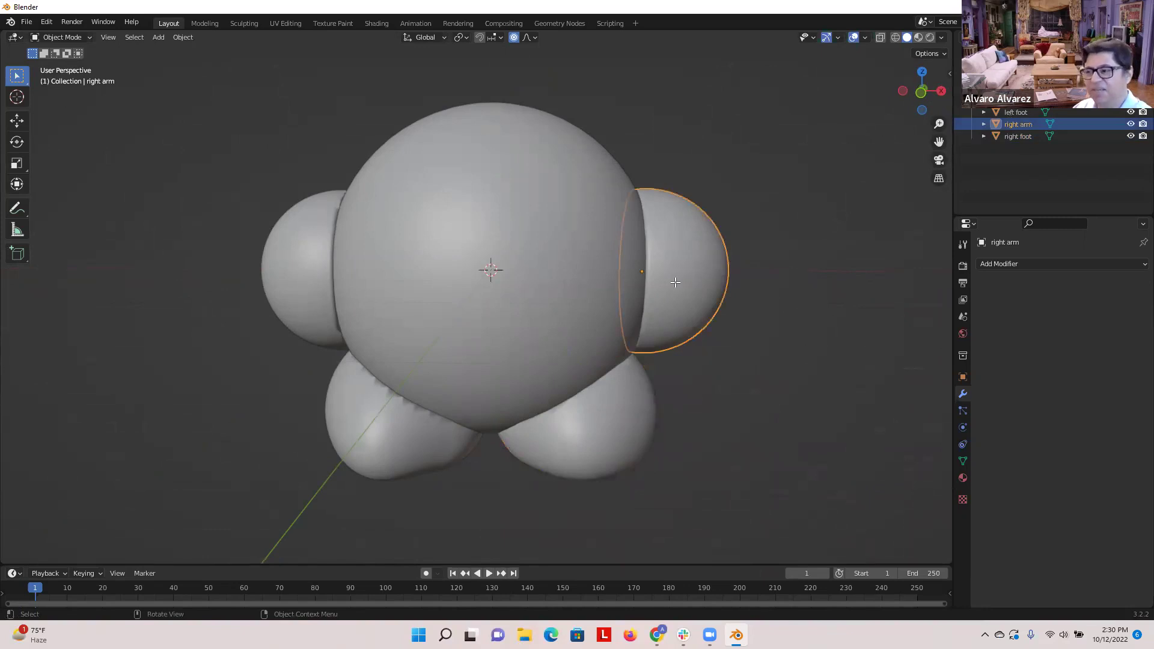
key("Tab")
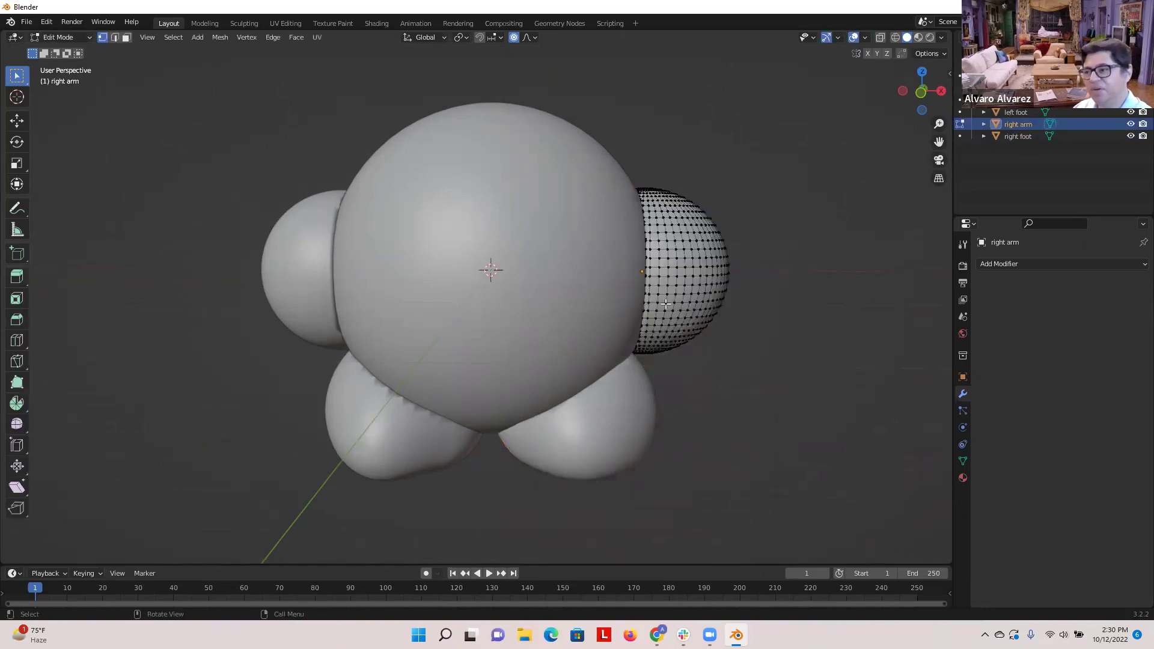
key("p")
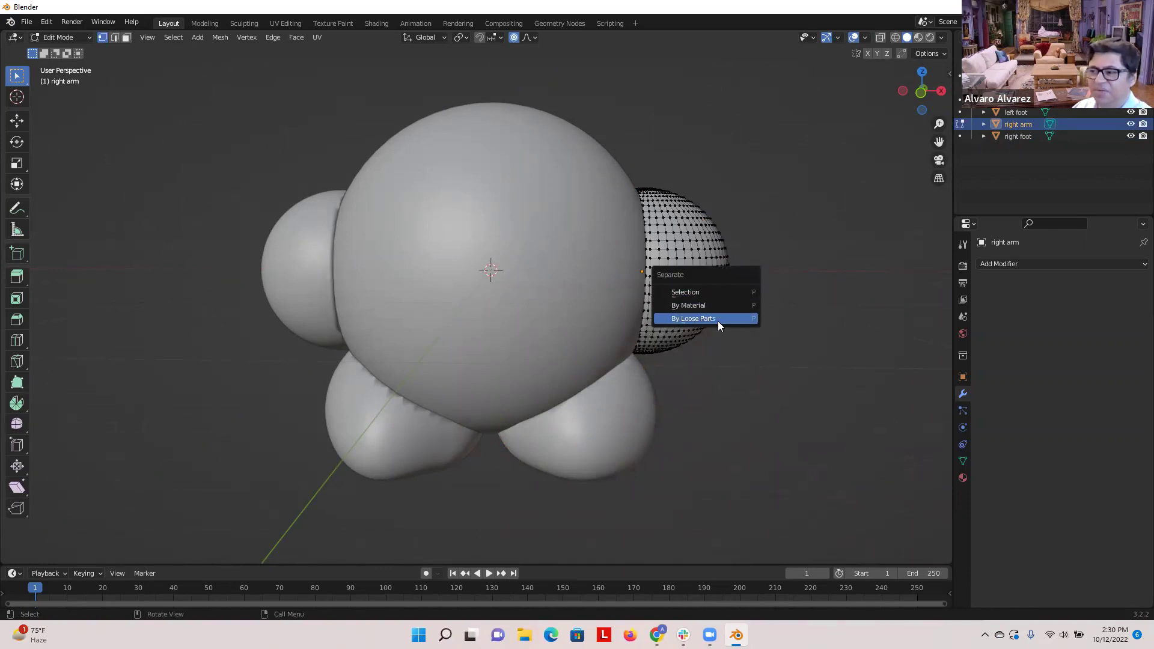
left_click(717, 319)
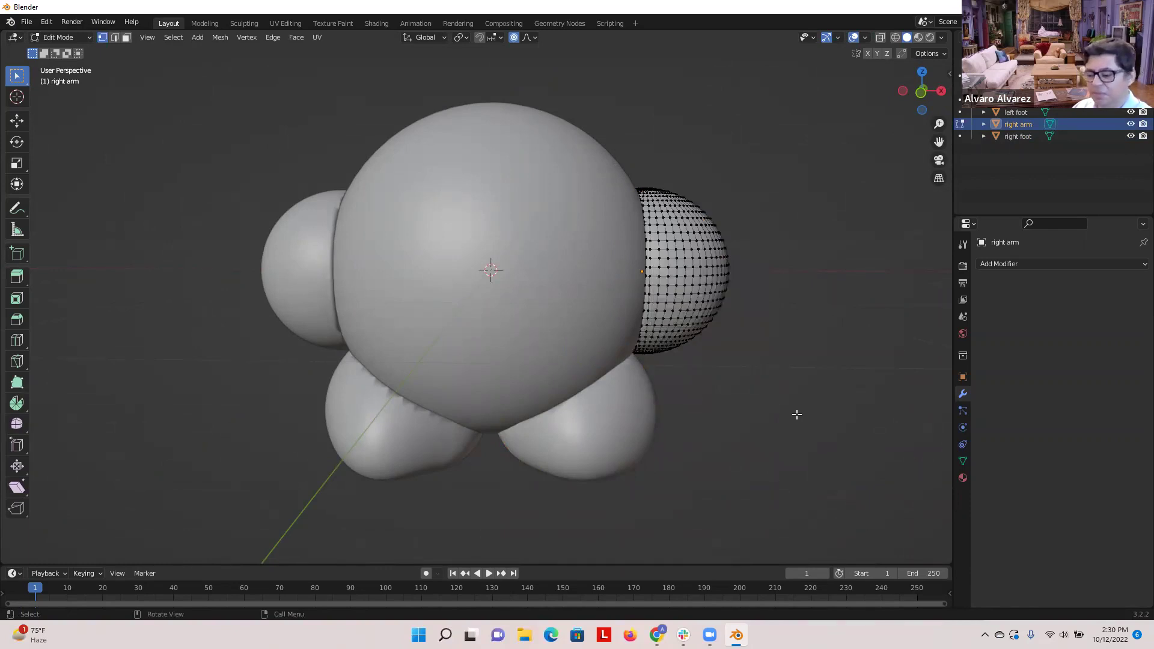
key("Tab")
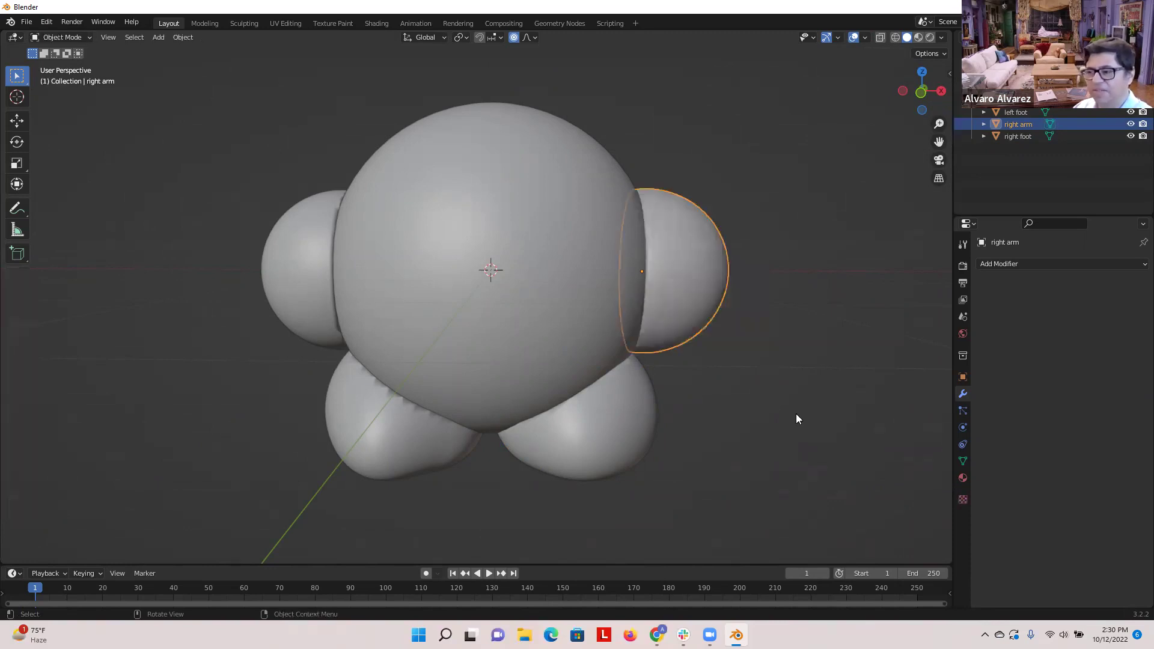
left_click(762, 424)
- Select the body and switch to the Shading workspace
scroll(780, 486, "up", 1)
scroll(775, 481, "down", 1)
mouse_move(767, 465)
middle_mouse_down()
mouse_move(771, 419)
mouse_move(724, 340)
mouse_move(748, 399)
mouse_move(679, 454)
mouse_move(585, 478)
mouse_move(827, 474)
mouse_move(763, 471)
middle_mouse_up()
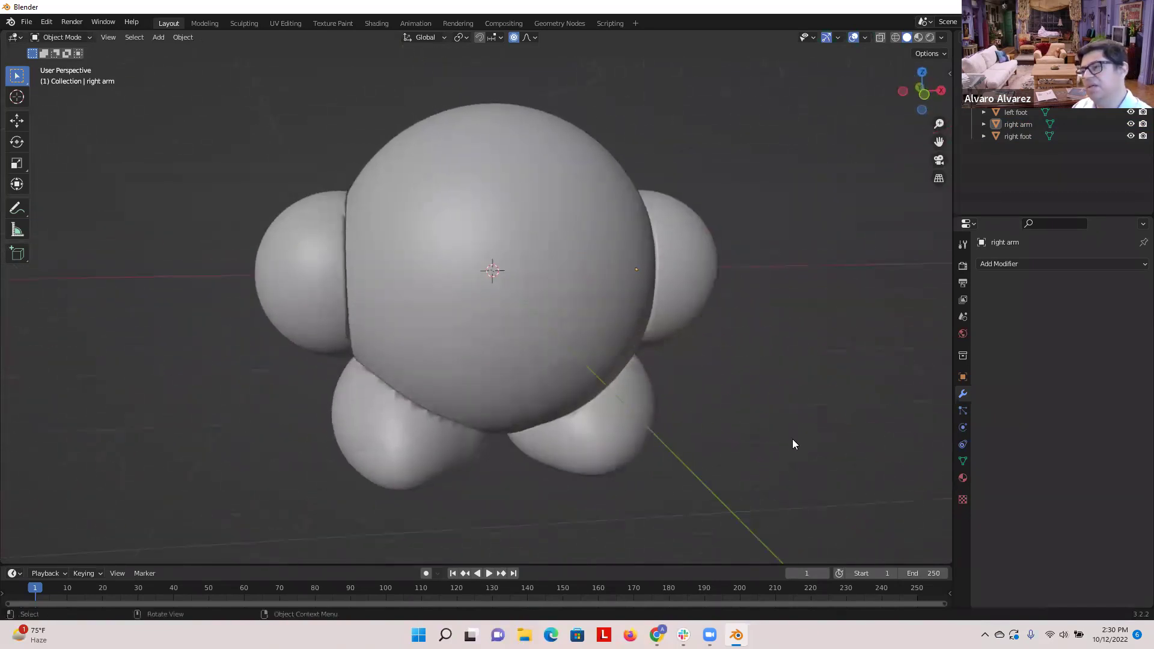
scroll(792, 438, "down", 3)
middle_click_drag(786, 431, 766, 422)
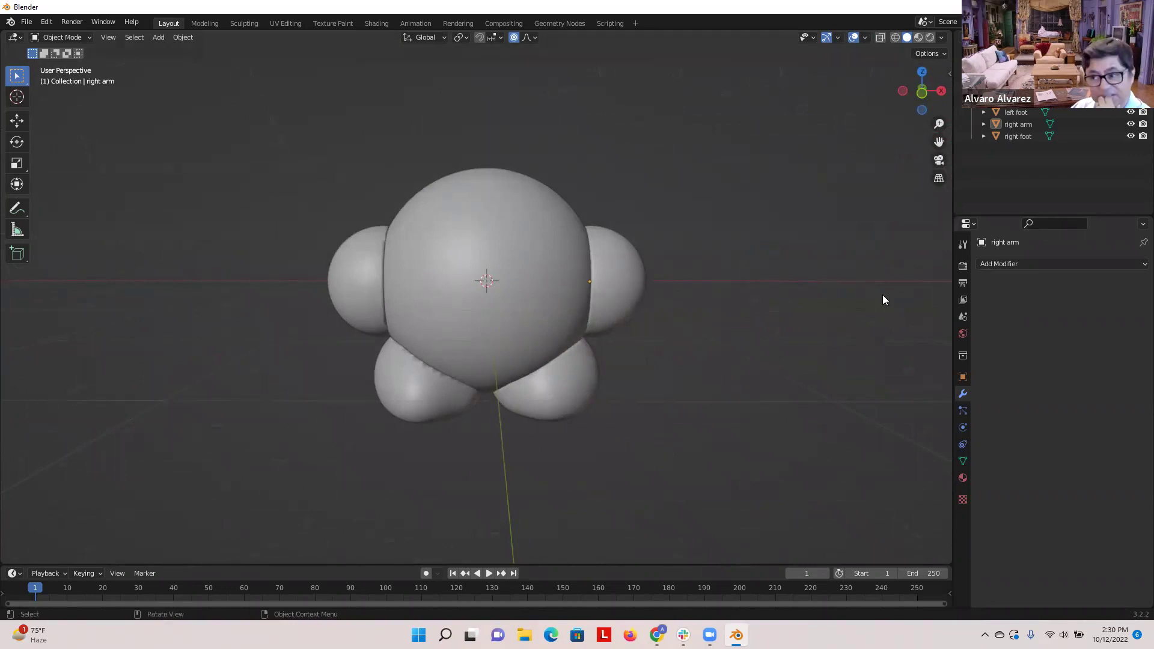
left_click(512, 305)
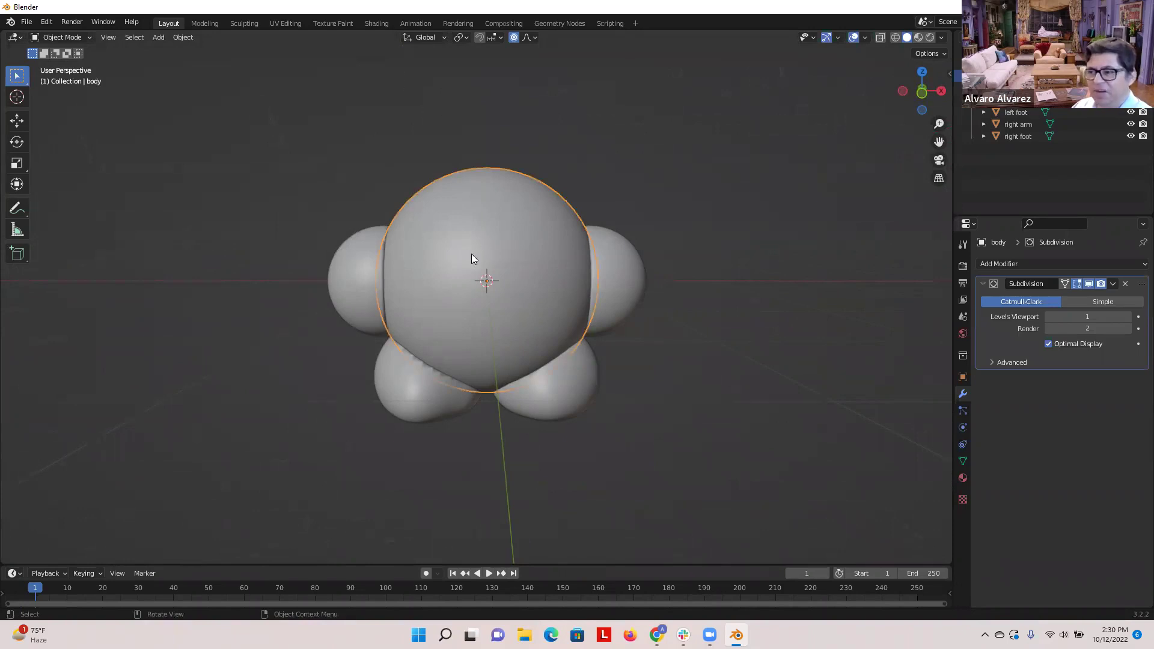
left_click(374, 24)
scroll(655, 296, "up", 5)
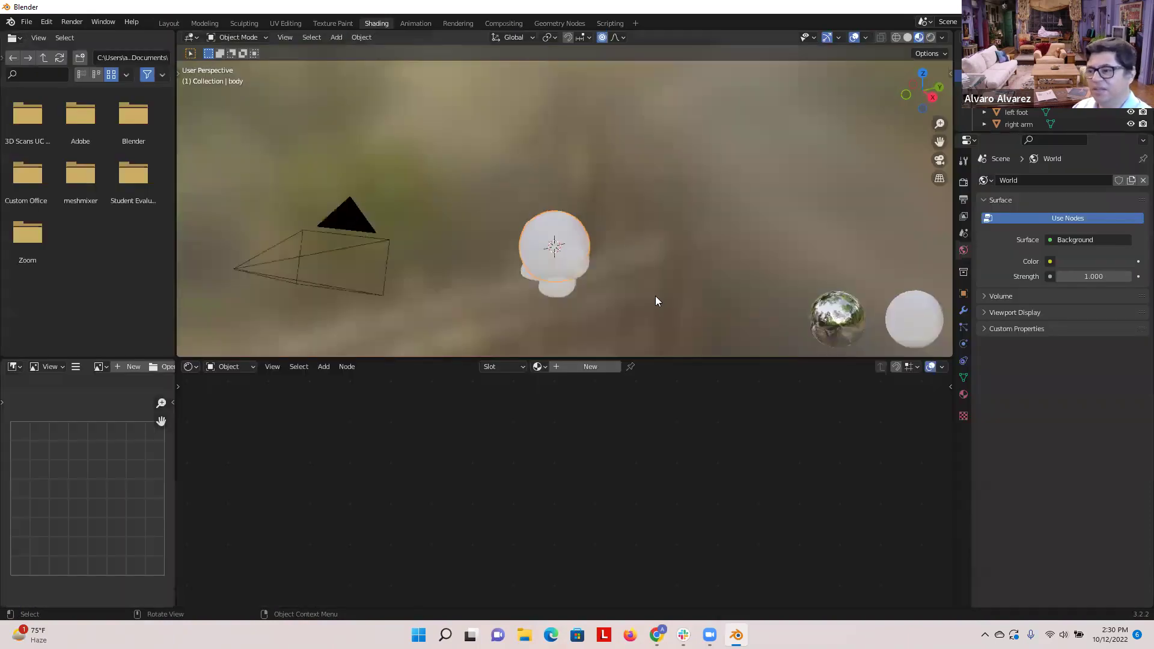
middle_click_drag(643, 286, 683, 289)
scroll(717, 290, "down", 2)
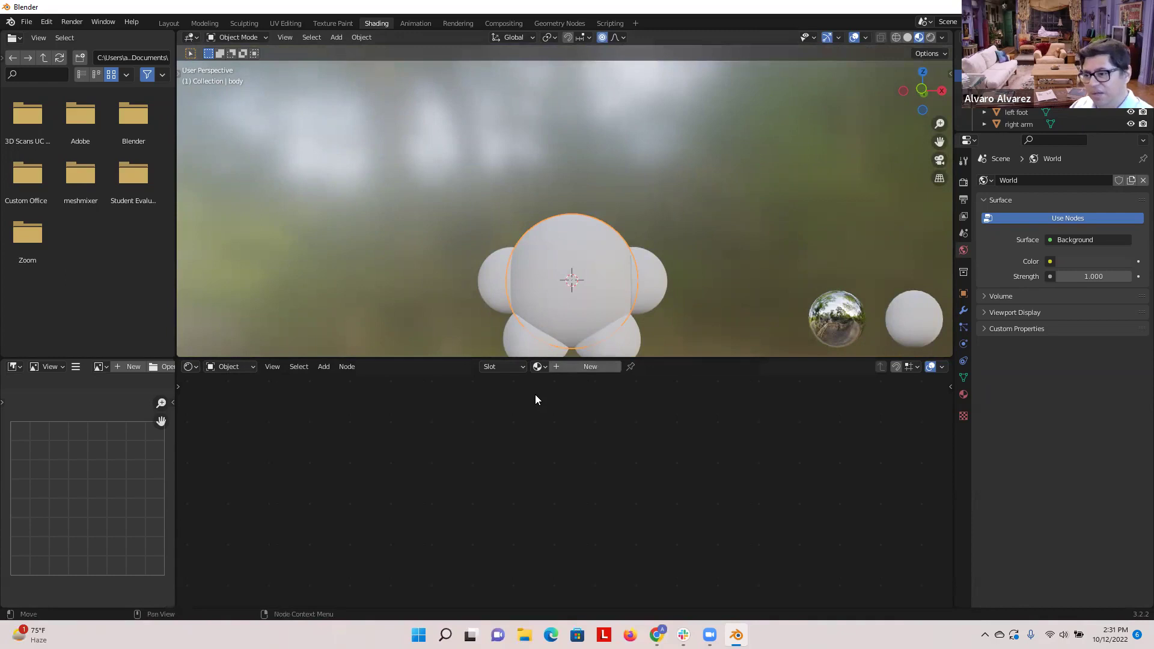
- Create a new material for the body with a light green base color and a roughness of about 0.26
left_click(586, 367)
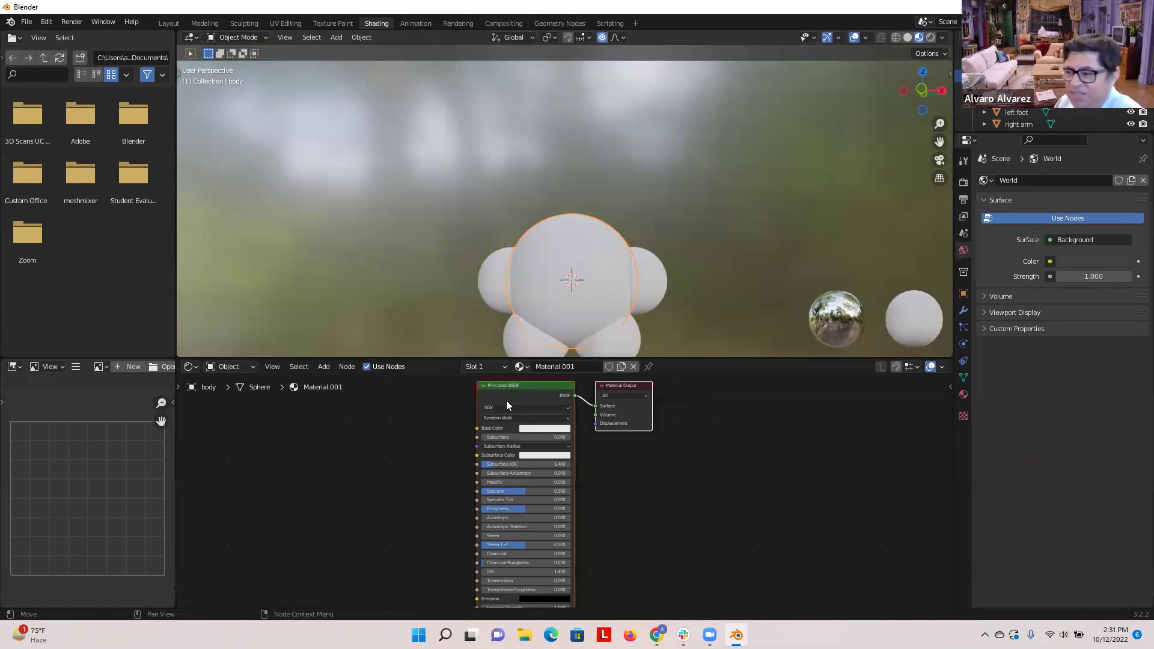
left_click(535, 428)
left_click(537, 338)
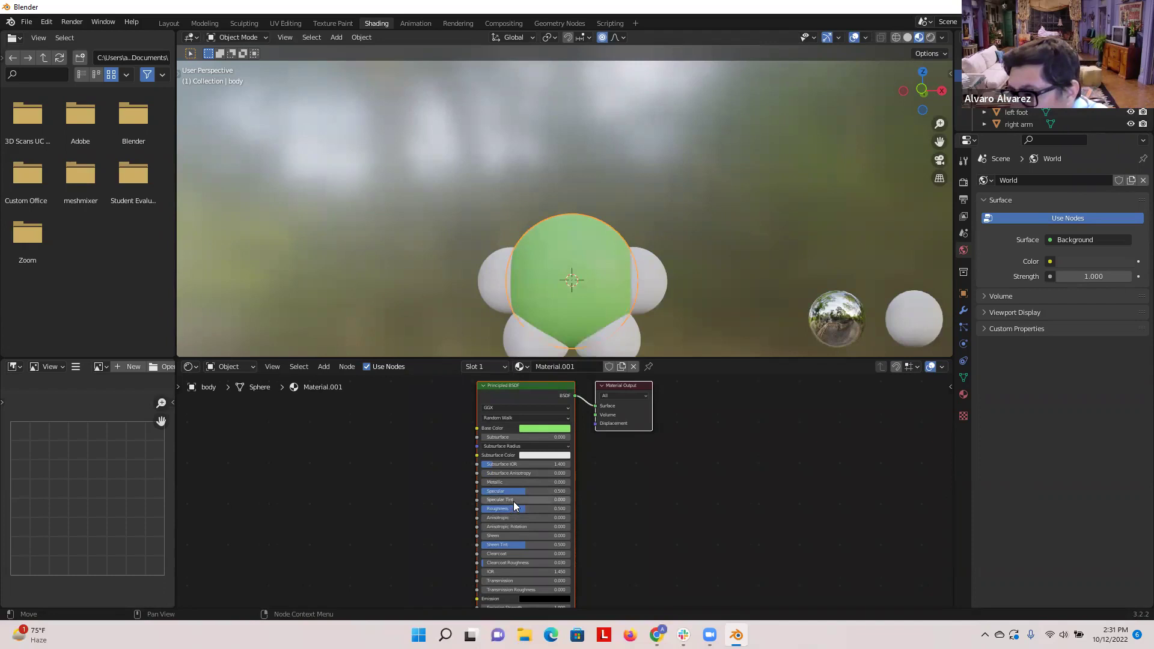
mouse_move(508, 511)
left_mouse_down()
mouse_move(549, 511)
mouse_move(506, 510)
left_mouse_up()
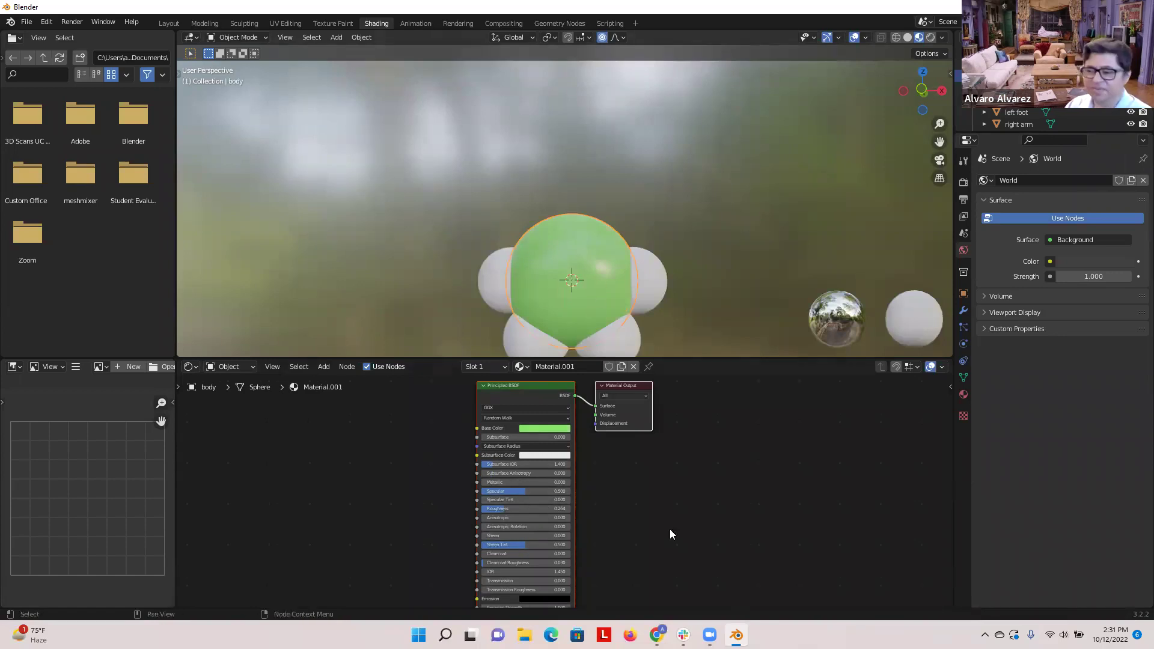
- Delete the body material's Principled BSDF node and place an Image Texture node beside the Material Output node
left_click(509, 385)
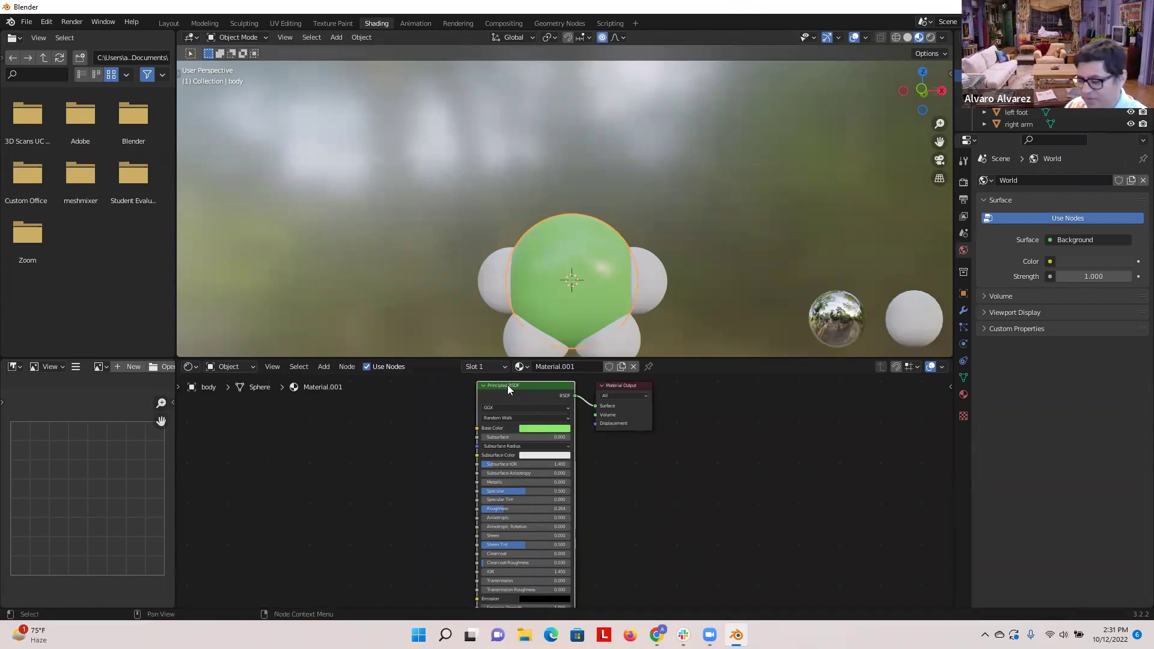
key("x")
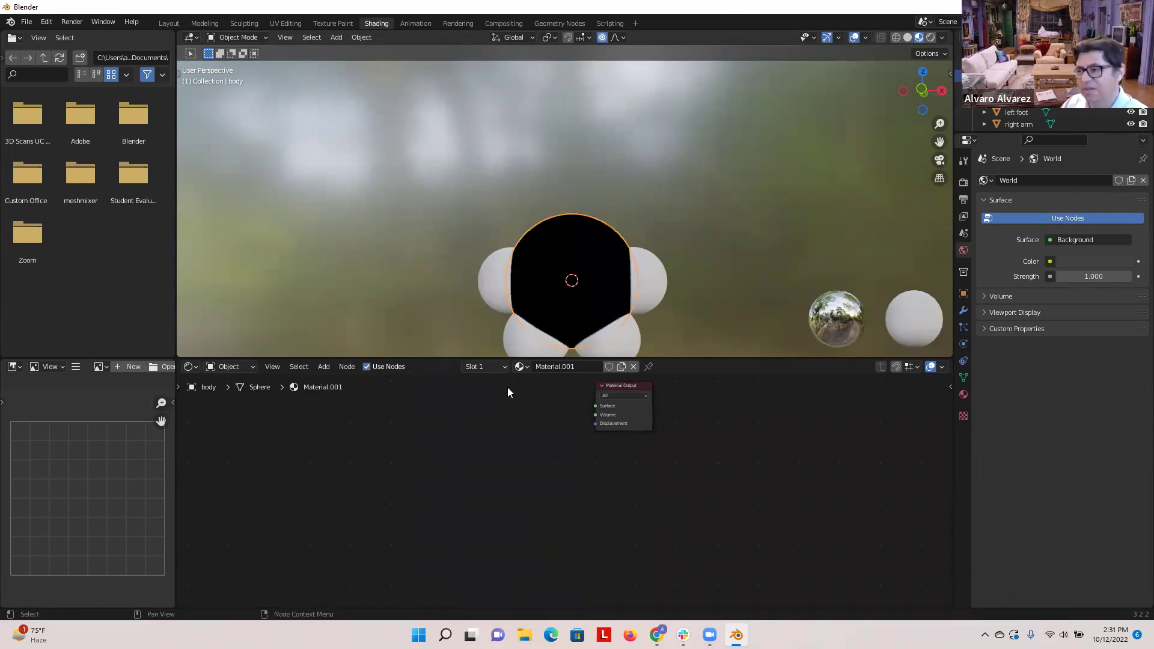
left_click(324, 367)
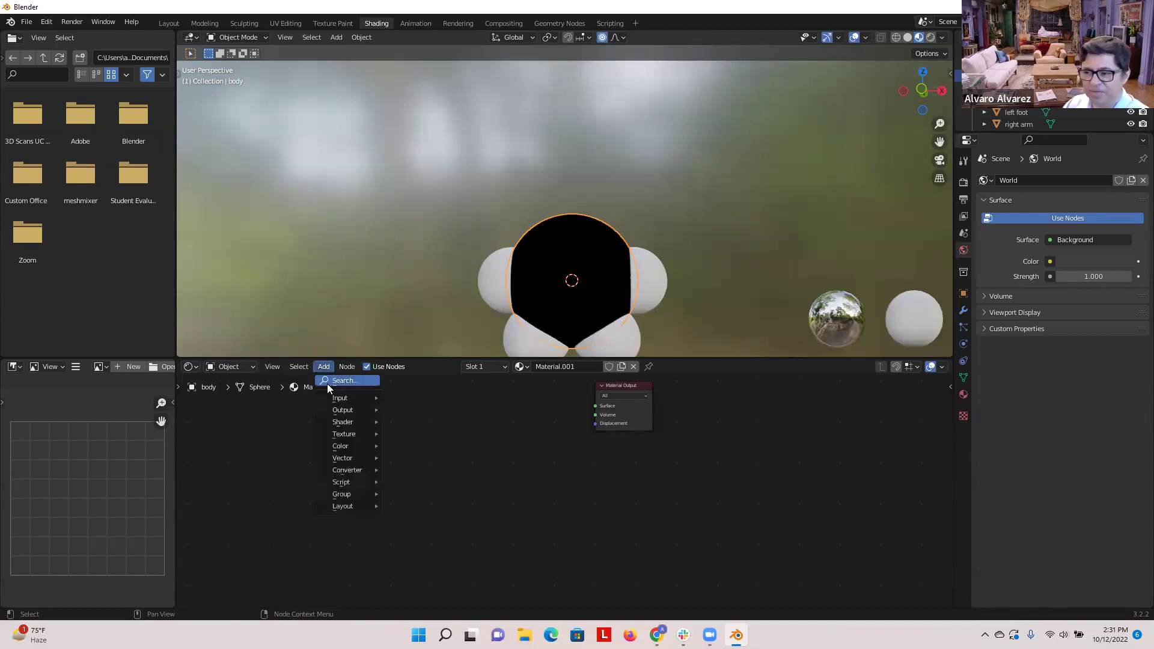
mouse_move(350, 435)
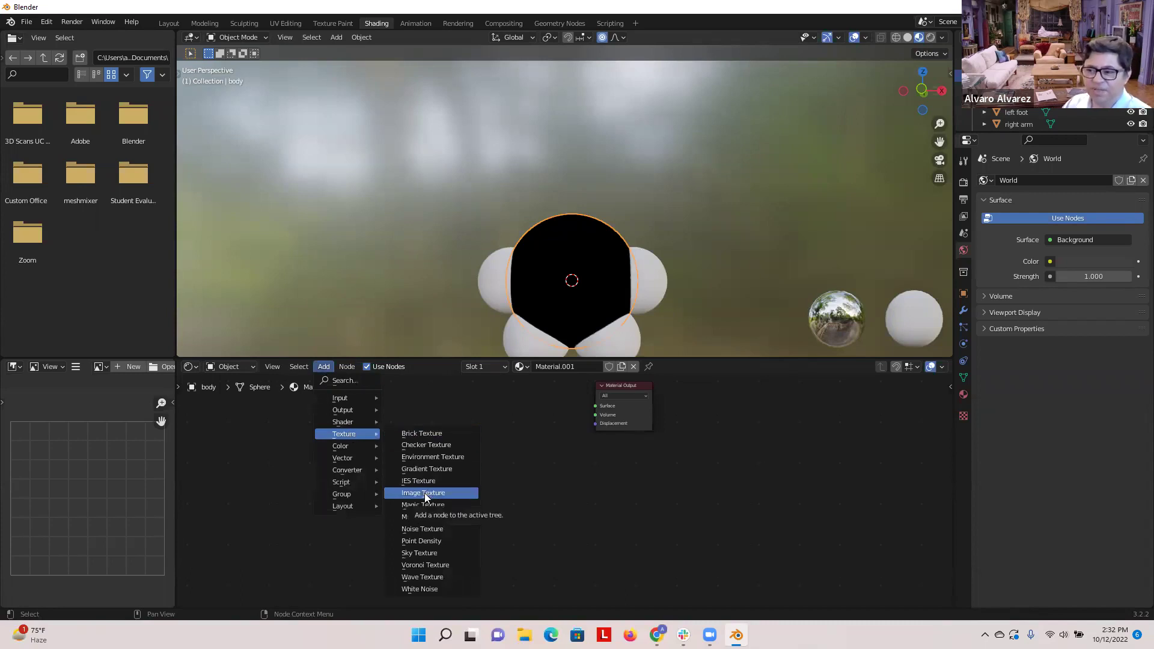
left_click(325, 368)
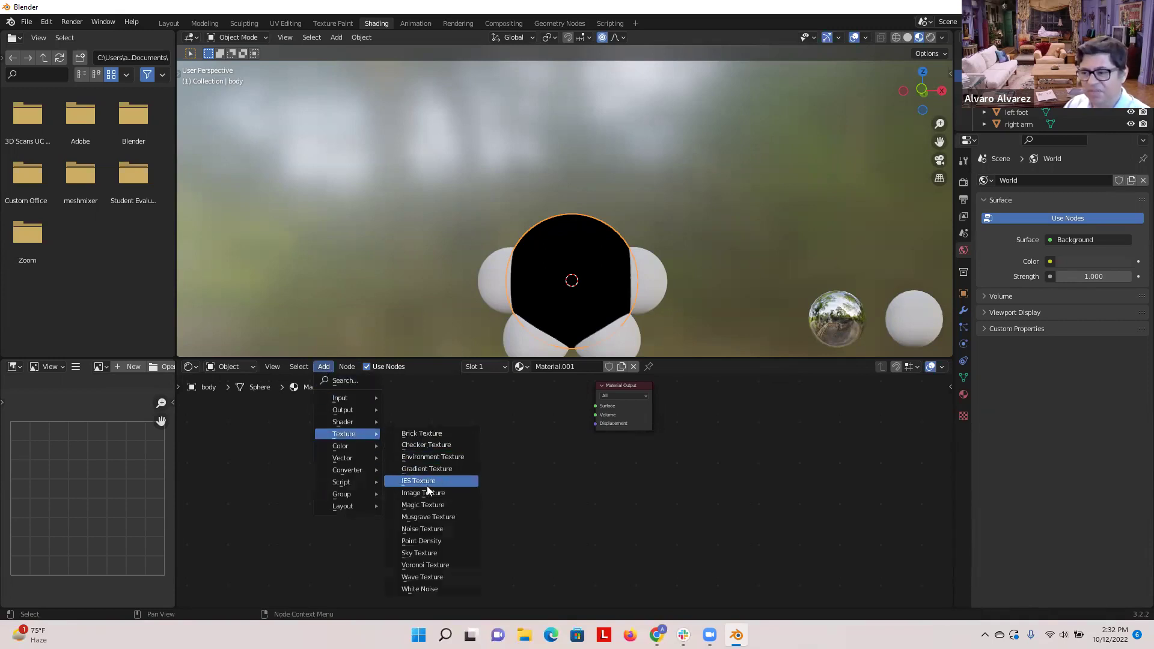
left_click(423, 493)
left_click(449, 395)
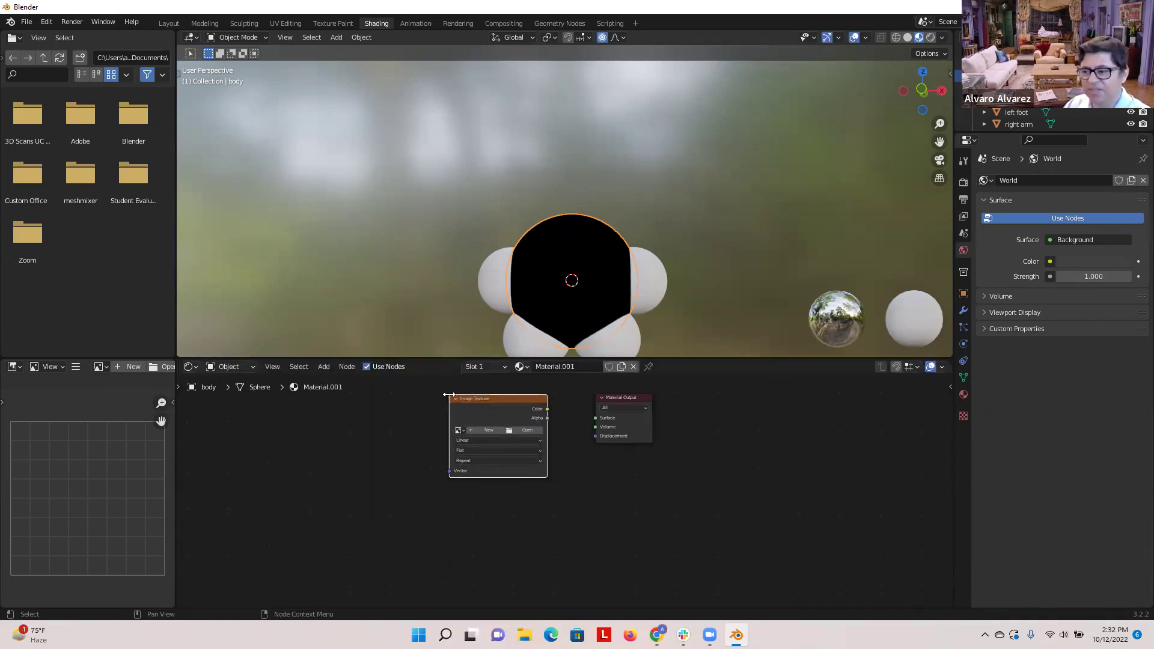
- Connect the Image Texture's Color output to the Material Output's Surface input and turn off proportional editing
scroll(561, 473, "up", 4)
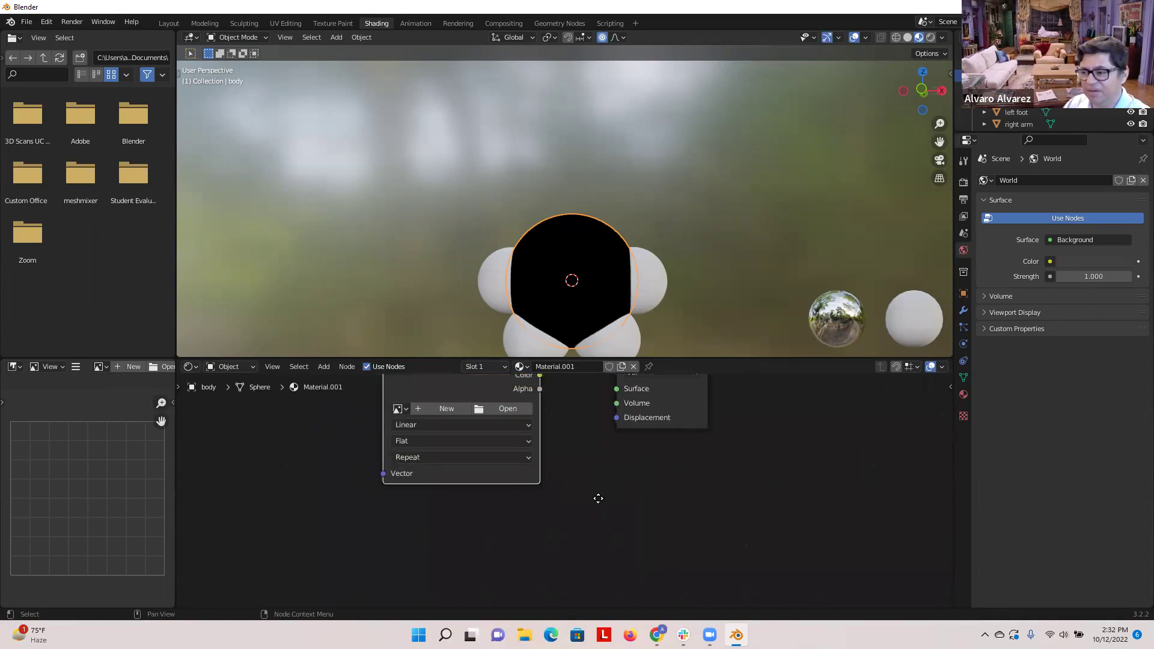
middle_click_drag(598, 498, 600, 548)
scroll(600, 547, "up", 1)
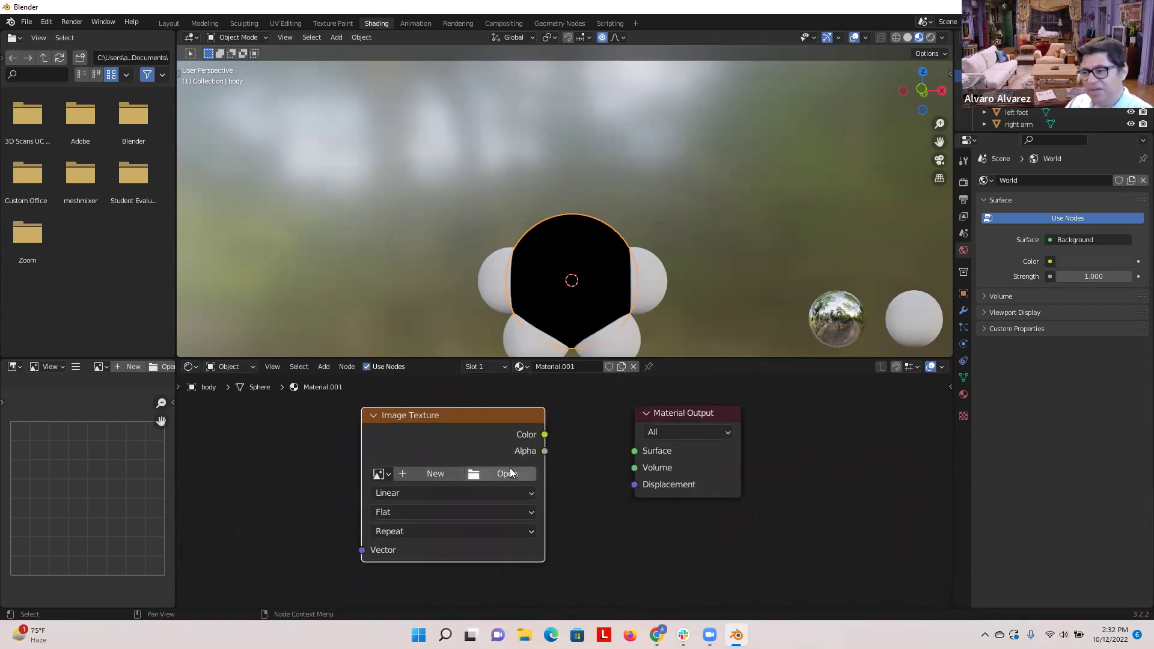
left_click_drag(545, 437, 628, 453)
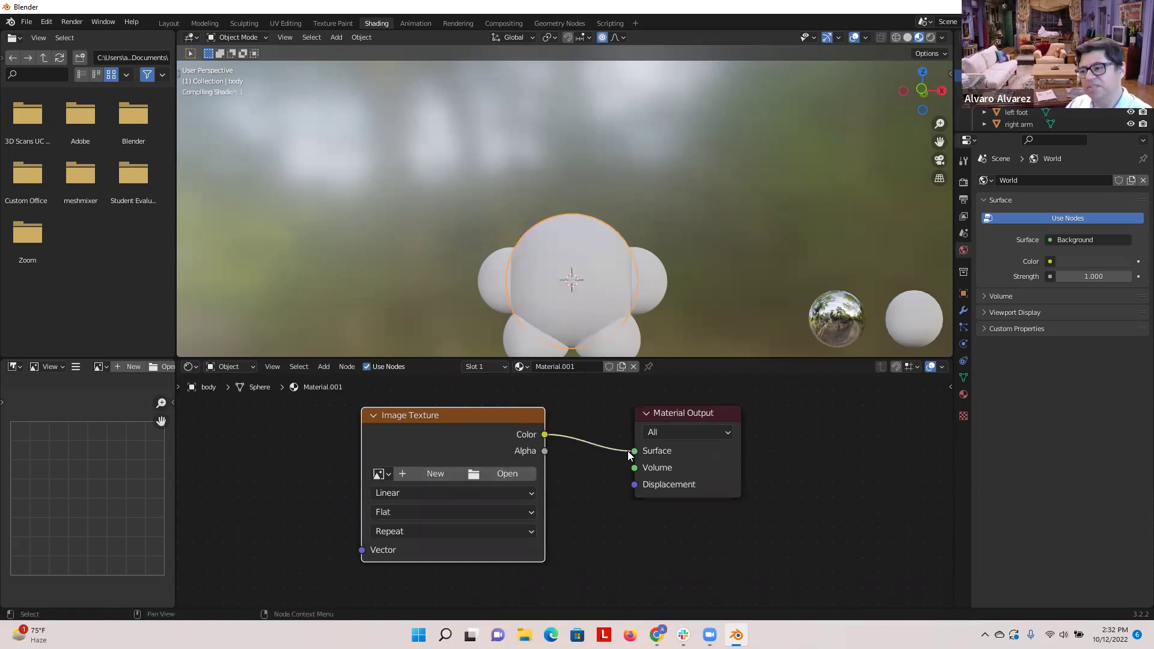
key("o")
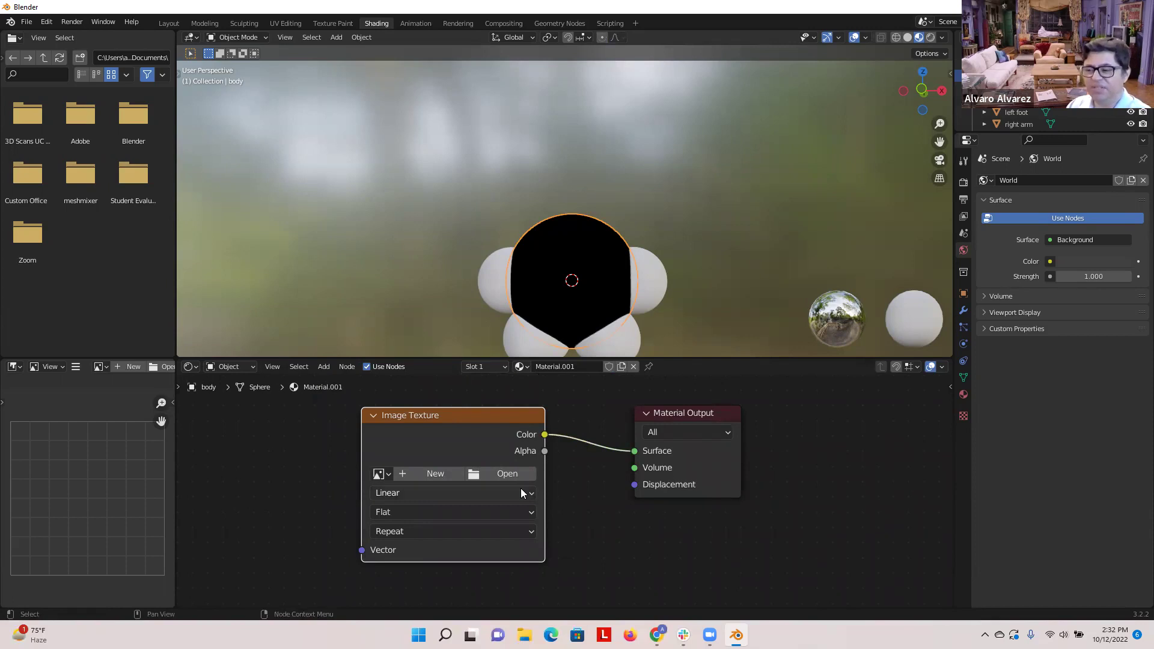
- Browse for an image for the body's Image Texture node and go to the Kirby Faces folder inside Pictures
left_click(495, 473)
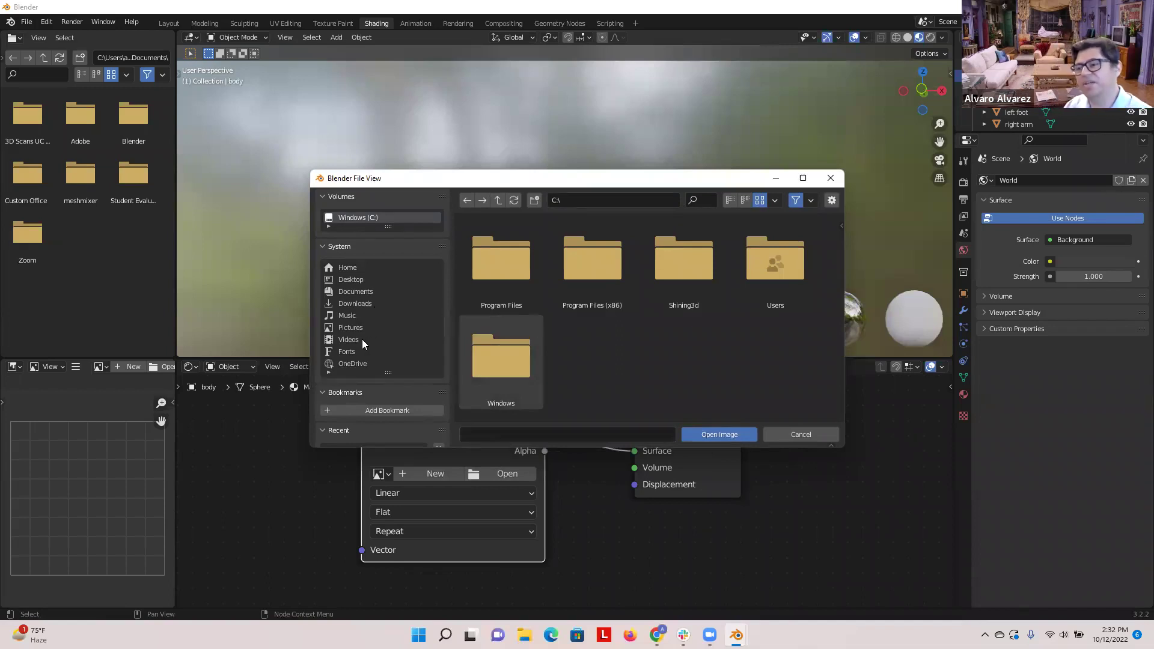
left_click(360, 304)
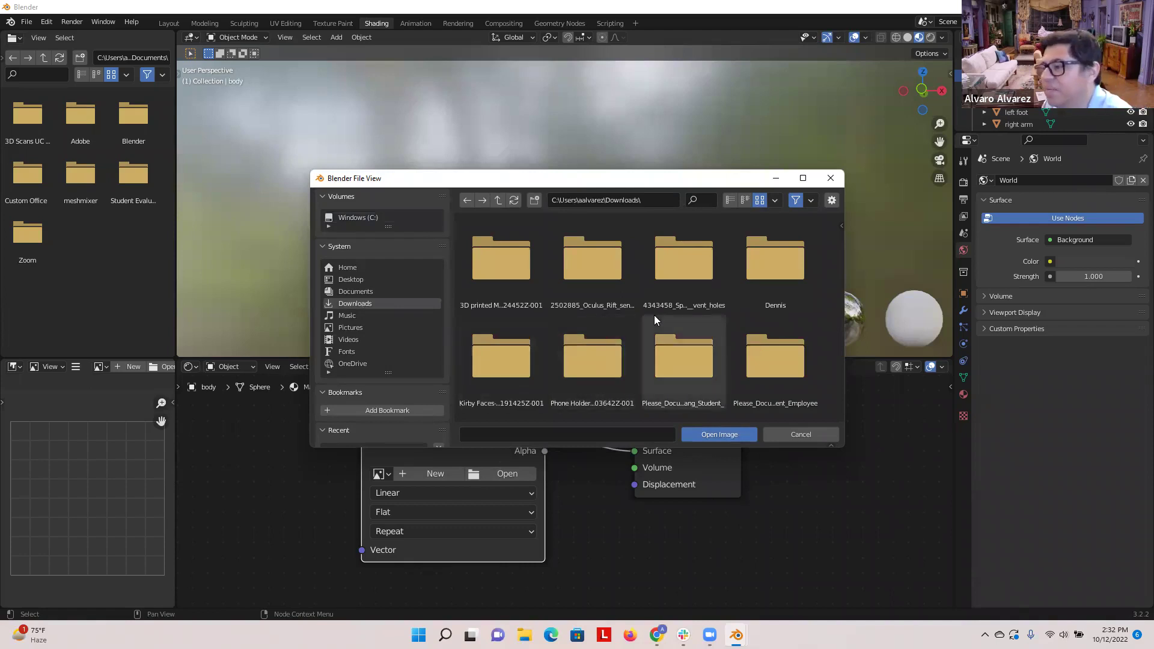
scroll(655, 318, "down", 2)
scroll(648, 320, "down", 5)
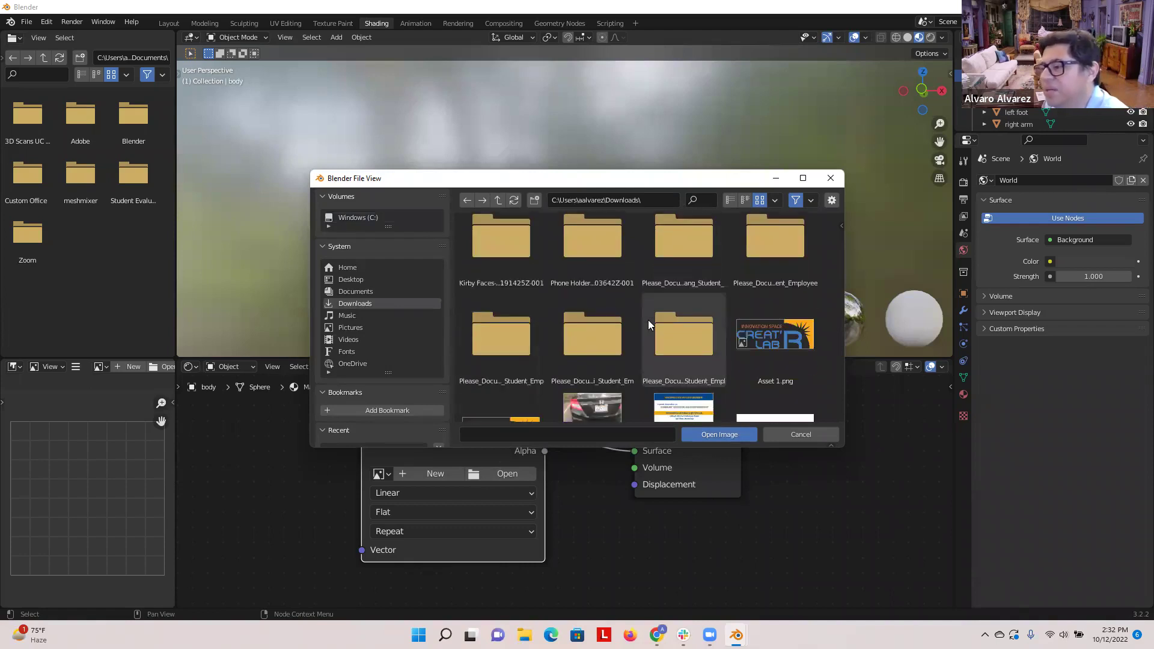
left_click(356, 329)
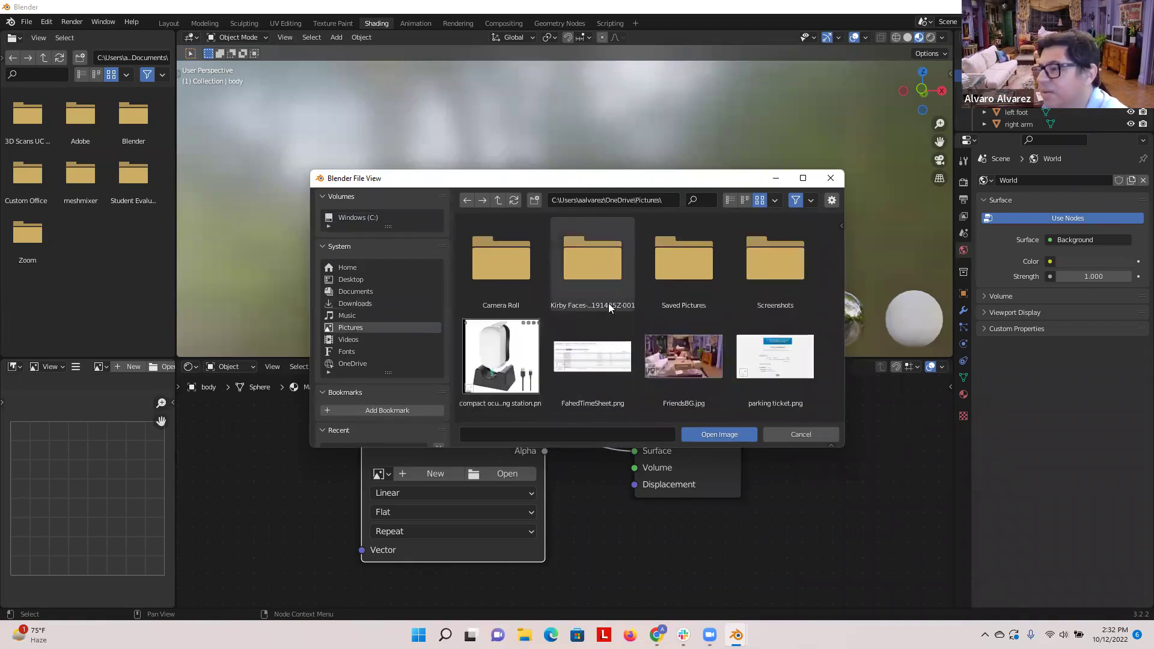
double_click(591, 272)
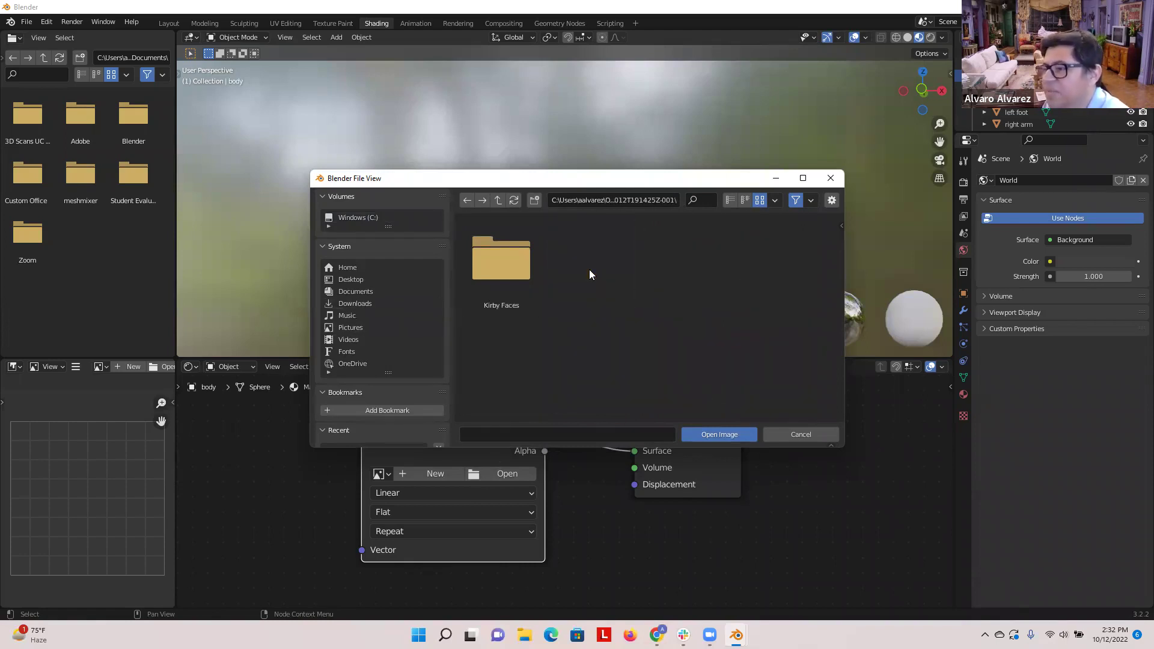
double_click(517, 271)
- Look through the Kirby face images and load Copy of Kirby Face 2.png into the Image Texture node
scroll(666, 311, "down", 3)
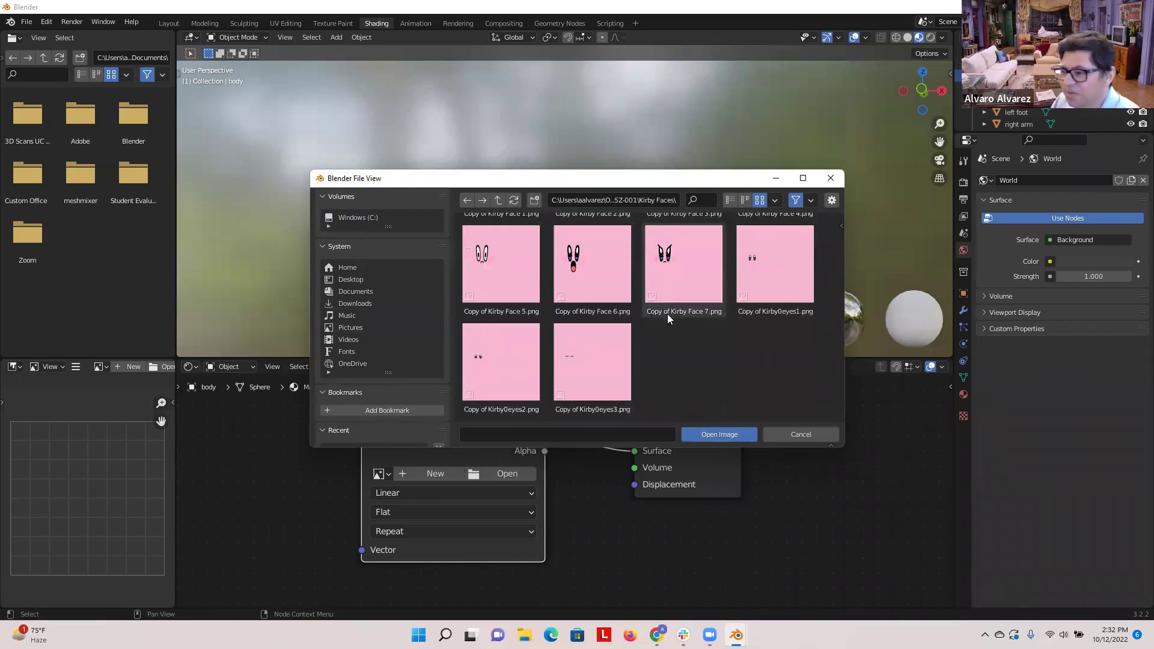
scroll(654, 338, "up", 3)
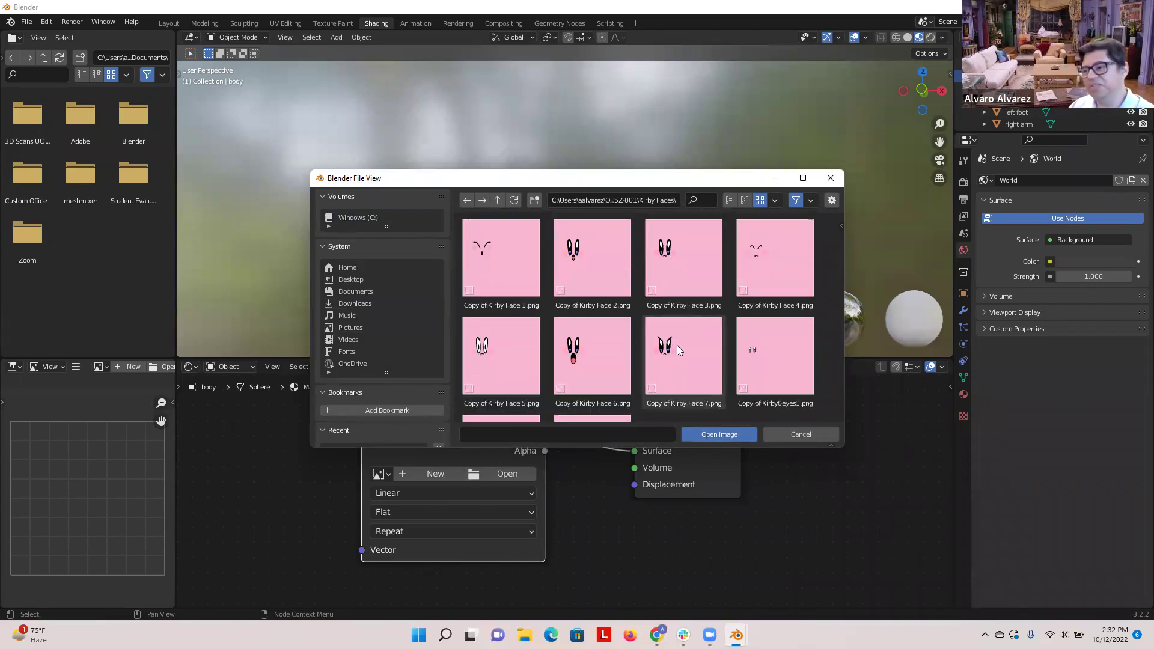
scroll(692, 312, "down", 1)
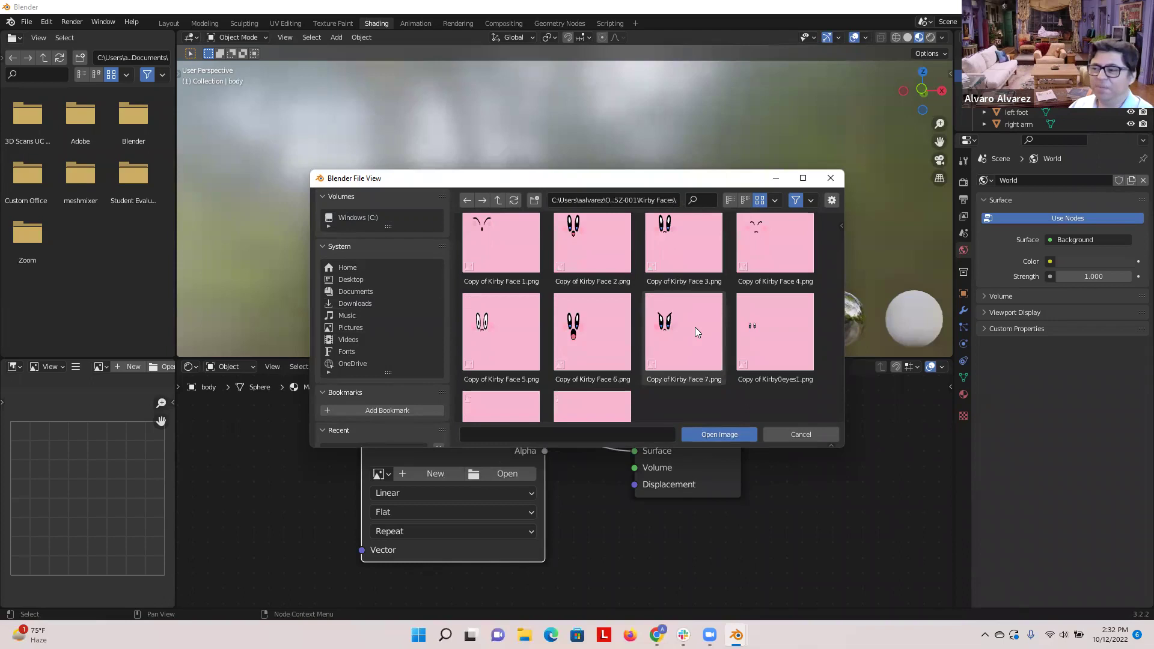
scroll(735, 346, "up", 1)
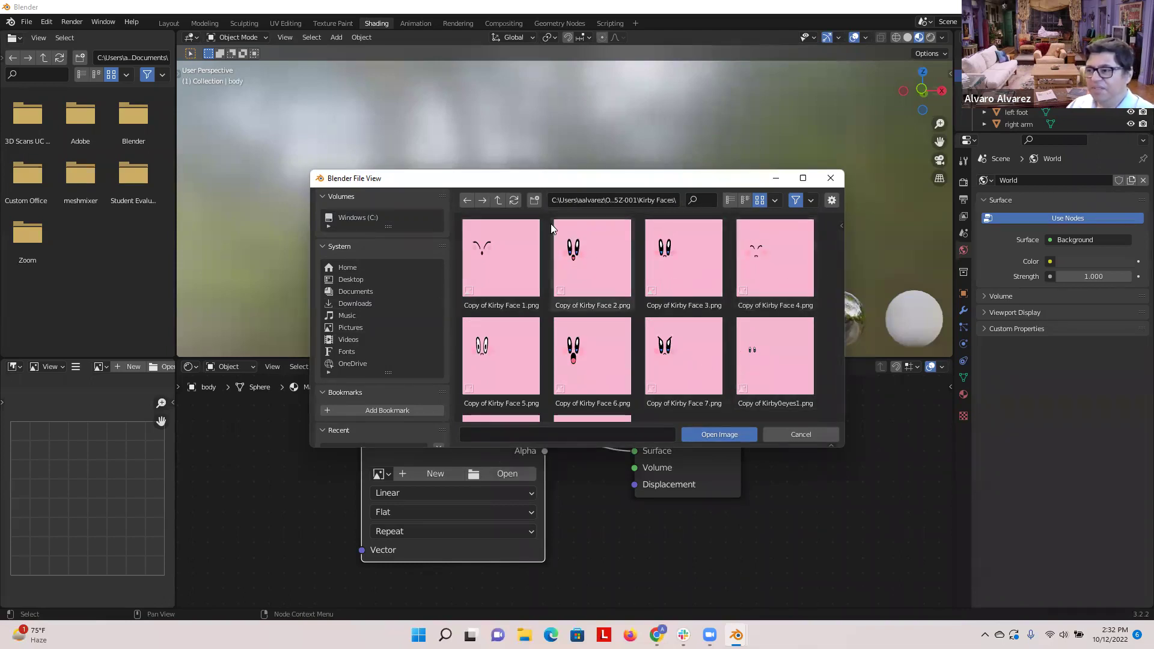
scroll(598, 316, "down", 4)
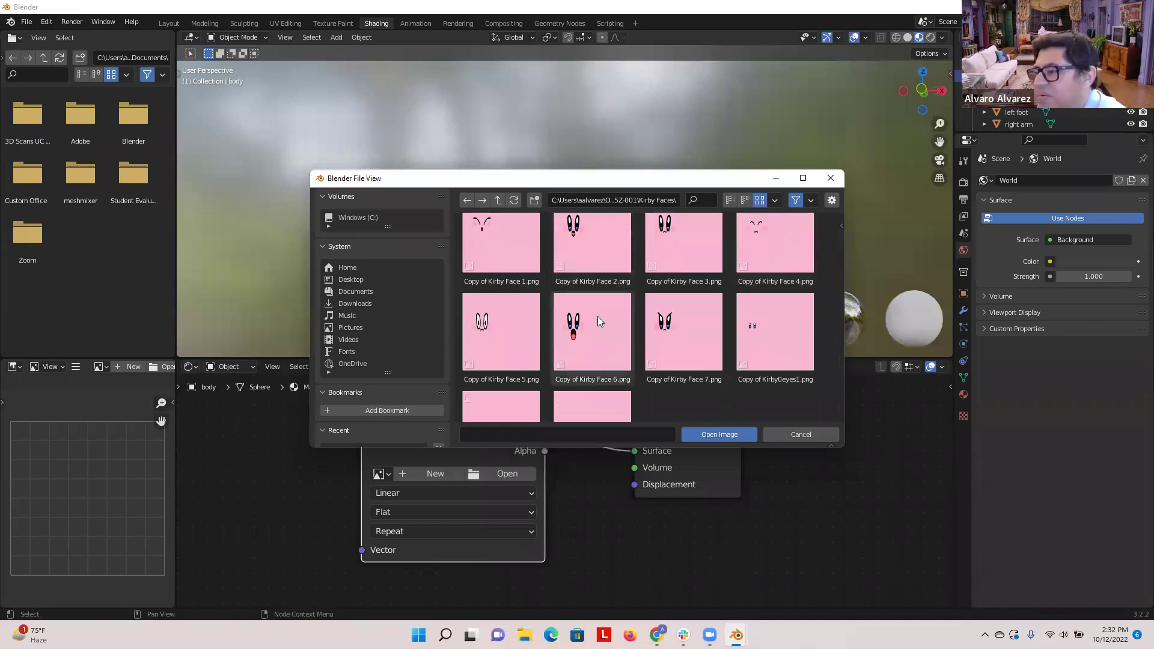
scroll(615, 328, "up", 4)
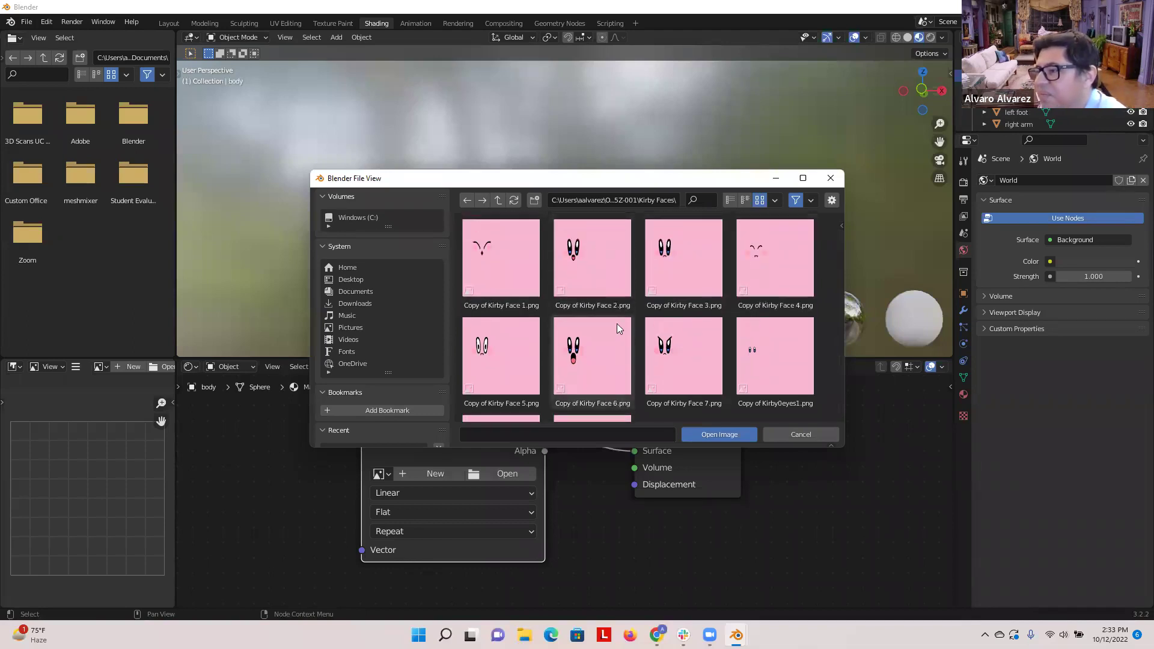
left_click(587, 248)
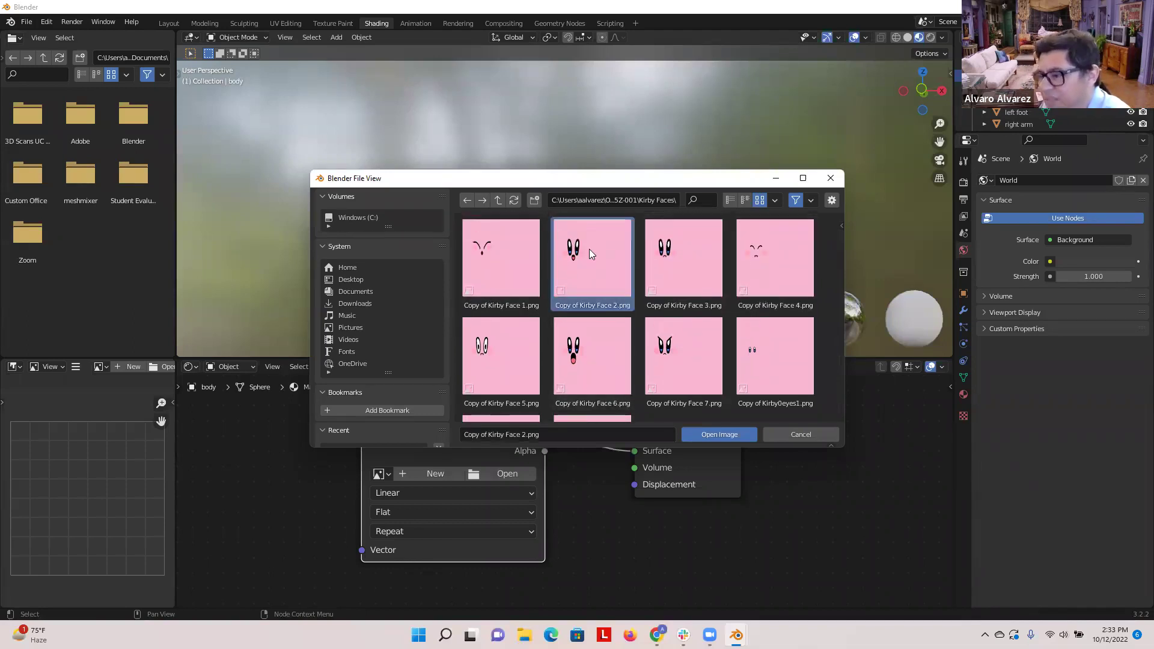
left_click(731, 432)
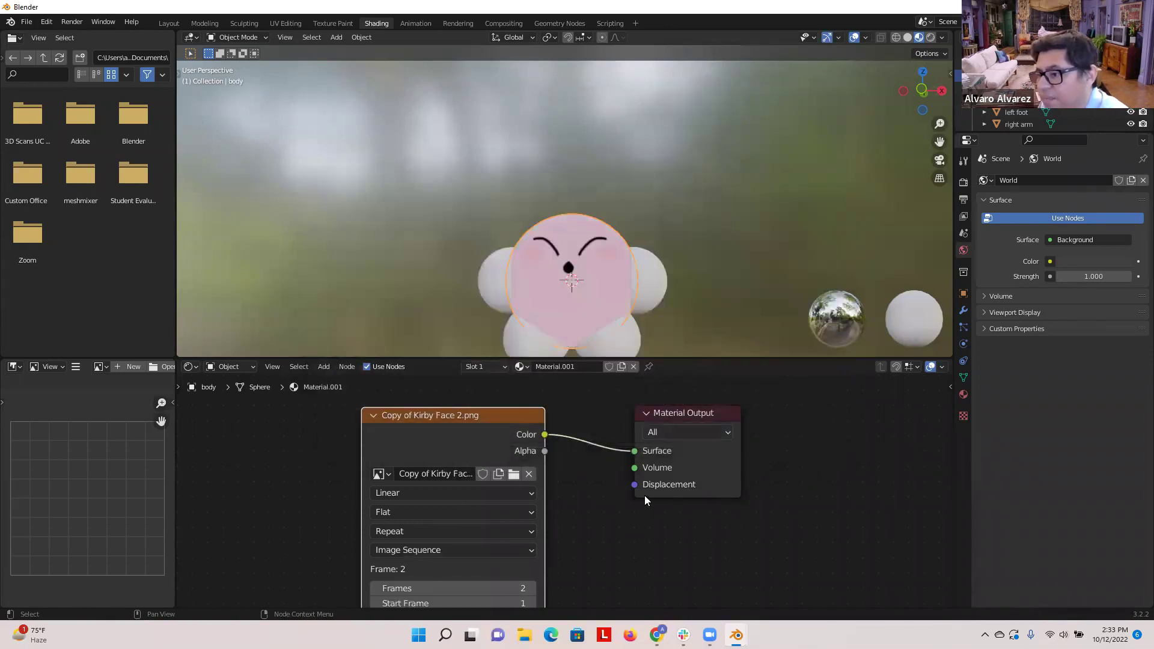
- Set the image sequence's Frames to 1, and try an Offset of 2 before returning it to 1
scroll(566, 499, "down", 1)
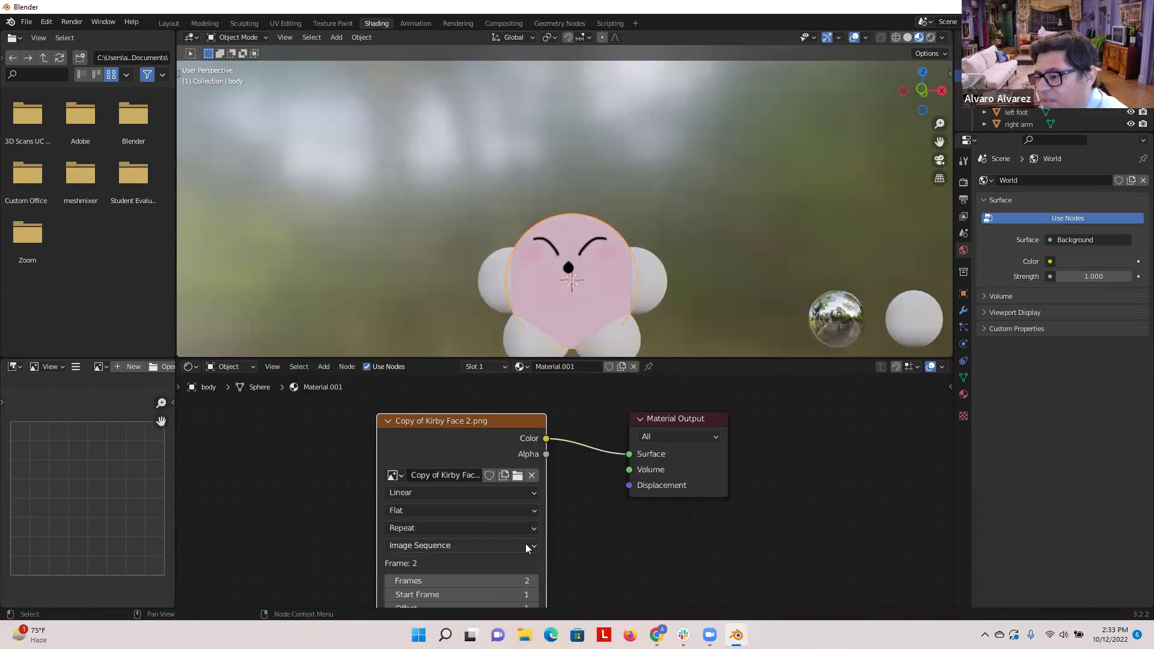
scroll(538, 563, "down", 1)
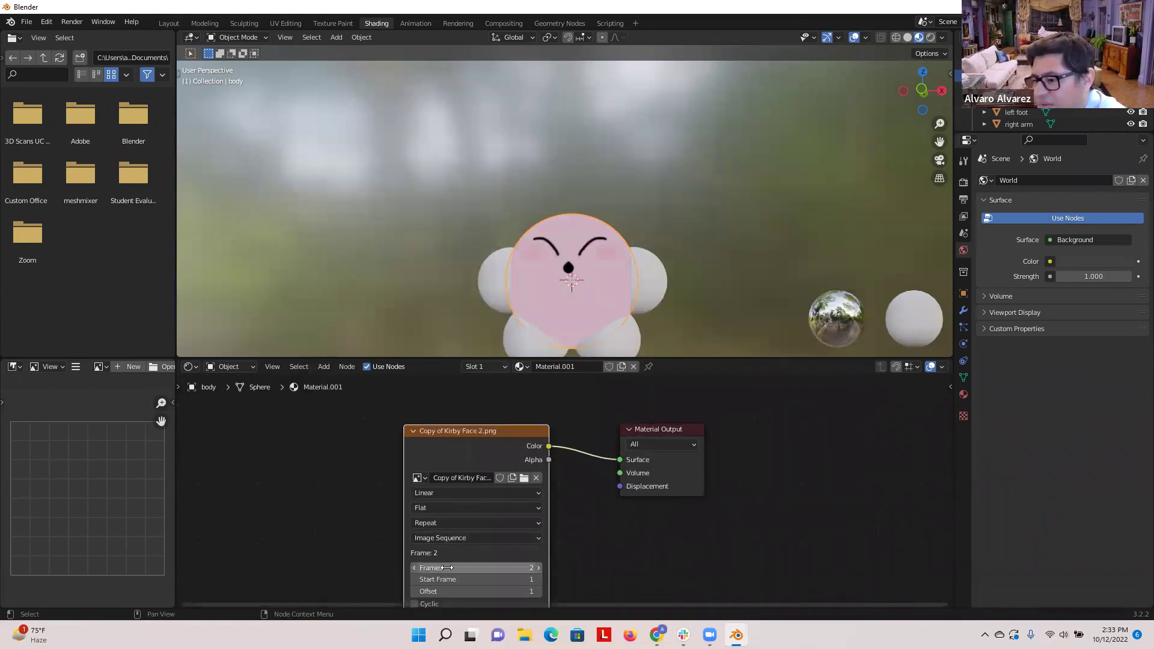
left_click(414, 567)
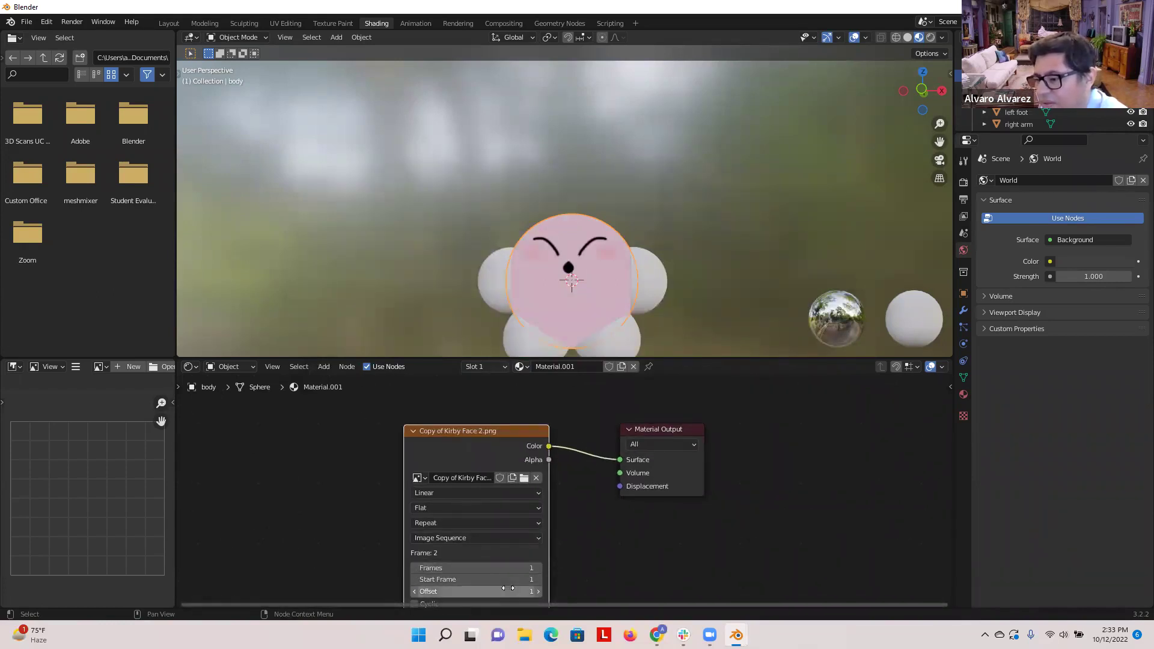
left_click(536, 592)
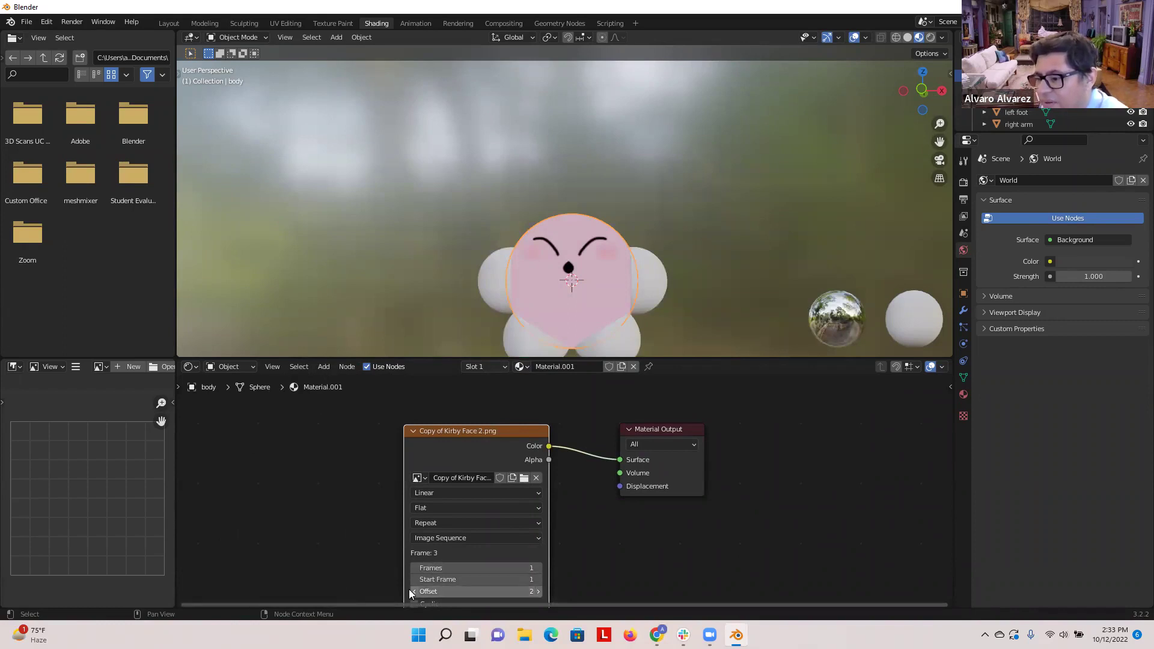
left_click(415, 592)
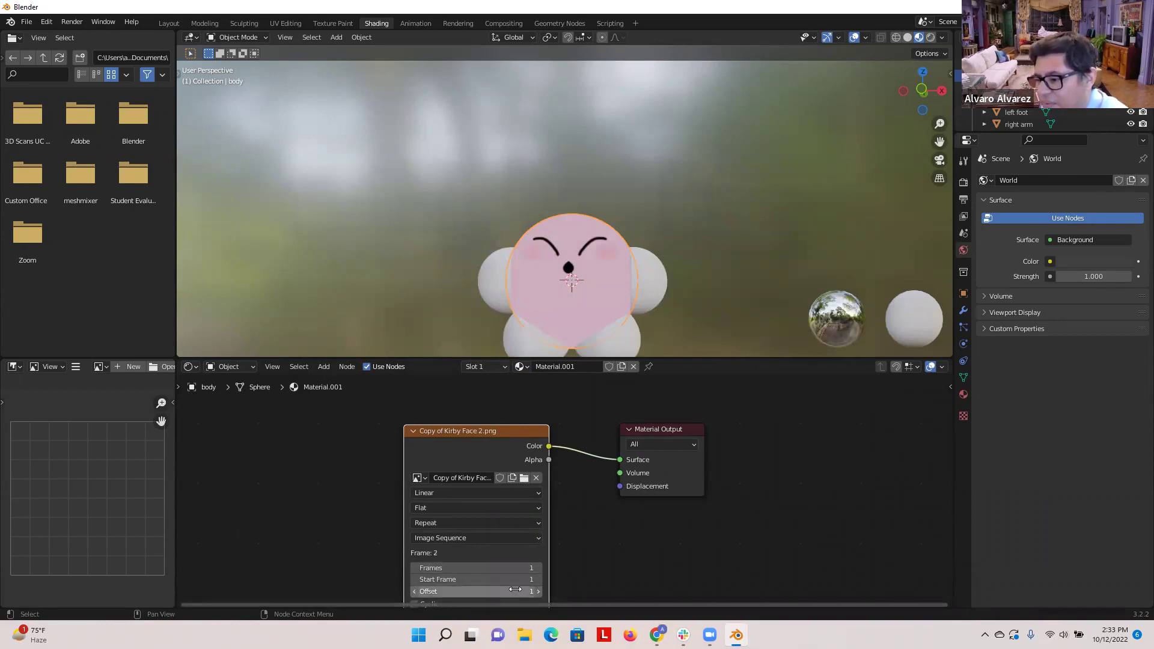
- Reload Copy of Kirby Face 2.png in the Image Texture node and delete that node from the body material
left_click(524, 478)
left_click(612, 248)
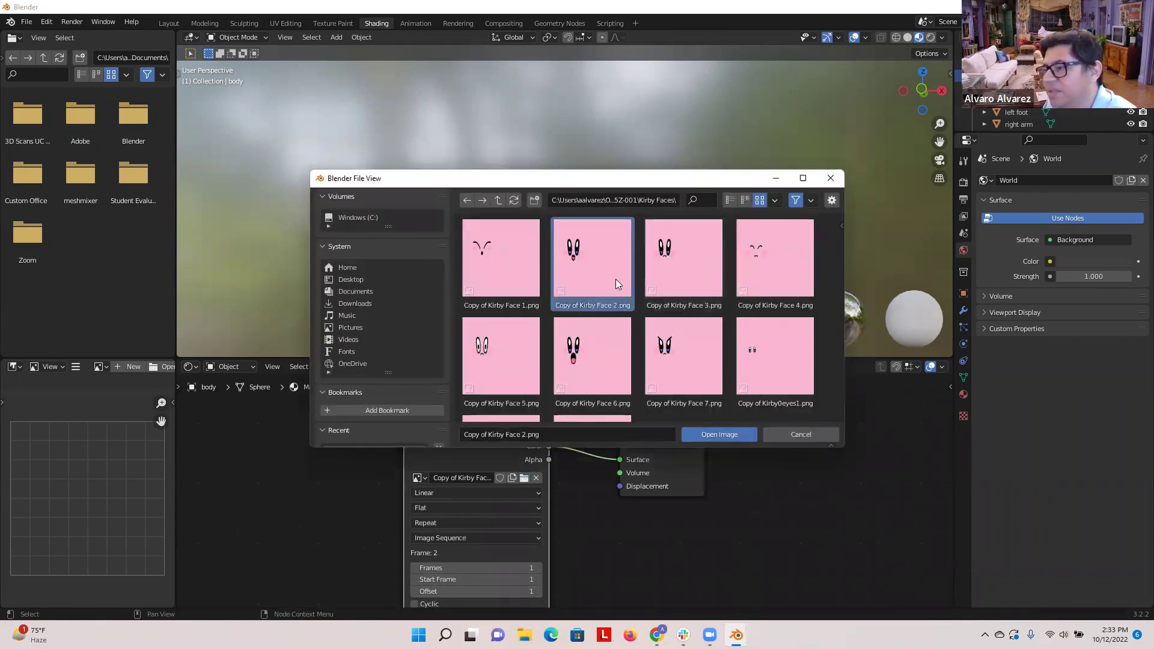
left_click(709, 434)
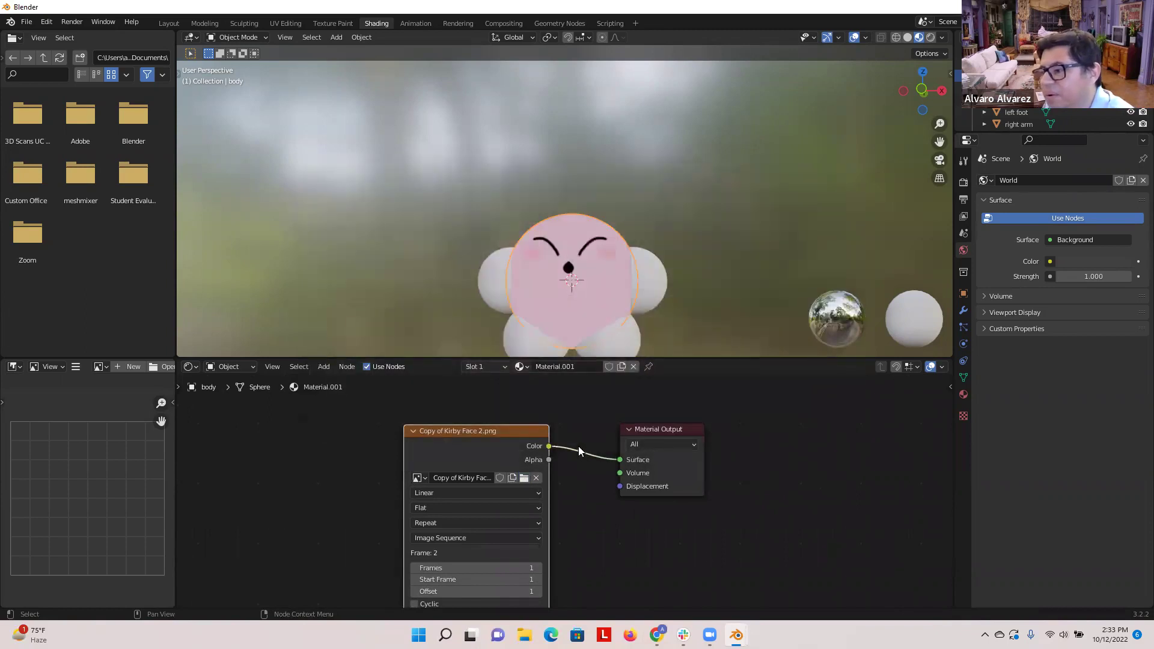
key("x")
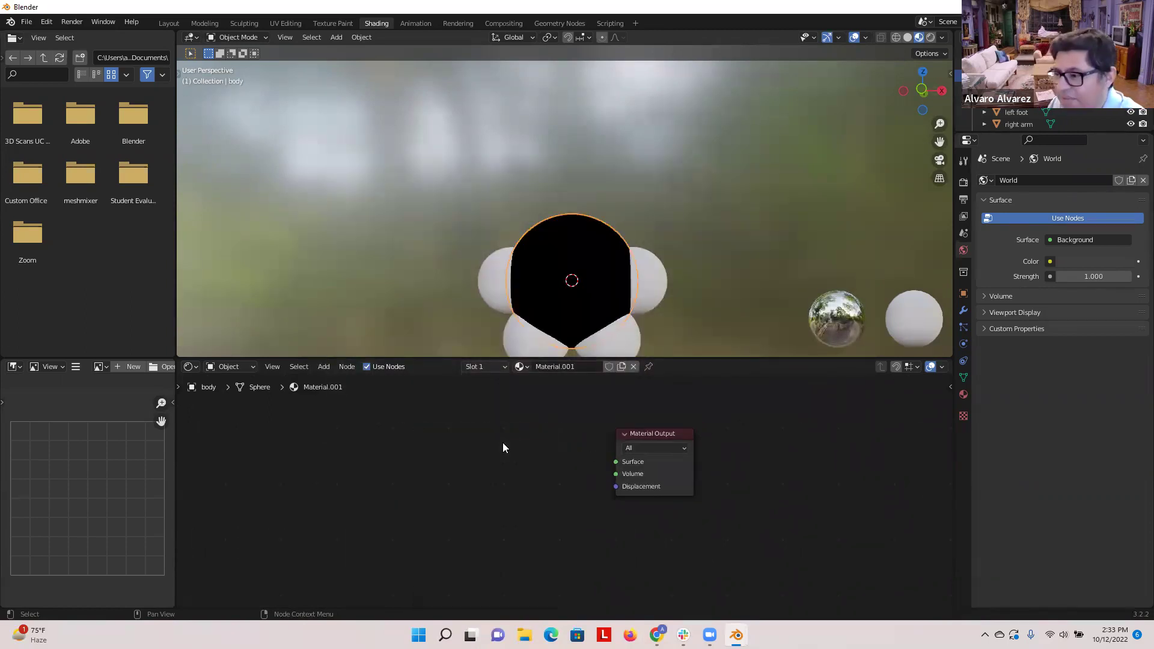
- Add an Image Texture node beside the Material Output node in the body's material
left_click(328, 367)
mouse_move(351, 433)
left_click(440, 493)
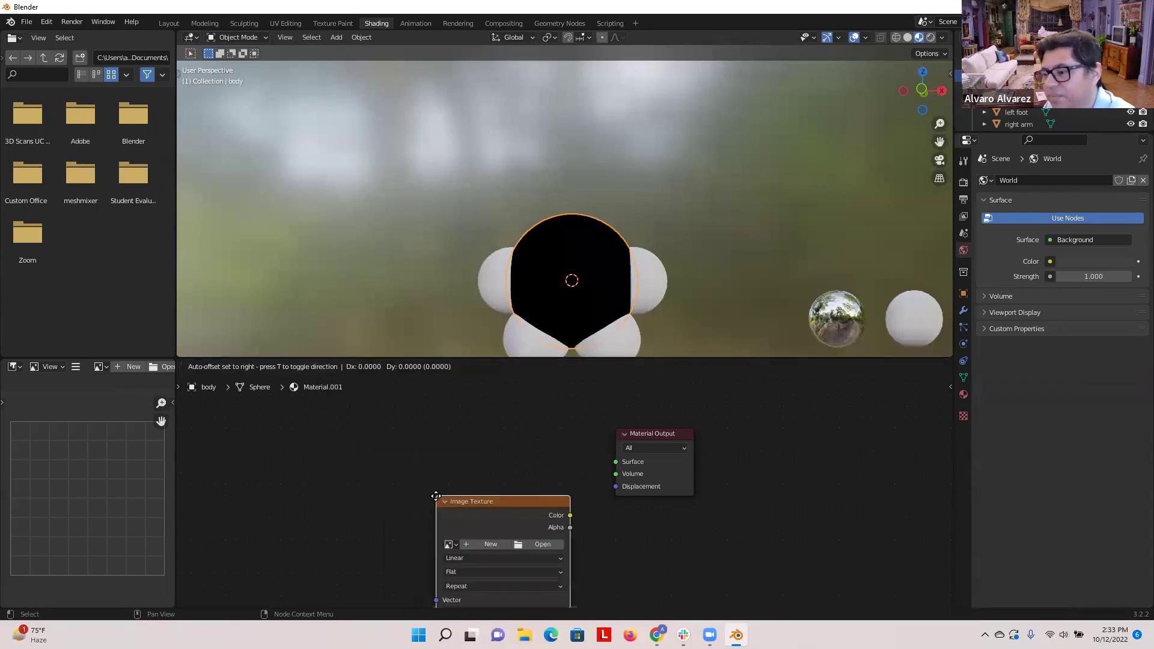
left_click(432, 430)
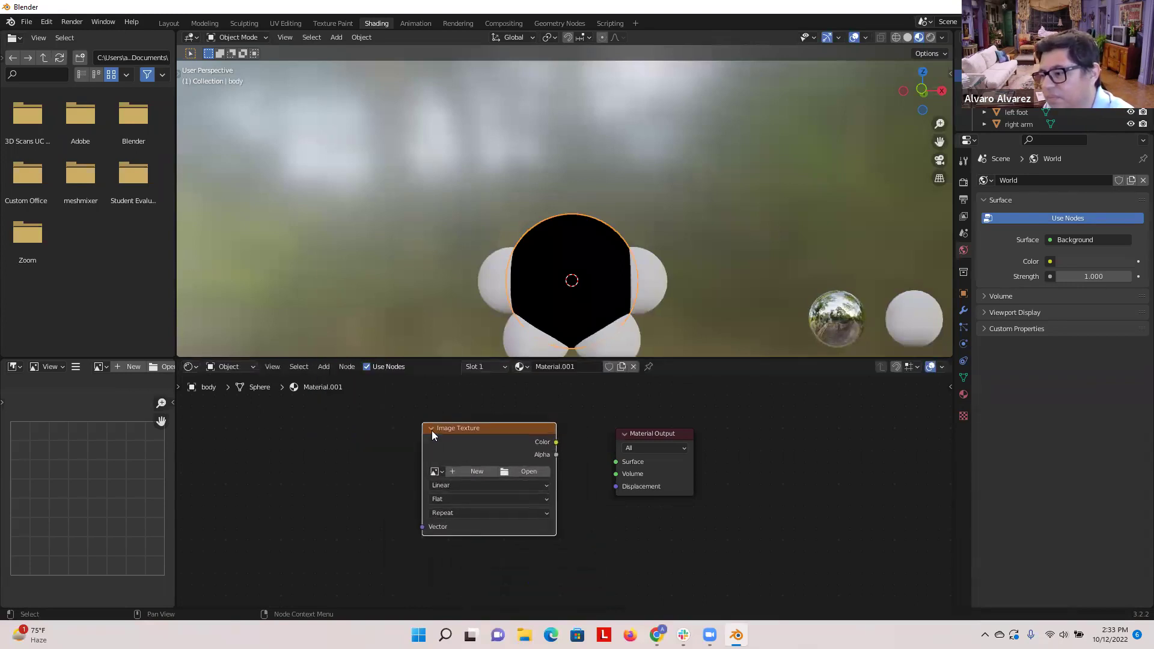
- Load the image Copy of Kirby Face 2.png from the Kirby Faces folder into the Image Texture node
left_click(507, 471)
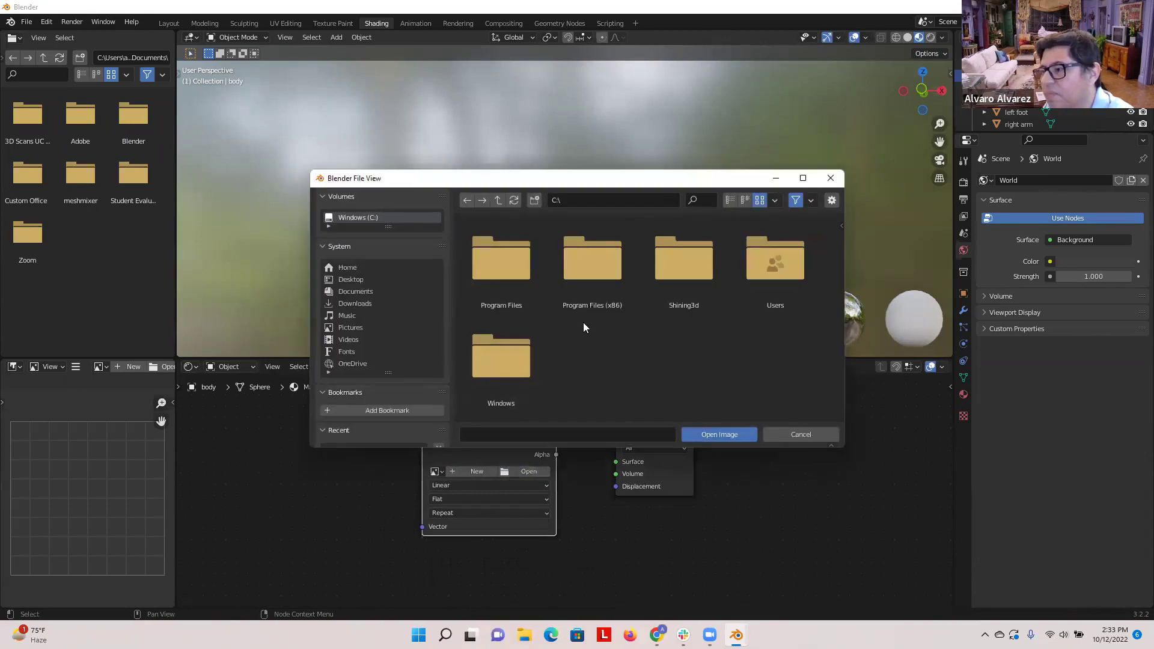
left_click(356, 330)
left_click(606, 268)
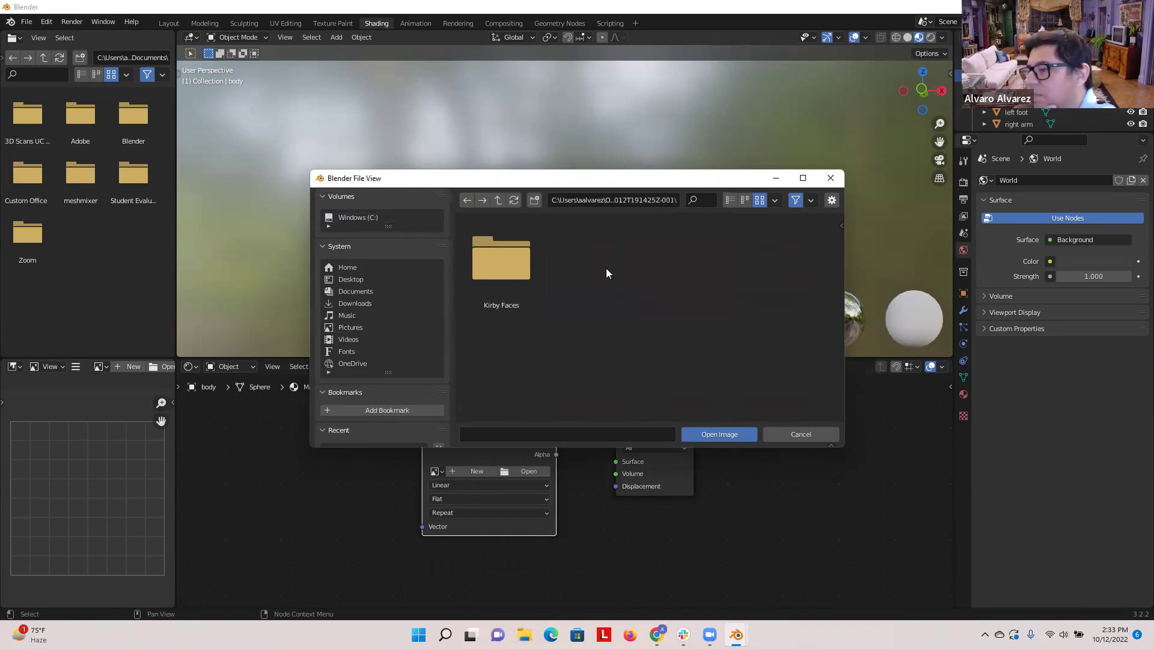
left_click(521, 278)
double_click(592, 265)
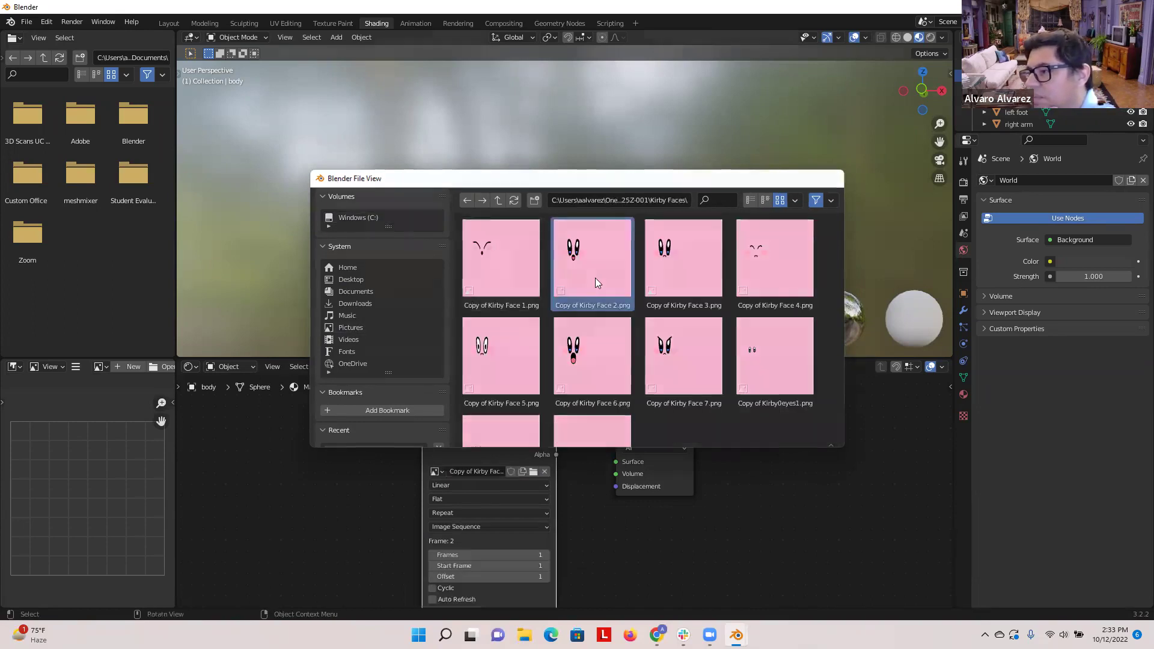
- Connect the image texture's Color output to the Material Output's Surface input and set the image source to Single Image
left_click_drag(556, 443, 611, 463)
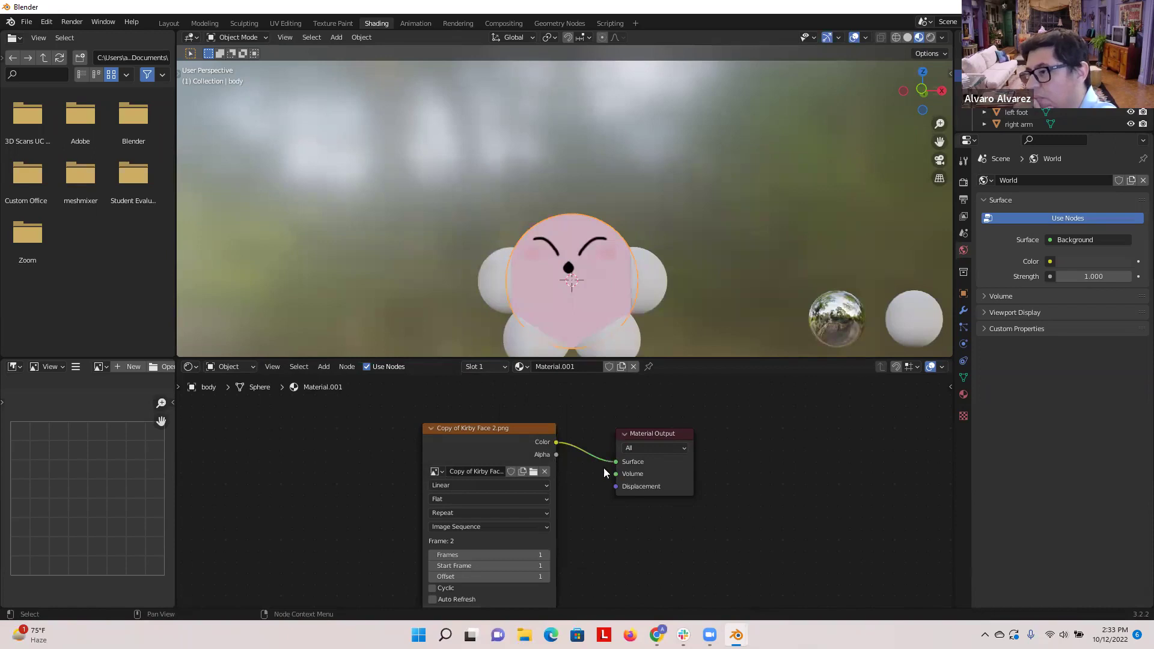
left_click(547, 526)
left_click(506, 539)
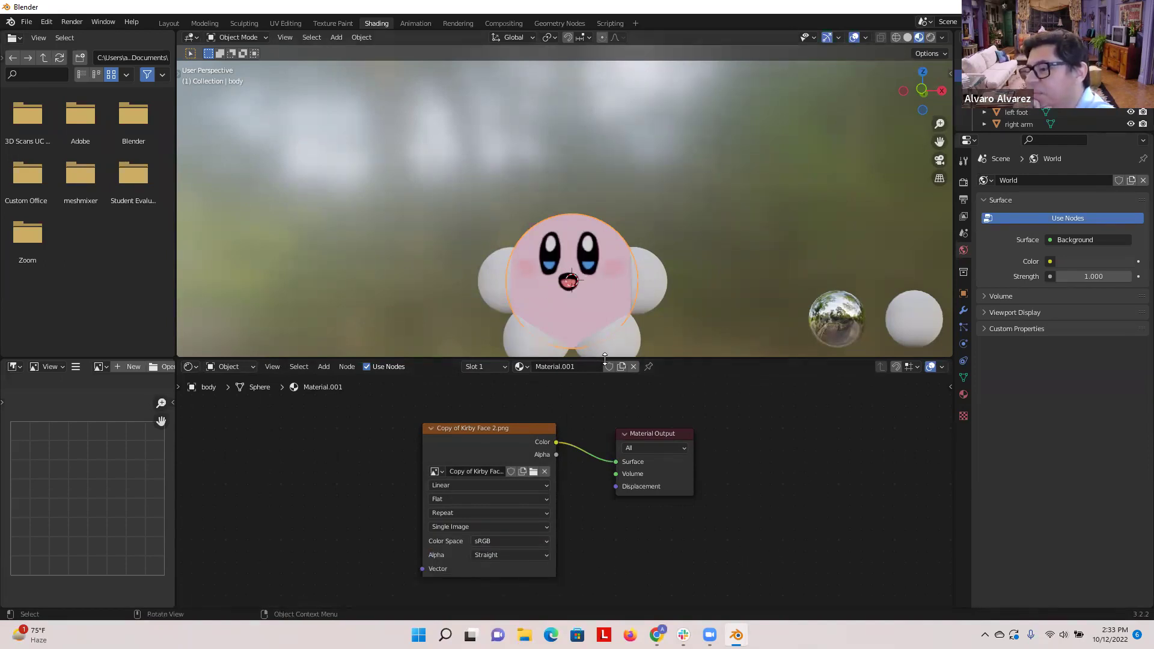
left_click(548, 527)
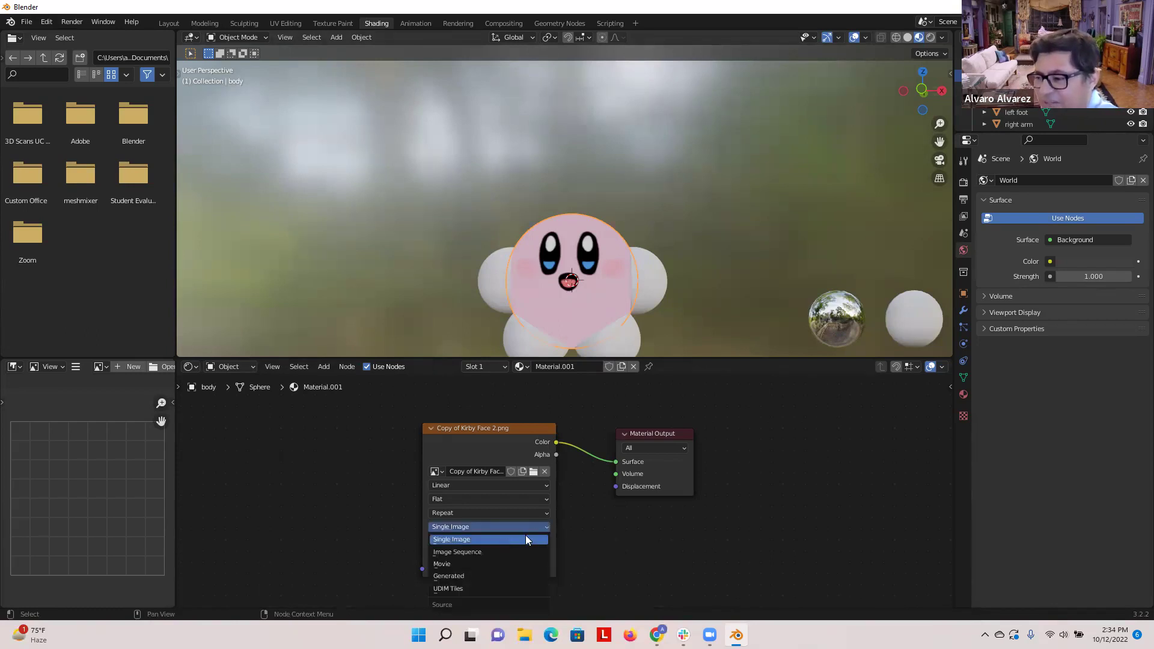
left_click(545, 530)
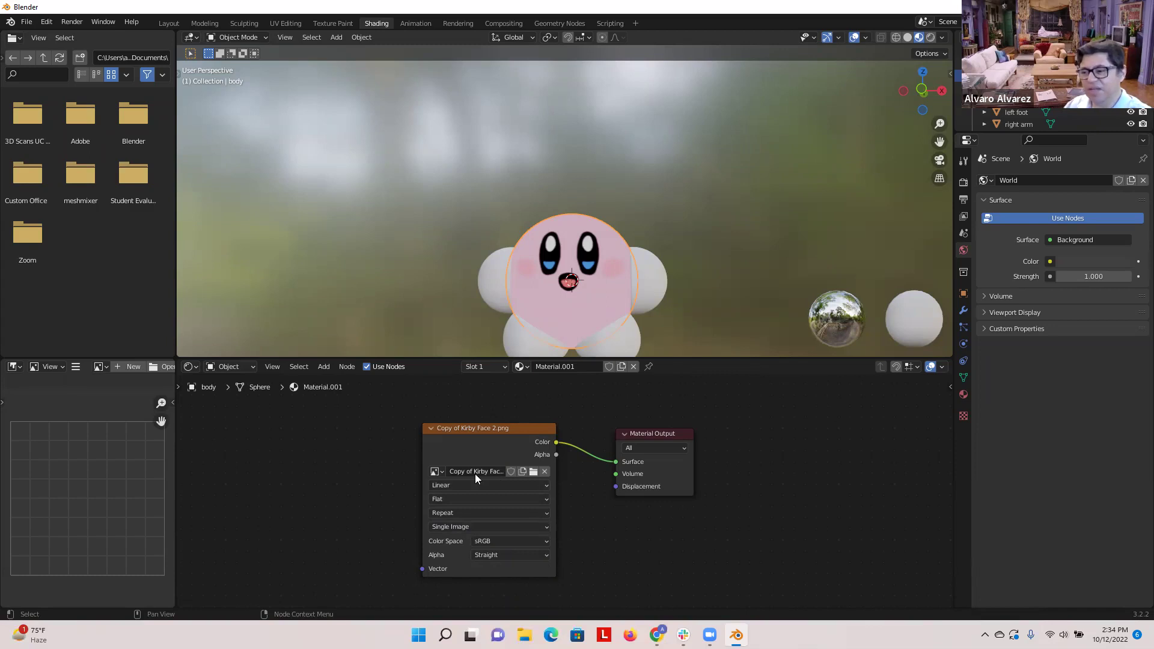
mouse_move(463, 184)
middle_mouse_down()
mouse_move(580, 191)
mouse_move(678, 168)
mouse_move(583, 196)
mouse_move(414, 130)
mouse_move(488, 134)
mouse_move(473, 191)
mouse_move(455, 197)
mouse_move(478, 200)
middle_mouse_up()
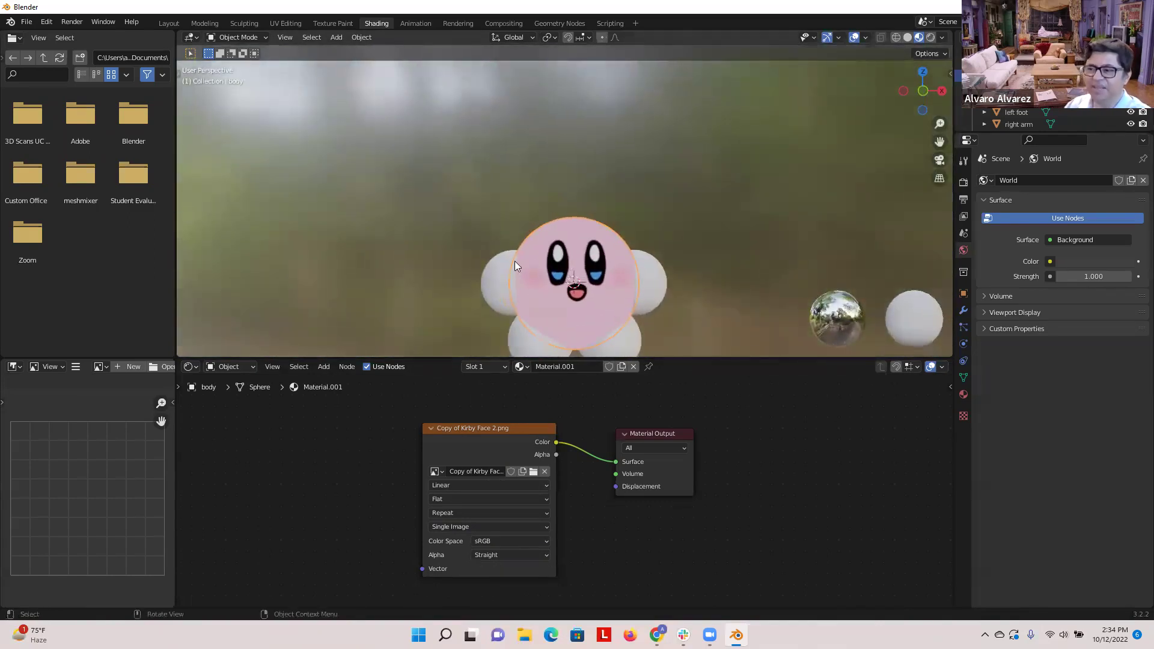
middle_click_drag(523, 264, 478, 218)
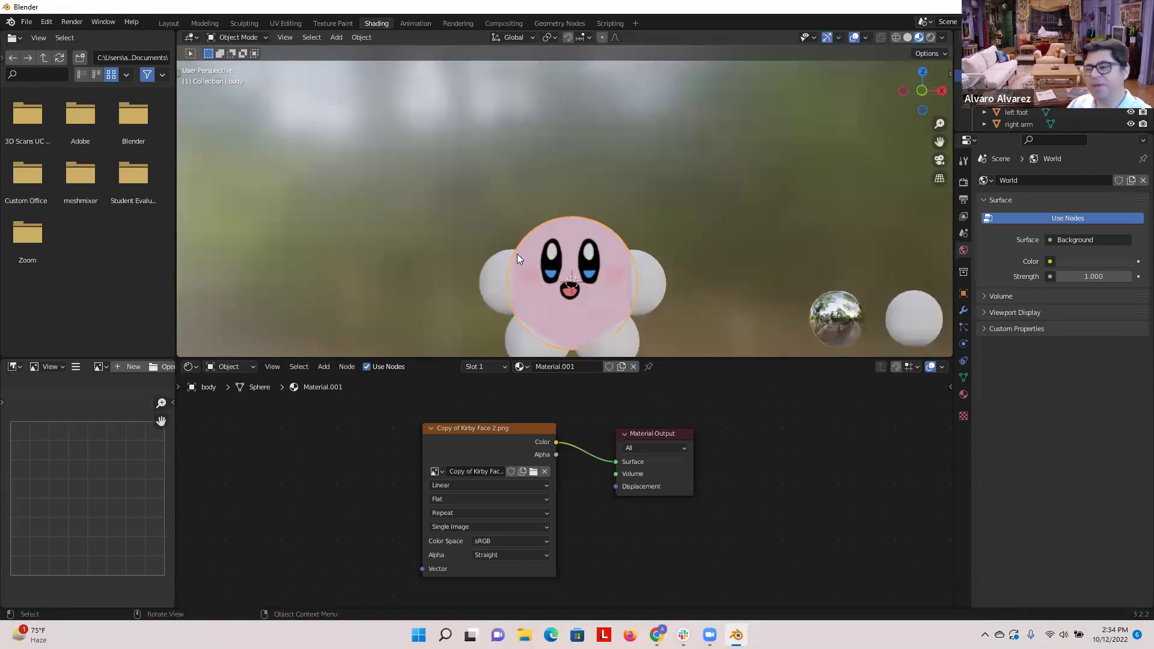
middle_click_drag(443, 217, 445, 176)
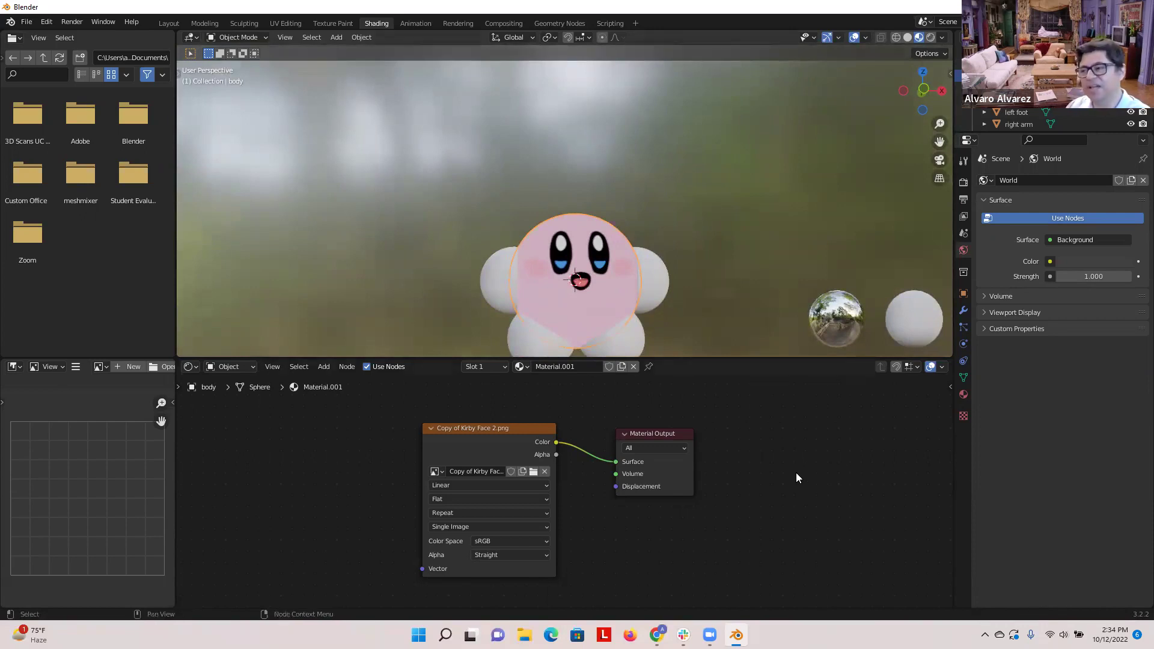
middle_click_drag(763, 457, 754, 459)
middle_click_drag(749, 249, 703, 274)
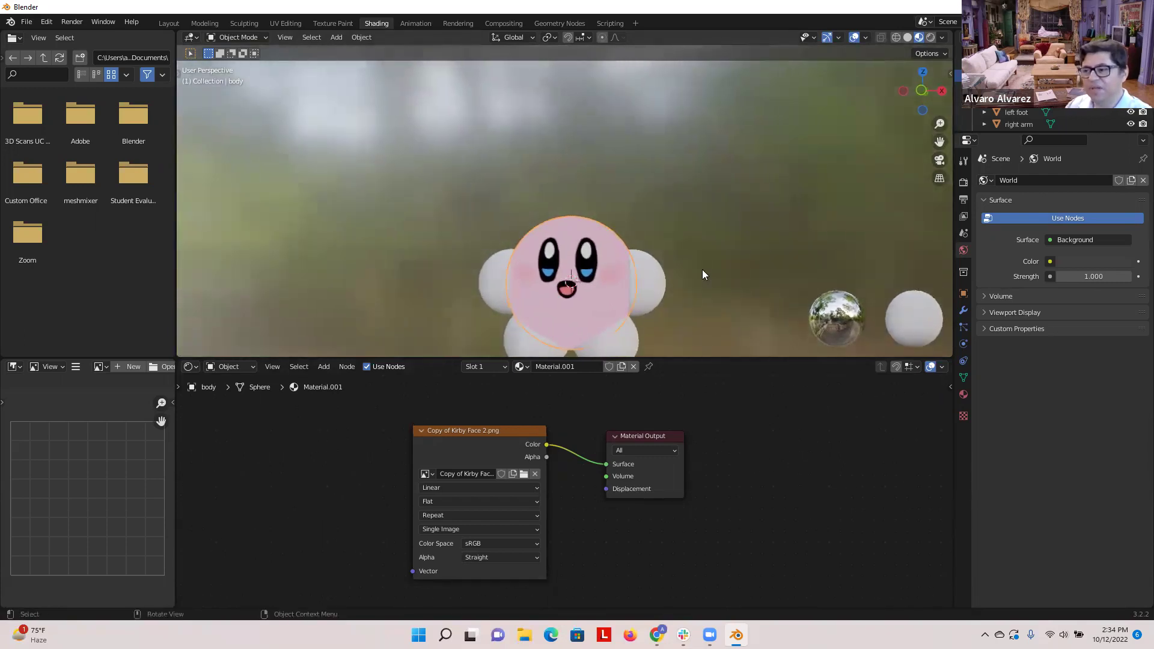
- Create a new material for the left arm and sample its base color from the body's pink
left_click(494, 283)
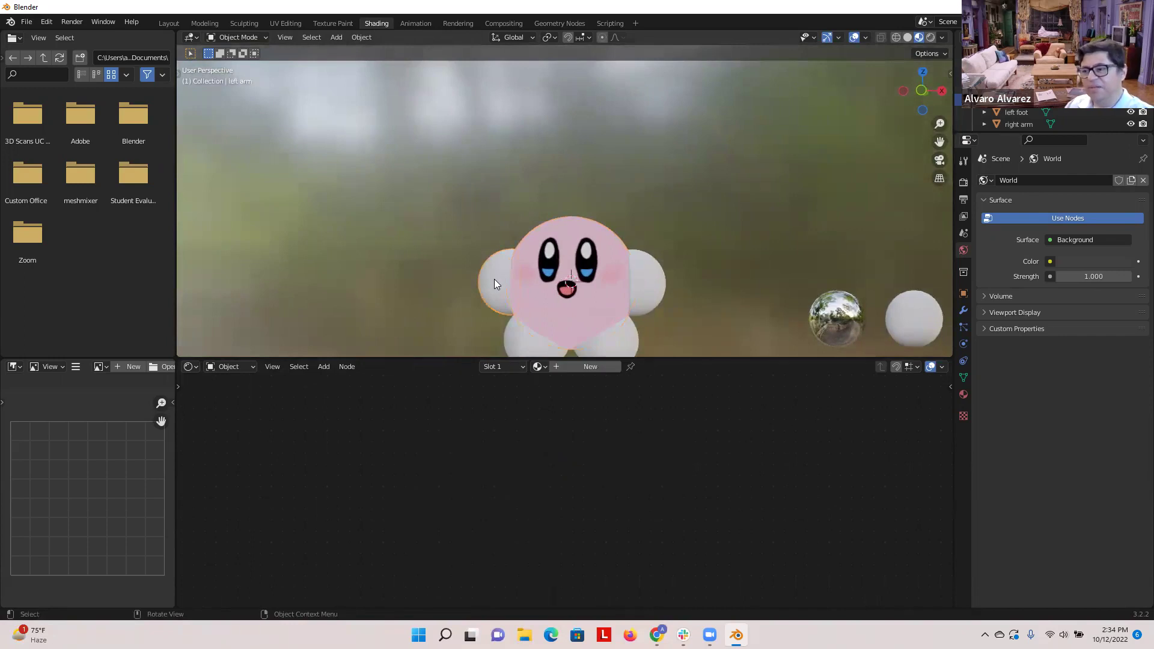
left_click(580, 368)
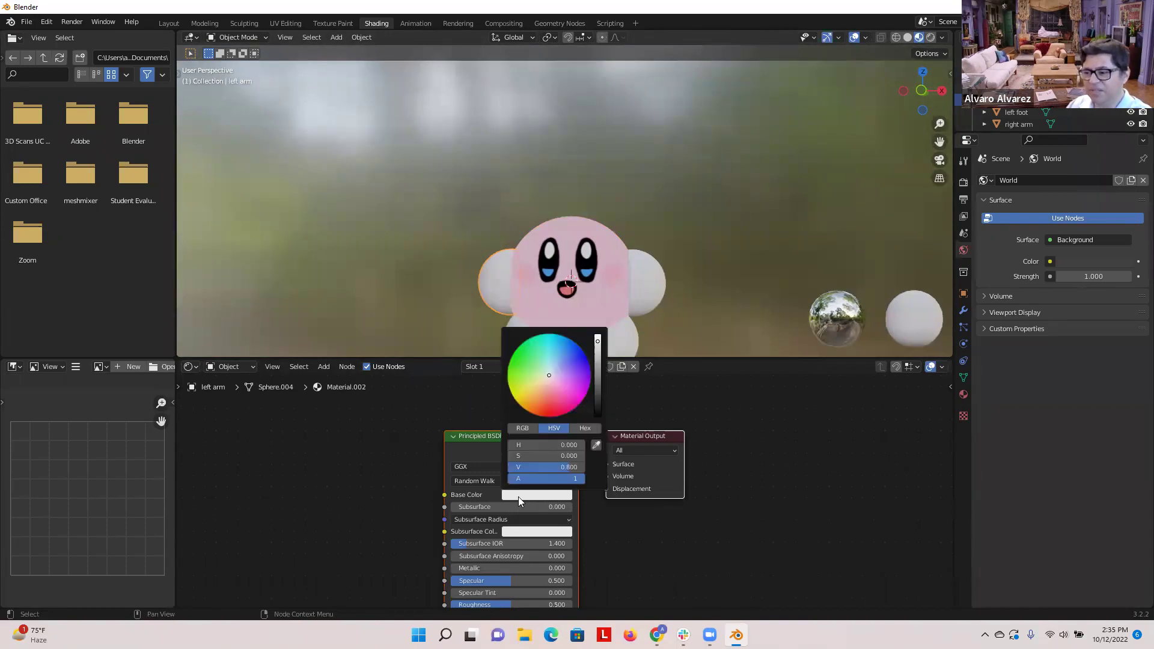
left_click(597, 444)
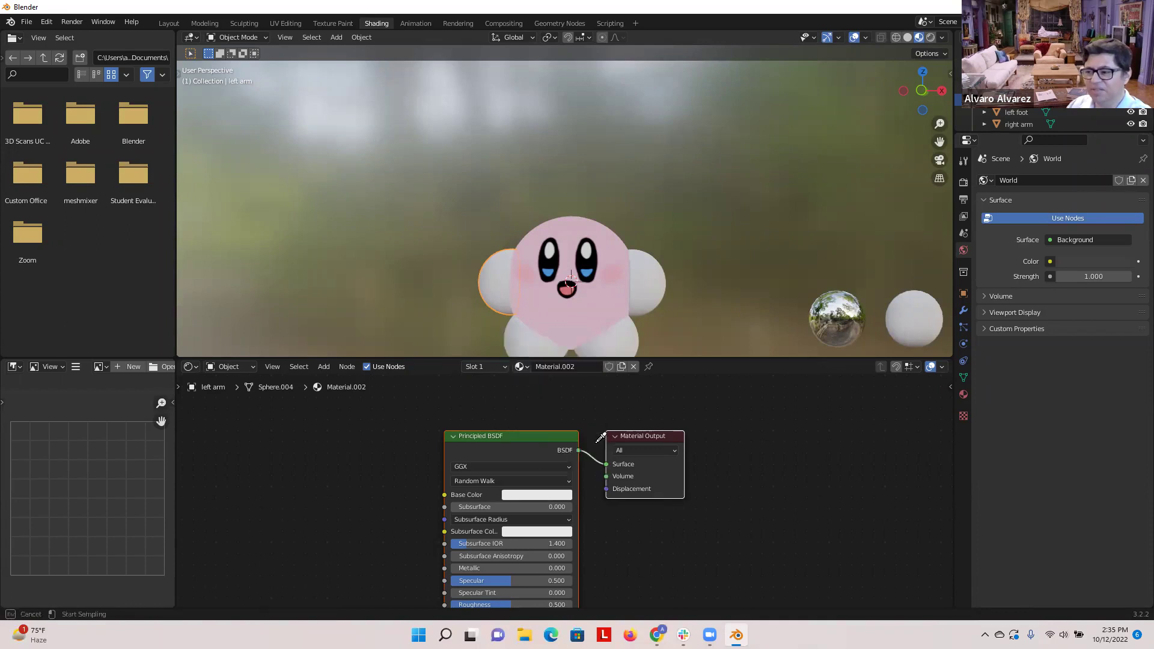
left_click(606, 275)
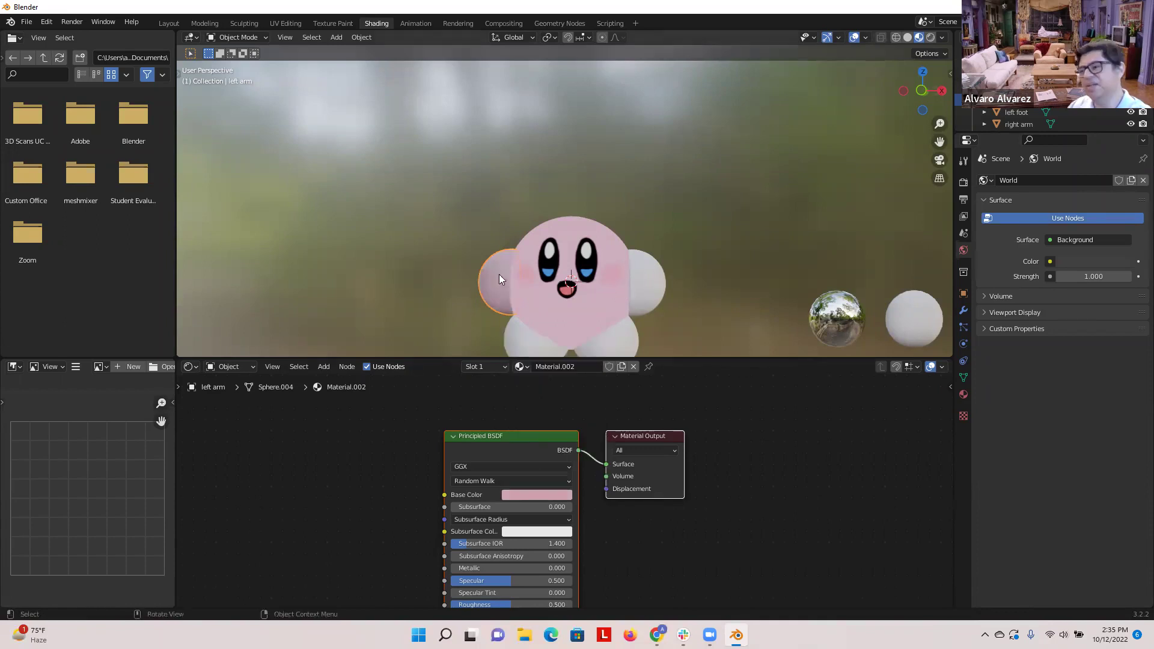
middle_click_drag(408, 218, 379, 198)
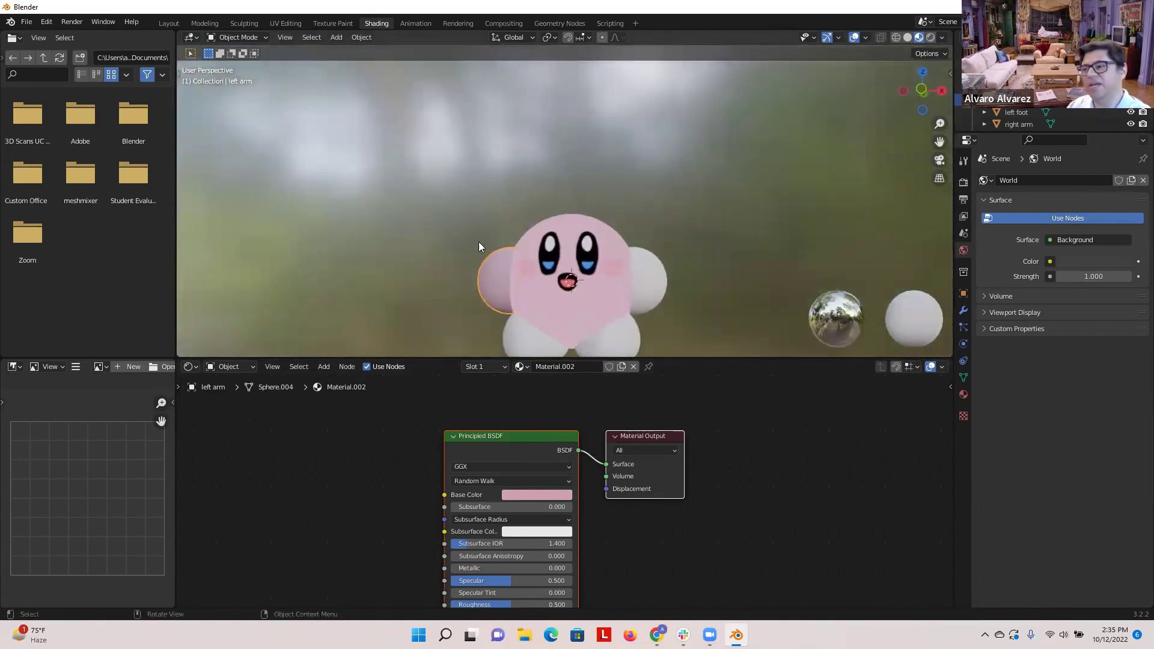
- Give the right arm a new material with its base color sampled from the pink body
left_click(655, 291)
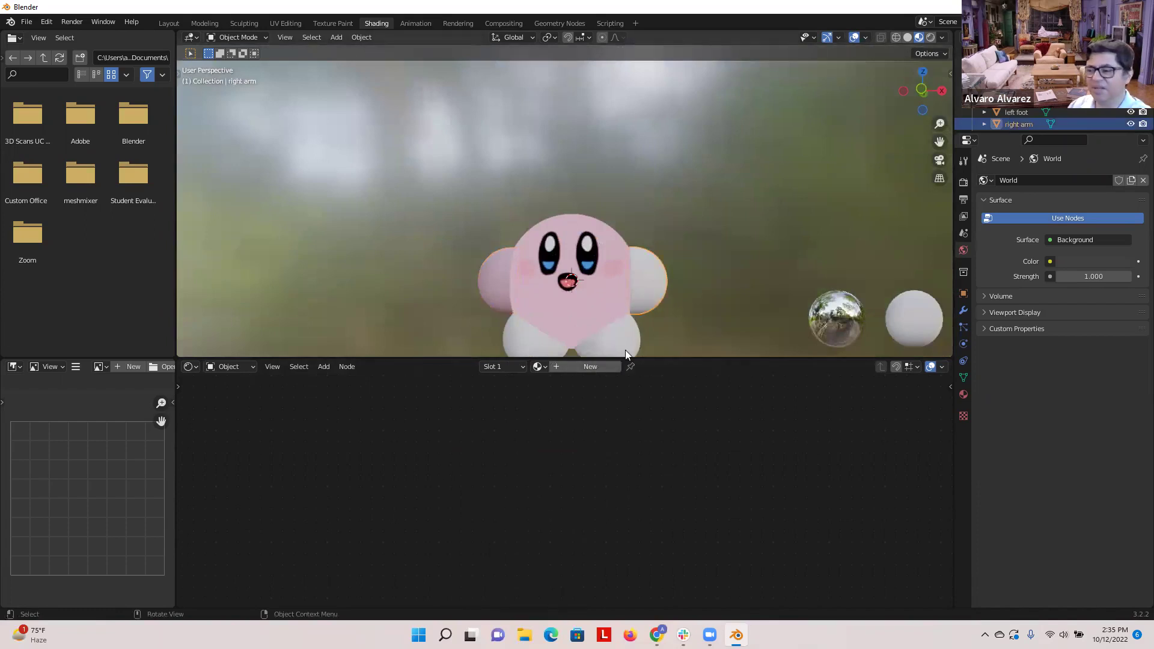
left_click(601, 368)
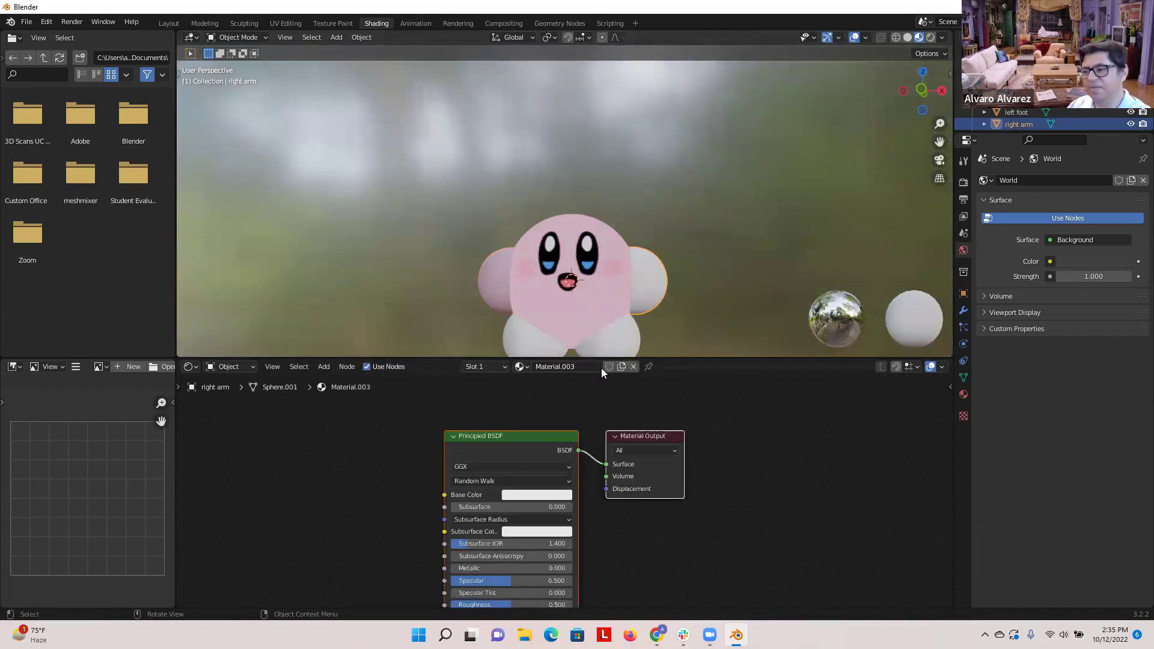
left_click(522, 494)
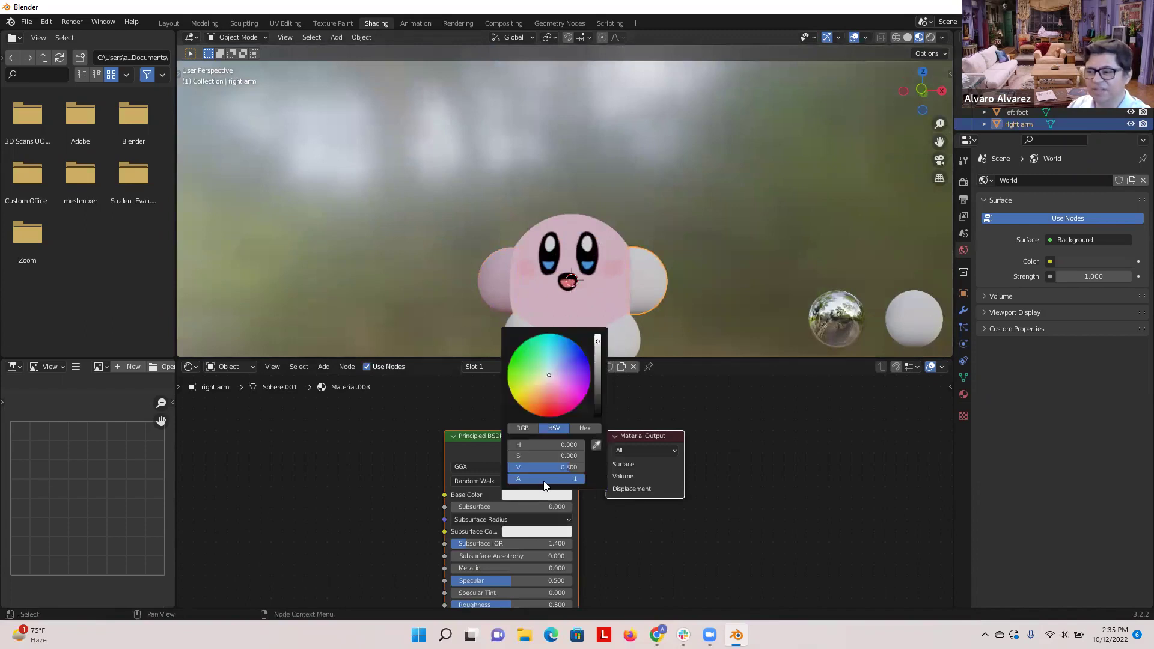
left_click(596, 445)
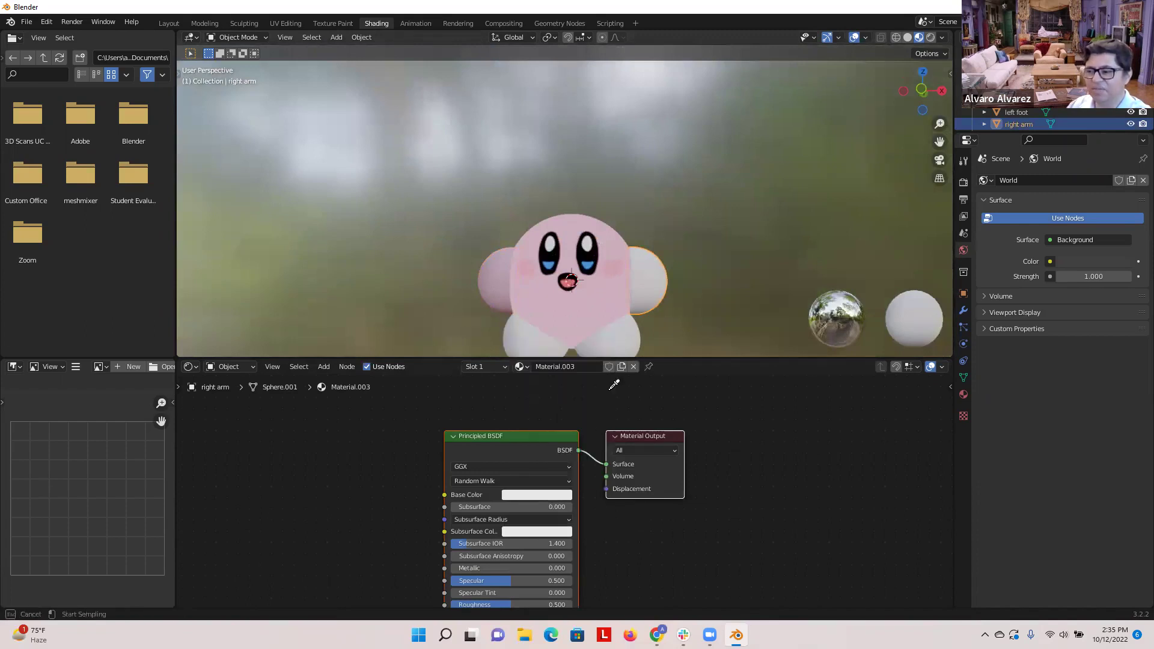
left_click(614, 268)
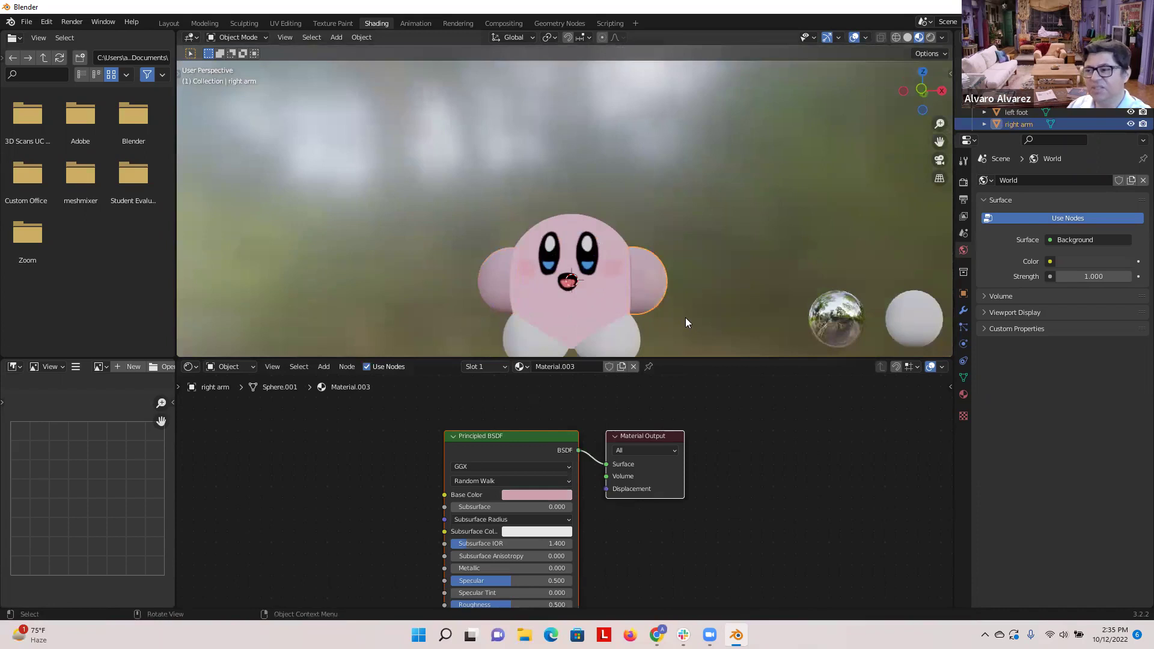
- Create a new material for the right foot and sample its base color from the body's pink
middle_click_drag(692, 311, 689, 288)
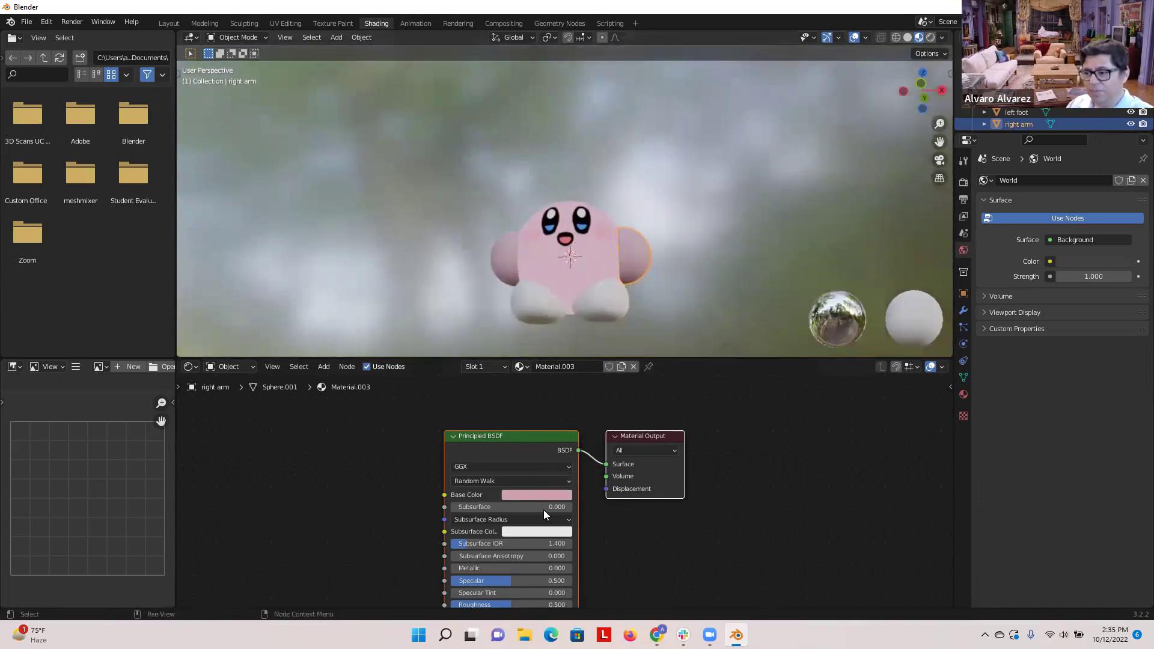
scroll(584, 524, "down", 2)
middle_click_drag(586, 535, 597, 463)
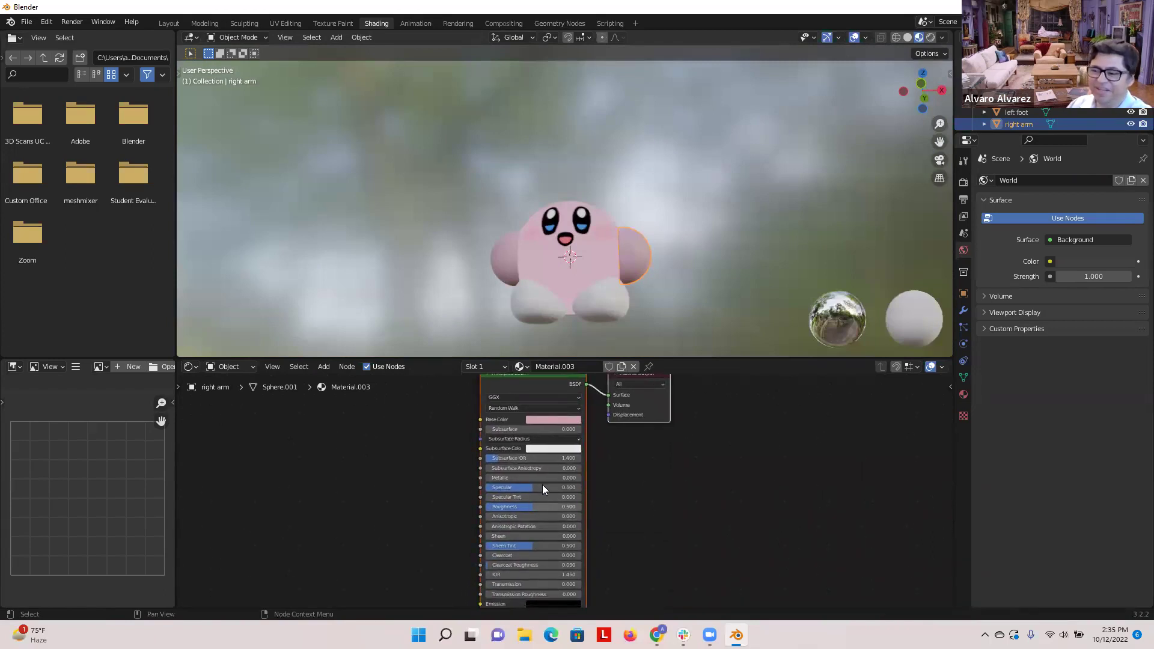
middle_click_drag(756, 218, 679, 242)
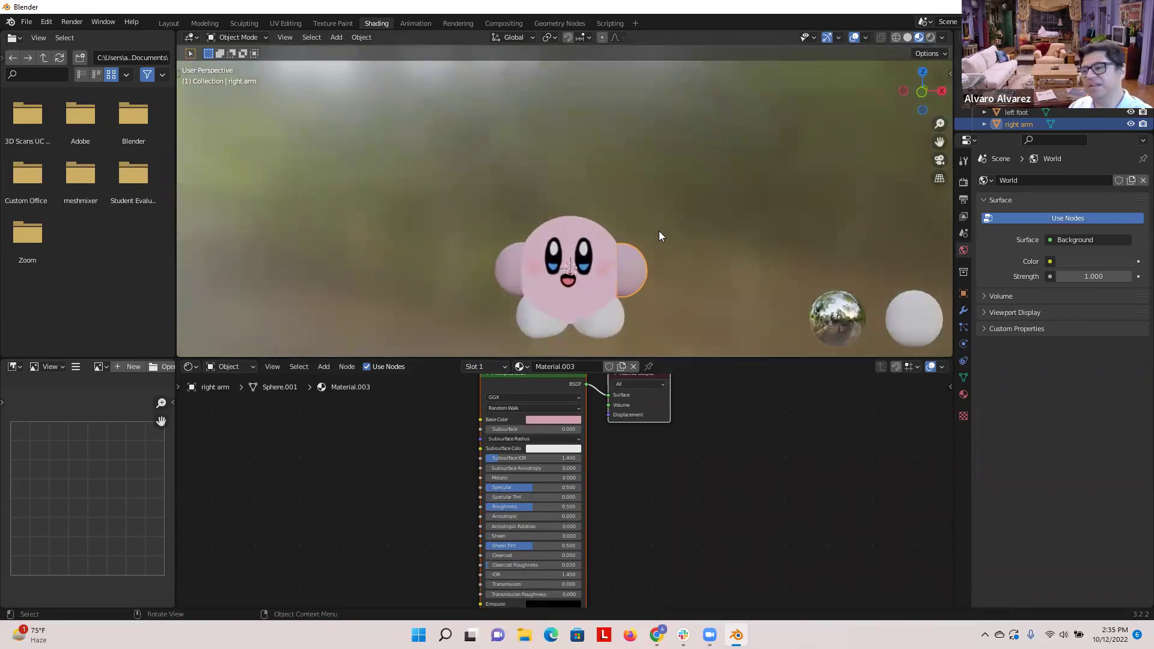
mouse_move(675, 304)
middle_mouse_down()
mouse_move(673, 261)
mouse_move(657, 302)
middle_mouse_up()
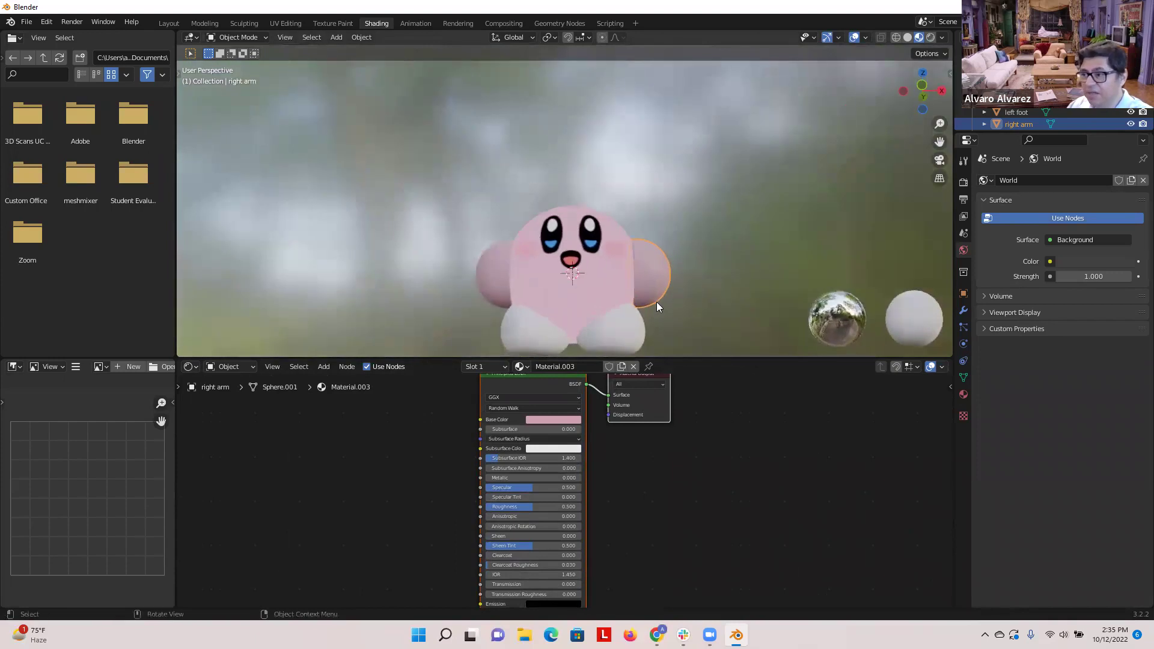
left_click(627, 321)
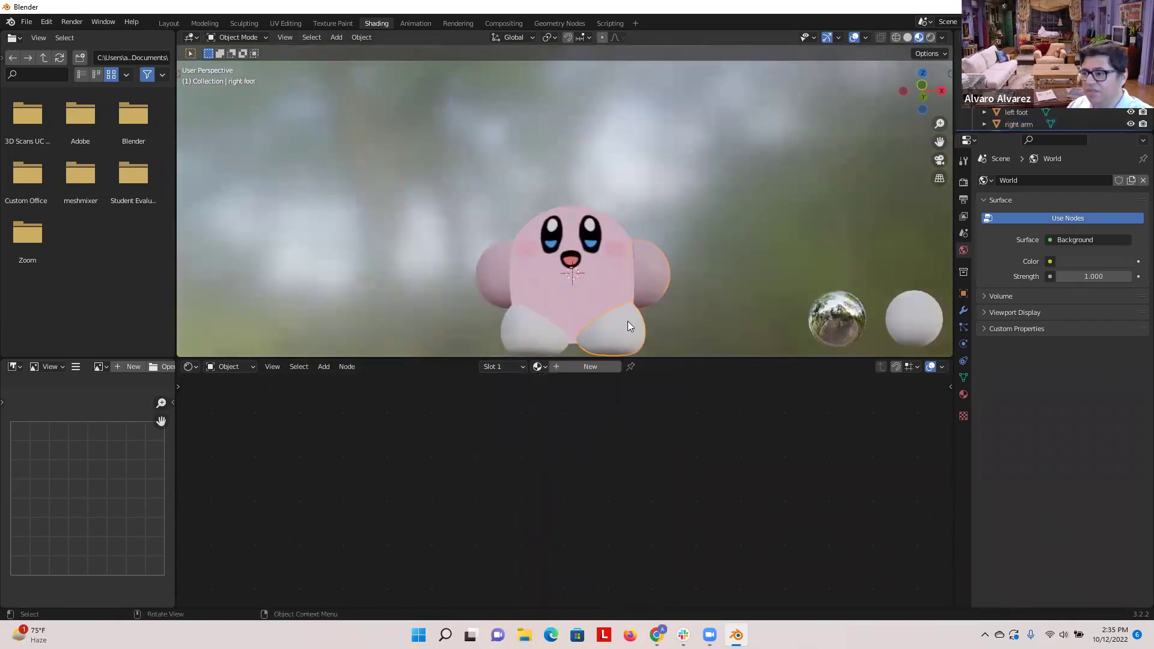
left_click(590, 368)
left_click(557, 418)
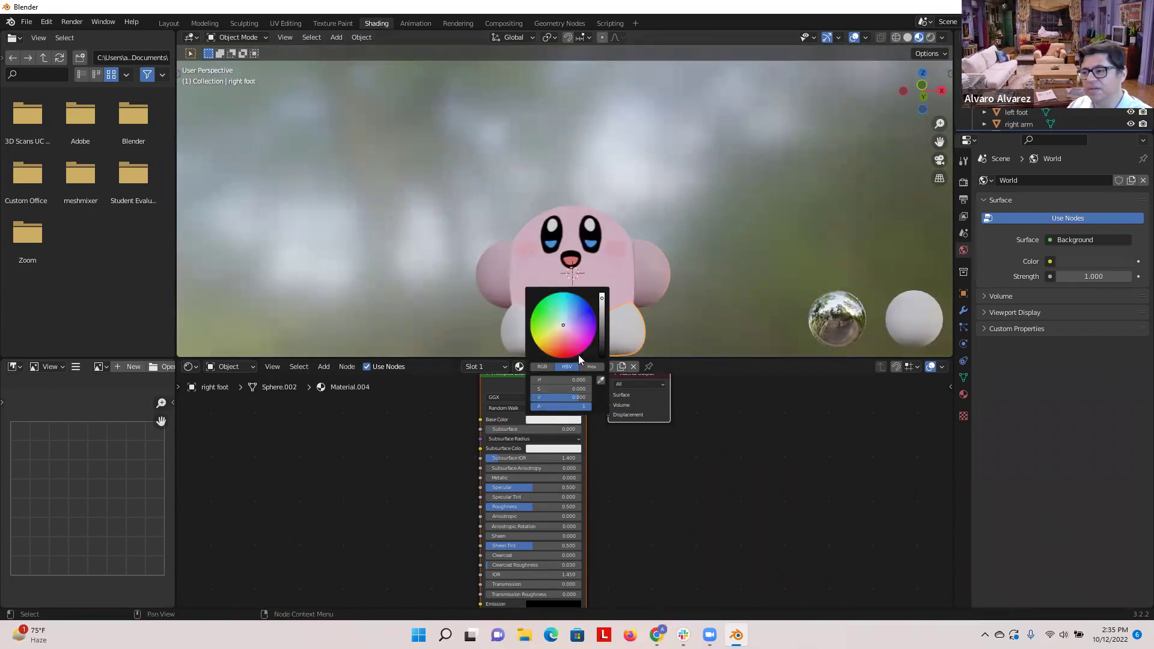
left_click(599, 380)
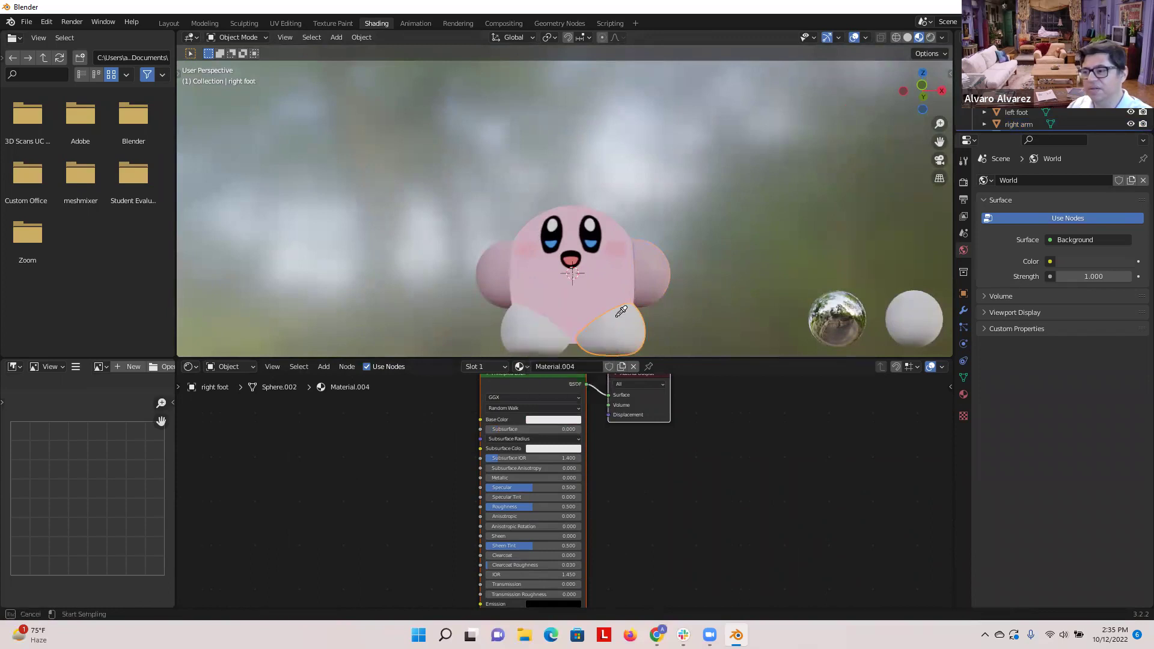
left_click(619, 251)
- Give the left foot a new material and sample its base color until it matches the body's pink
left_click(533, 334)
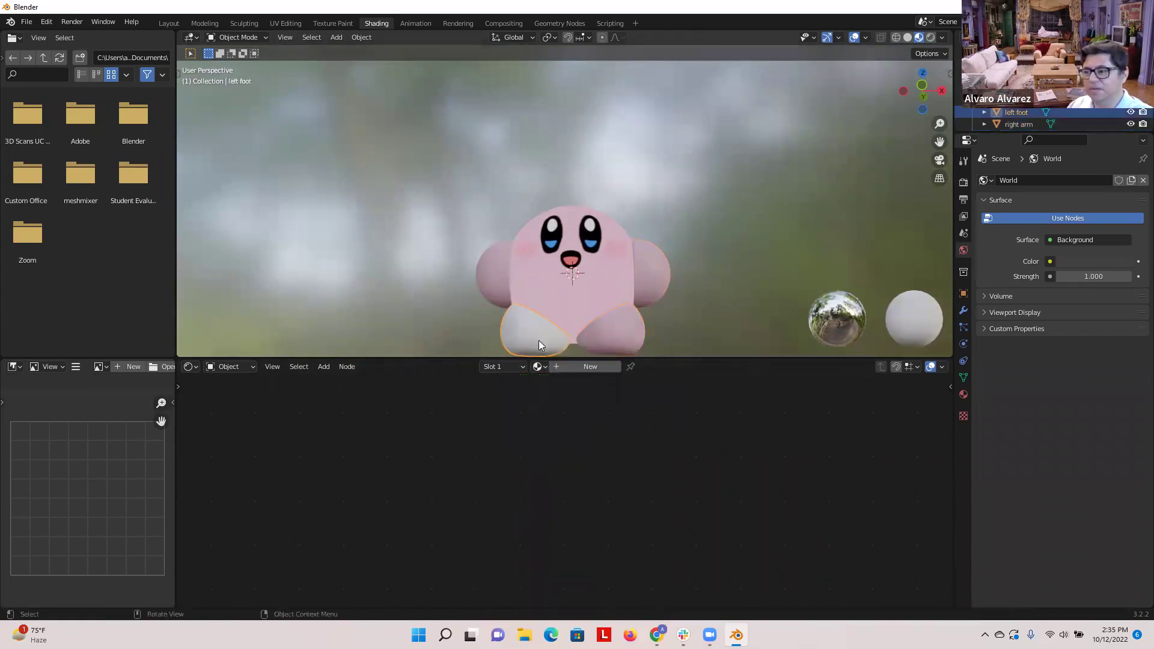
left_click(583, 366)
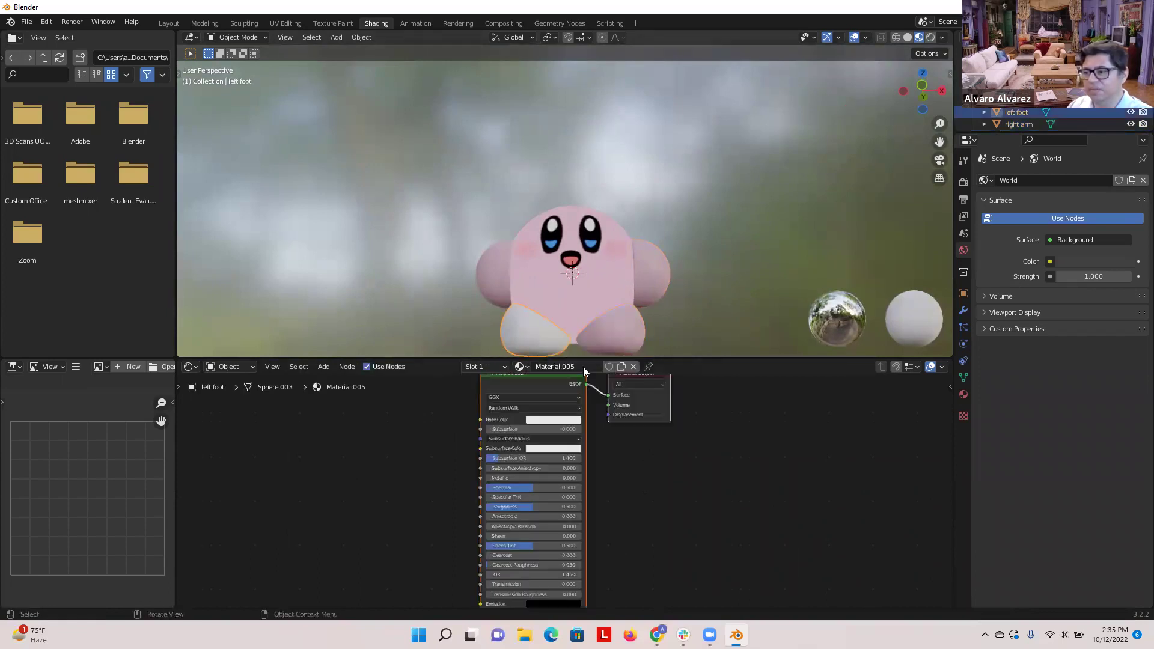
left_click(559, 419)
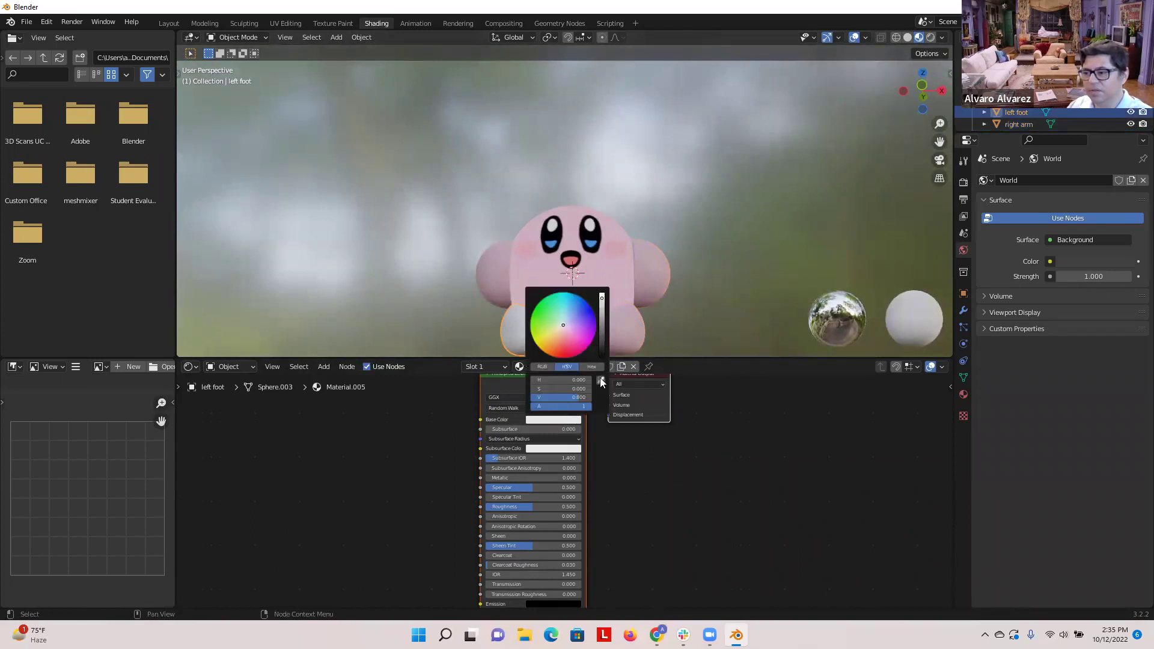
left_click(600, 380)
left_click(512, 300)
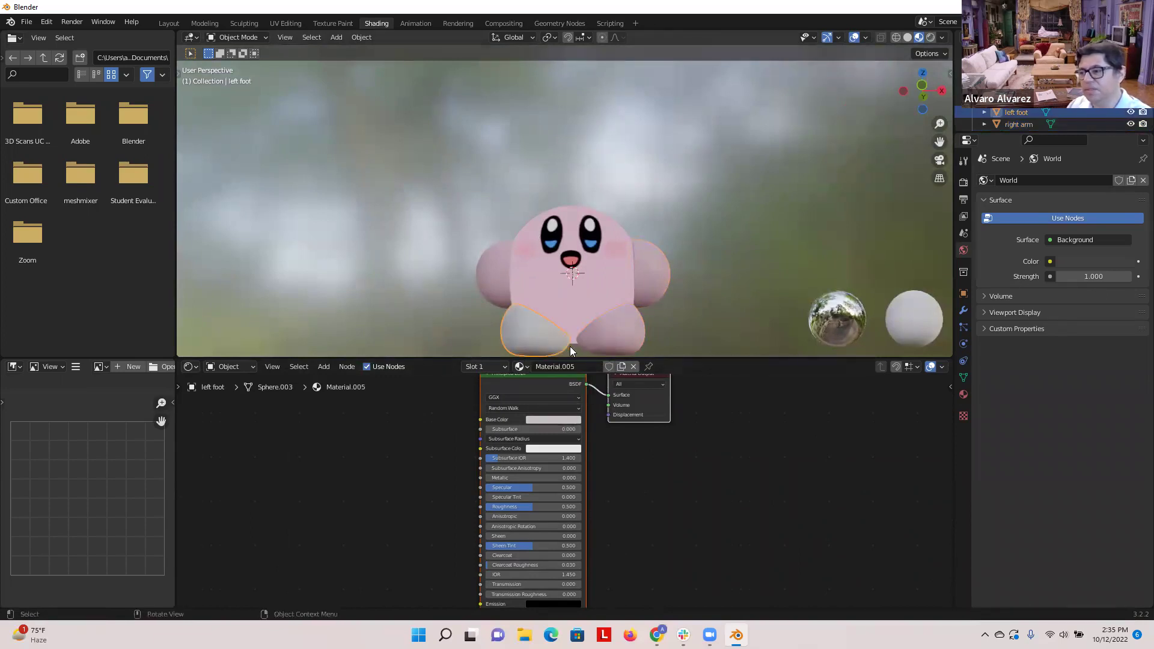
left_click(552, 418)
left_click(600, 380)
left_click(623, 242)
- Change the right foot's base color from the body pink to a saturated red
middle_click_drag(698, 210, 688, 251)
left_click(612, 319)
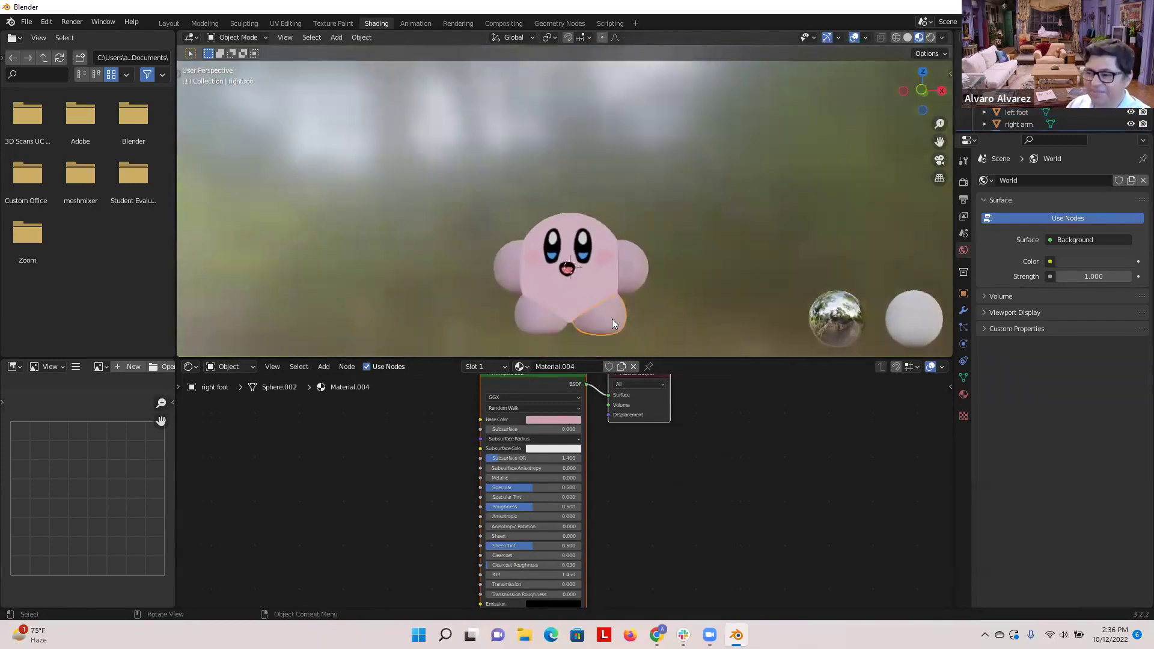
left_click(549, 420)
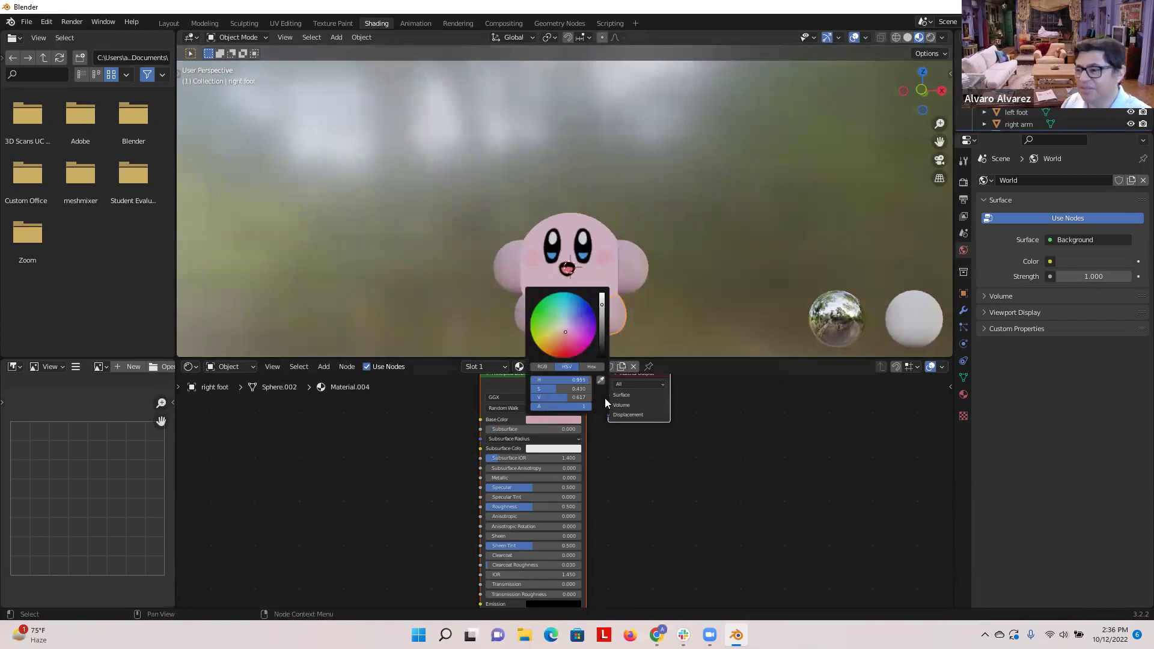
left_click(564, 349)
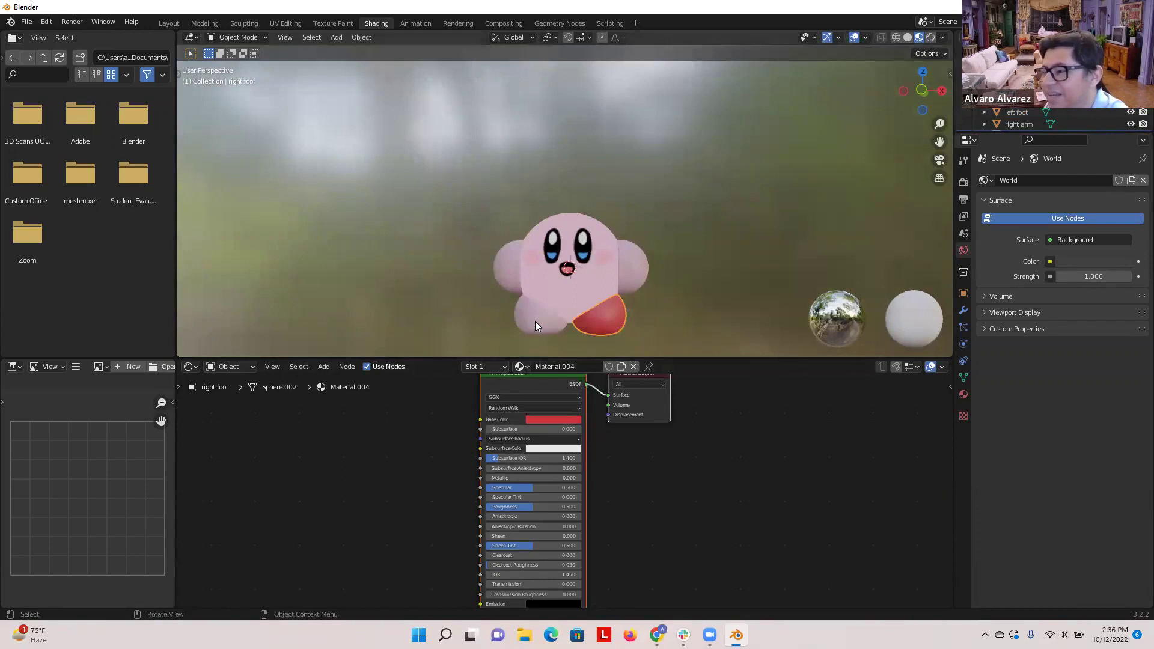
- Sample the right foot's red for the left foot's base color, and adjust it to a more saturated red
left_click(535, 321)
left_click(569, 420)
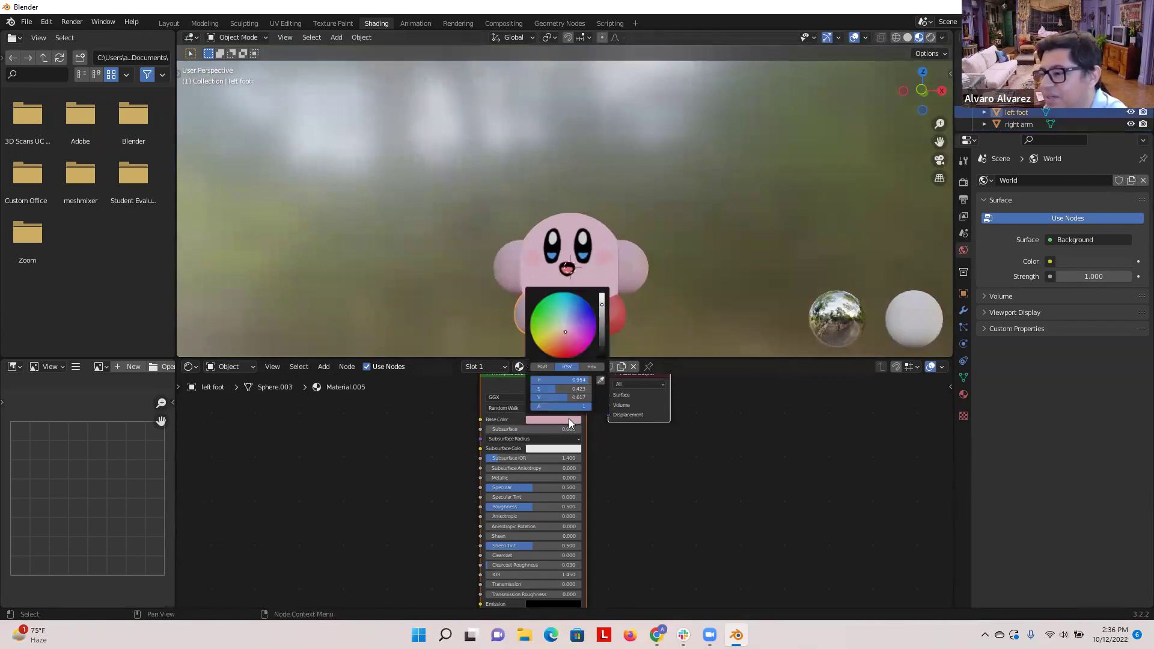
left_click(600, 380)
left_click(610, 317)
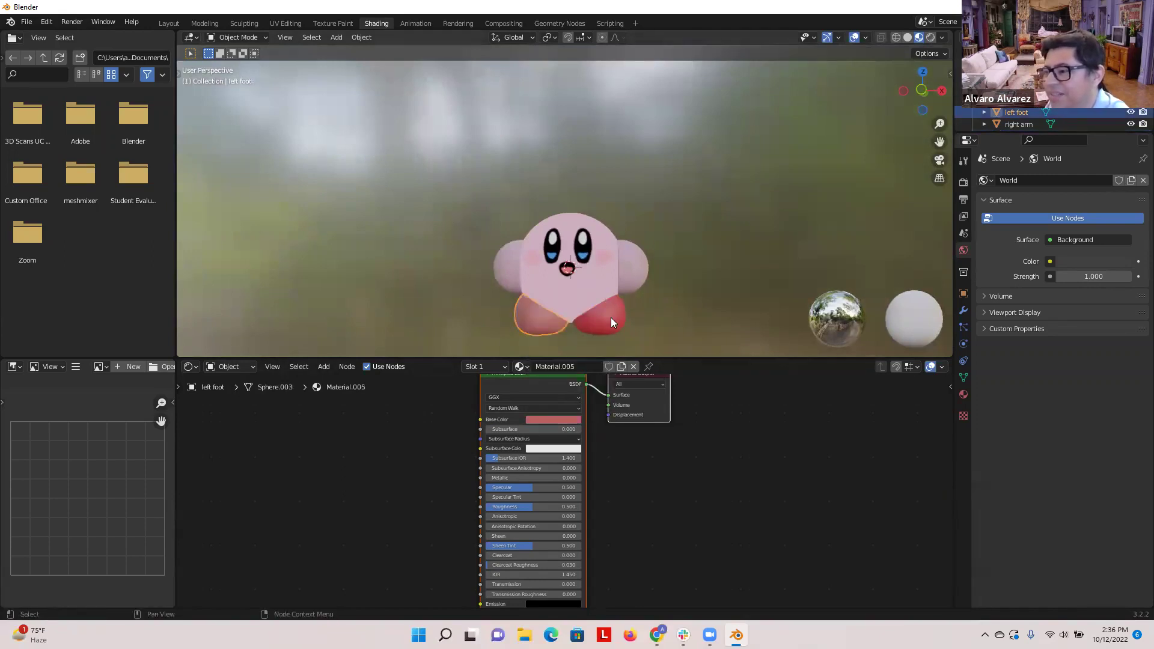
left_click(568, 419)
left_click(565, 350)
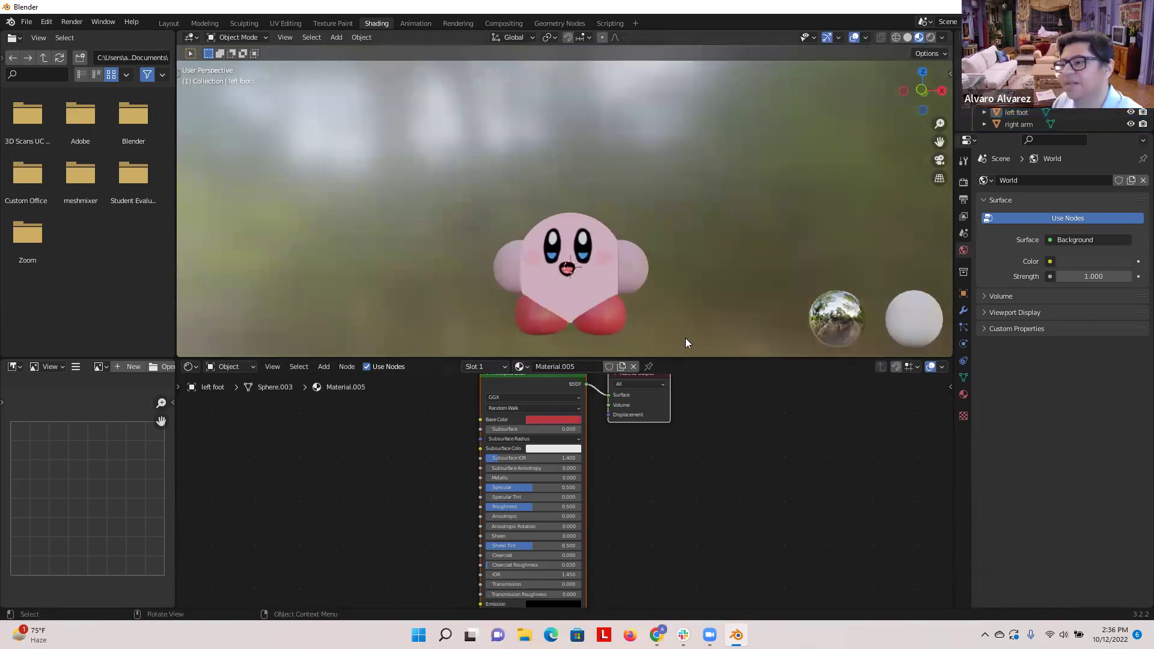
- Inspect the colored Kirby model from several angles and compare its display in the Layout and Shading workspaces
mouse_move(417, 240)
middle_mouse_down()
mouse_move(450, 248)
mouse_move(491, 194)
mouse_move(687, 235)
mouse_move(539, 283)
mouse_move(424, 245)
middle_mouse_up()
scroll(441, 255, "down", 2)
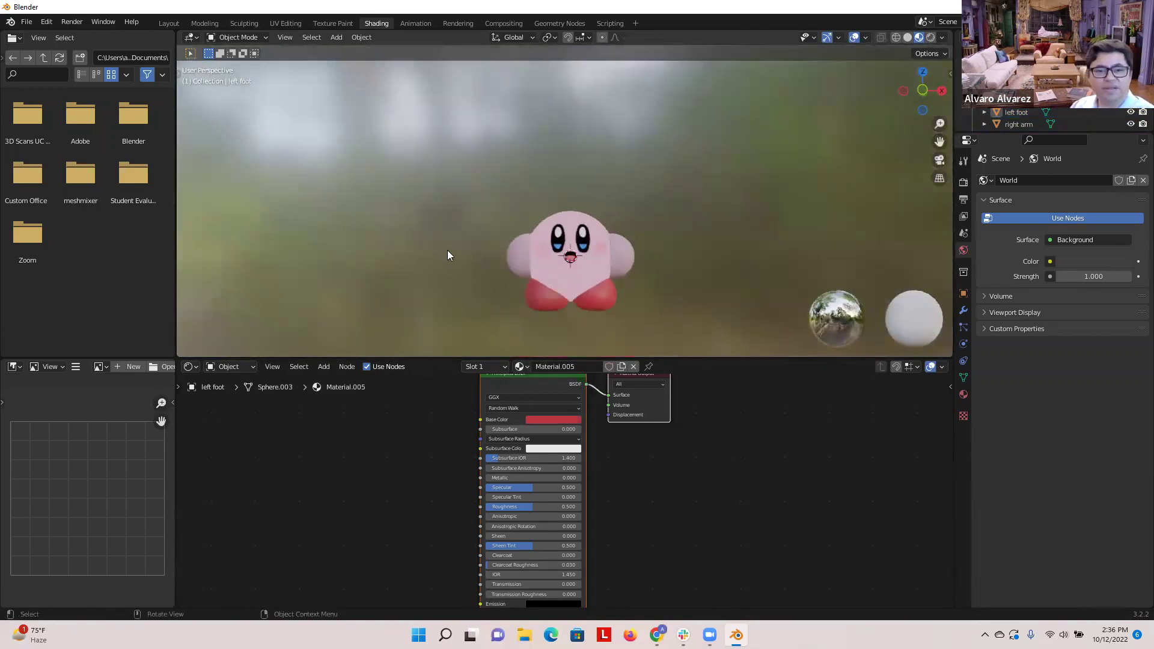
middle_click_drag(653, 268, 694, 261)
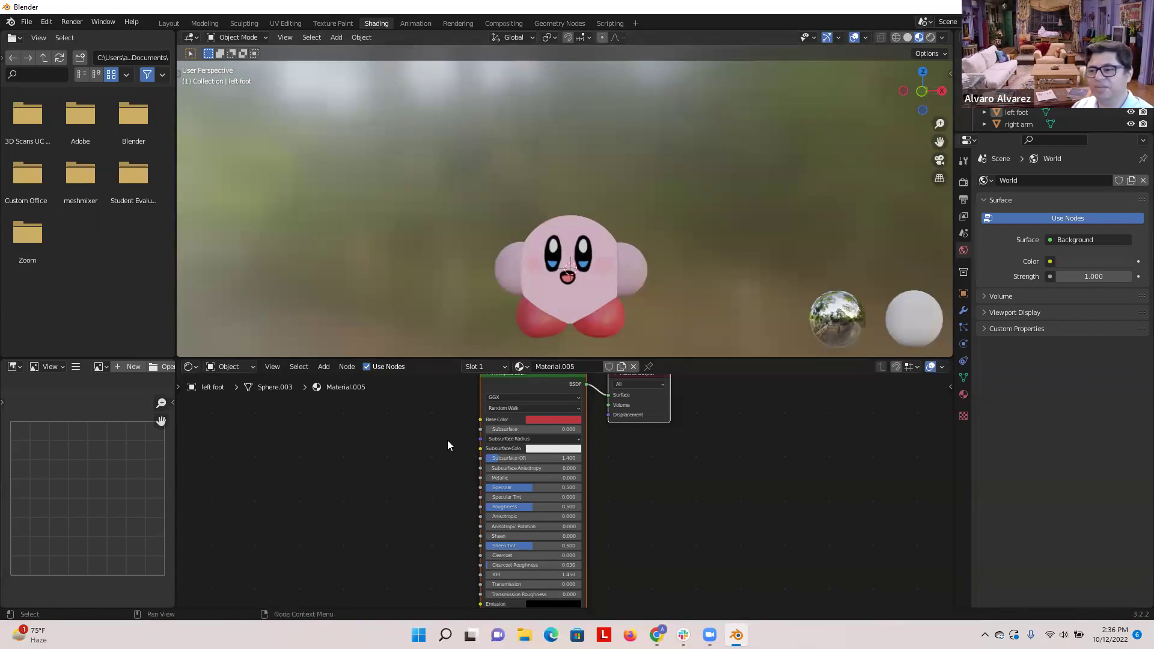
scroll(454, 459, "down", 2)
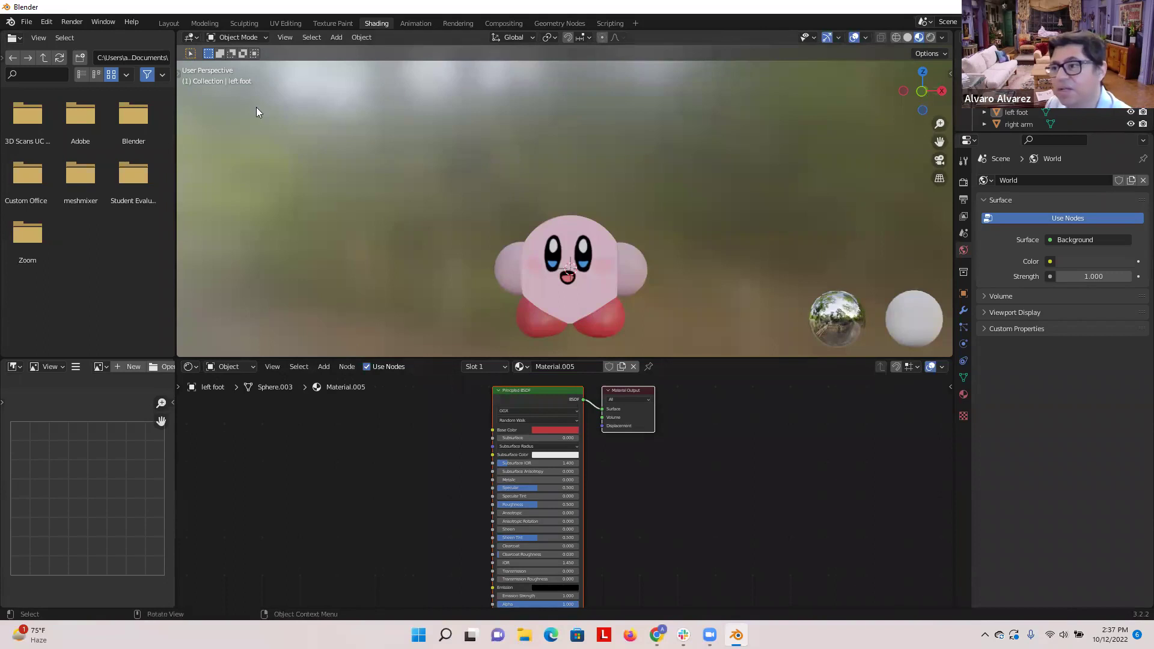
left_click(168, 23)
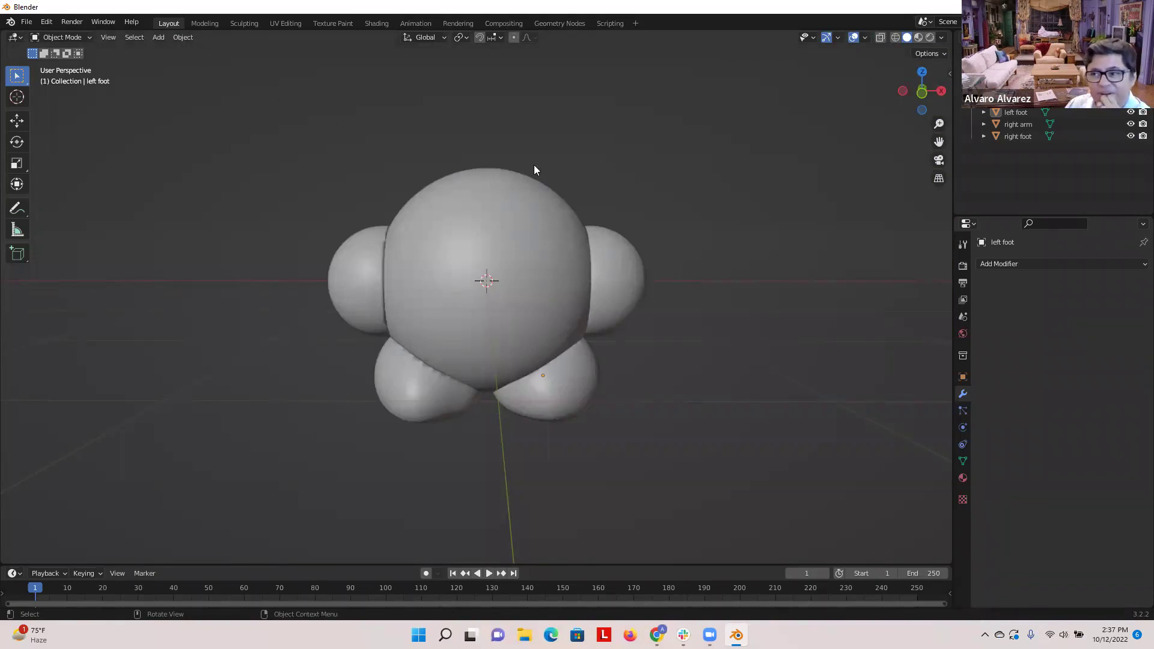
left_click(375, 24)
middle_click_drag(715, 282, 718, 264)
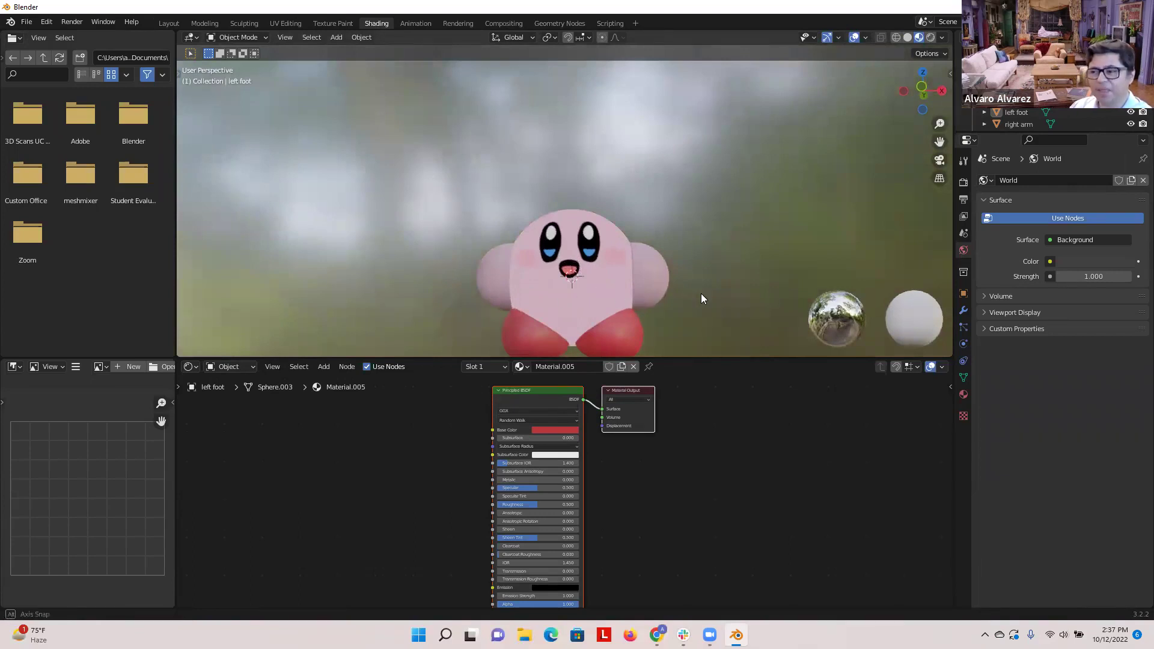
middle_click_drag(701, 293, 640, 308)
middle_click_drag(689, 245, 615, 290)
- Move the body's Kirby face image node closer to its Material Output node
left_click(606, 308)
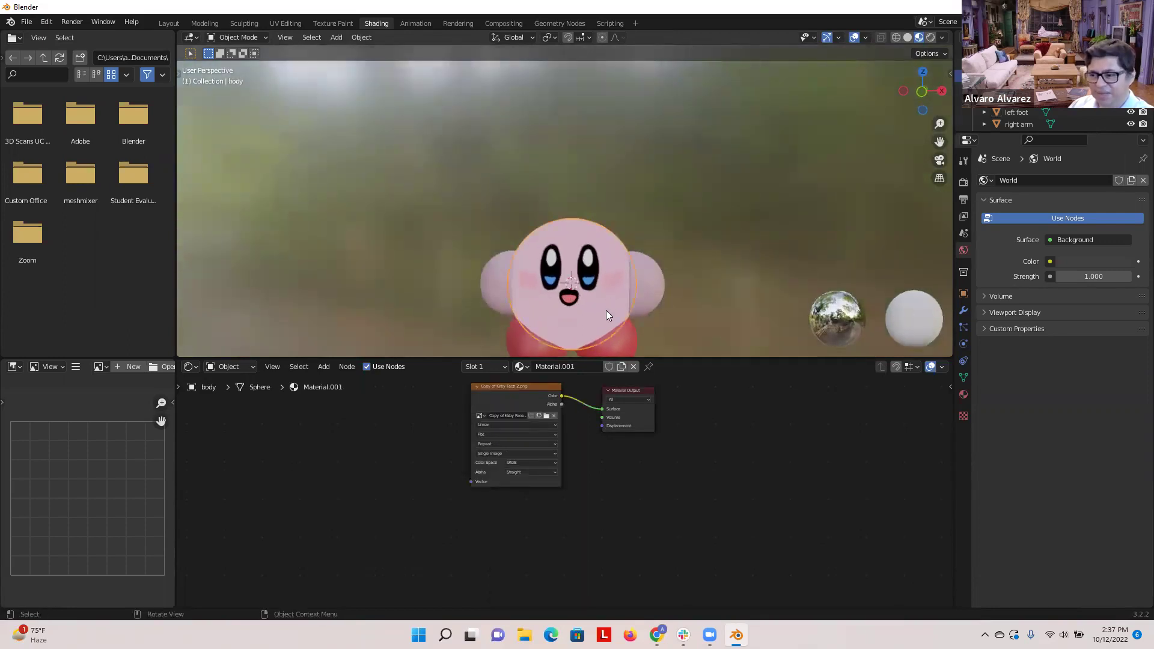
left_click_drag(512, 386, 531, 403)
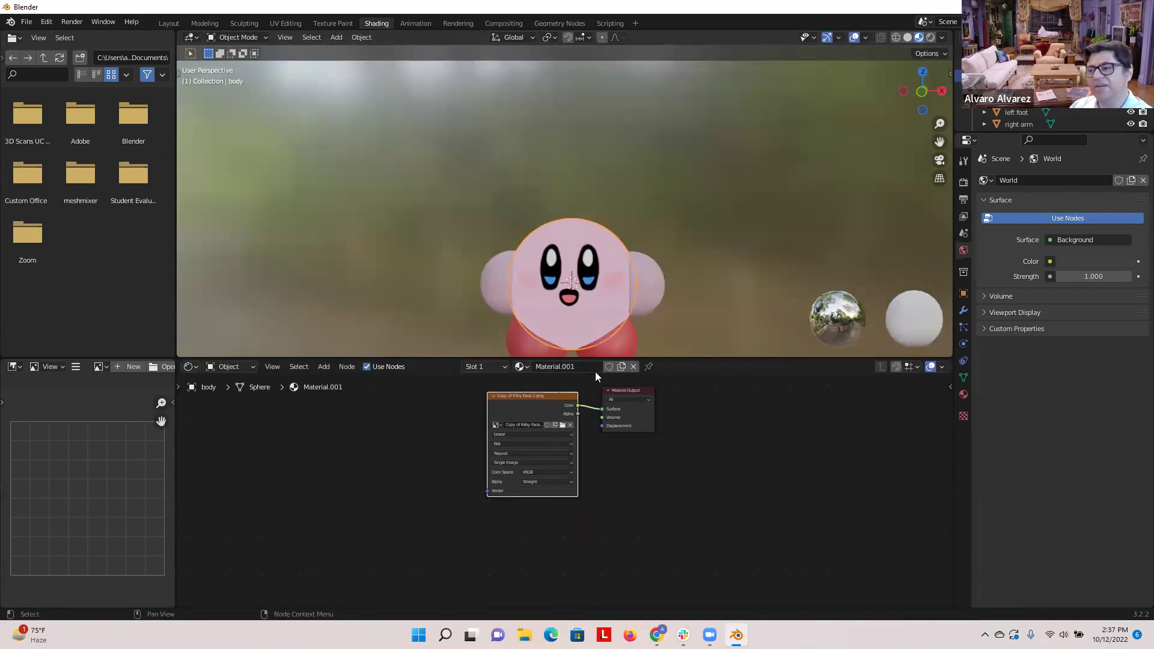
scroll(747, 451, "up", 2)
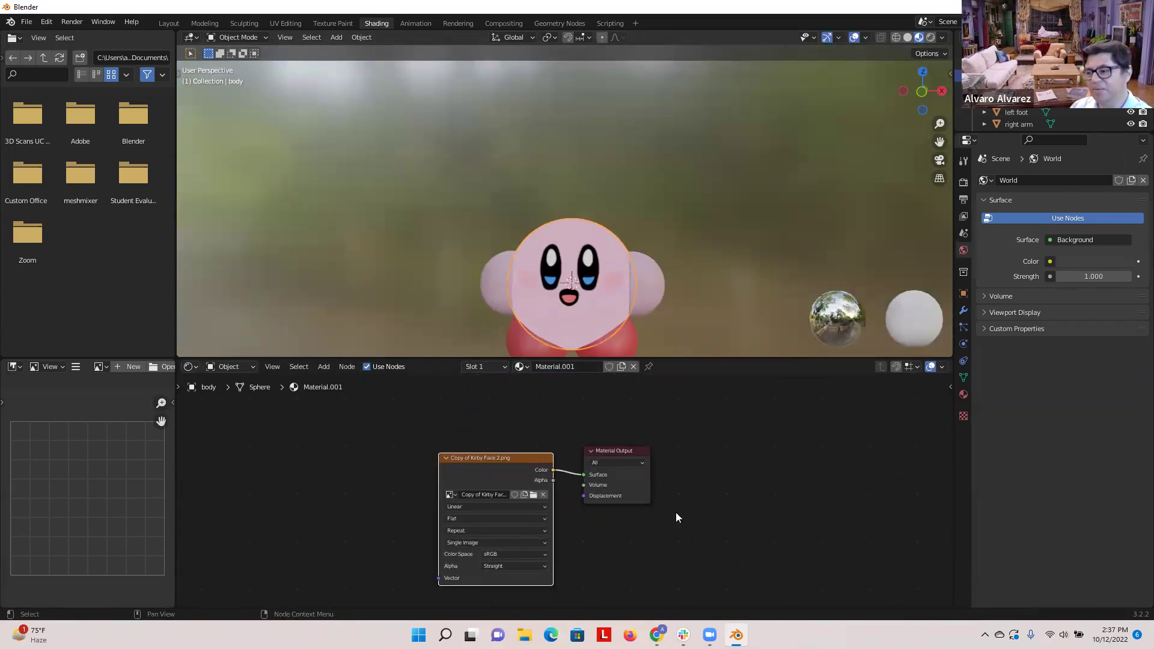
- Add an Image Texture node to the right foot's material and place it before the Principled BSDF node
left_click(613, 347)
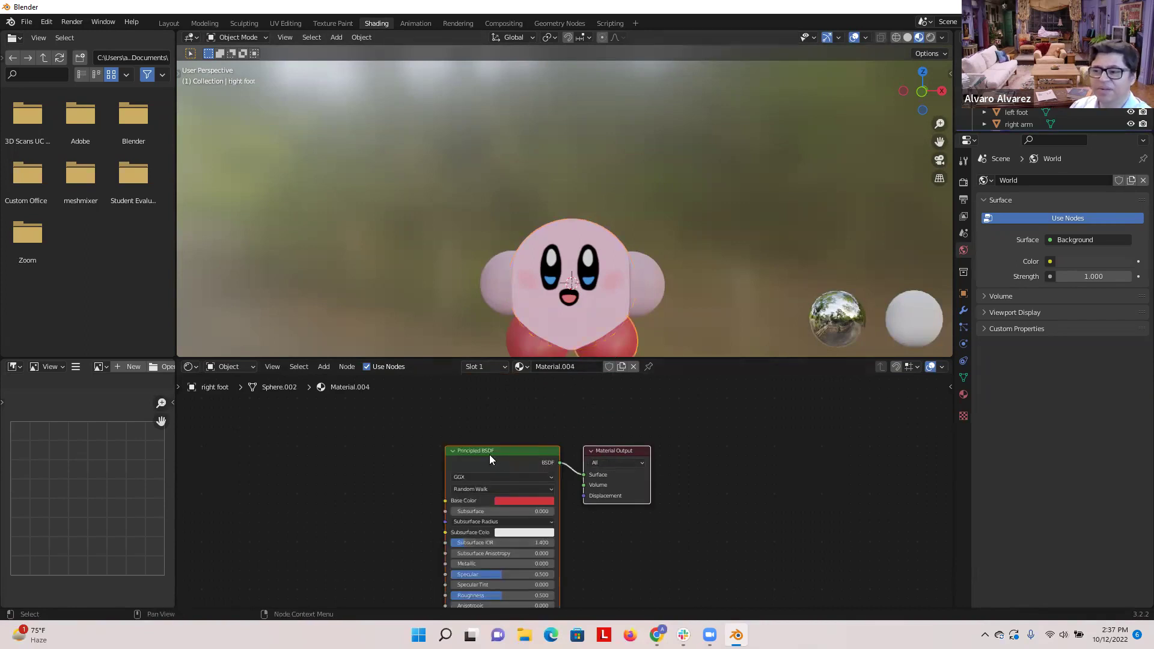
left_click(463, 450)
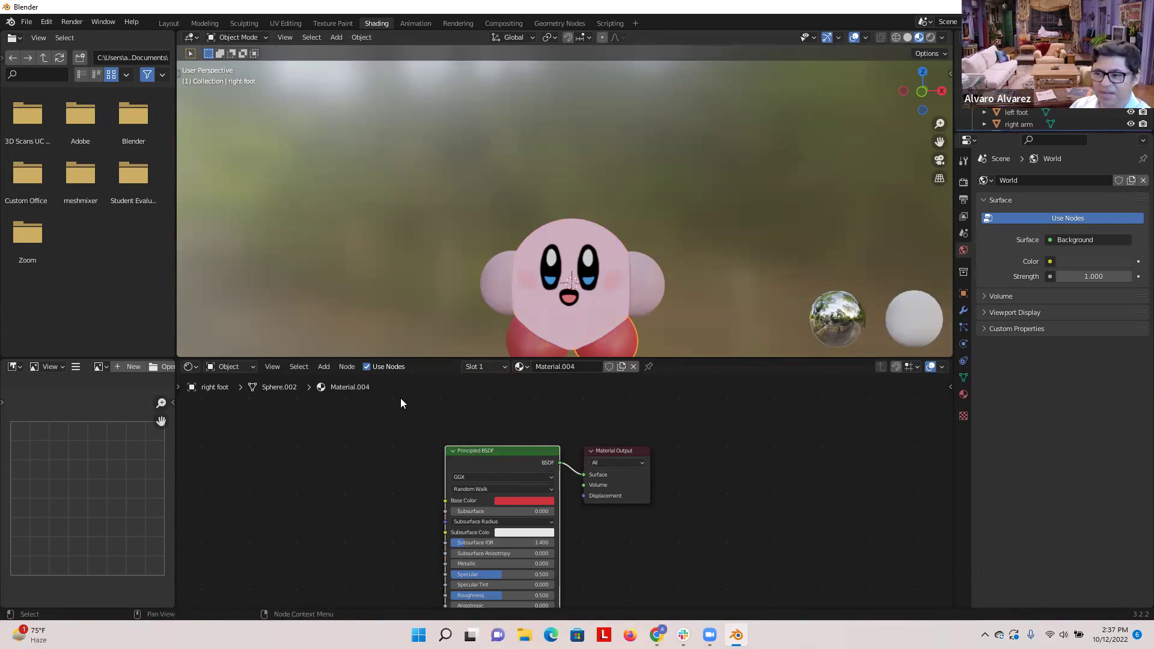
left_click(324, 367)
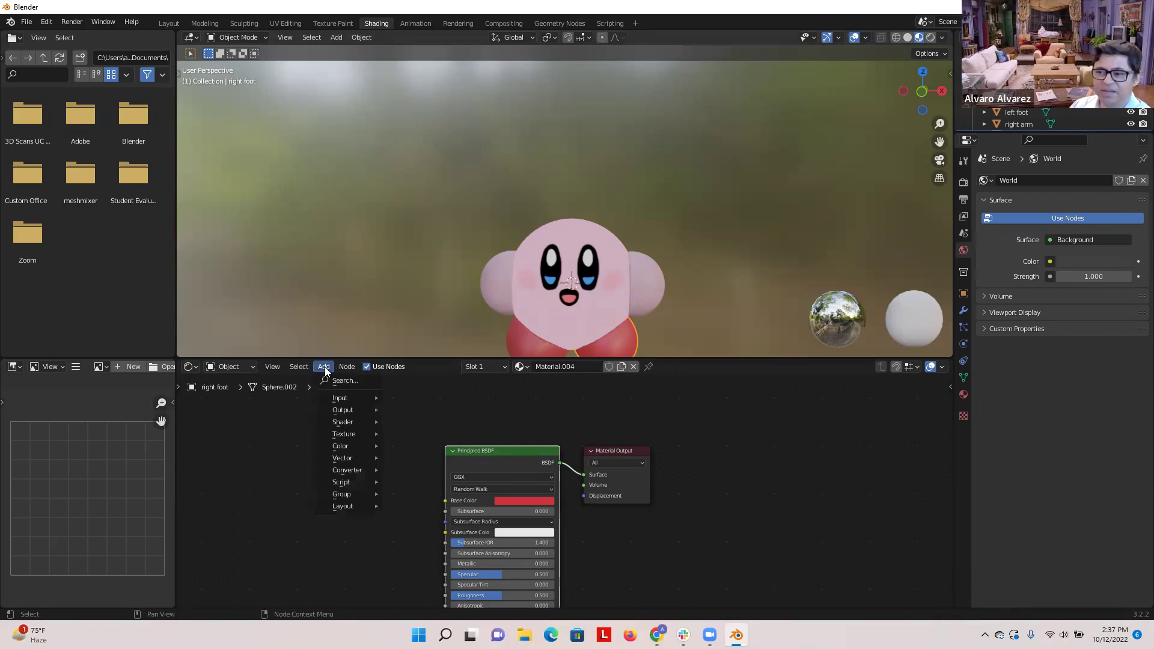
mouse_move(345, 434)
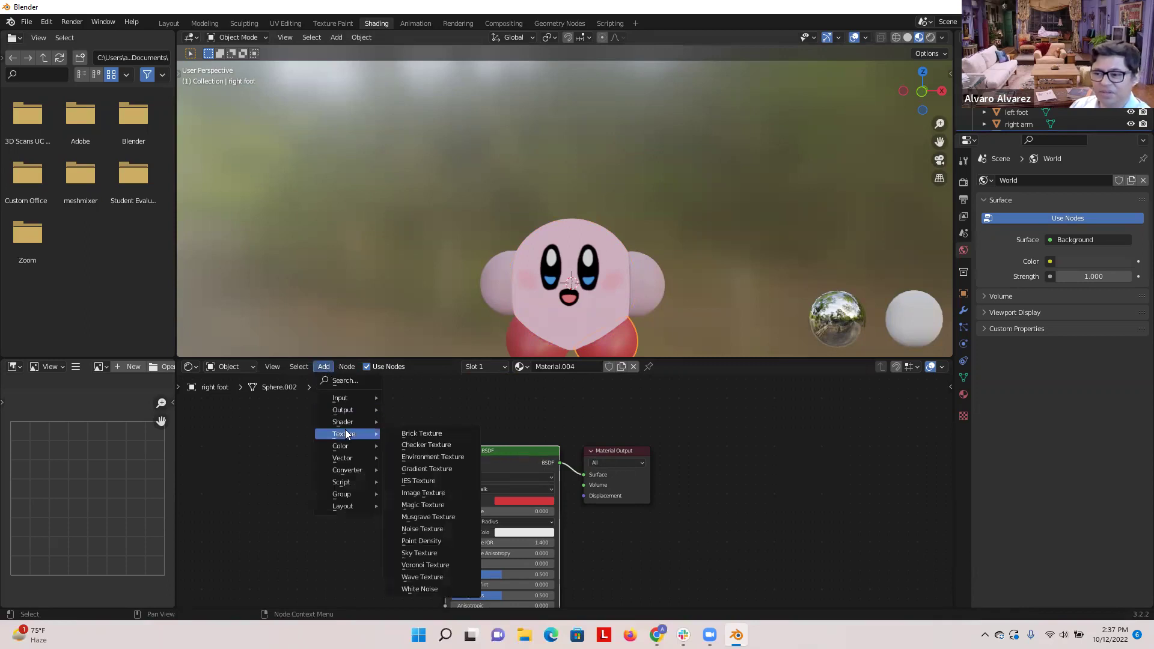
left_click(416, 493)
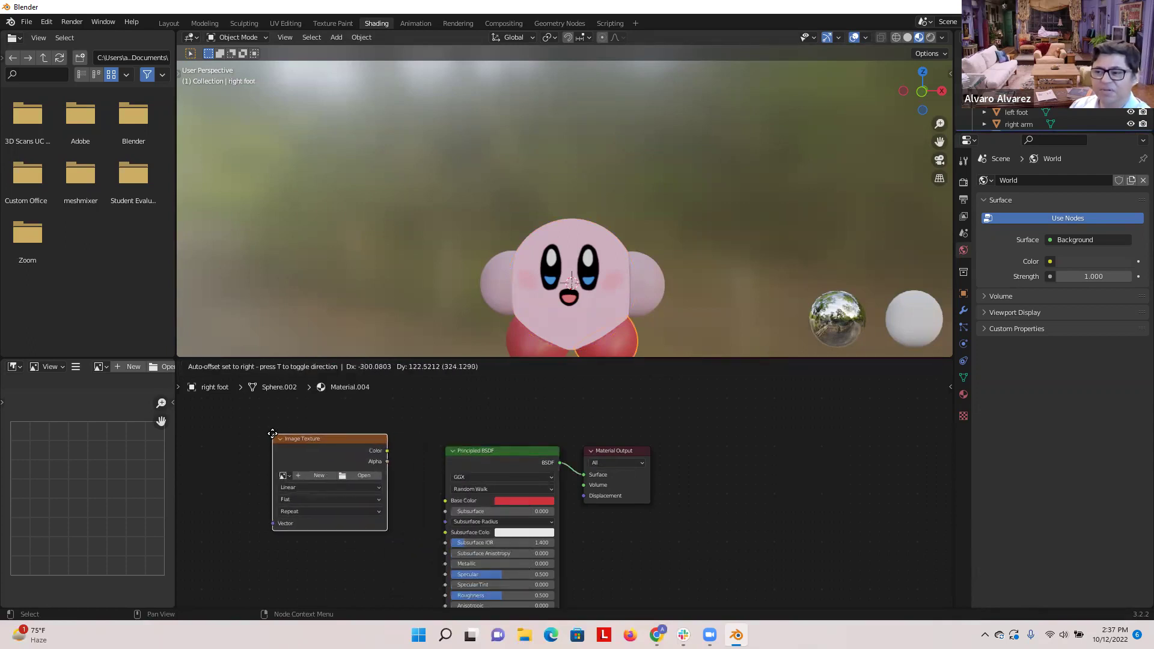
left_click(272, 434)
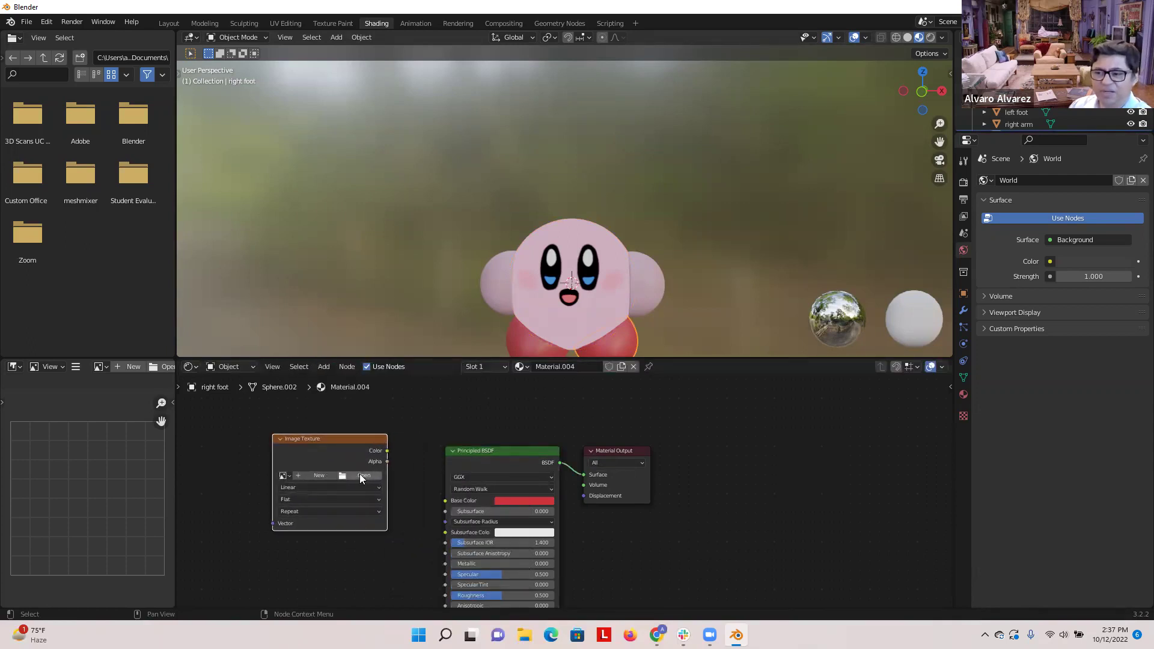
- Look through the face images in the Kirby Faces folder under Pictures for the right foot's Image Texture node
left_click(361, 476)
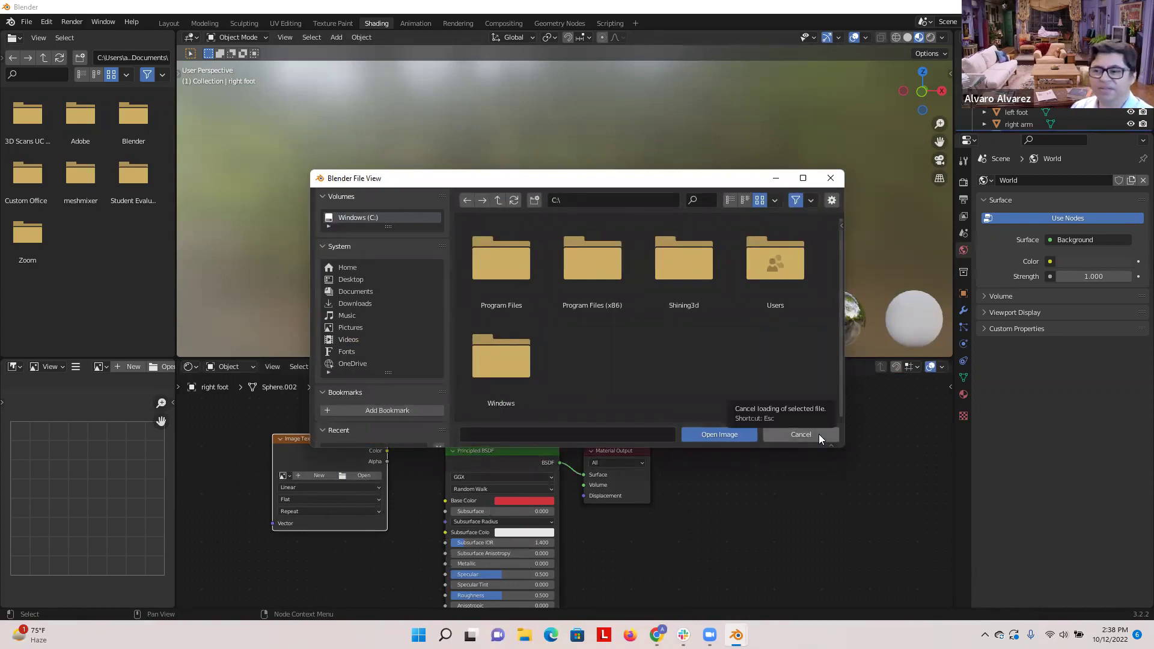
left_click(819, 433)
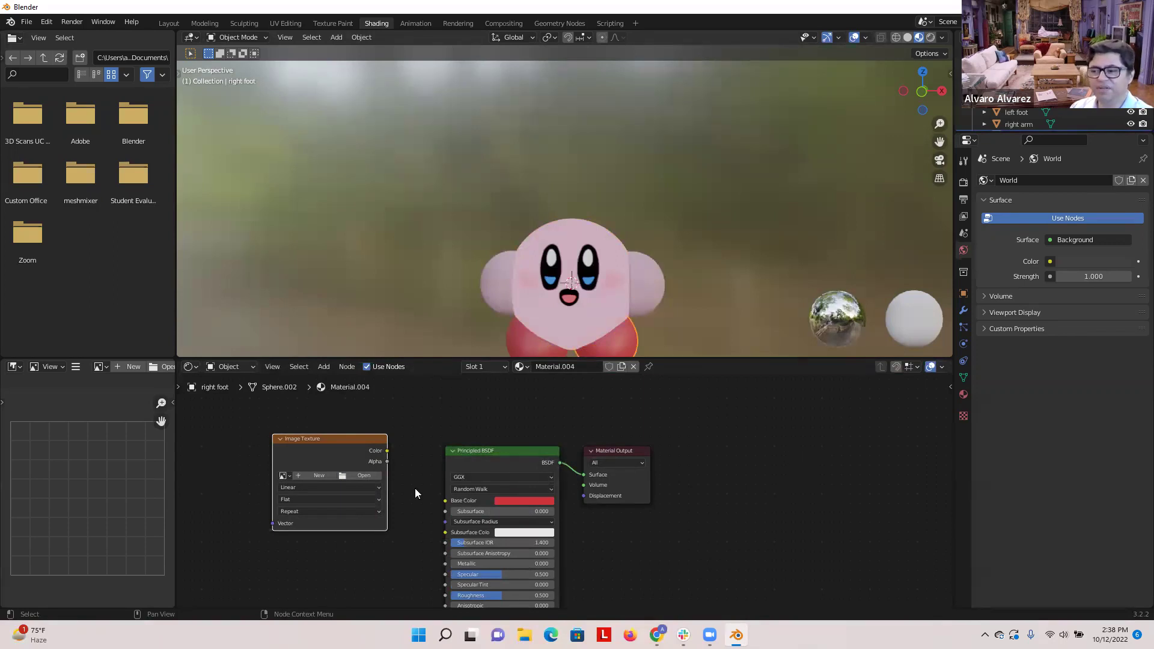
left_click(361, 476)
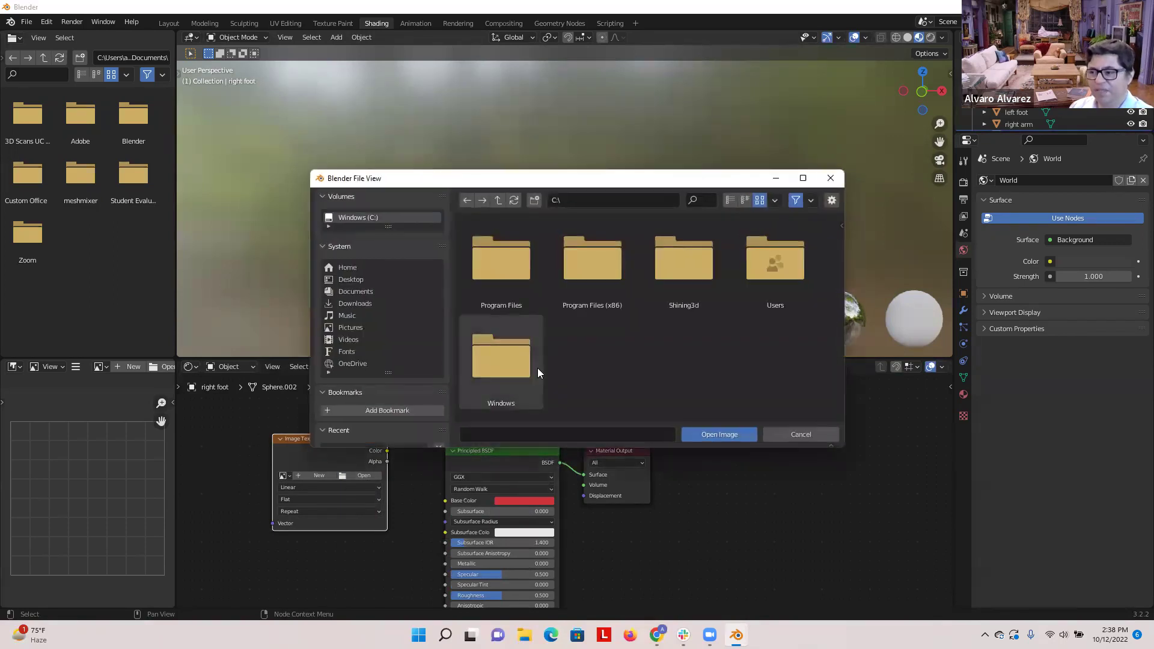
left_click(358, 328)
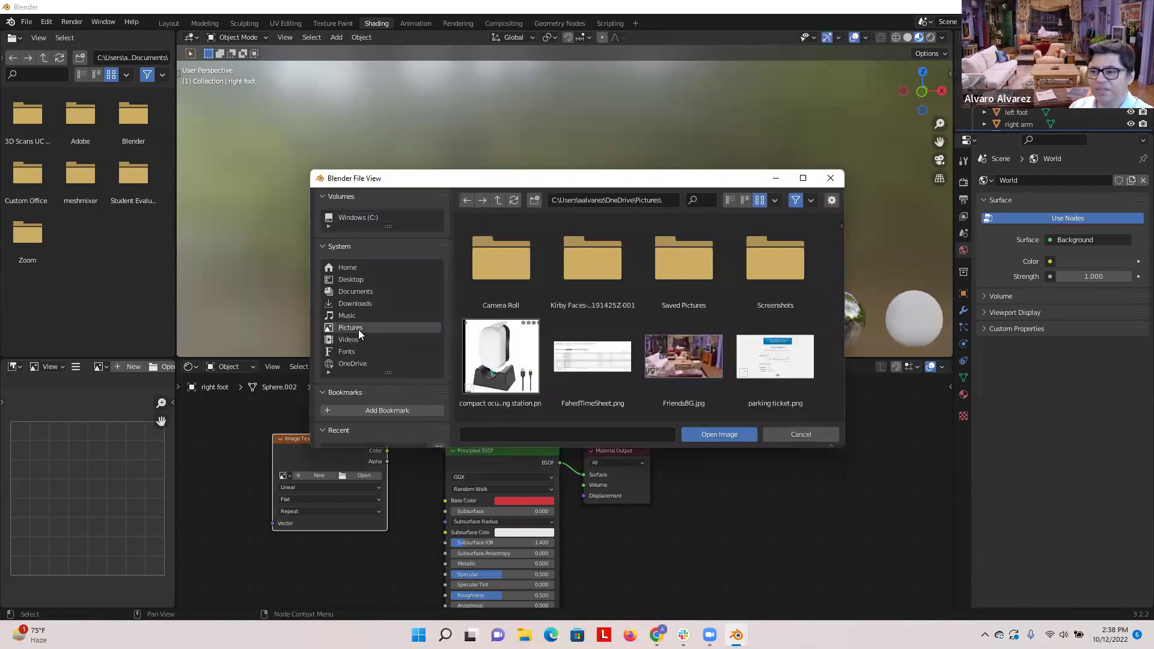
double_click(594, 271)
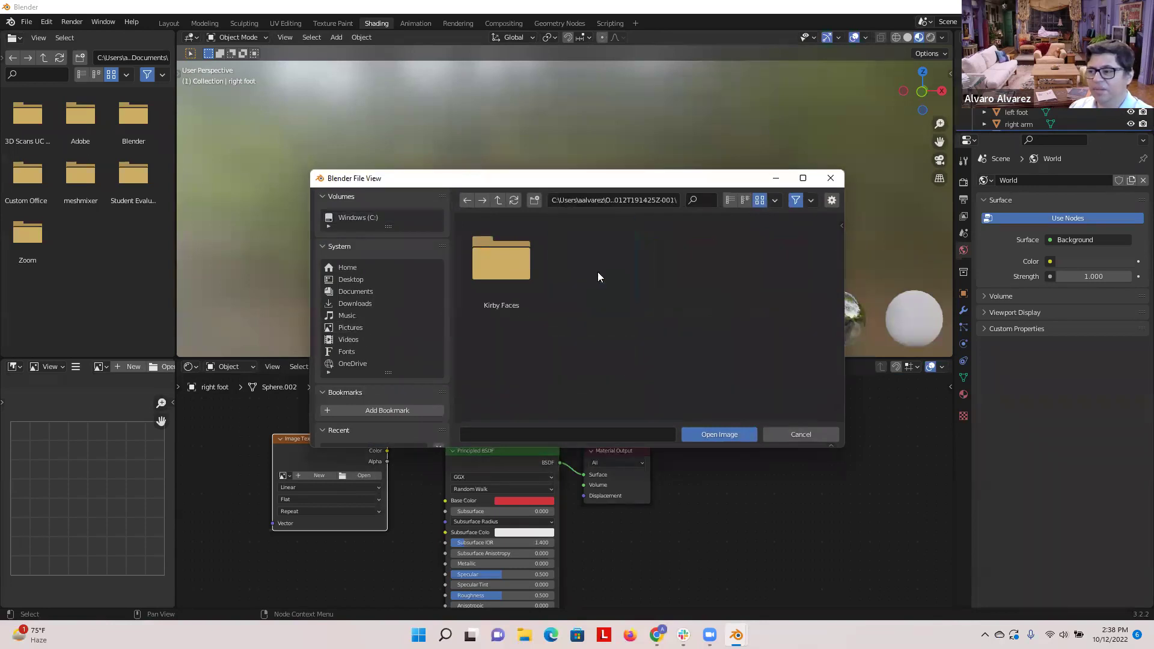
double_click(499, 276)
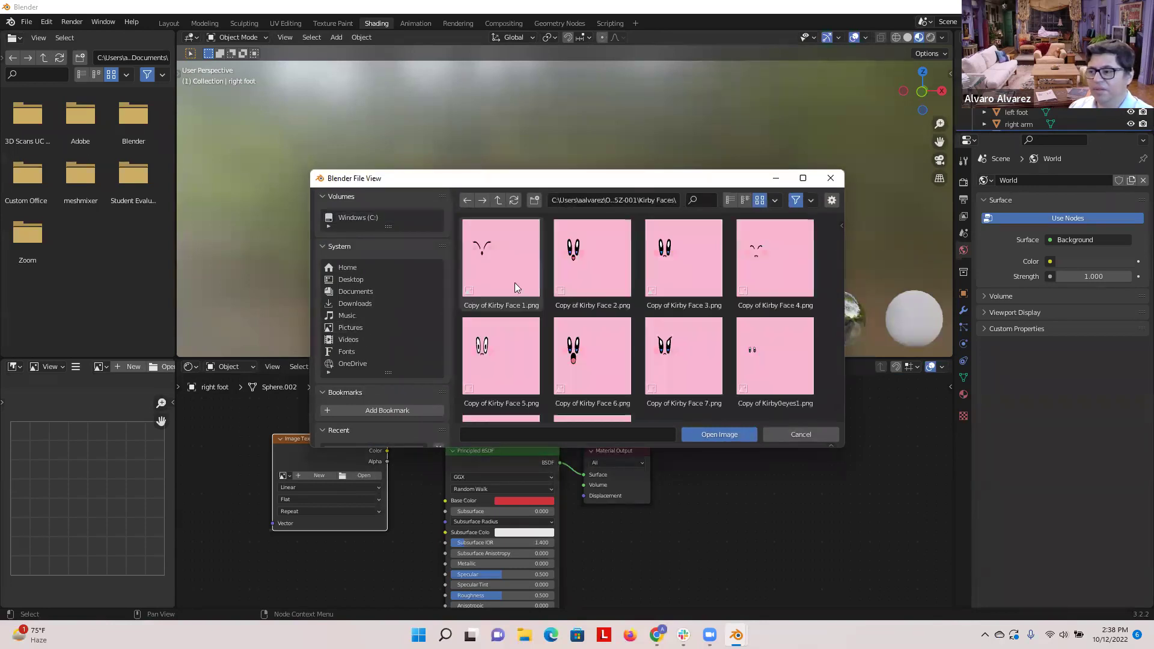
left_click(794, 433)
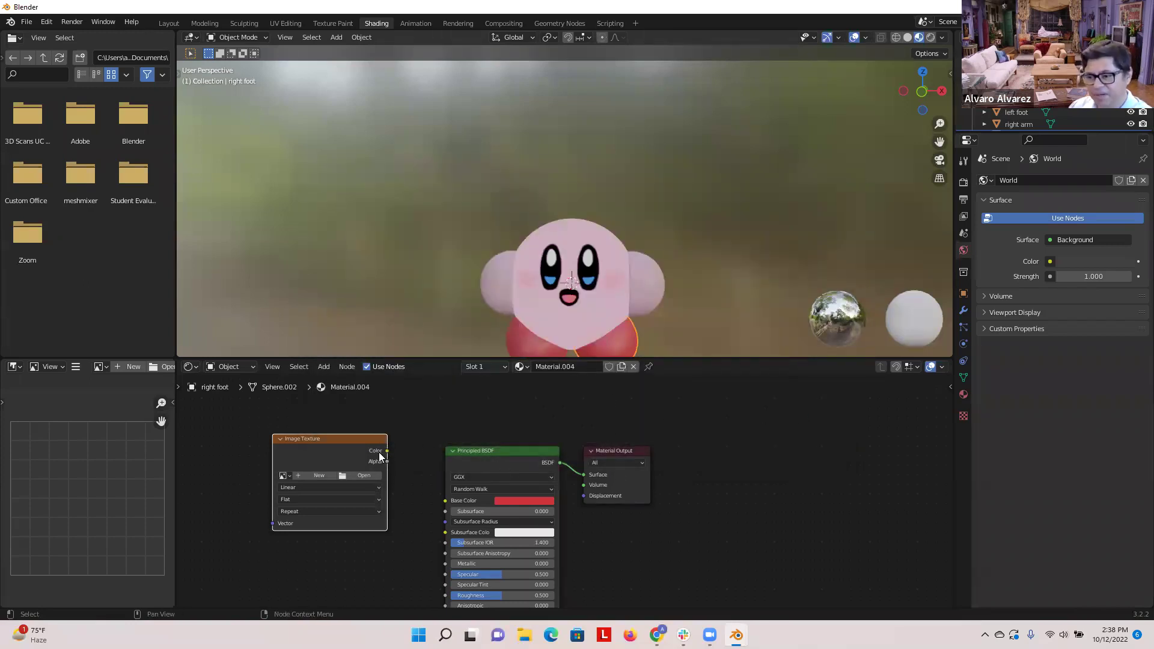
- Move the right foot's Image Texture node closer to the Principled BSDF node and raise the Material Output node
left_click_drag(382, 443, 409, 420)
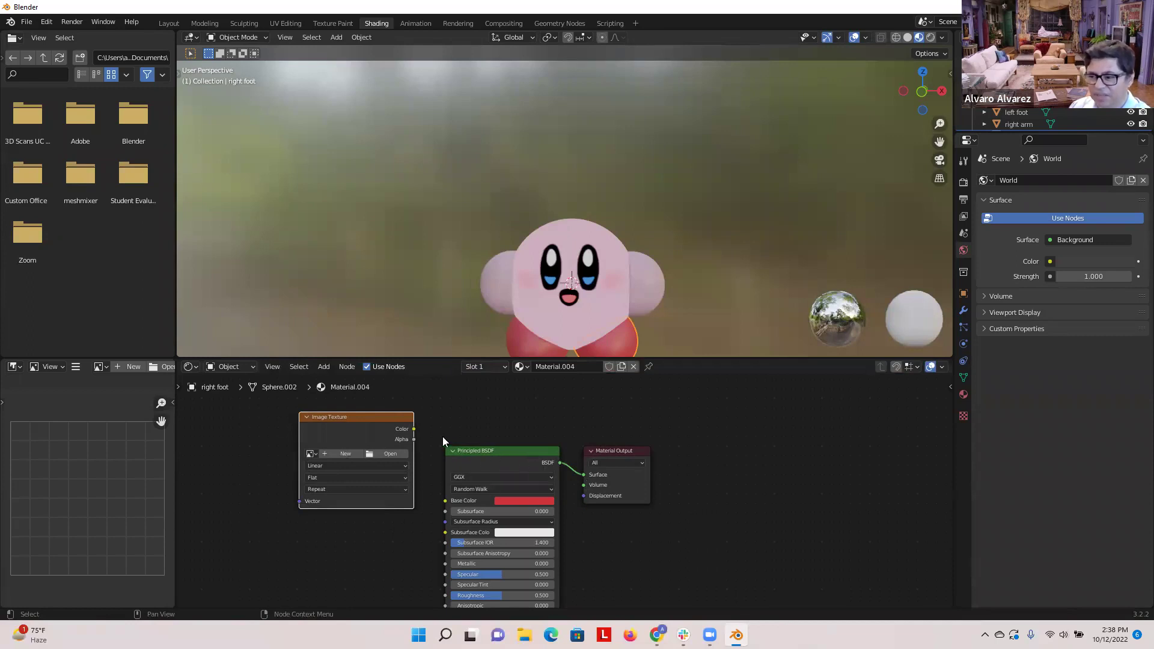
left_click_drag(413, 429, 575, 438)
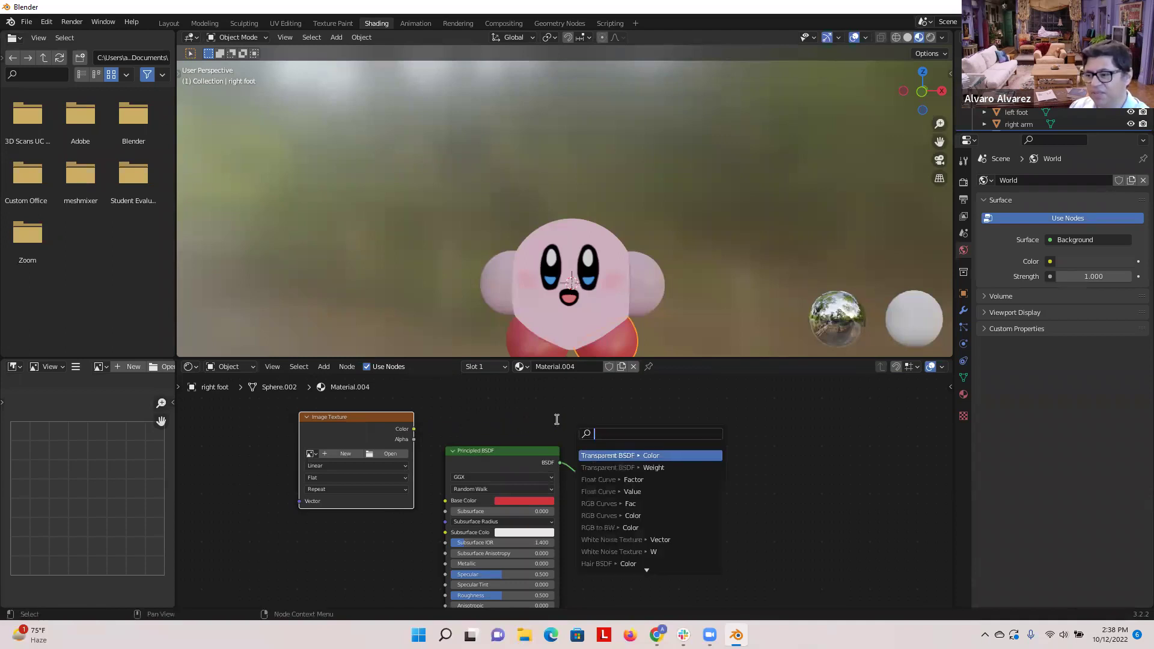
key("Escape")
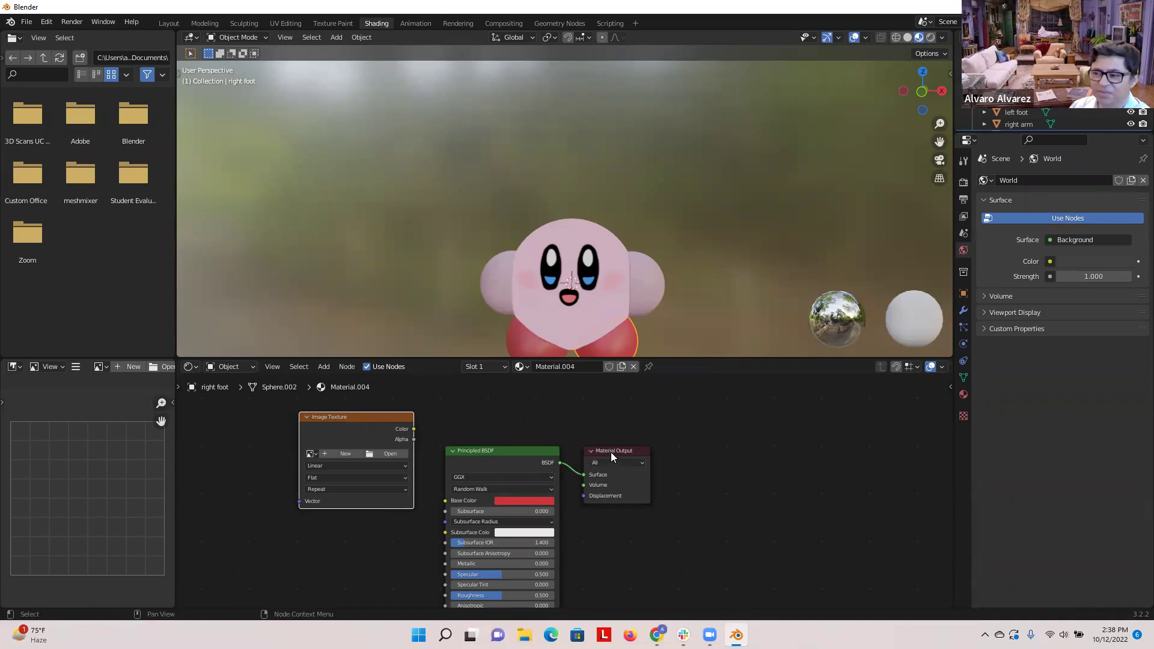
left_click_drag(610, 452, 609, 425)
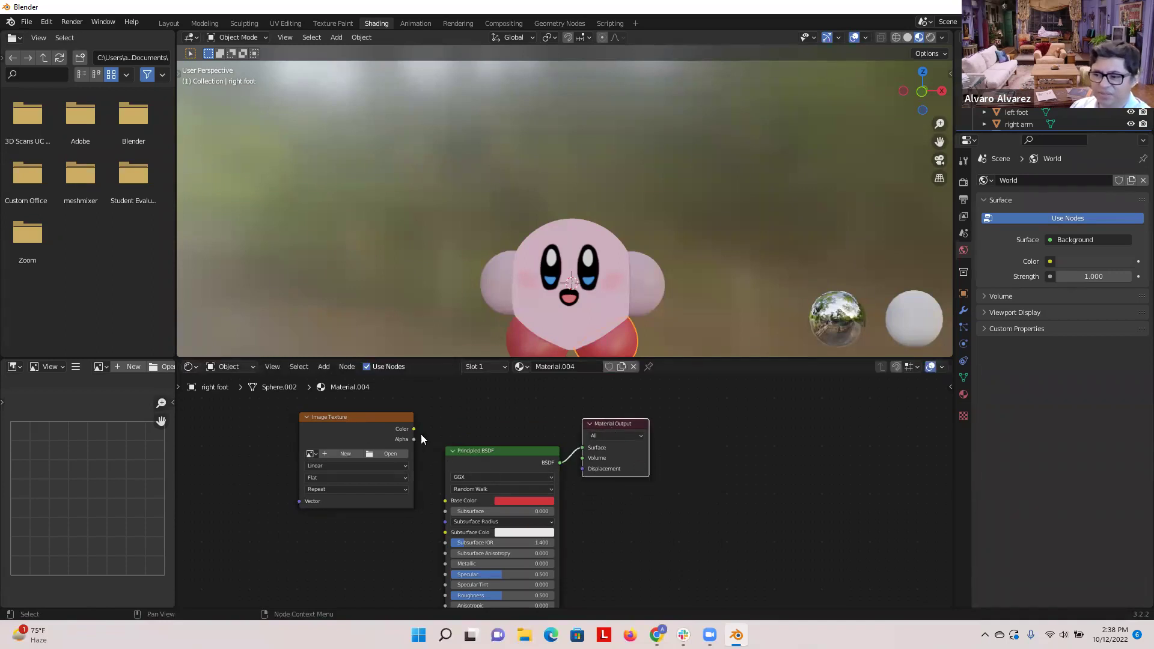
- Check the body's and right arm's node setups, and move the right foot's Image Texture node farther from its shader
left_click(558, 330)
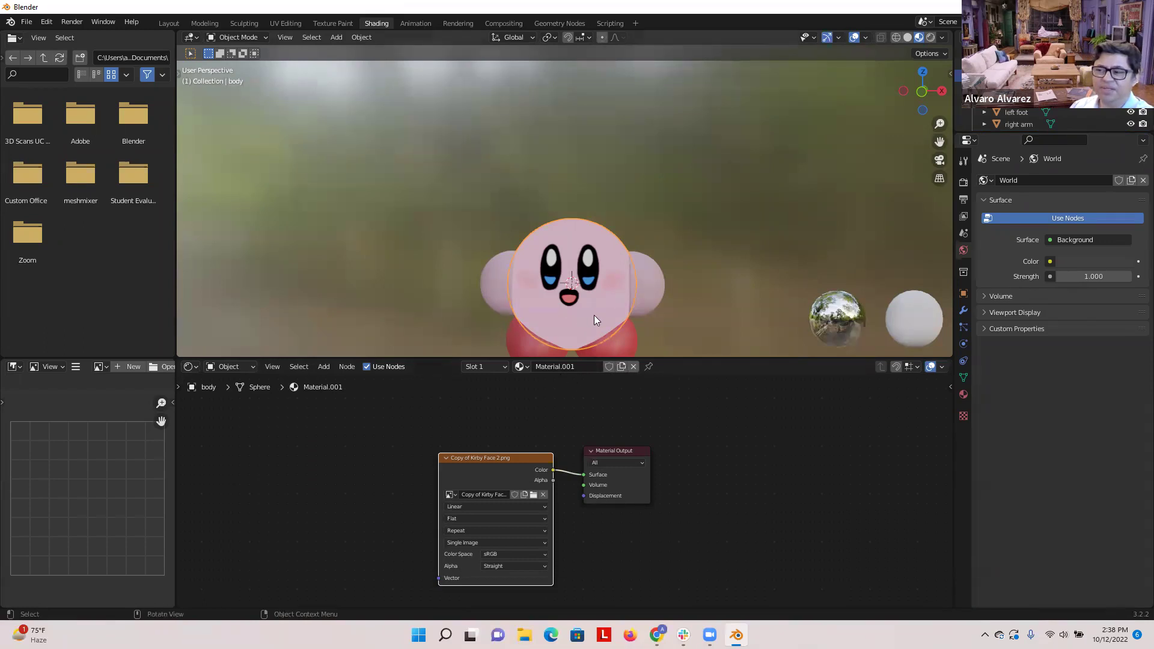
left_click(644, 299)
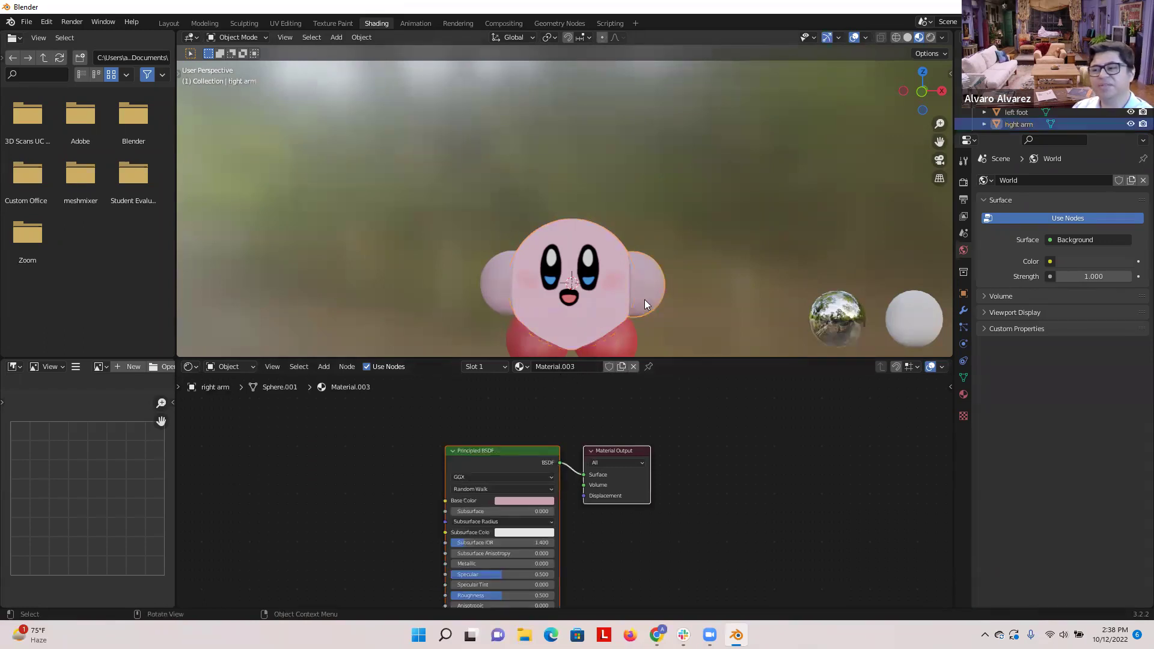
left_click(622, 340)
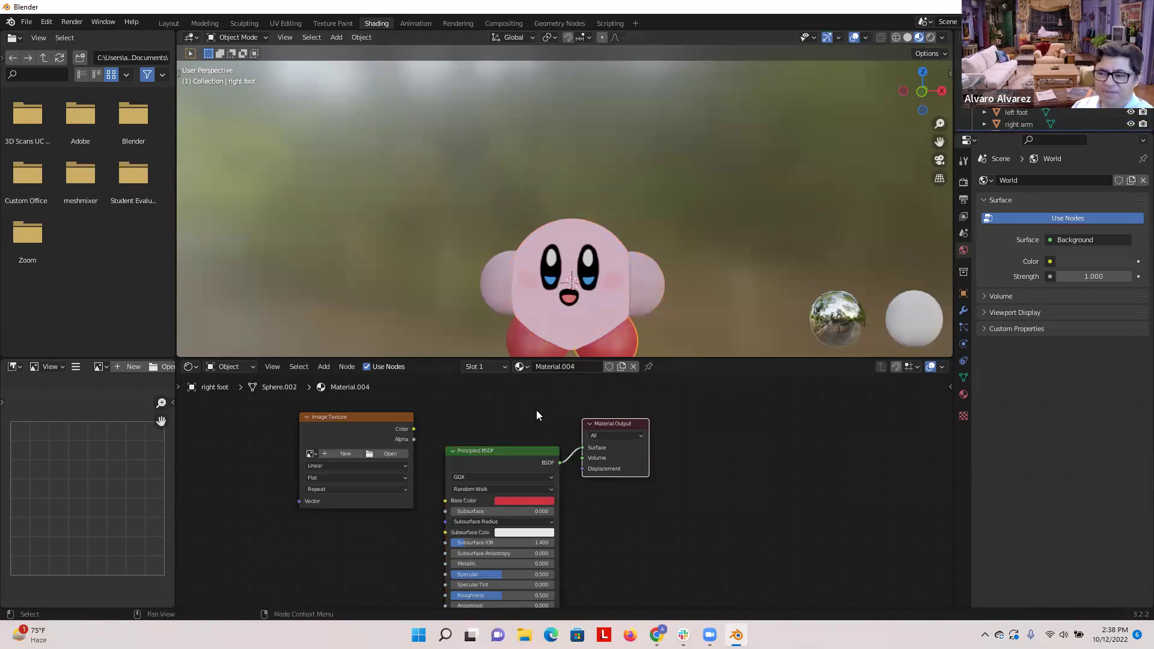
left_click_drag(367, 416, 323, 422)
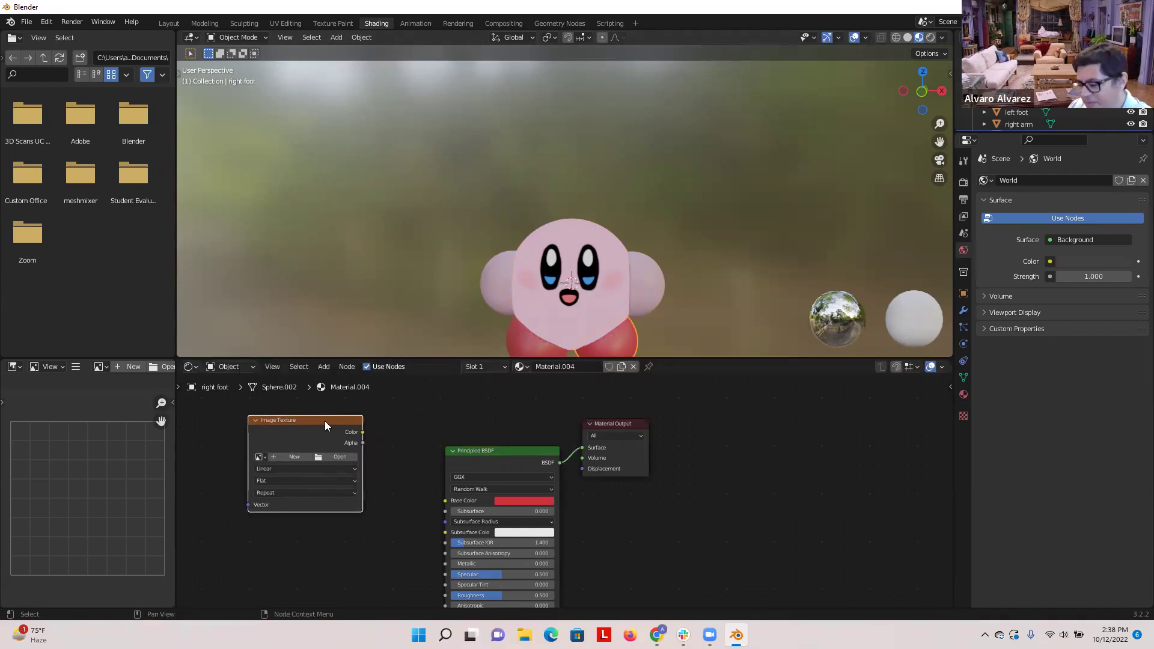
- Delete the Image Texture node from the right foot's material and switch to the Layout workspace
key("Delete")
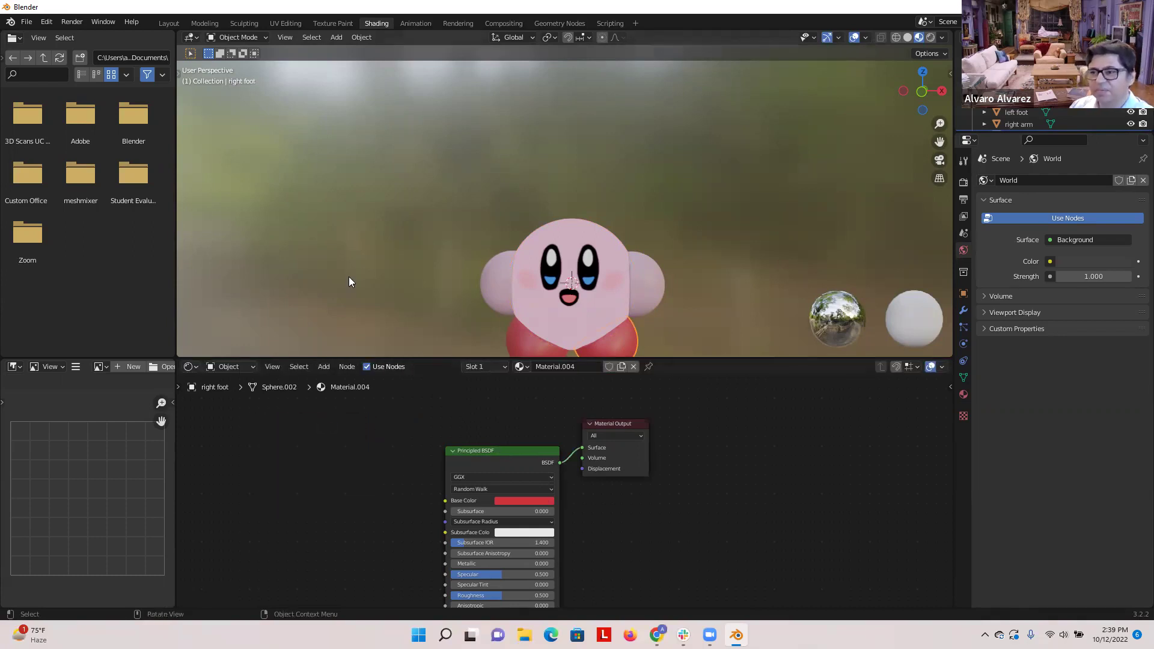
left_click(169, 23)
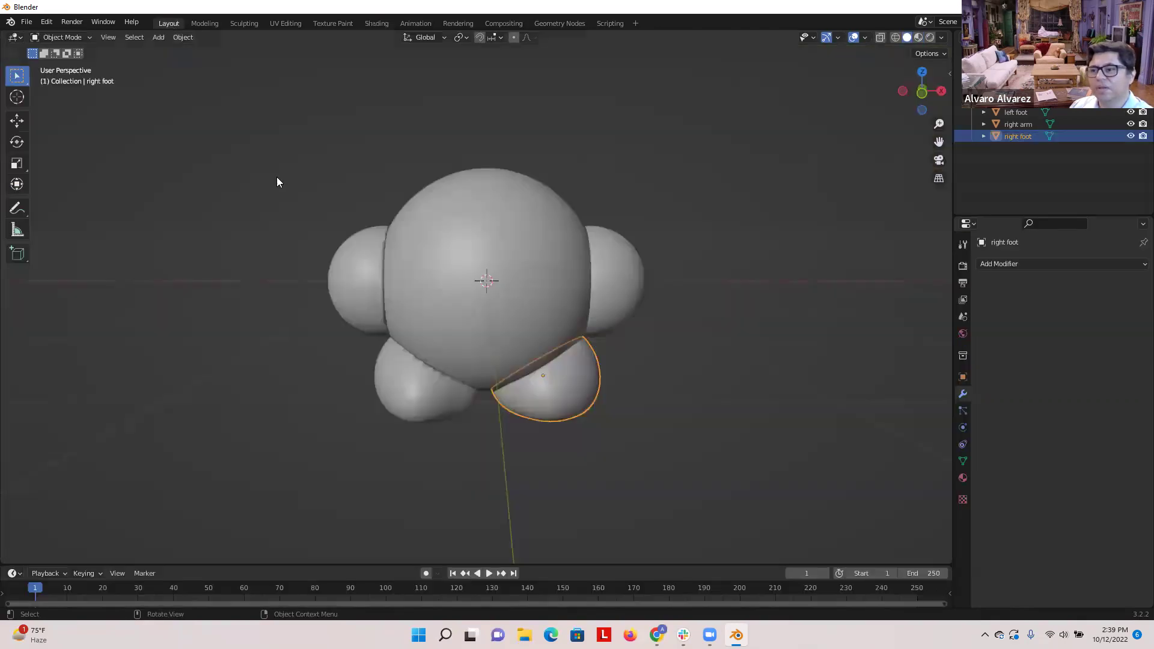
scroll(277, 184, "down", 1)
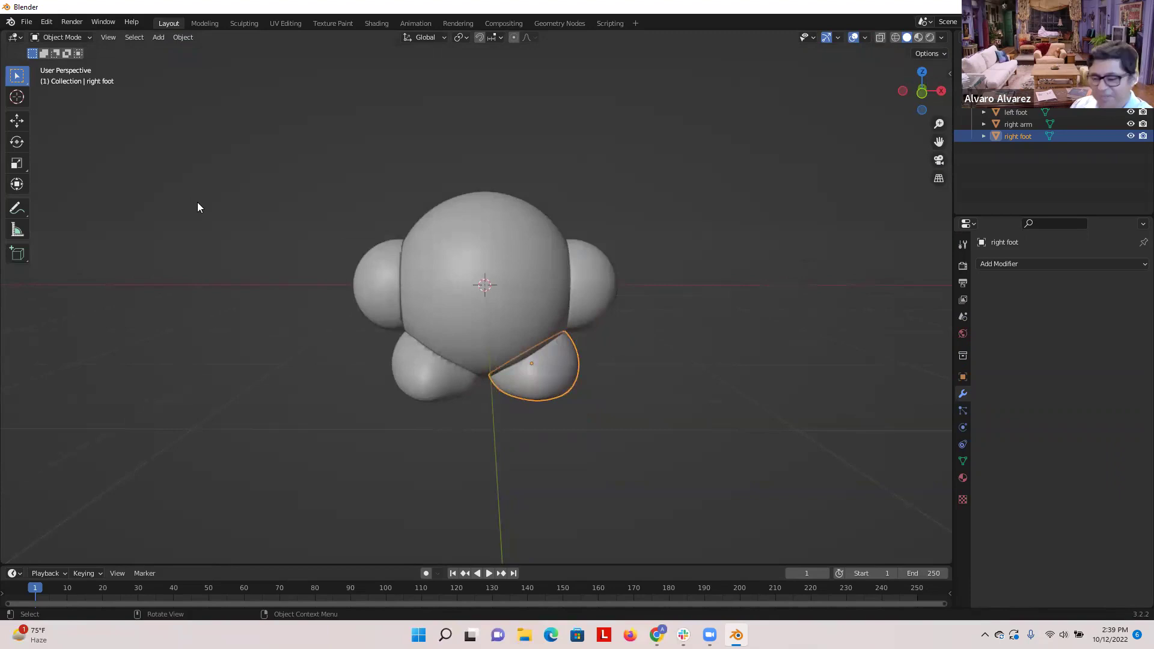
key("shift+a")
mouse_move(197, 205)
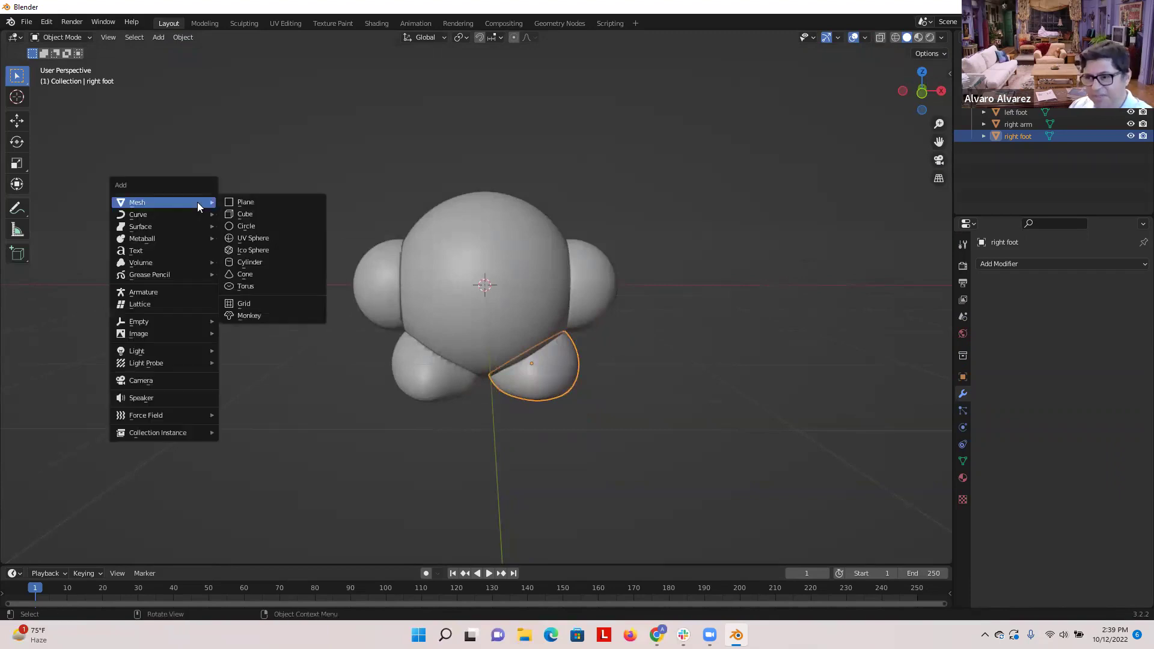
left_click(253, 208)
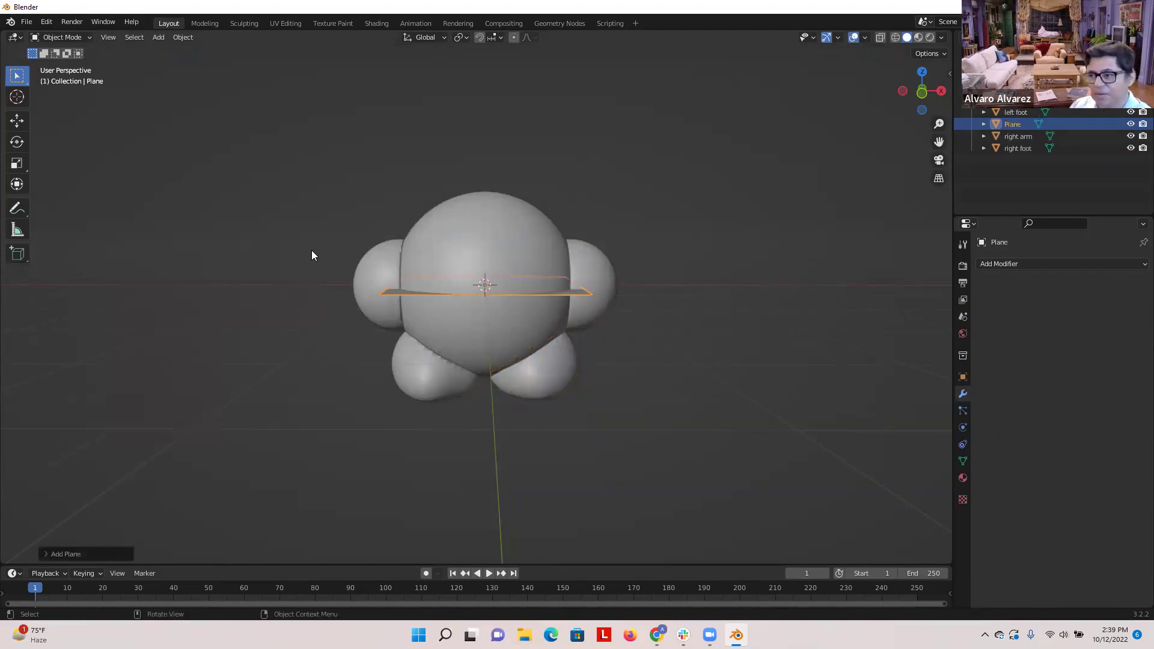
key("ctrl+z")
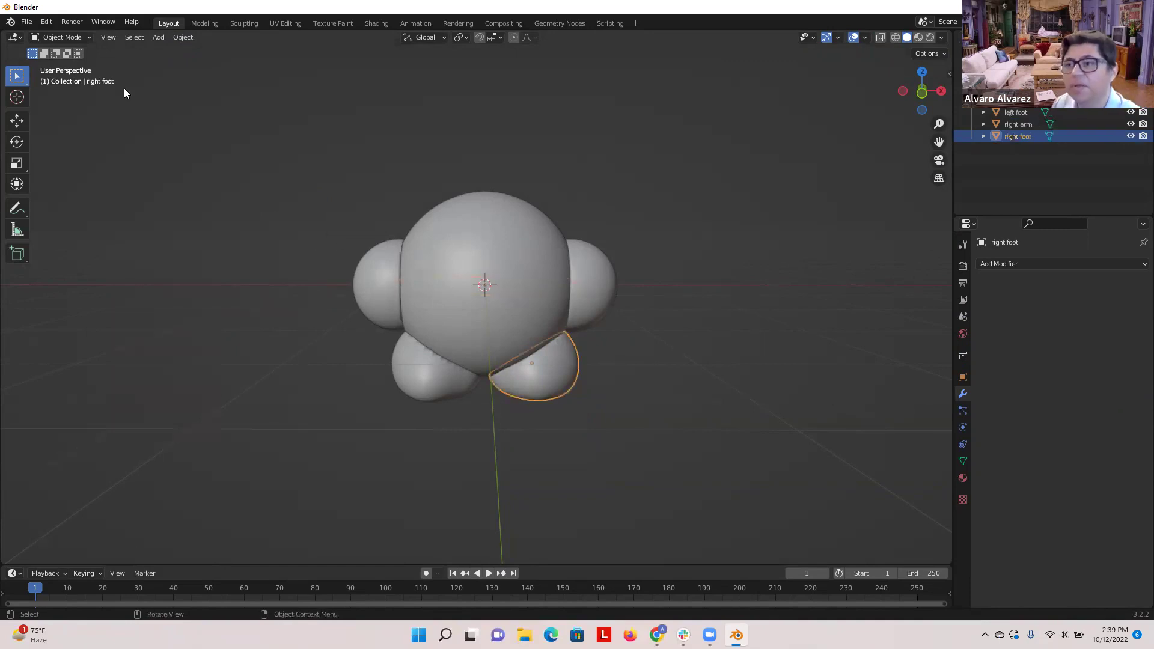
- Add a cube mesh and move it clear of the Kirby model, beside the arm on the negative X side
key("shift+a")
mouse_move(163, 93)
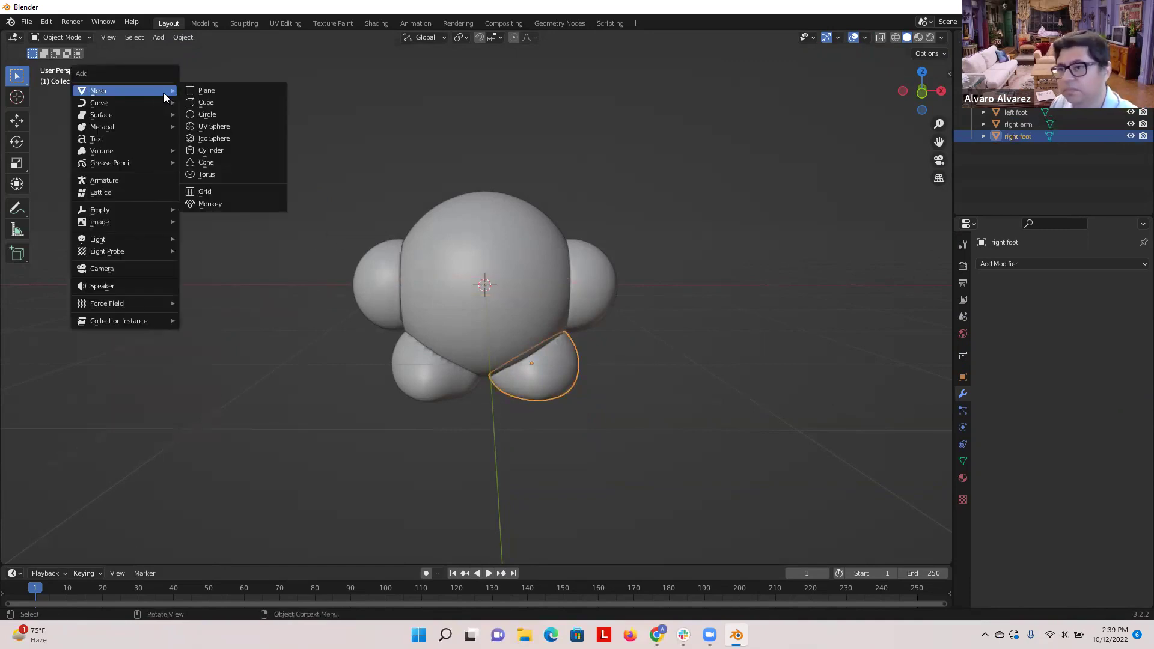
left_click(214, 100)
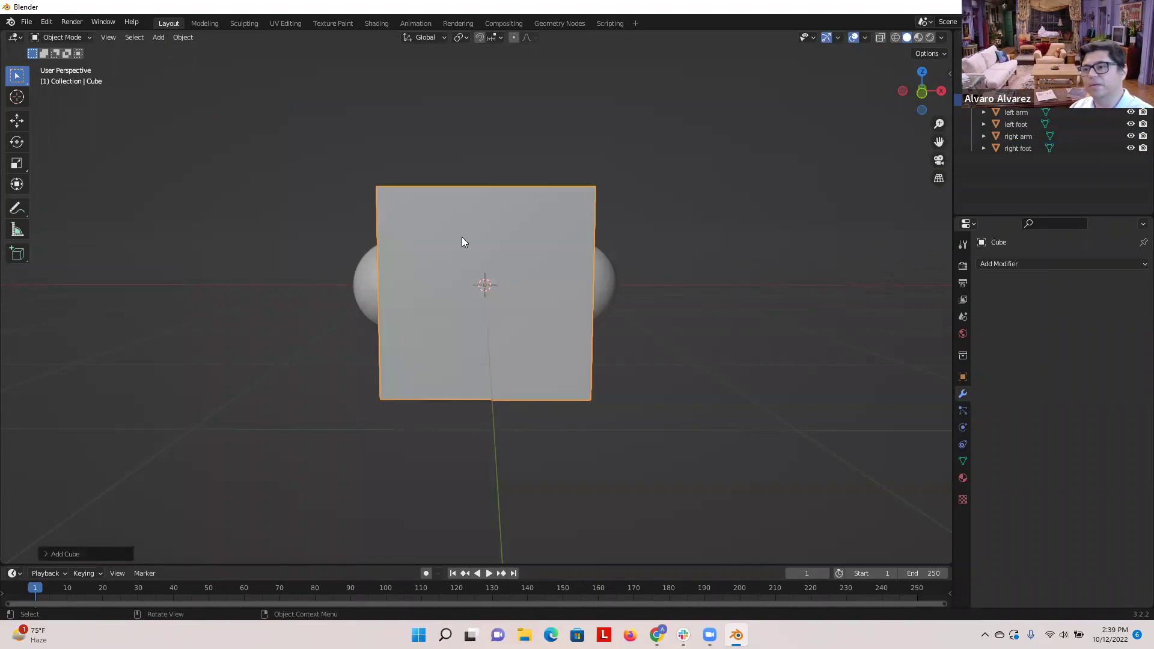
key("g")
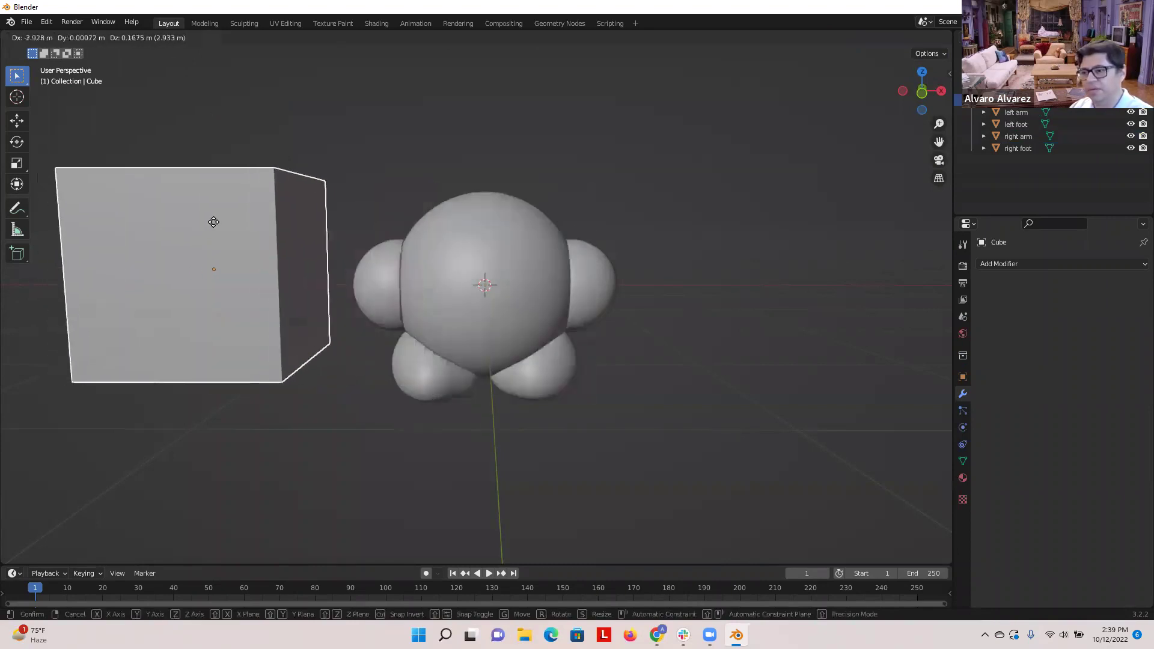
left_click(236, 222)
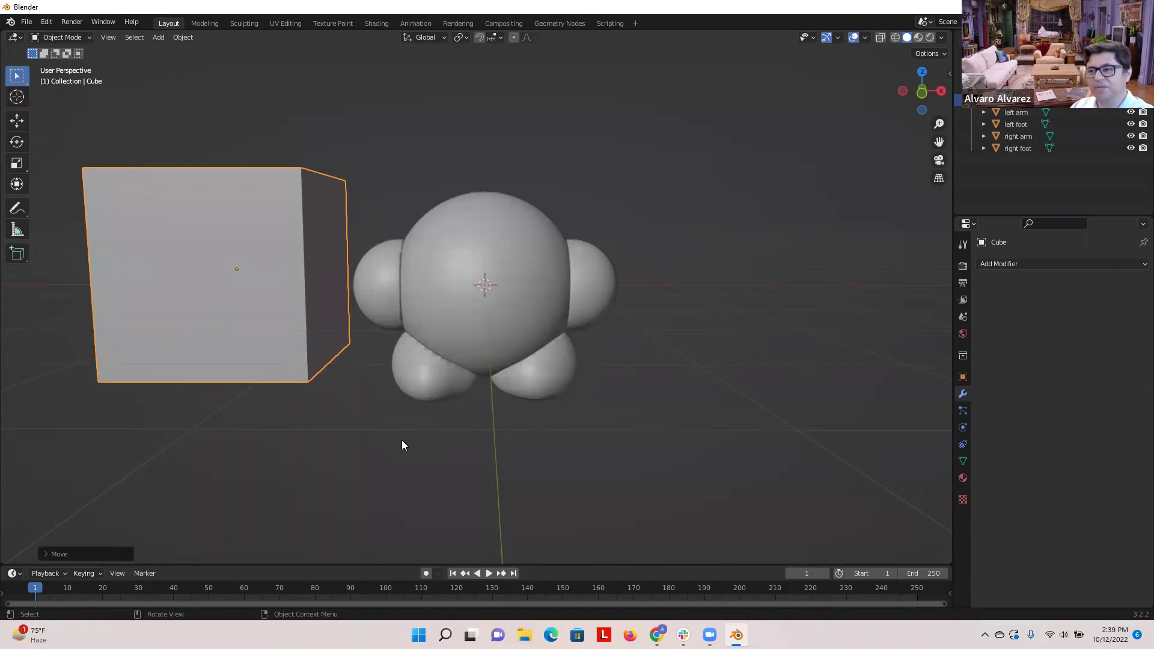
- Create a new material for the cube in the Shading workspace and set its base color to bright green
left_click(380, 24)
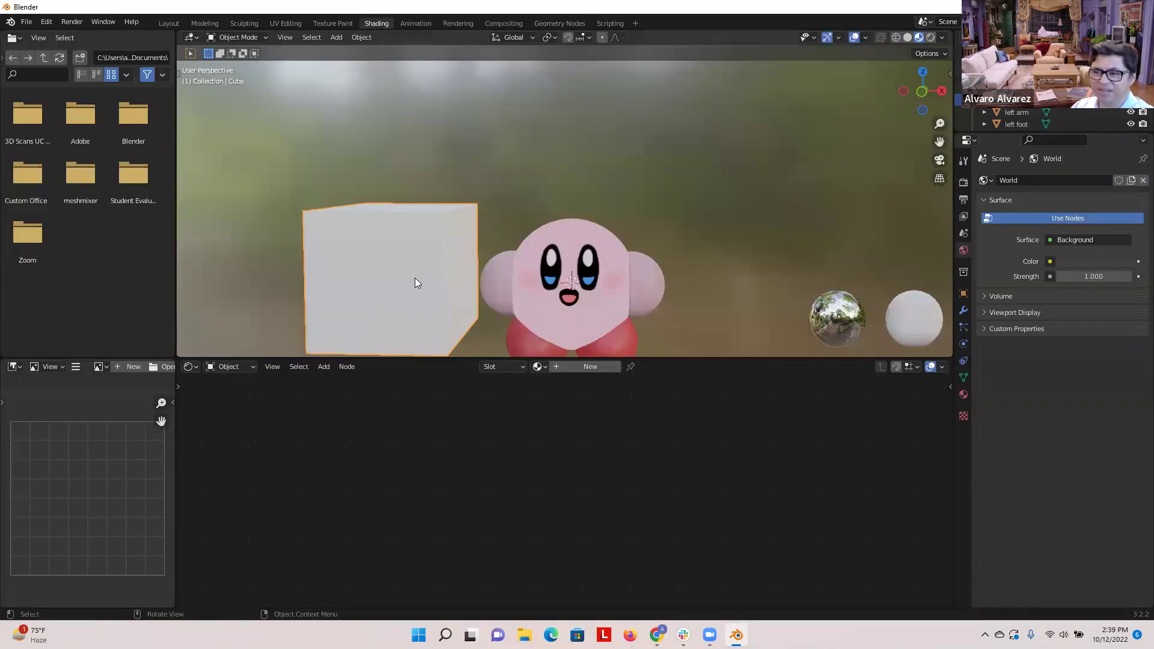
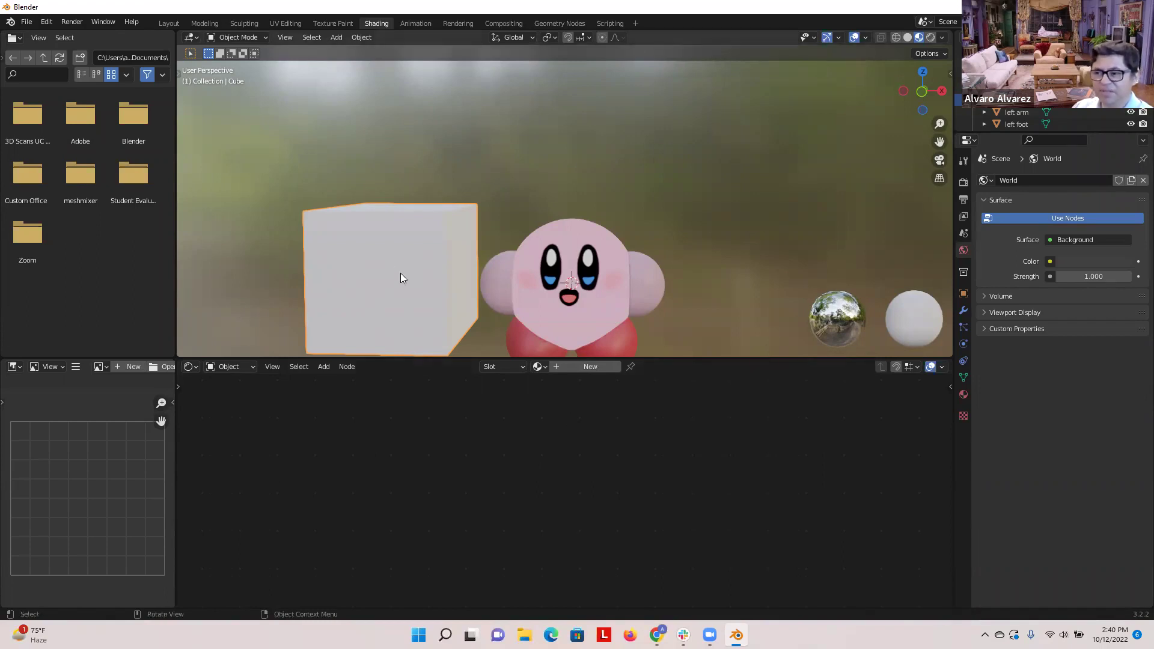
left_click(590, 367)
scroll(682, 522, "up", 3)
middle_click_drag(729, 520, 736, 488)
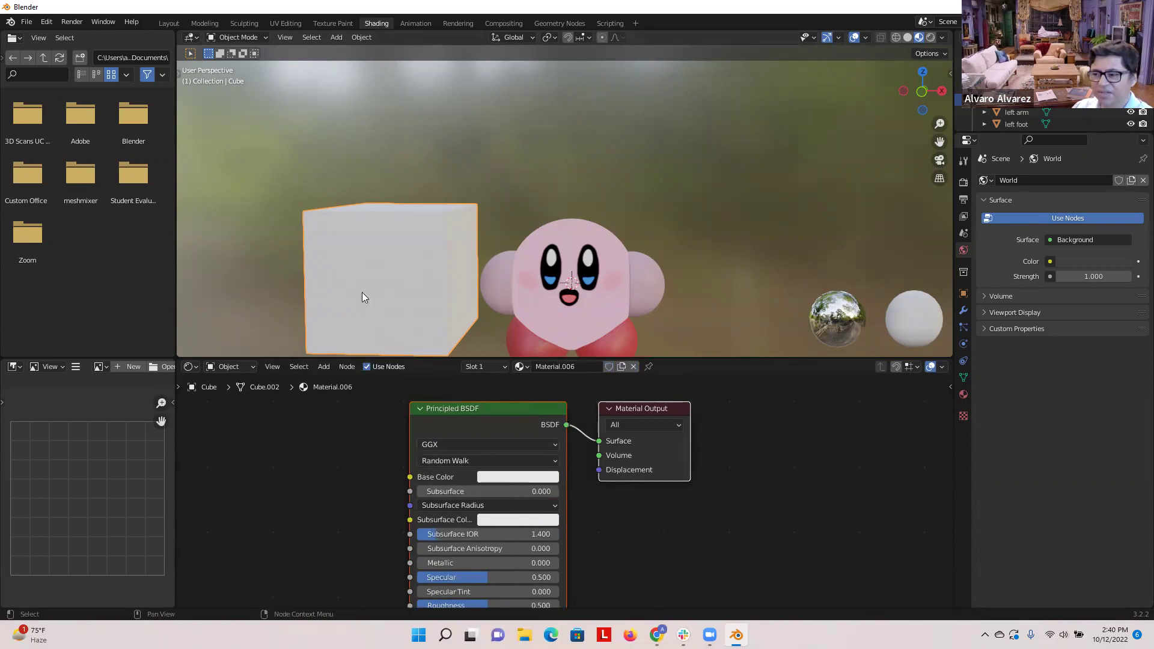
left_click(519, 476)
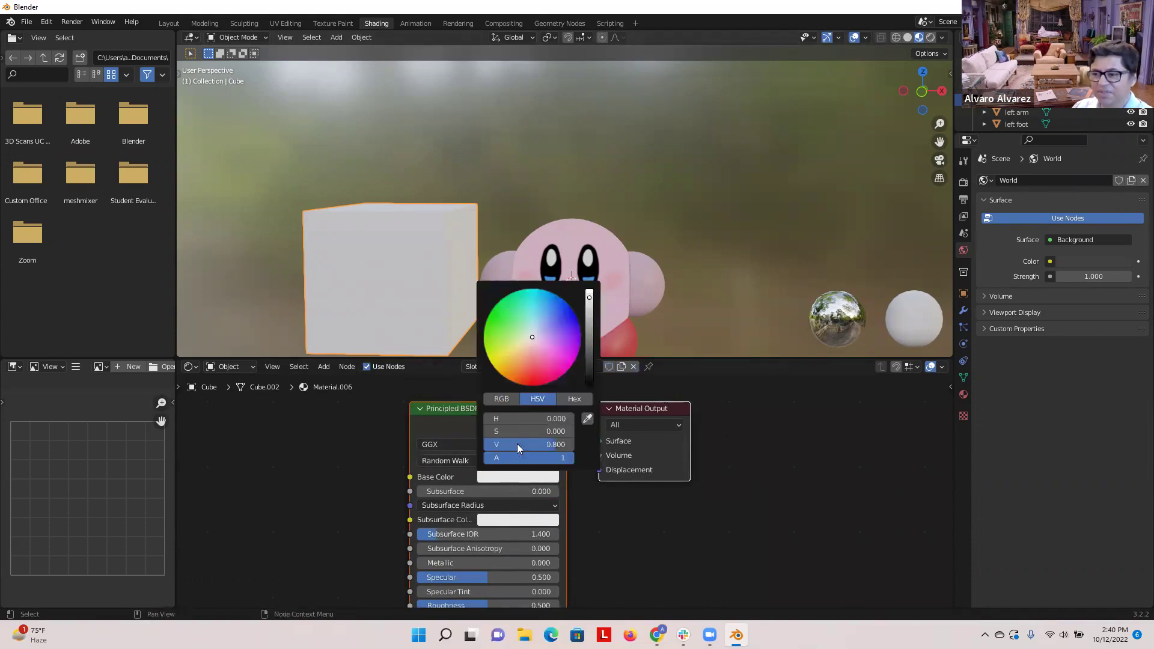
left_click(498, 477)
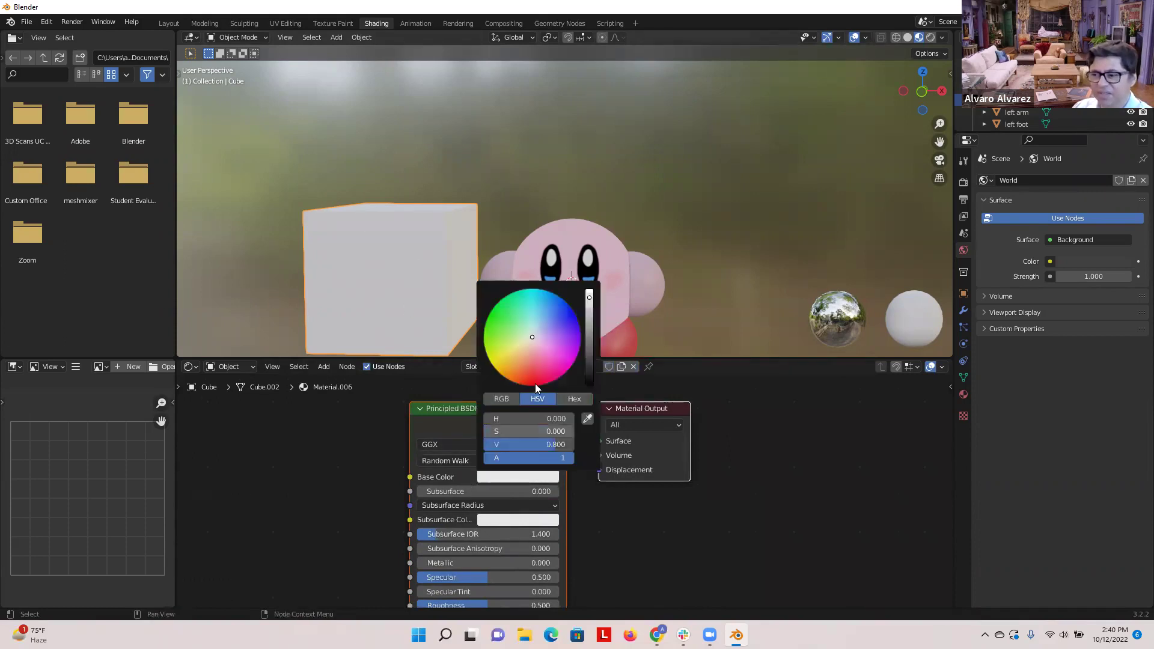
left_click(501, 316)
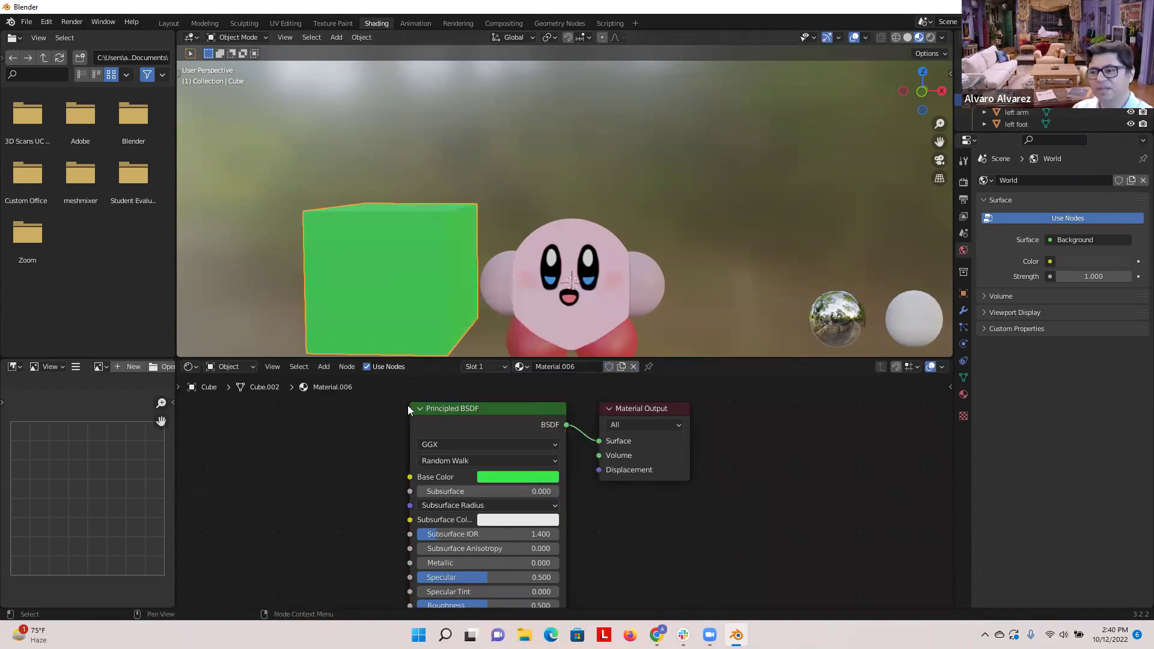
- Replace the Principled BSDF node in the cube's material with an Image Texture node placed before the Material Output
left_click(453, 408)
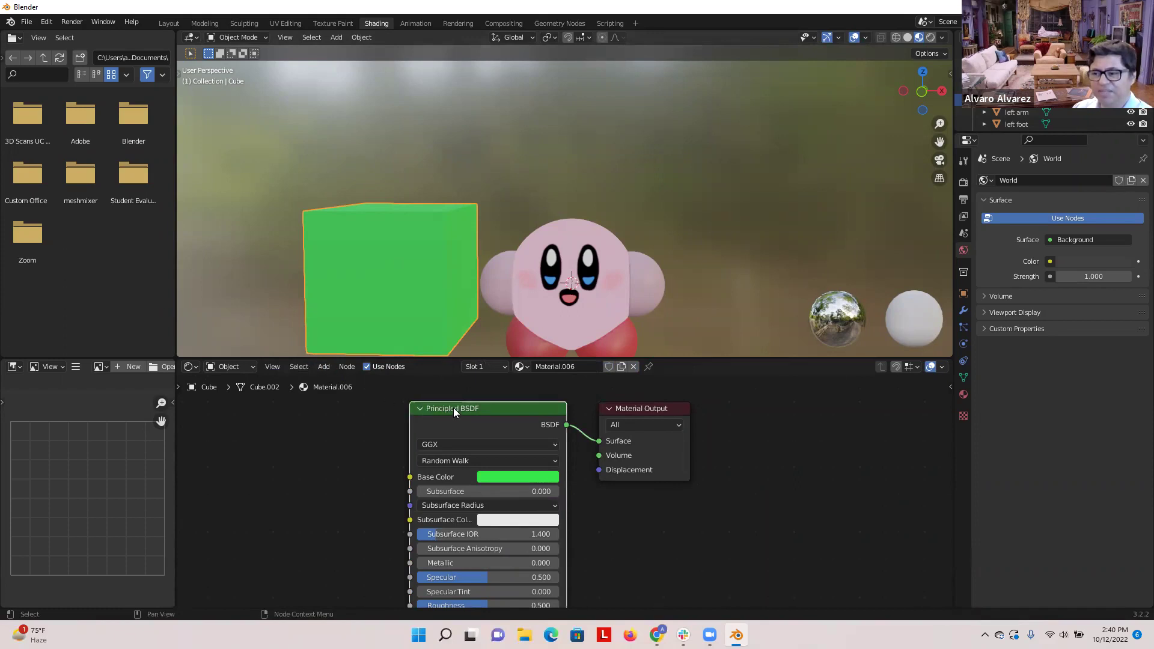
key("x")
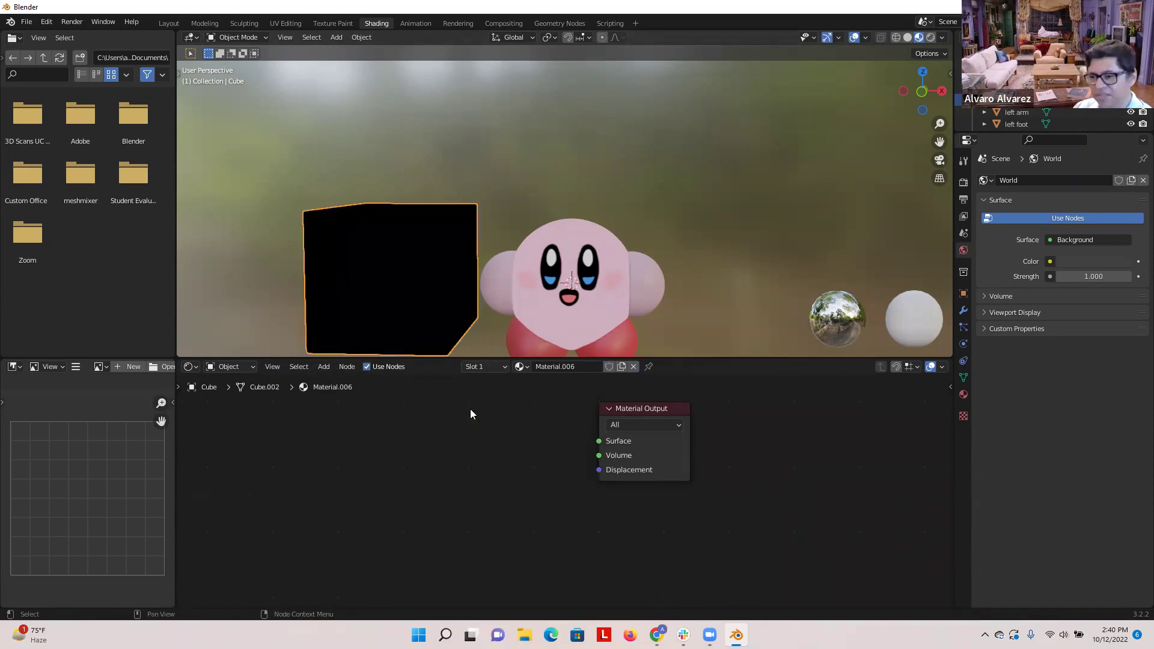
left_click(324, 367)
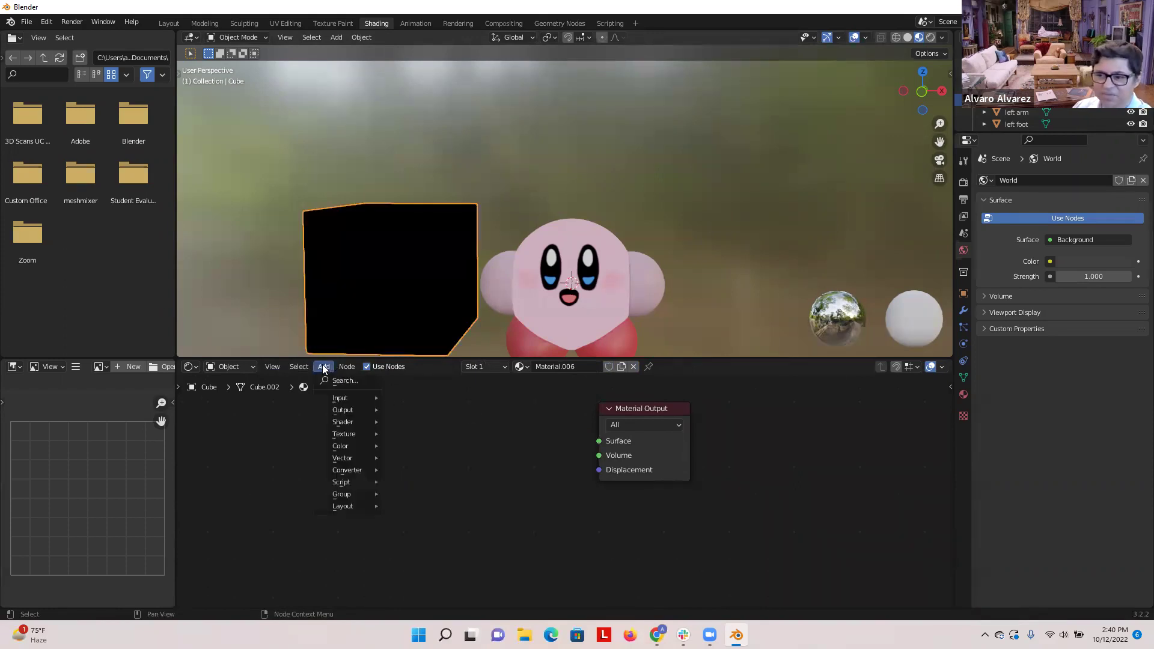
mouse_move(354, 432)
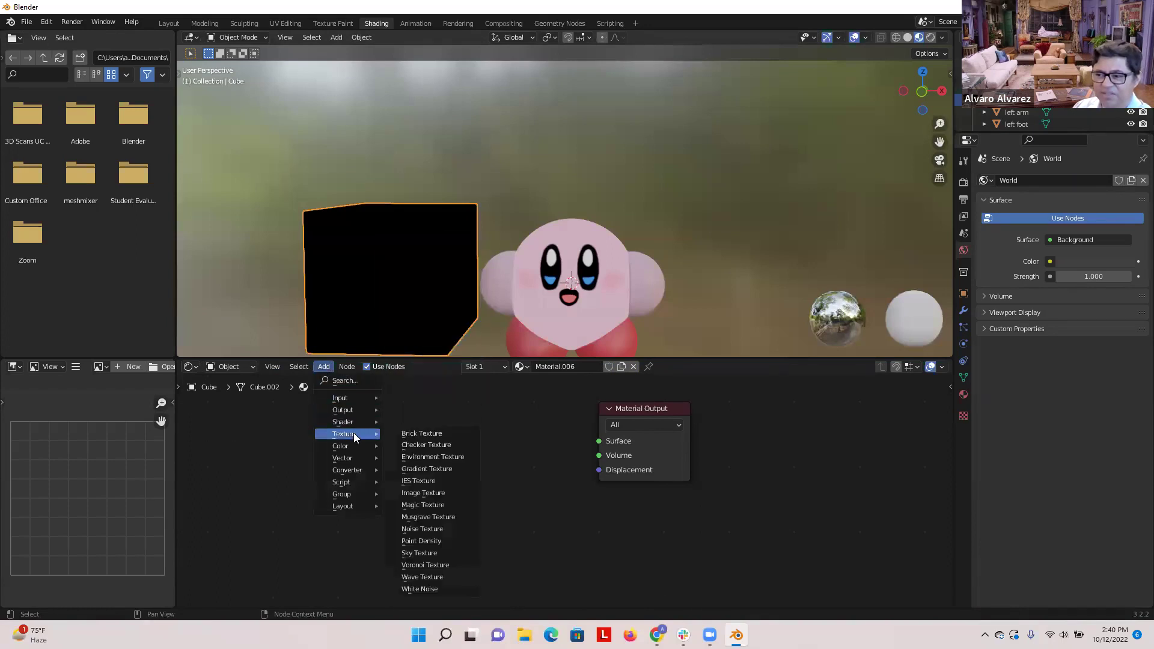
left_click(438, 493)
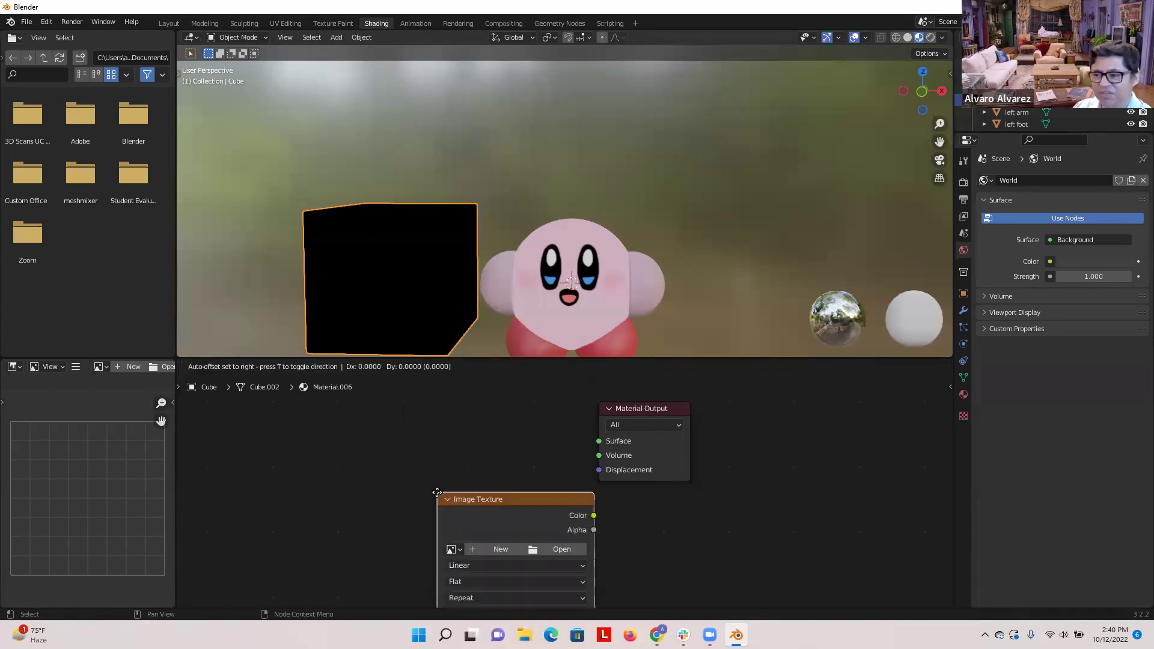
left_click(400, 407)
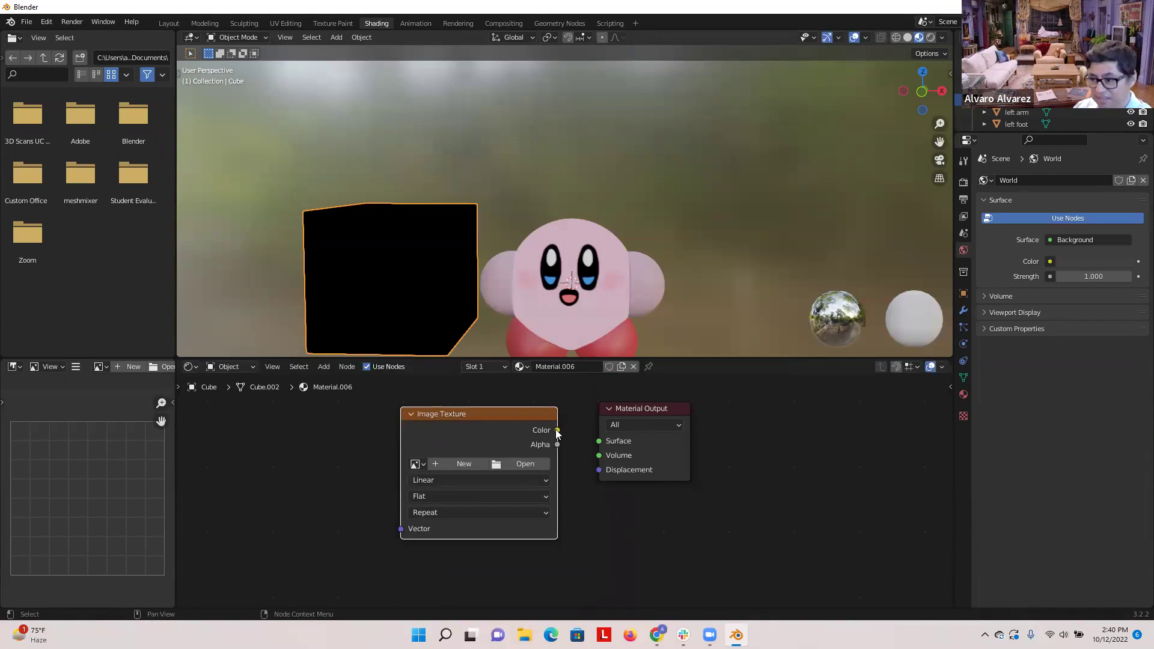
- Link the Image Texture's Color to the Material Output's Surface and load Copy of Kirby Face 2.png from the Kirby Faces folder
left_click_drag(557, 431, 598, 445)
left_click(515, 465)
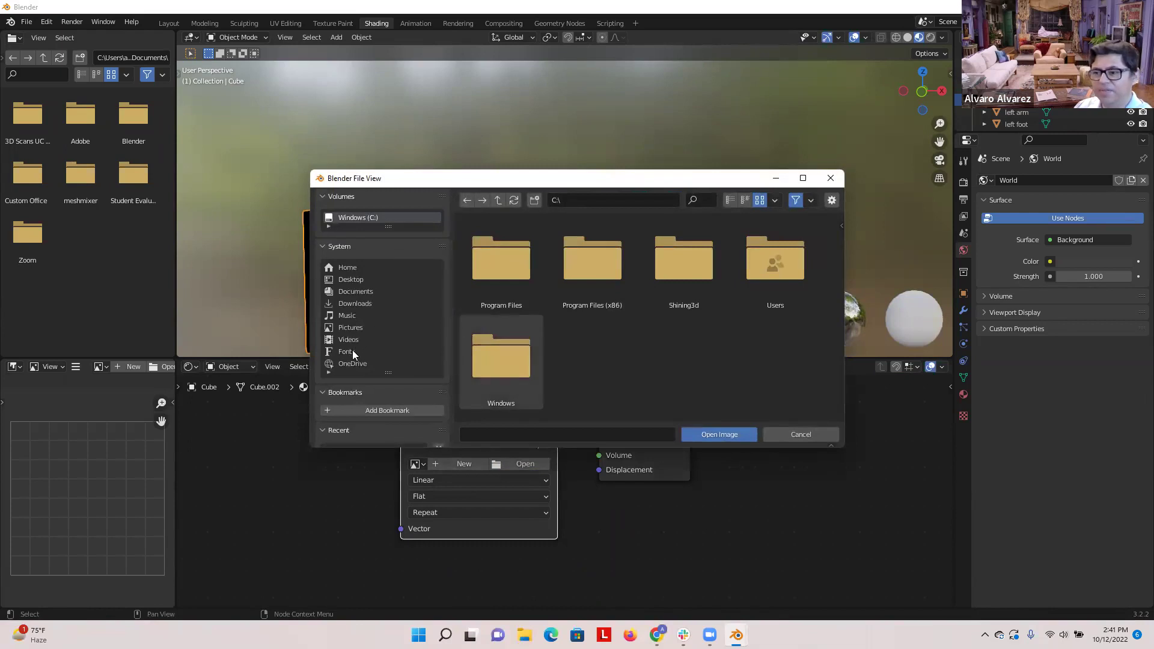
left_click(351, 329)
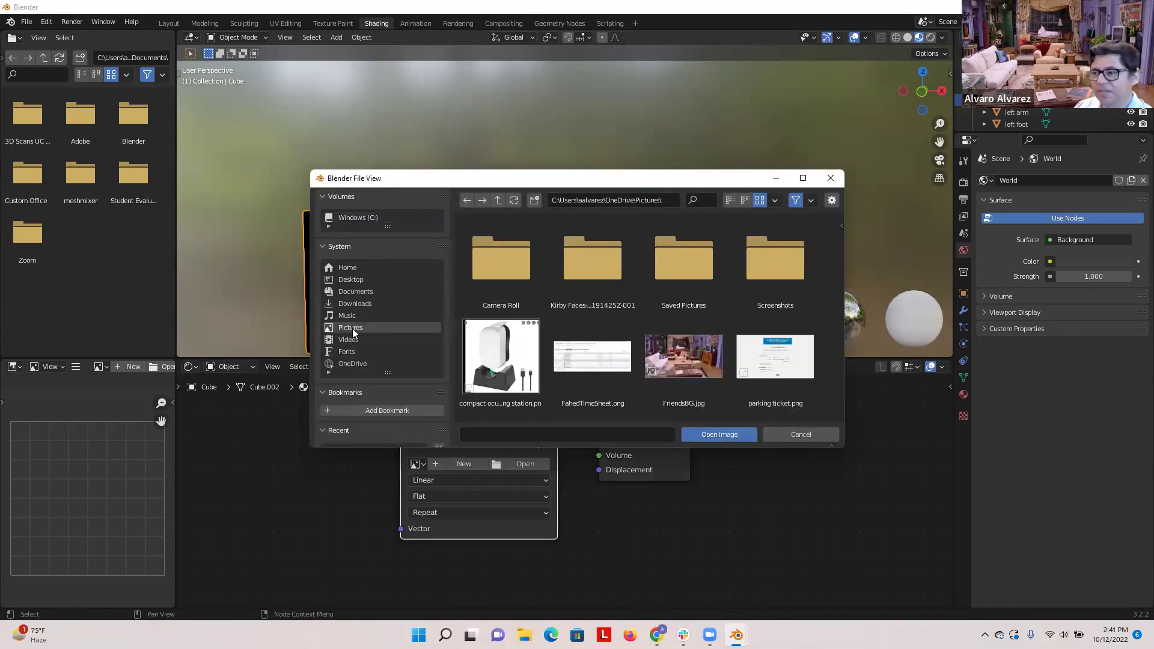
double_click(608, 261)
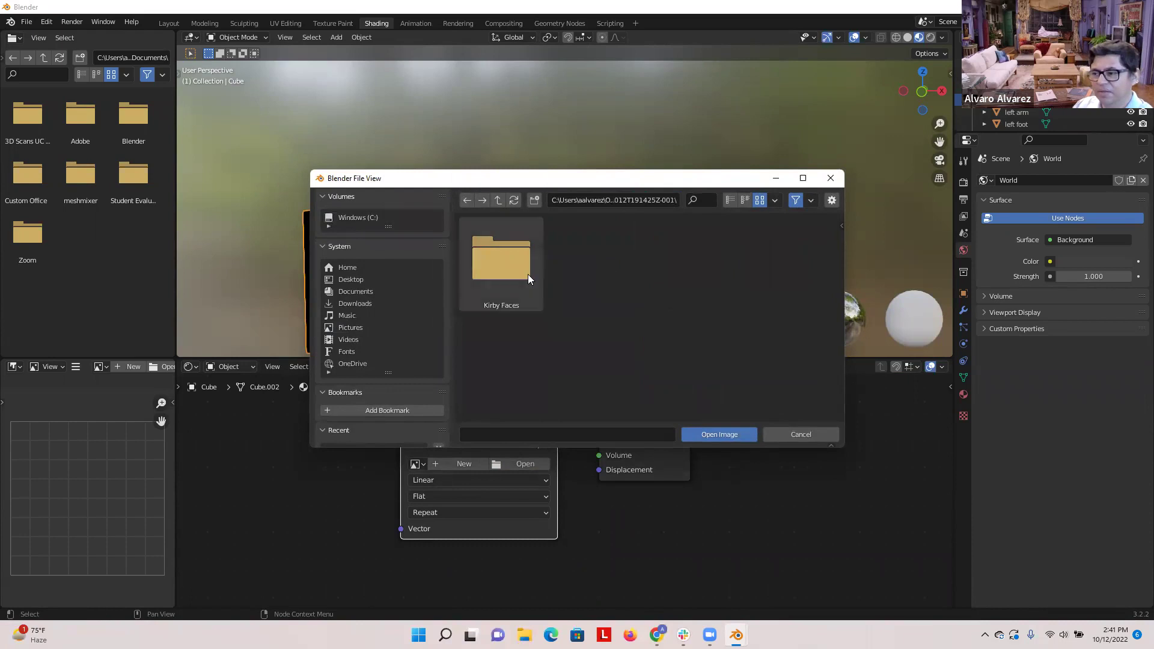
double_click(527, 278)
double_click(594, 274)
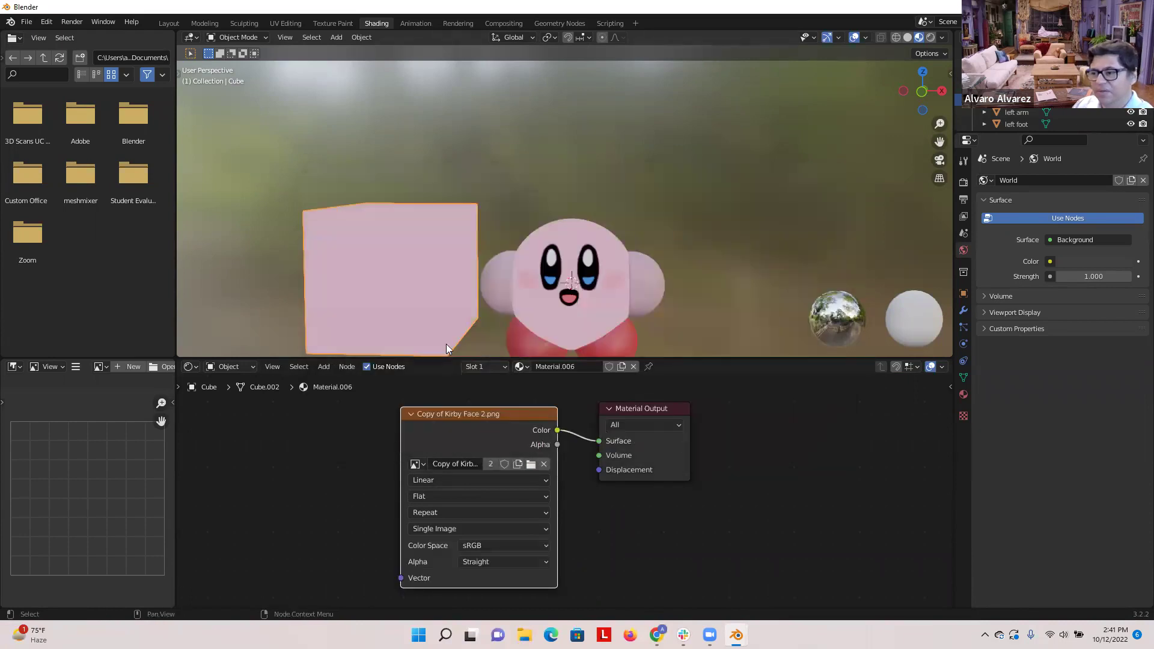
mouse_move(301, 221)
middle_mouse_down()
mouse_move(411, 231)
mouse_move(517, 152)
mouse_move(438, 124)
mouse_move(380, 157)
mouse_move(331, 148)
mouse_move(331, 218)
mouse_move(316, 225)
middle_mouse_up()
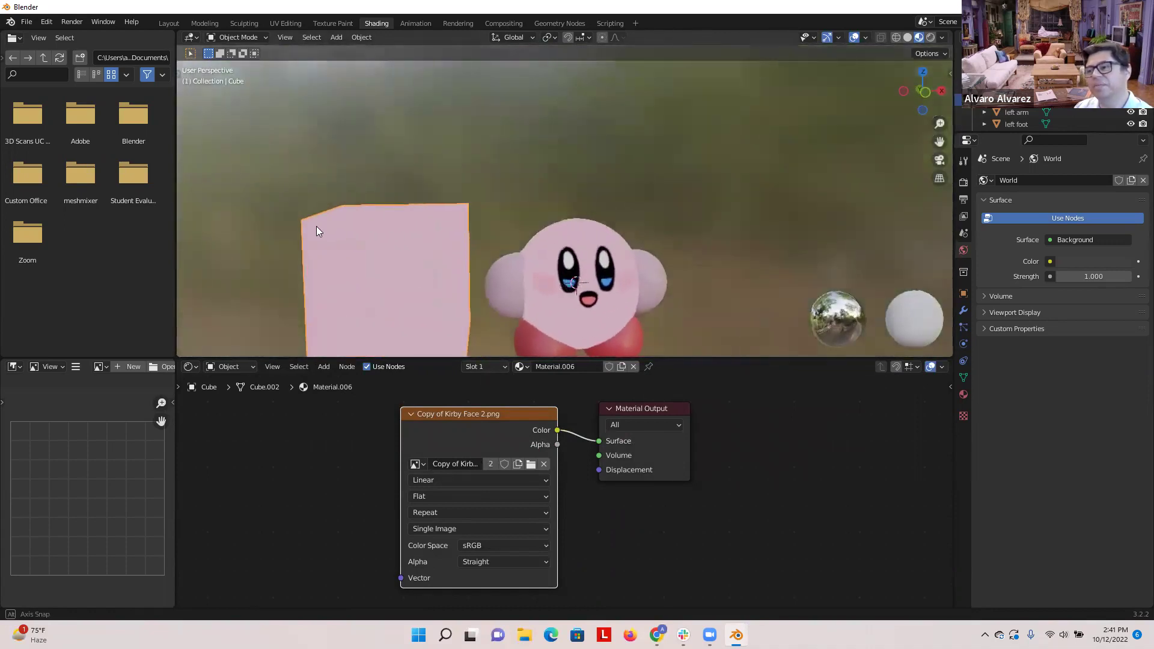
scroll(326, 213, "down", 2)
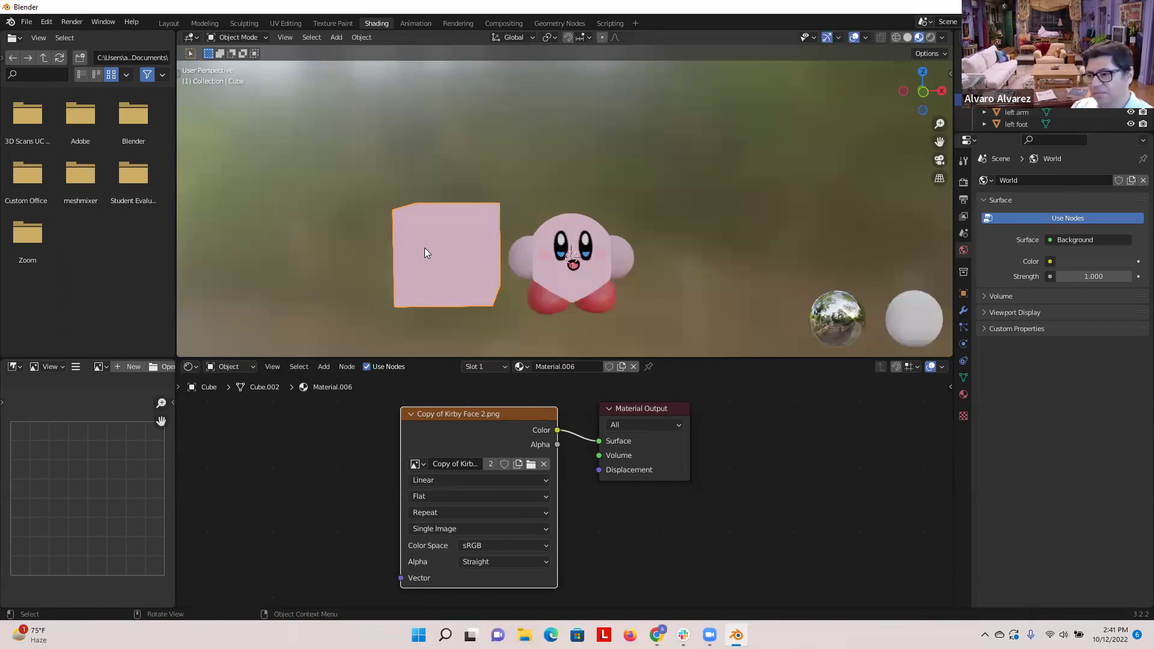
- Undo the cube's Image Texture setup, including the loaded face image, the Surface link and the node itself
key("Delete")
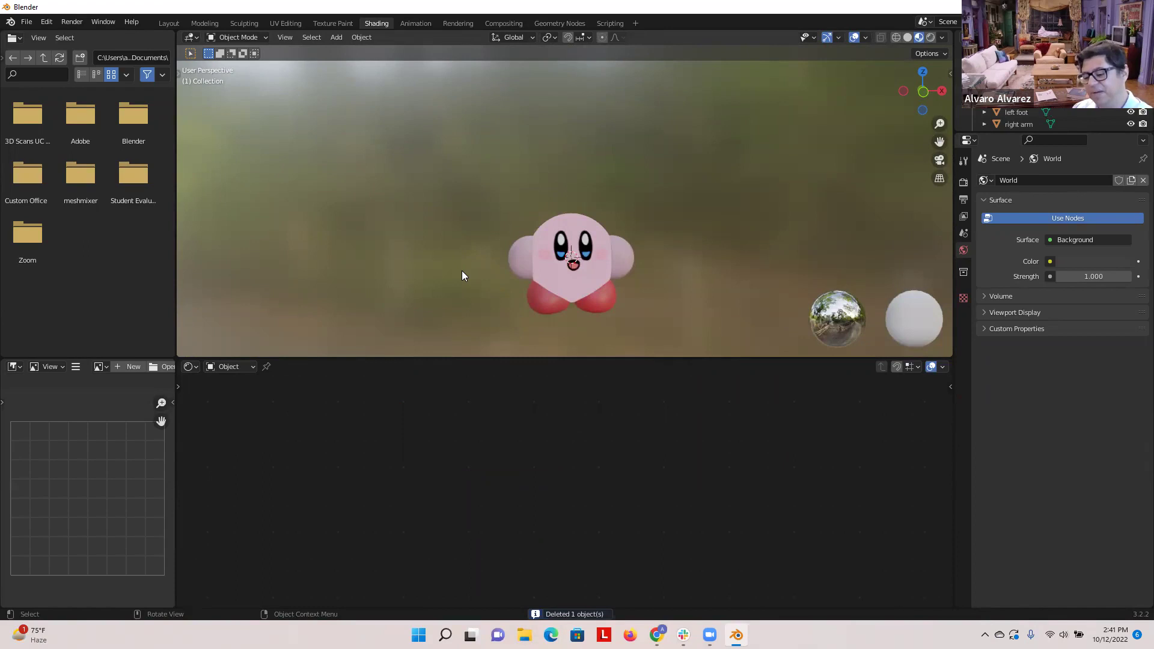
key("ctrl+z")
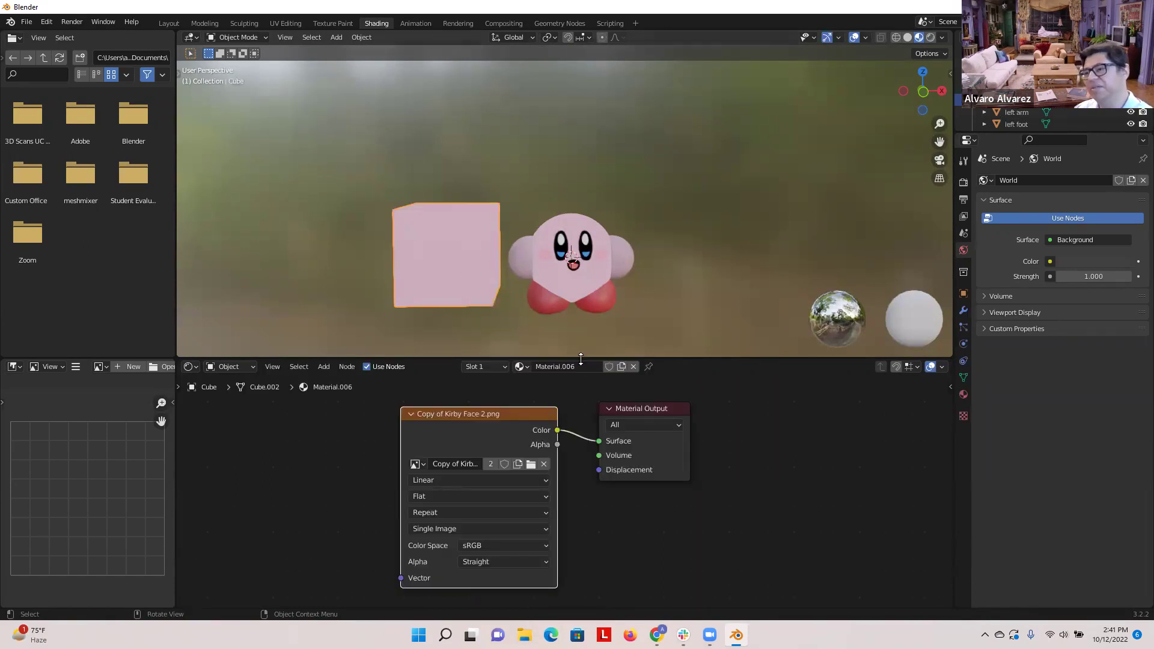
scroll(434, 306, "up", 1)
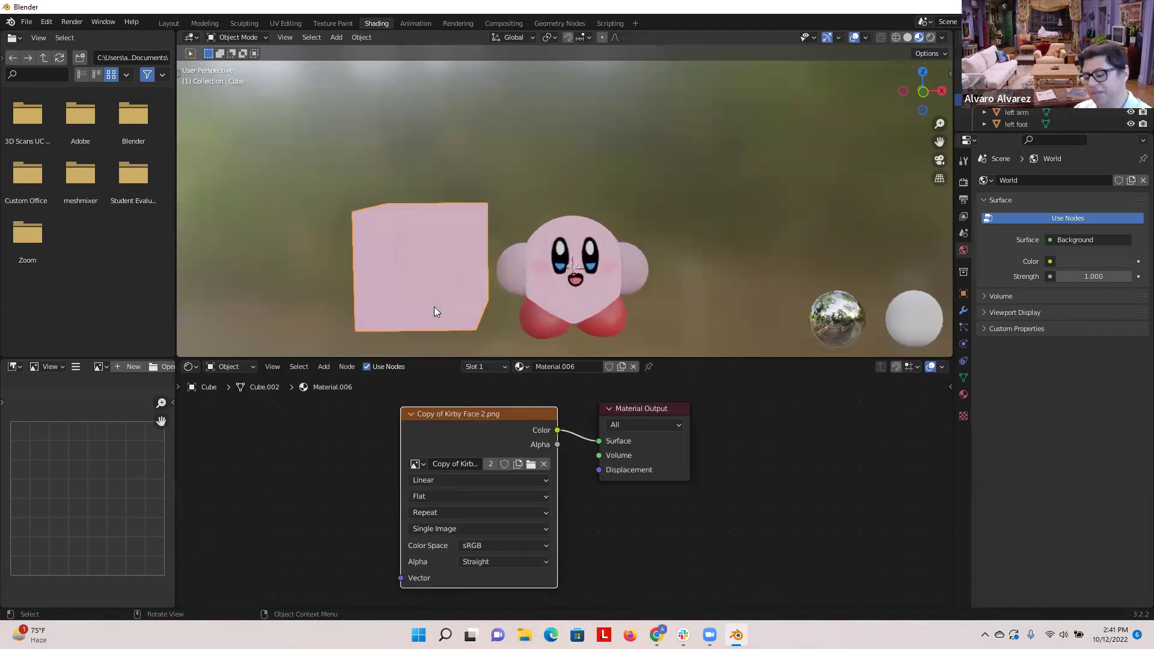
key("ctrl+z")
key("ctrl+z")
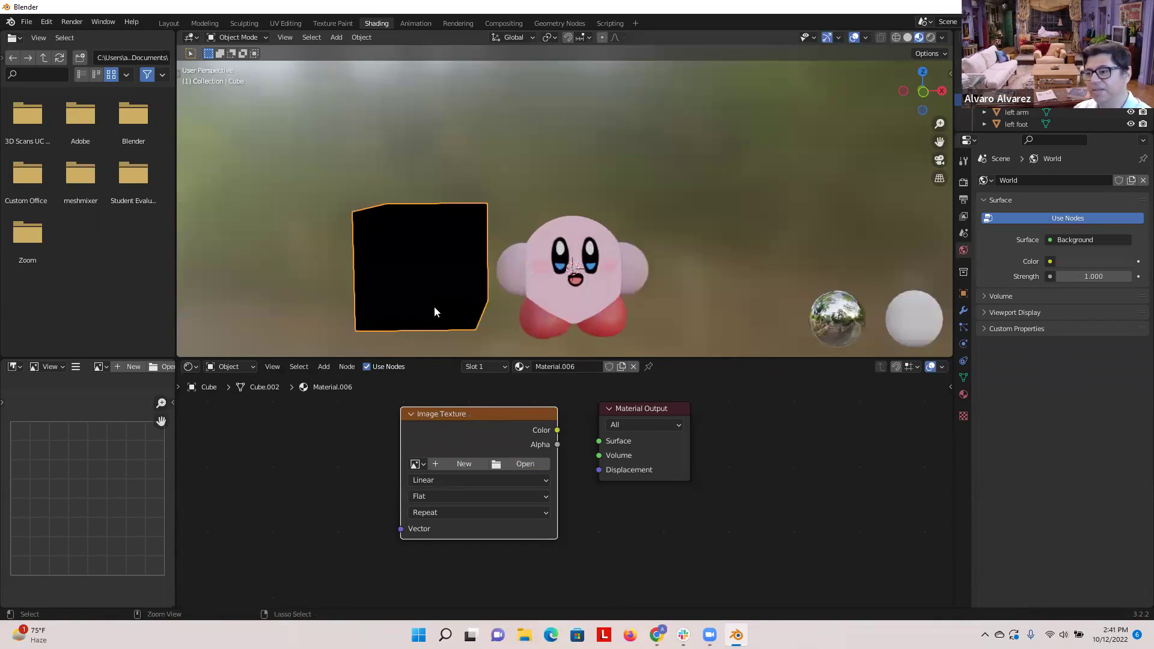
key("ctrl+z")
key("ctrl+z")
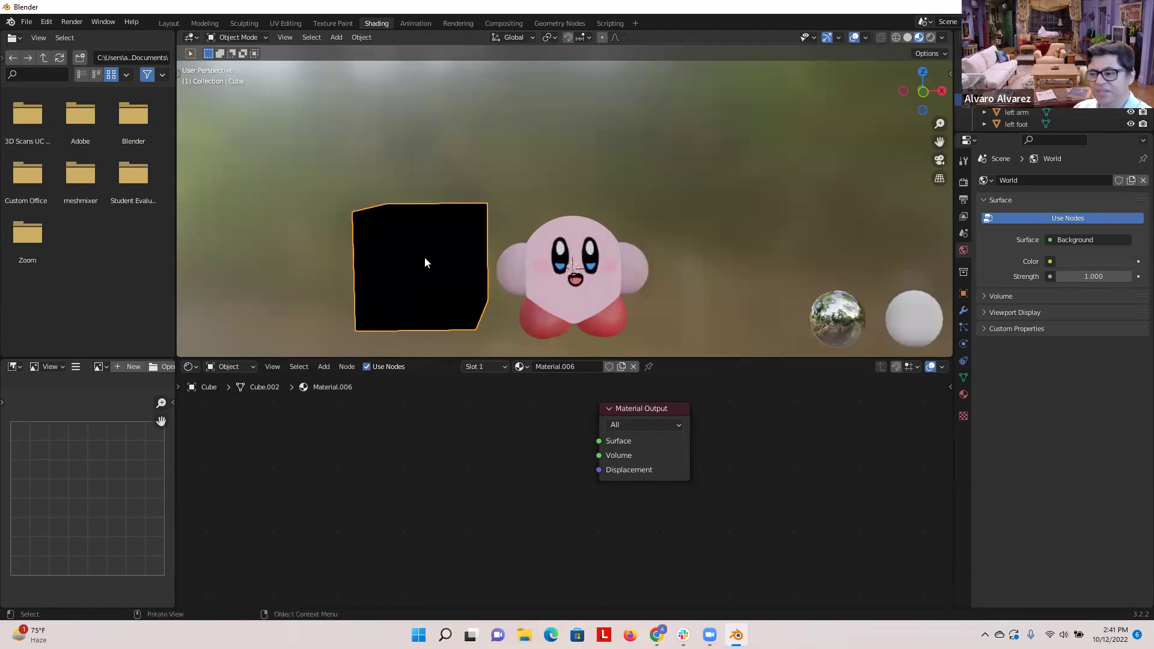
- Delete the cube beside the Kirby model and return to the Layout workspace
key("x")
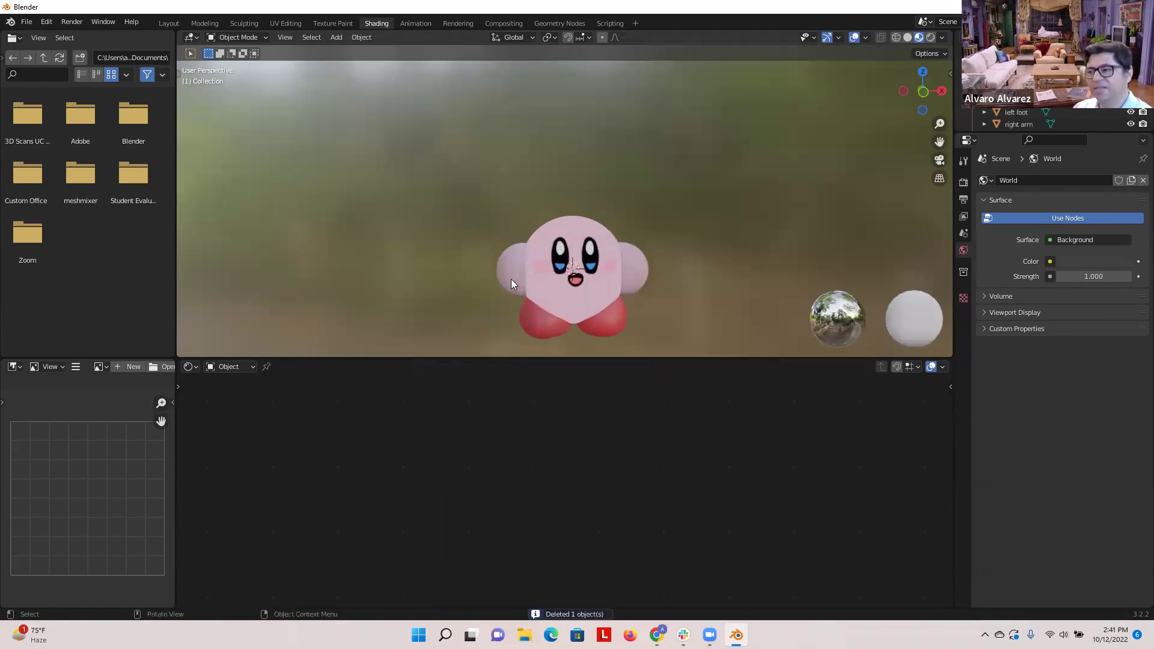
scroll(462, 317, "down", 2)
scroll(471, 320, "up", 3)
scroll(471, 315, "down", 2)
scroll(471, 315, "up", 1)
left_click(169, 23)
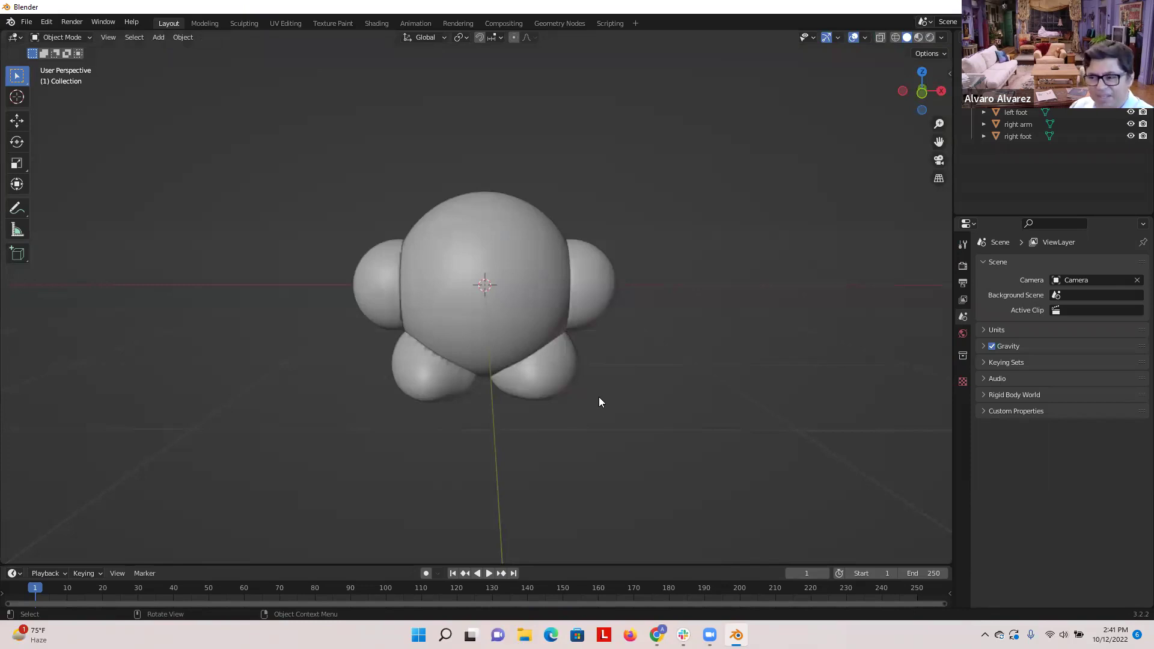
- Switch the viewport to Material Preview and examine Kirby's textured face, arms and feet from several angles
middle_click_drag(553, 394, 423, 428)
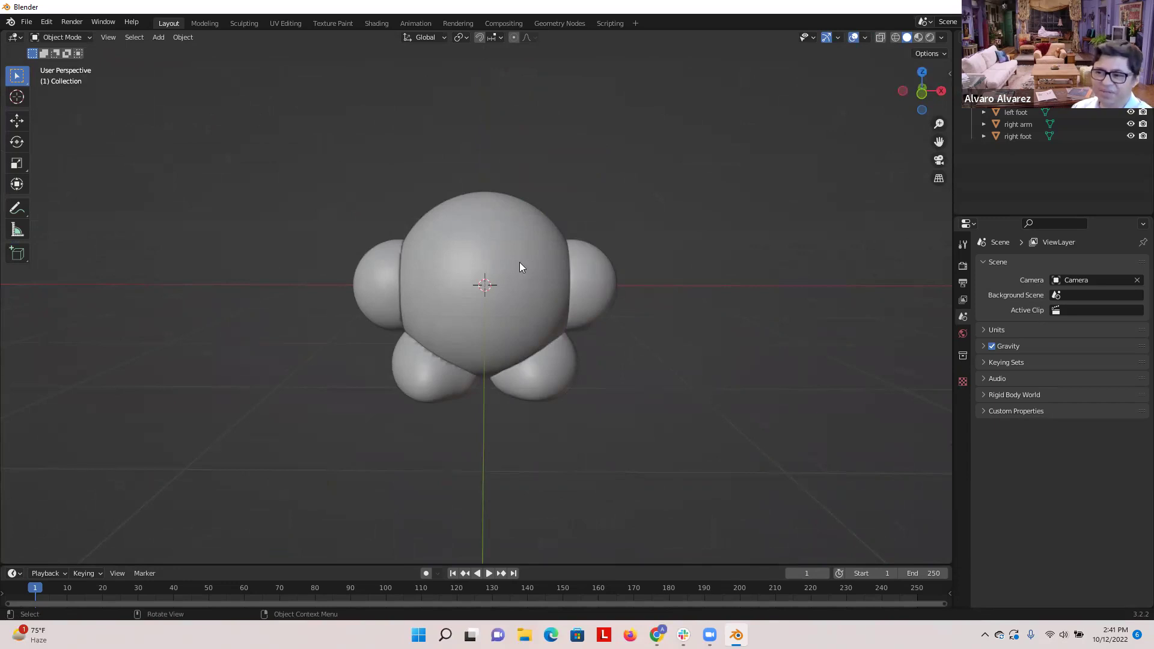
left_click(918, 38)
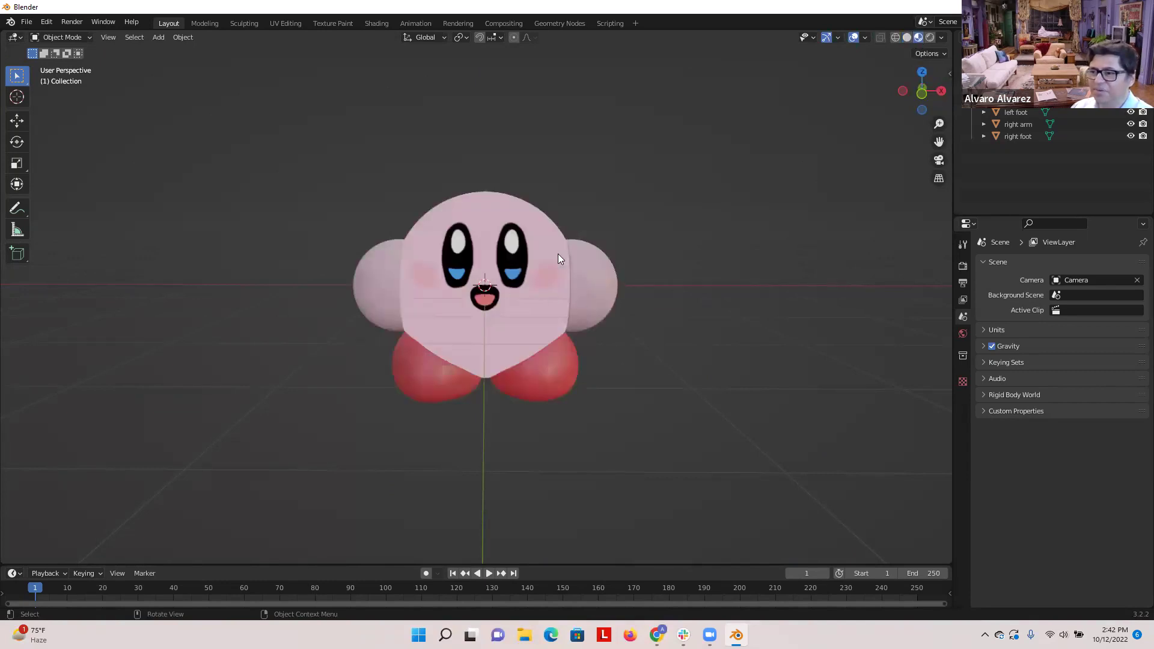
mouse_move(256, 202)
middle_mouse_down()
mouse_move(458, 234)
mouse_move(324, 172)
mouse_move(250, 233)
mouse_move(271, 202)
middle_mouse_up()
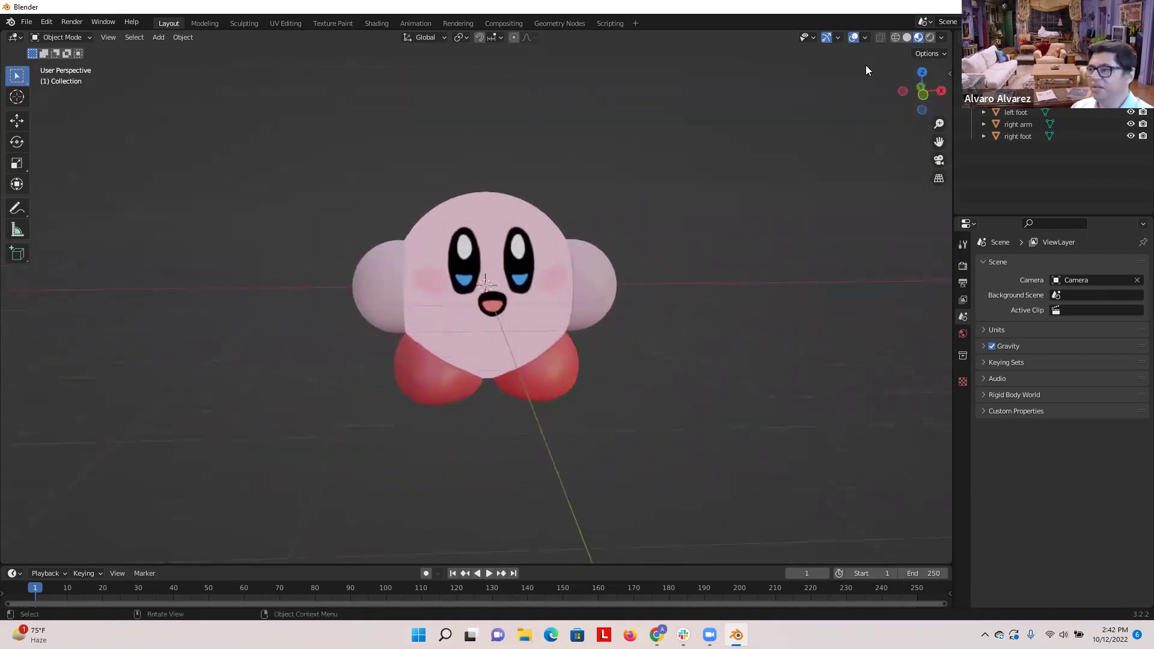
left_click(881, 40)
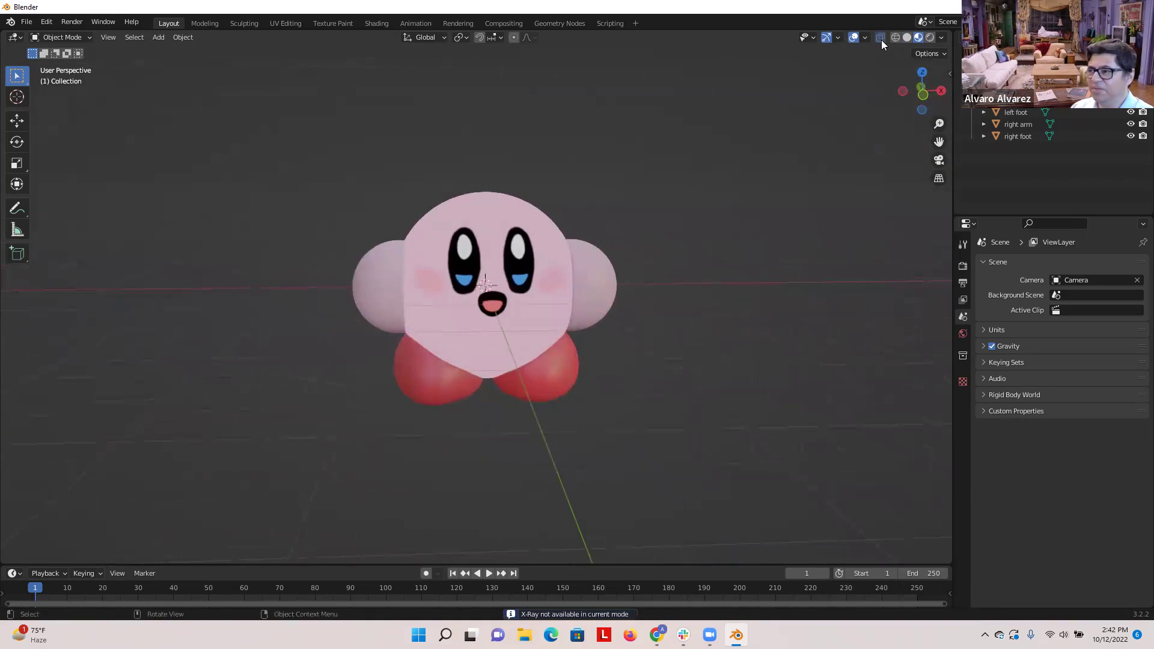
scroll(653, 284, "up", 3)
middle_click_drag(727, 274, 760, 289)
scroll(758, 317, "down", 3)
scroll(682, 340, "down", 1)
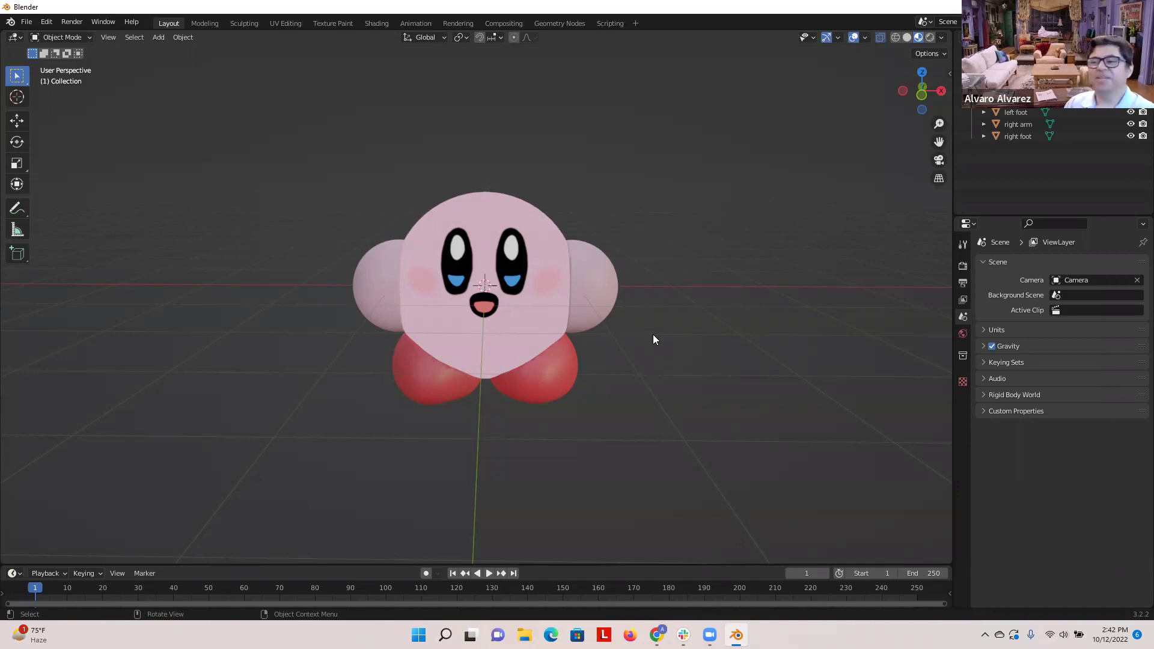
scroll(686, 308, "up", 3)
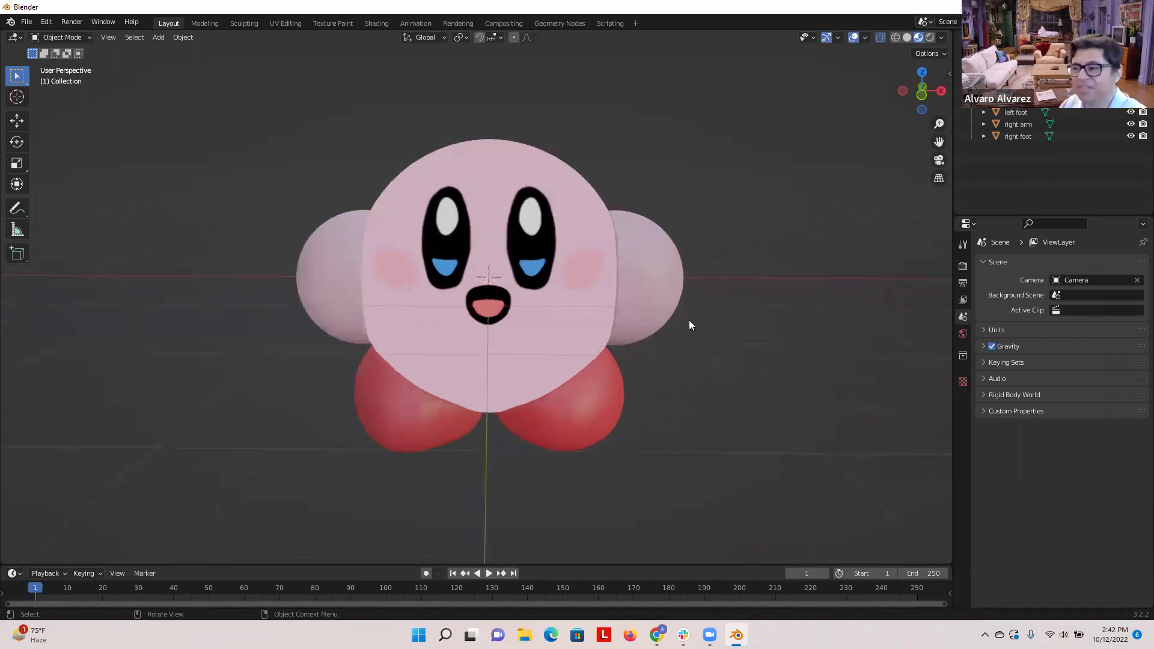
scroll(718, 360, "down", 2)
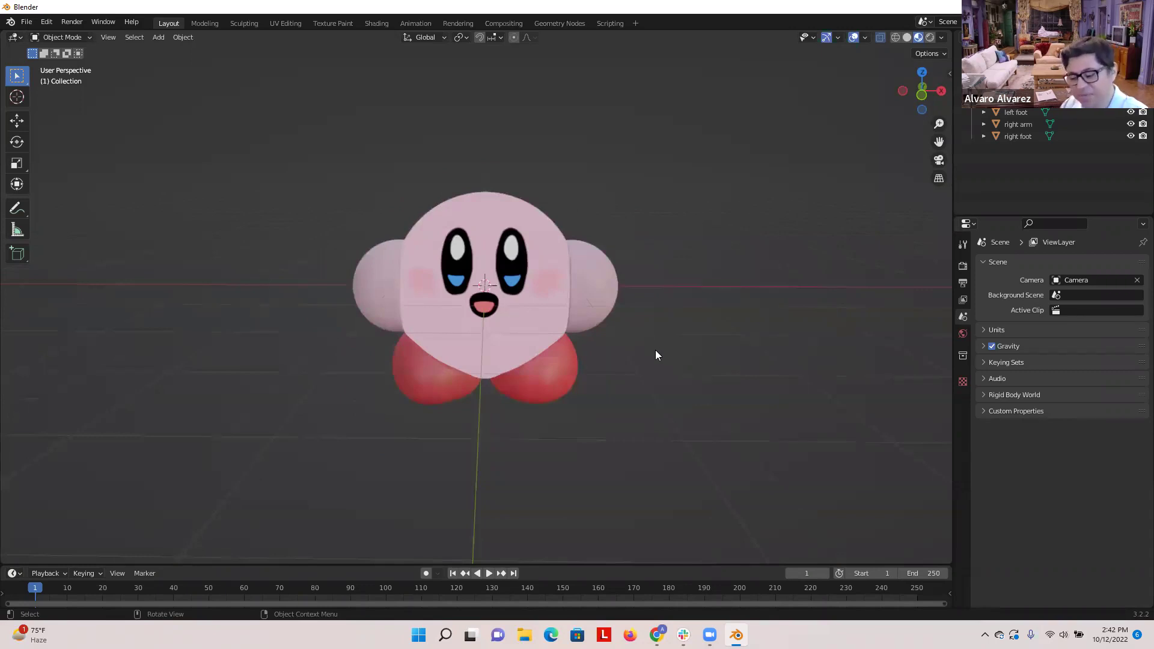
- Add an armature at the centre of the Kirby model
key("shift+a")
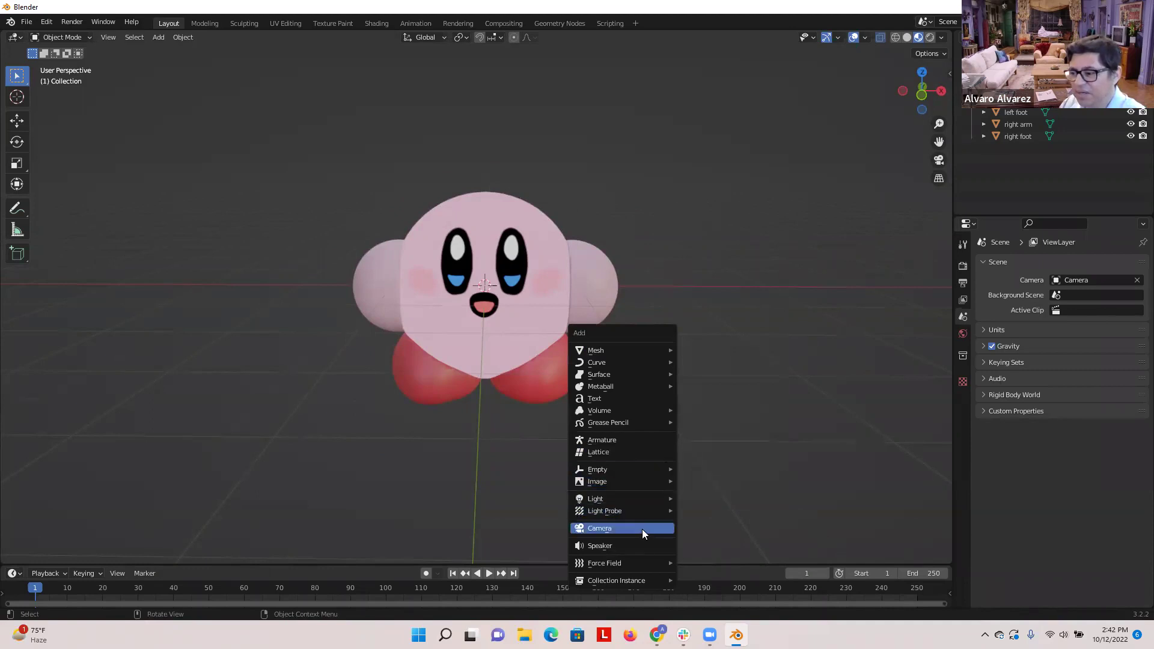
left_click(617, 444)
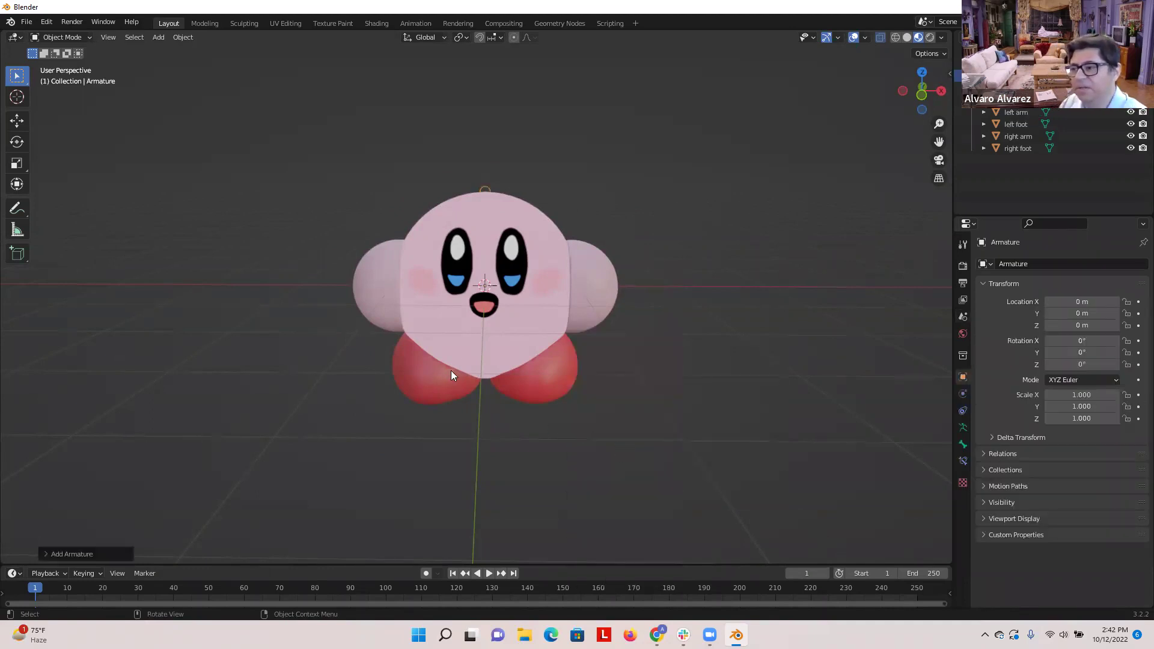
middle_click_drag(542, 320, 571, 318)
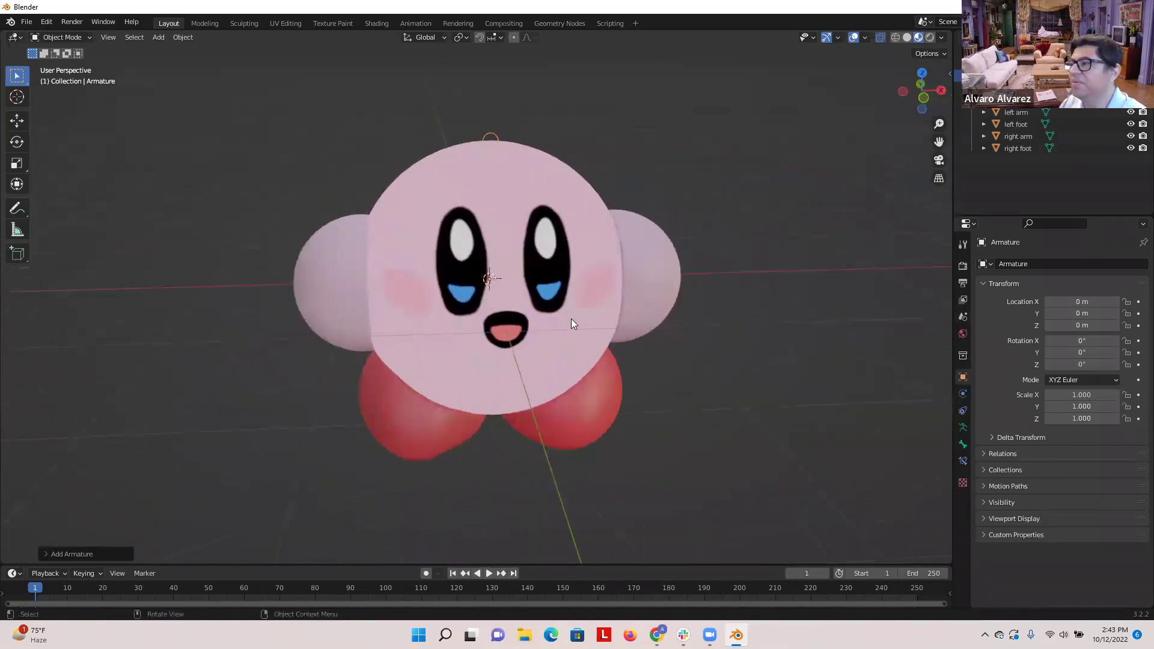
- Display the model in Wireframe shading with X-Ray on so the armature can be seen inside the body
left_click(894, 37)
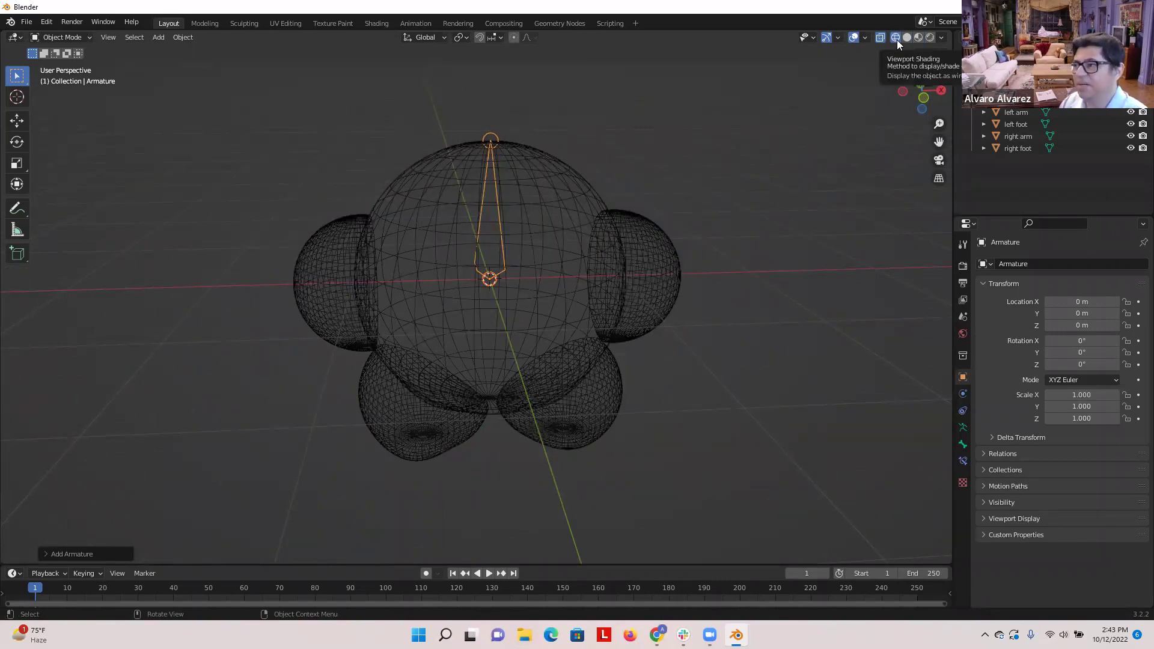
left_click(879, 37)
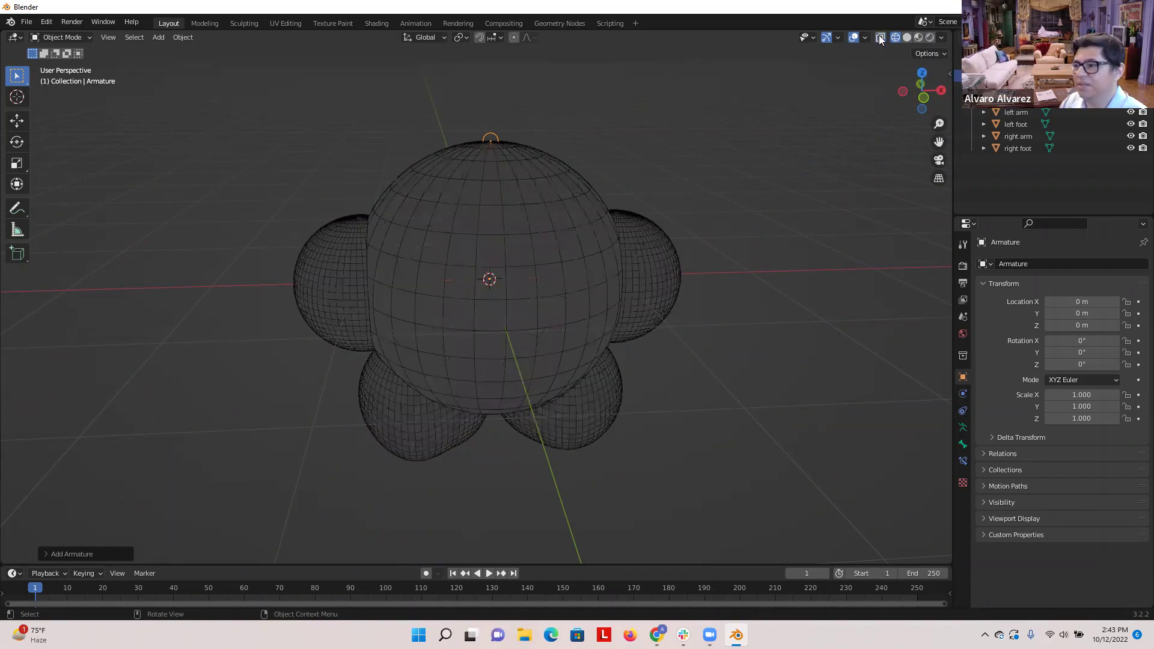
left_click(879, 37)
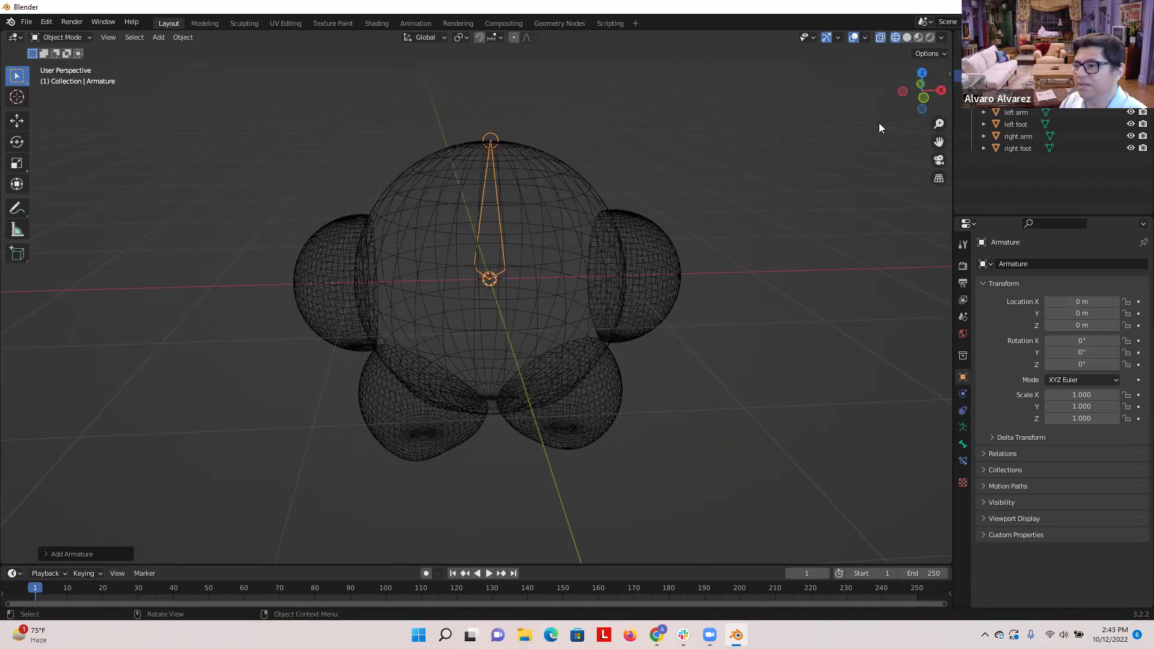
left_click(908, 37)
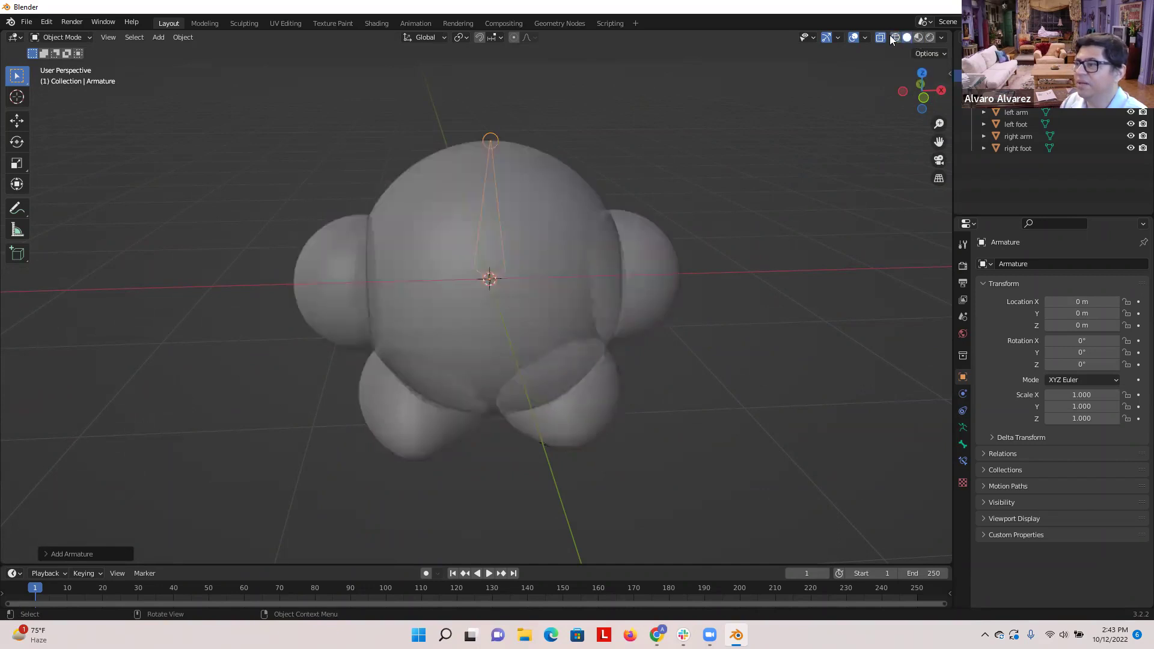
left_click(895, 37)
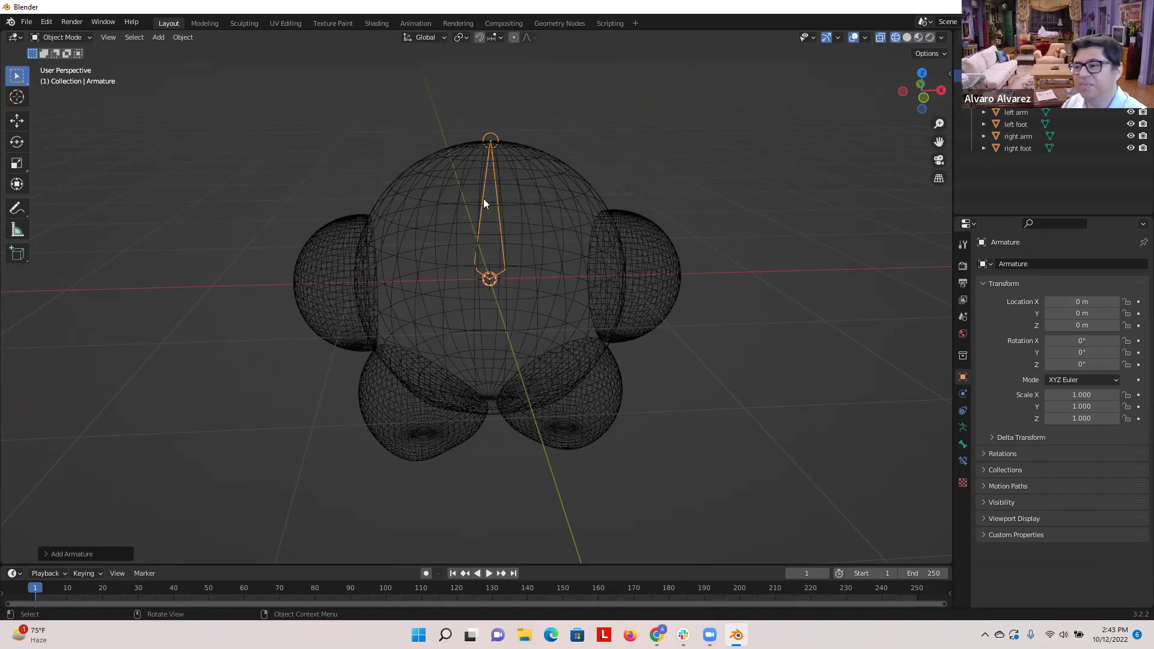
- Try rotating the armature by about -80 degrees from an angled view, and reset its rotation
middle_click_drag(573, 329, 655, 329)
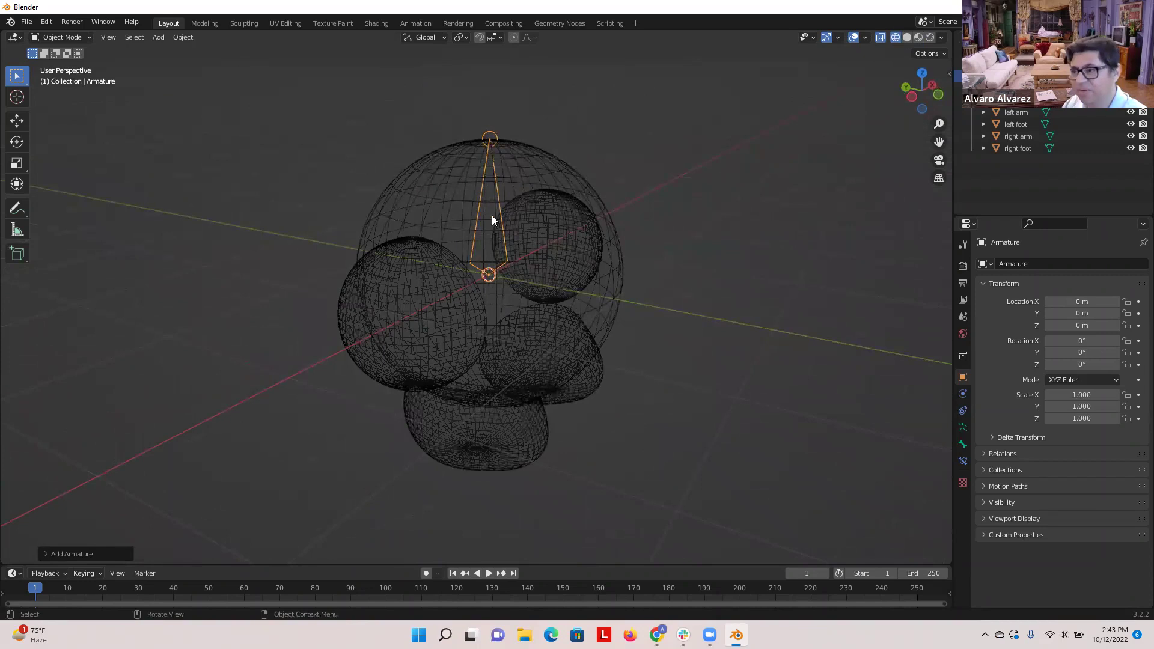
key("r")
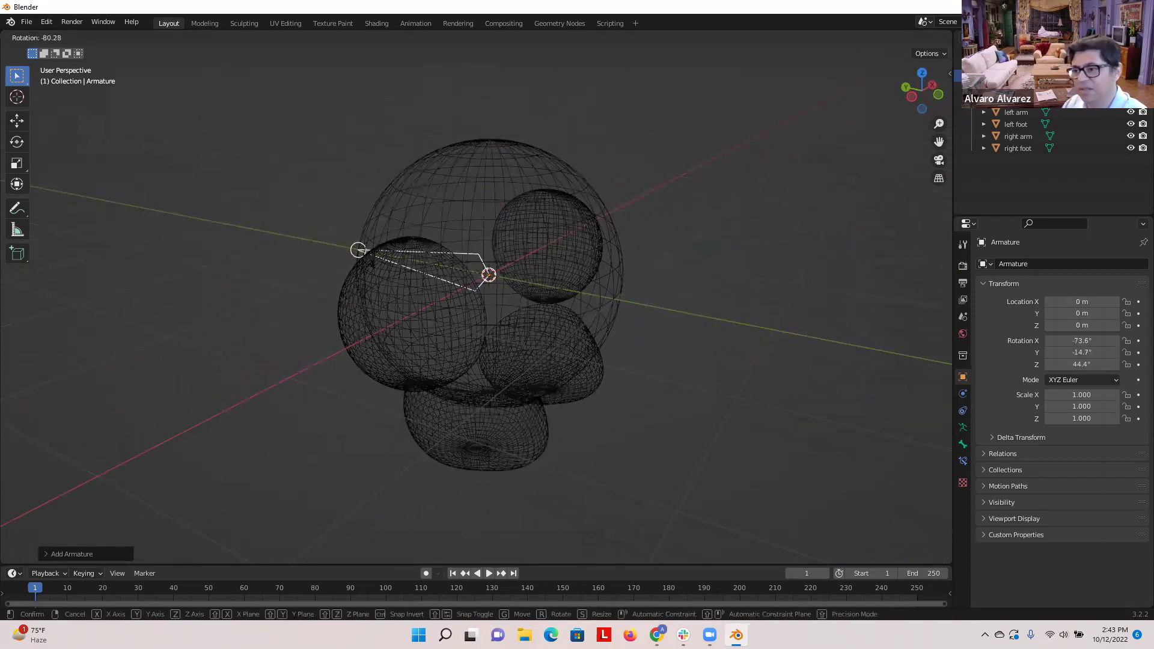
left_click(490, 314)
mouse_move(696, 365)
middle_mouse_down()
mouse_move(623, 378)
mouse_move(689, 372)
middle_mouse_up()
key("alt+r")
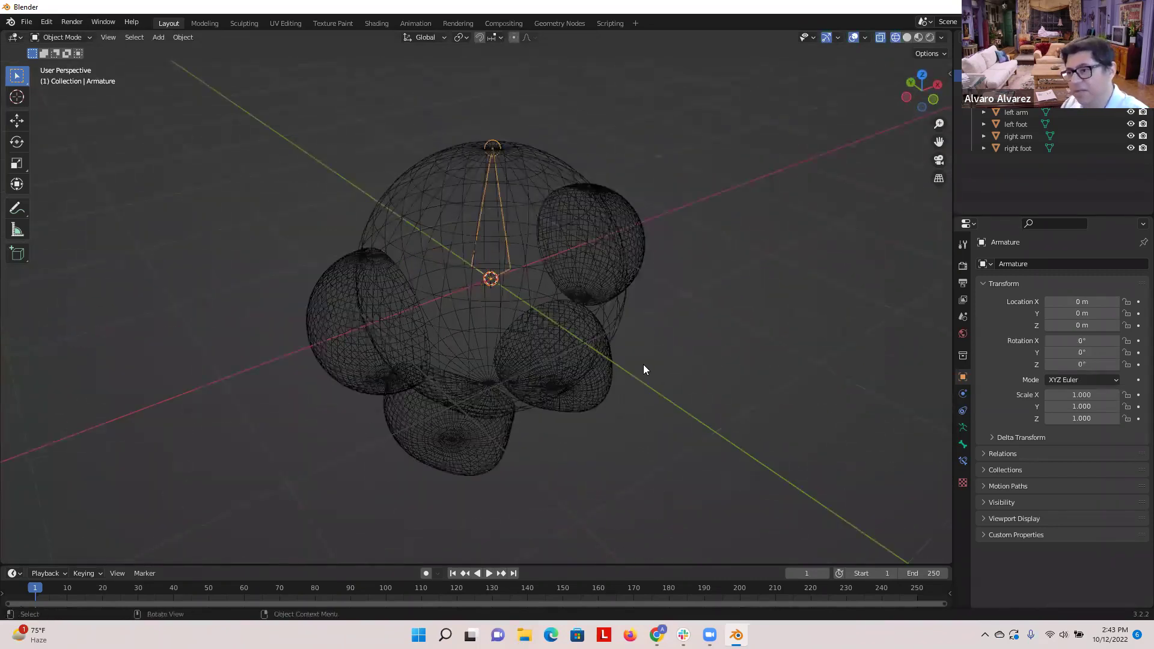
- From a side view, rotate the armature by about -86 degrees so its bone points horizontally along positive Y
middle_click_drag(642, 369, 762, 322)
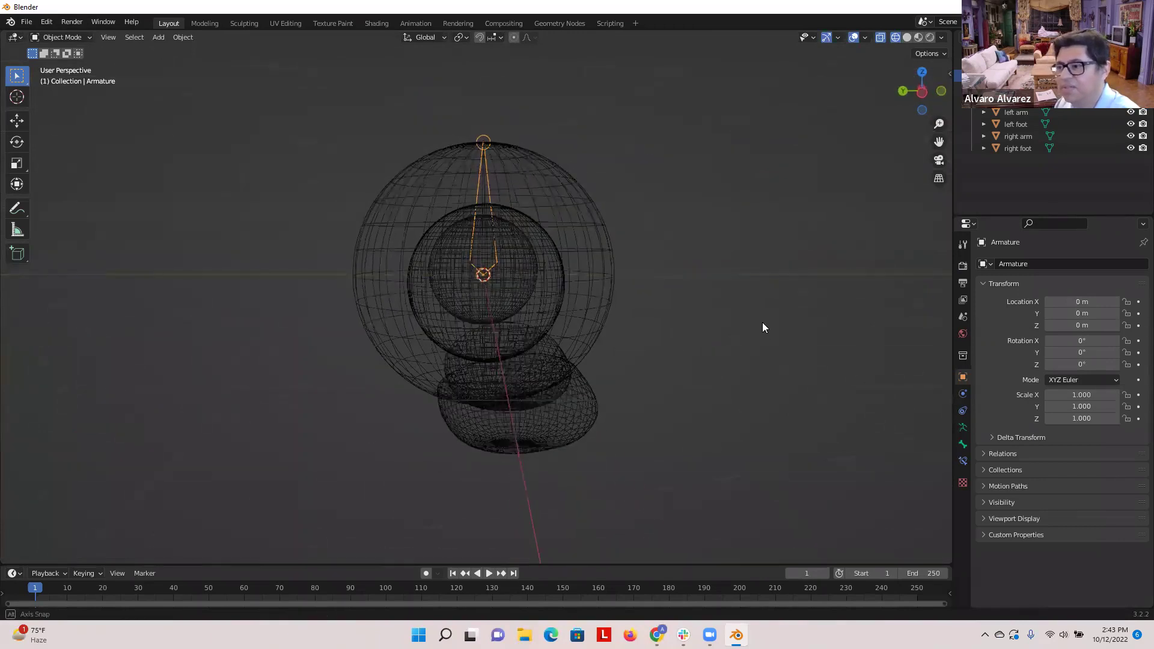
left_click(480, 143)
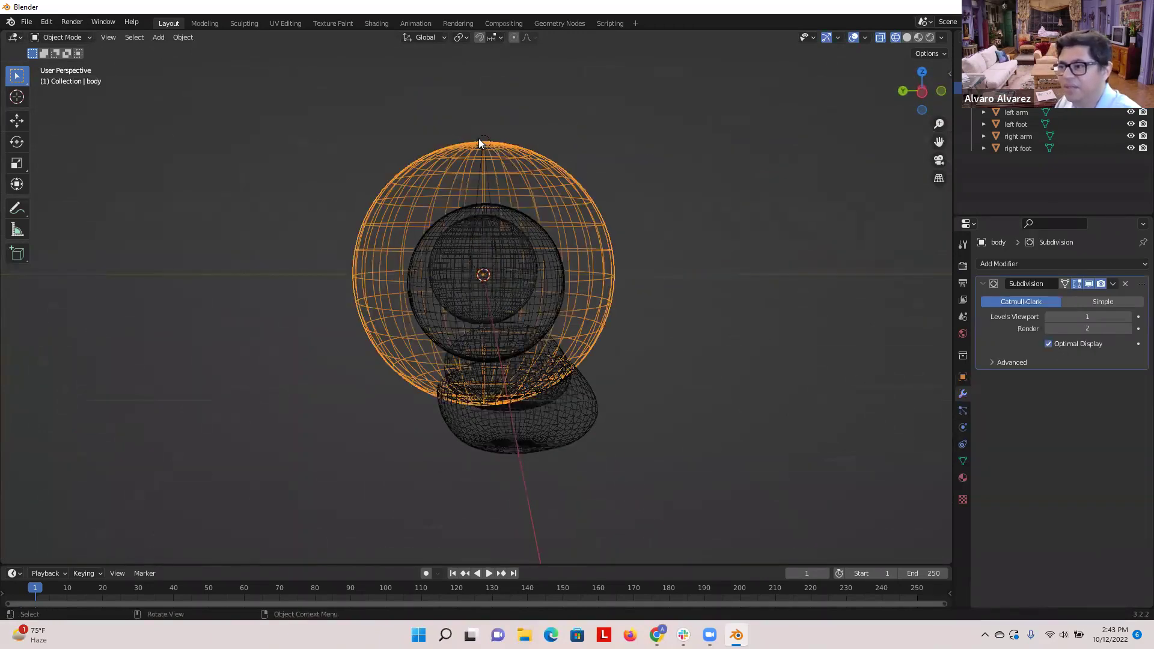
left_click(487, 178)
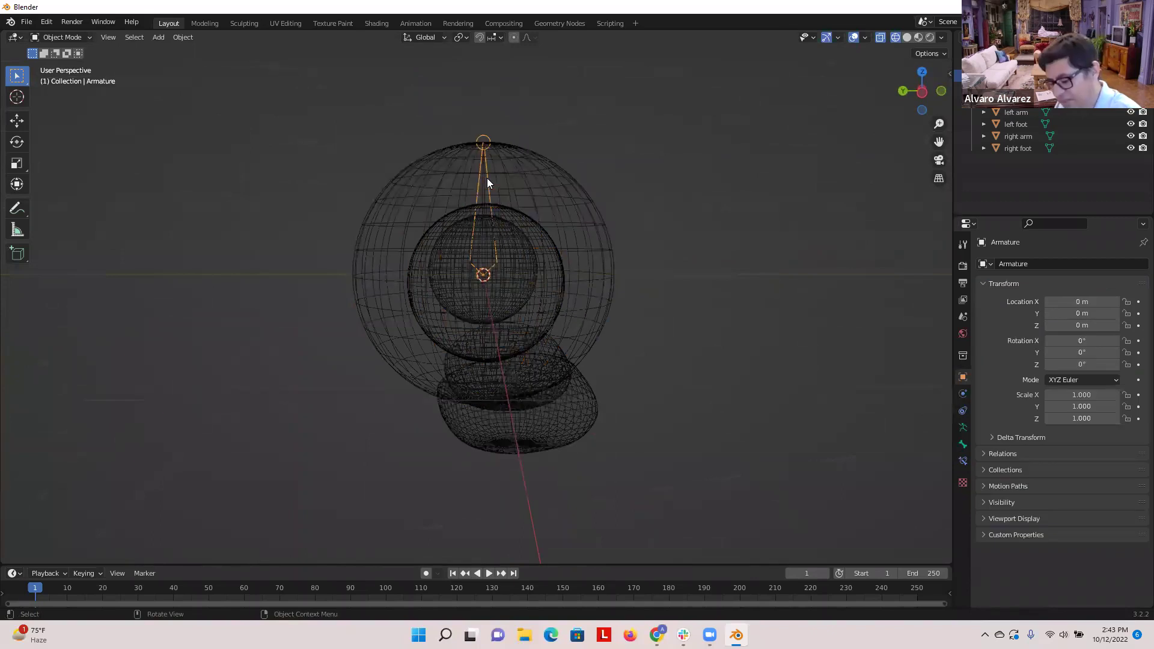
key("r")
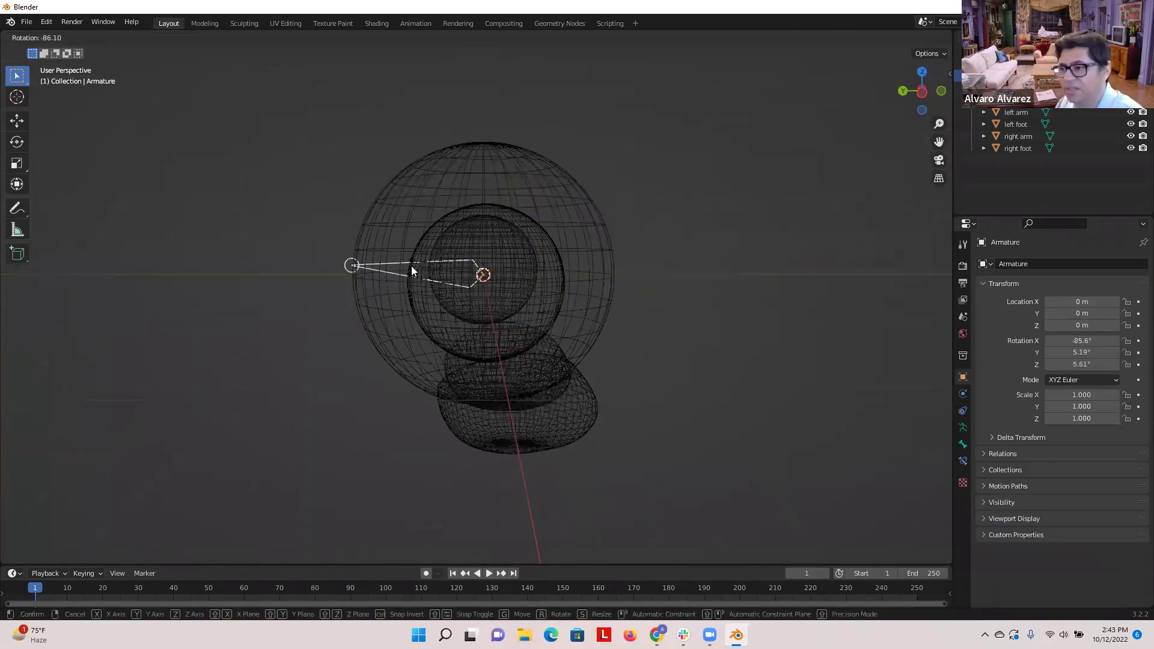
left_click(411, 266)
- Select the armature inside the body's wireframe and enter Edit Mode
middle_click_drag(722, 327, 588, 354)
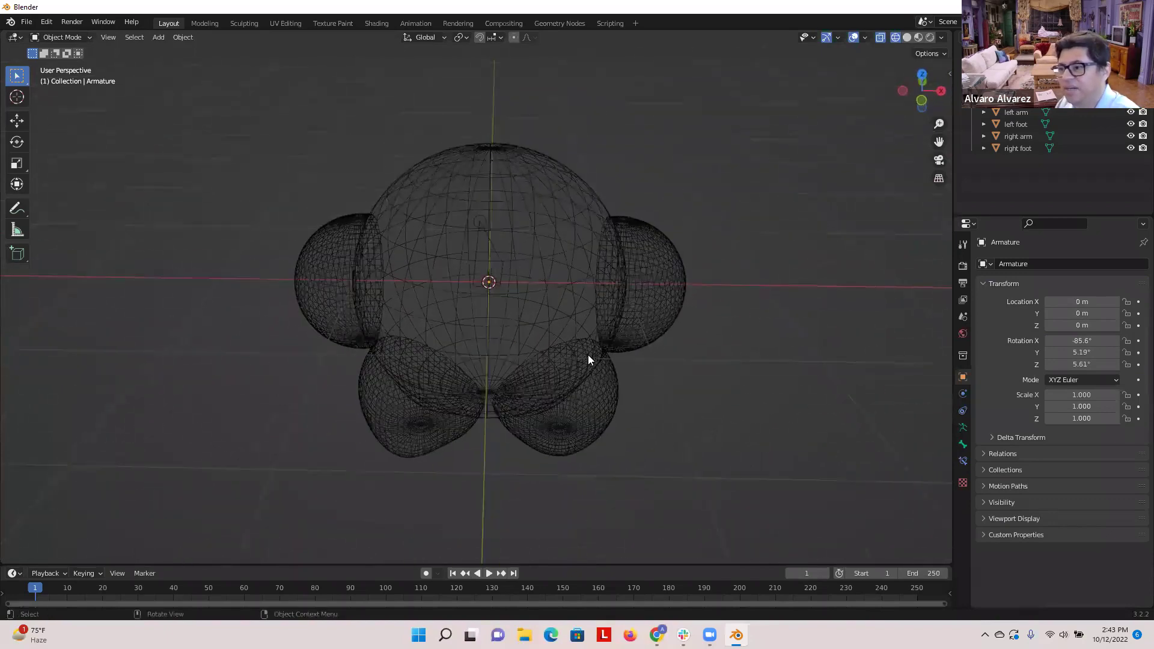
scroll(545, 316, "up", 2)
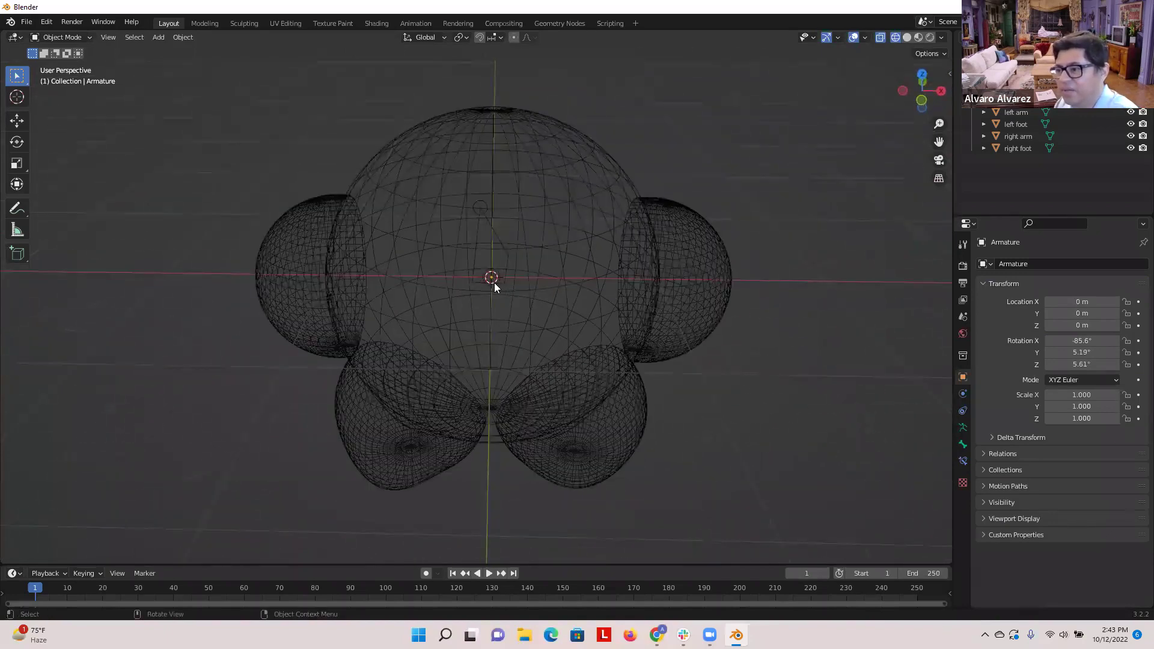
scroll(494, 282, "up", 3)
middle_click_drag(499, 292, 527, 313)
left_click(508, 261)
scroll(526, 315, "down", 3)
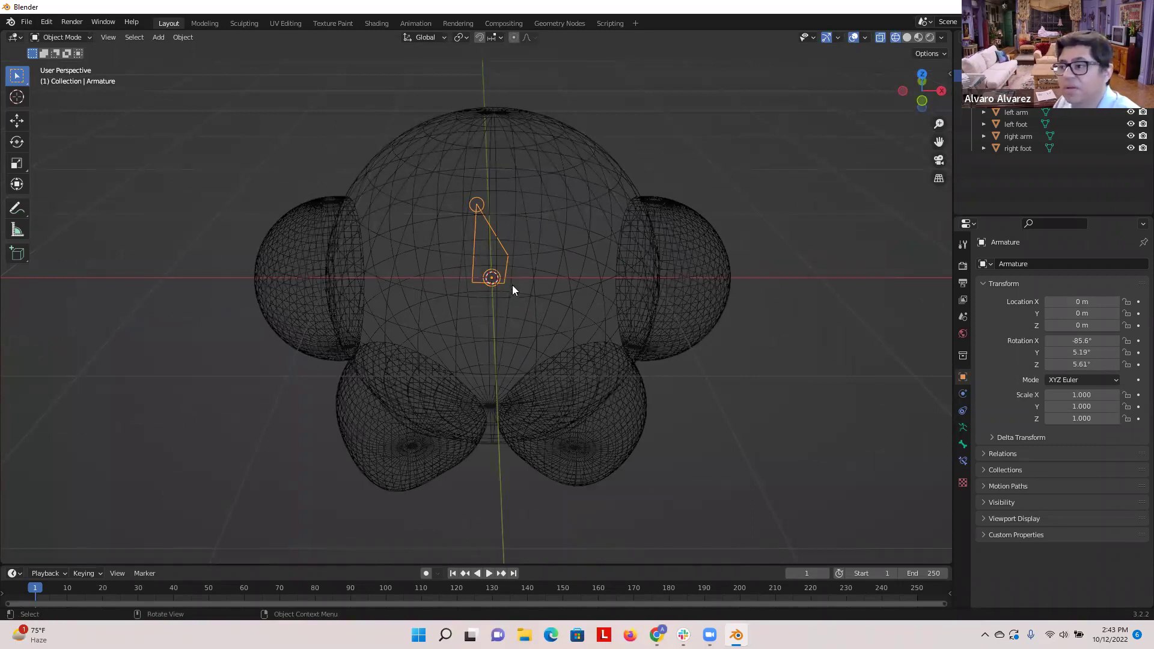
left_click(480, 251)
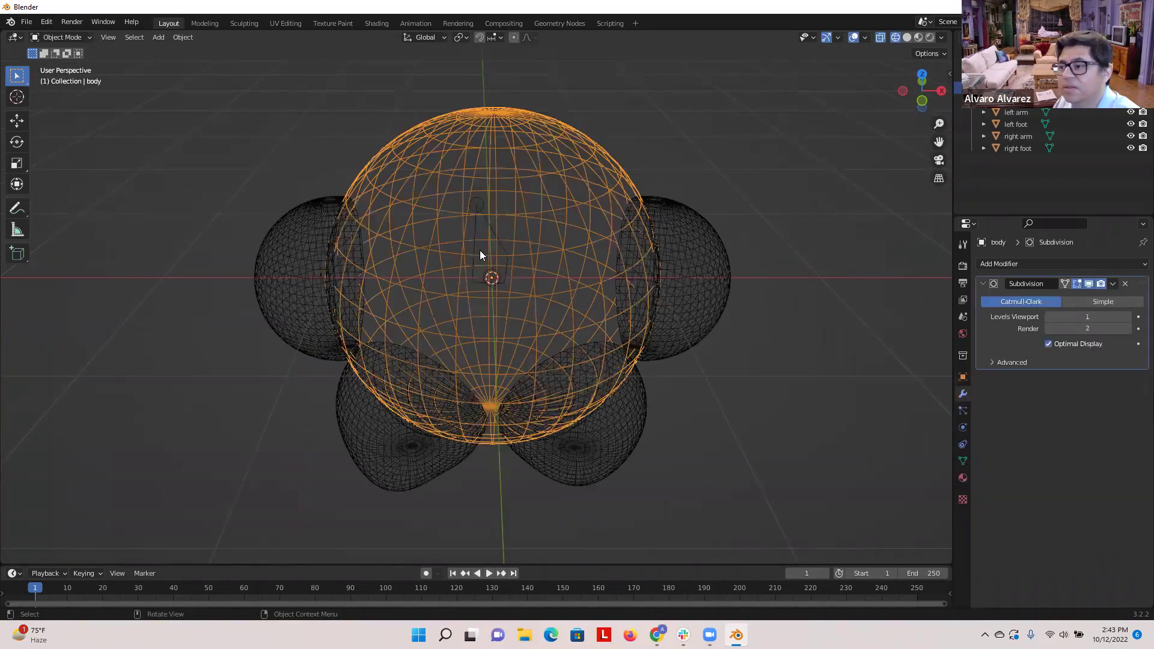
left_click(477, 251)
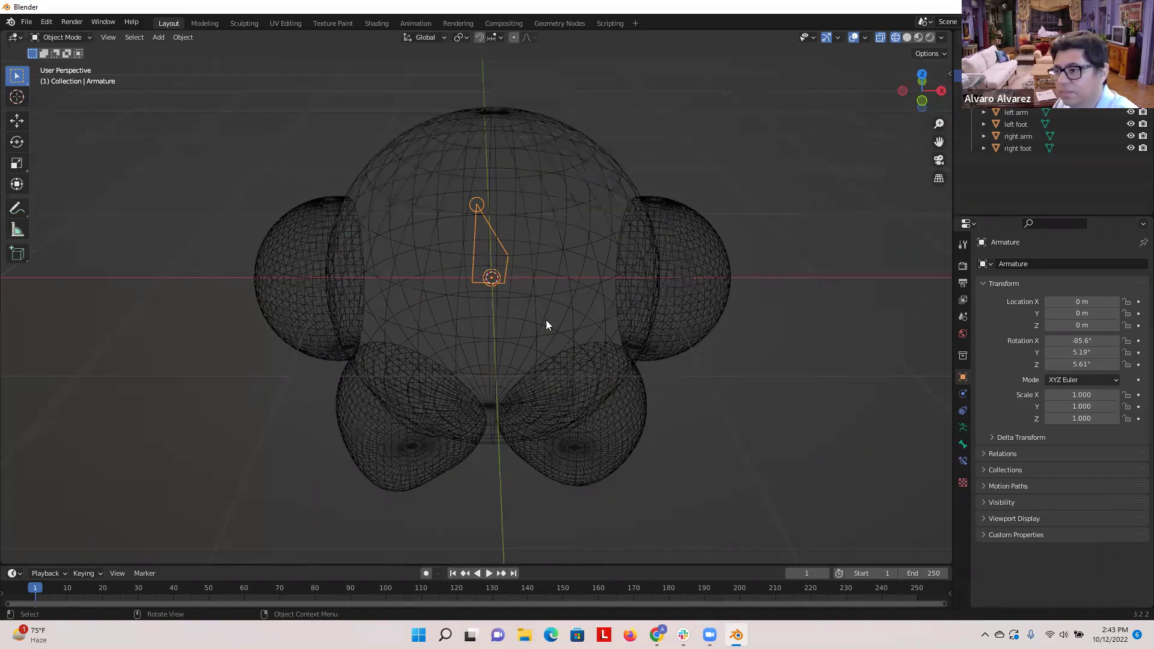
key("Tab")
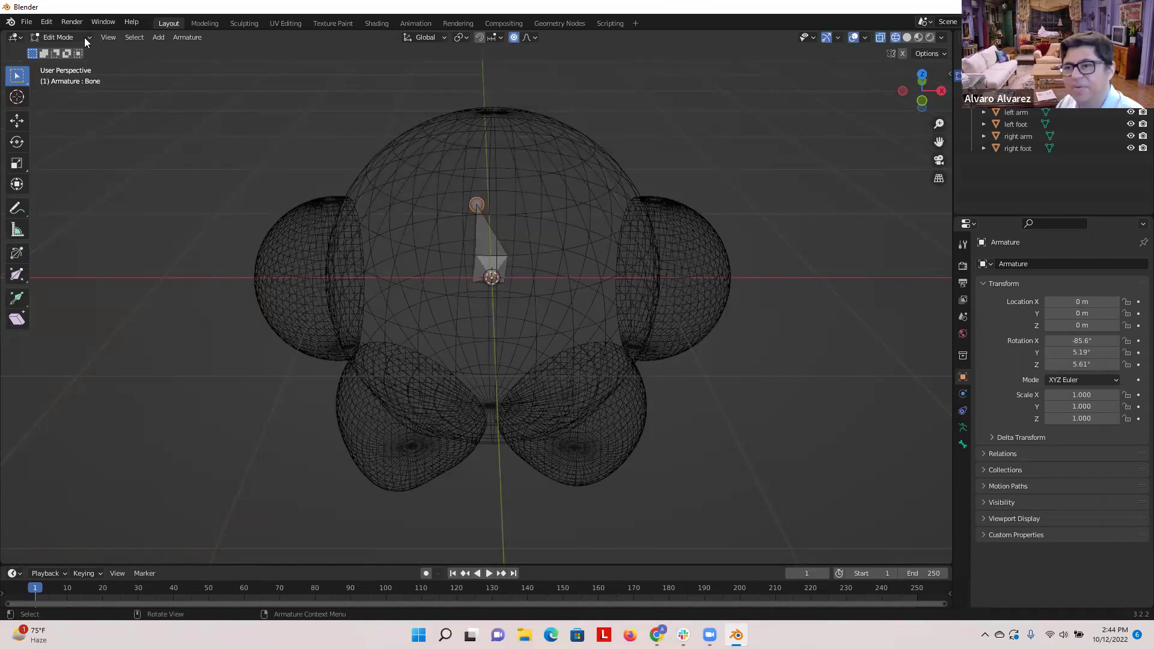
left_click(252, 112)
middle_click_drag(369, 210, 515, 275)
left_click(484, 259)
key("e")
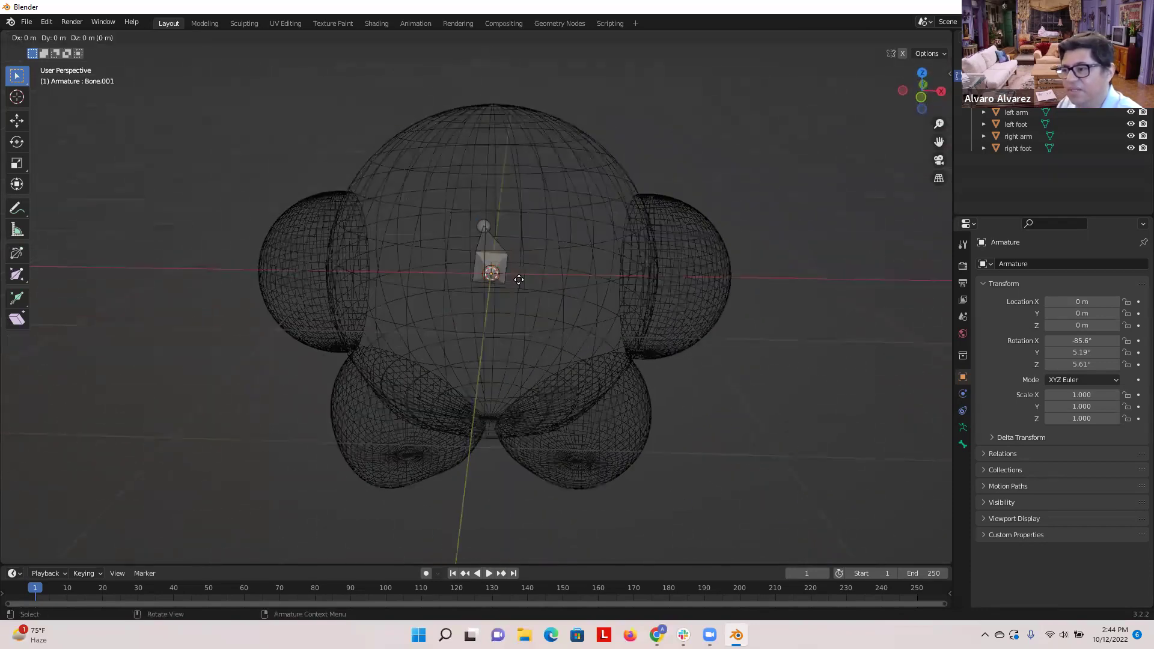
right_click(603, 283)
middle_click_drag(525, 258, 493, 257)
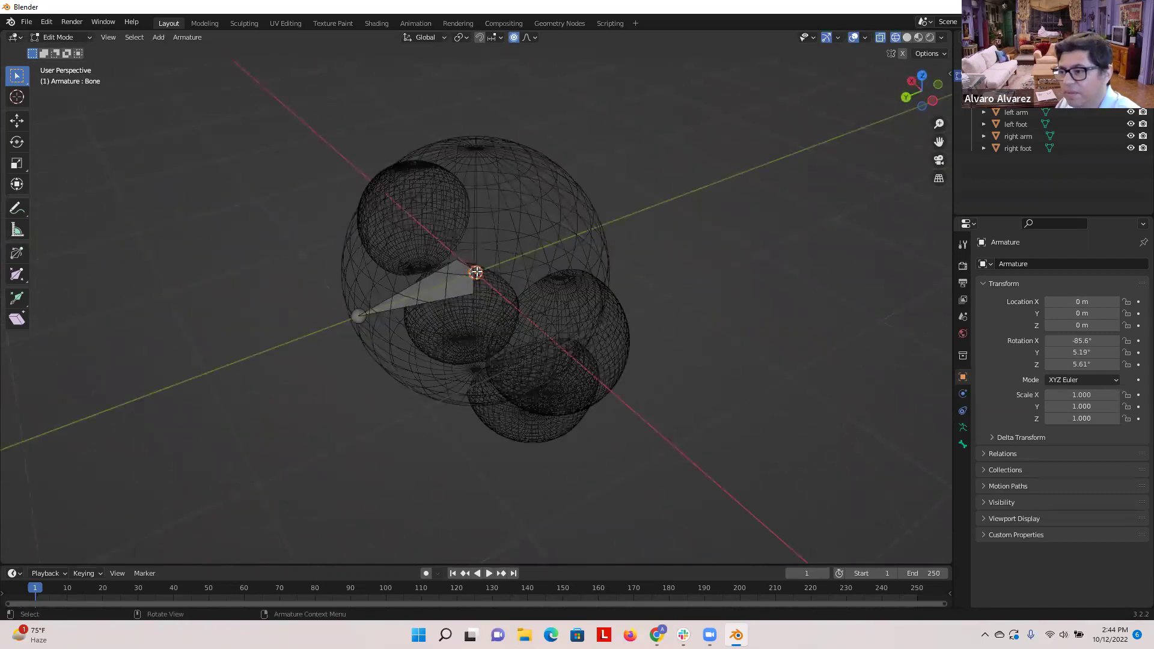
- Try extruding a bone from the armature's root joint toward the positive X arm from behind, and undo it
left_click(475, 272)
key("e")
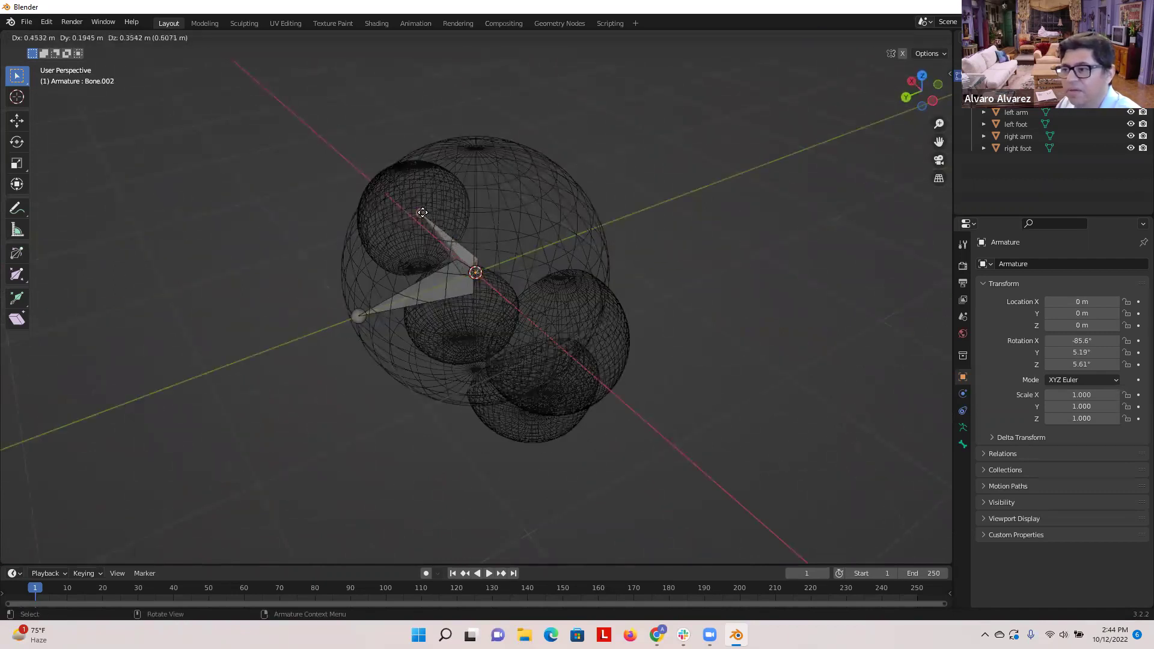
left_click(412, 207)
middle_click_drag(670, 283, 529, 237)
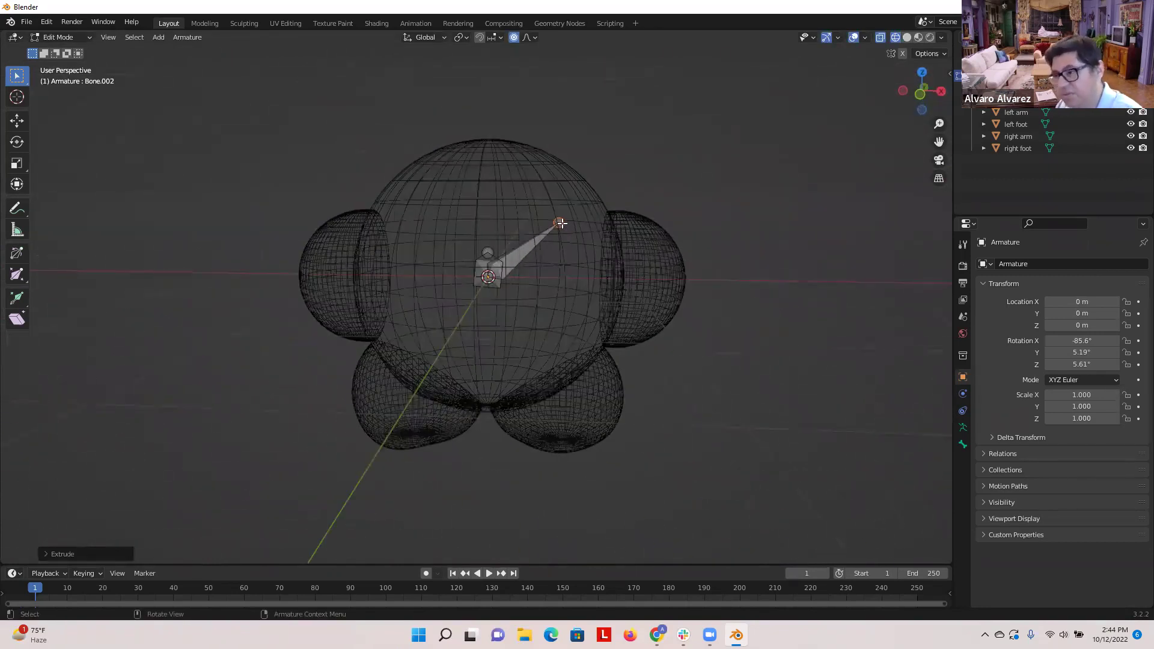
key("ctrl+z")
- Extrude a bone about 1.08 m long from the armature's root joint into the arm on the positive X side
key("e")
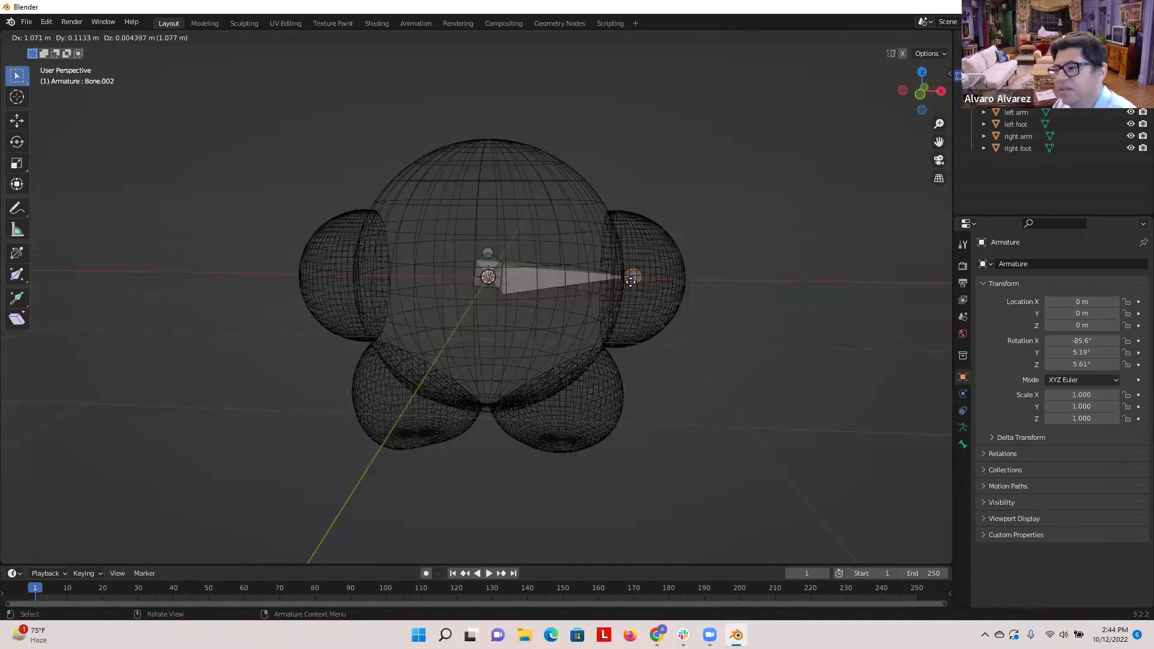
left_click(630, 282)
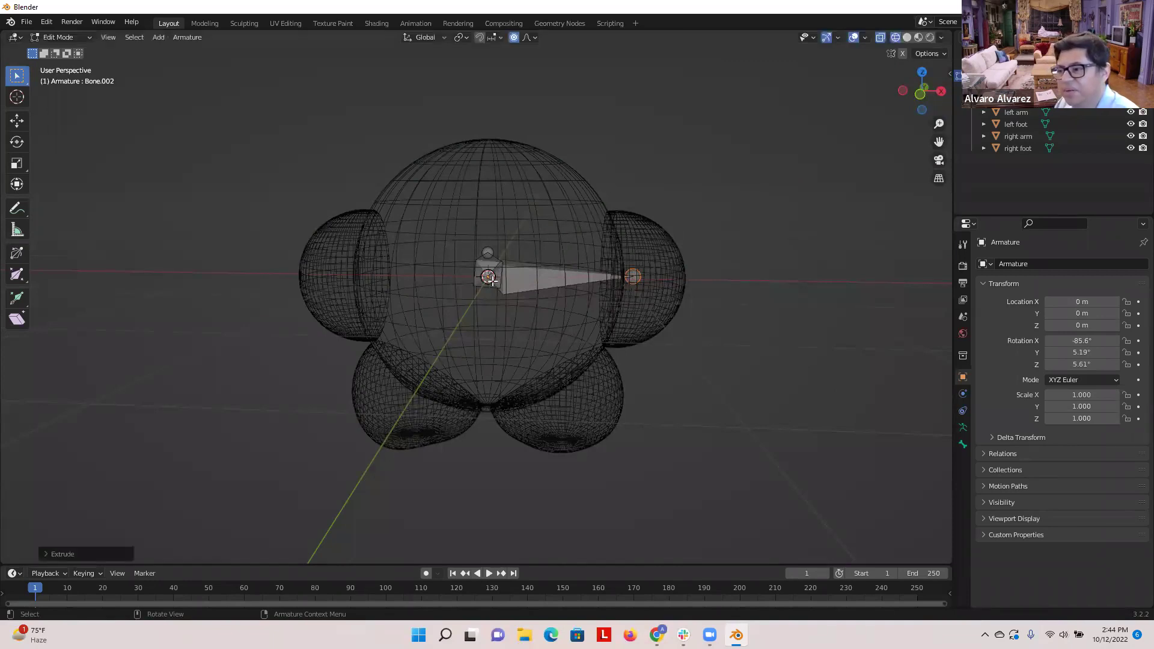
- Extrude two bones from the armature's root joint, one into the arm and one into the foot on the negative X side
key("e")
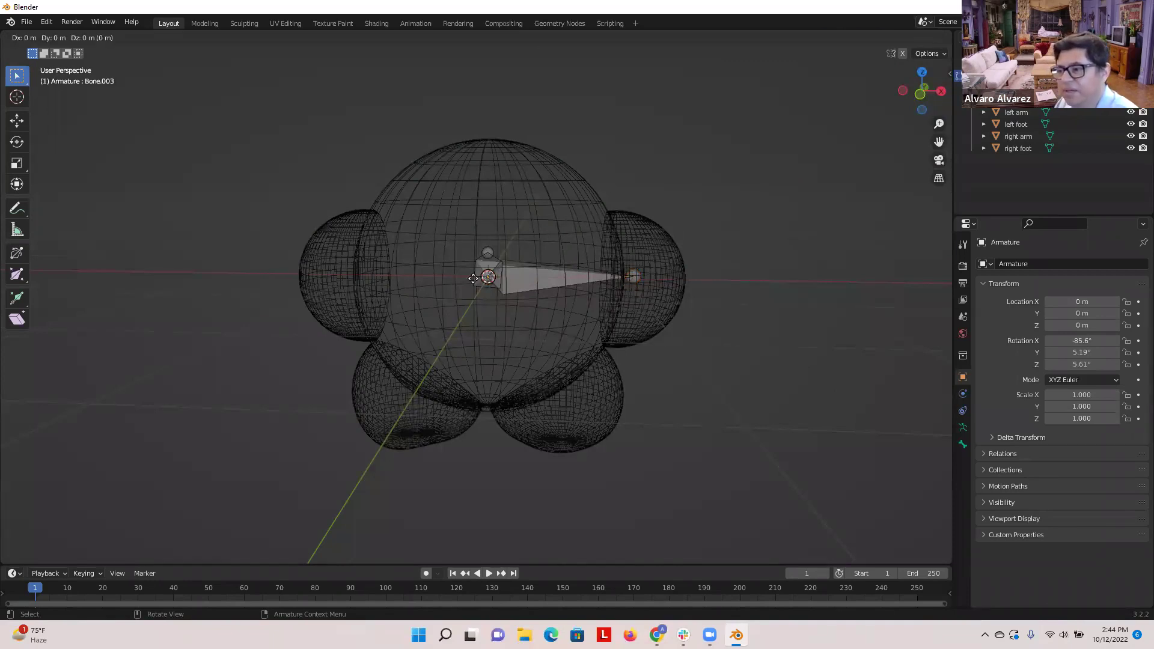
left_click(343, 273)
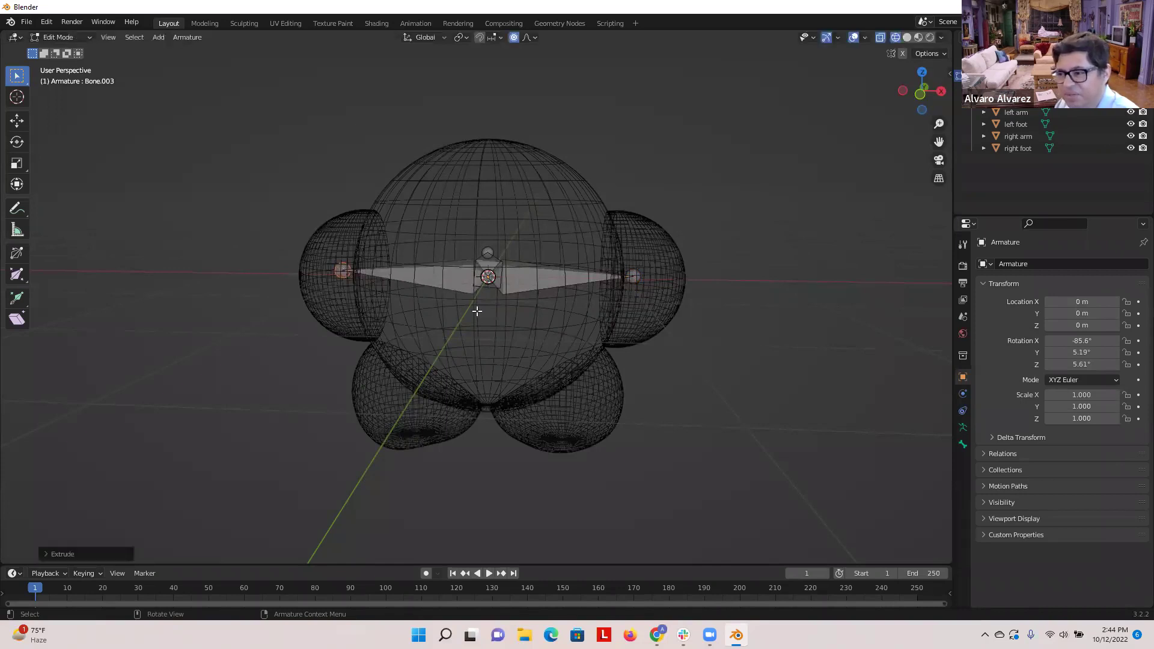
left_click(487, 277)
key("e")
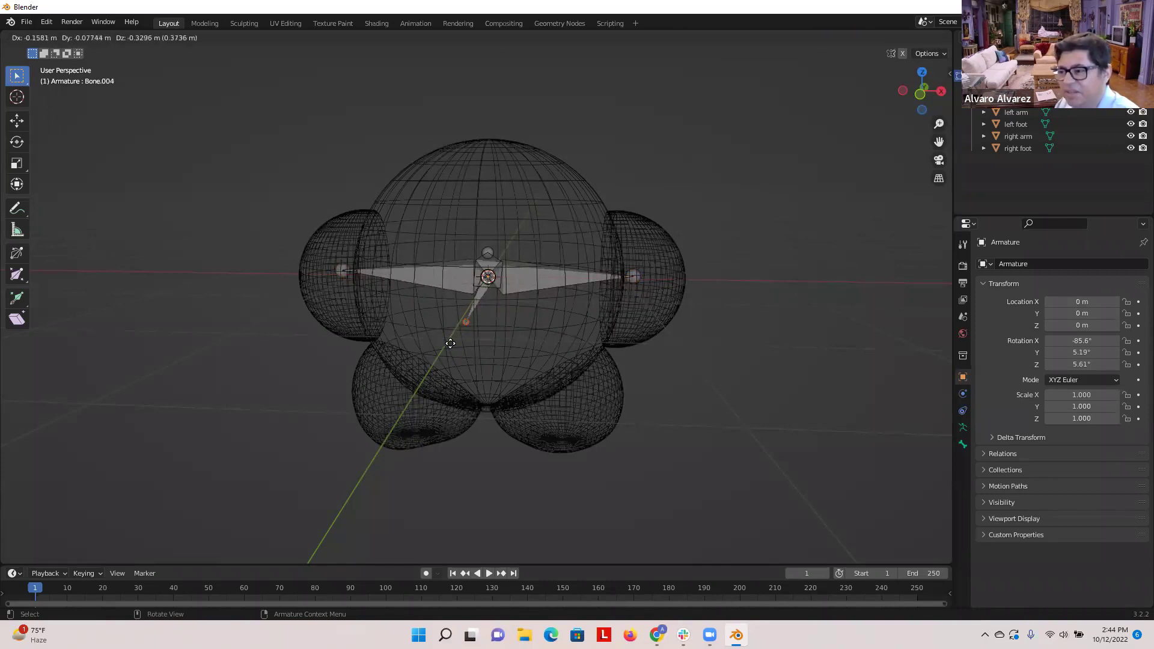
left_click(432, 377)
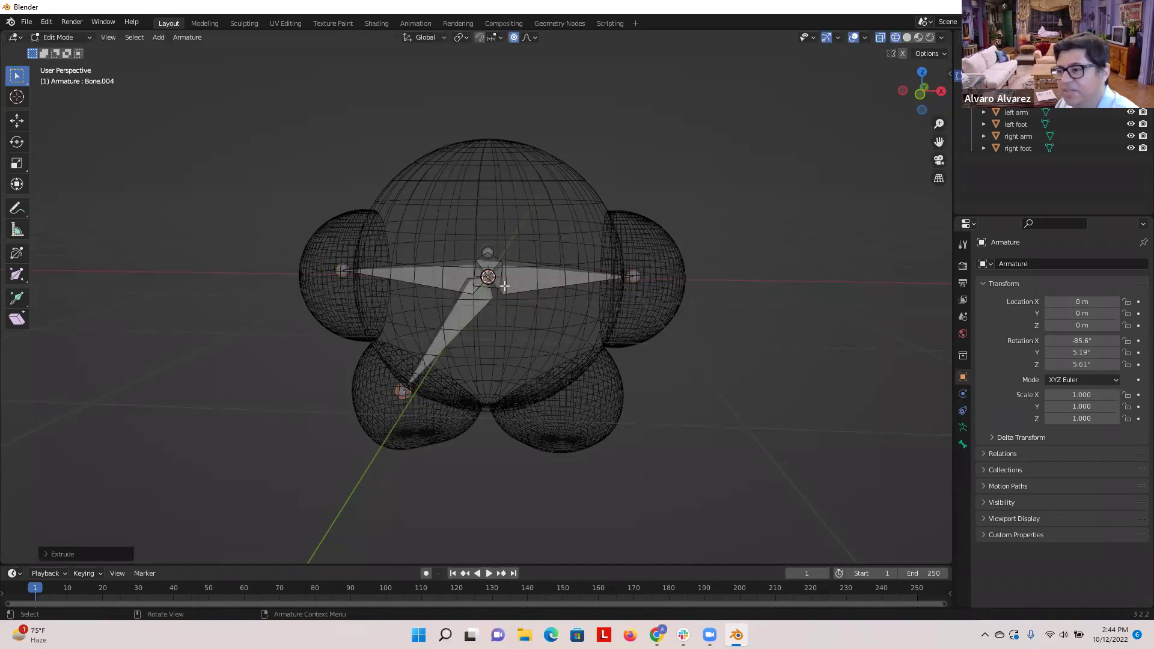
- Extrude a bone about 1.05 m long from the armature's root joint into the foot on the positive X side
left_click(487, 277)
key("e")
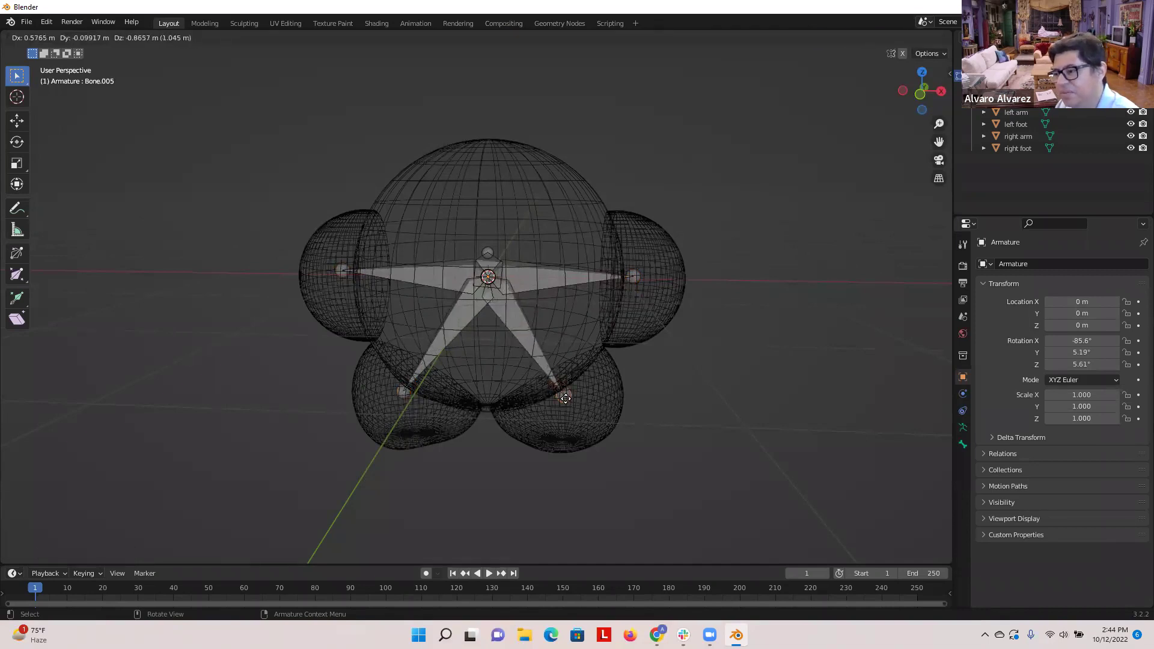
left_click(566, 398)
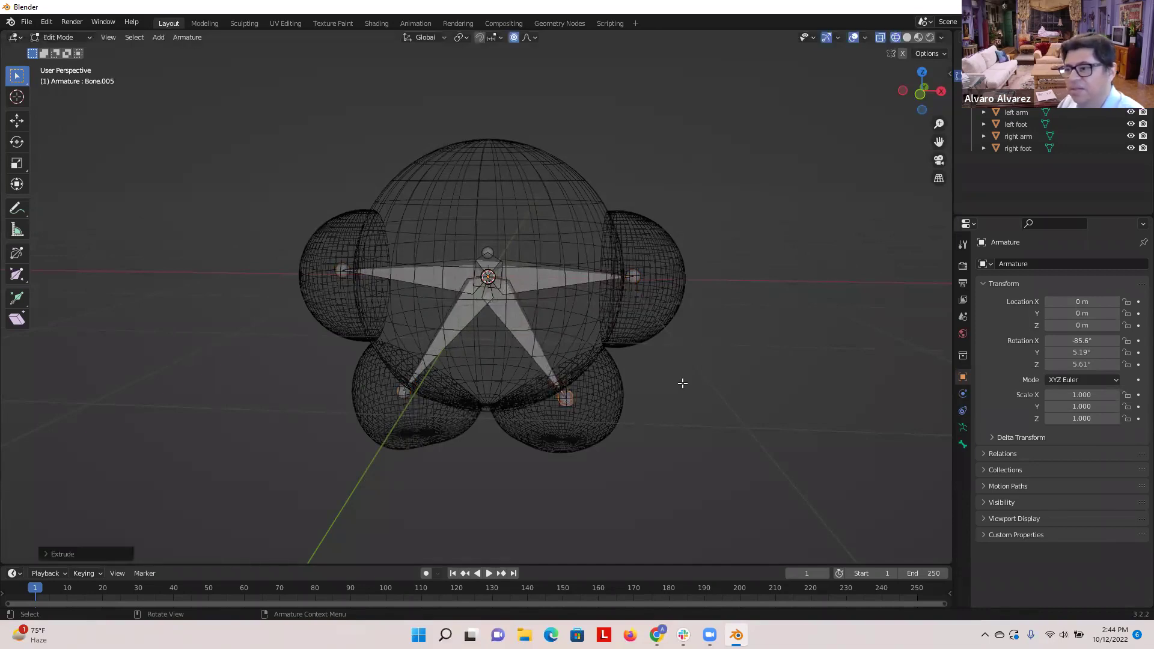
left_click(682, 383)
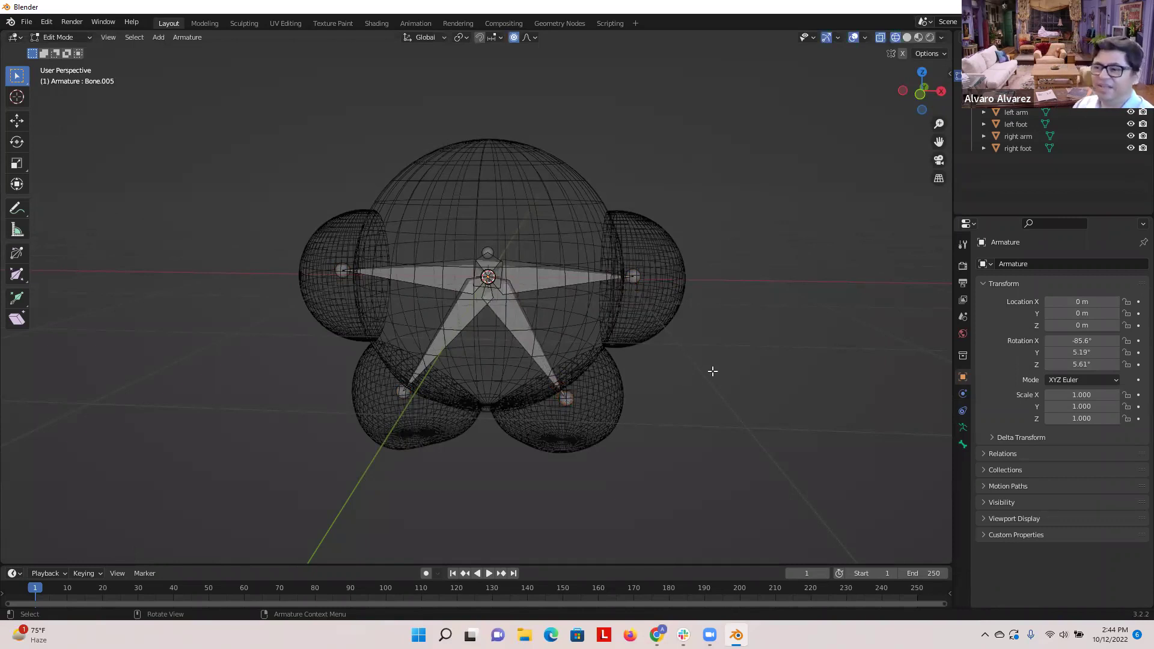
- Examine the bones' placement inside the wireframe limbs from several angles and compare it with the textured model in material preview
middle_click_drag(528, 337, 512, 287)
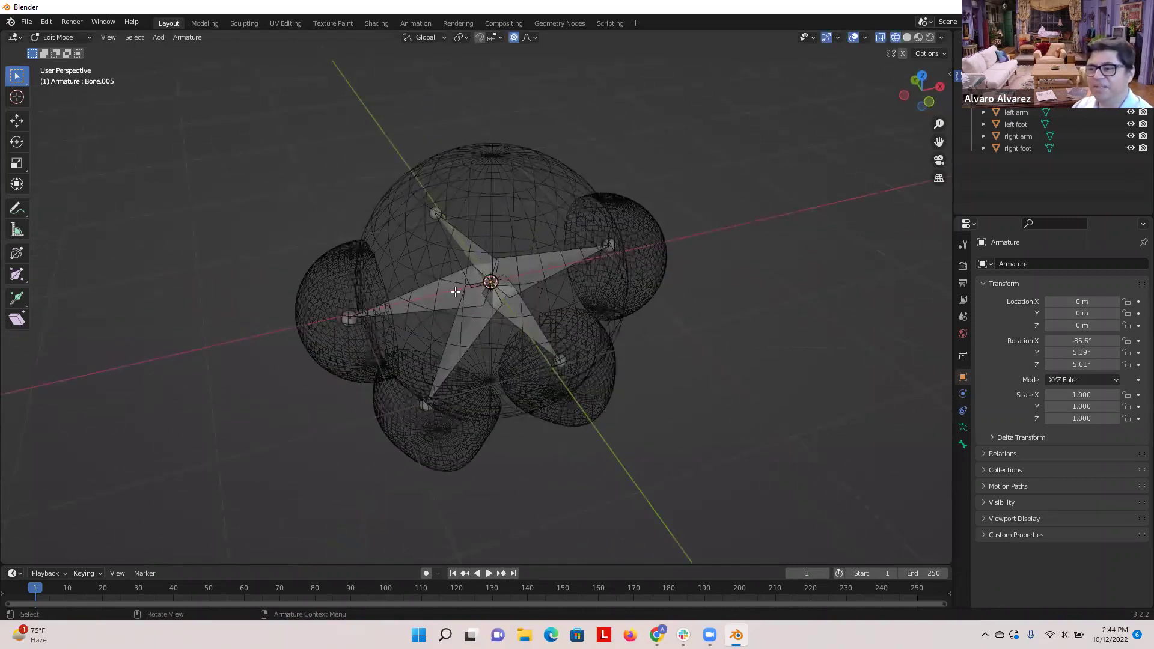
middle_click_drag(602, 354, 582, 312)
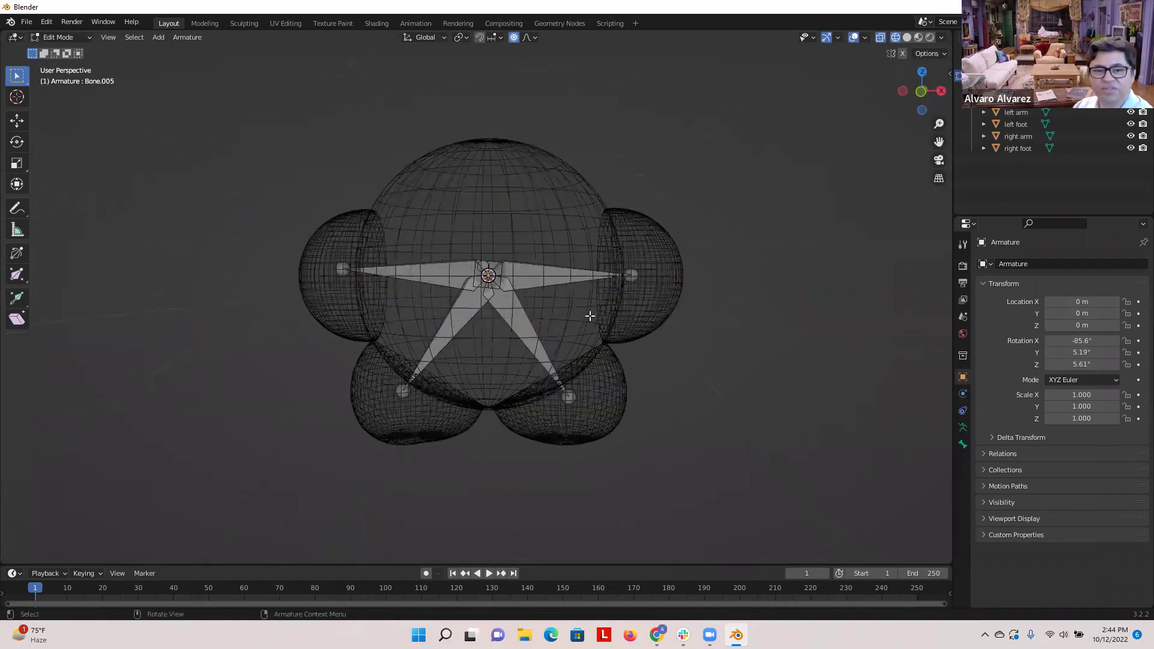
mouse_move(649, 335)
middle_mouse_down()
mouse_move(617, 343)
mouse_move(667, 342)
middle_mouse_up()
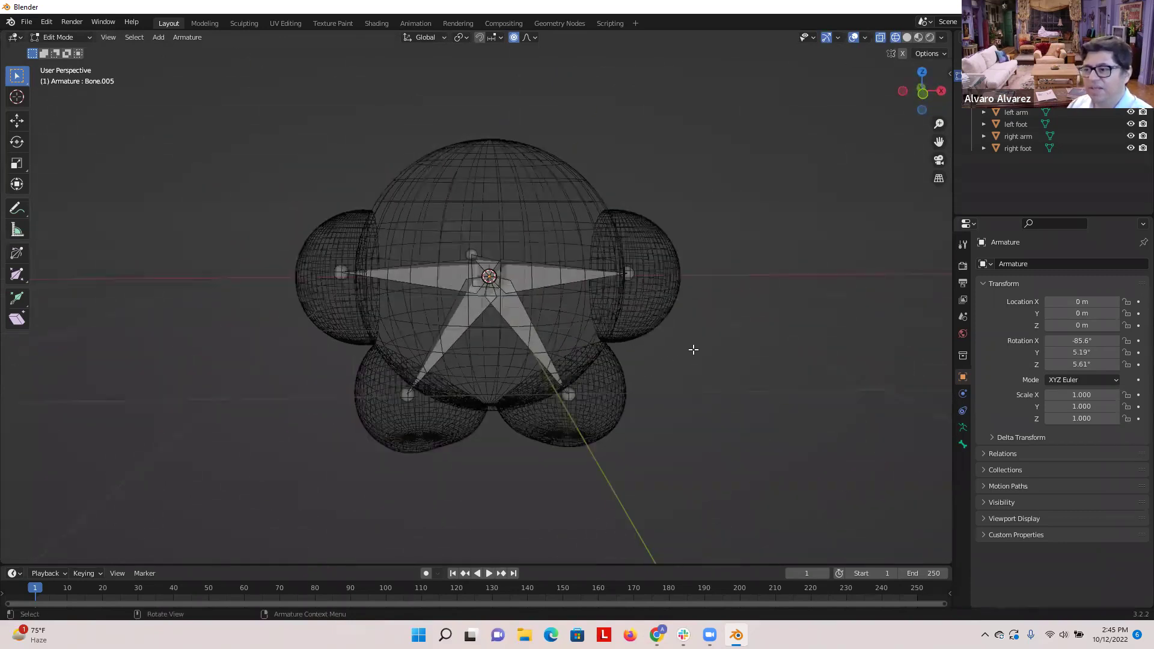
scroll(720, 299, "down", 1)
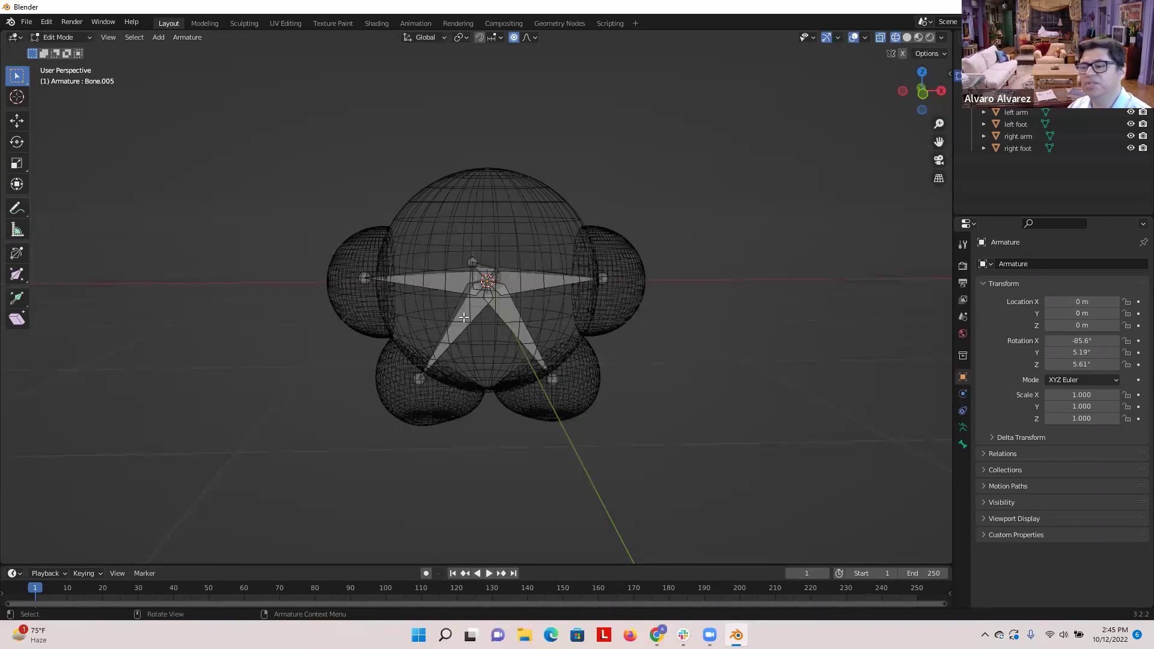
scroll(620, 305, "up", 2)
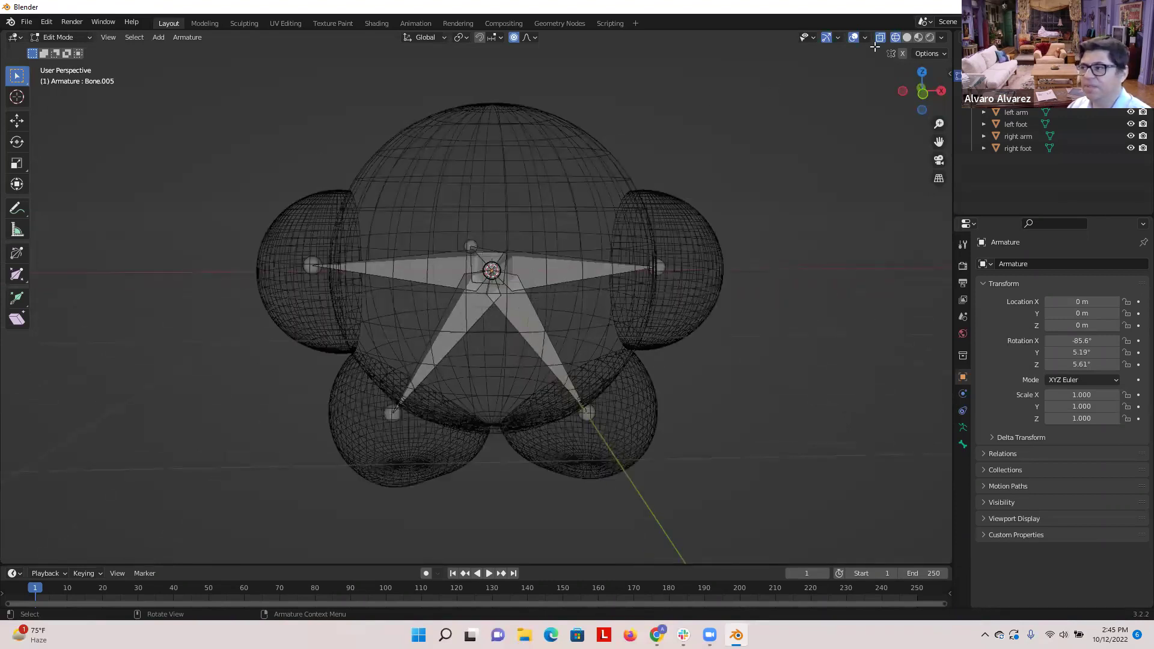
left_click(917, 37)
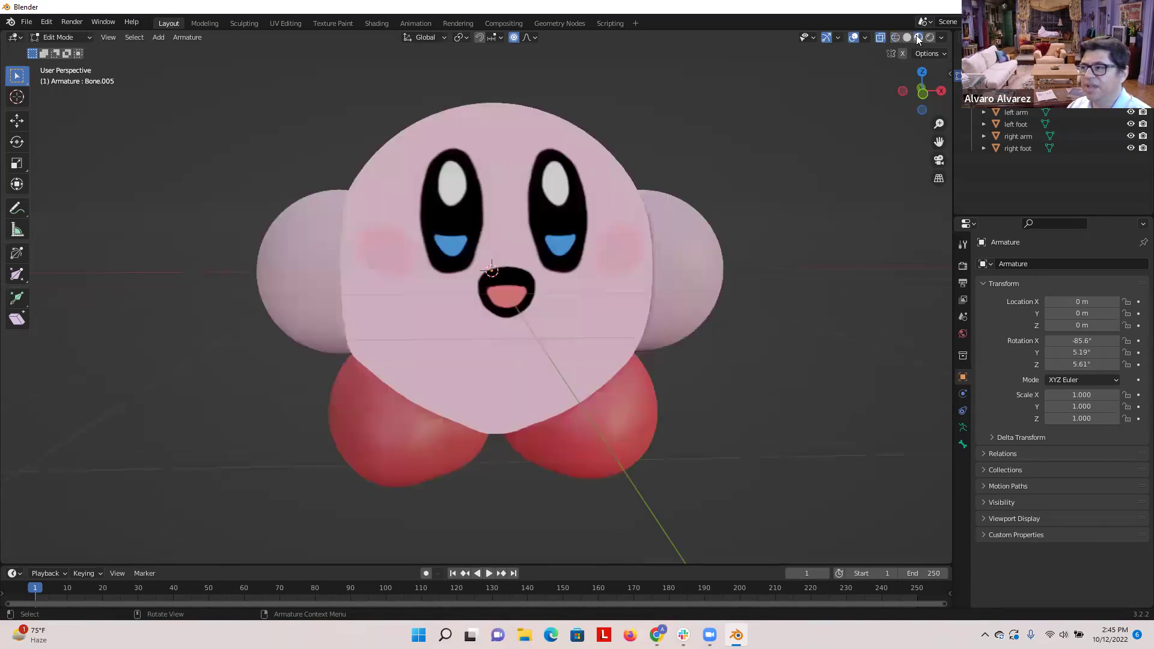
left_click(896, 37)
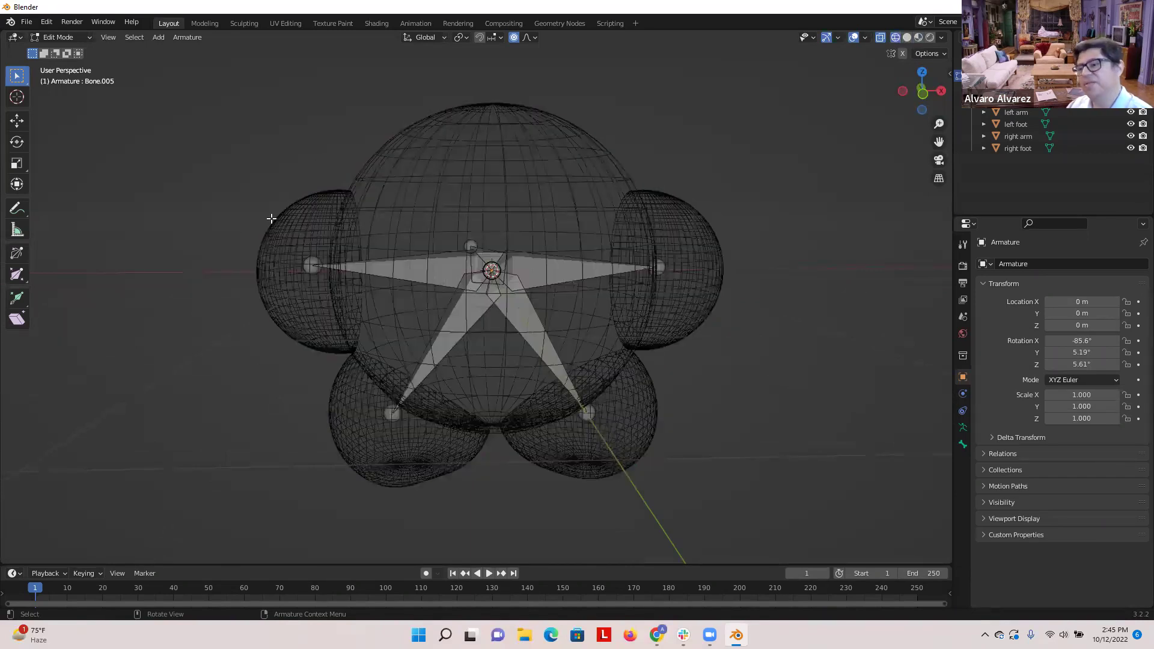
- Return the armature to Object Mode and switch the viewport to solid shading
key("Tab")
left_click(198, 301)
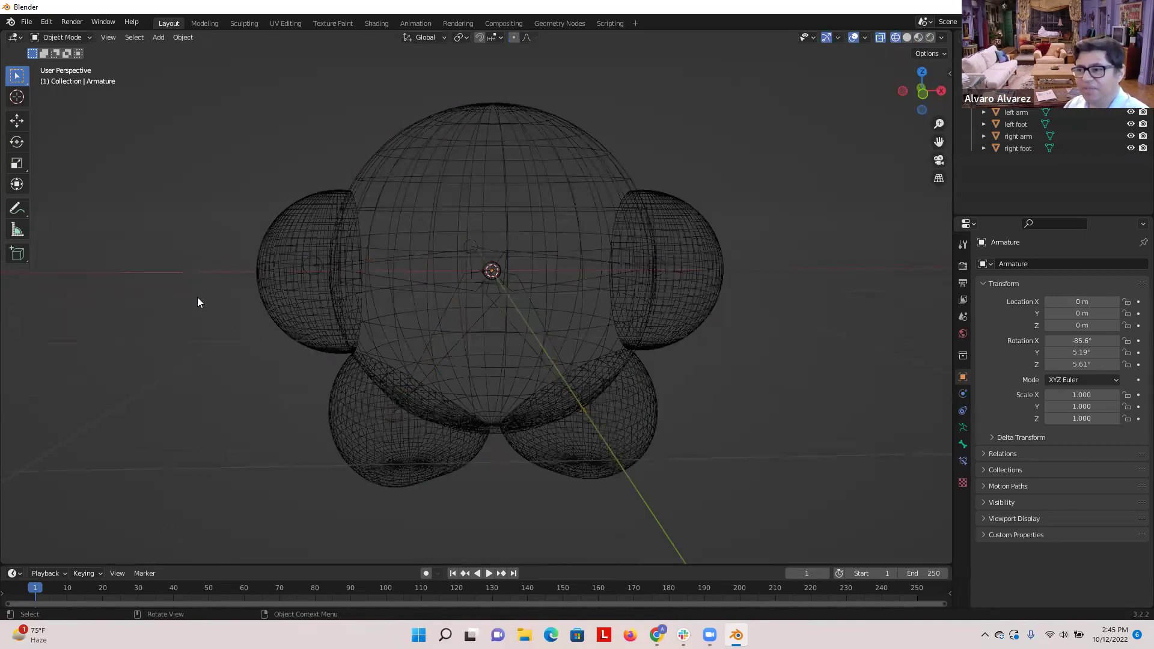
left_click(287, 251)
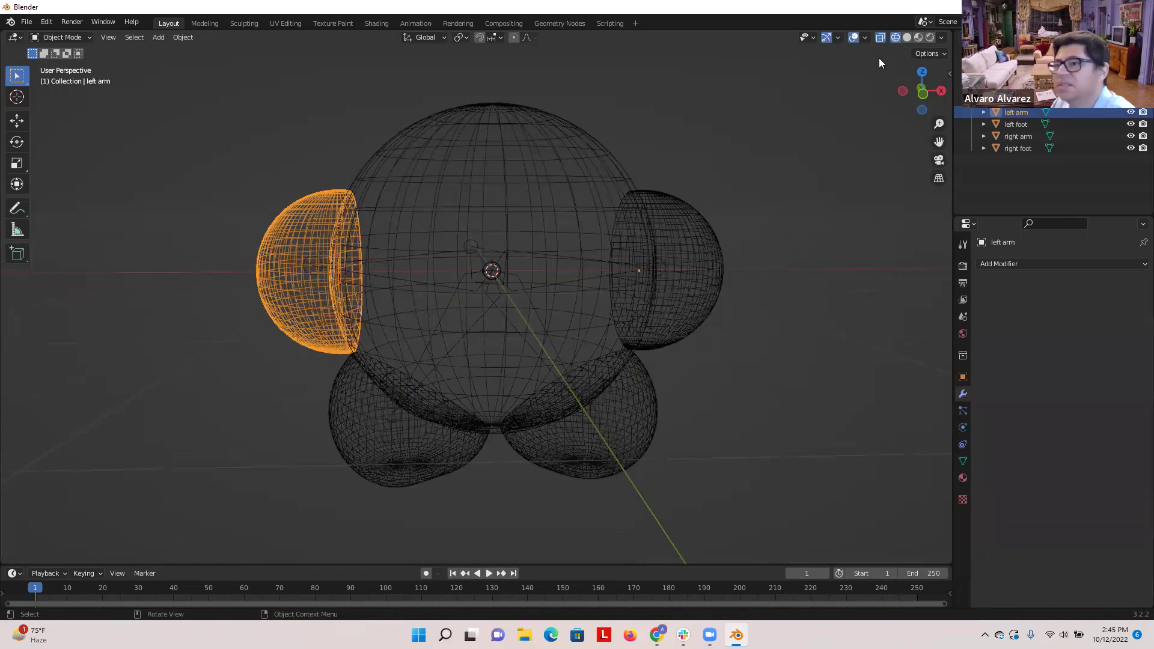
left_click(907, 38)
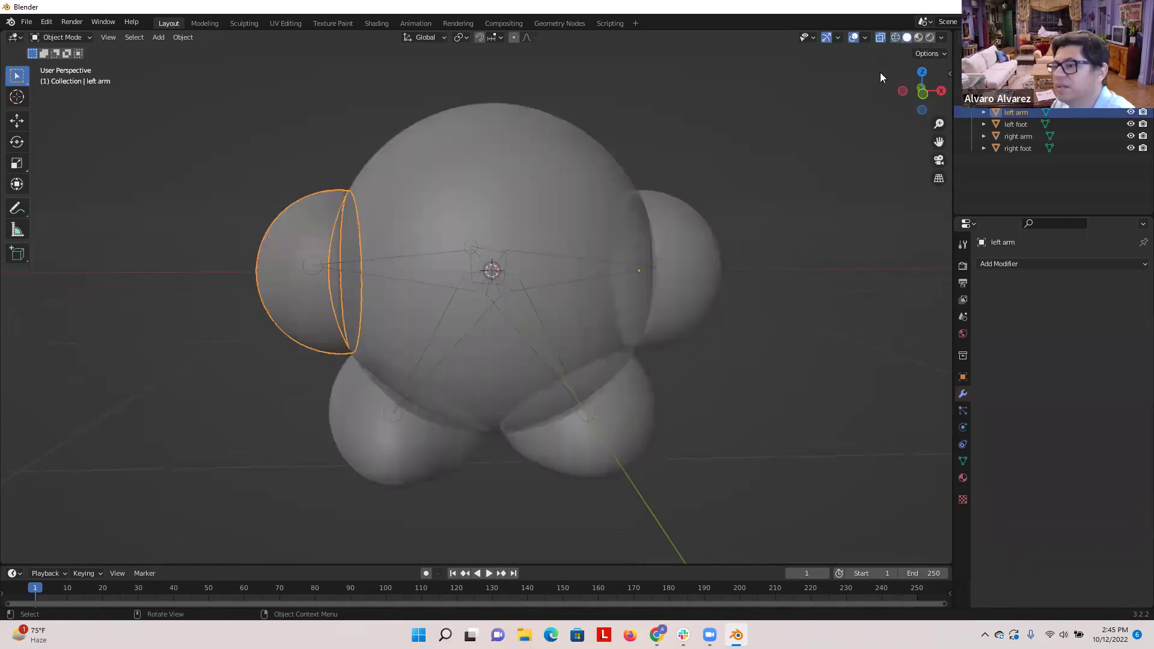
left_click(243, 176)
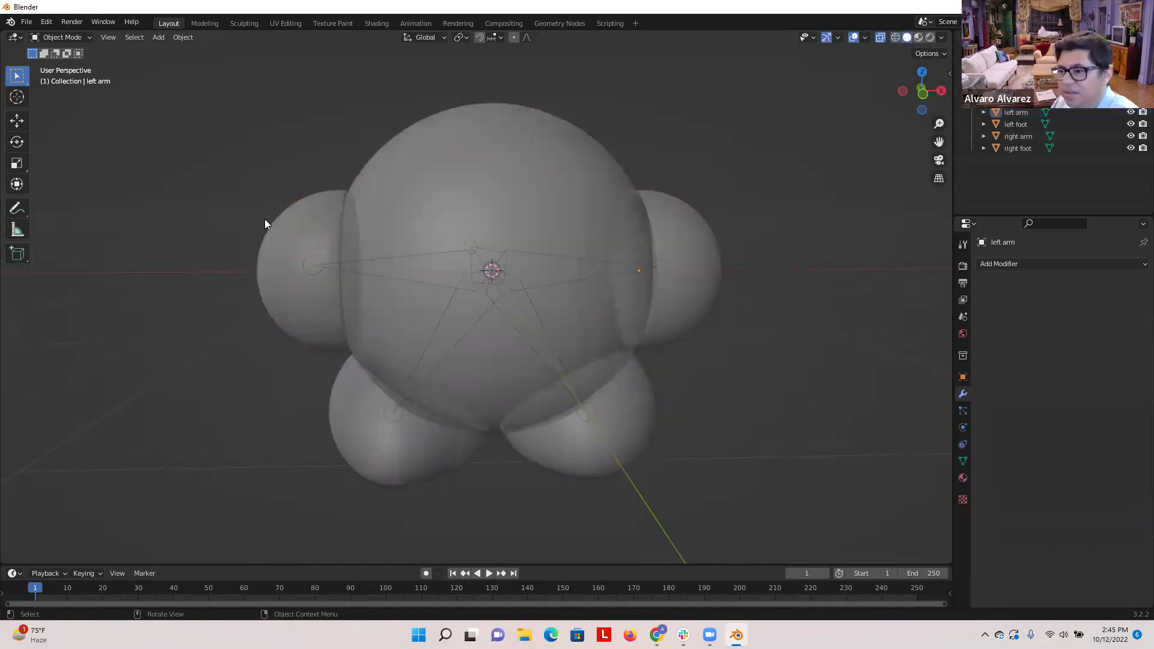
left_click(297, 253)
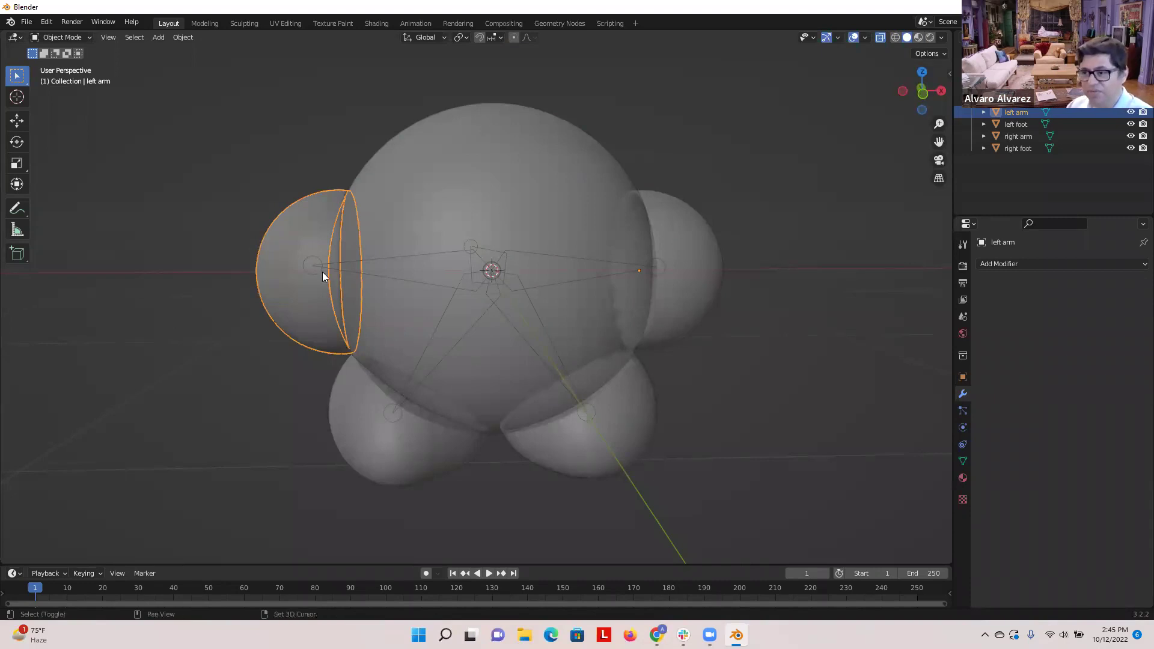
left_click(379, 257, "shift")
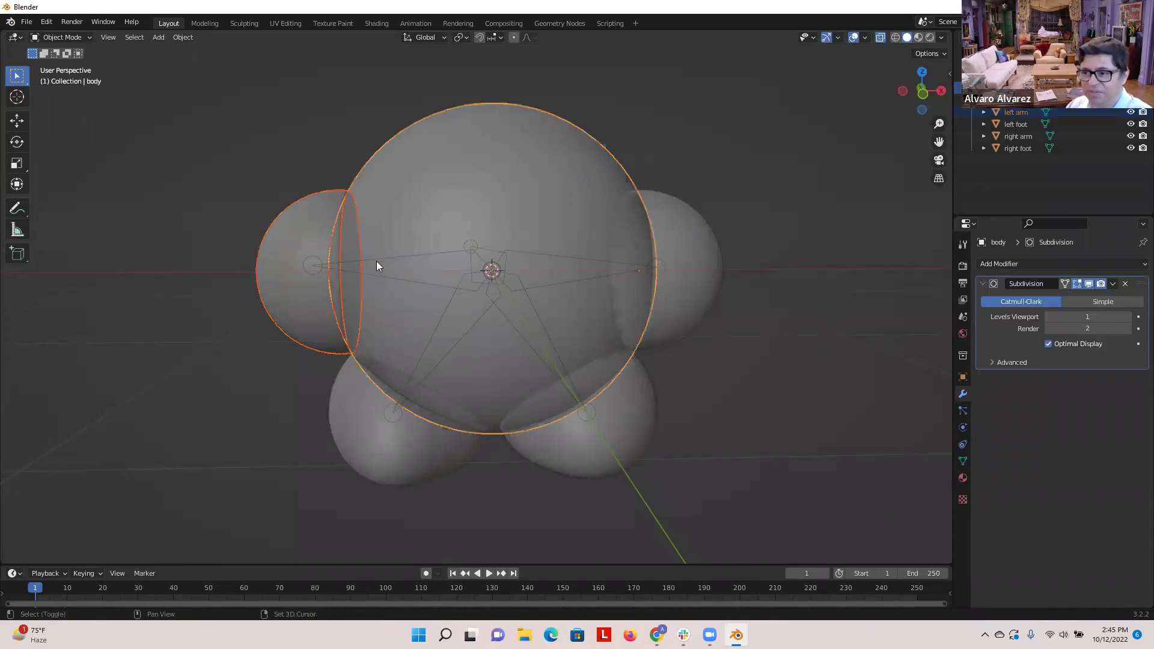
left_click(376, 262, "shift")
left_click(376, 261, "shift")
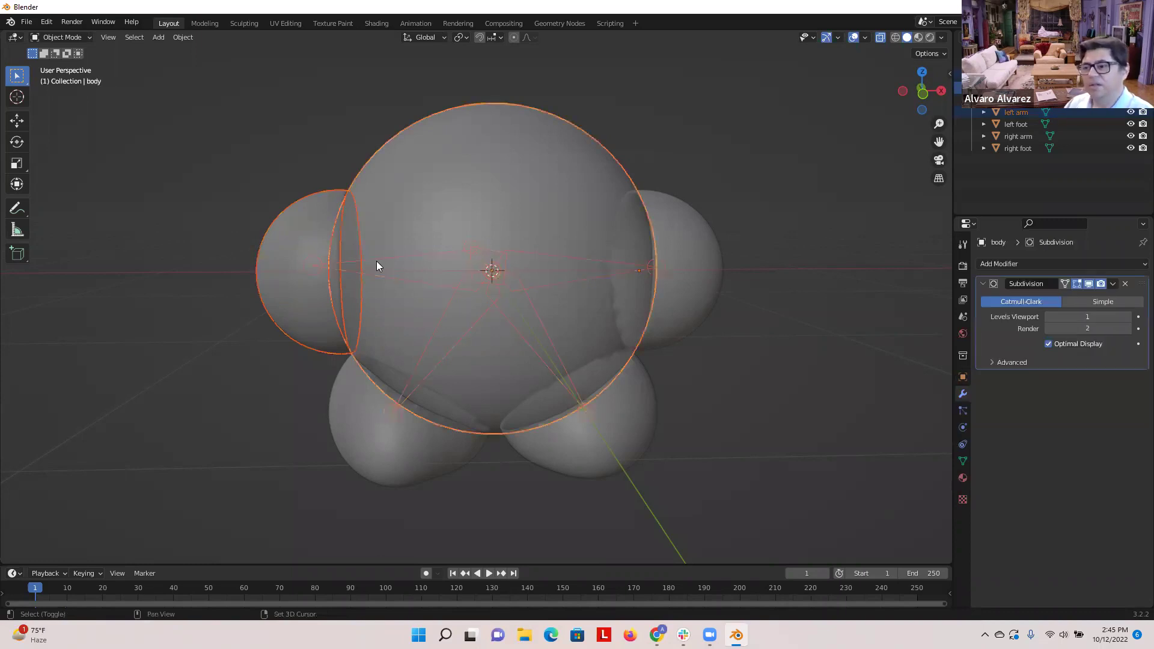
left_click(377, 234)
left_click(293, 150)
- Select the left arm together with the armature as the active object and enter Pose Mode
left_click(286, 246)
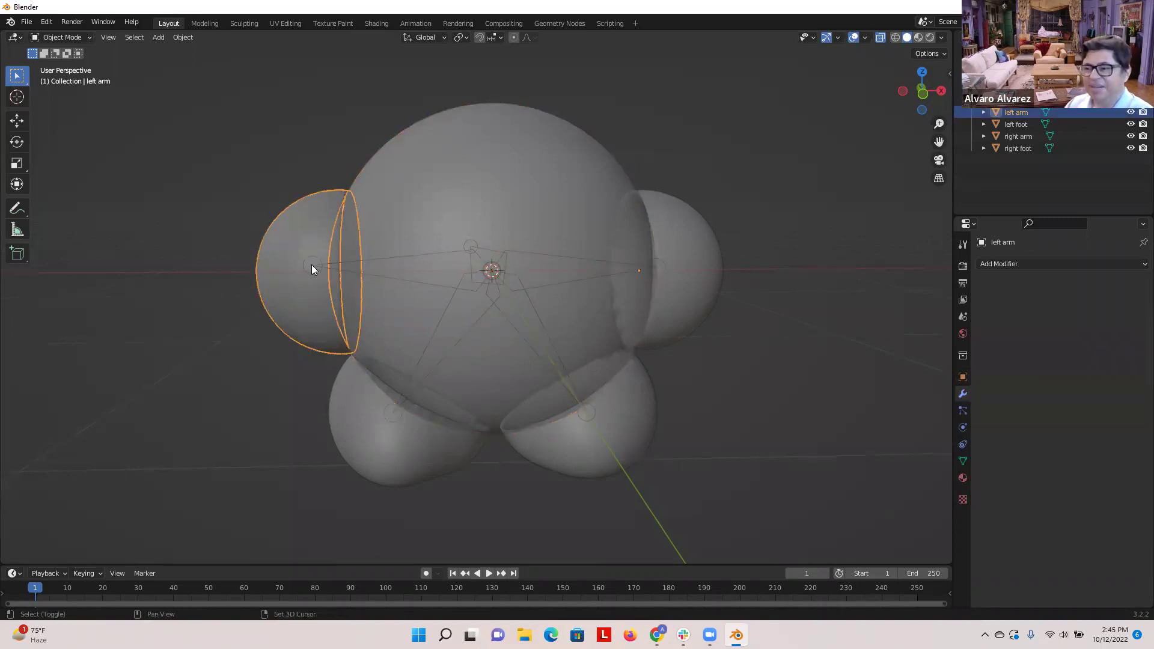
left_click(310, 259, "shift")
left_click(308, 256, "shift")
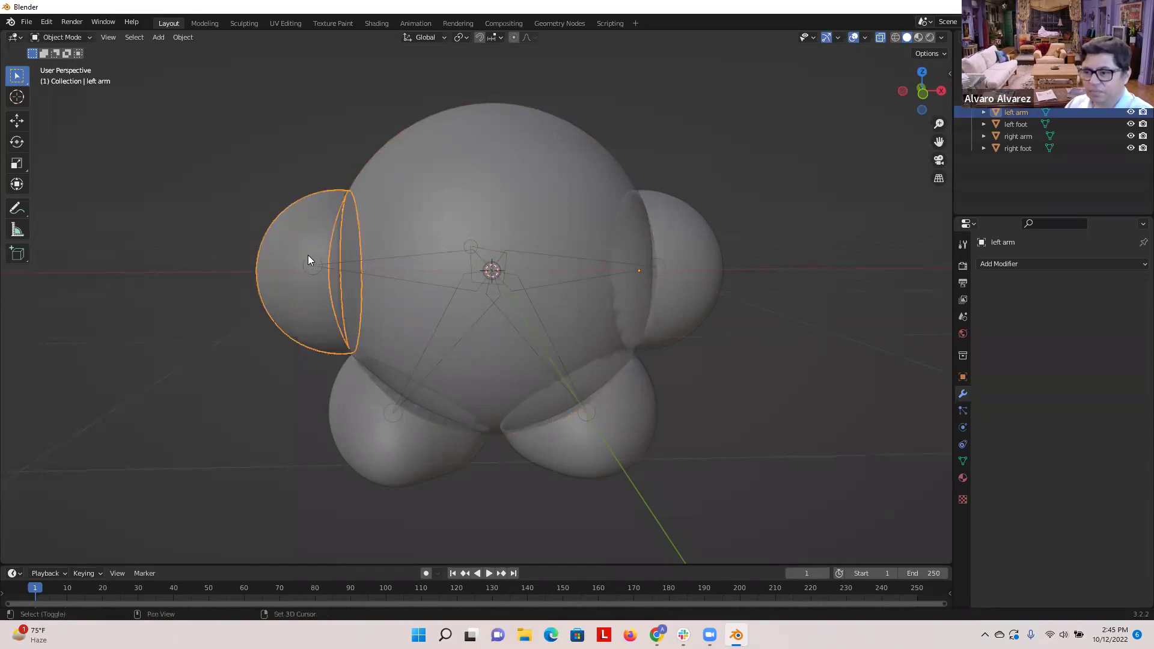
left_click(309, 259, "shift")
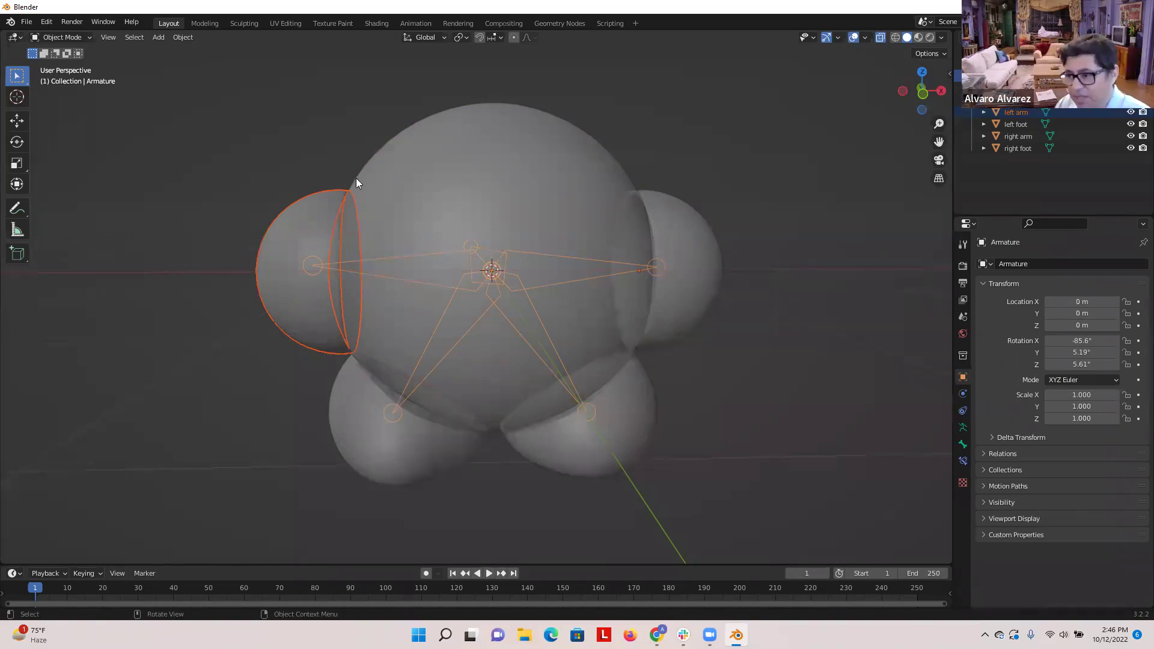
left_click(87, 37)
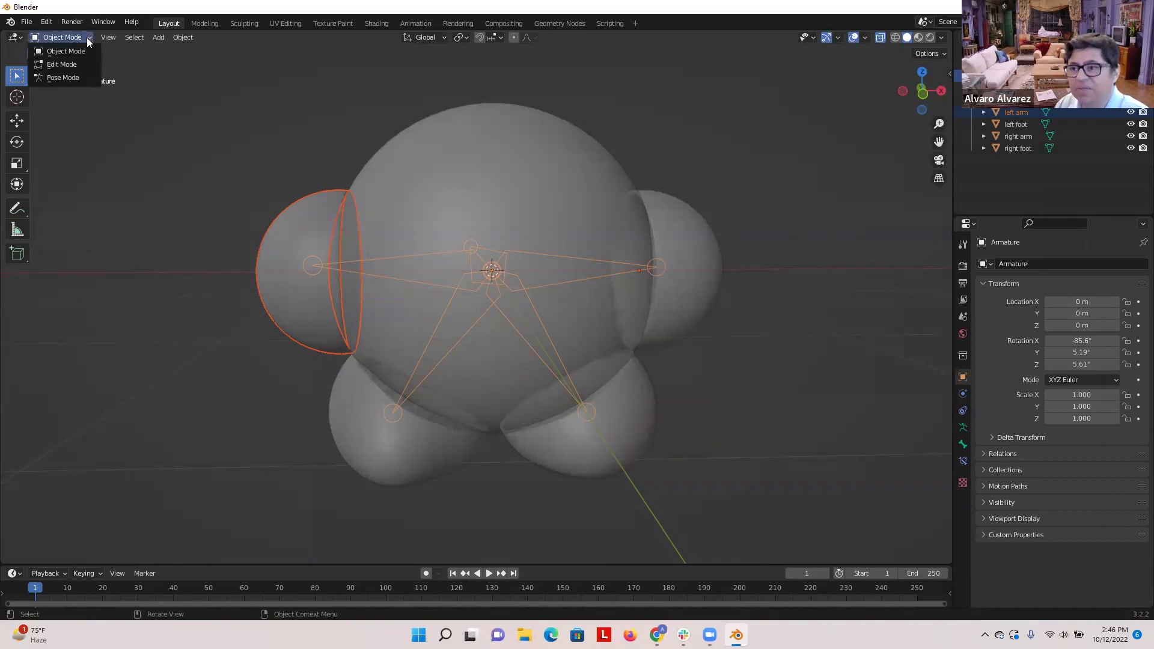
left_click(64, 79)
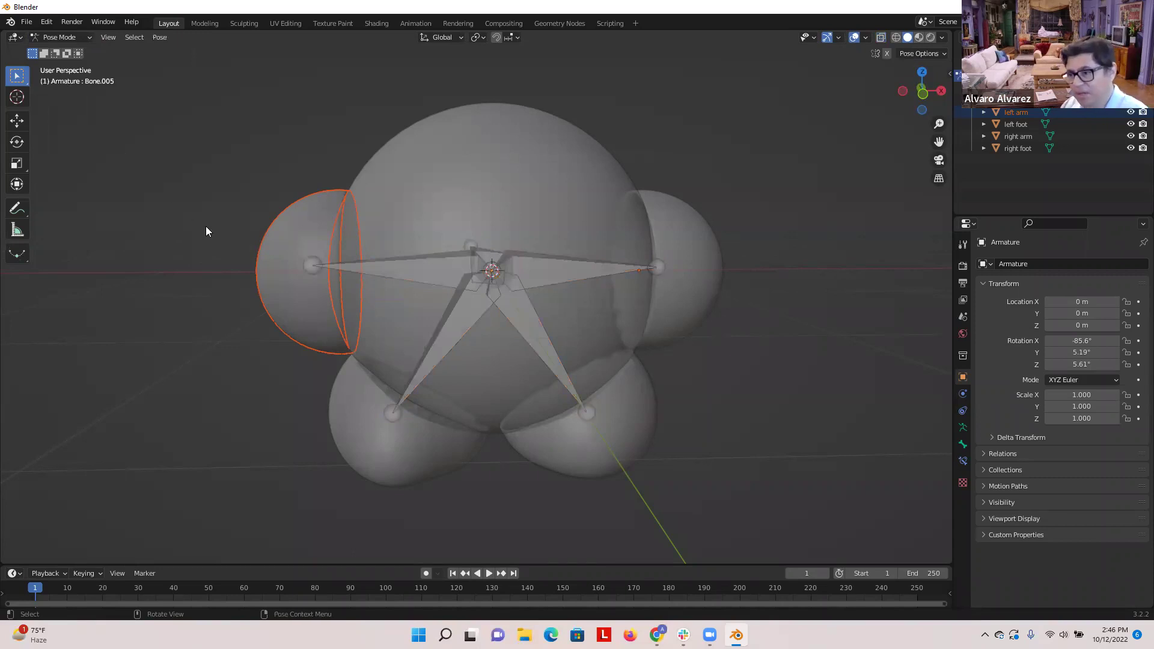
- Parent the left arm mesh to the bone running into it, using the Bone parenting option
key("ctrl+p")
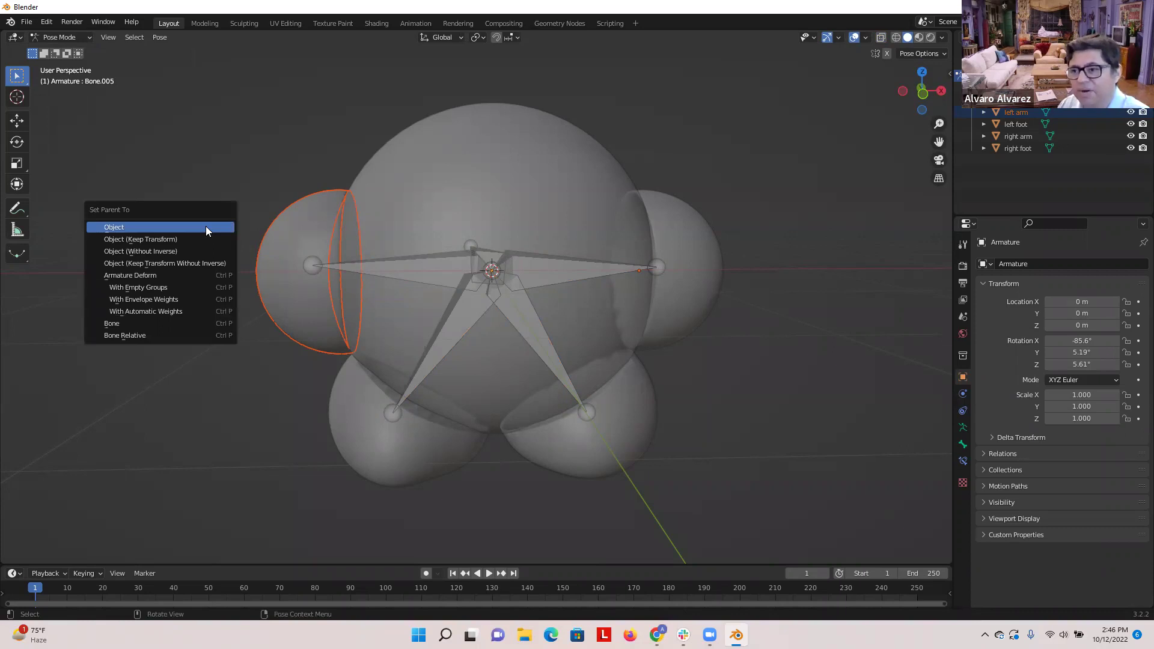
left_click(144, 324)
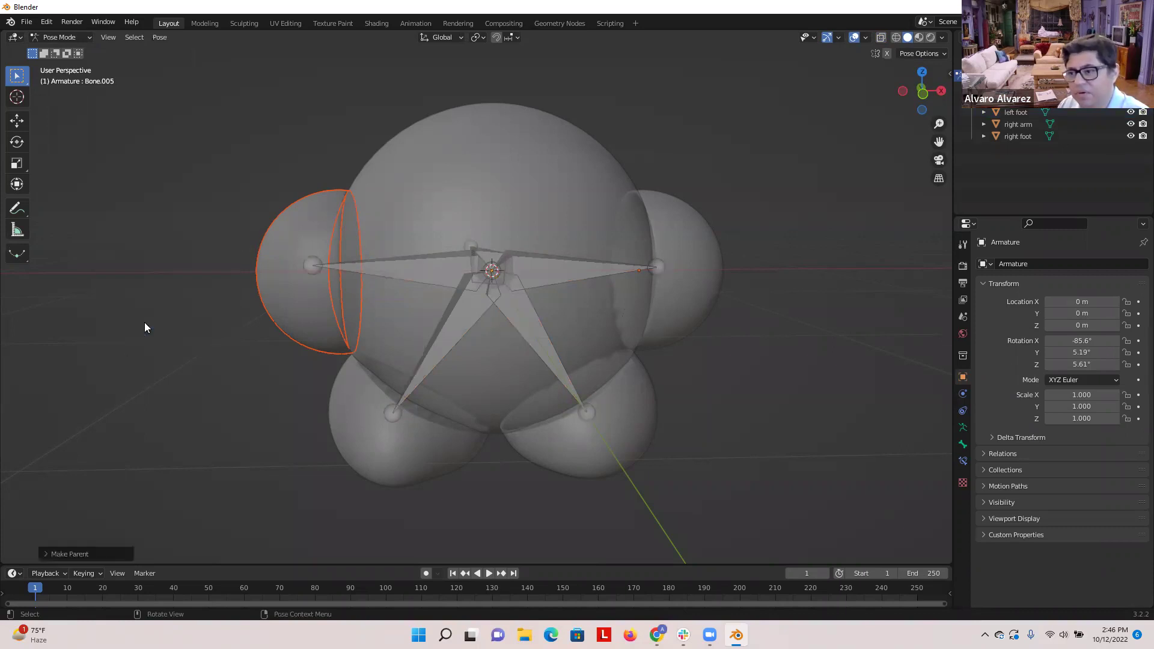
left_click(371, 265)
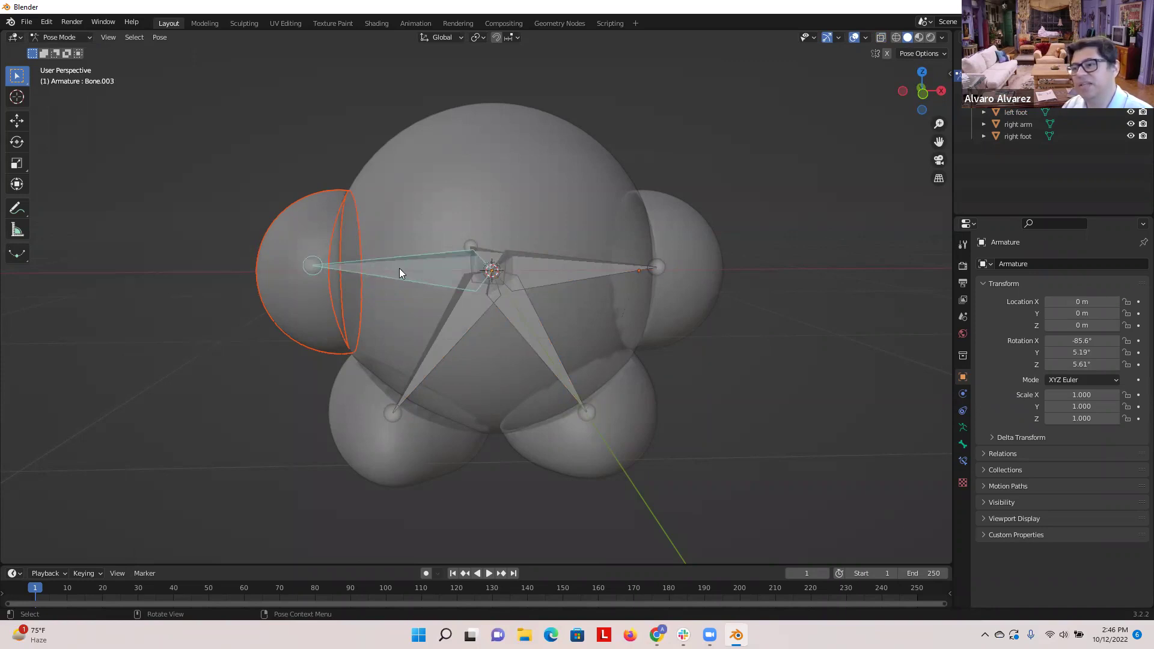
key("ctrl+p")
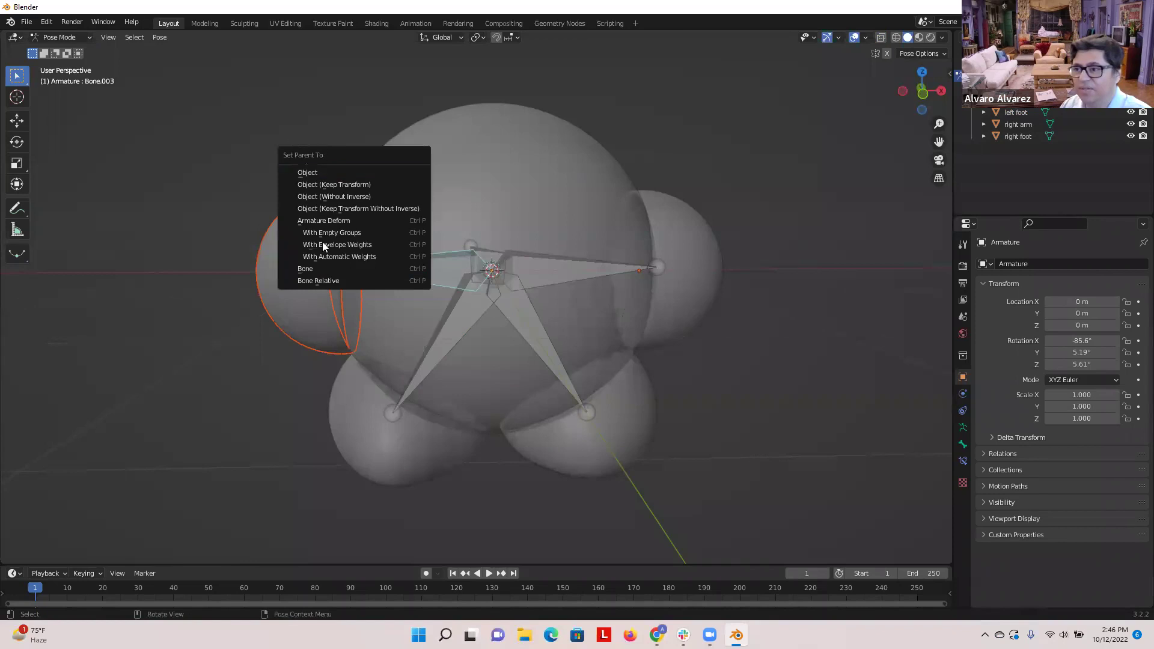
left_click(315, 271)
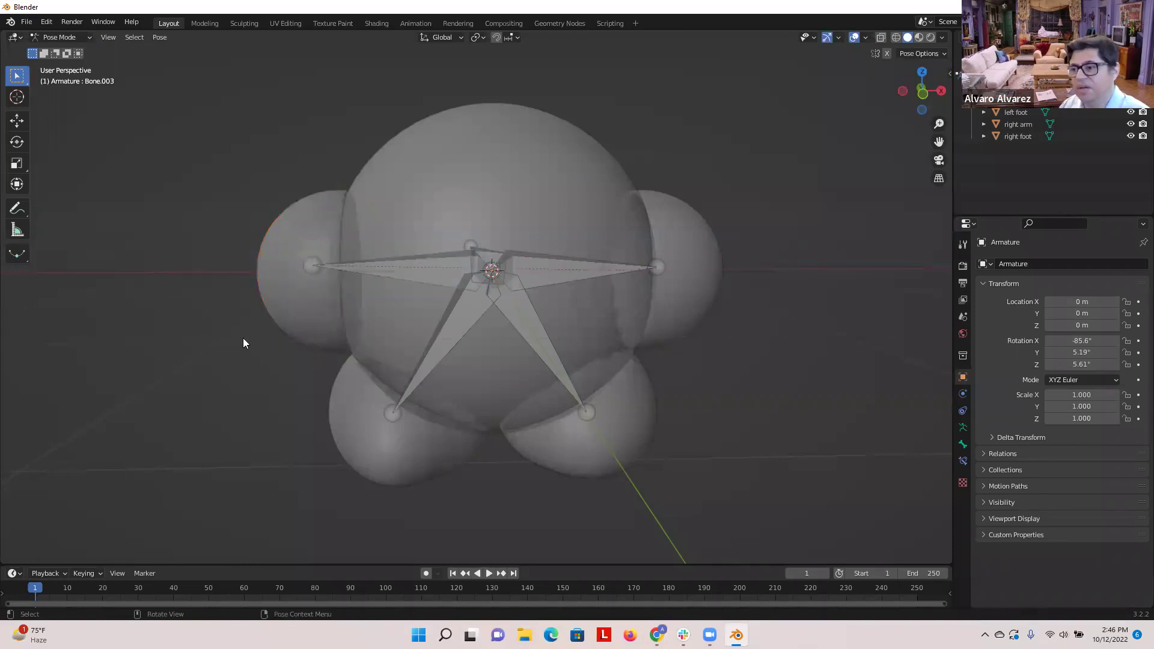
- Move the left arm's bone in Pose Mode to test the parenting, leaving it slightly farther out from the body
left_click(308, 267)
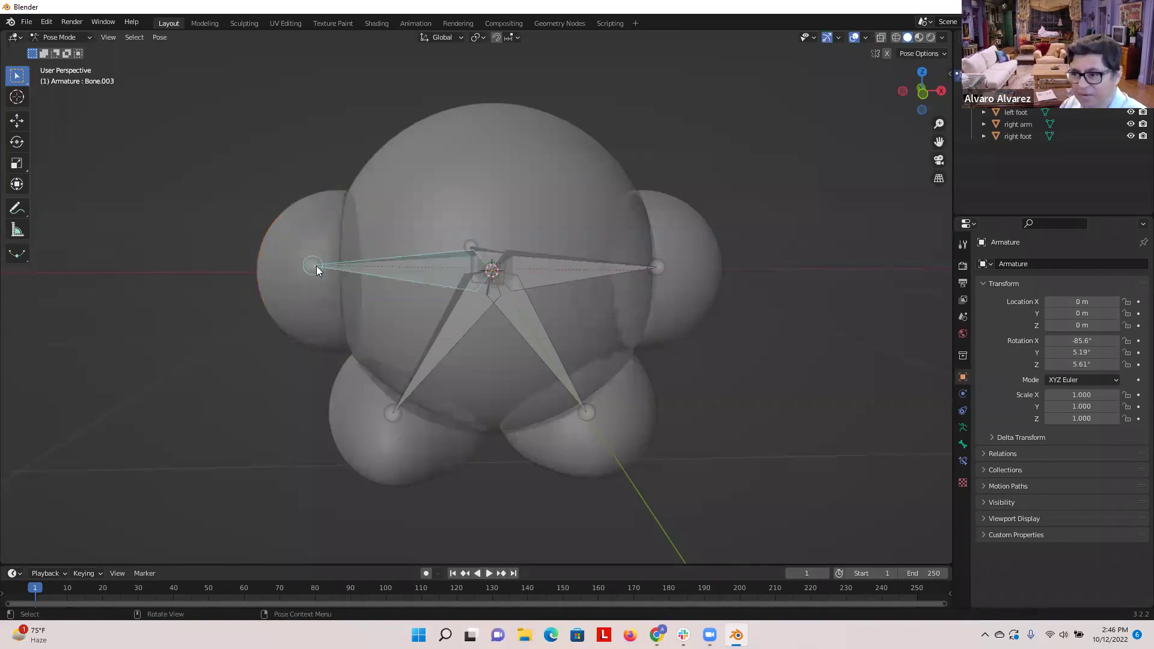
key("g")
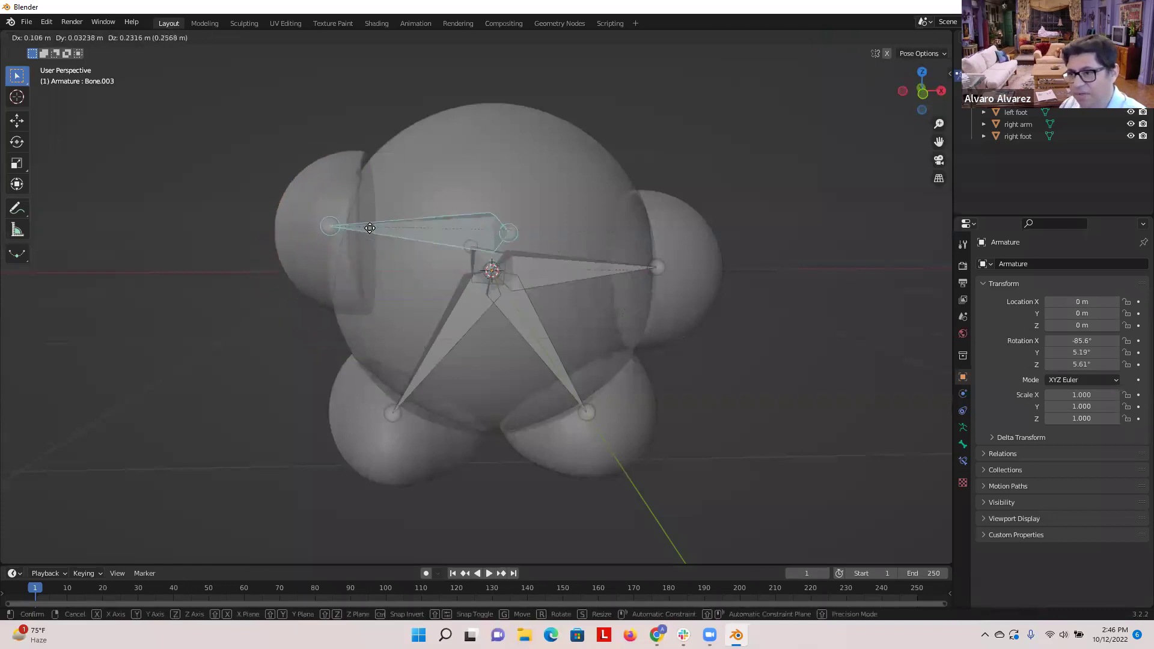
left_click(346, 268)
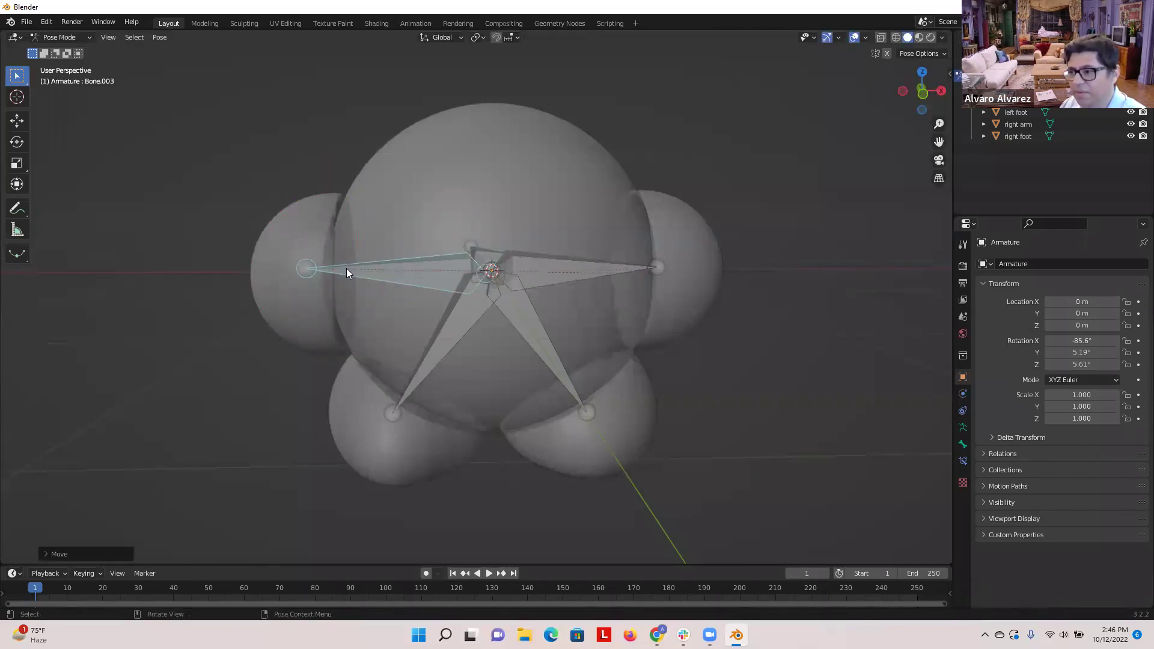
middle_click_drag(684, 341, 695, 405)
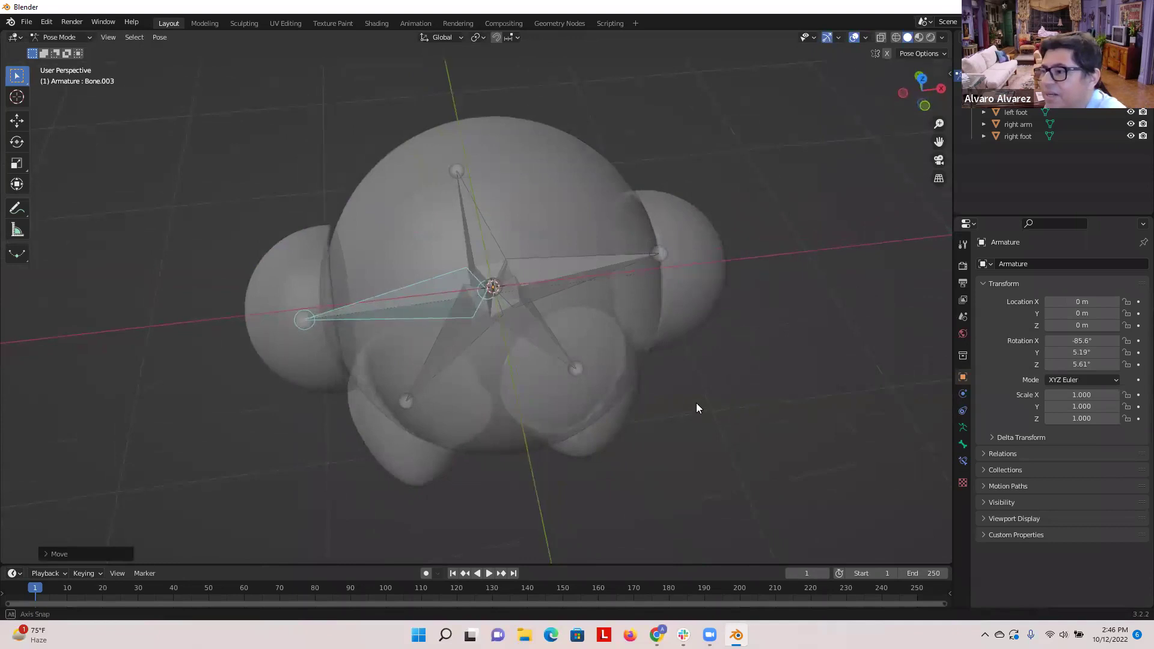
- Clear the bone selection and return the armature to Object Mode
middle_click_drag(358, 263, 349, 52)
middle_click_drag(607, 303, 527, 245)
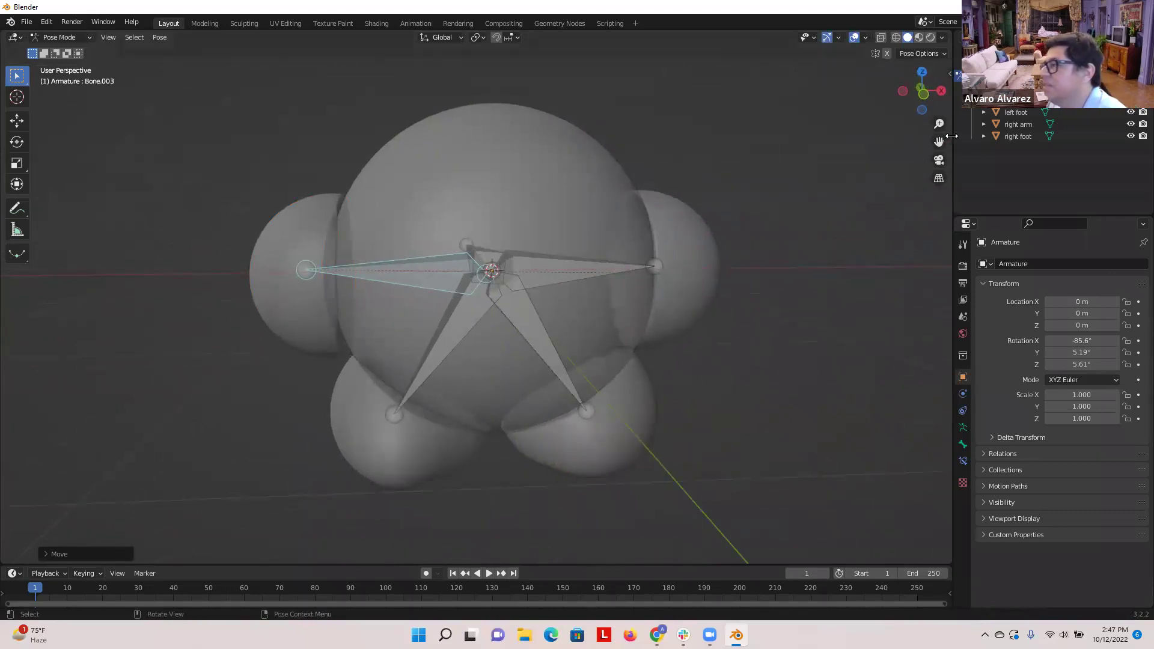
left_click(591, 293)
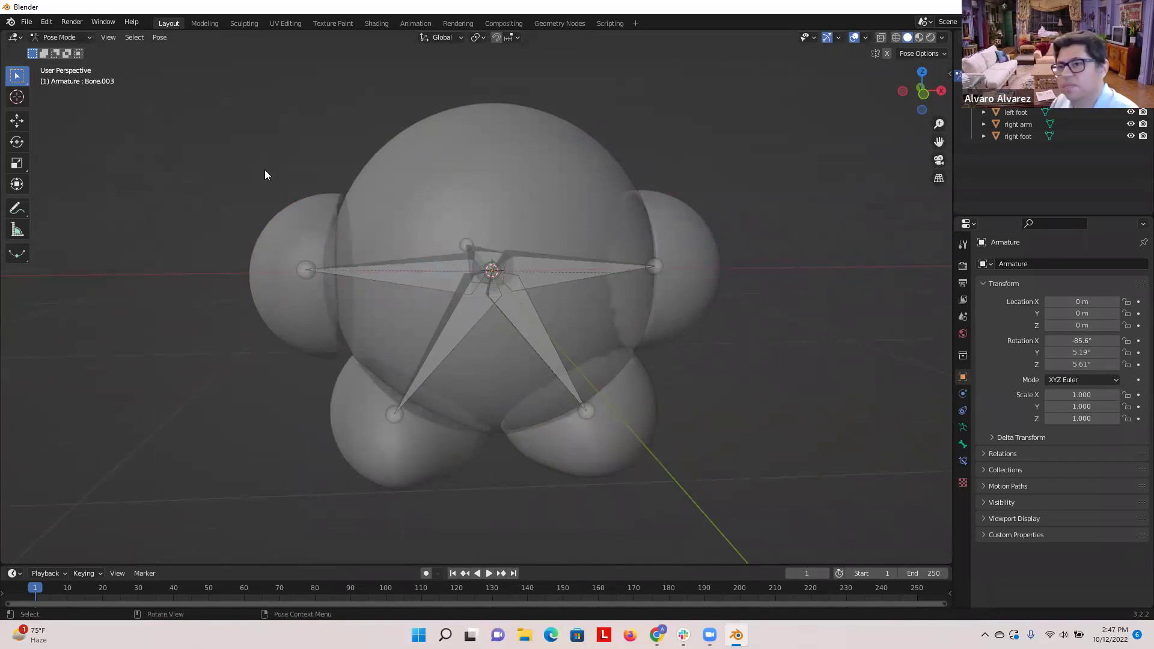
key("Tab")
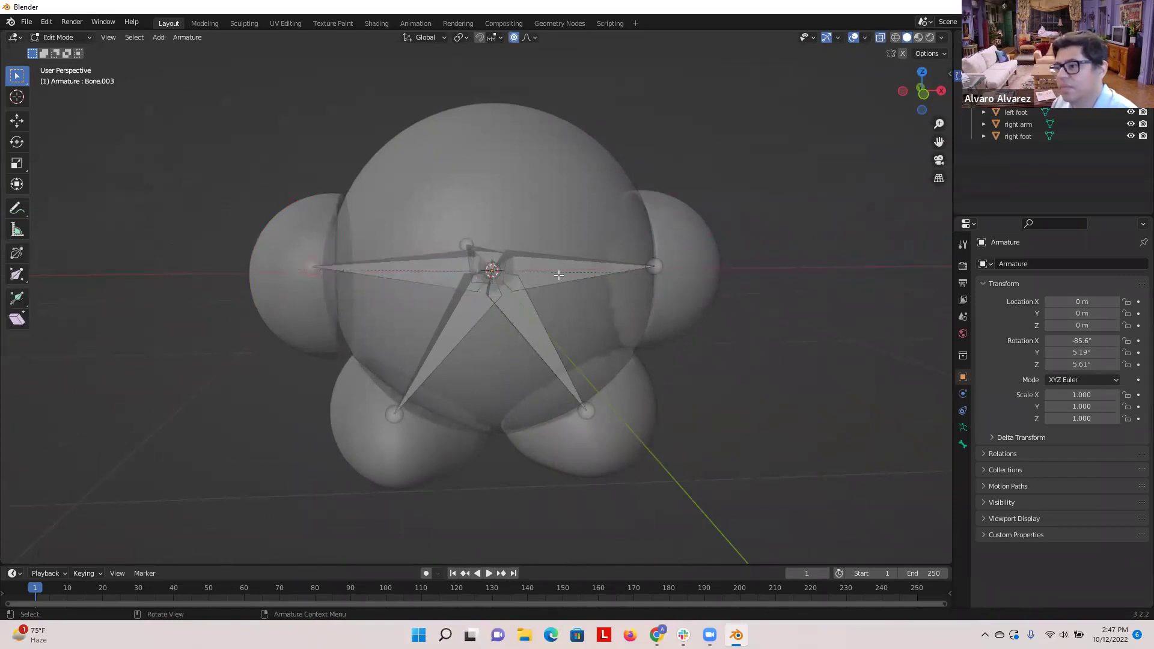
middle_click_drag(715, 291, 698, 364)
middle_click_drag(734, 316, 752, 261)
middle_click_drag(321, 151, 326, 171)
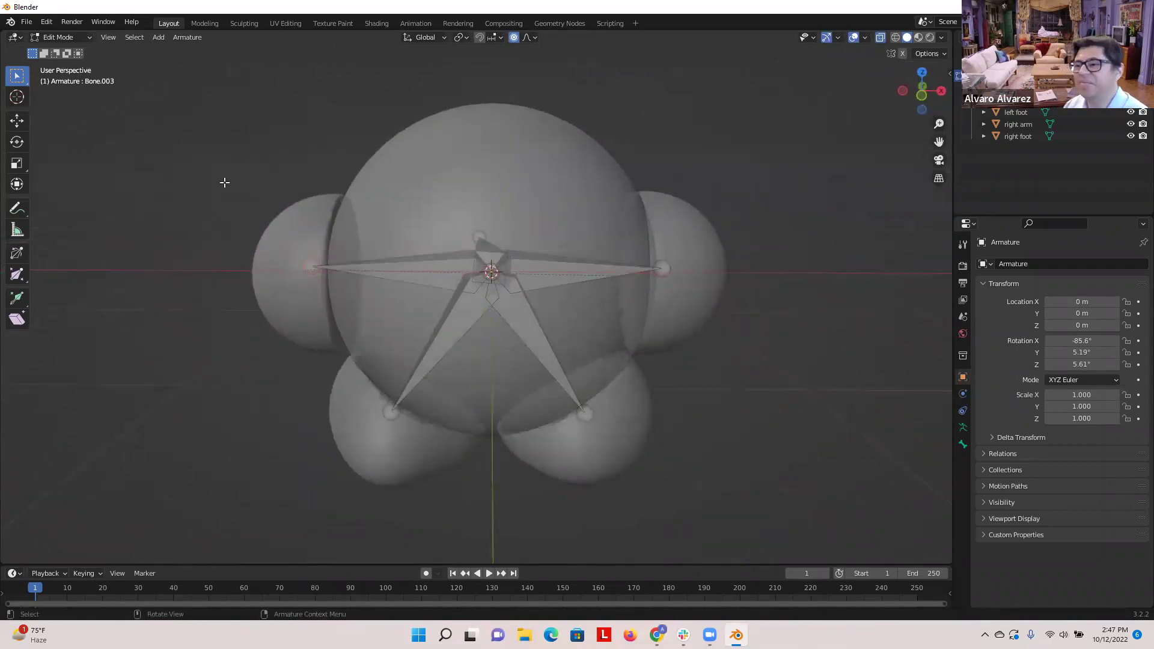
left_click(87, 38)
left_click(66, 49)
left_click(694, 291)
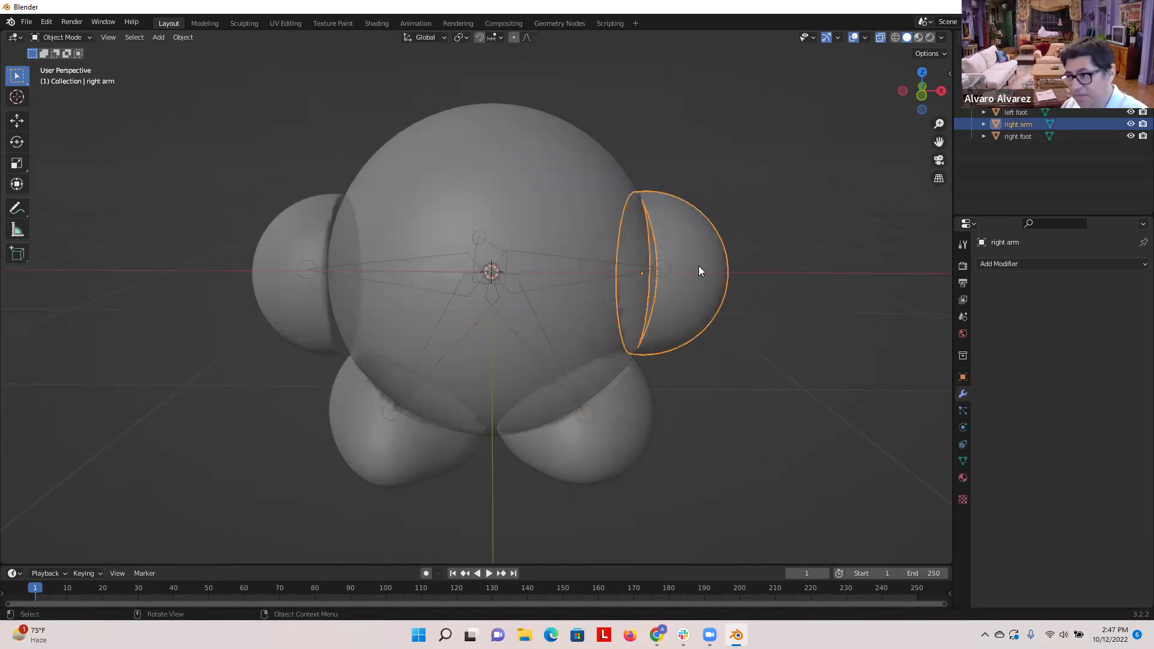
left_click(515, 252, "shift")
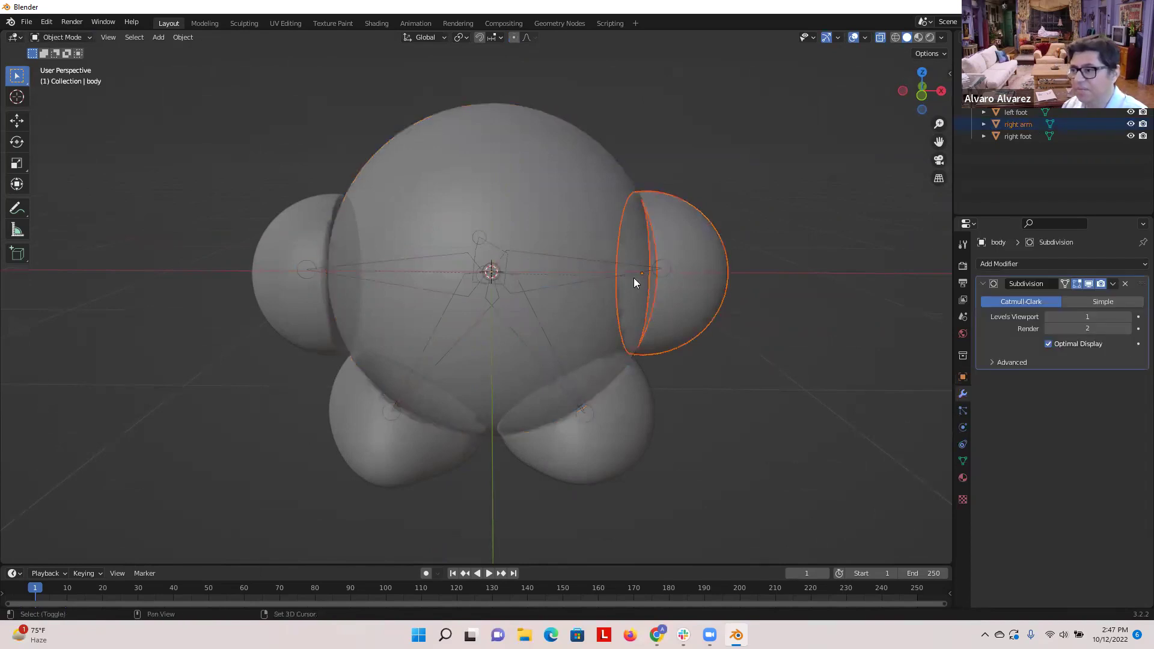
left_click(653, 279, "shift")
left_click(655, 279, "shift")
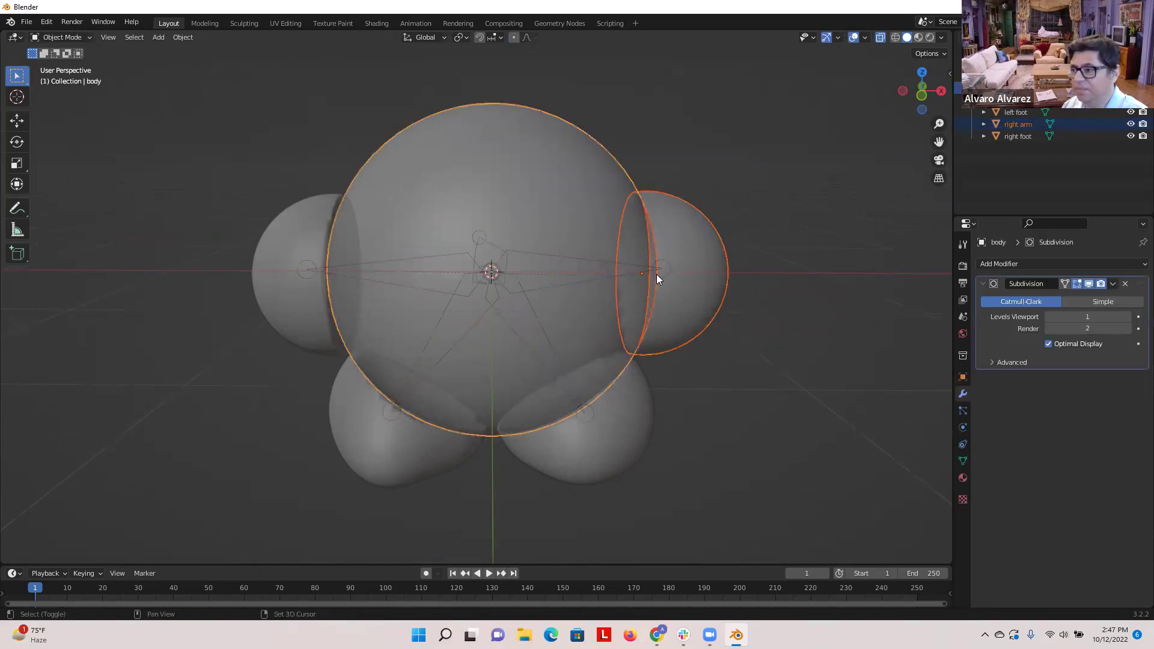
left_click(656, 279, "shift")
left_click(613, 173, "shift")
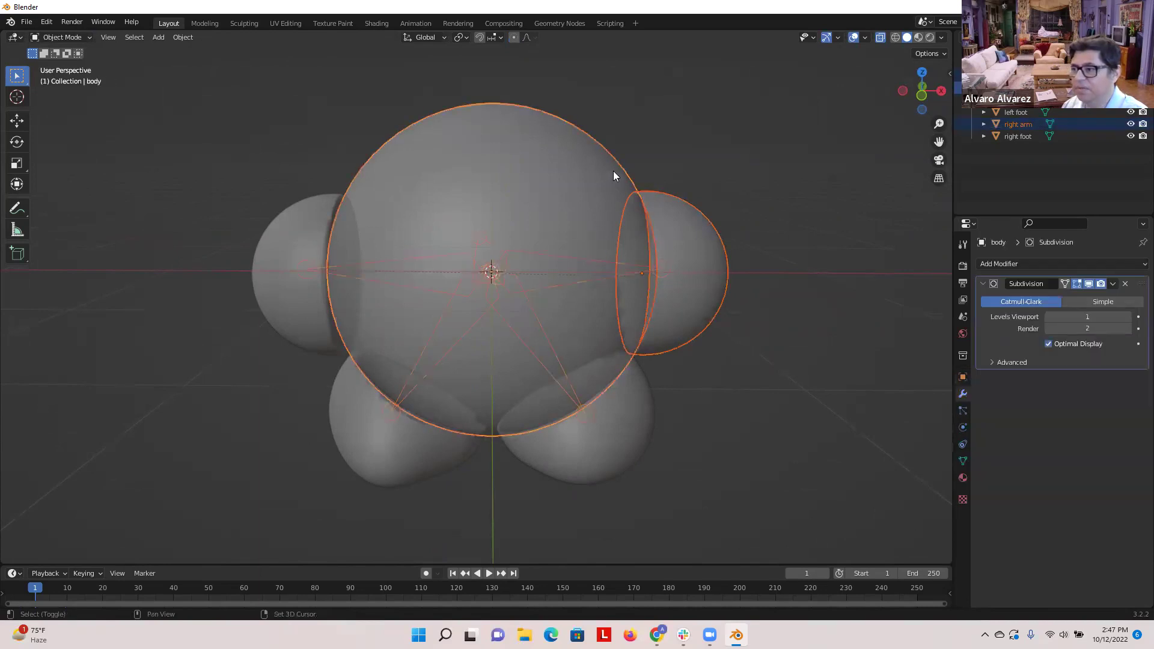
left_click(660, 155)
- Select the right arm together with the armature as the active object and enter Pose Mode
left_click(673, 236)
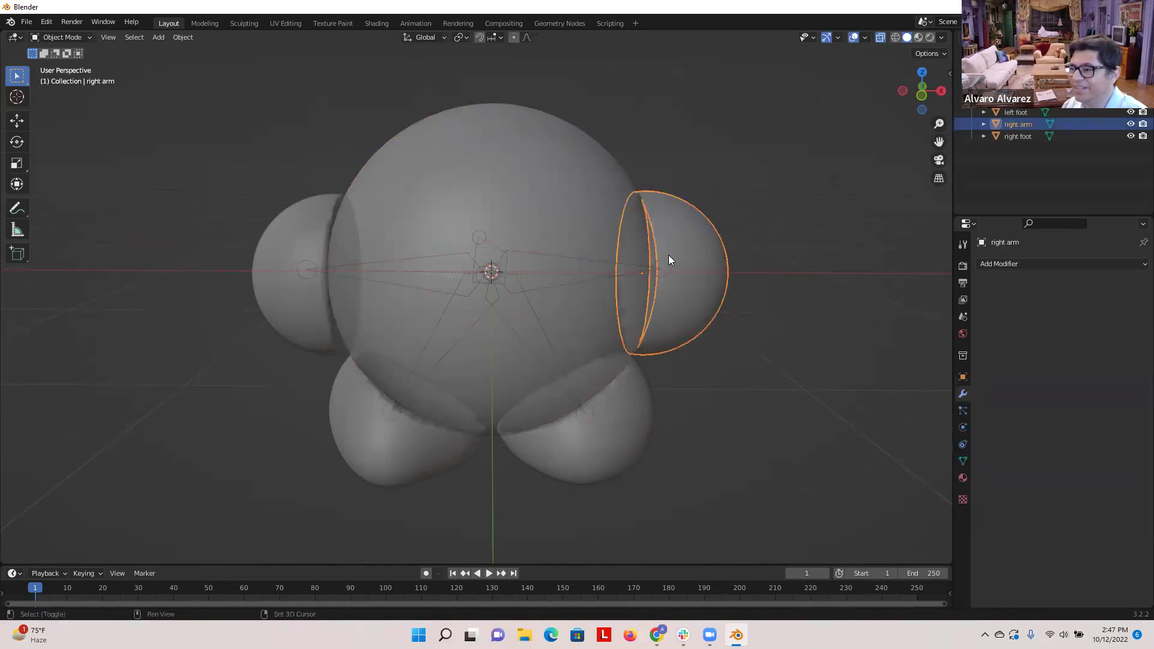
left_click(670, 267, "shift")
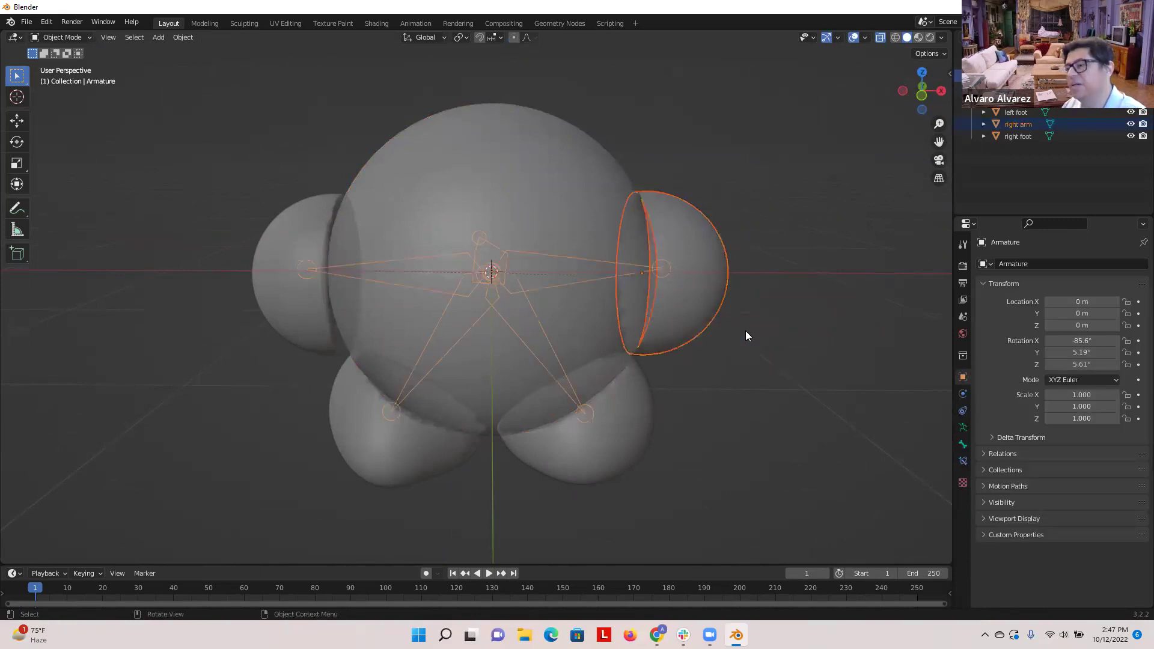
left_click(84, 37)
left_click(74, 76)
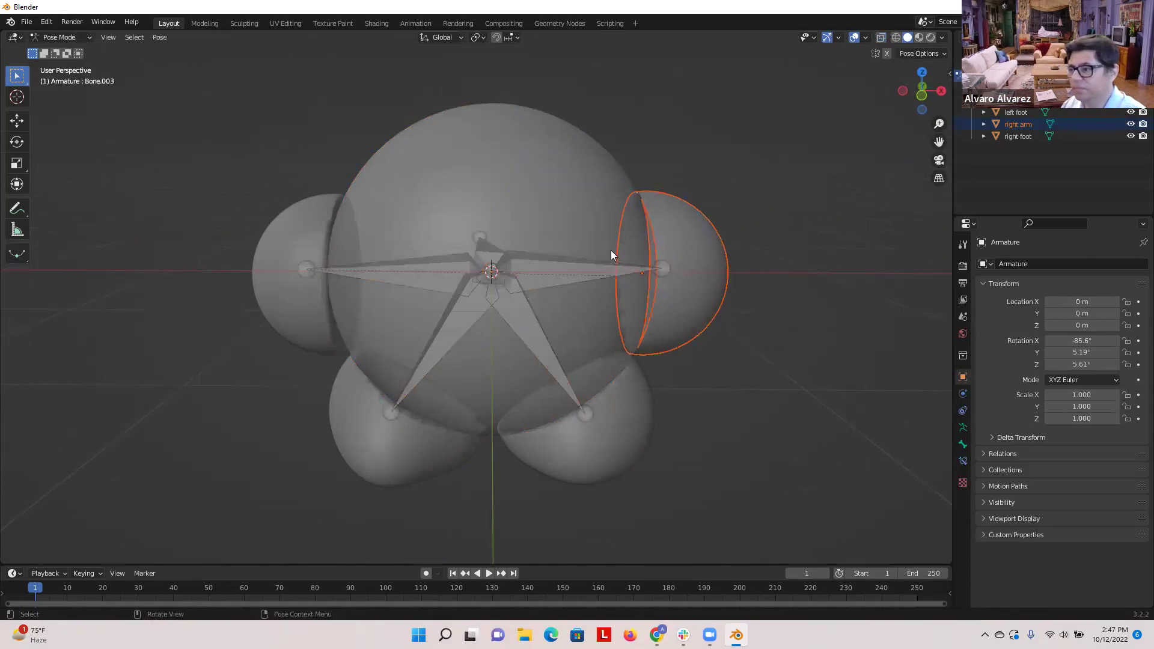
- Parent the right arm mesh to the bone running into it, using the Bone parenting option
left_click(580, 264)
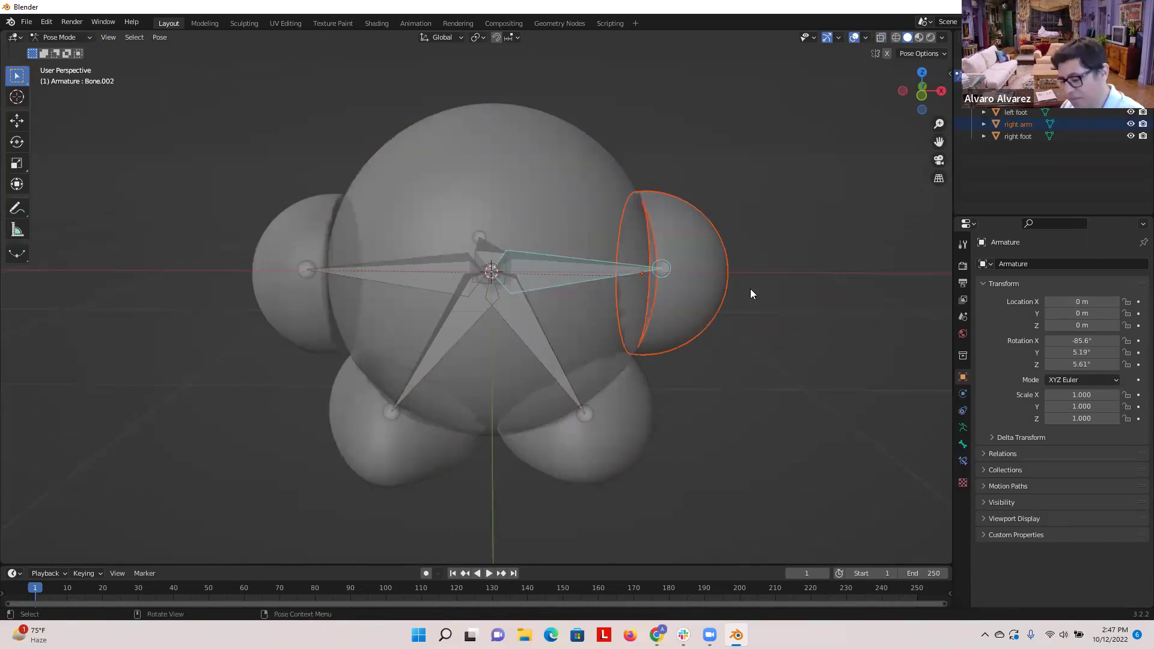
key("ctrl+p")
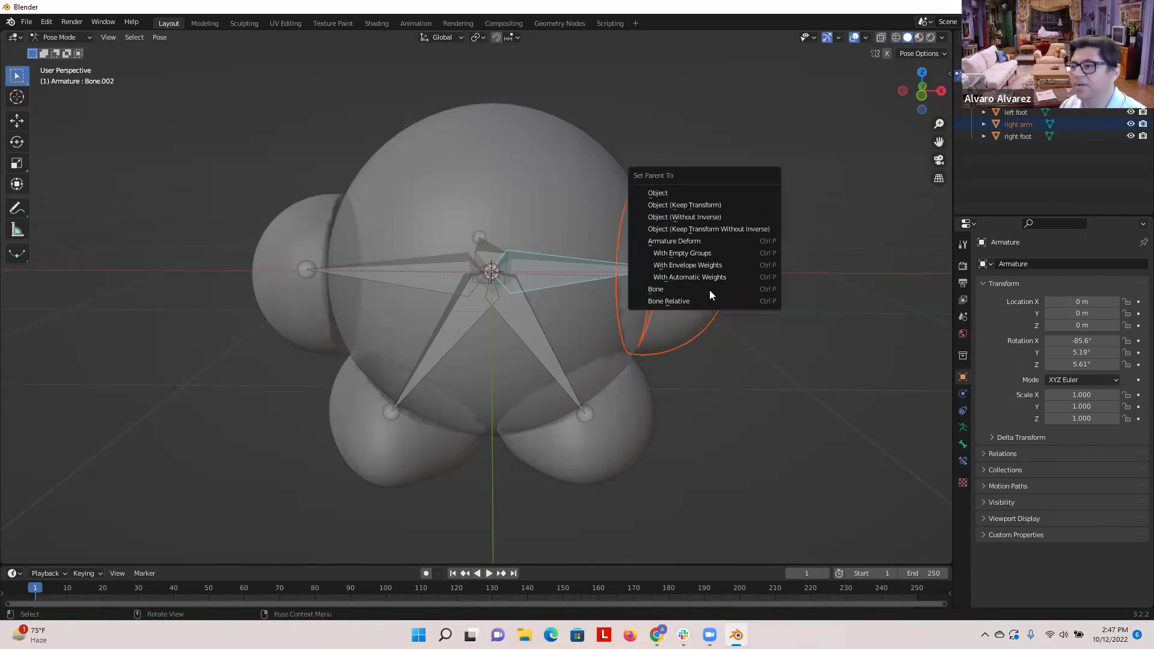
left_click(668, 289)
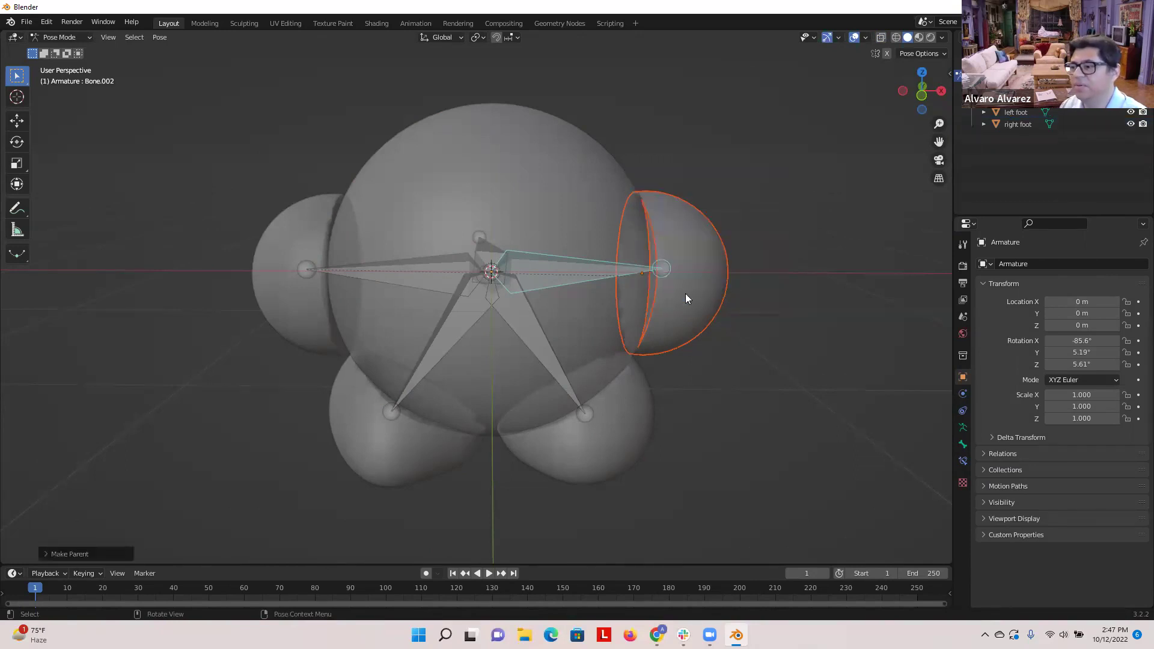
left_click(785, 315)
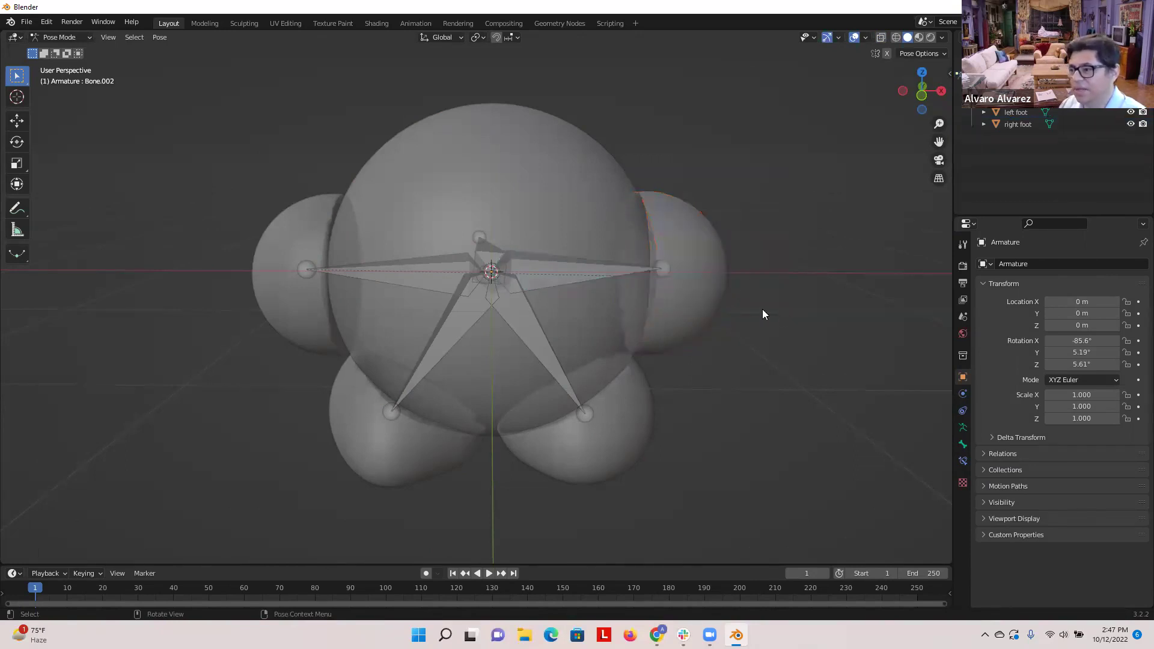
- Move the right arm's bone about 0.04 m outward in Pose Mode to test the parenting
left_click(663, 269)
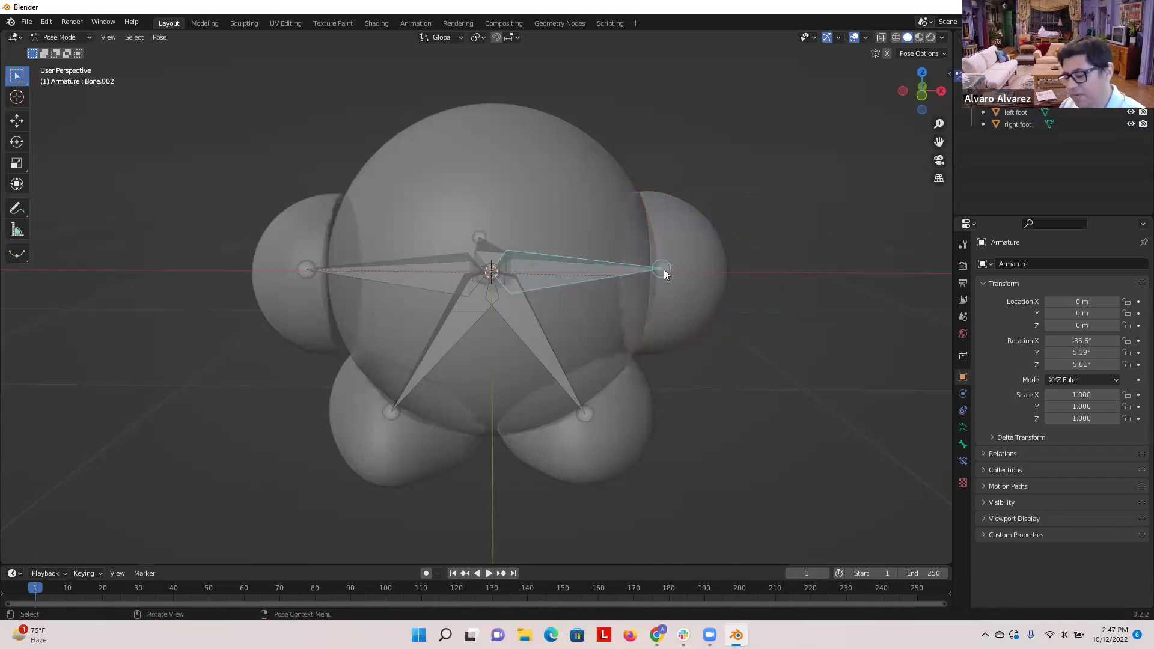
key("g")
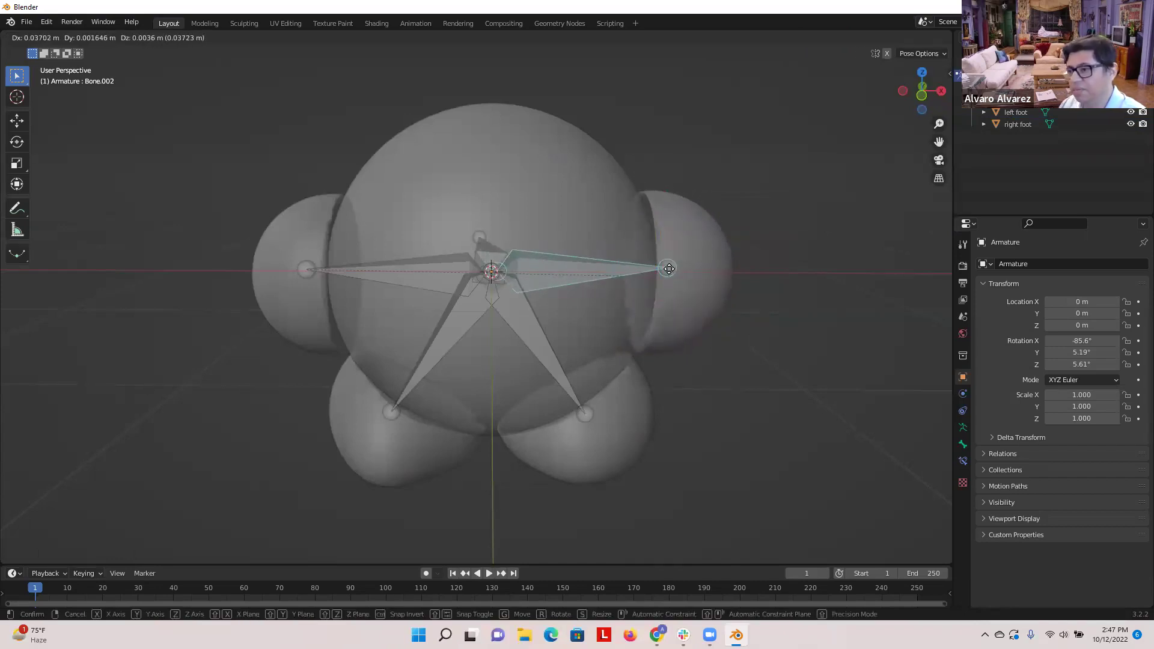
left_click(667, 269)
mouse_move(724, 161)
middle_mouse_down()
mouse_move(716, 265)
mouse_move(675, 265)
mouse_move(730, 167)
mouse_move(719, 165)
mouse_move(739, 150)
mouse_move(719, 201)
mouse_move(588, 246)
mouse_move(447, 115)
mouse_move(730, 184)
mouse_move(729, 163)
middle_mouse_up()
middle_click_drag(497, 240, 524, 281)
middle_click_drag(455, 188, 435, 250)
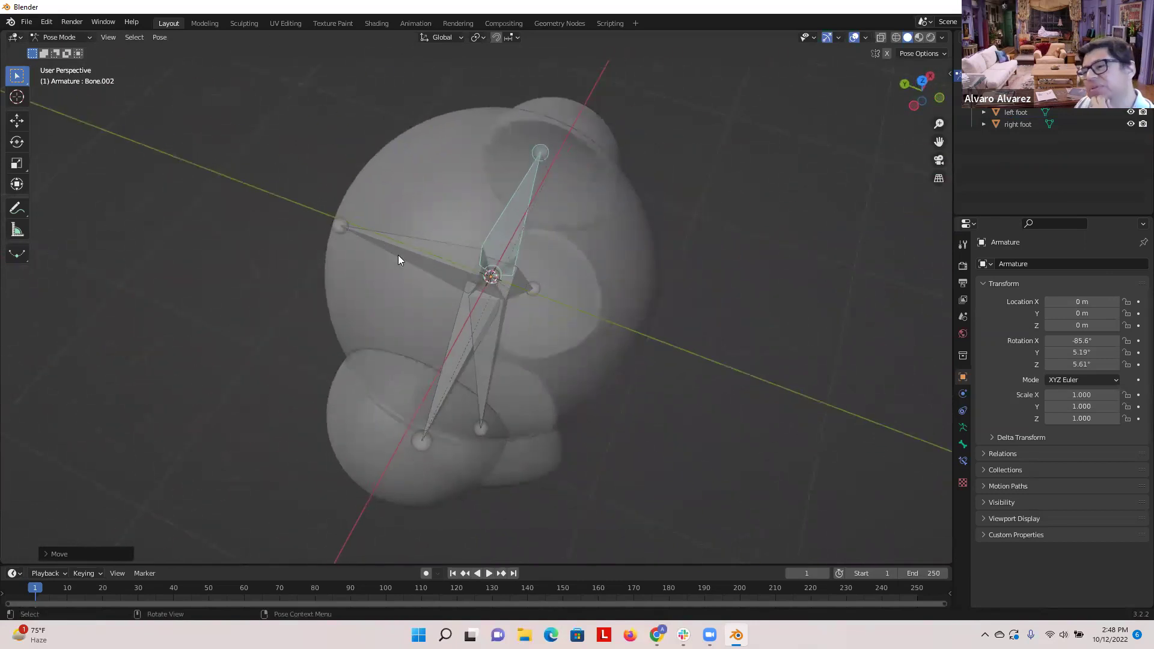
- Select the bone pointing to the back of the body, return to Object Mode and select the whole armature
left_click(343, 232)
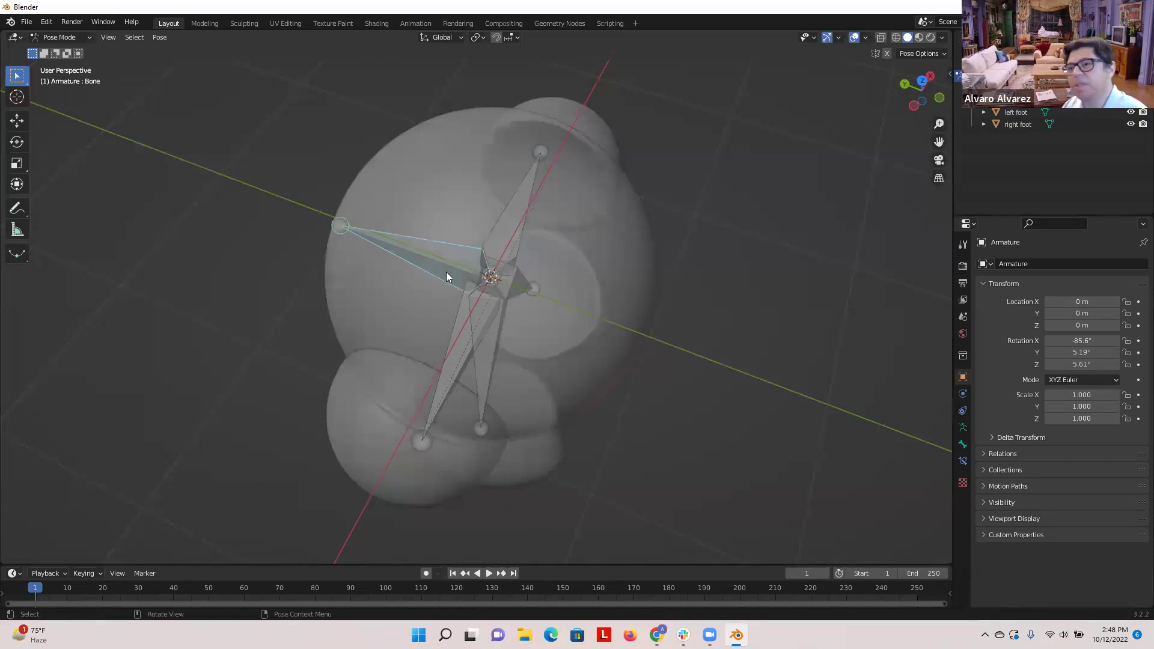
left_click(86, 39)
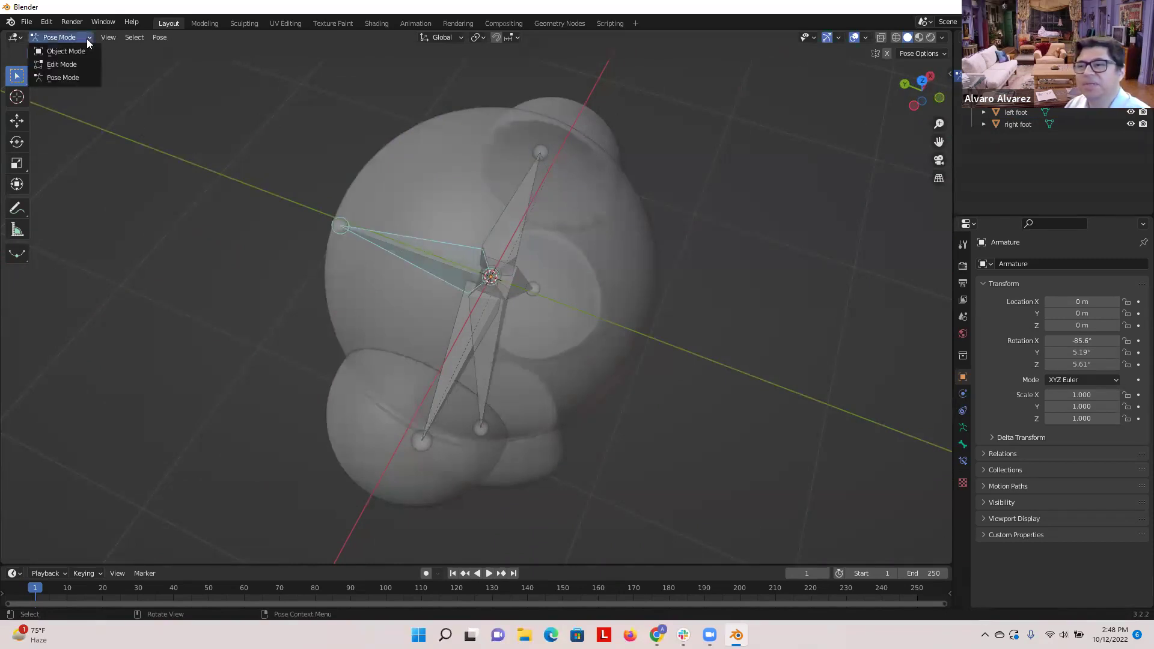
left_click(57, 51)
left_click(226, 196)
middle_click_drag(226, 196, 289, 239)
left_click(321, 252)
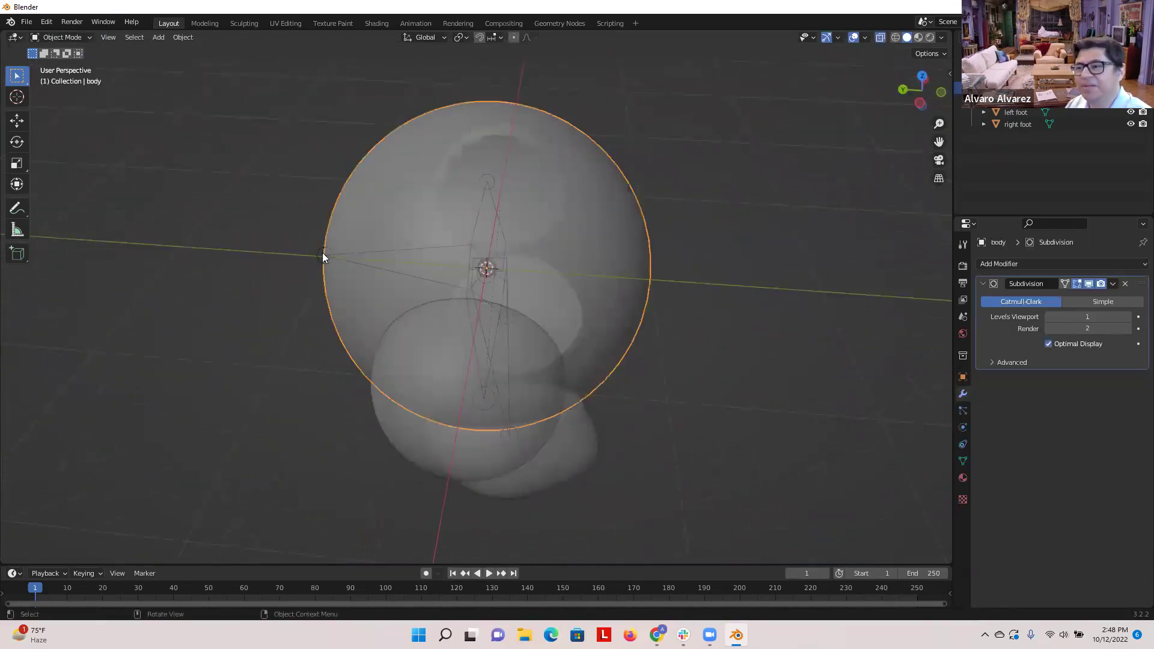
left_click(377, 253)
left_click(399, 253)
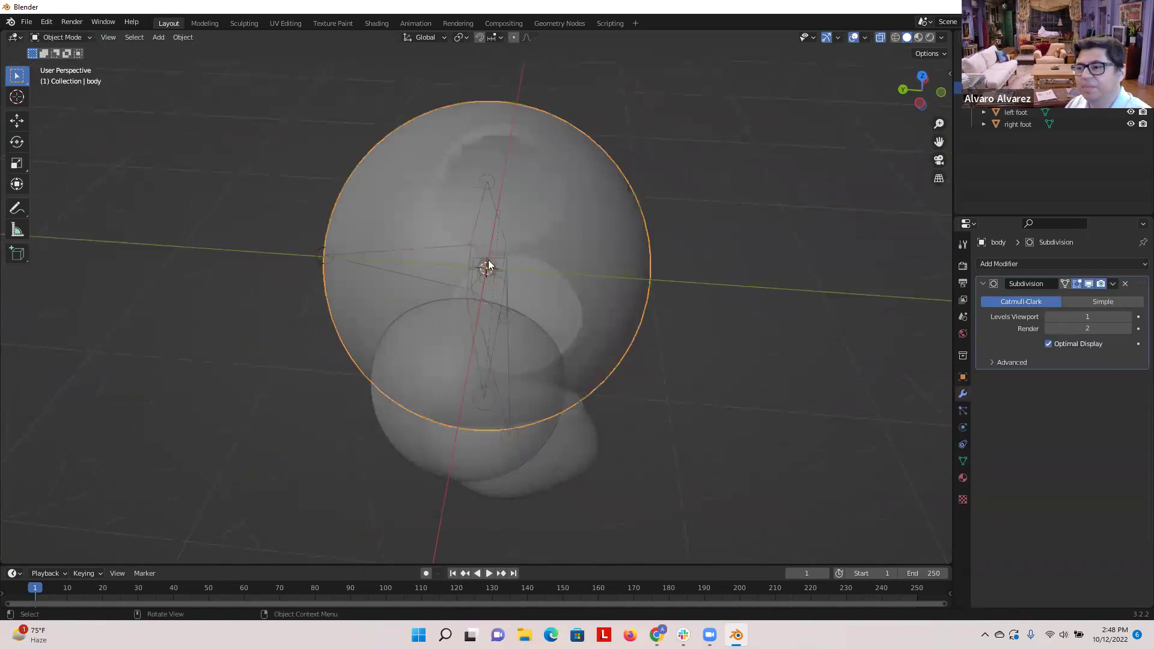
middle_click_drag(475, 286, 461, 275)
middle_click_drag(312, 137, 375, 167)
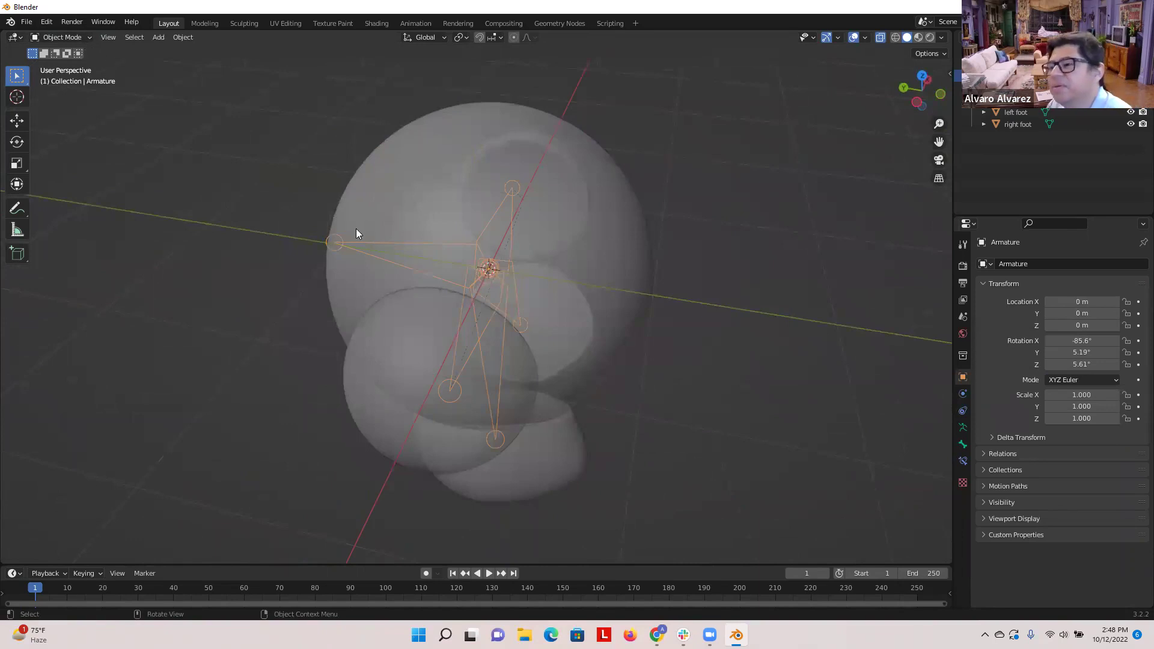
- In Edit Mode, extrude a bone about 0.86 m long sideways from the tip of the back-pointing bone
key("Tab")
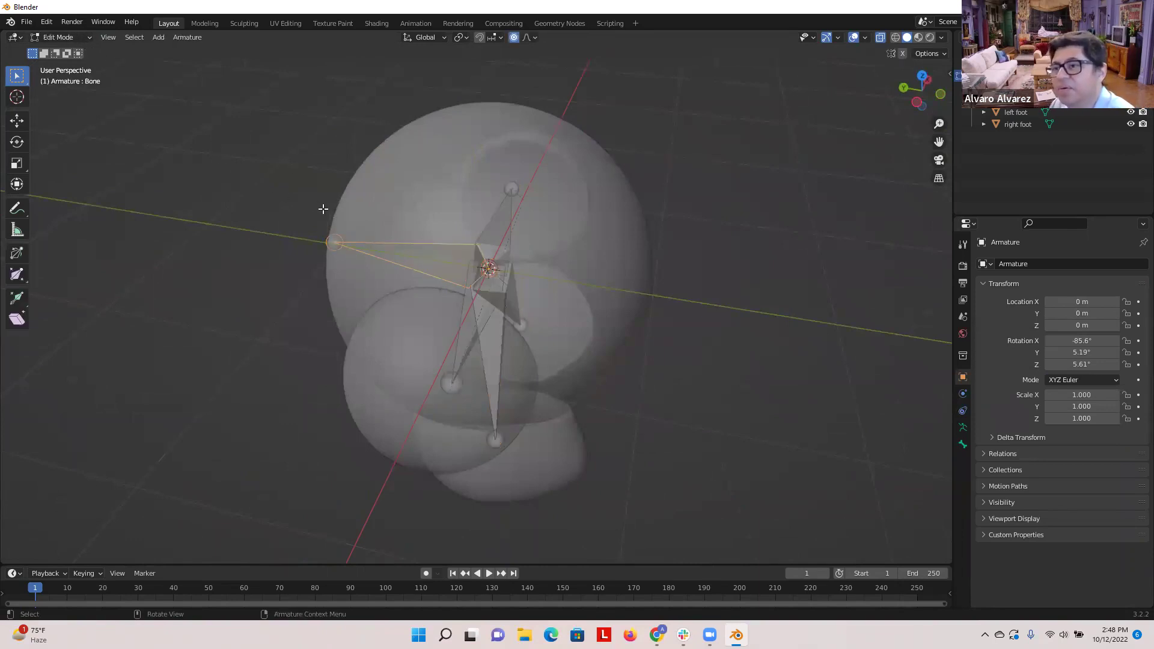
middle_click_drag(255, 224, 376, 215)
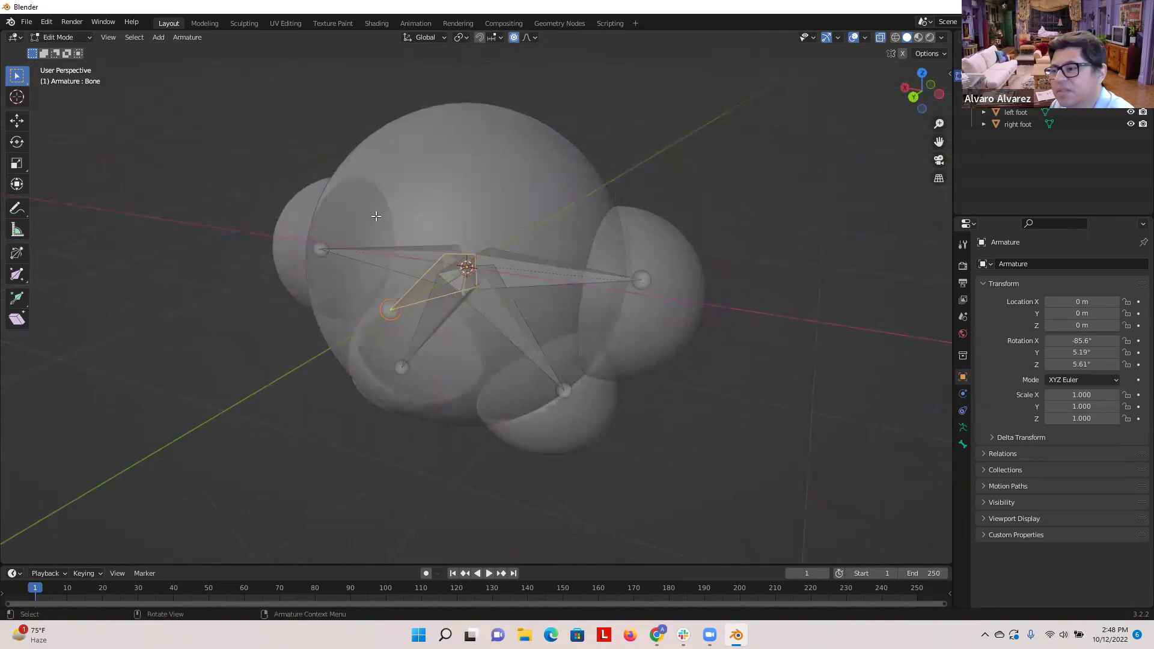
left_click(394, 312)
key("e")
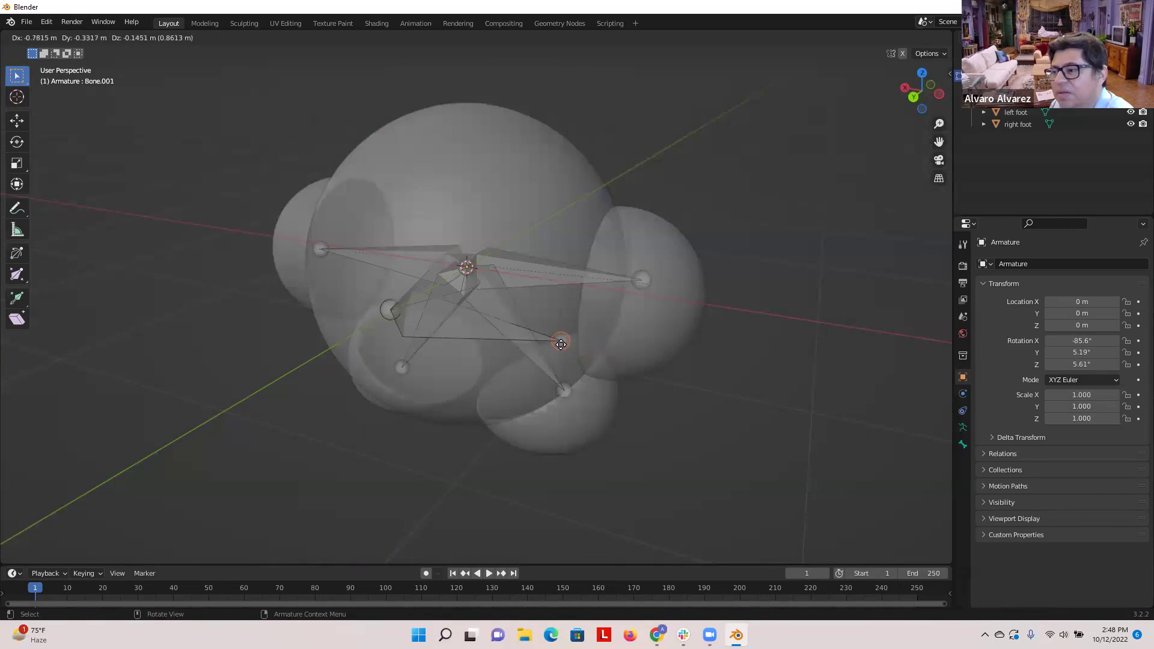
left_click(560, 343)
- Delete the whole armature from the scene
middle_click_drag(404, 432, 469, 425)
middle_click_drag(413, 276, 438, 271)
right_click(958, 78)
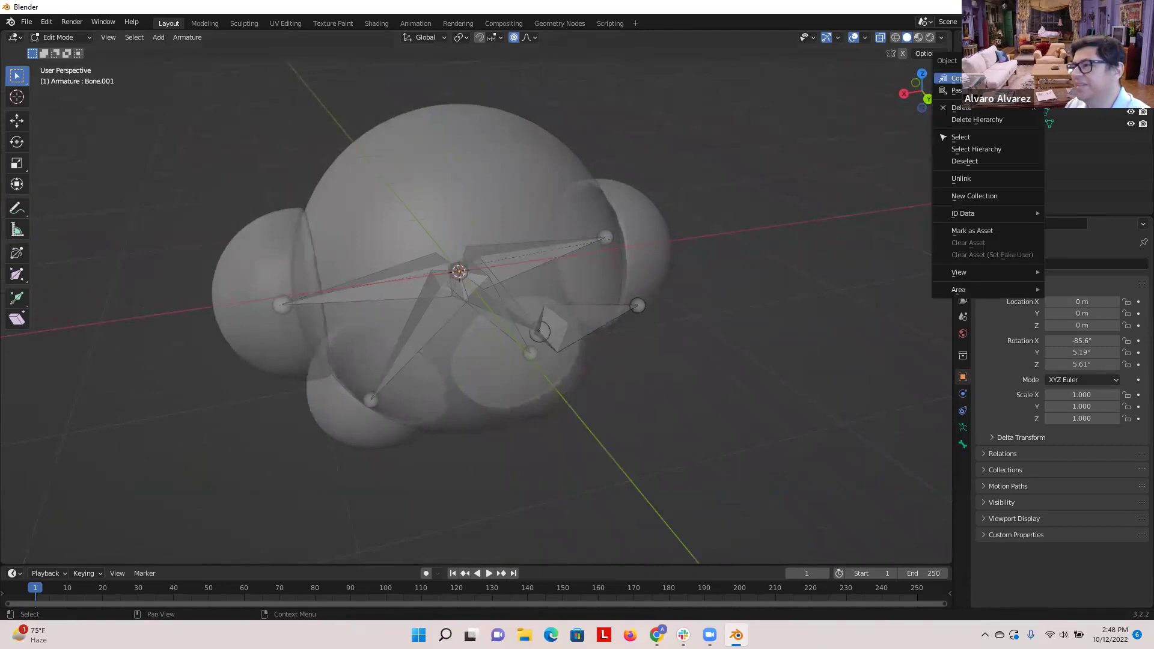
left_click(962, 108)
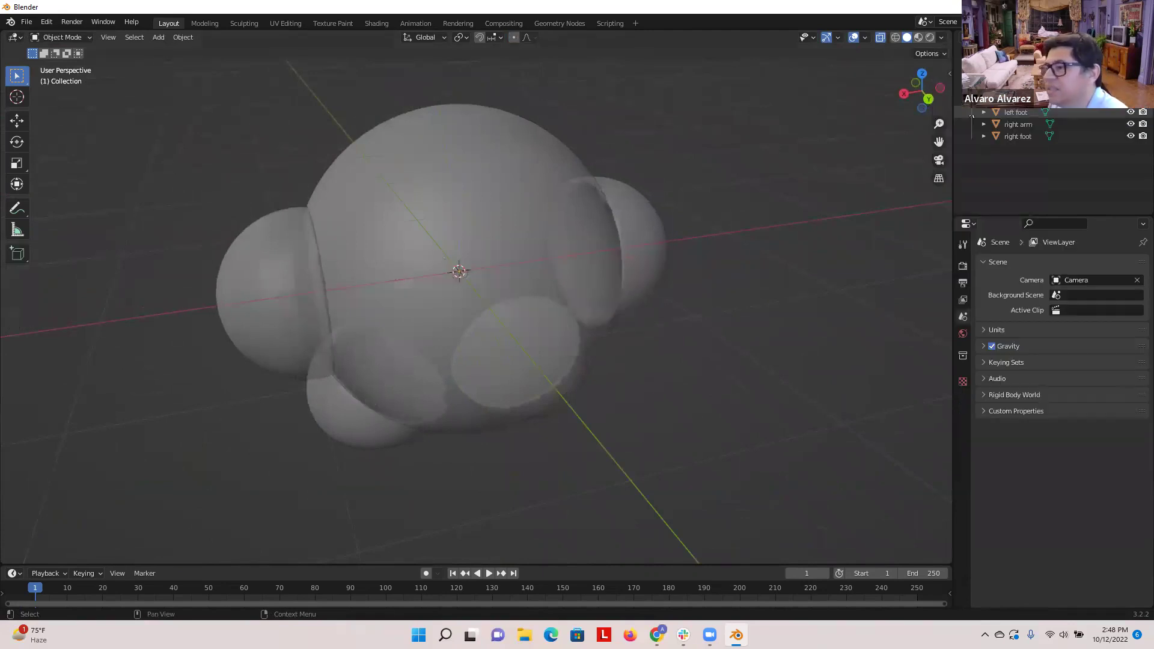
- Add a new single-bone armature at the center of the body
middle_click_drag(563, 430, 724, 413)
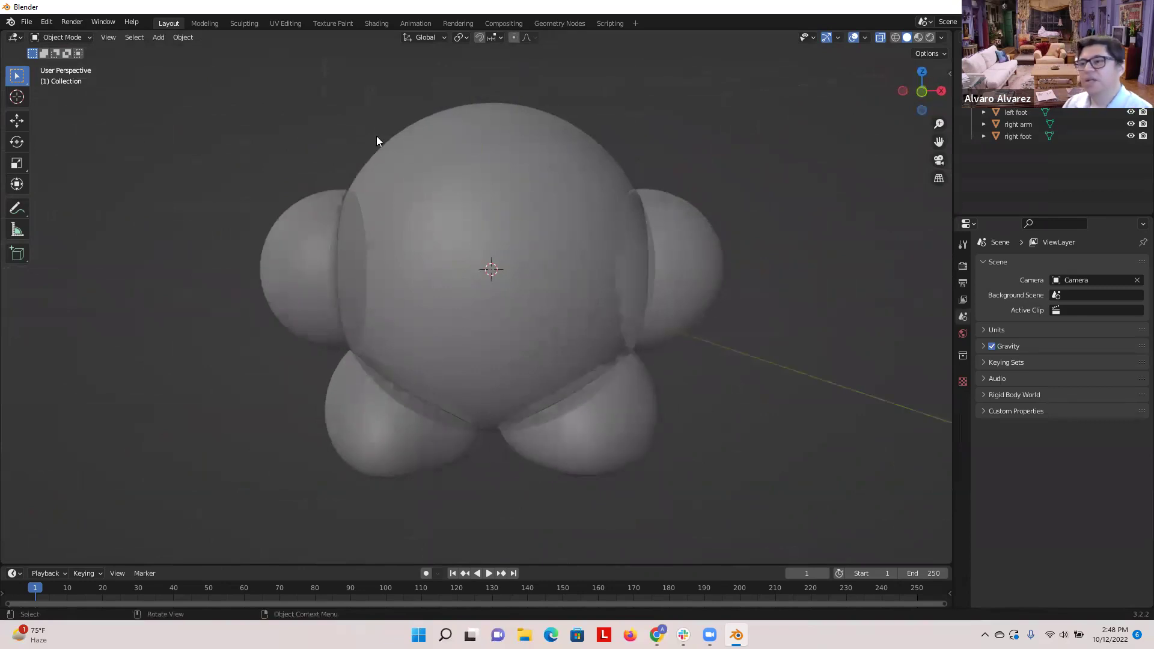
scroll(267, 142, "down", 1)
middle_click_drag(267, 142, 278, 177)
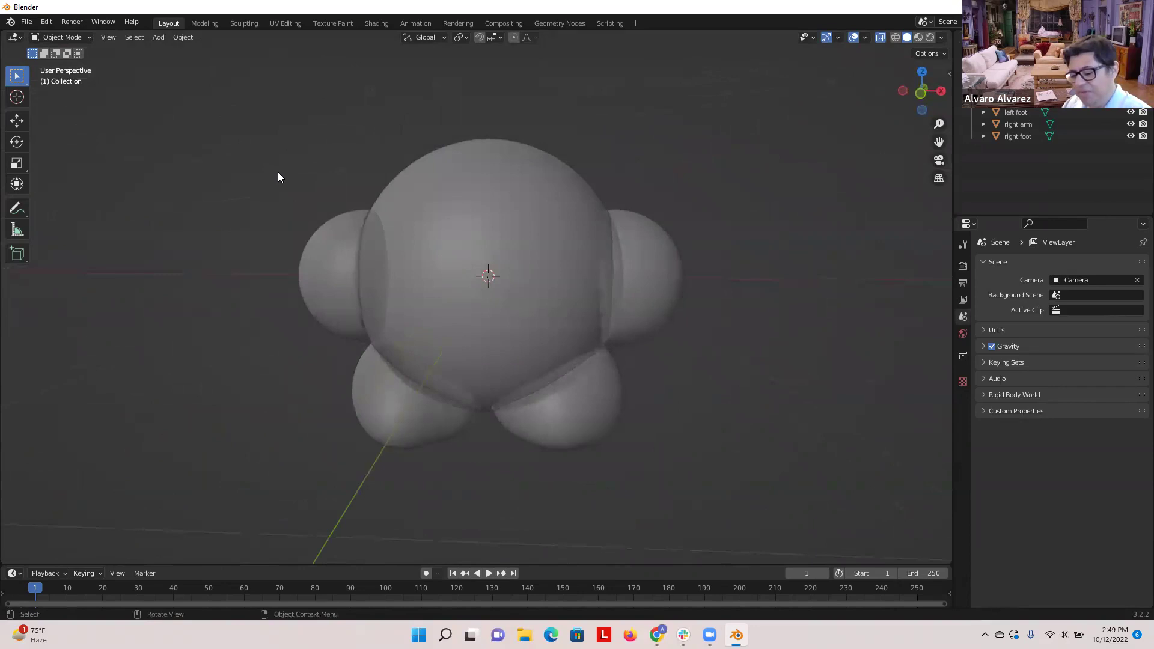
key("shift+a")
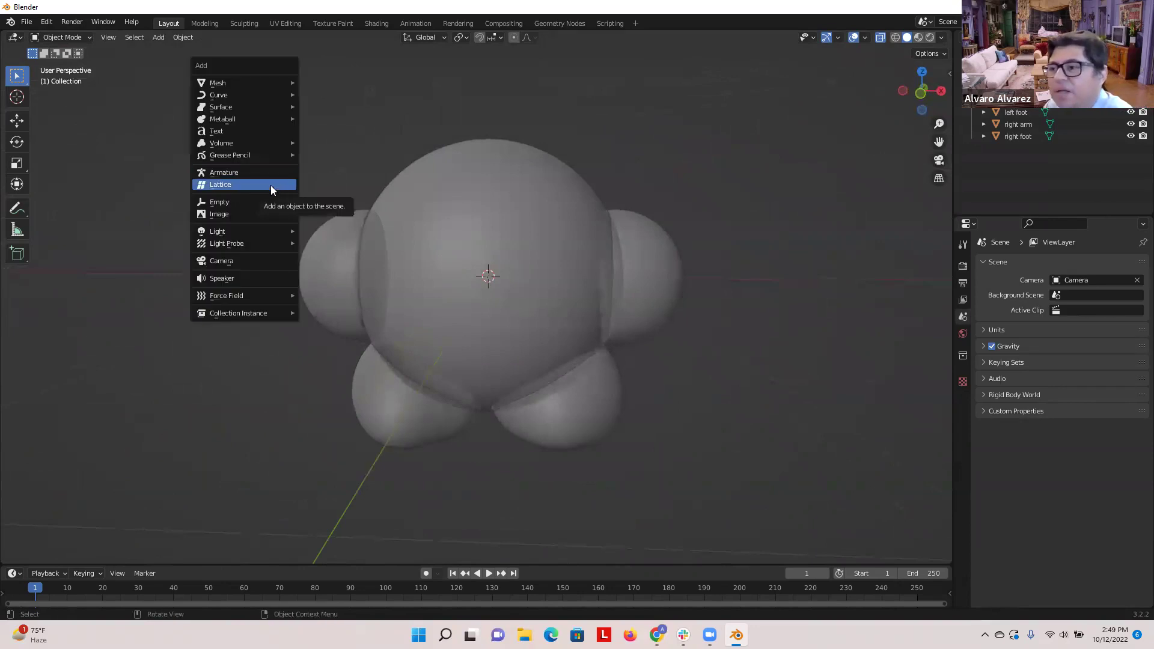
left_click(262, 173)
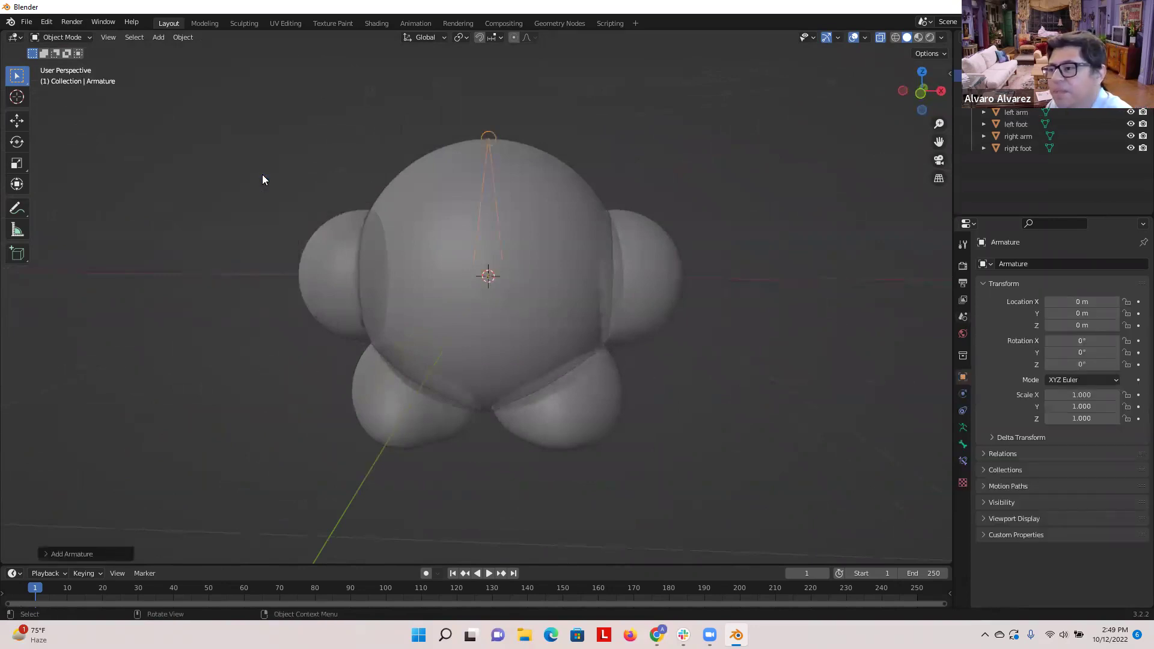
middle_click_drag(359, 125, 476, 163)
left_click(490, 142)
middle_click_drag(636, 246, 578, 243)
key("r")
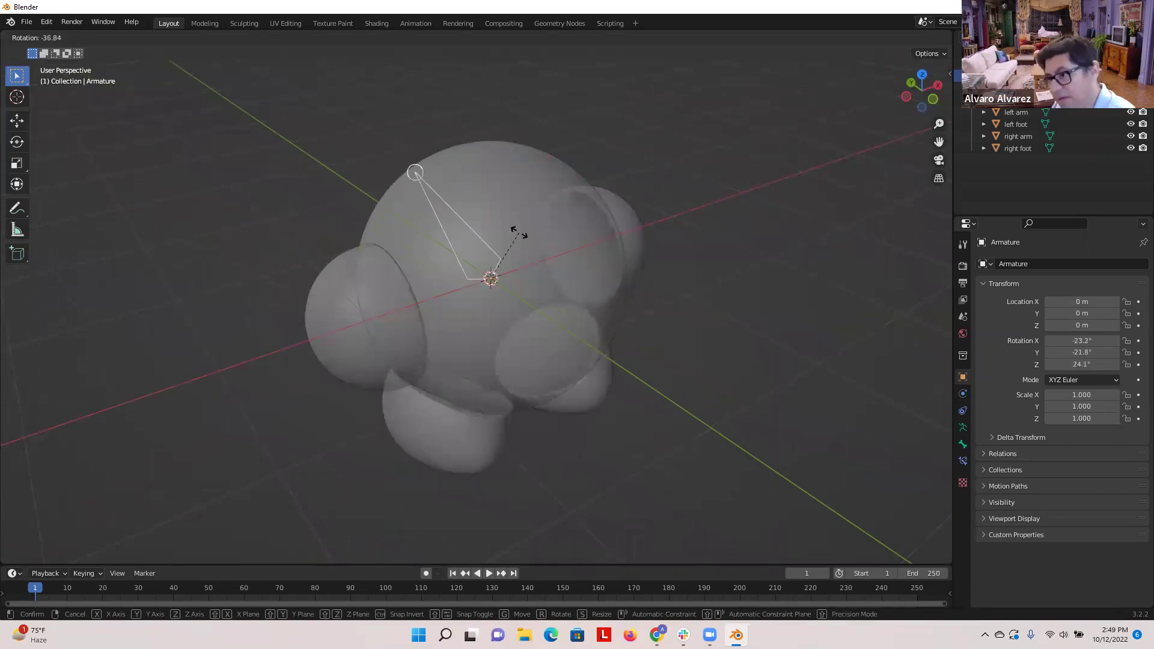
key("Escape")
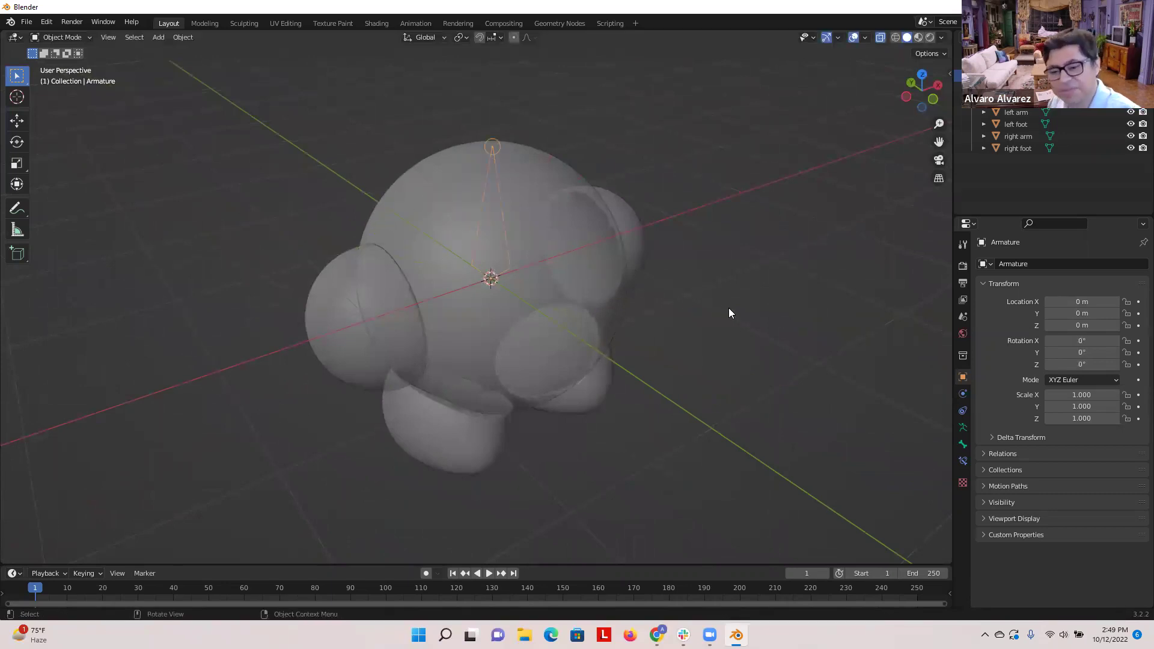
- In the right side view, rotate the armature about -90.6° around X so its bone points toward the back of the body
key("KP_1")
key("KP_3")
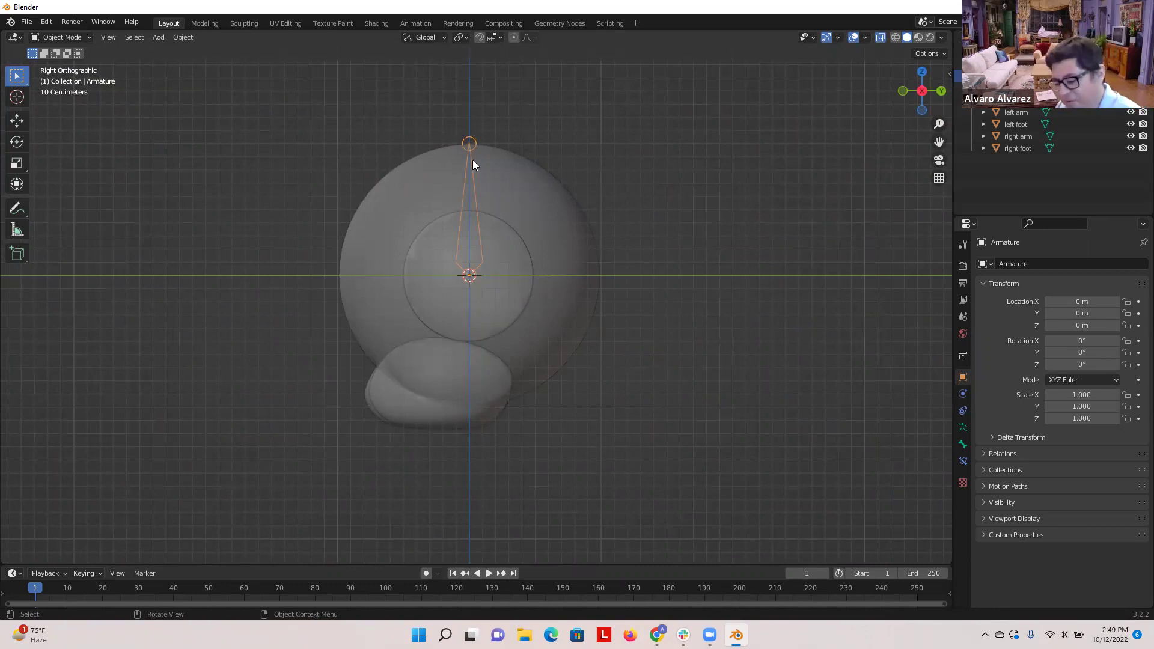
key("r")
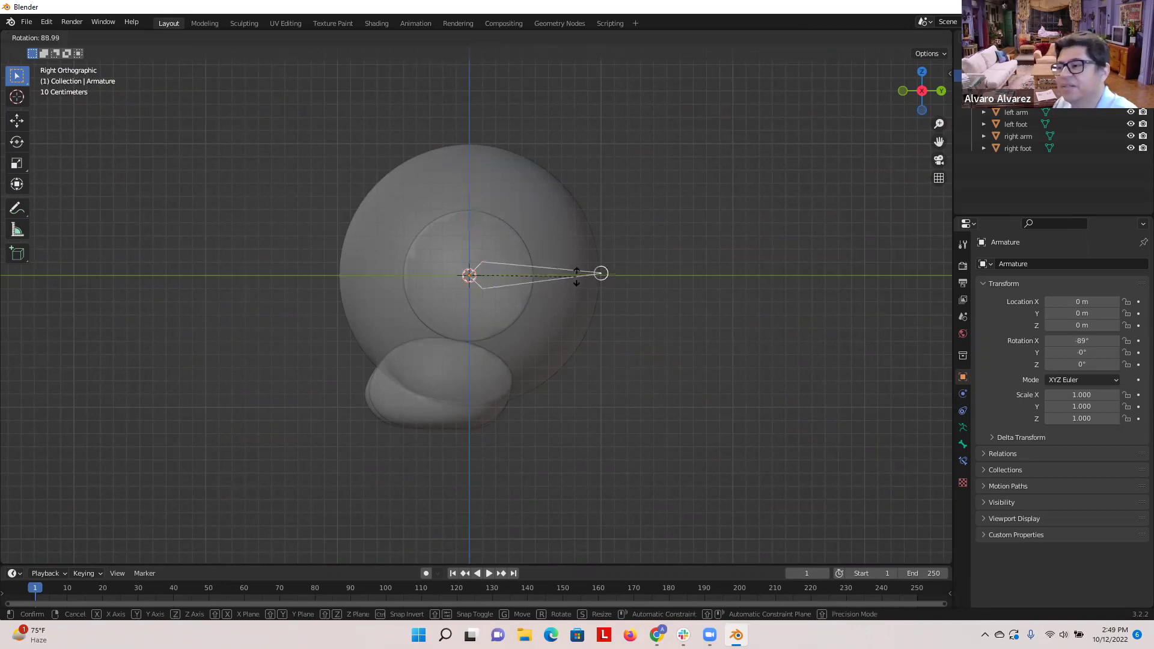
left_click(595, 301)
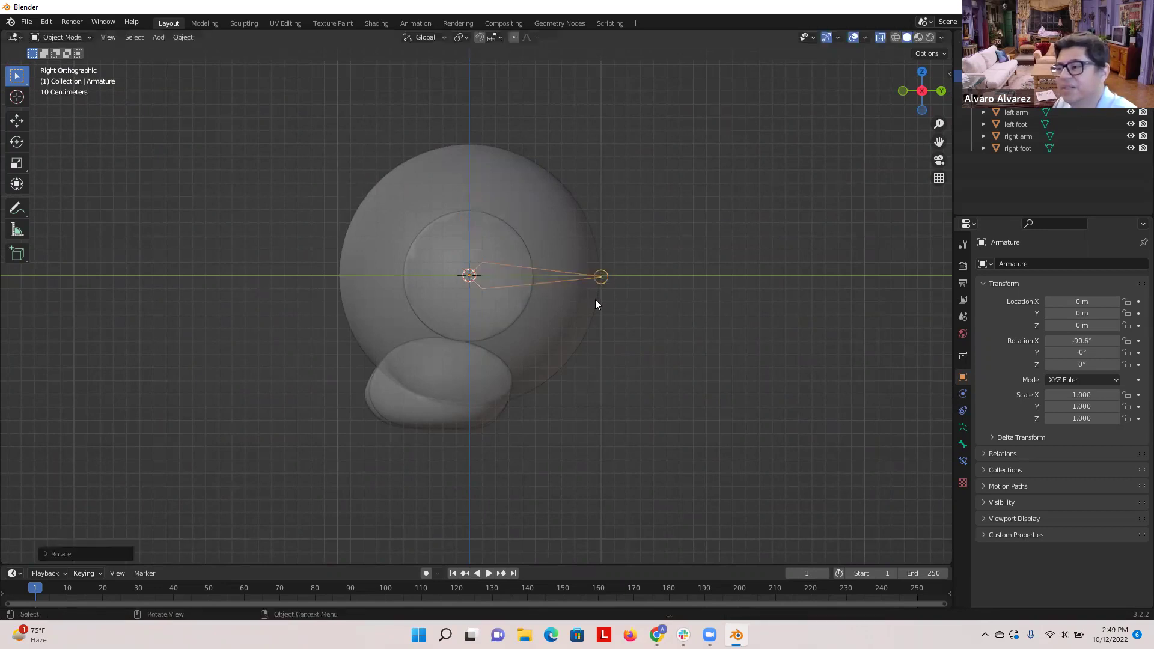
middle_click_drag(649, 343, 791, 402)
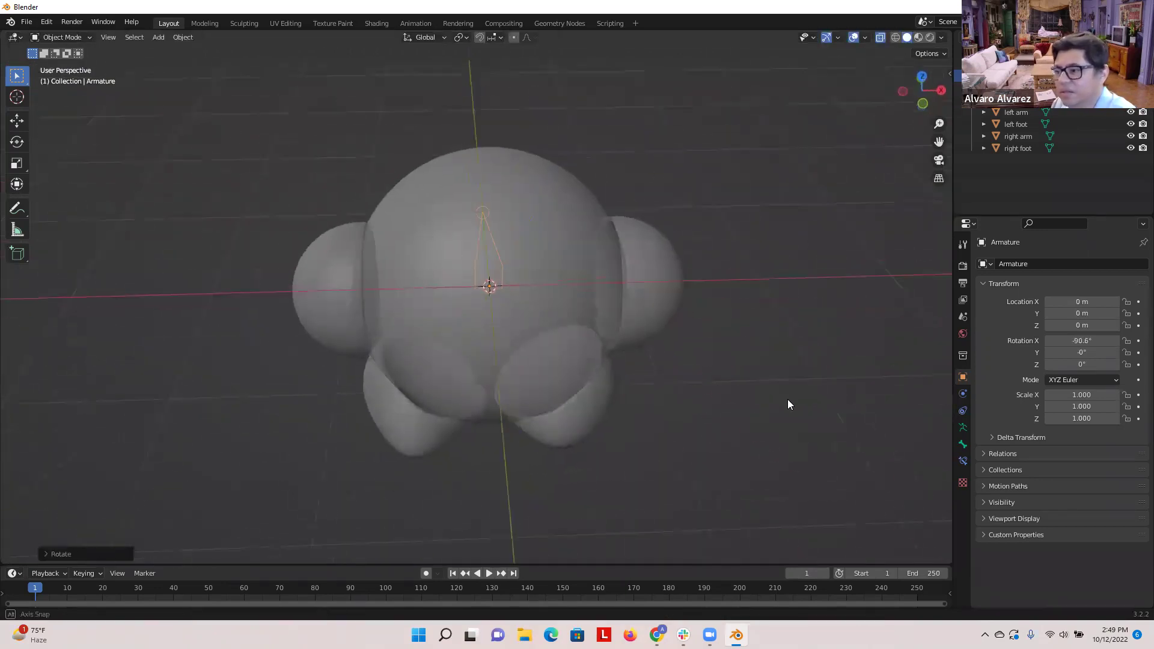
- Select the armature and, in Edit Mode, try to extrude a bone sideways from the tip of the back-pointing bone
left_click(488, 286)
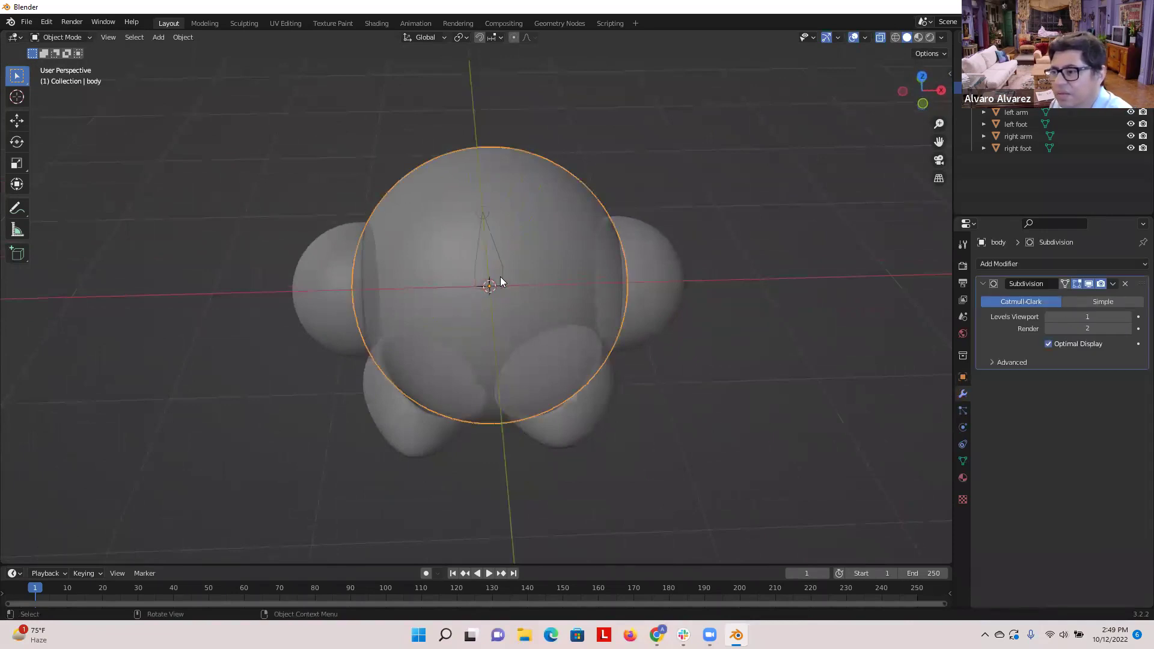
left_click(502, 282)
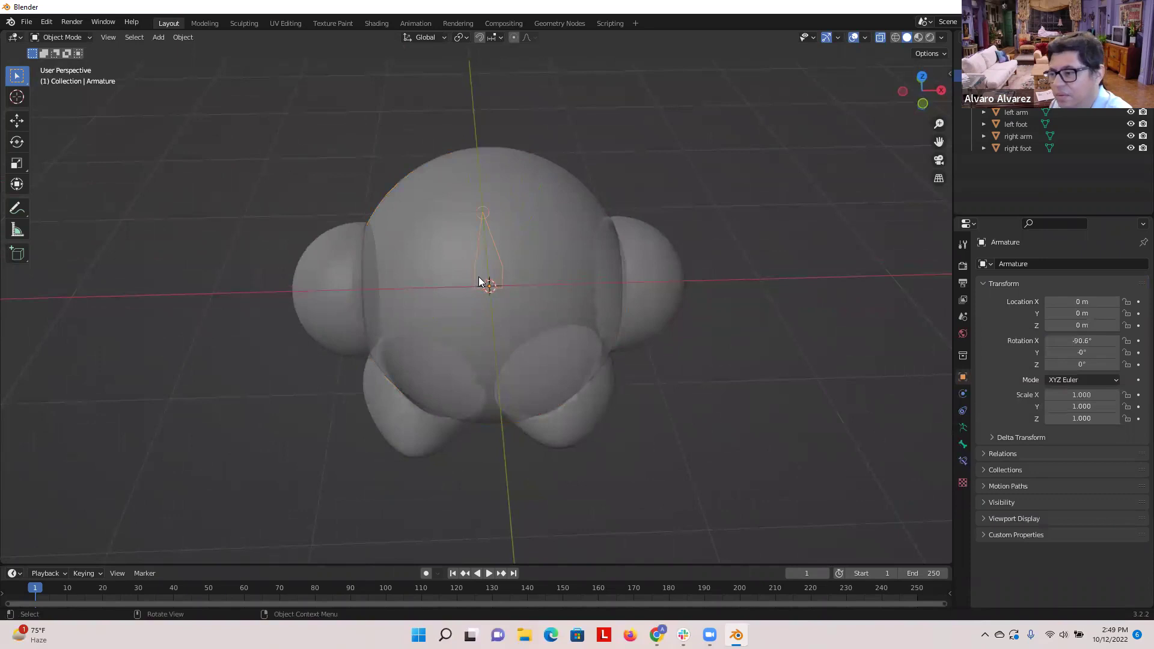
key("Tab")
key("e")
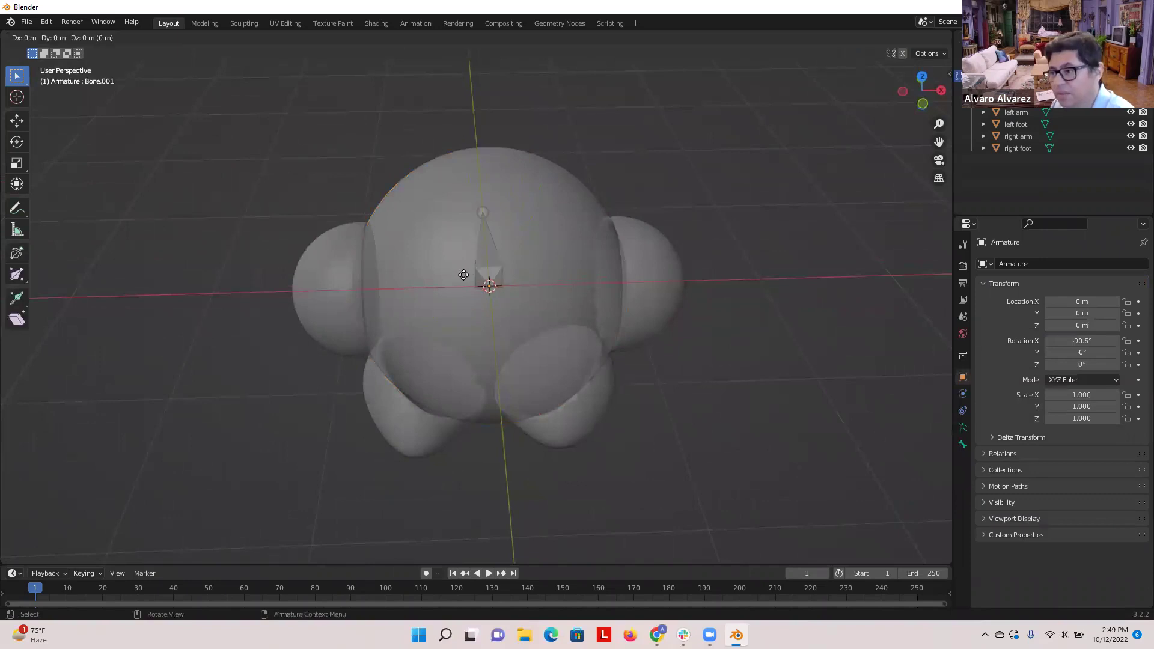
left_click(432, 275)
middle_click_drag(533, 280, 394, 253)
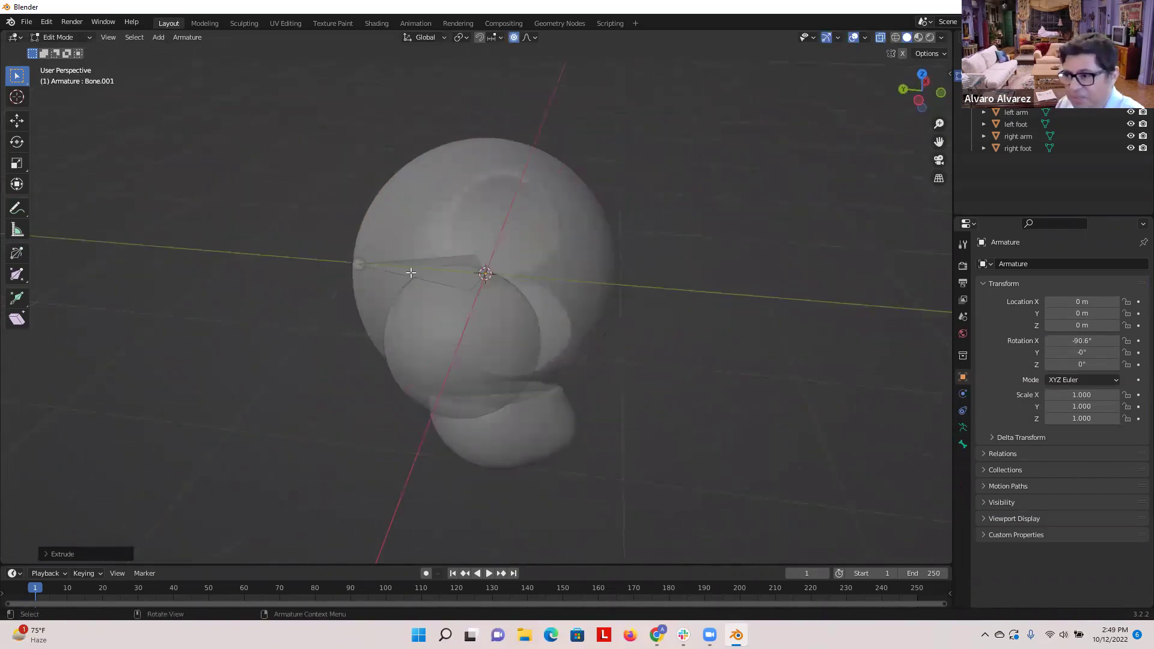
key("KP_3")
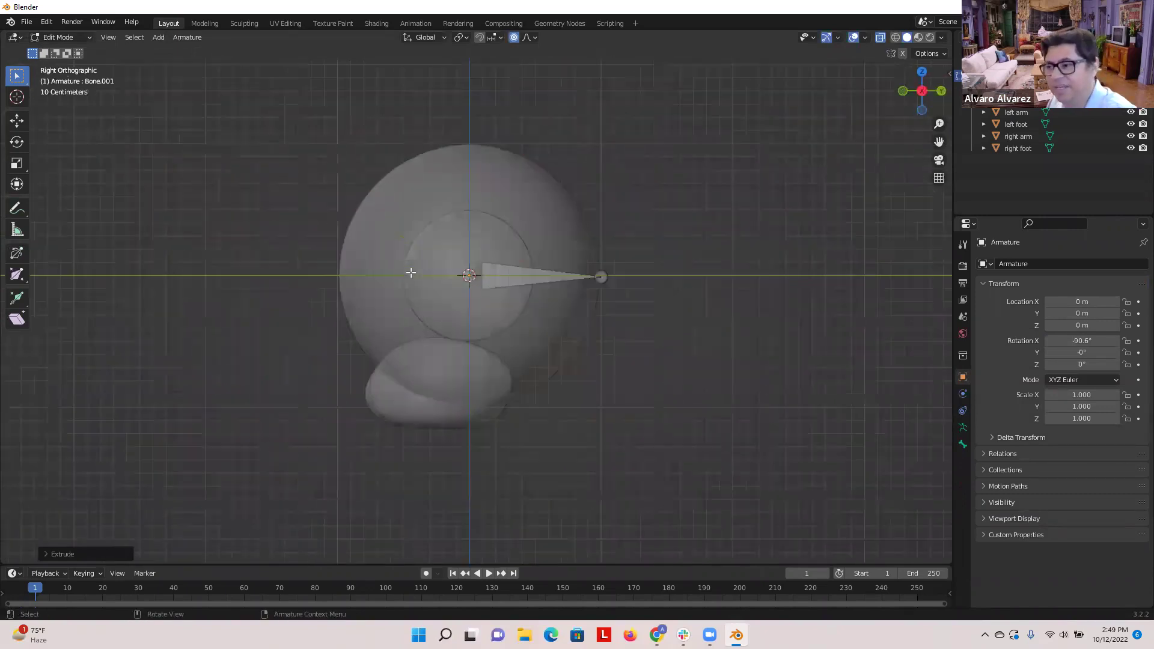
- Move the back-pointing bone about 0.6 m farther back, try rotating it, and select the joint at its tip
left_click(506, 275)
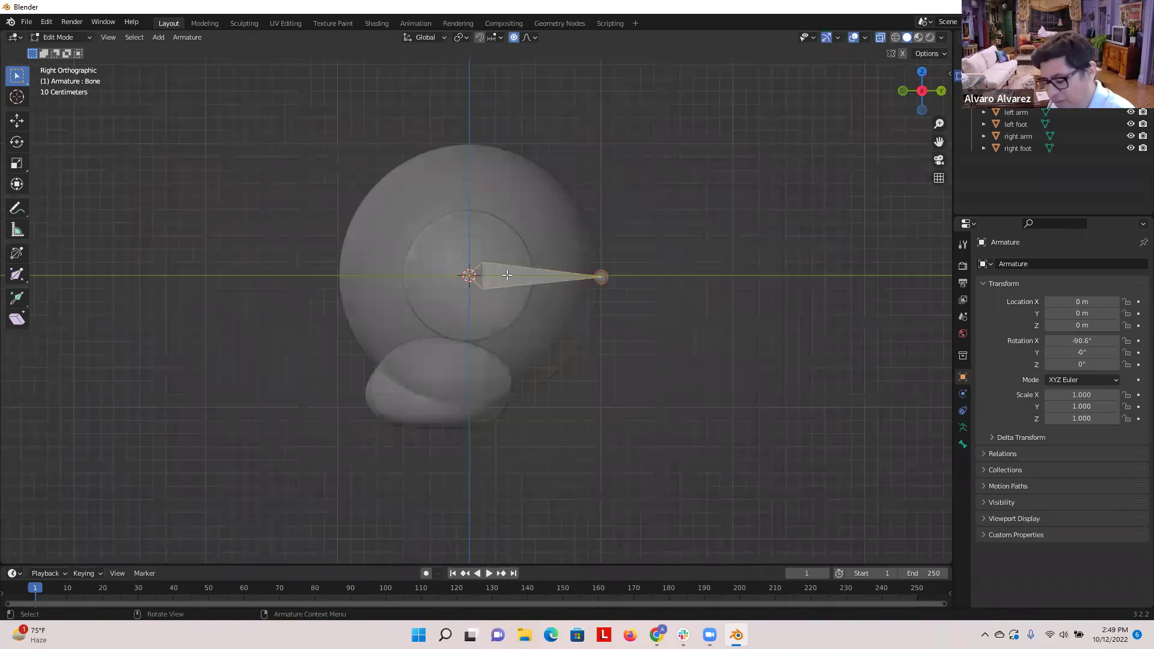
key("g")
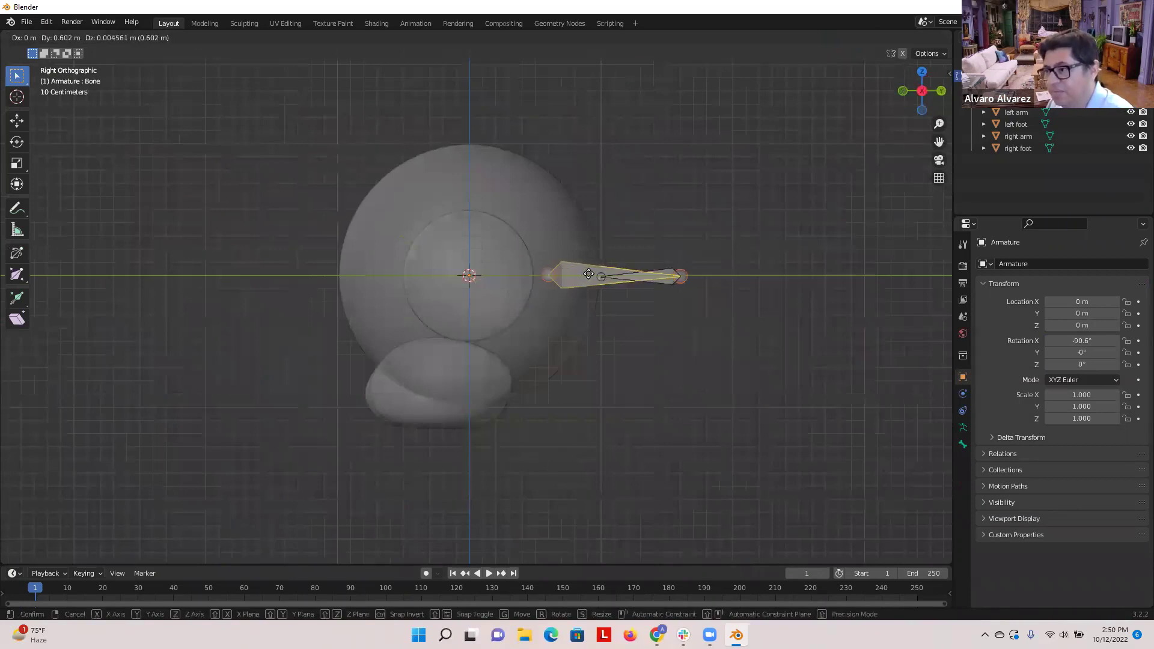
left_click(589, 274)
key("r")
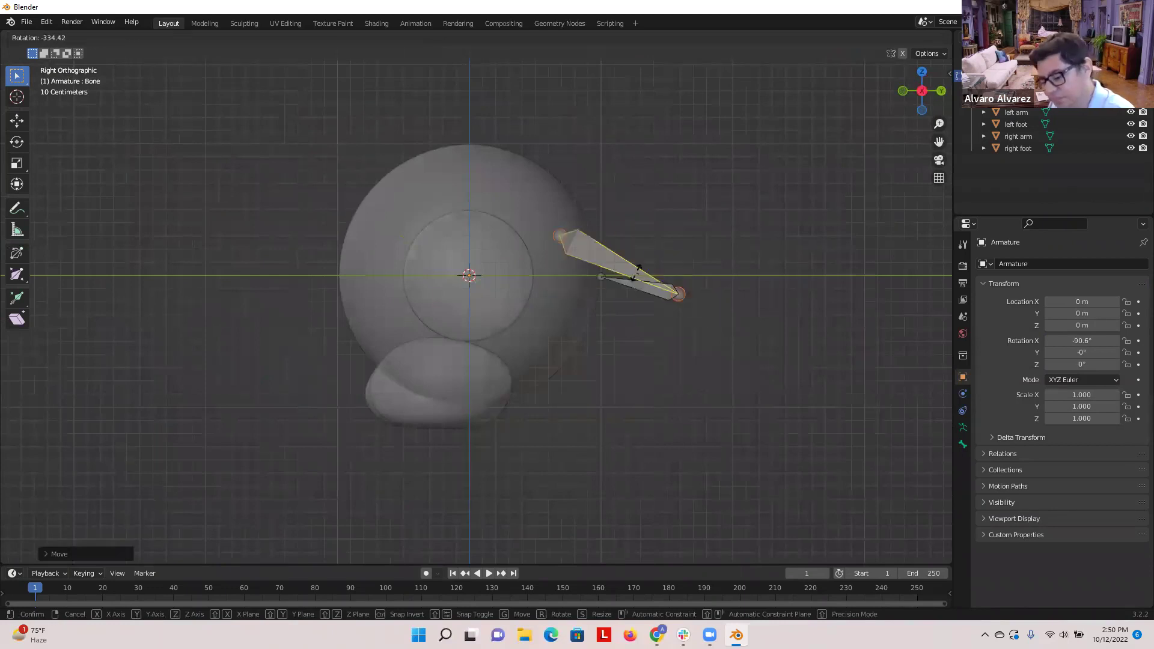
right_click(638, 273)
left_click(676, 229)
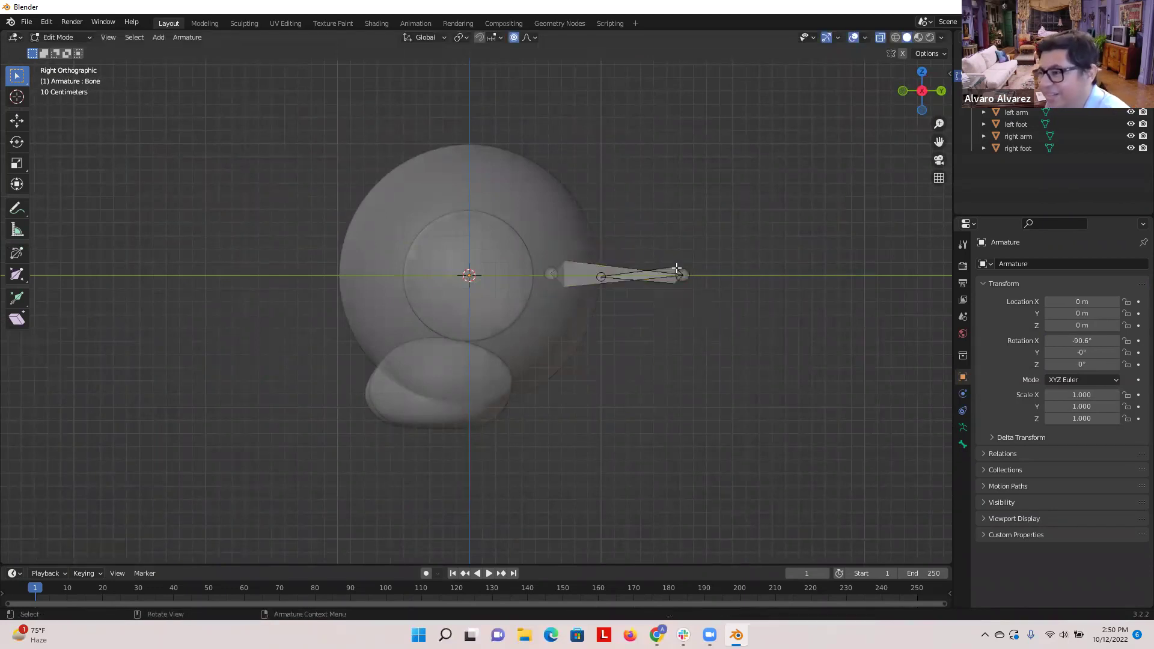
left_click_drag(631, 198, 718, 324)
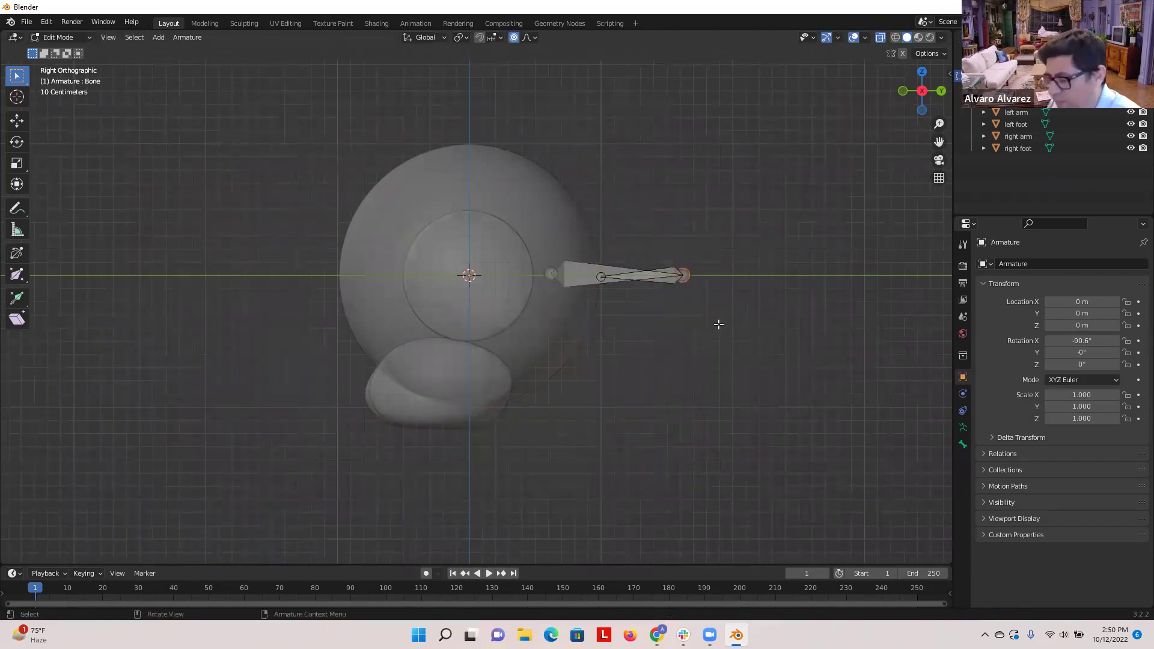
- Return to Object Mode, delete the whole armature and add a new single-bone armature at the center of the body
key("Tab")
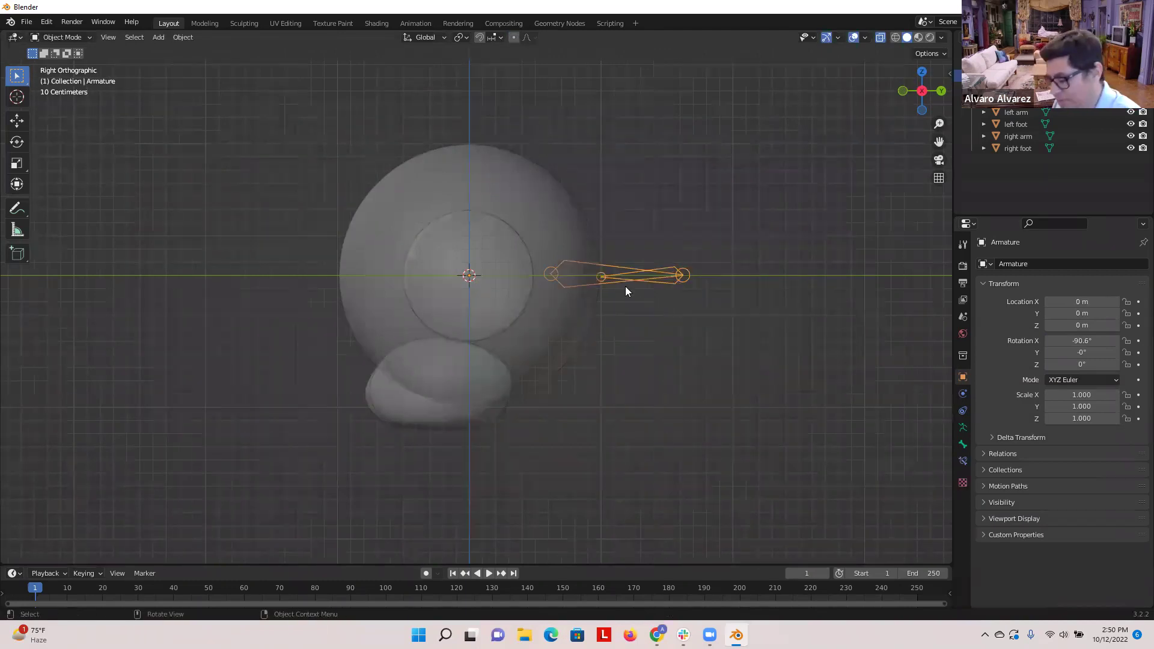
key("Delete")
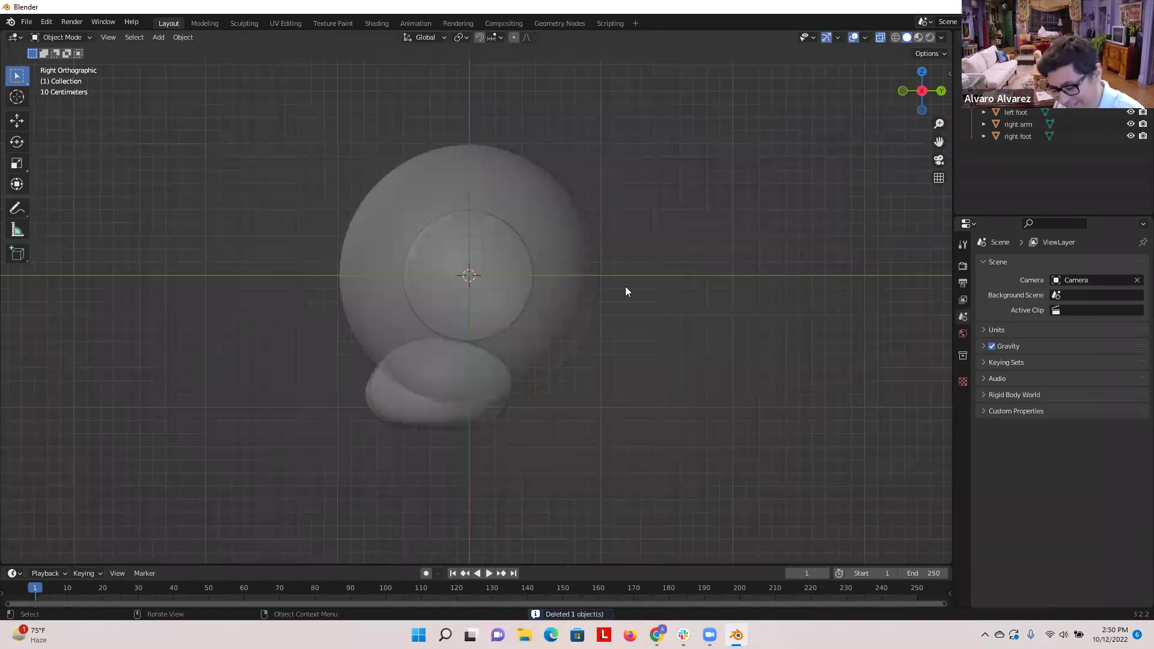
key("shift+a")
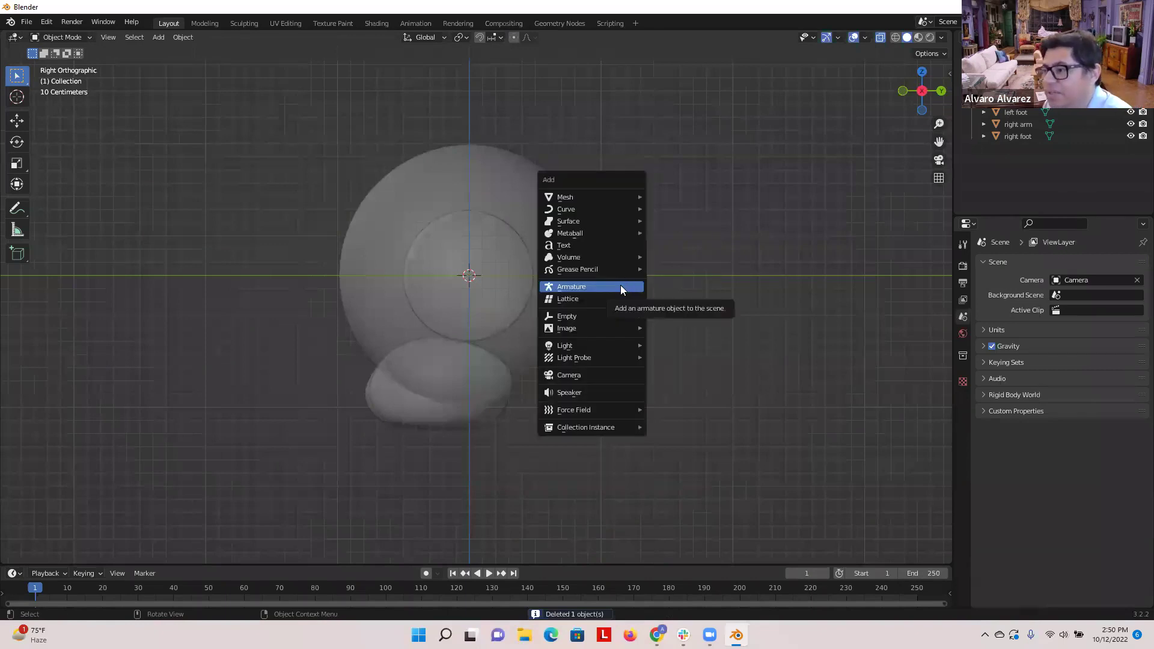
left_click(619, 286)
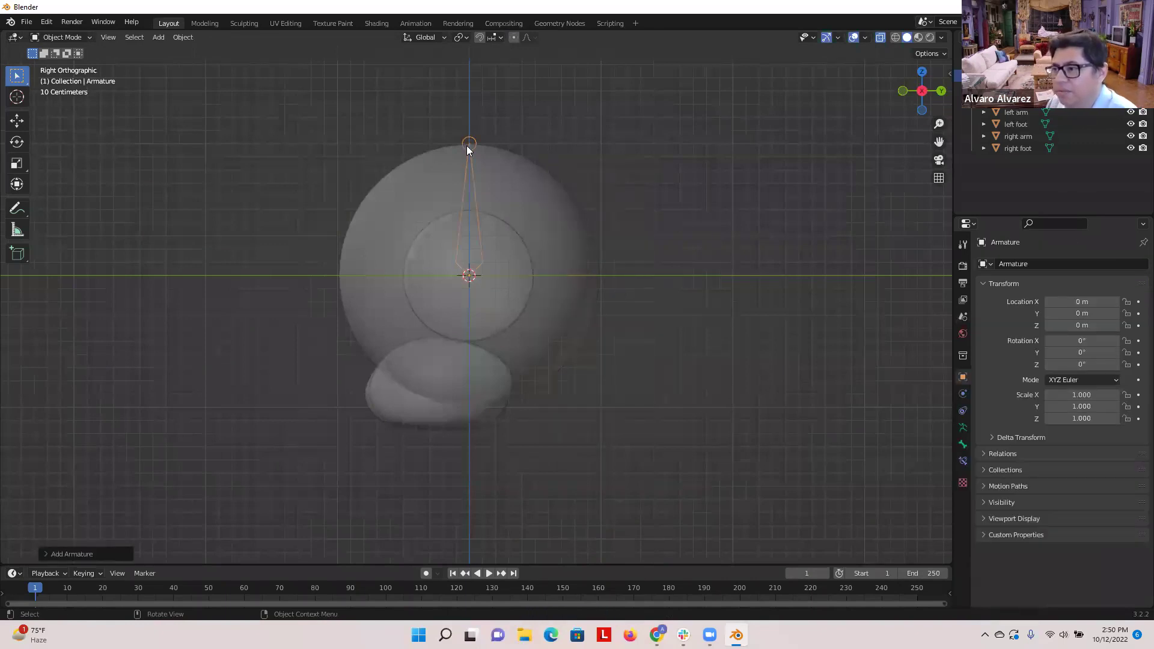
- Rotate the armature about 88.9° around X, then move it about 0.985 m along Y so the bone's tip sits at the body's center
key("r")
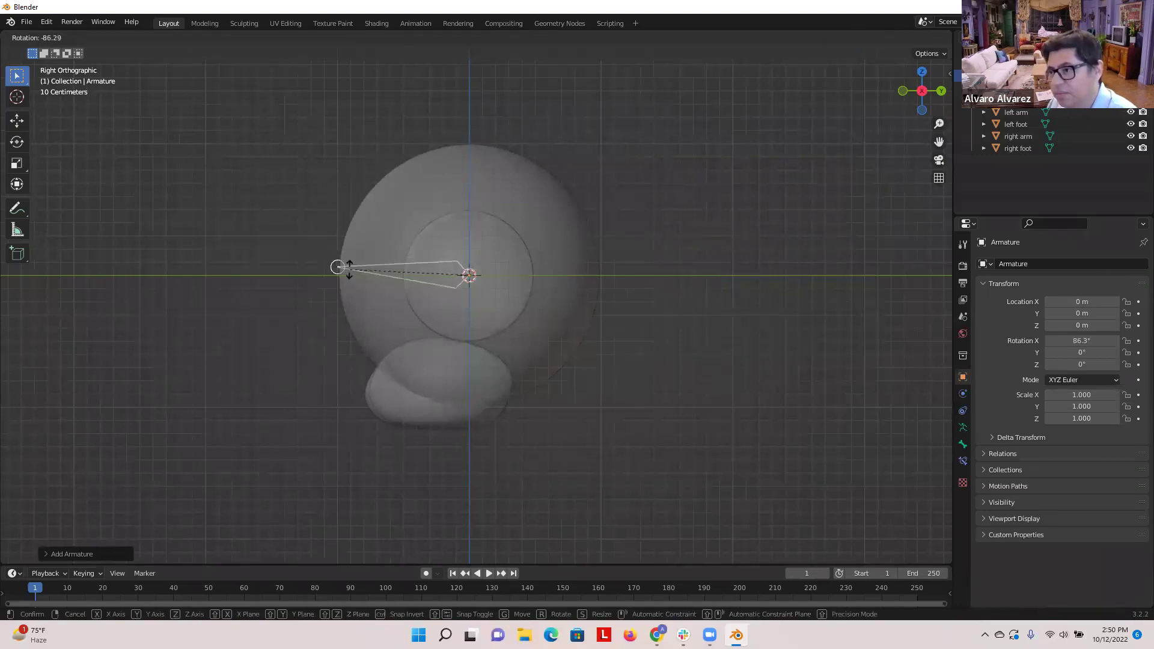
left_click(348, 274)
key("g")
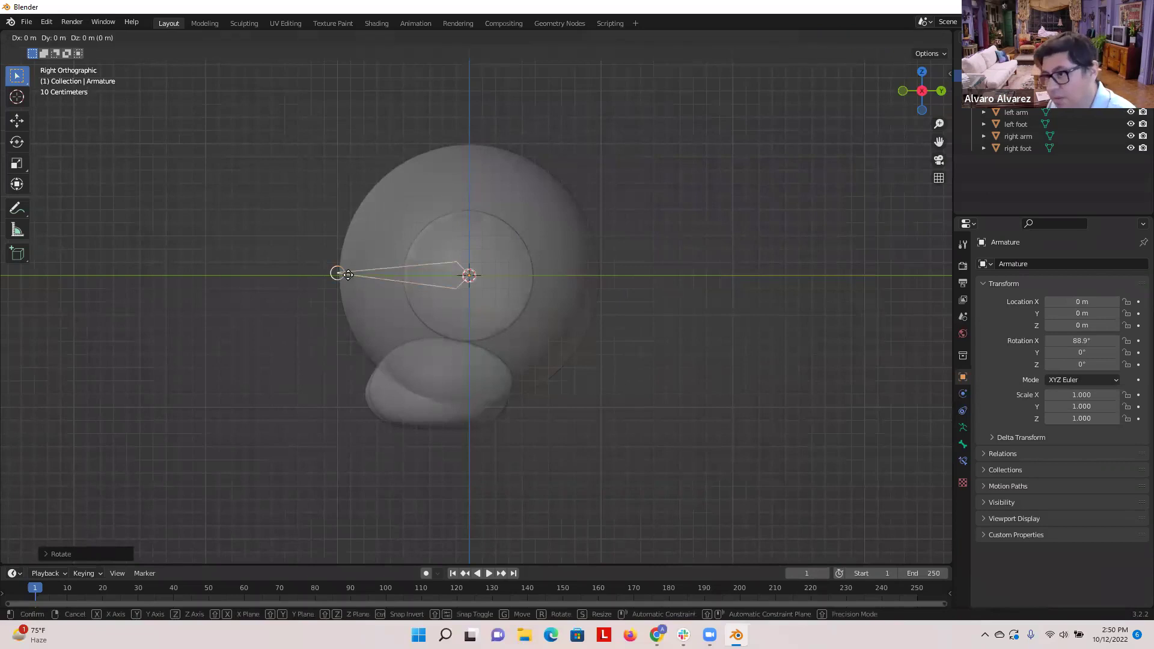
left_click(478, 275)
middle_click_drag(498, 305, 618, 356)
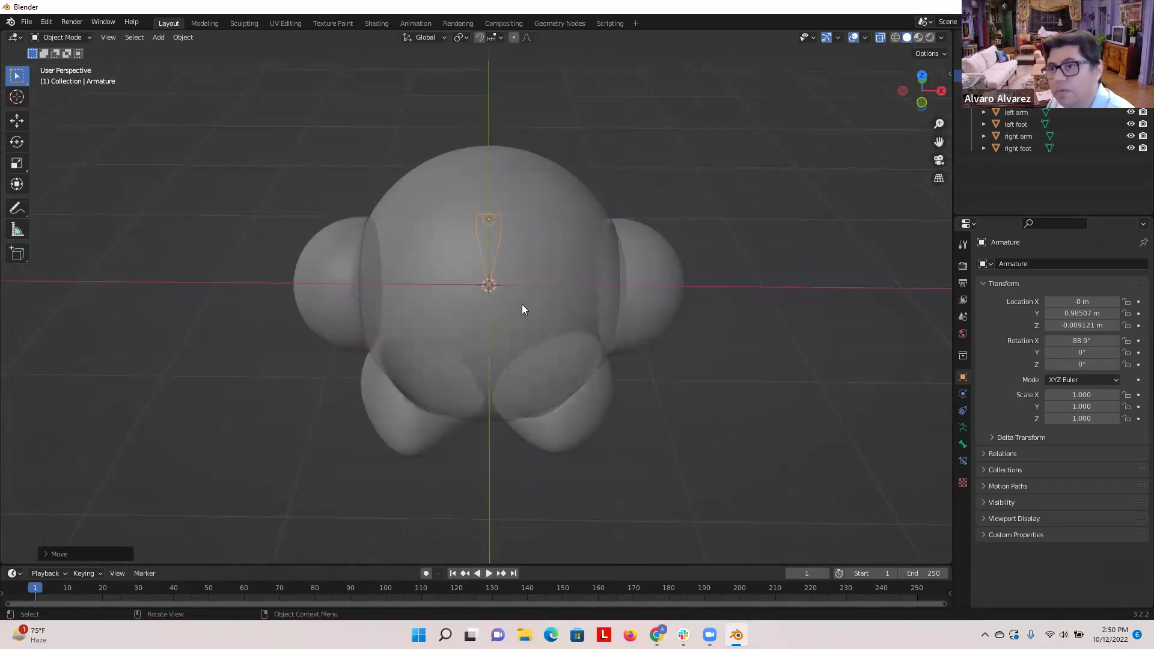
- In Edit Mode, extrude two bones from the center joint: one about 1.08 m into the right arm and one into the left arm
key("Tab")
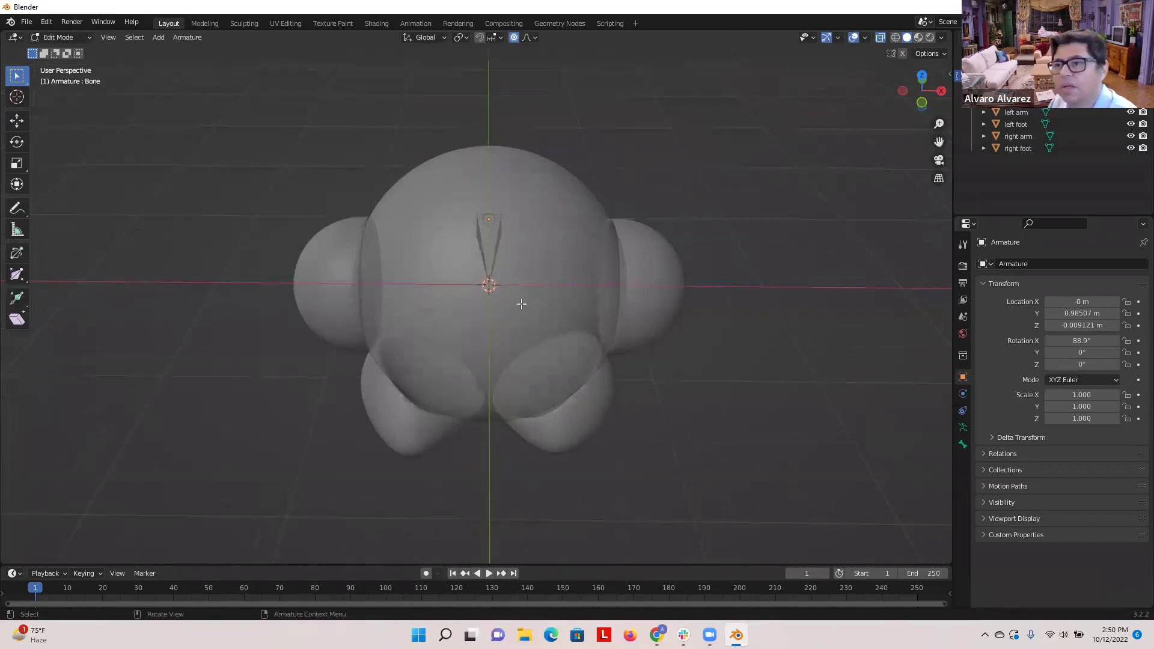
key("e")
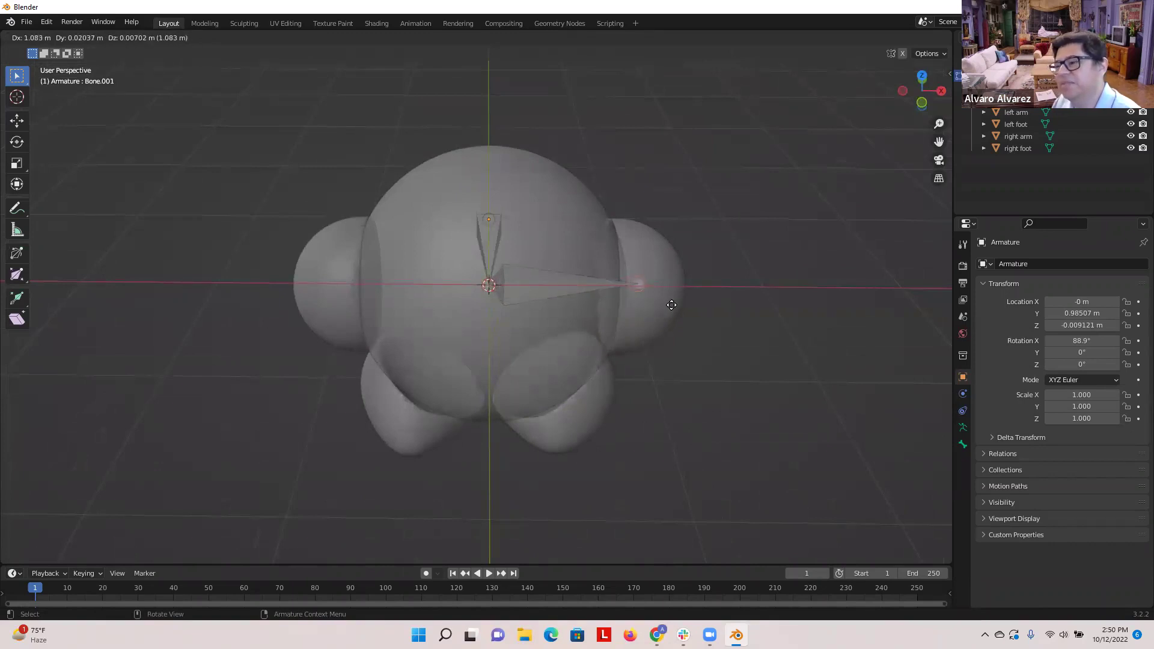
left_click(671, 304)
left_click(488, 285)
key("e")
left_click(334, 283)
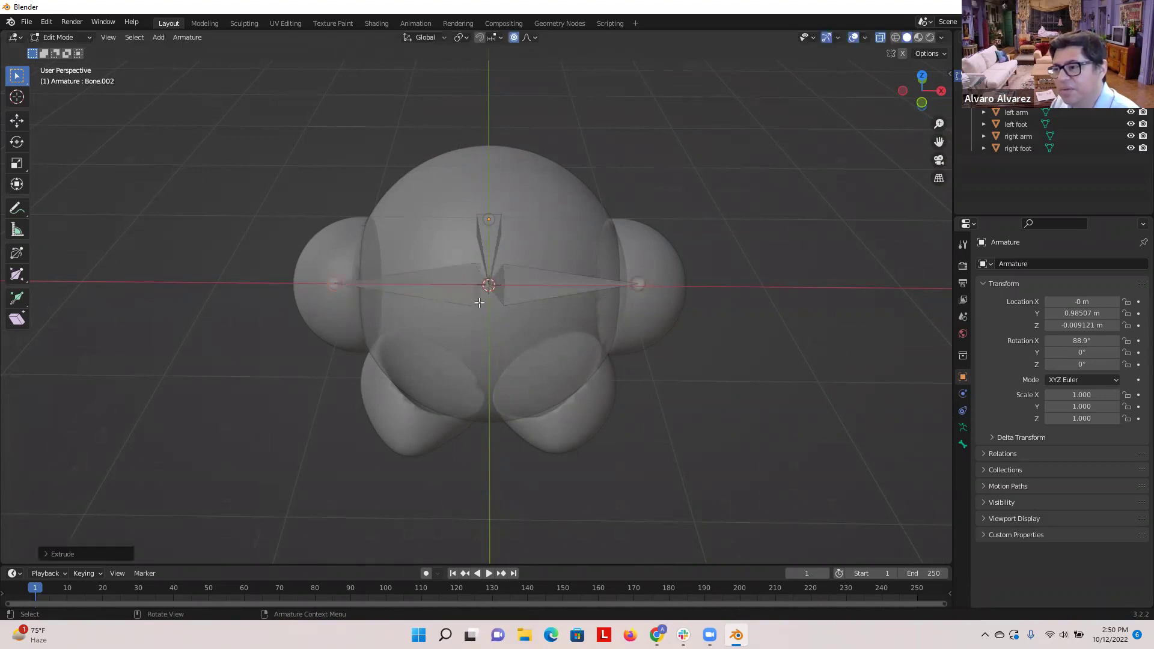
- Extrude two more bones from the center joint: one into the left foot and one about 1.05 m into the right foot
left_click(488, 286)
middle_click_drag(487, 286, 482, 277)
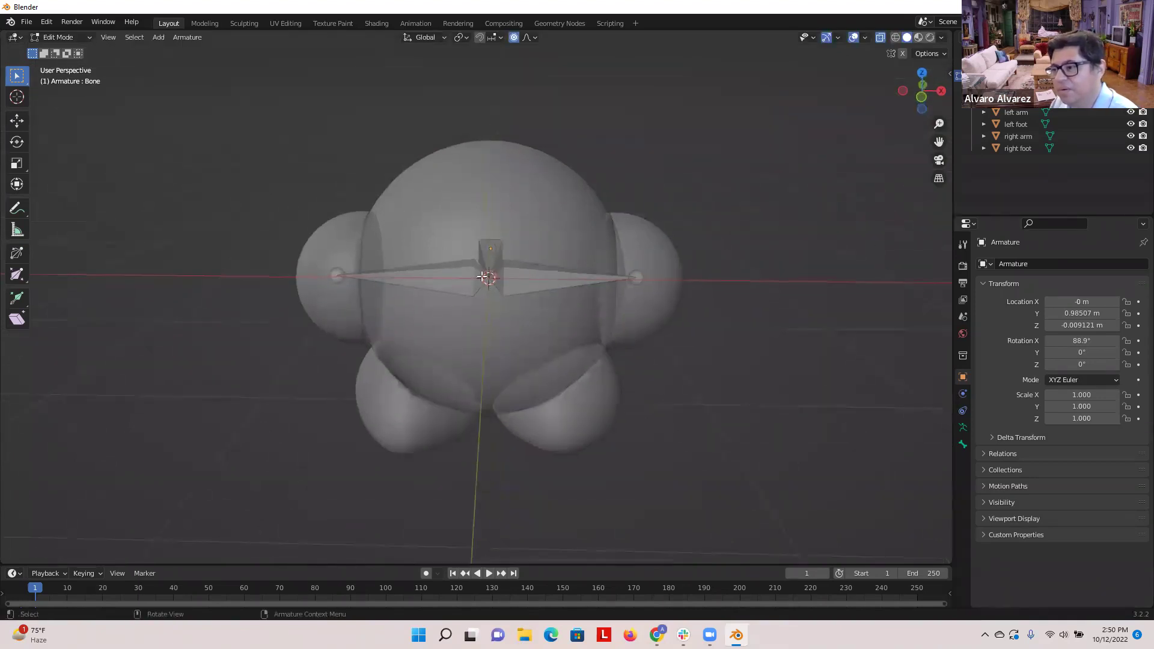
key("e")
left_click(395, 397)
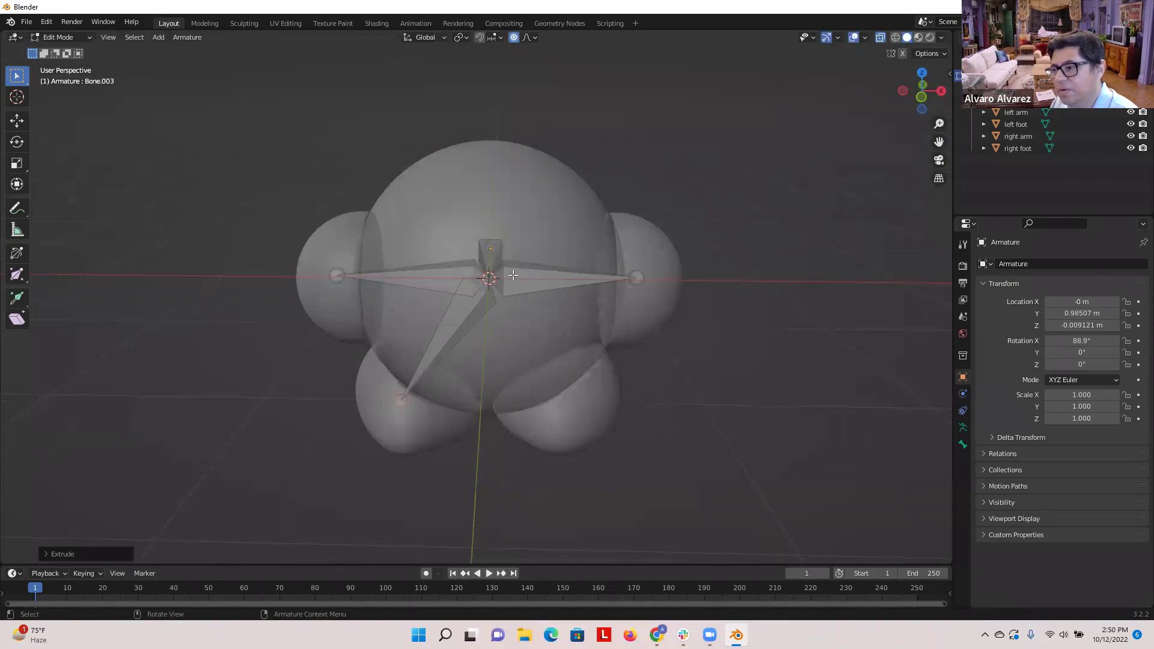
left_click(491, 280)
key("e")
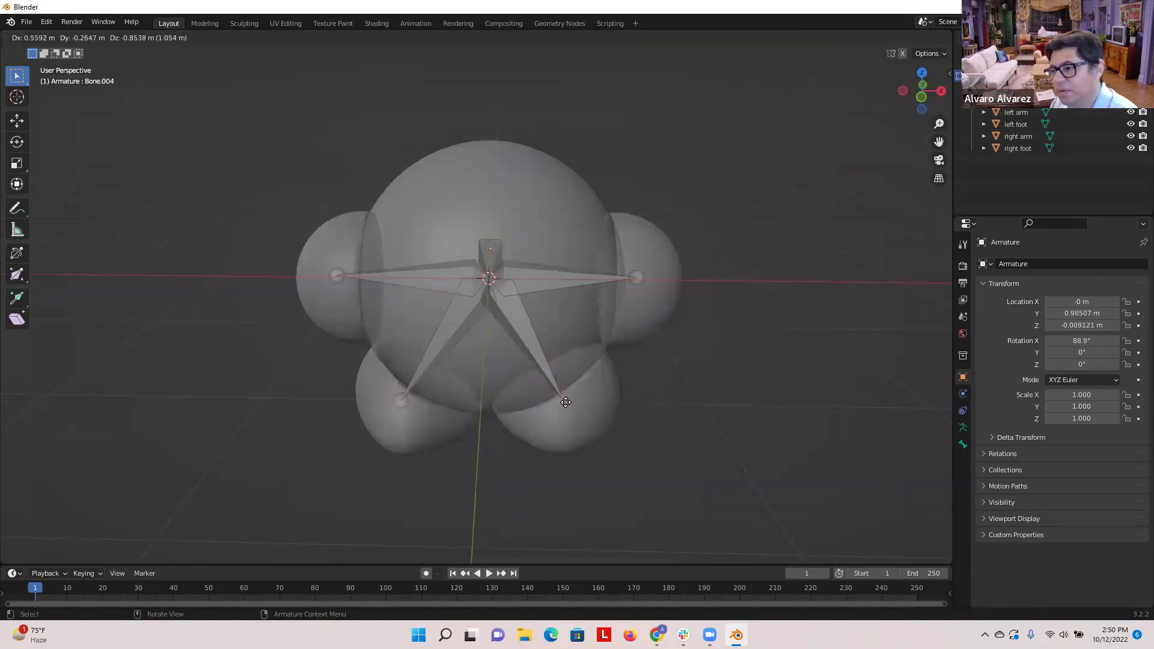
left_click(565, 402)
middle_click_drag(724, 353, 710, 309)
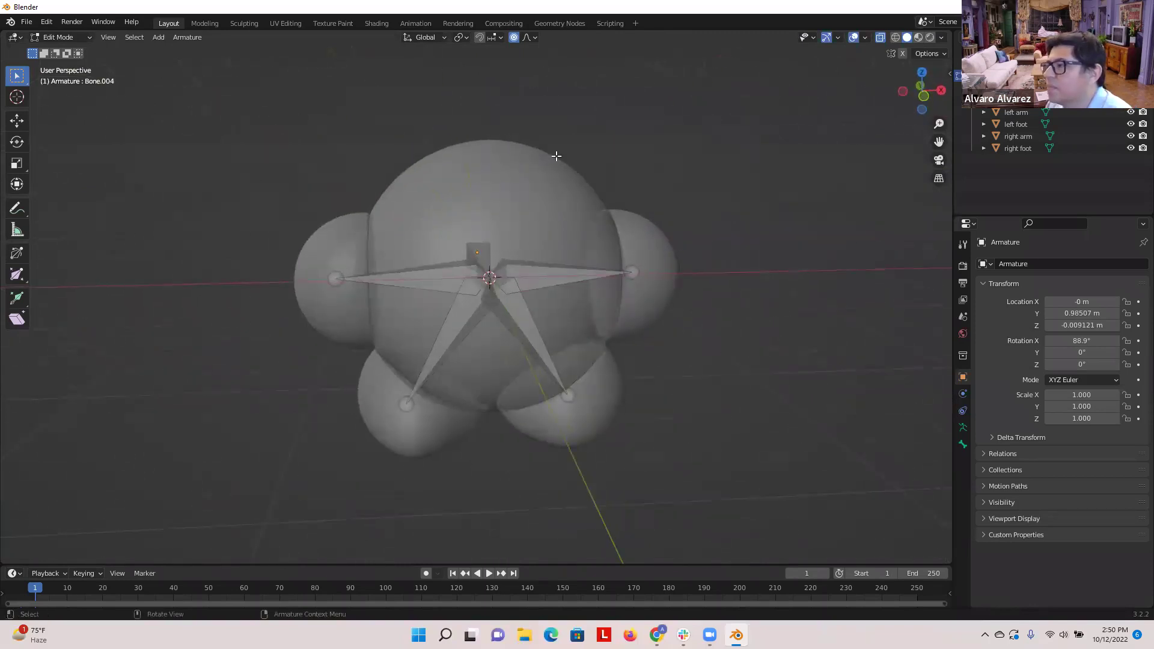
middle_click_drag(345, 168, 290, 152)
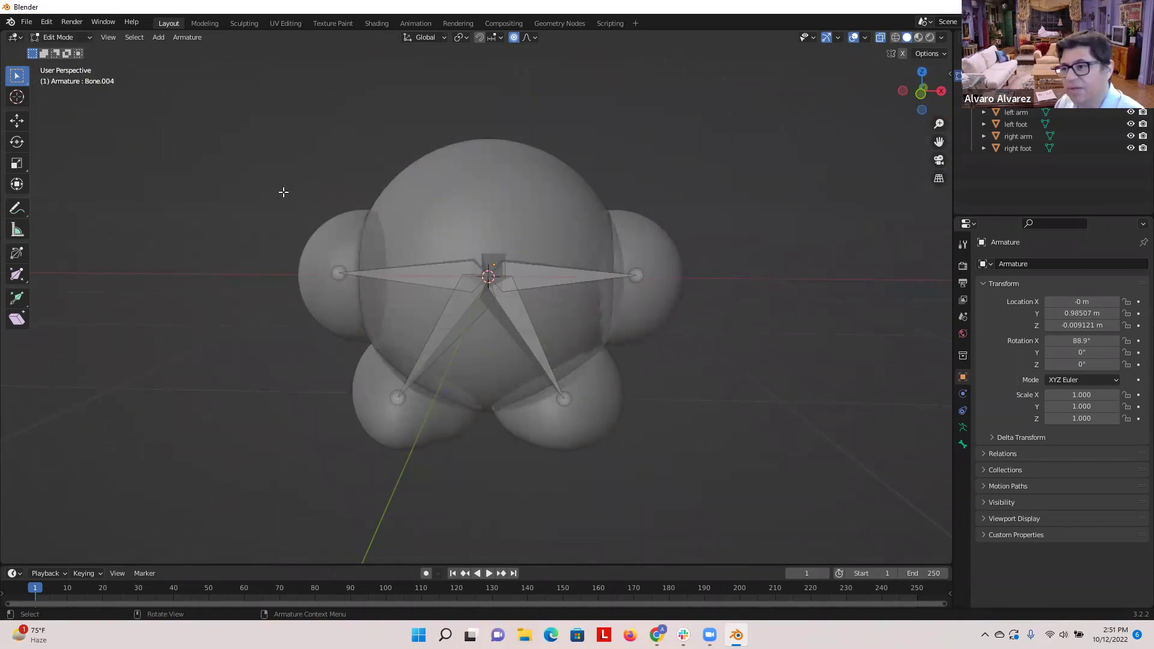
- Leave Edit Mode, select the left arm plus the armature, and in Pose Mode parent the arm to the left arm bone with the Bone option
key("Tab")
left_click(203, 147)
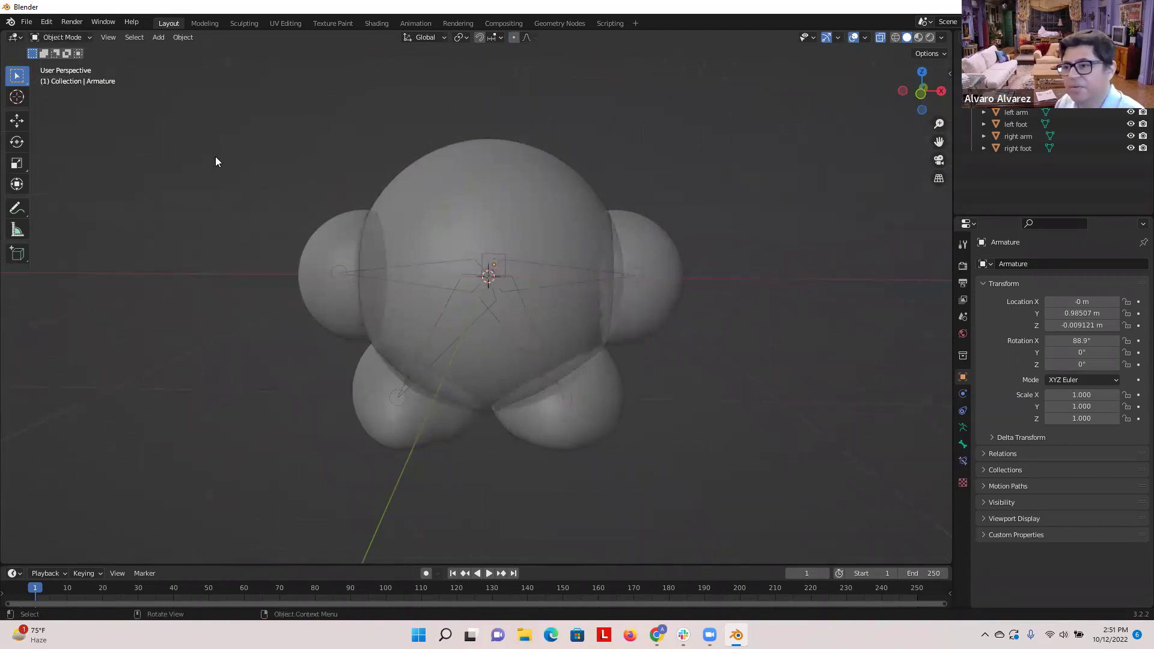
left_click(338, 245)
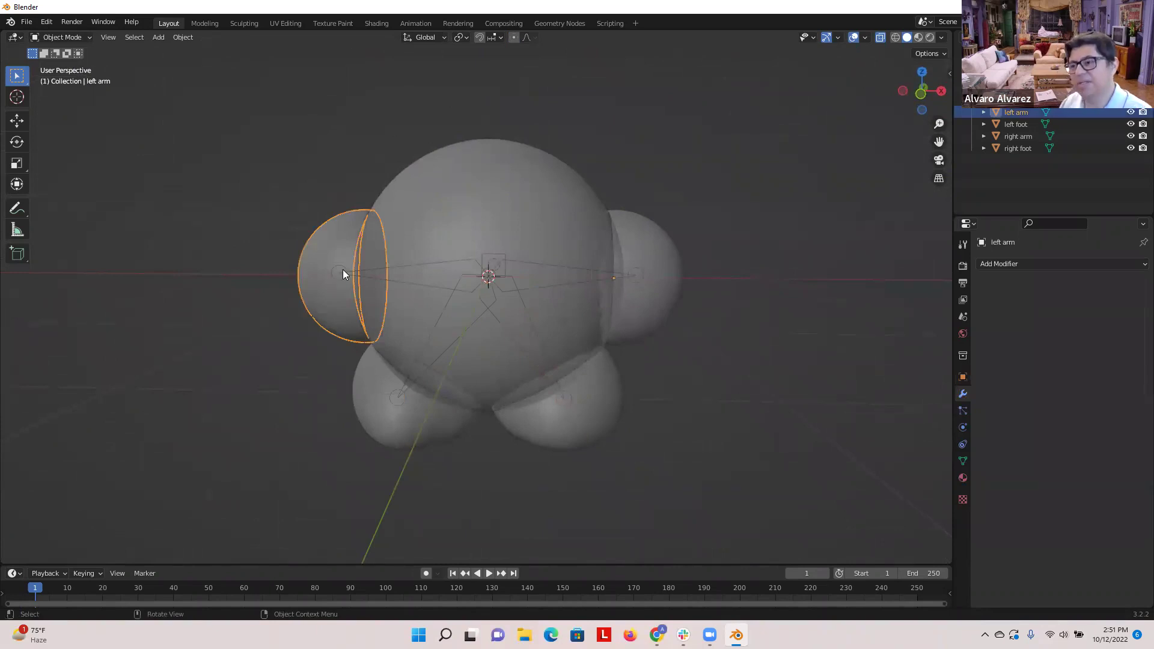
key("shift")
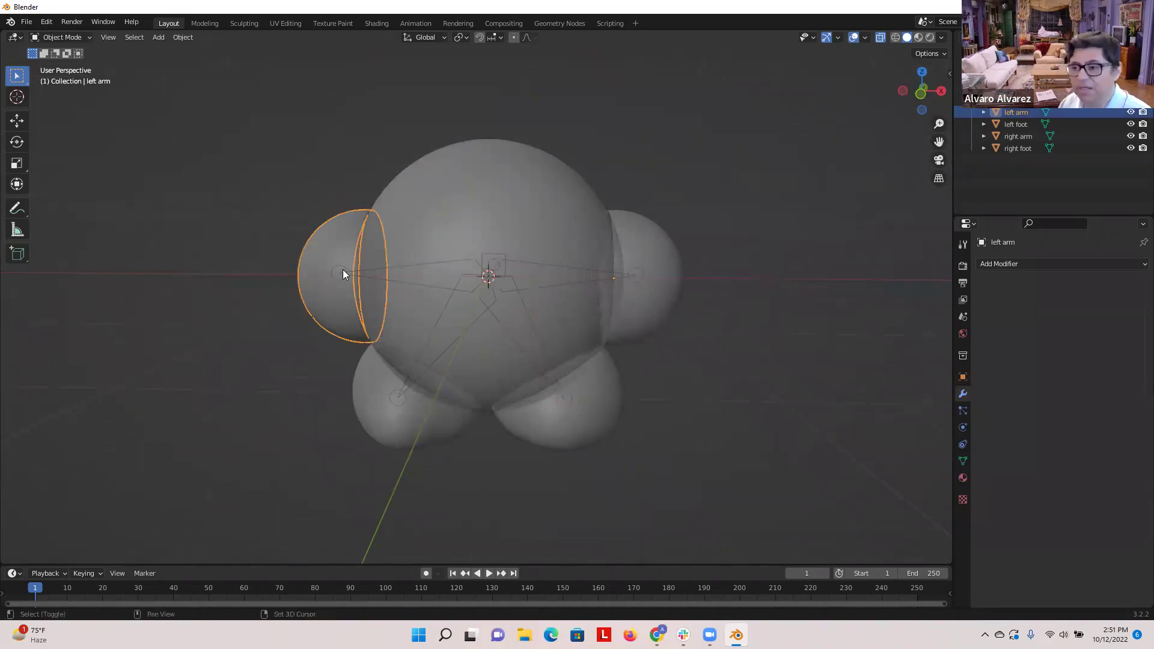
left_click(343, 271, "shift")
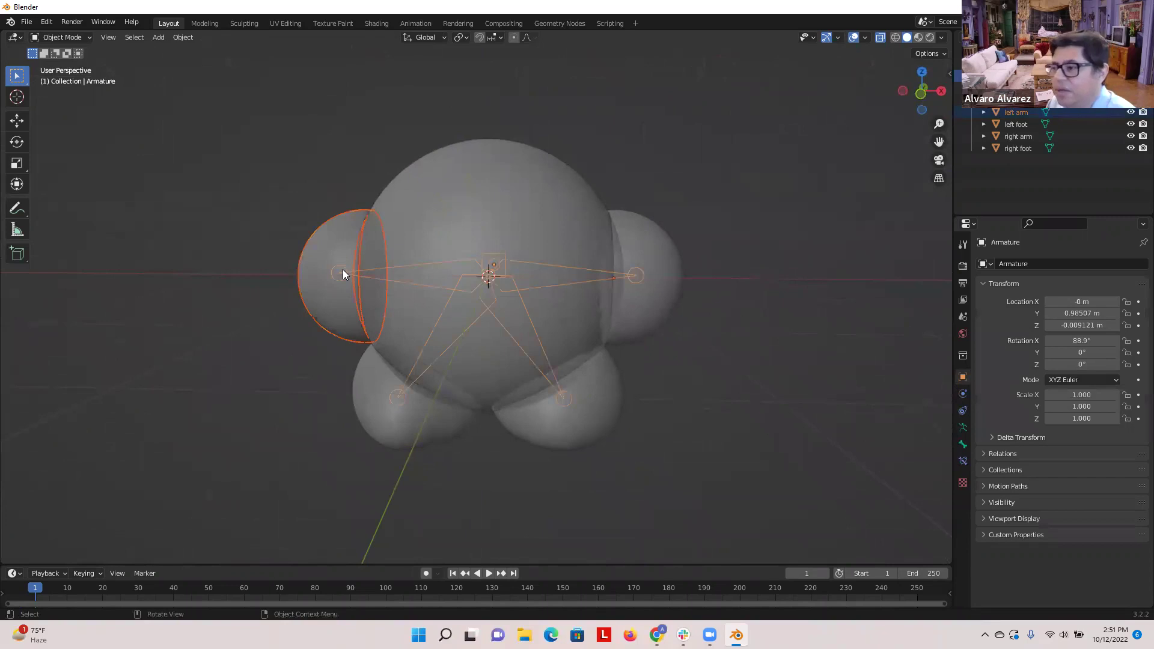
left_click(89, 39)
left_click(67, 75)
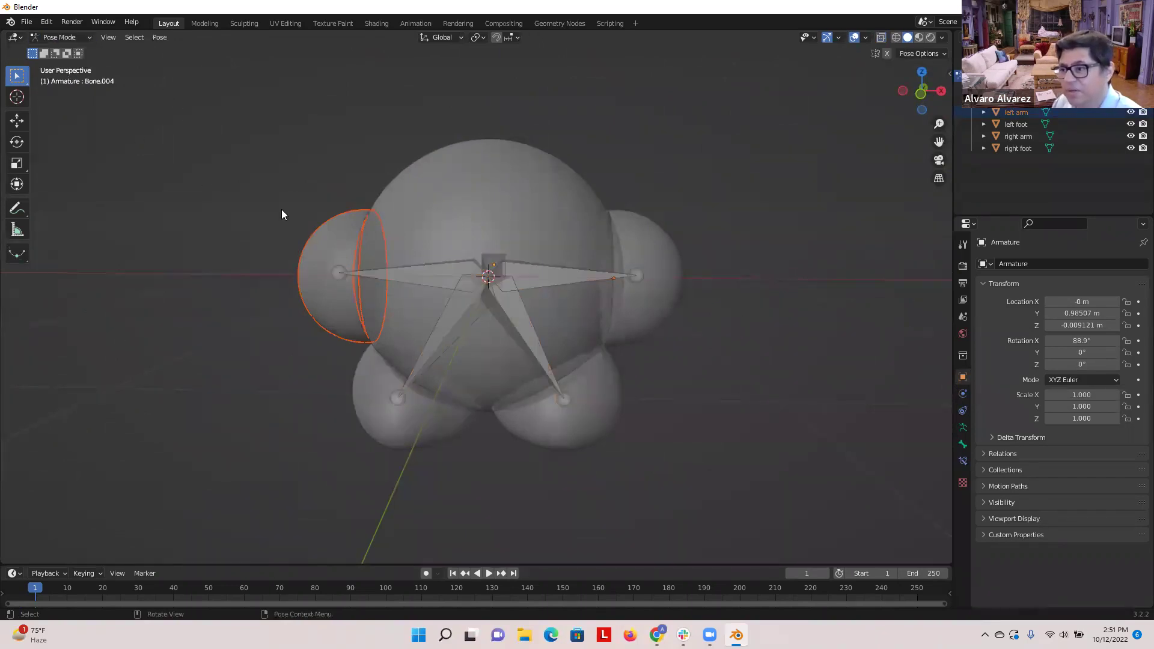
left_click(405, 270)
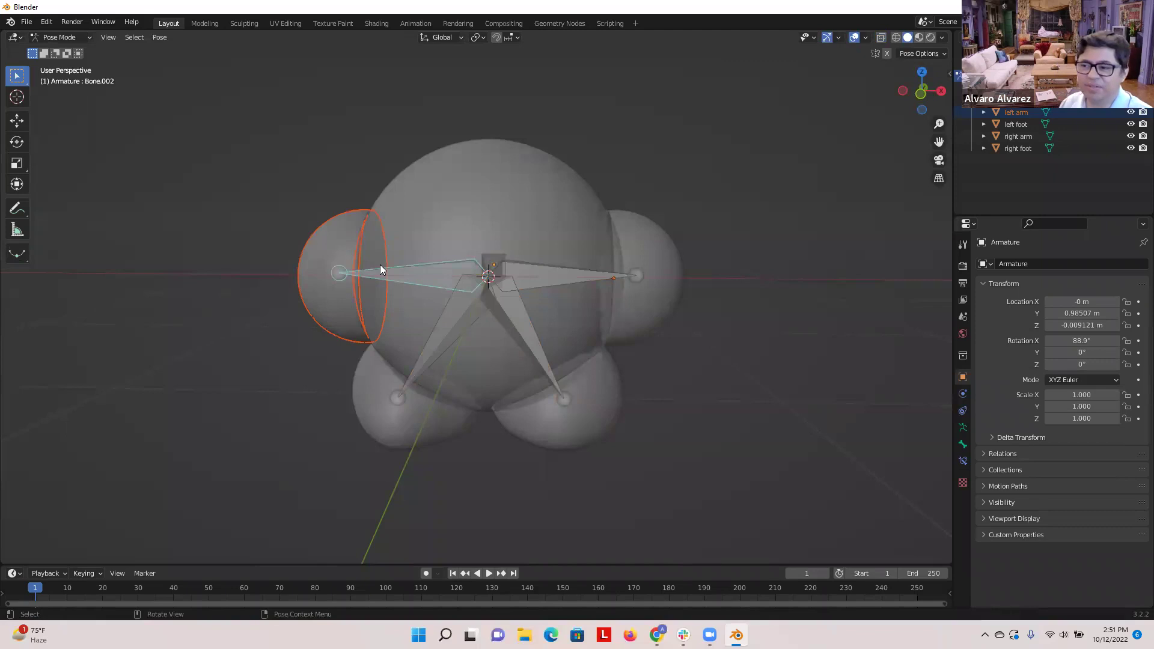
mouse_move(340, 245)
middle_mouse_down()
mouse_move(353, 226)
mouse_move(347, 239)
middle_mouse_up()
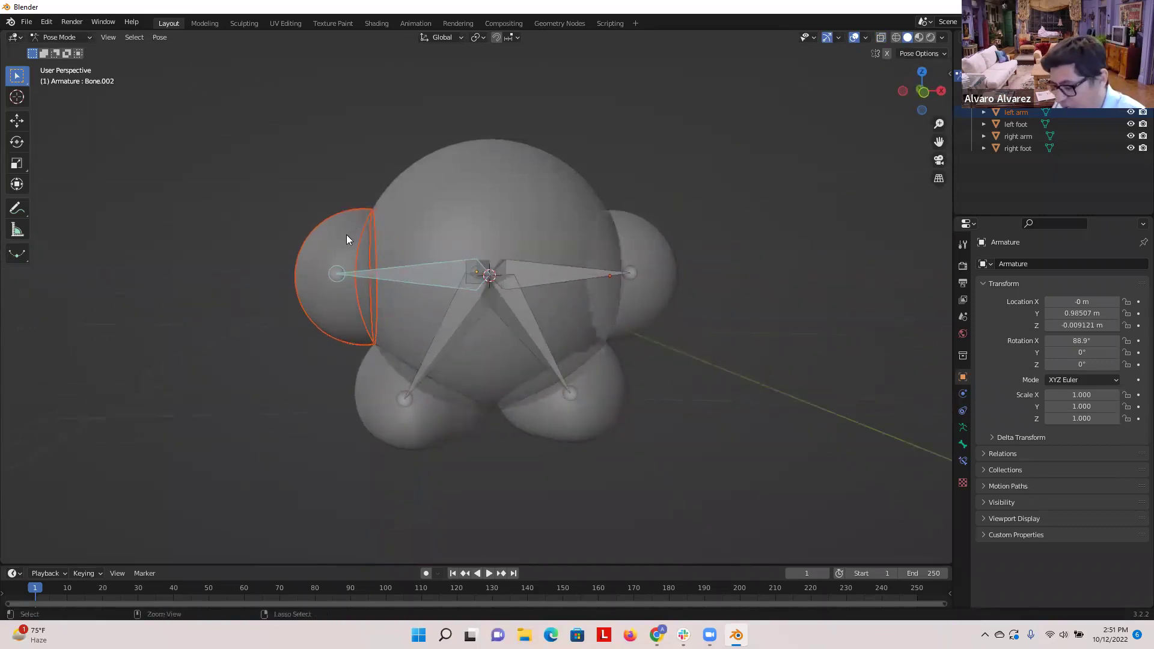
key("ctrl+p")
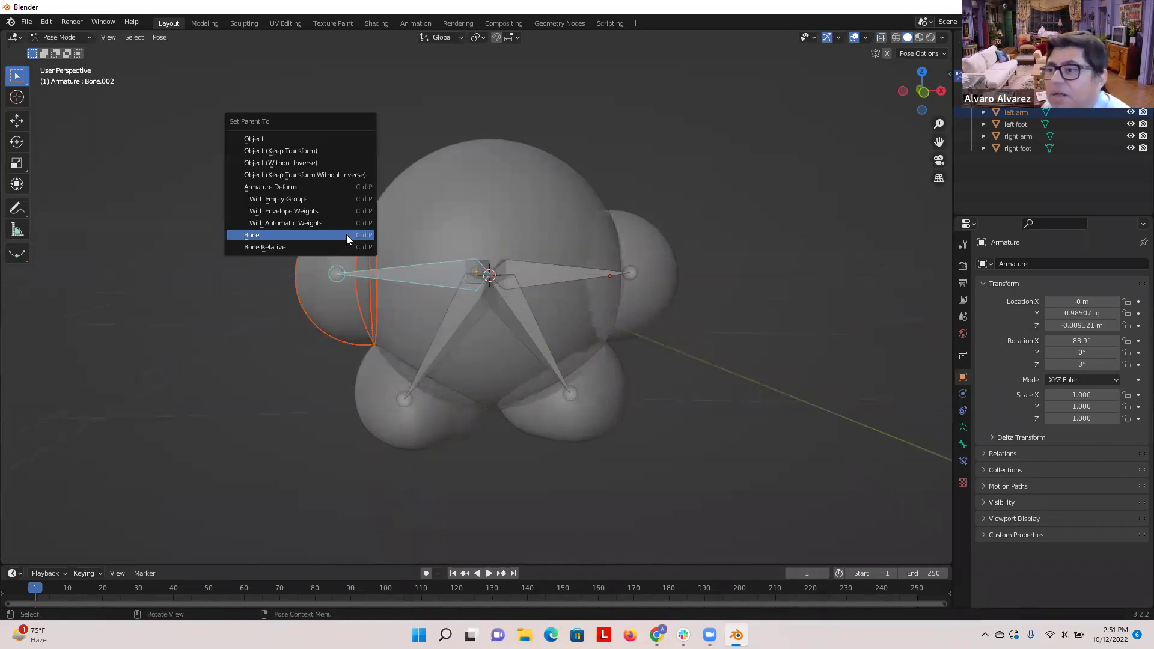
left_click(283, 234)
left_click(241, 223)
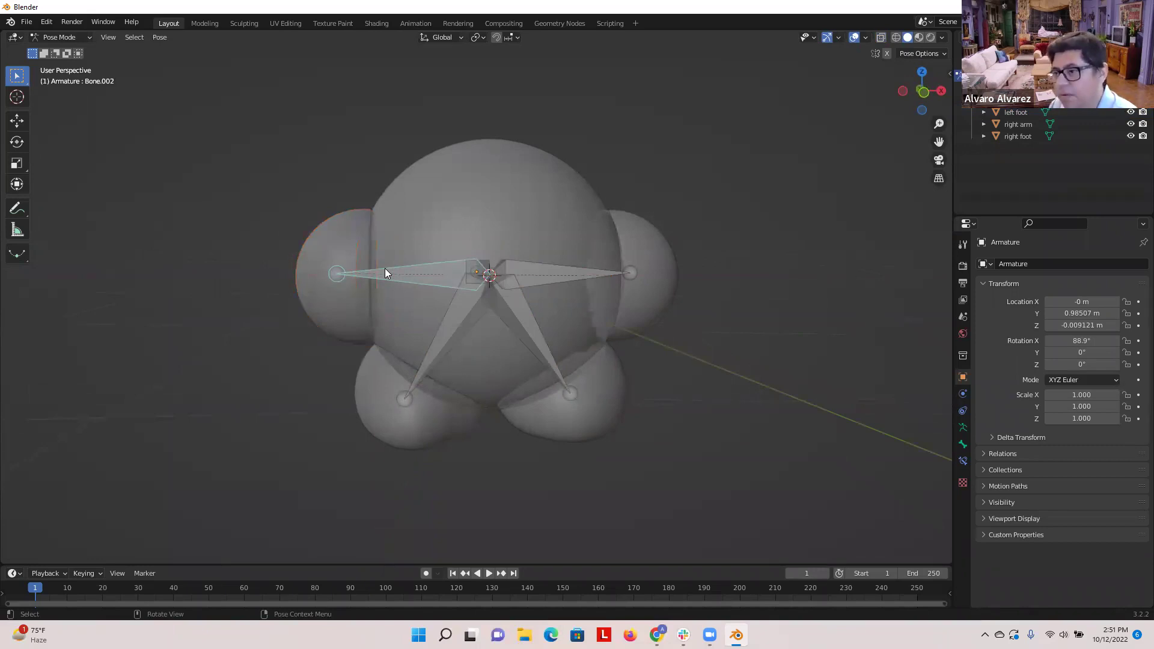
- Rotate the left arm bone slightly upward twice, by about 1.2° and about 1.7°, to test the arm's parenting
key("r")
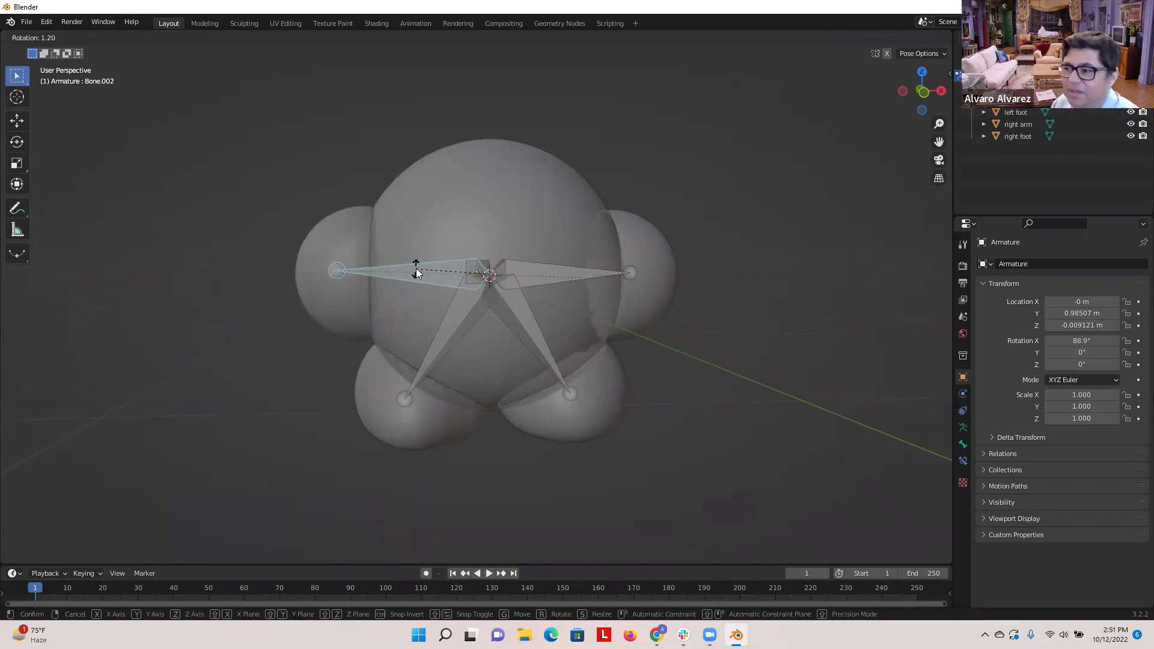
left_click(417, 273)
left_click(789, 251)
left_click(417, 271)
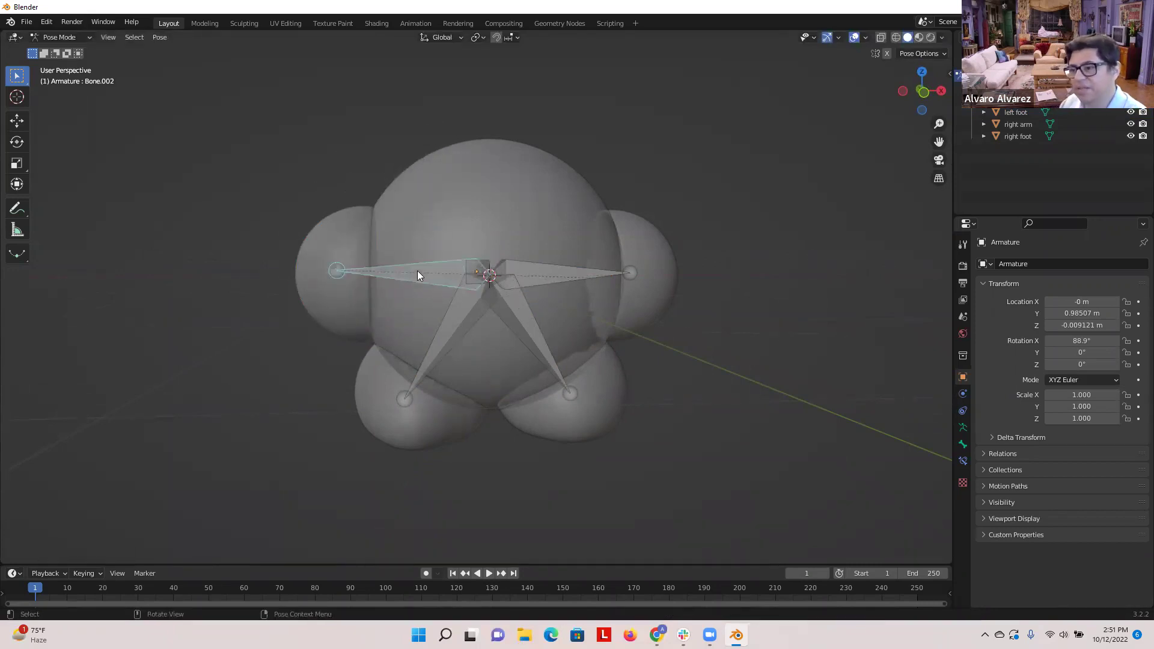
key("r")
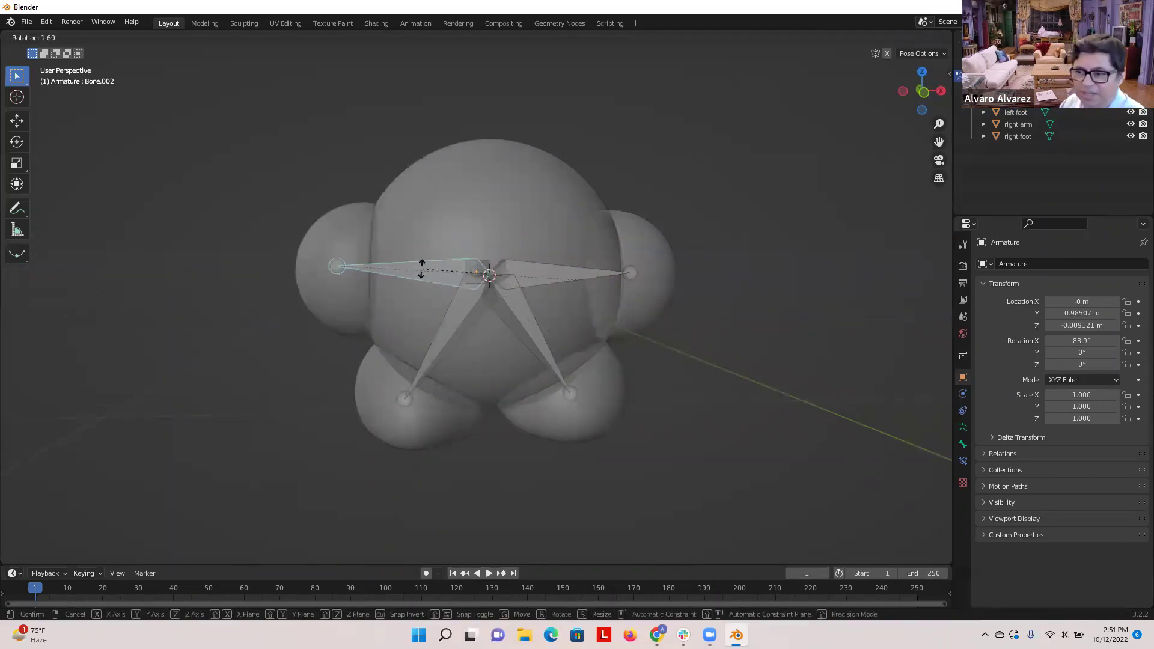
left_click(420, 267)
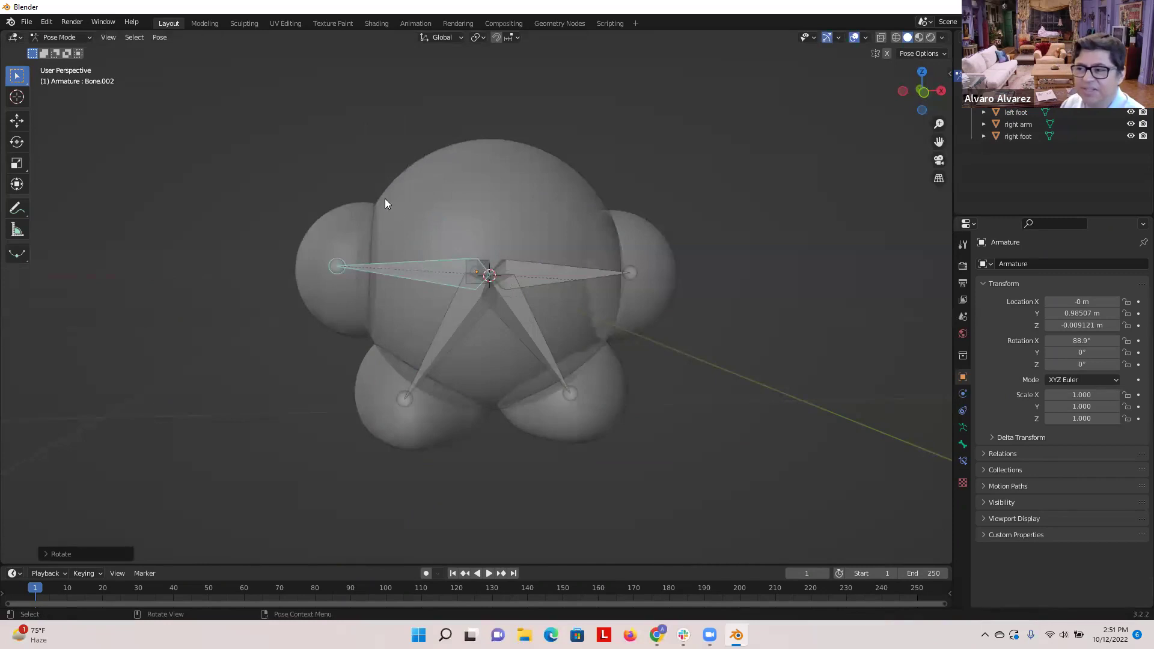
- Try to parent the right arm to its bone in Pose Mode with the left arm bone also selected
middle_click_drag(657, 331, 626, 335)
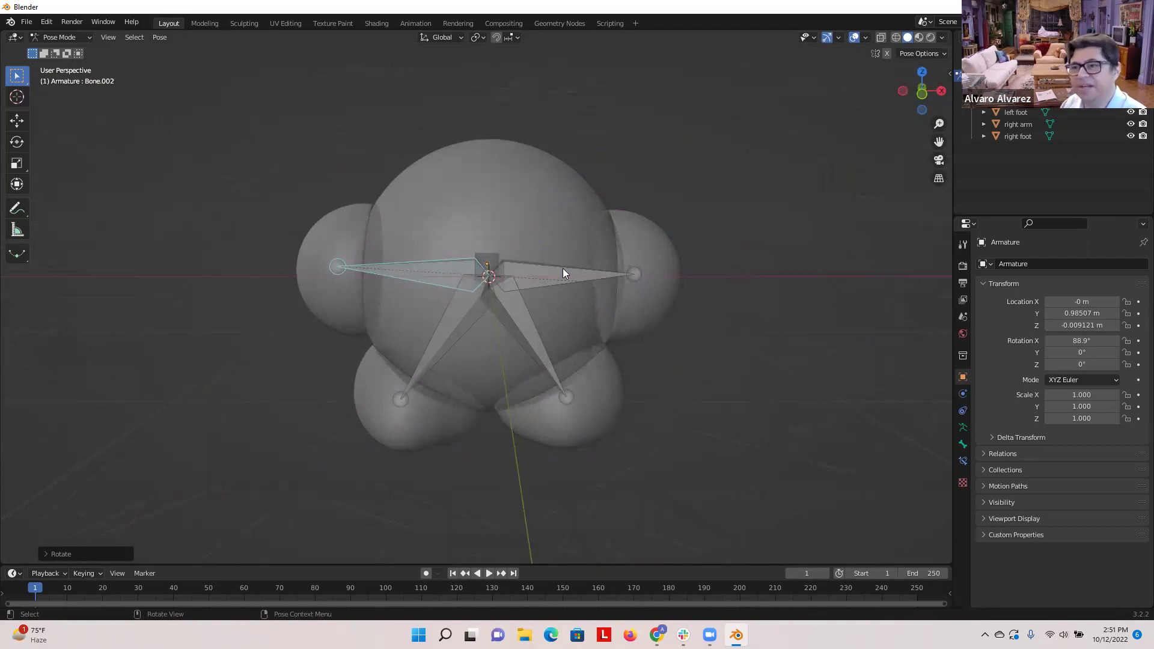
left_click(87, 35)
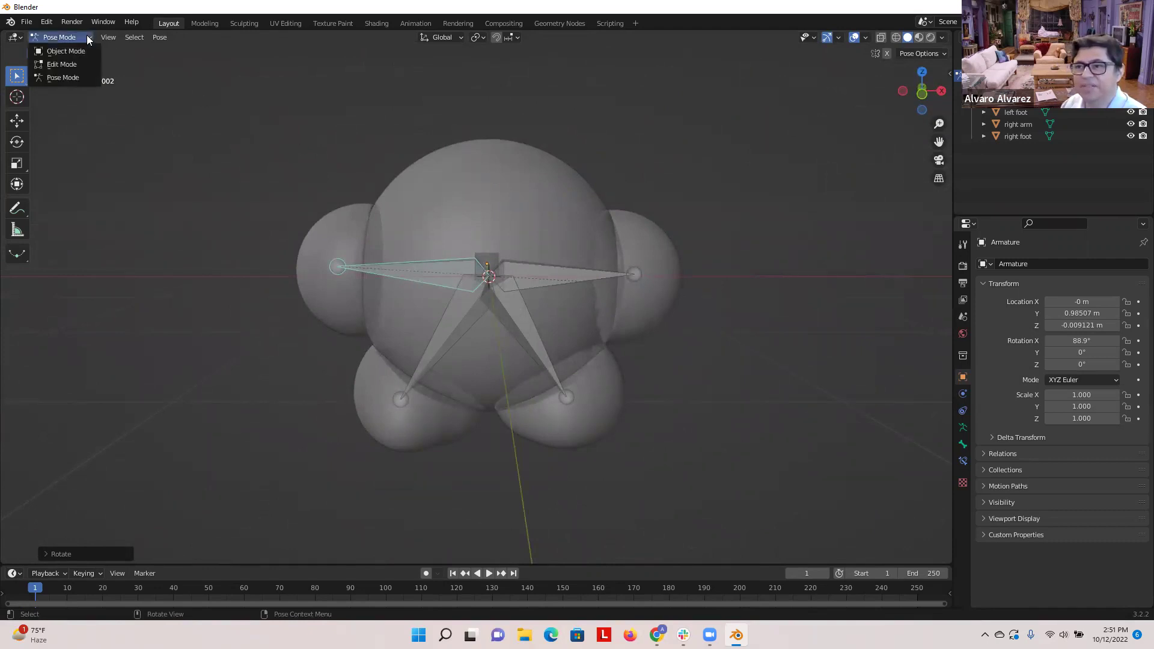
left_click(70, 53)
left_click(729, 309)
left_click(659, 276)
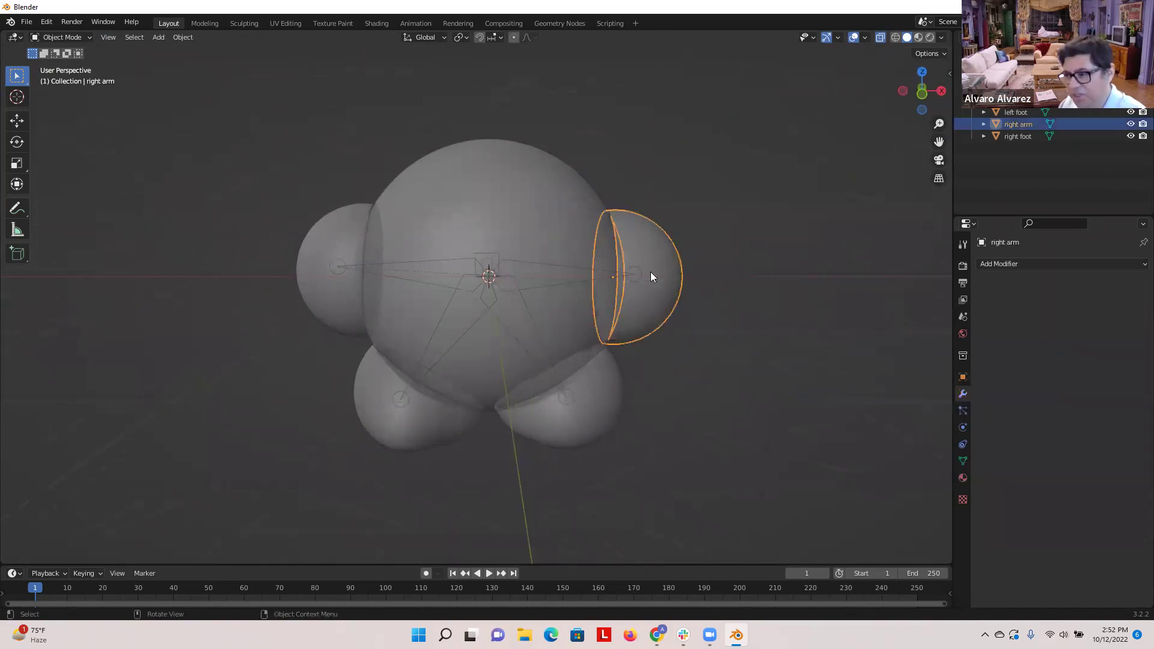
left_click(621, 271, "shift")
left_click(681, 241)
left_click(663, 260, "shift")
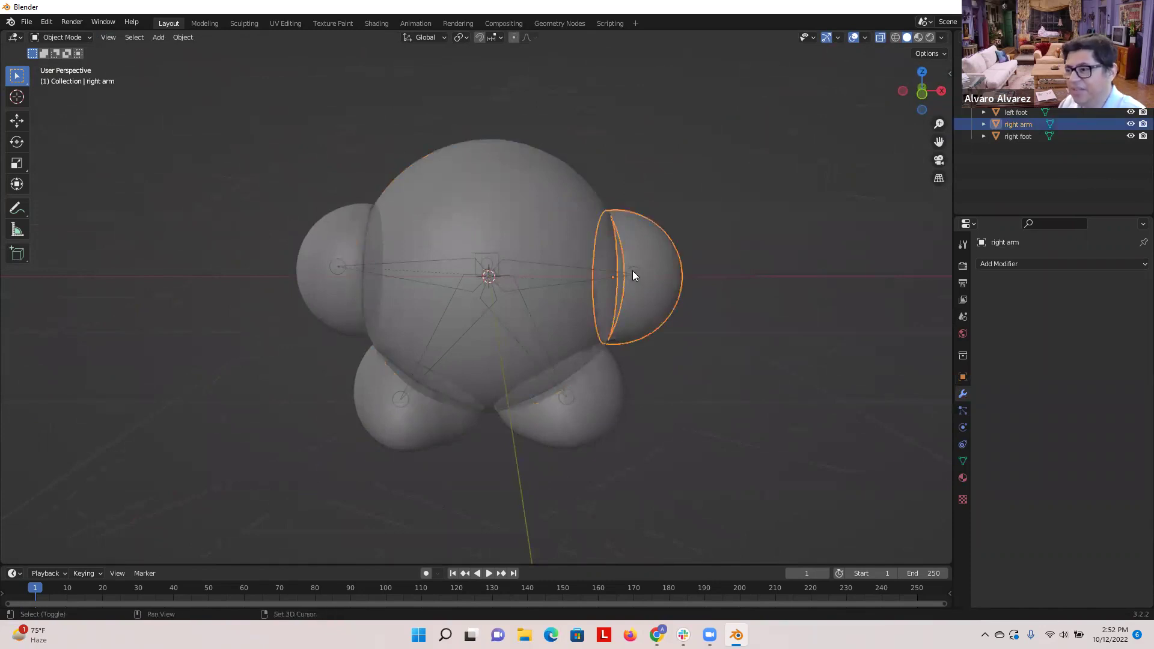
left_click(632, 272, "shift")
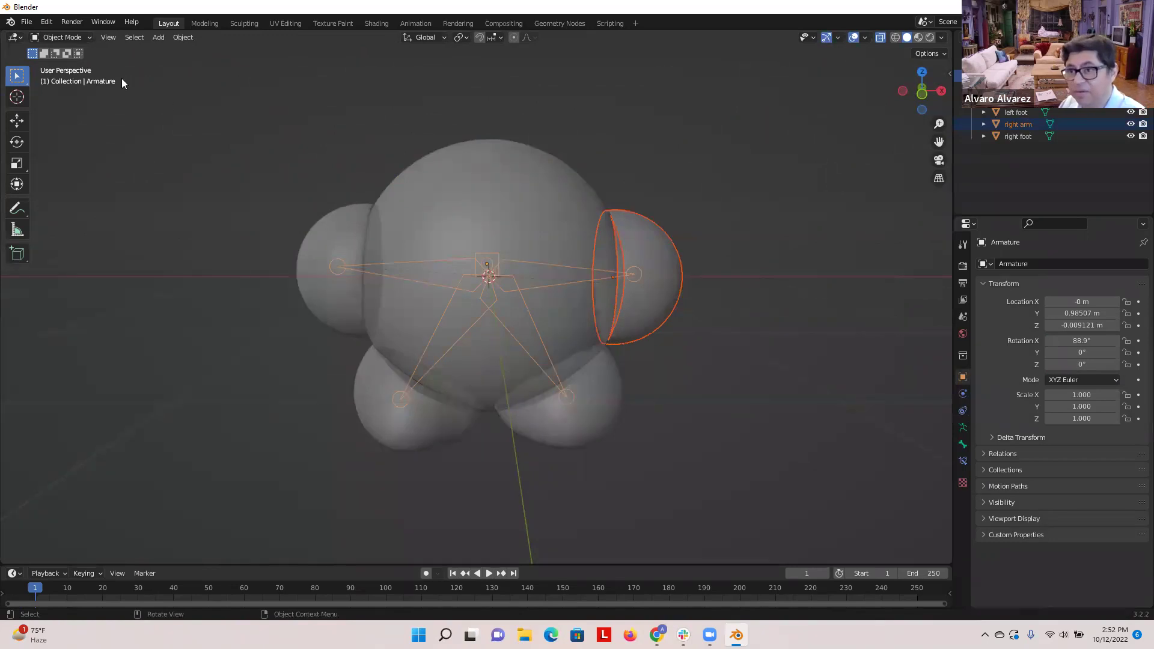
left_click(73, 38)
left_click(71, 78)
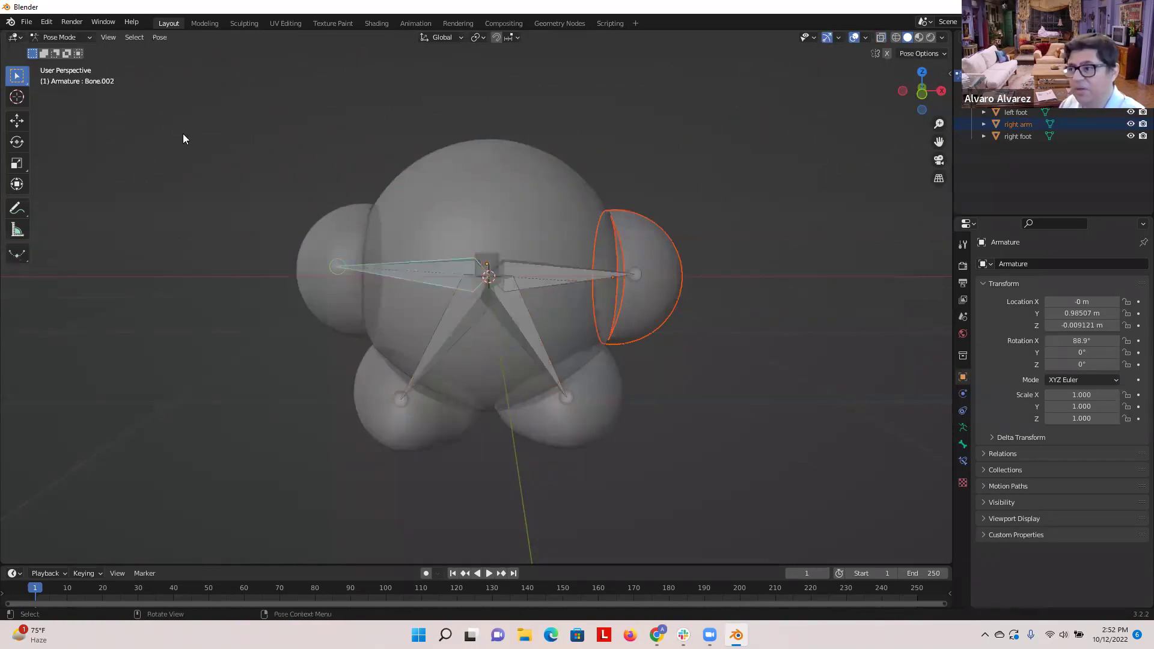
left_click(583, 275, "shift")
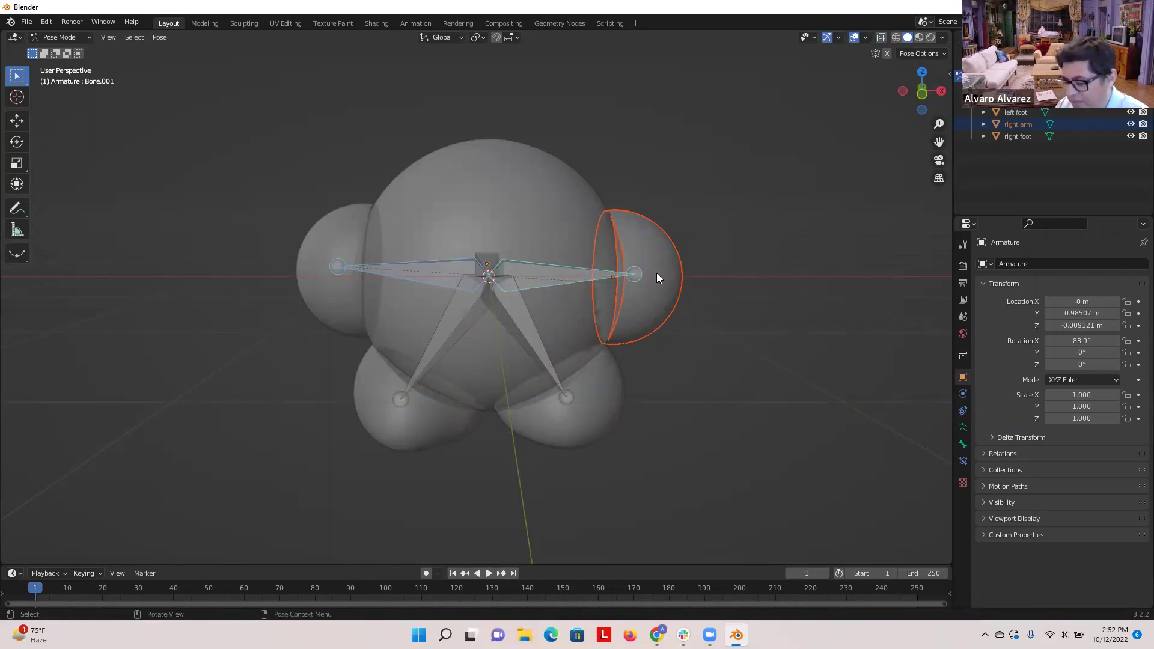
key("ctrl+p")
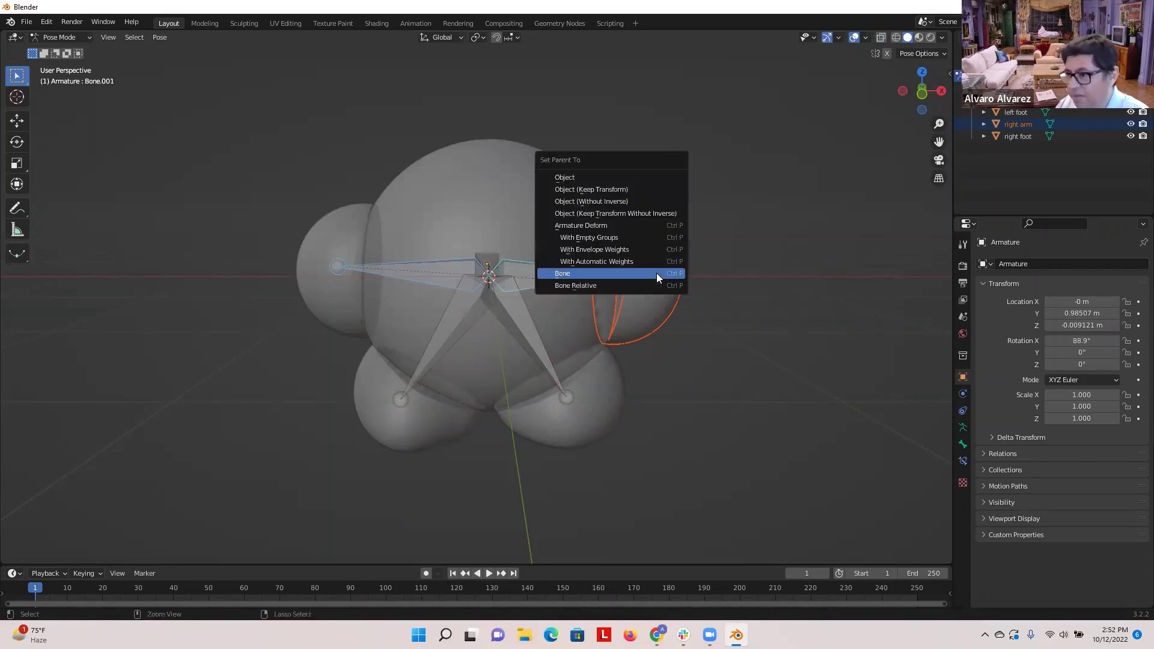
left_click(612, 275)
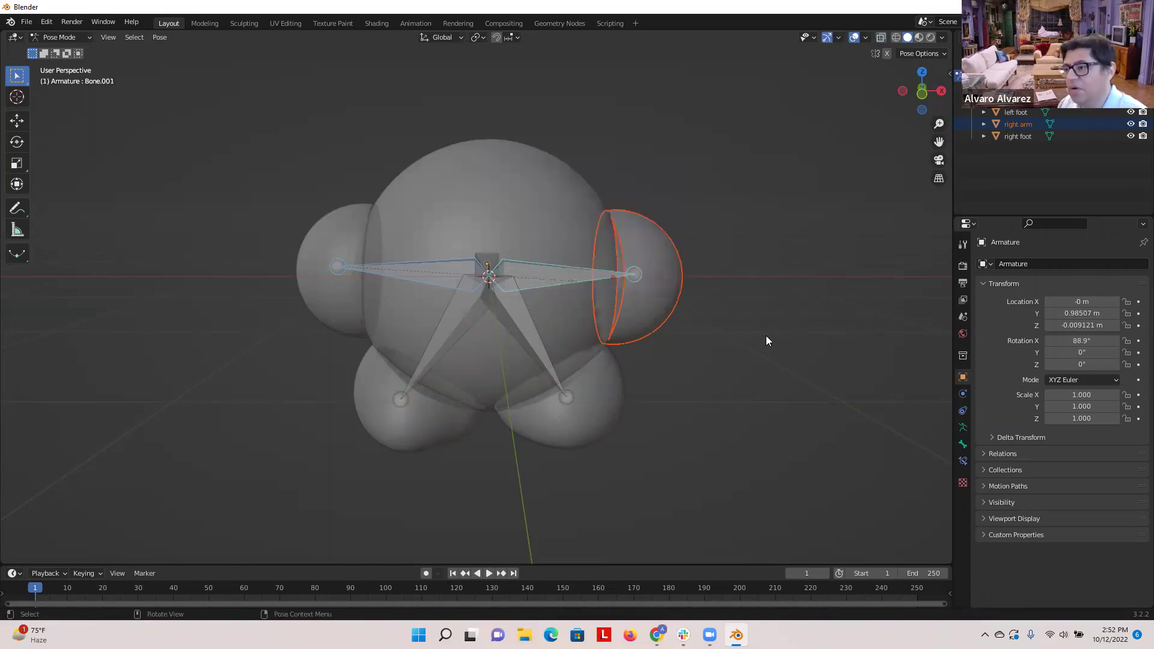
left_click(629, 272, "shift")
left_click(633, 270, "shift")
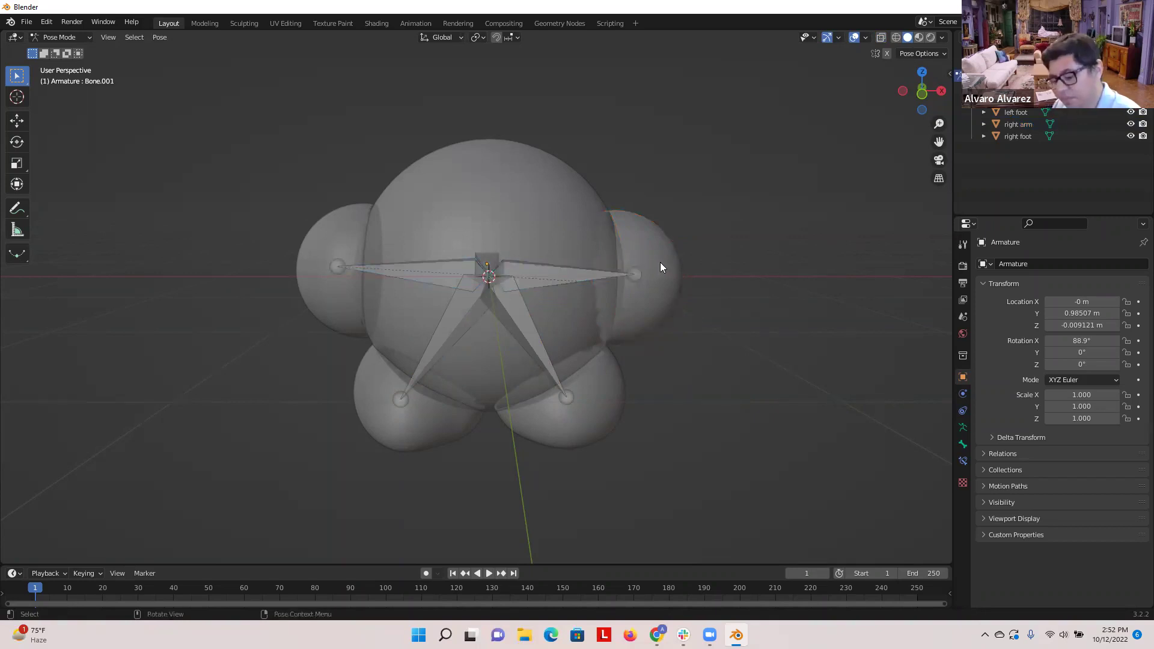
- From Object Mode, reselect the right arm and armature, and in Pose Mode parent the arm to only the right arm bone with the Bone option
left_click(91, 39)
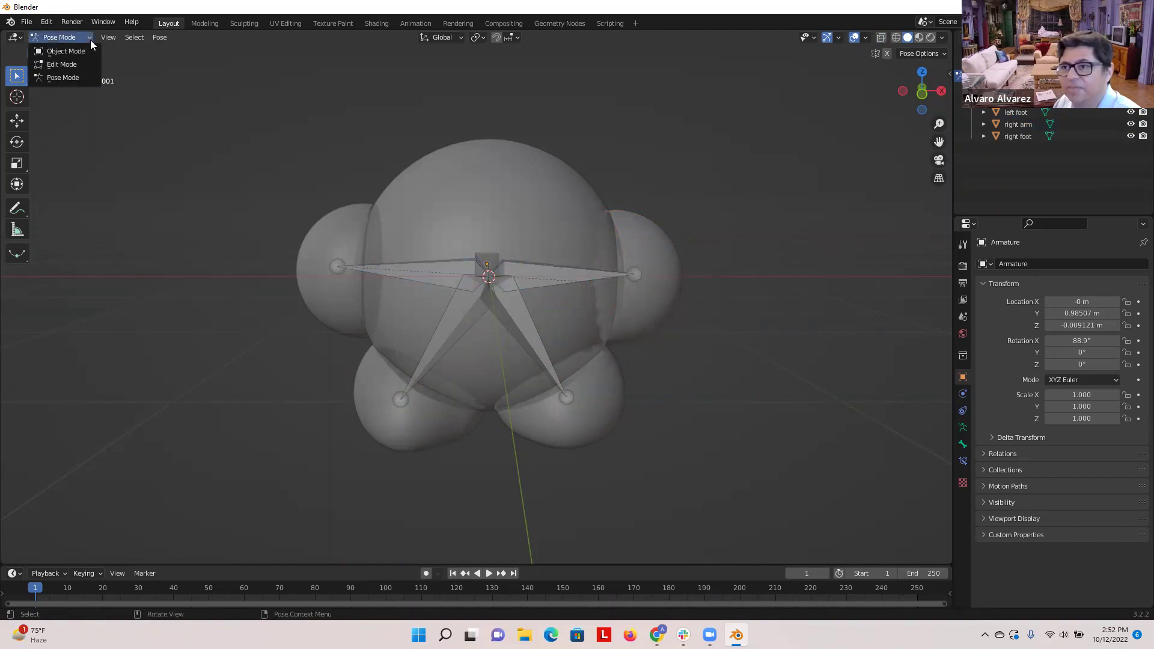
left_click(75, 48)
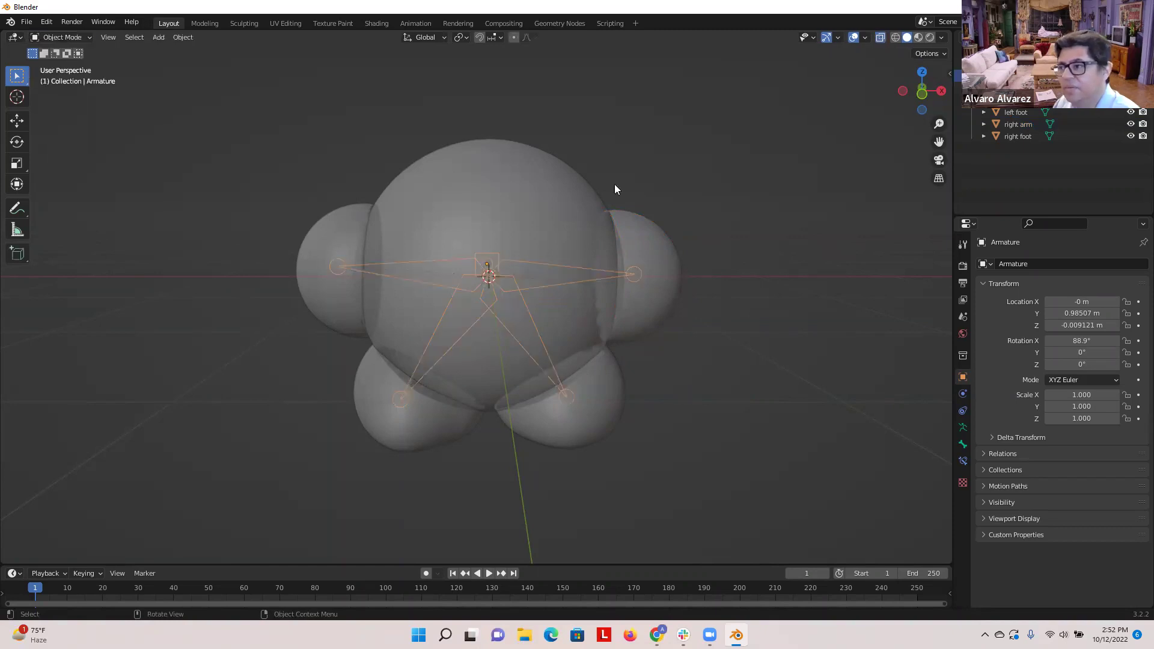
left_click(654, 257)
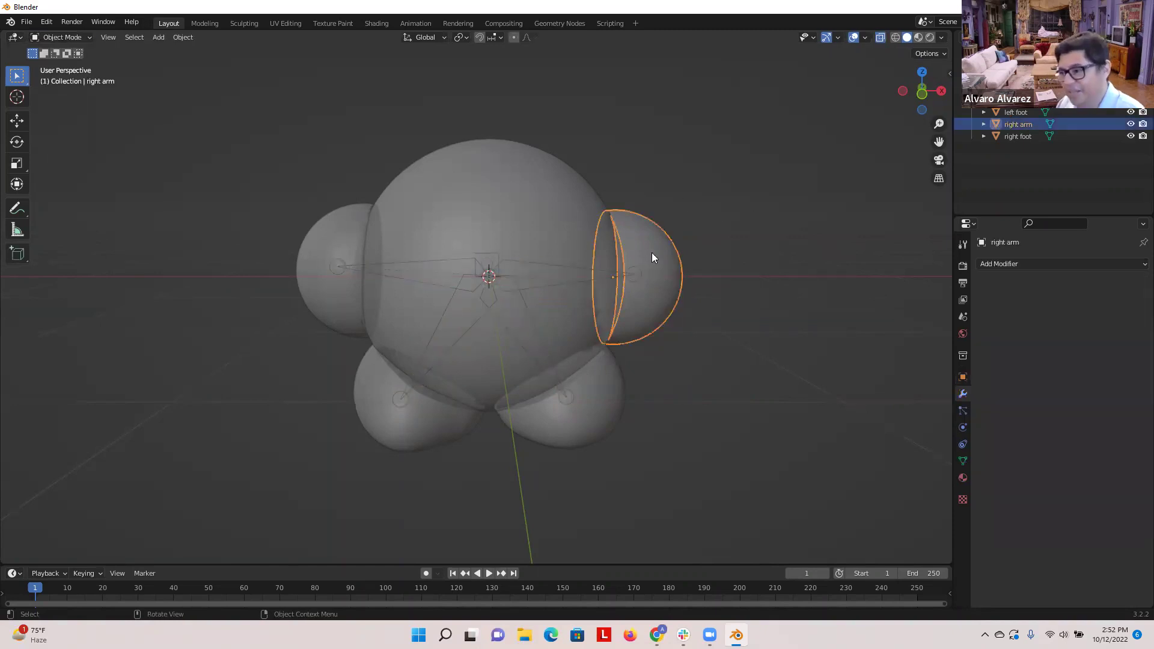
left_click(628, 274, "shift")
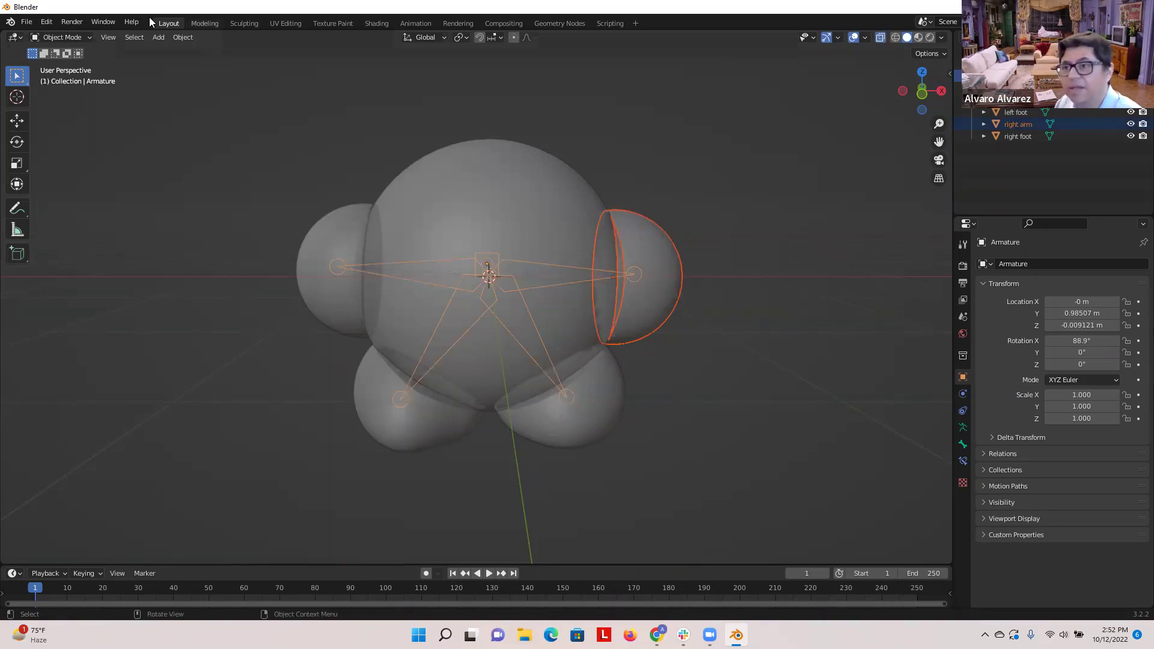
left_click(89, 39)
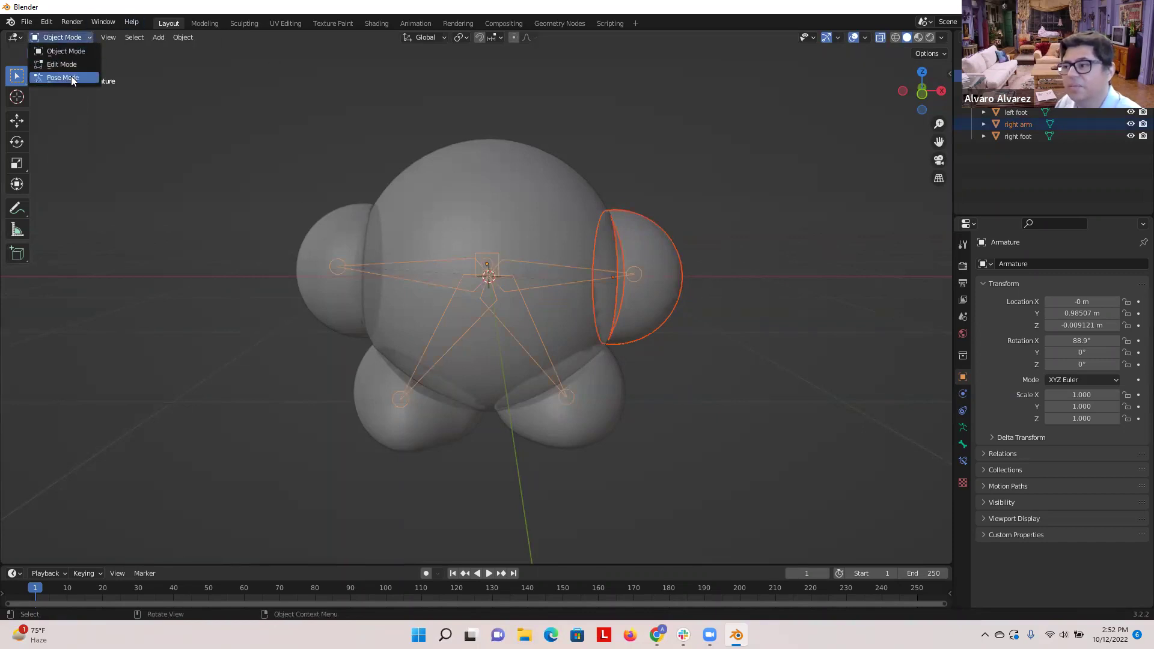
left_click(71, 77)
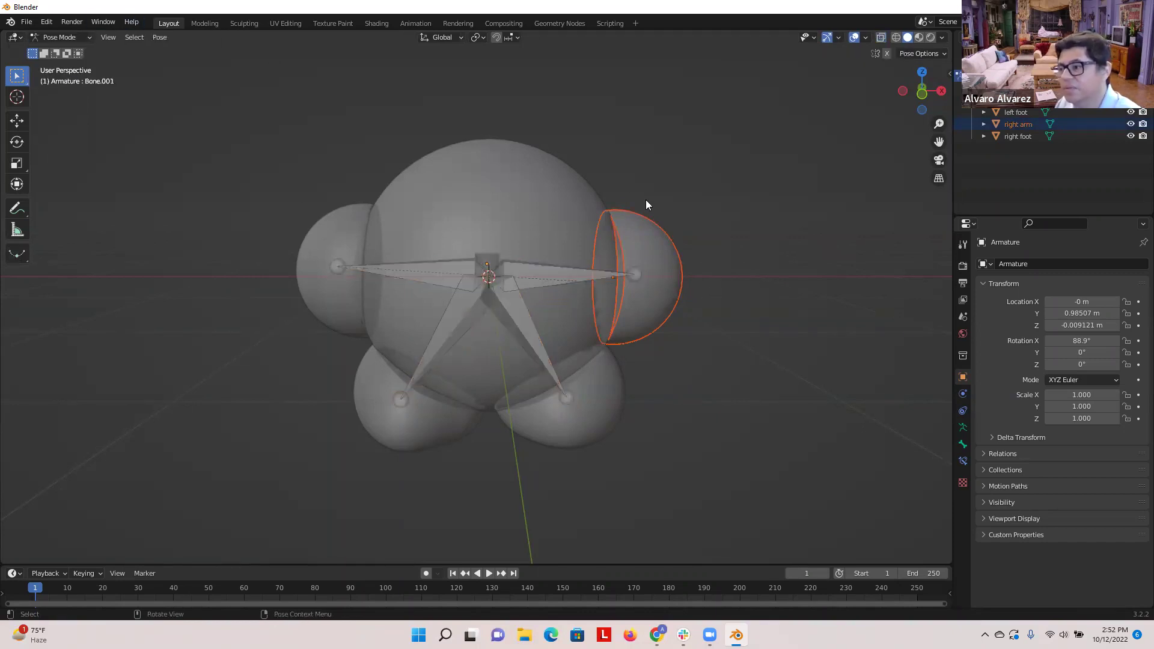
left_click(631, 273, "shift")
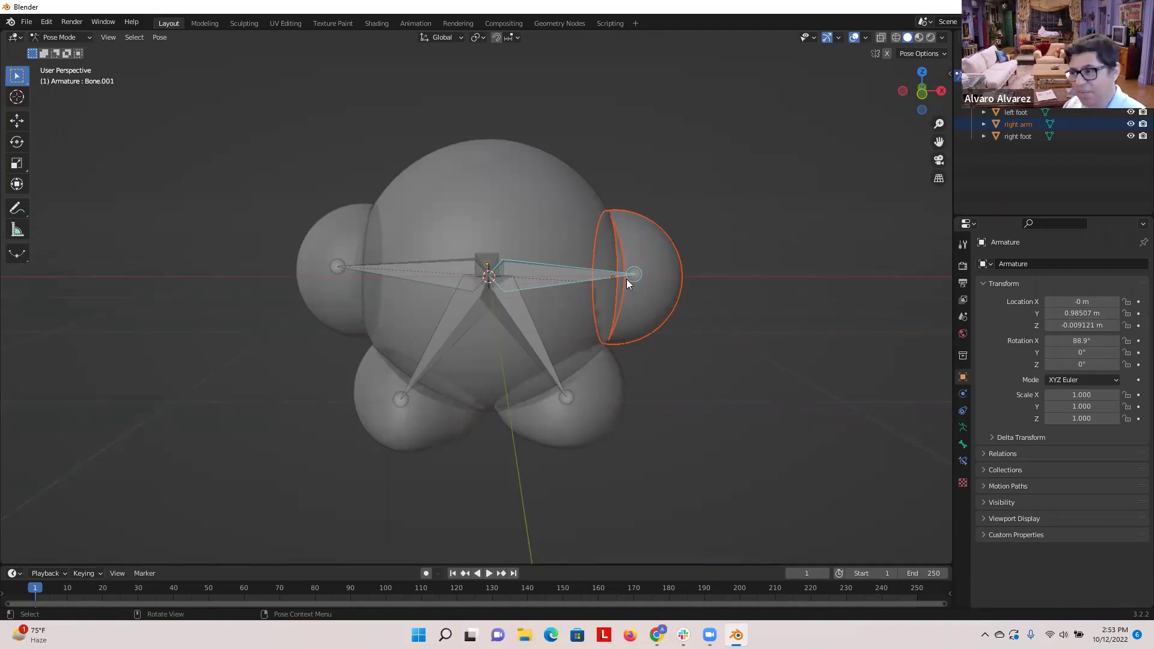
key("ctrl+p")
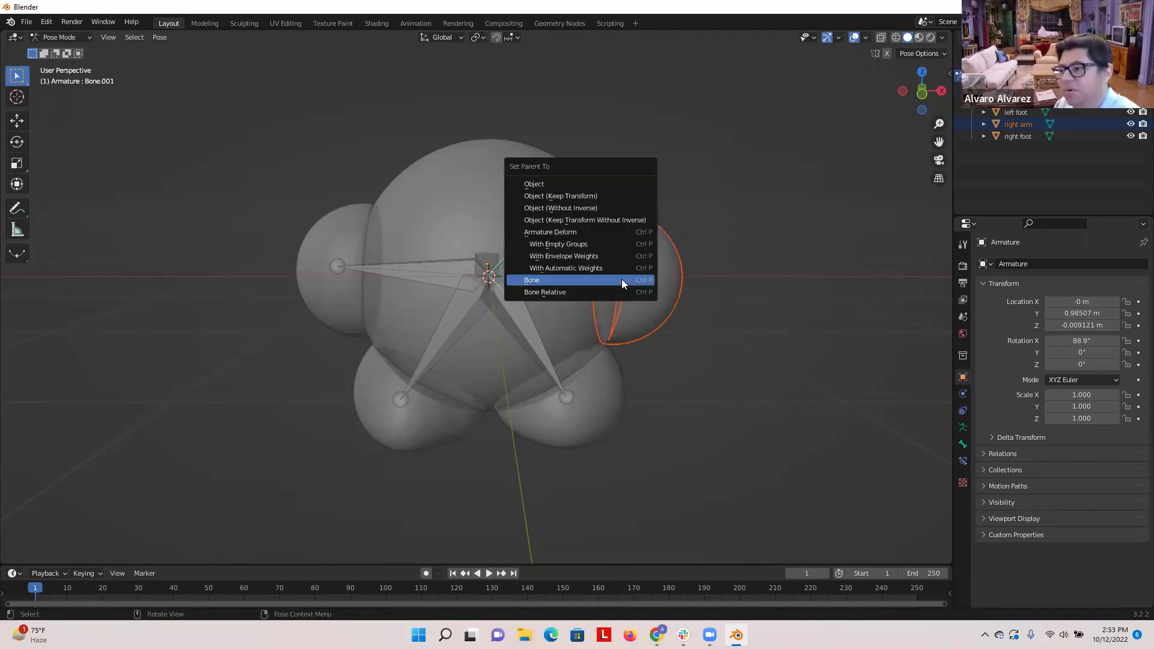
left_click(621, 279)
left_click(744, 339)
- Rotate the right arm bone slightly upward to test its parenting, and return to Object Mode with the bone deselected
left_click(576, 265)
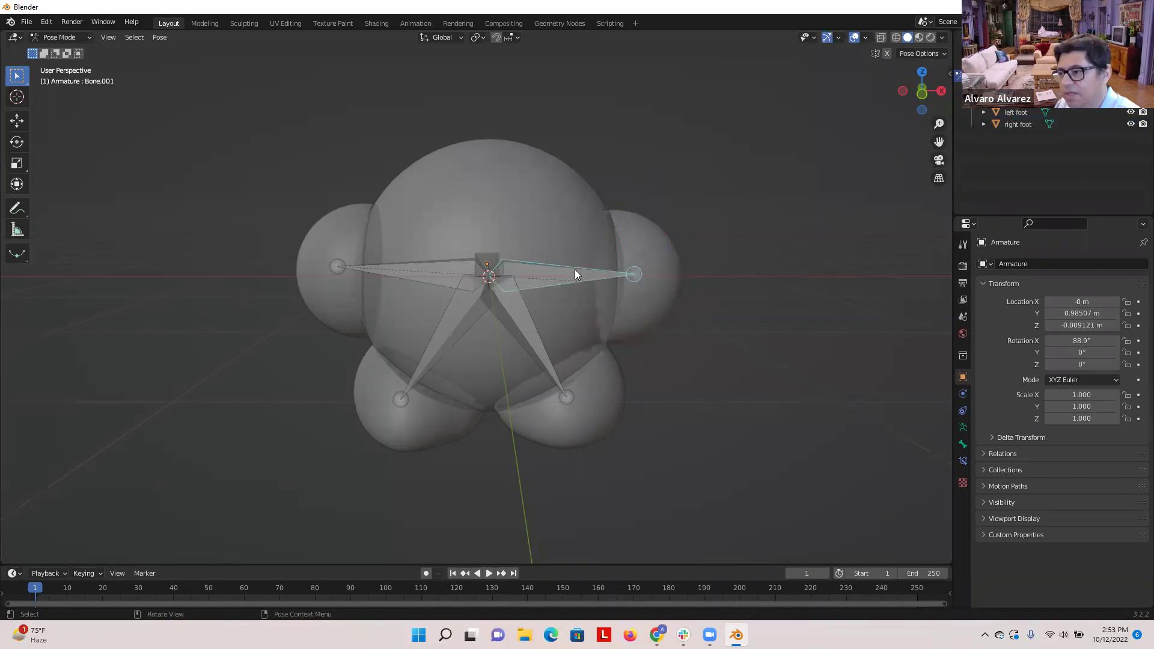
key("r")
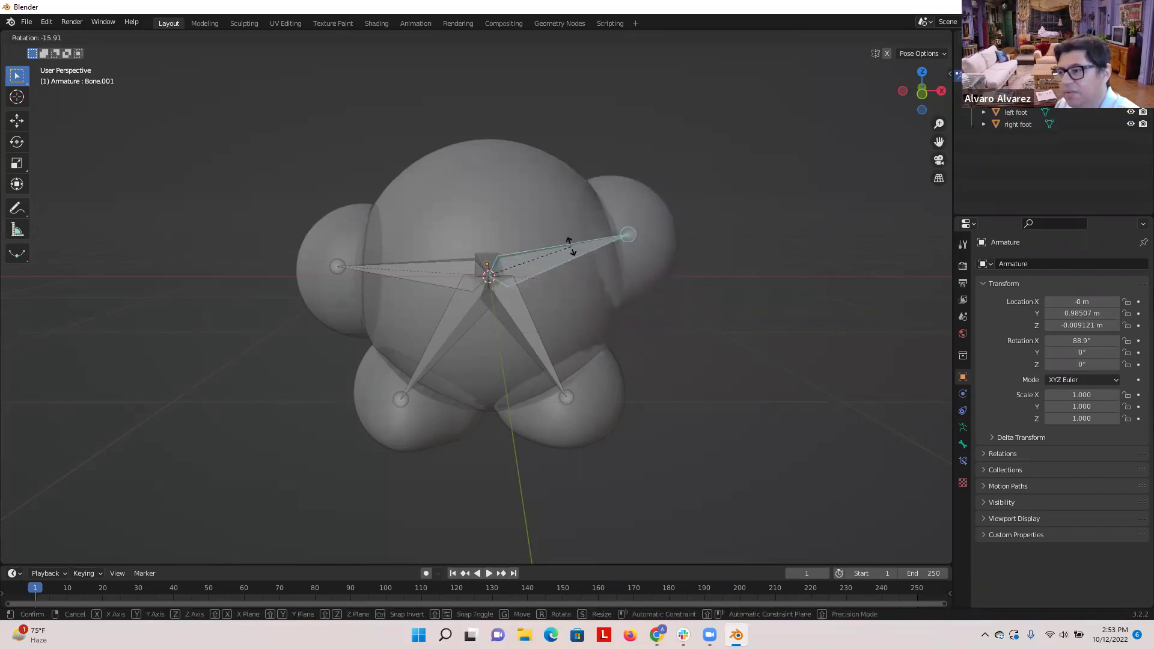
left_click(579, 266)
left_click(693, 345)
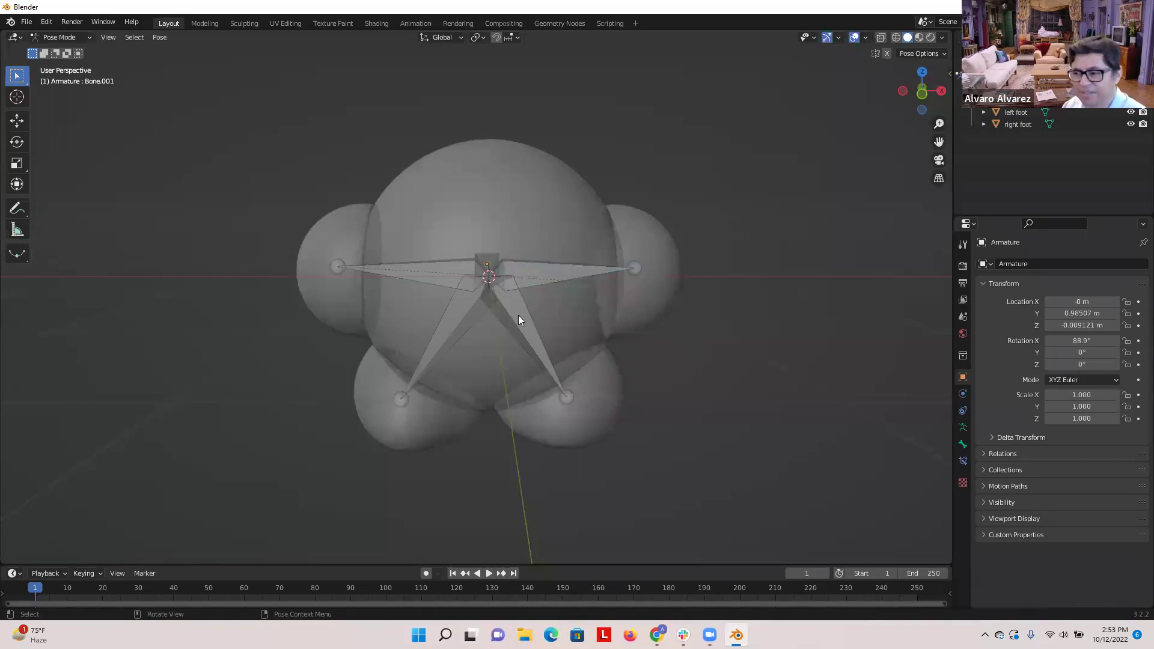
left_click(86, 39)
left_click(48, 51)
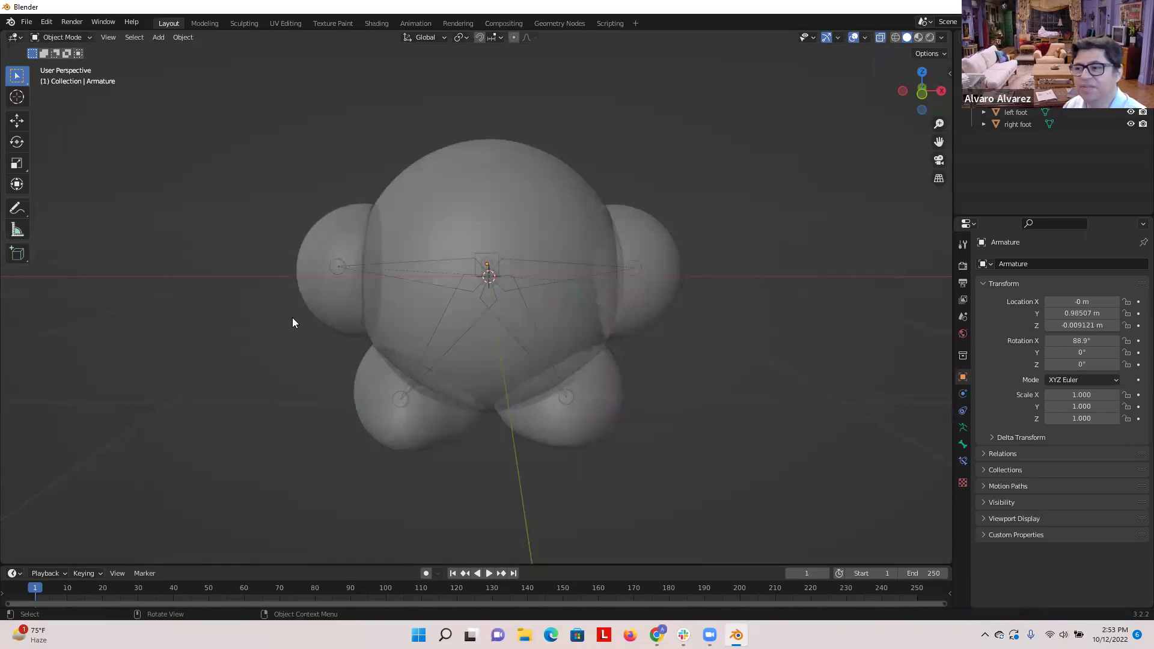
- Select the right foot with the armature and, in Pose Mode, parent the foot to the right foot bone with the Bone option
left_click(595, 410)
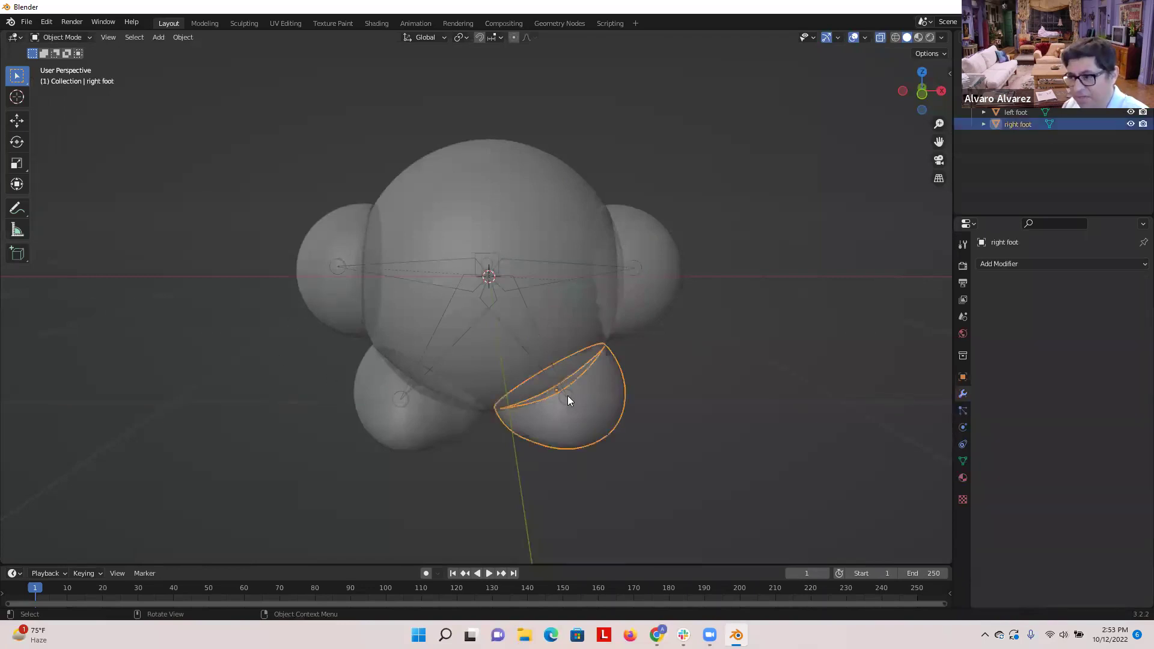
left_click(568, 394, "shift")
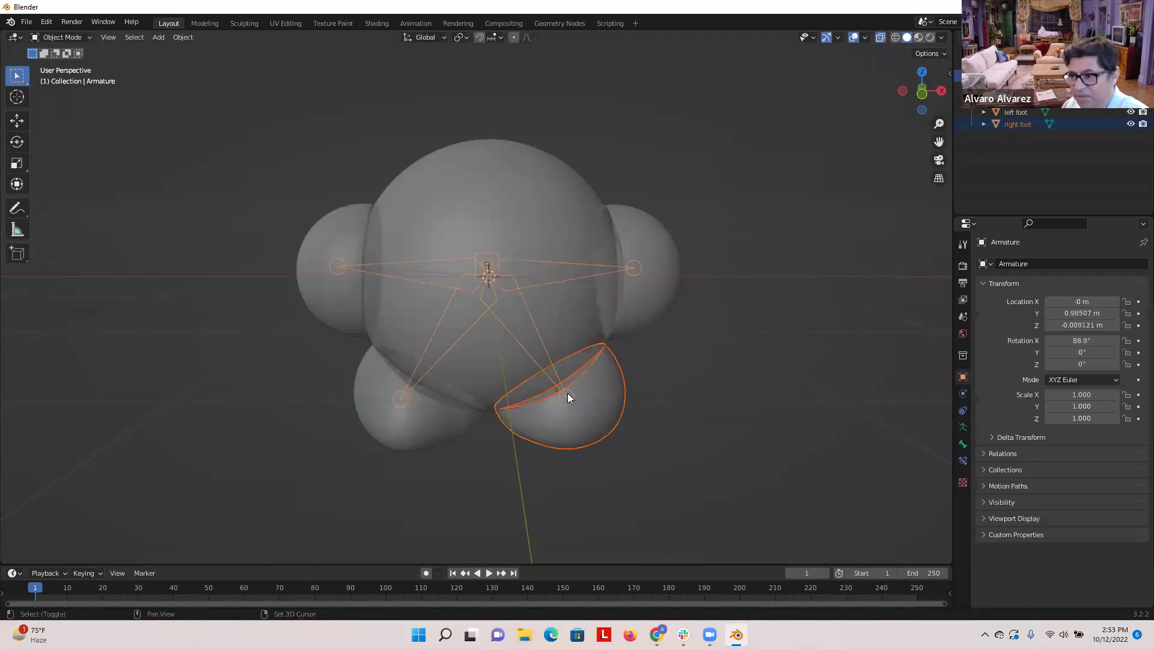
left_click(90, 38)
left_click(65, 78)
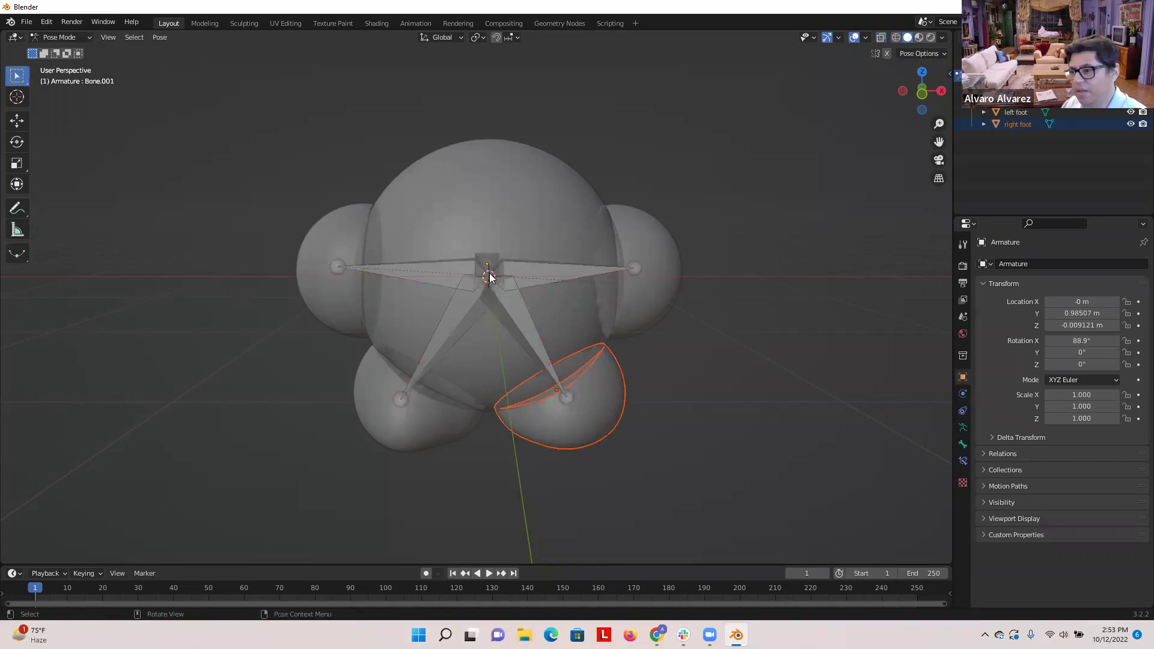
left_click(535, 336)
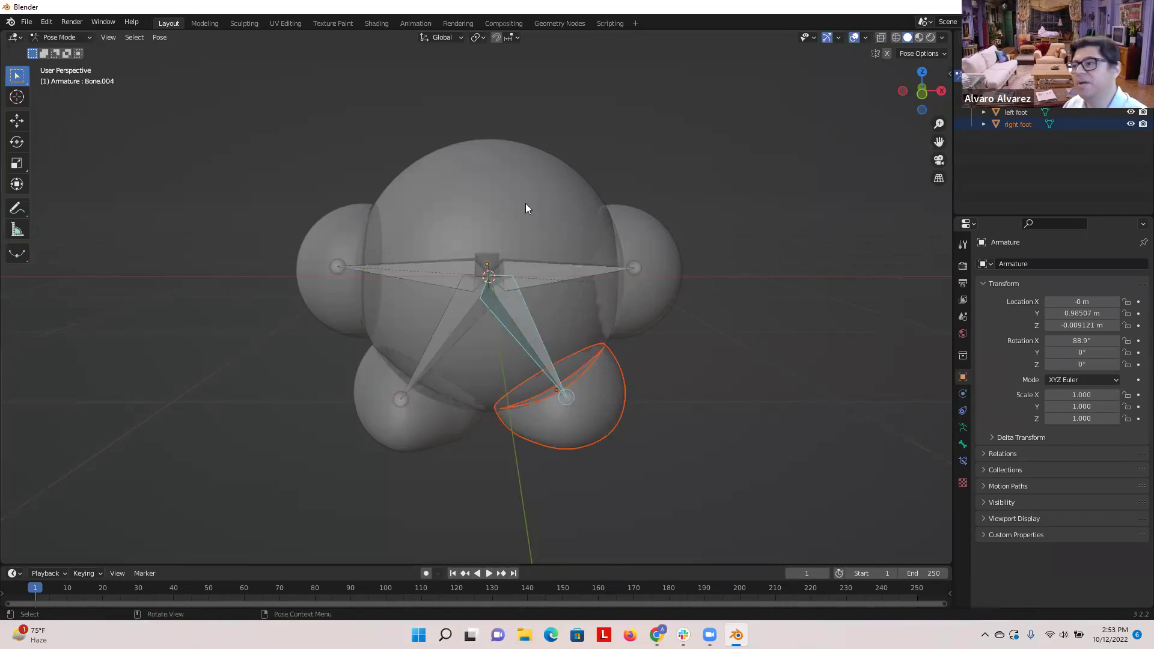
key("ctrl+p")
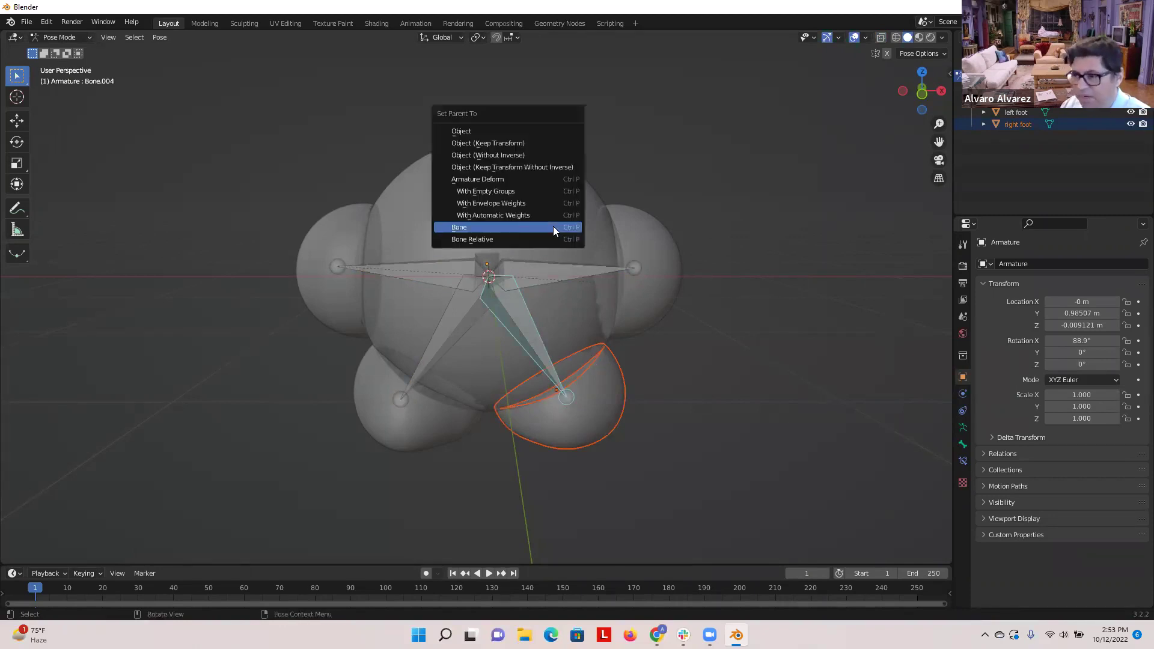
left_click(553, 226)
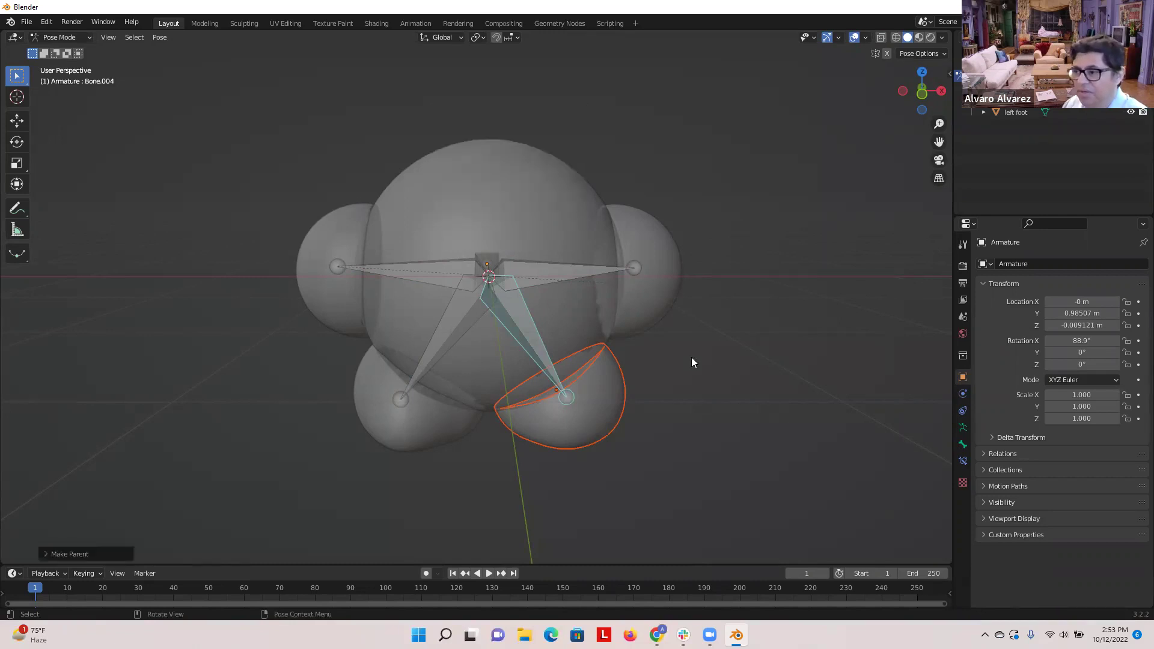
- Rotate the right foot bone by about 2° to test its parenting, and return to Object Mode with the bone deselected
left_click(548, 336)
left_click(537, 339)
key("r")
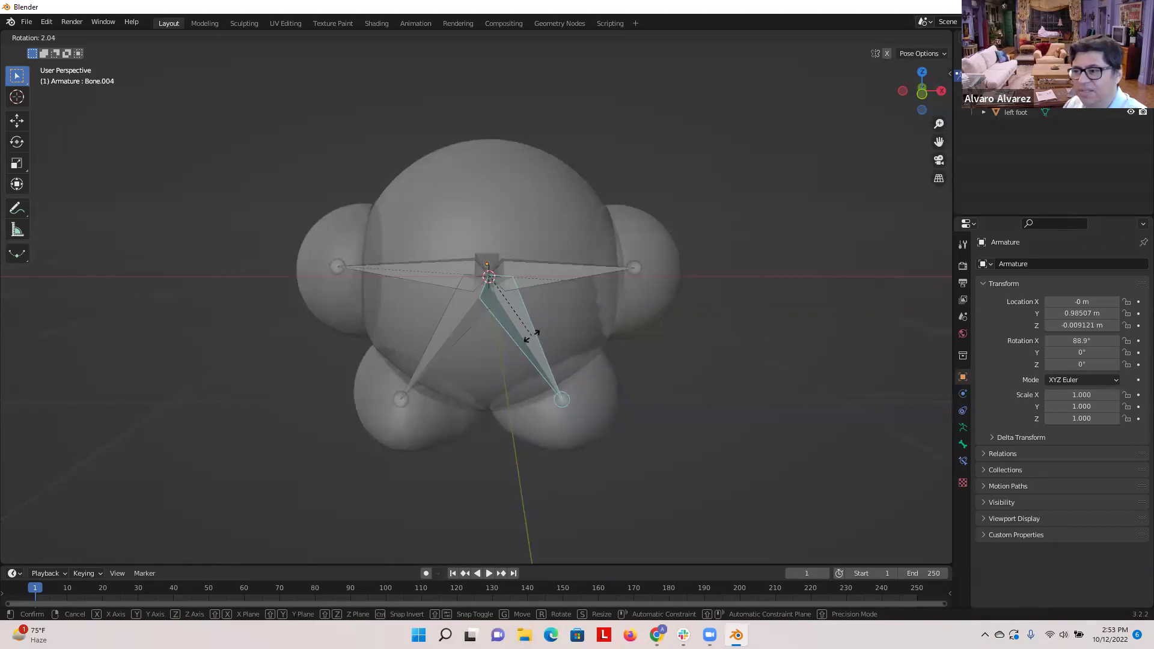
left_click(531, 340)
left_click(444, 387)
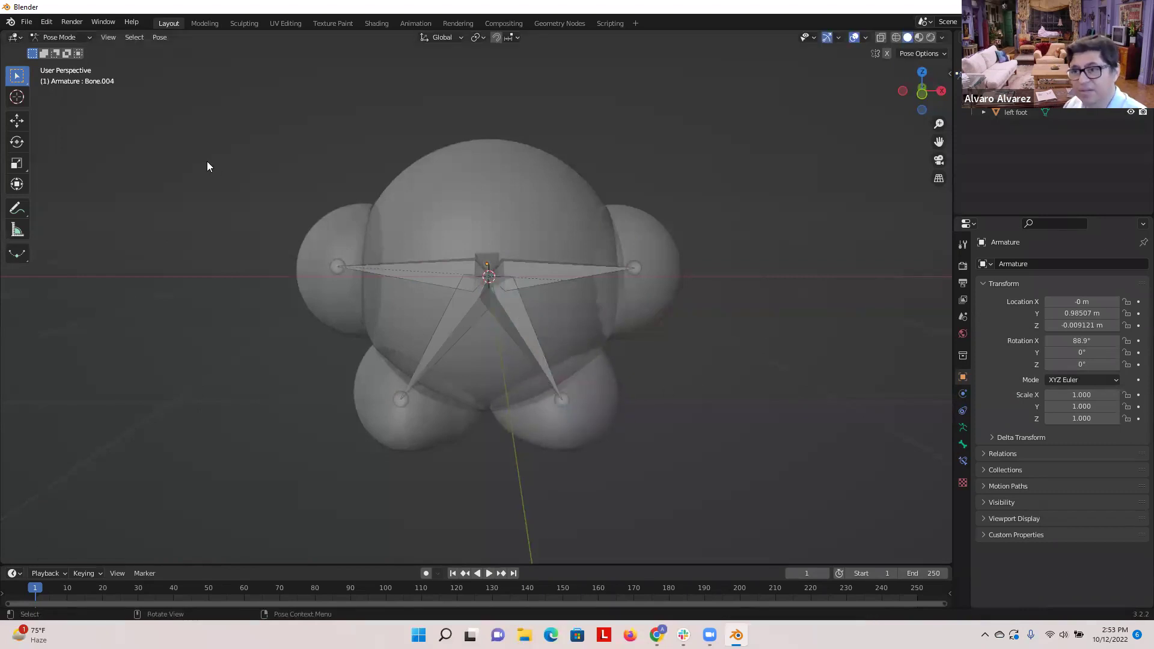
left_click(86, 37)
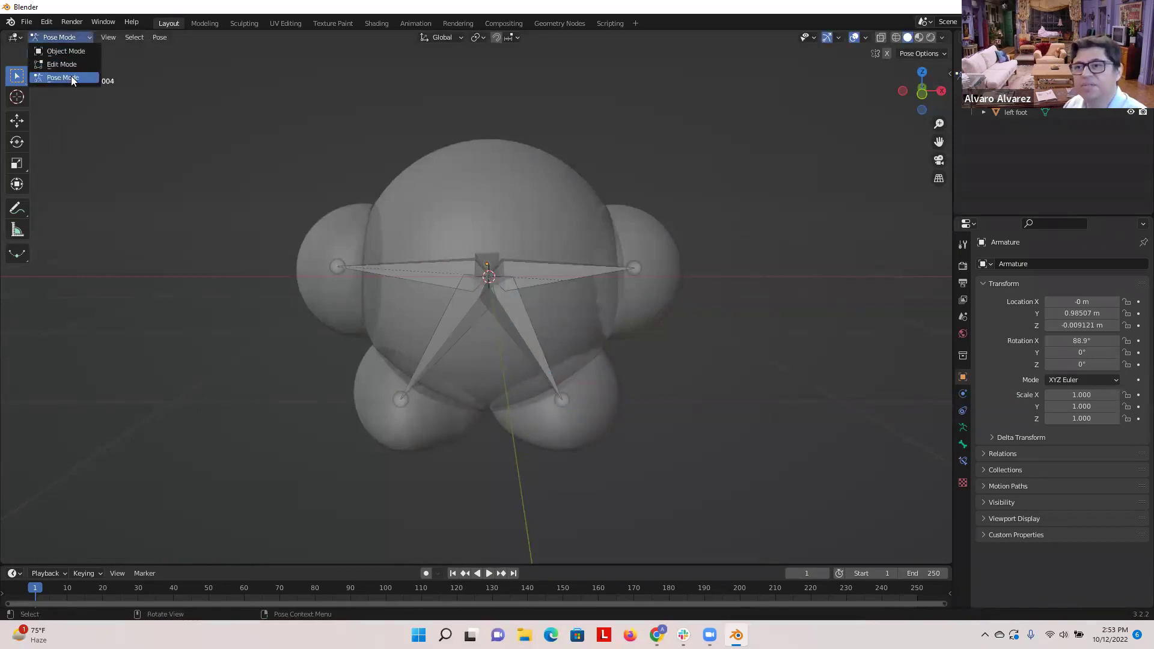
left_click(63, 52)
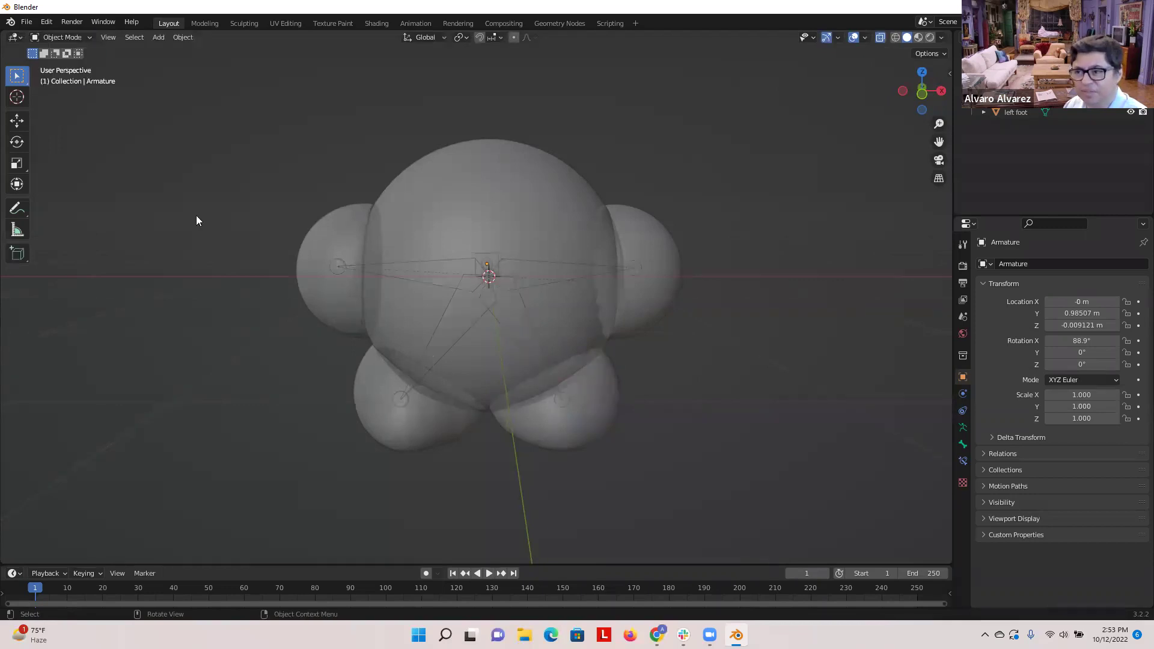
- Select the left arm with the armature and, in Pose Mode, parent the arm to the left arm bone again with the Bone option
left_click(303, 280)
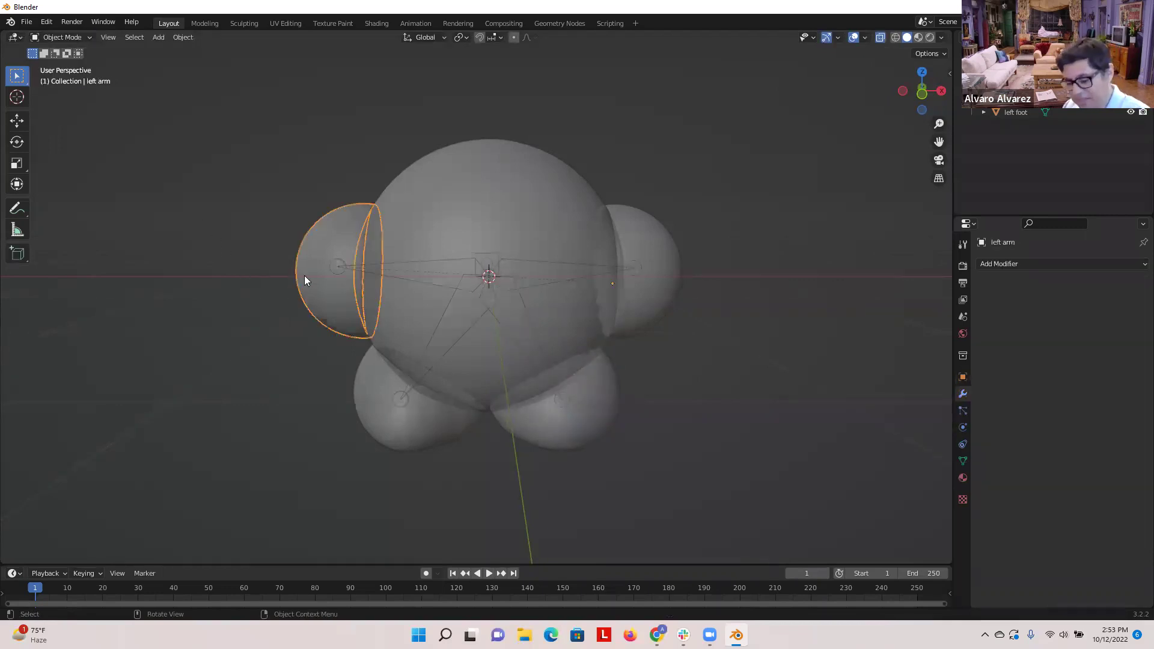
key("shift")
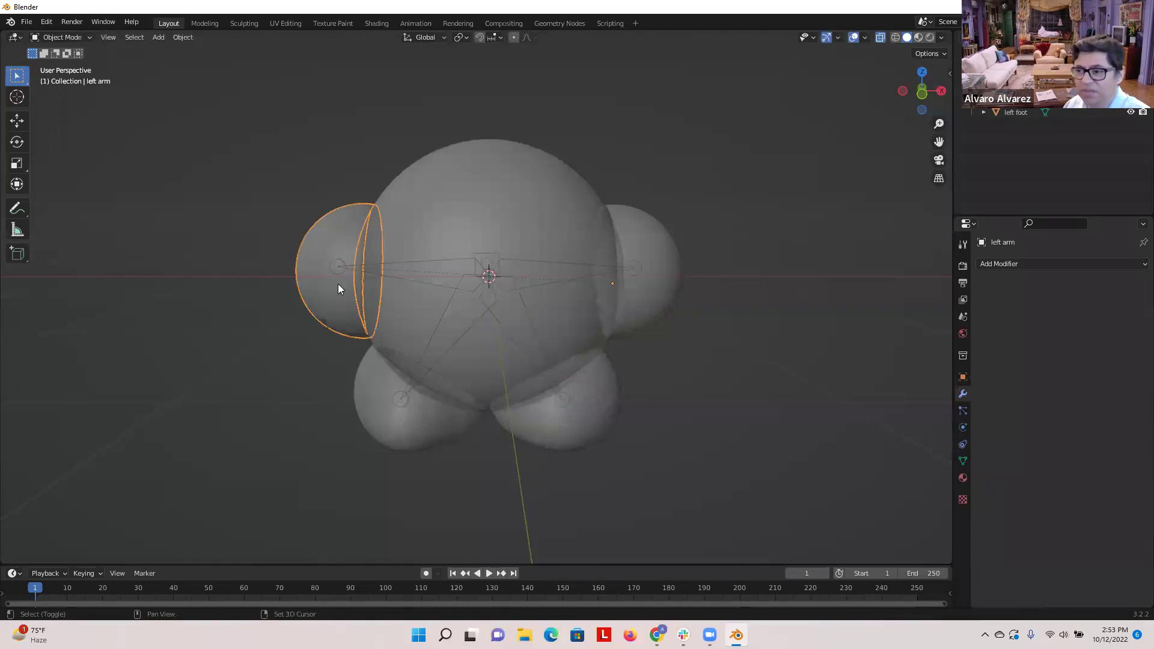
left_click(343, 263, "shift")
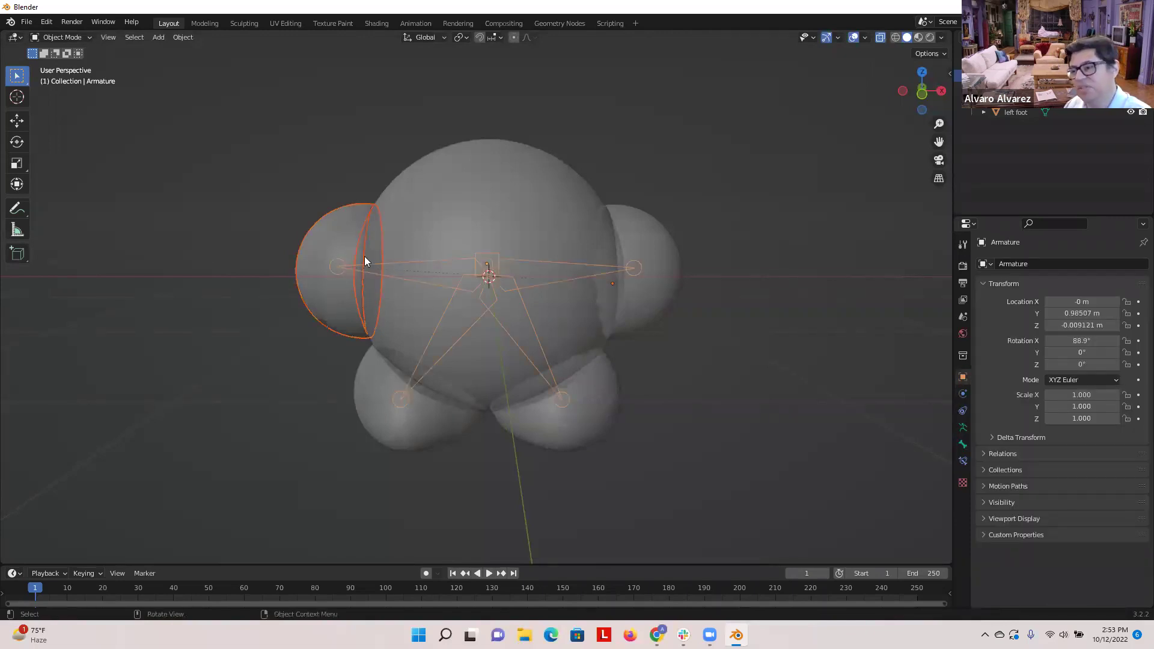
left_click(86, 39)
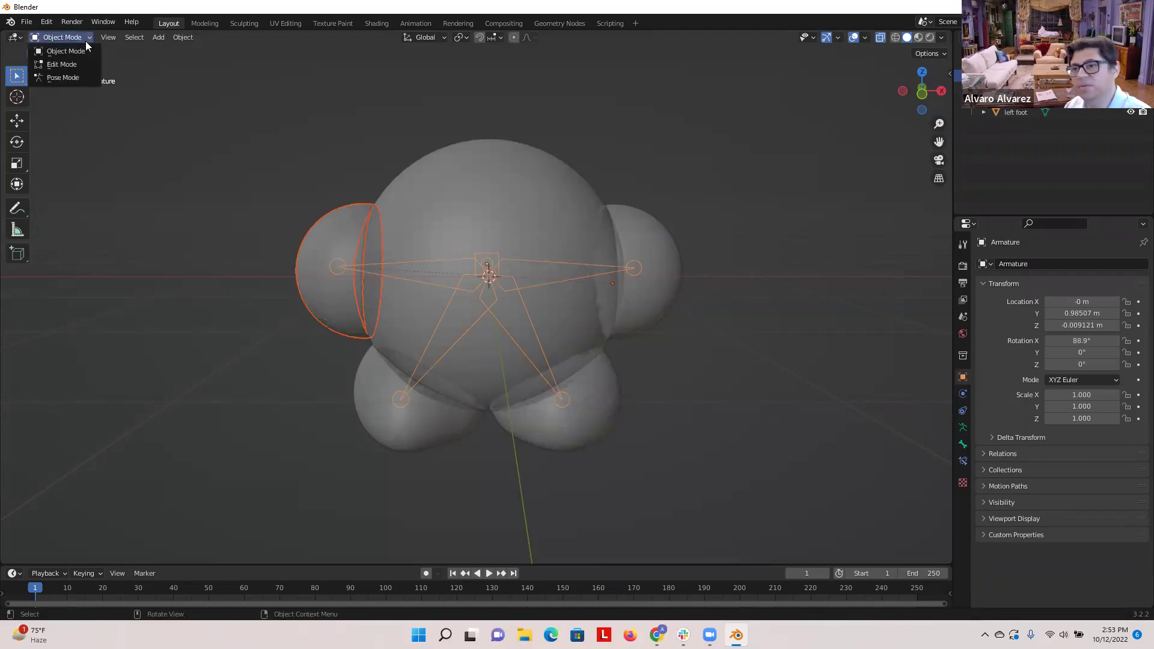
left_click(73, 75)
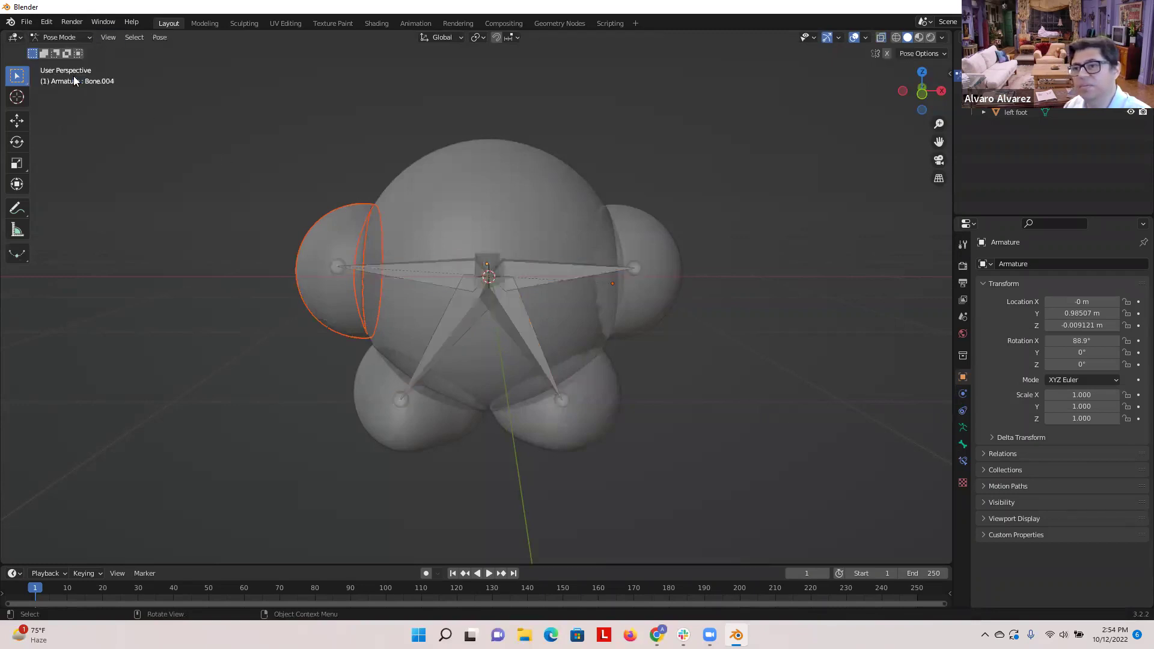
left_click(344, 265, "shift")
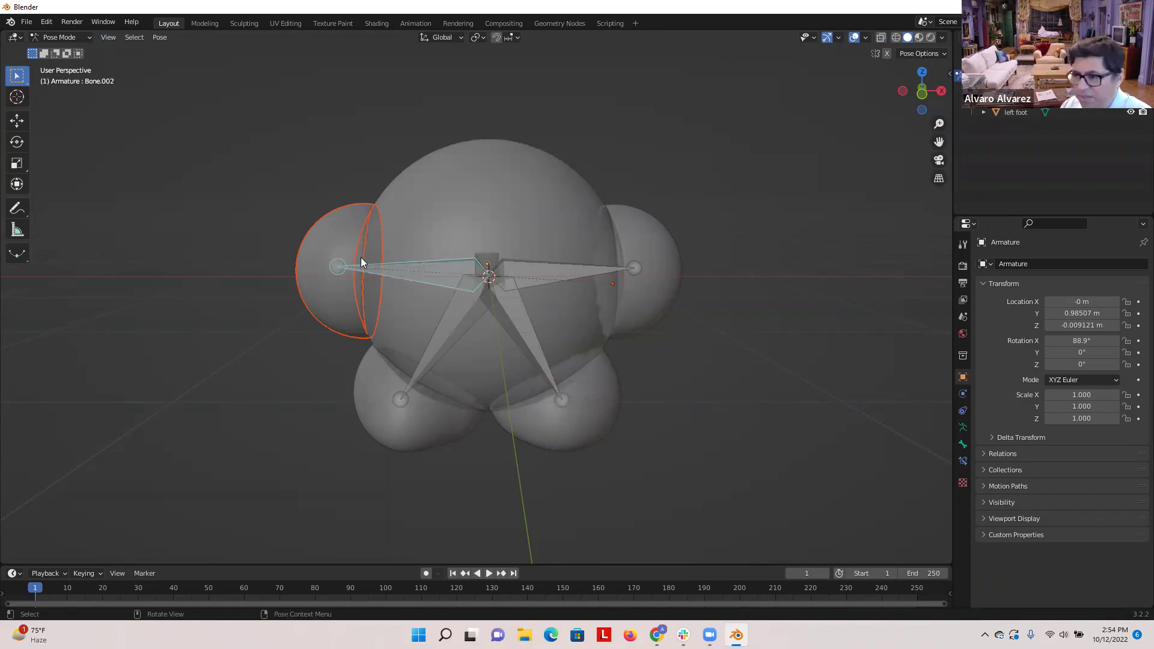
key("ctrl+p")
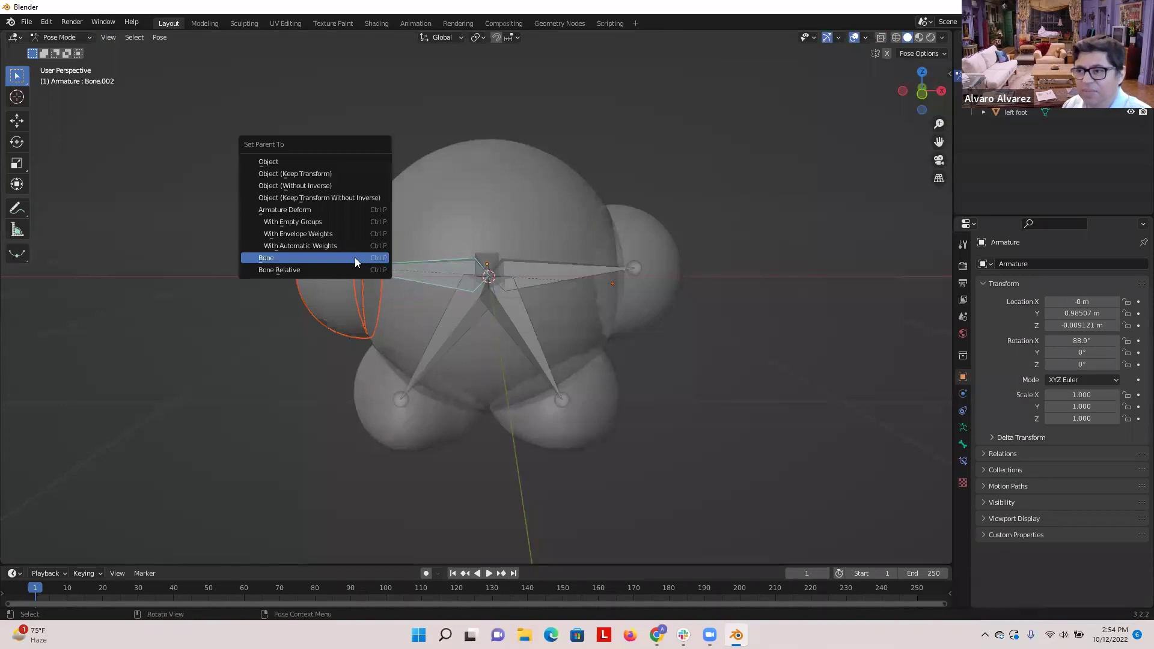
left_click(317, 257)
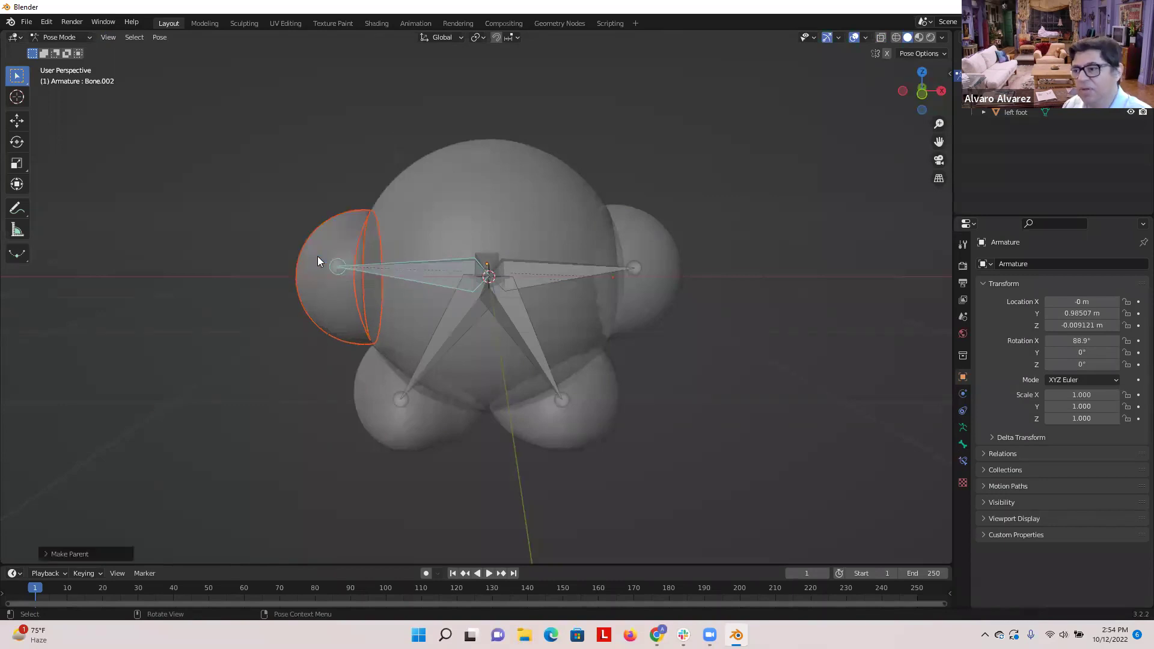
- Rotate the left arm bone upward by about 0.9° to test its parenting, and deselect the bone
left_click(401, 264)
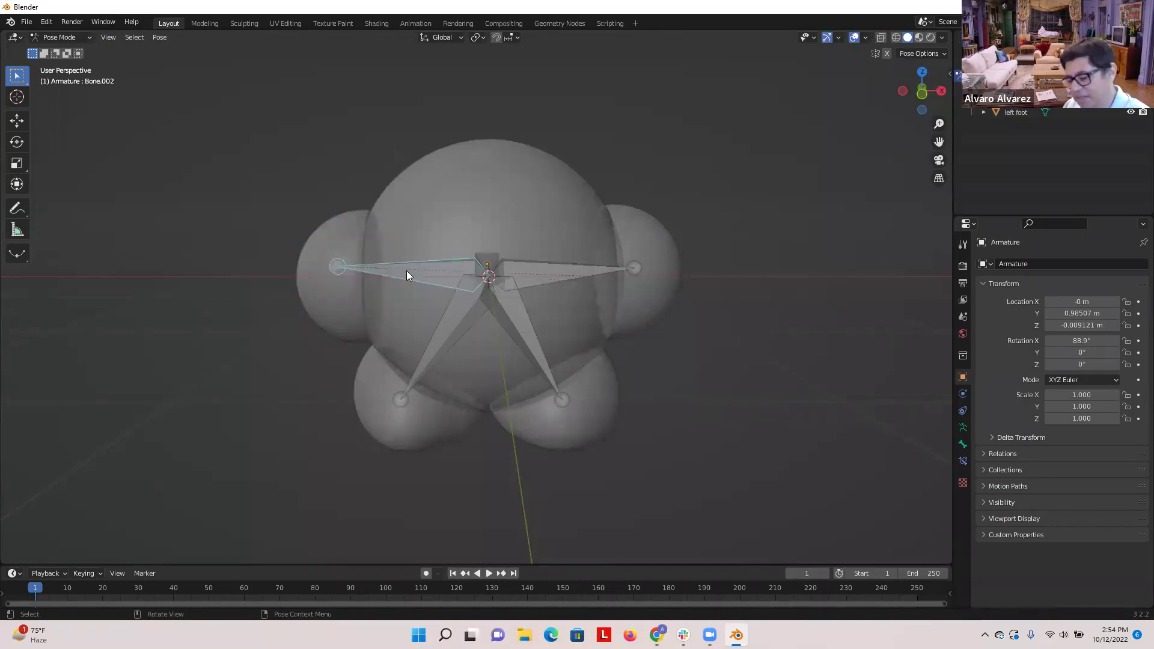
key("r")
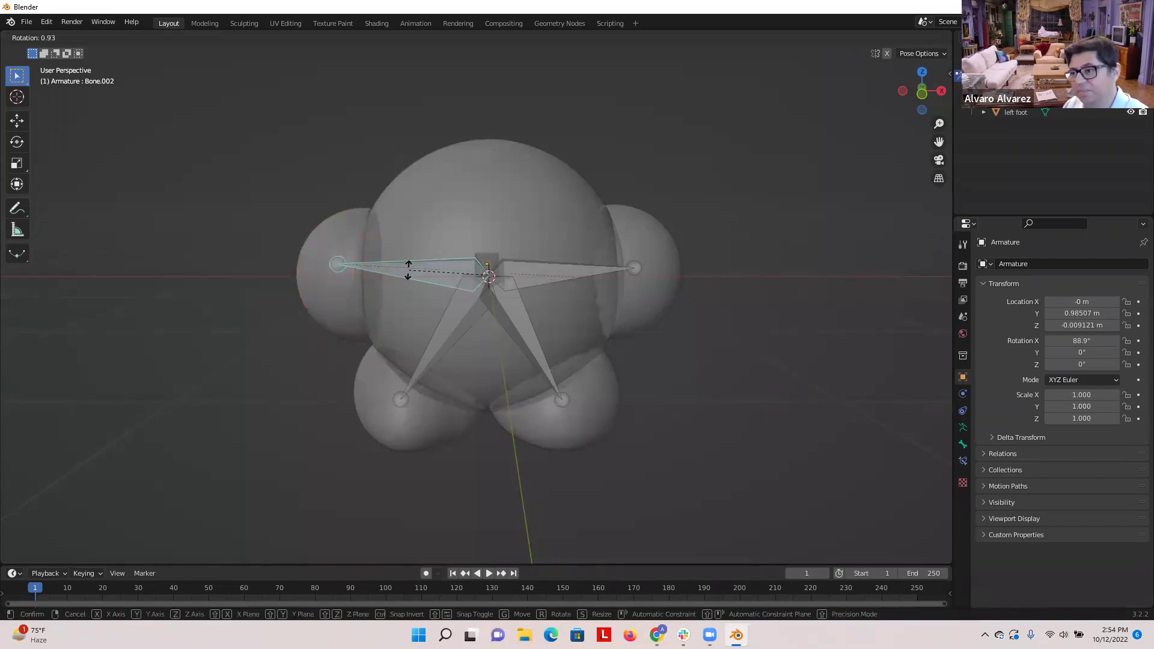
left_click(409, 270)
left_click(739, 398)
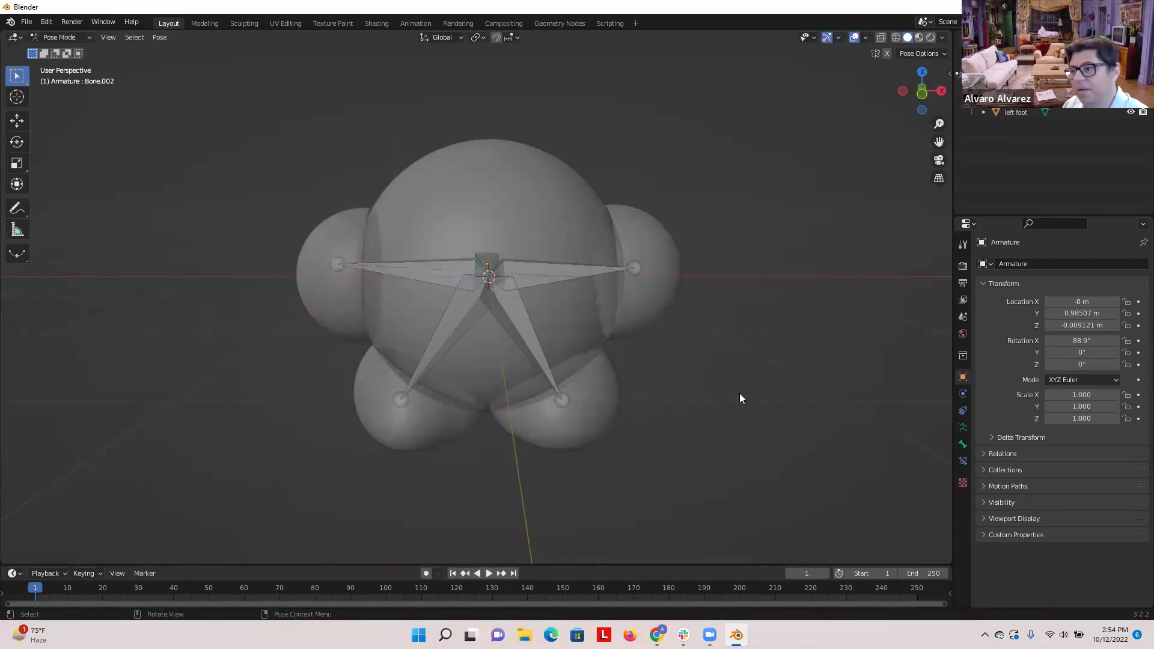
- Show the textured model in Material Preview with X-ray enabled for the bones, staying in Pose Mode
left_click(919, 38)
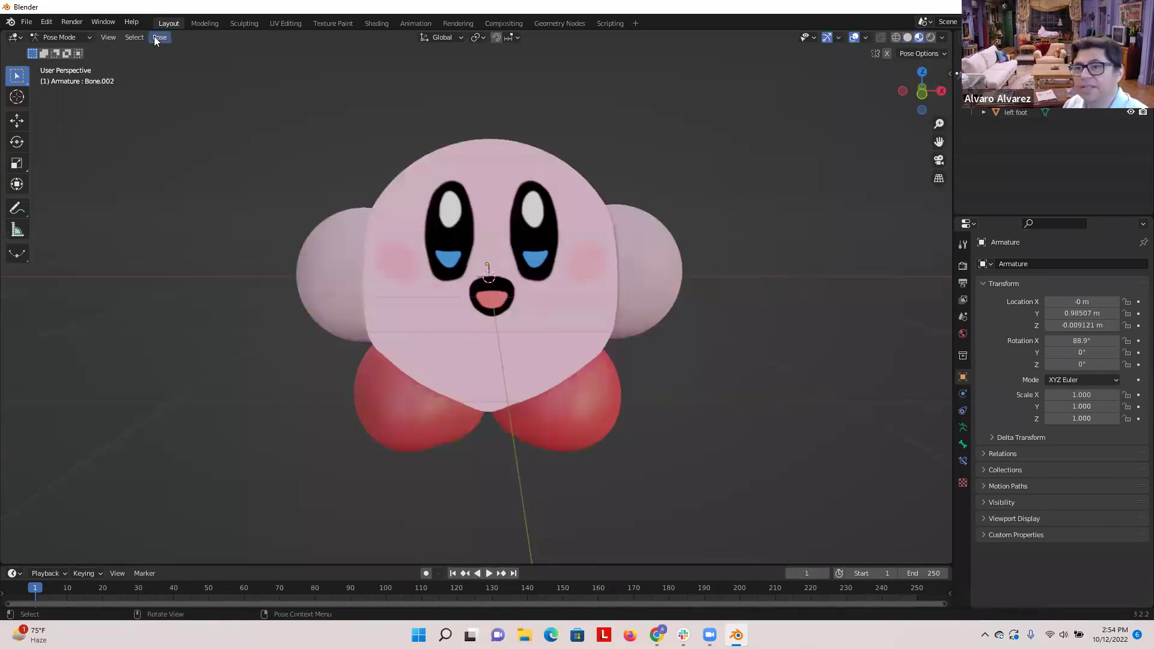
left_click(60, 37)
left_click(71, 78)
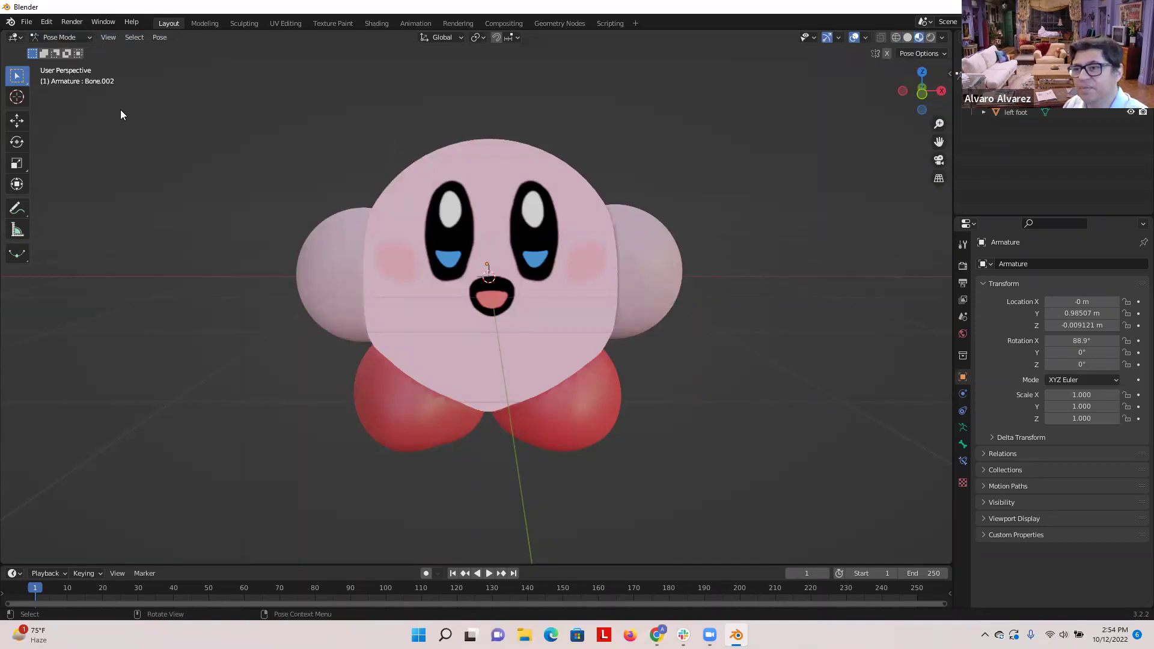
left_click(895, 37)
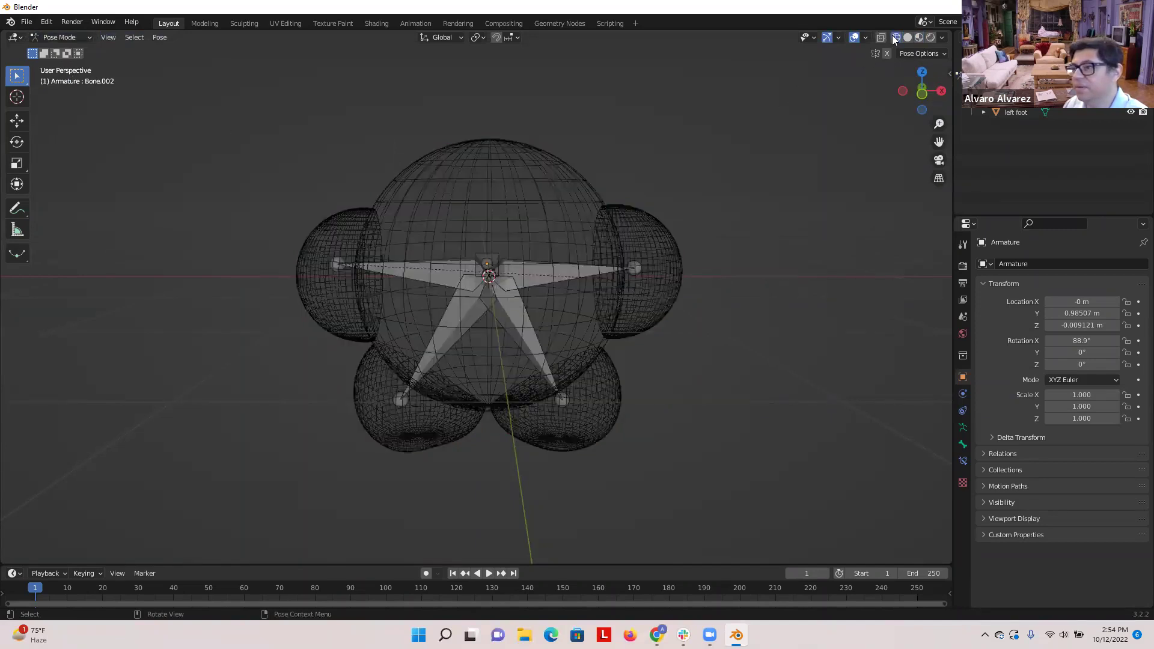
left_click(882, 37)
left_click(906, 37)
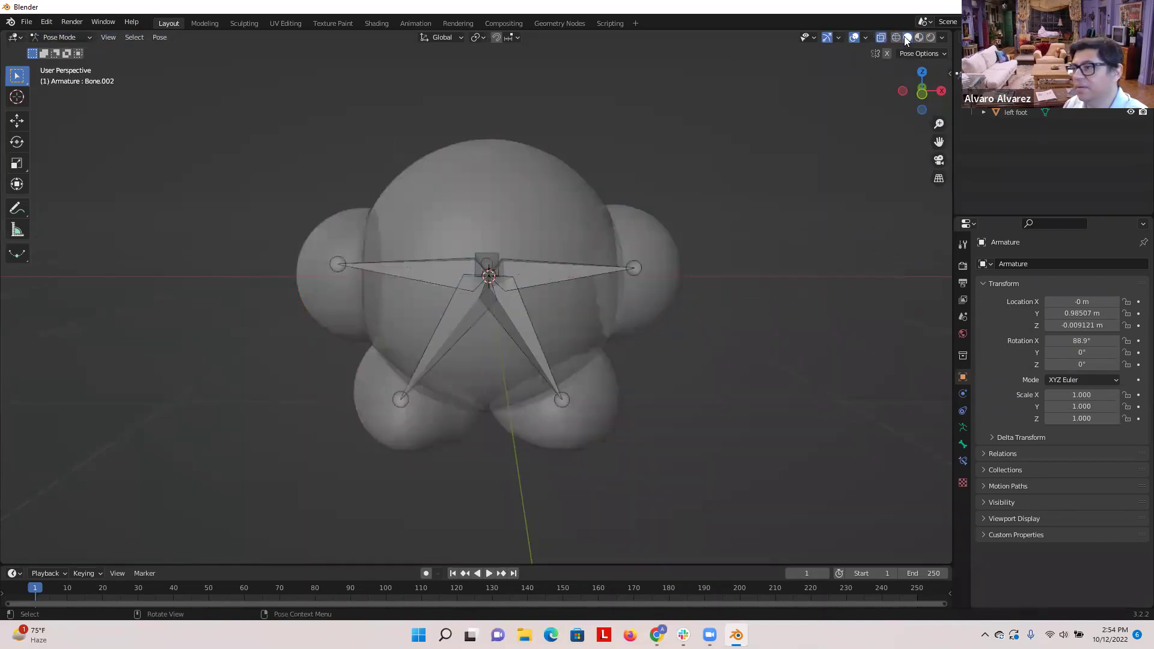
left_click(919, 37)
- Rotate the left arm bone upward by about 6° to raise Kirby's left arm
middle_click_drag(759, 291, 454, 278)
left_click(352, 262)
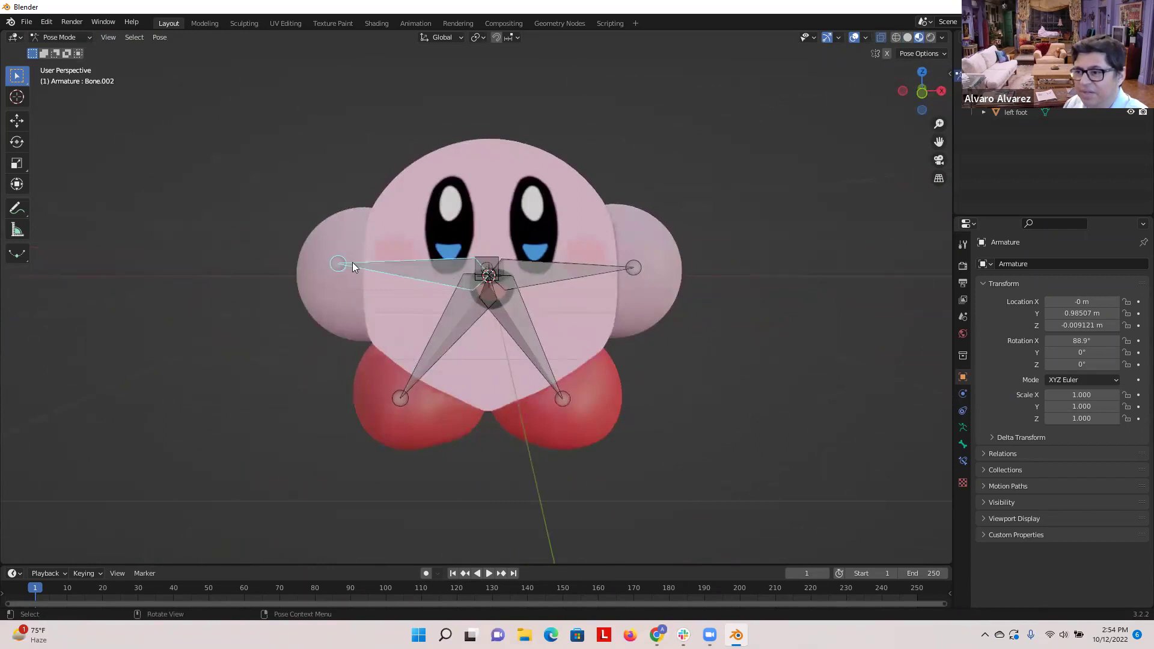
key("r")
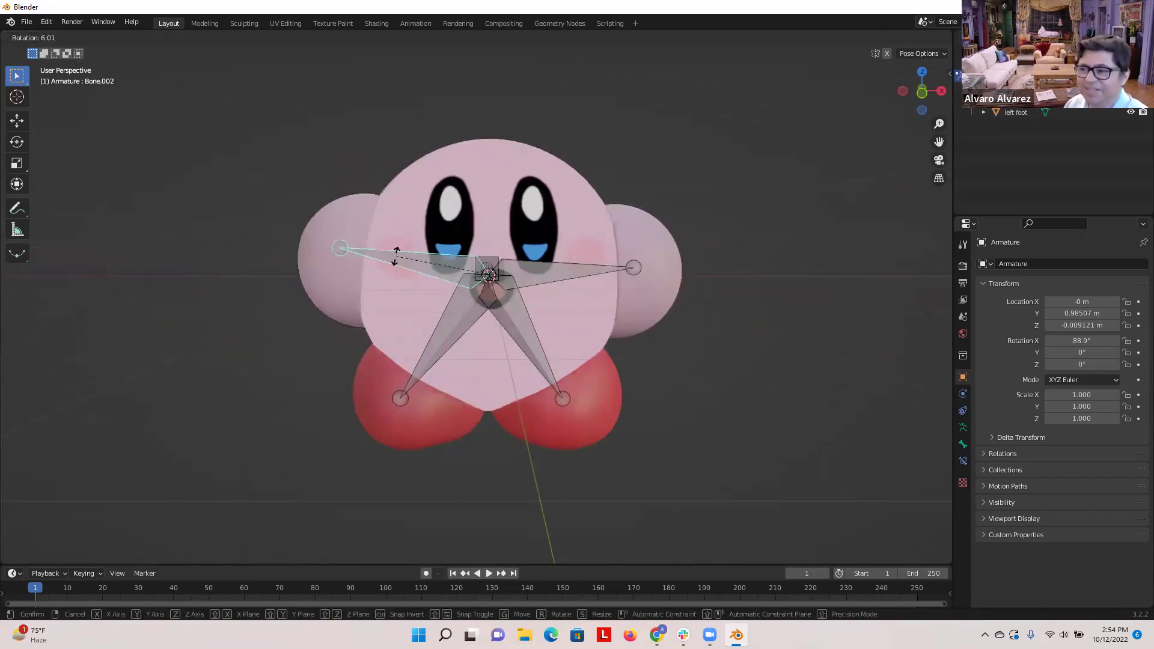
left_click(408, 327)
- From the side of the model, rotate the left foot bone slightly to test whether the foot follows
middle_click_drag(410, 332, 522, 368)
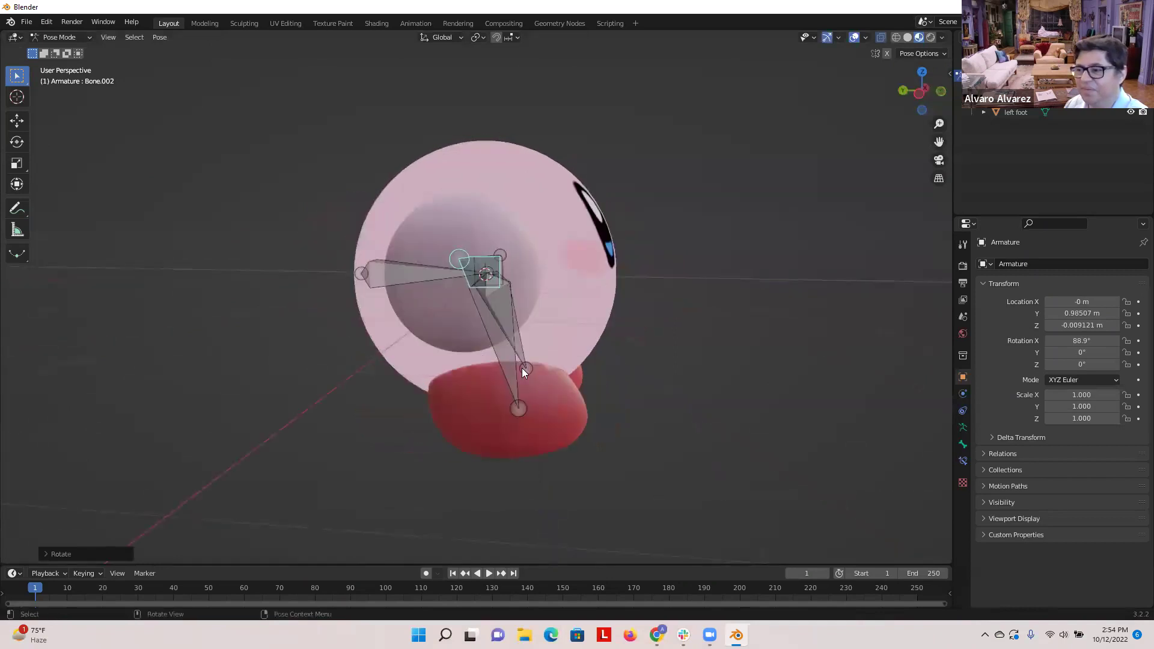
left_click(521, 407)
key("r")
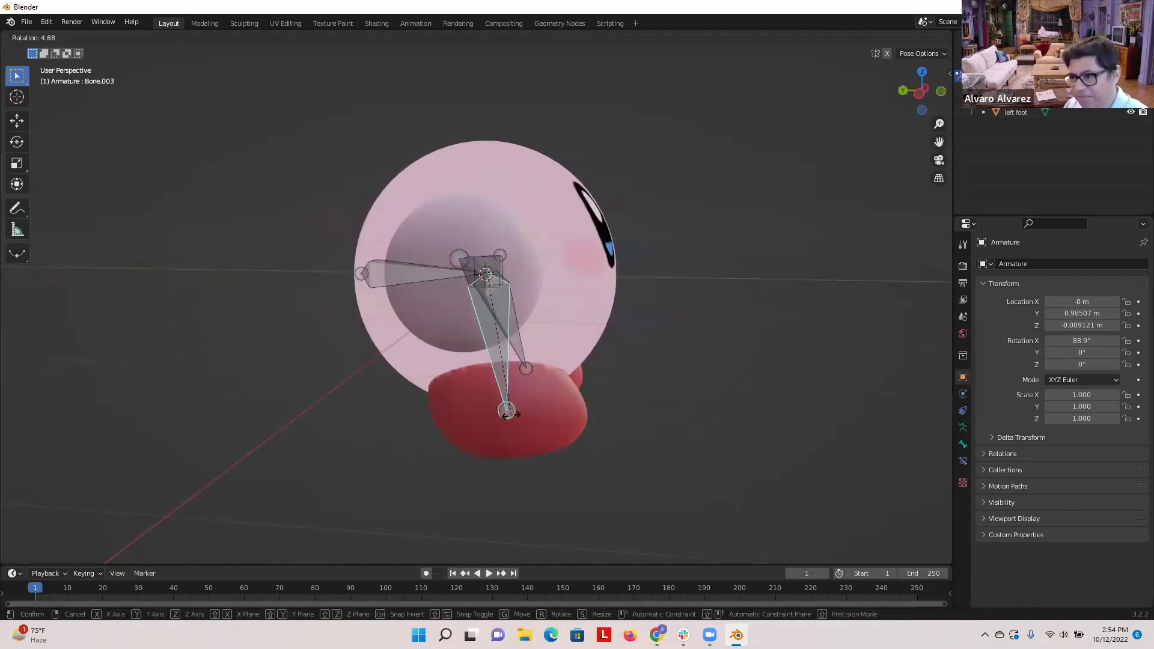
left_click(516, 415)
- From an angled front view, rotate the right foot bone slightly, and deselect it
middle_click_drag(641, 403, 518, 379)
left_click(517, 364)
key("r")
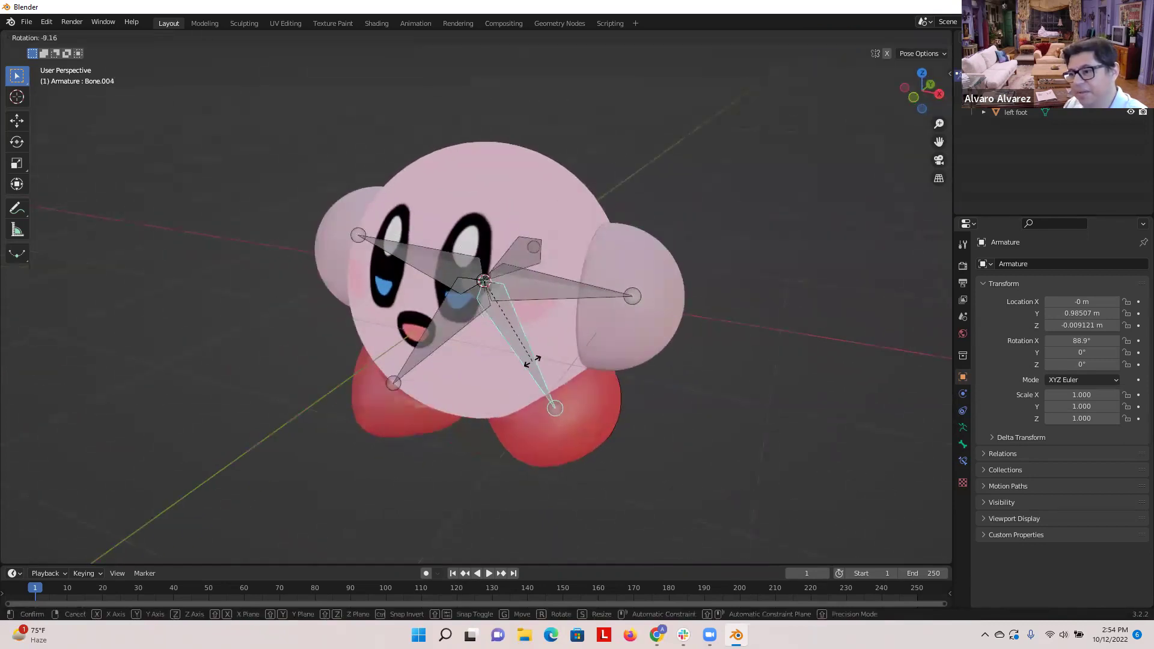
left_click(524, 368)
left_click(642, 418)
- From the front, rotate the right arm bone upward by about 9° to raise the right arm, and deselect it
middle_click_drag(674, 418, 670, 378)
left_click(591, 272)
key("r")
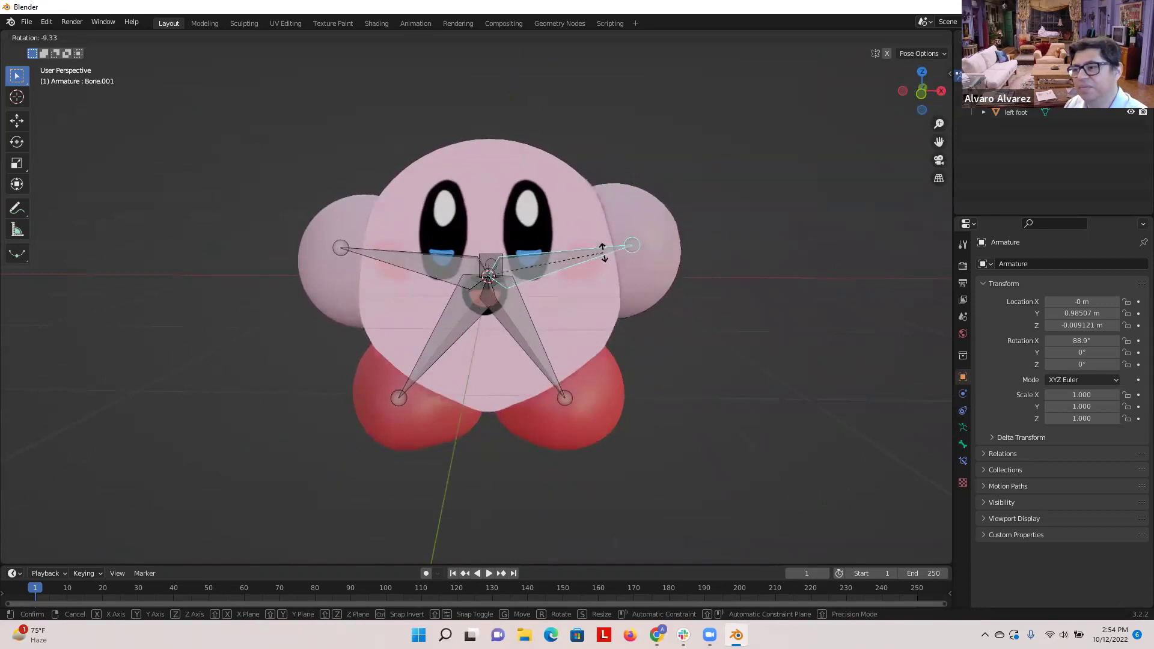
left_click(658, 310)
left_click(700, 391)
middle_click_drag(704, 399, 454, 401)
middle_click_drag(243, 395, 233, 382)
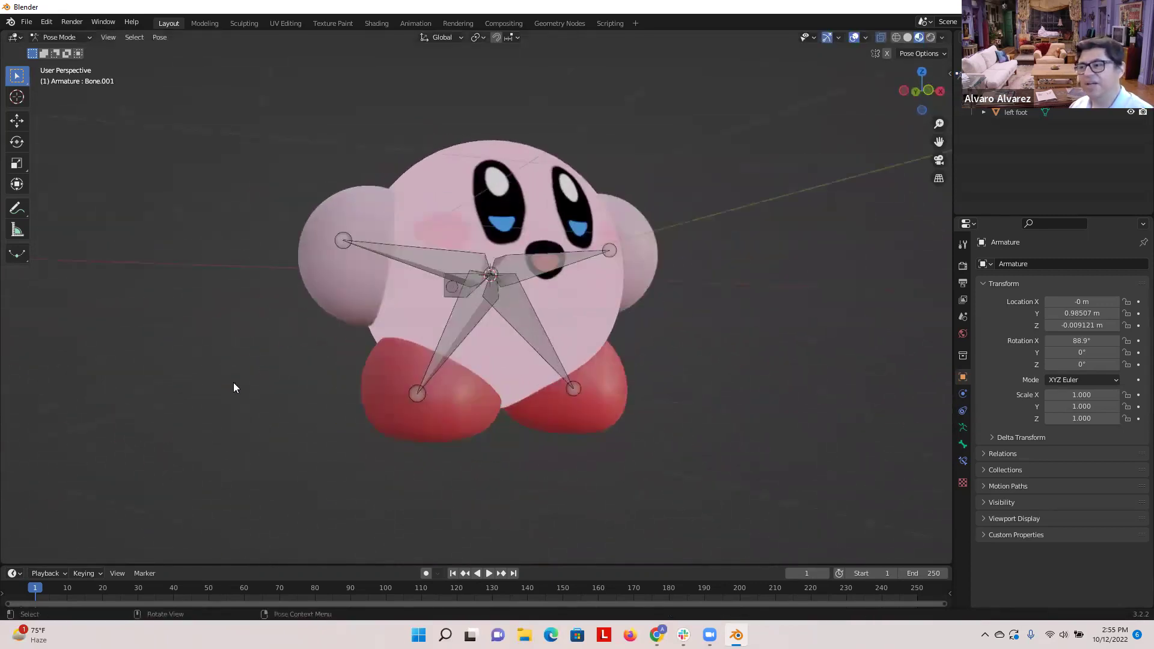
middle_click_drag(753, 375, 911, 366)
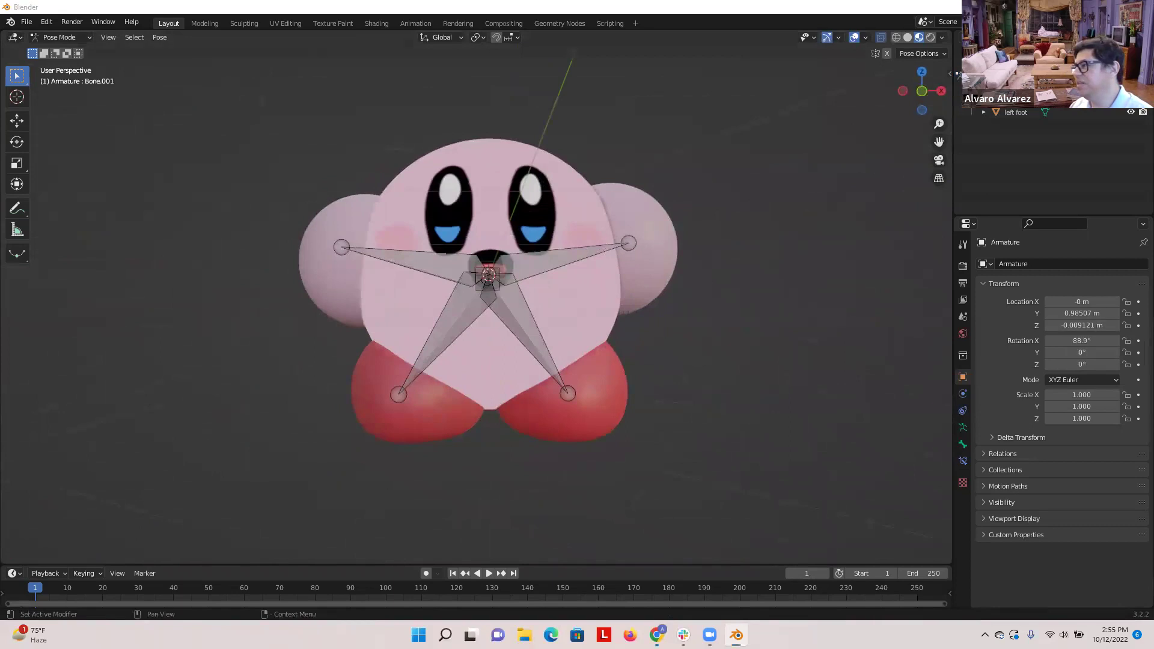
- Switch to Chrome to view the Kirby Welcome Video on YouTube, and return to Blender
key("alt+Tab")
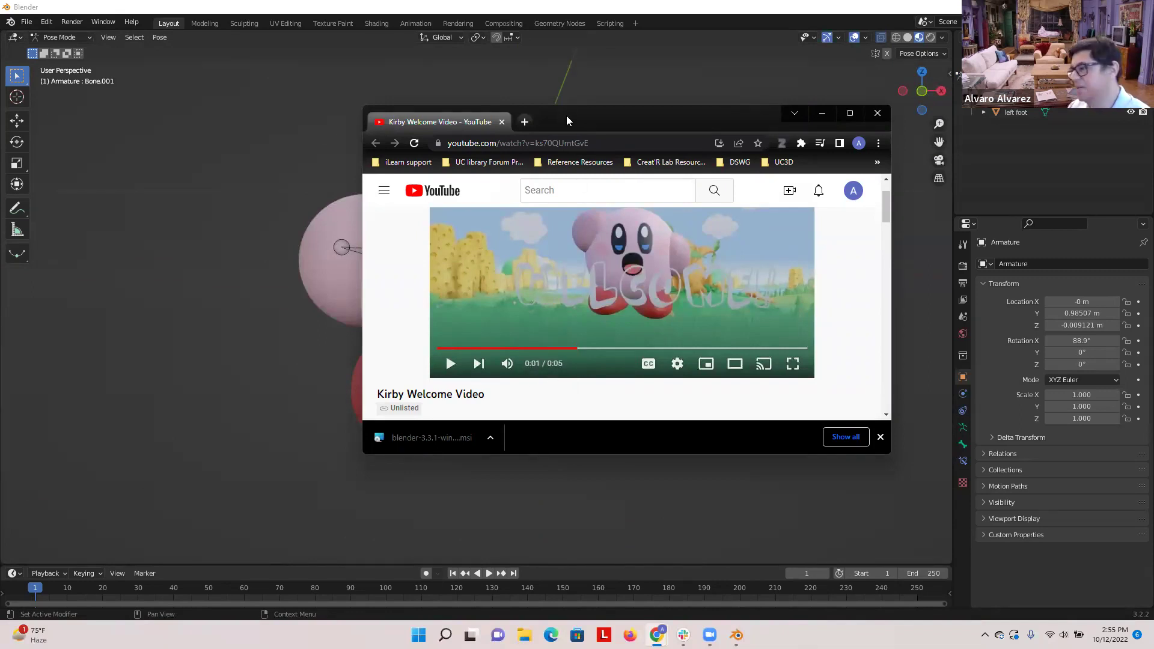
key("alt+Tab")
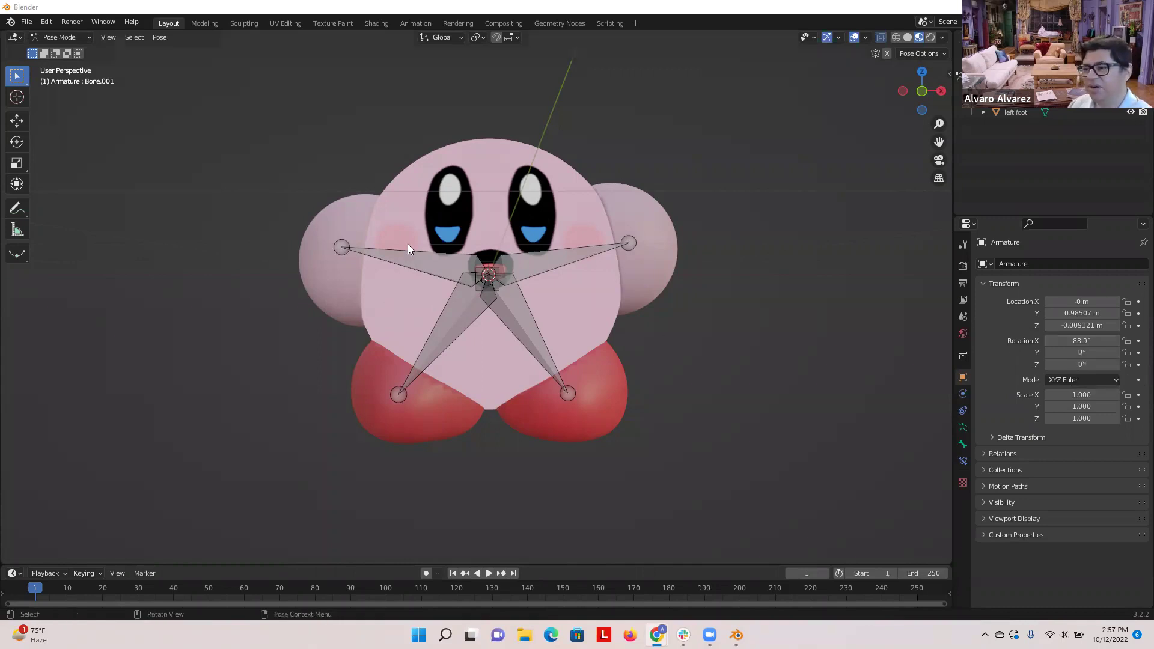
mouse_move(239, 232)
middle_mouse_down()
mouse_move(237, 247)
mouse_move(250, 250)
mouse_move(241, 243)
middle_mouse_up()
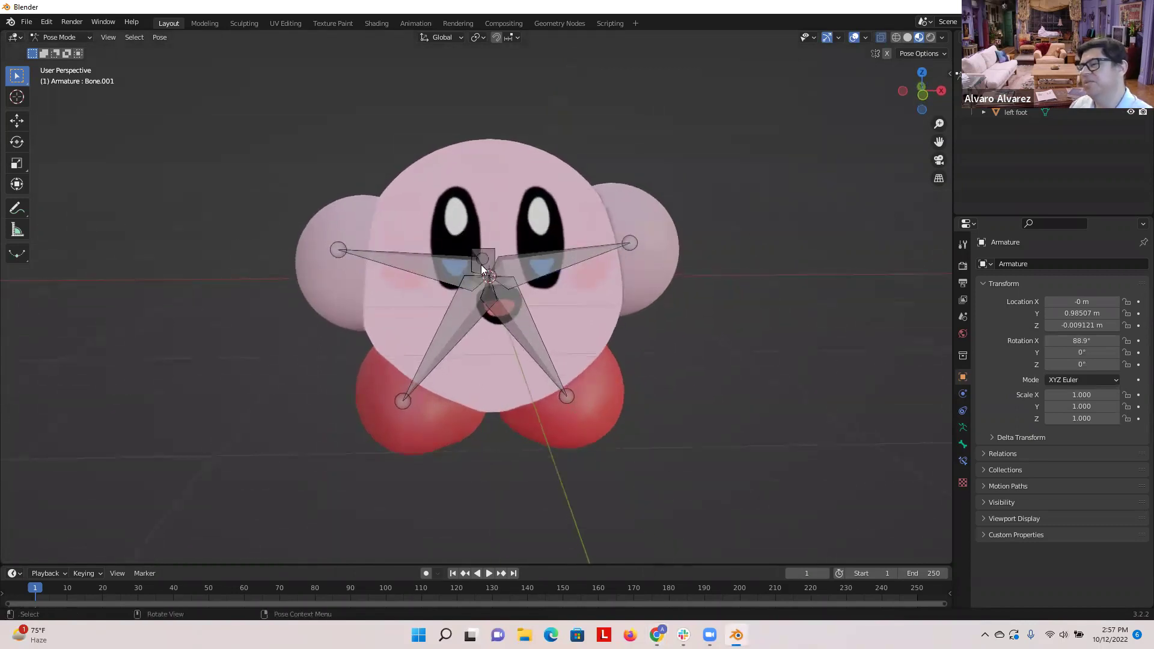
middle_click_drag(686, 342, 722, 340)
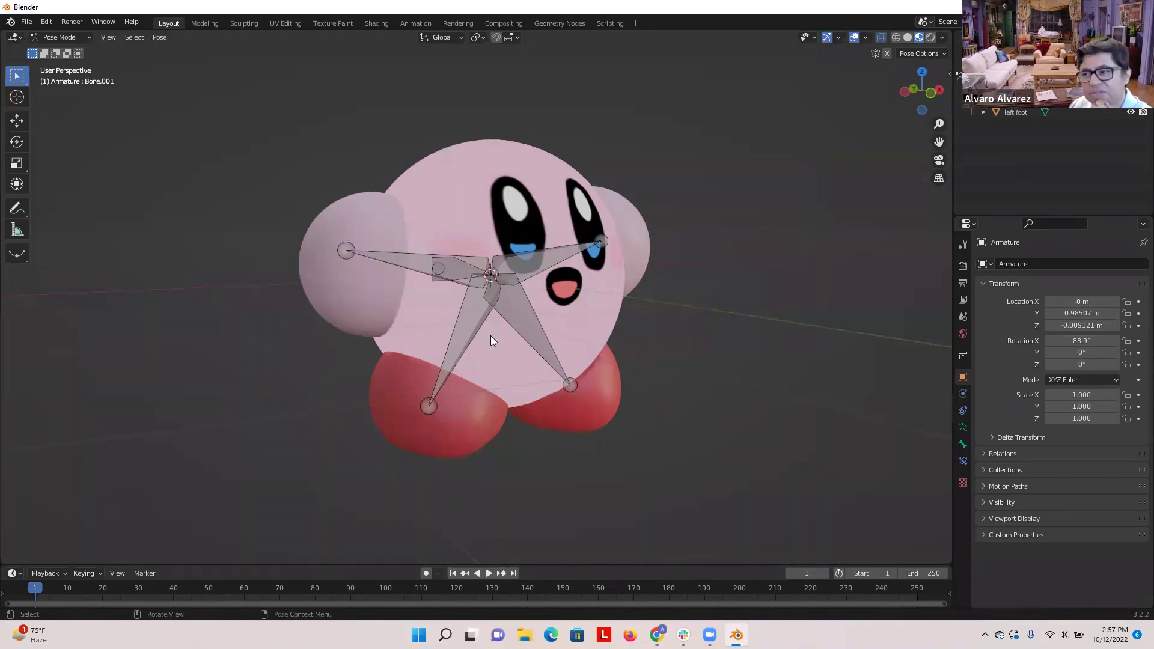
middle_click_drag(651, 402, 464, 363)
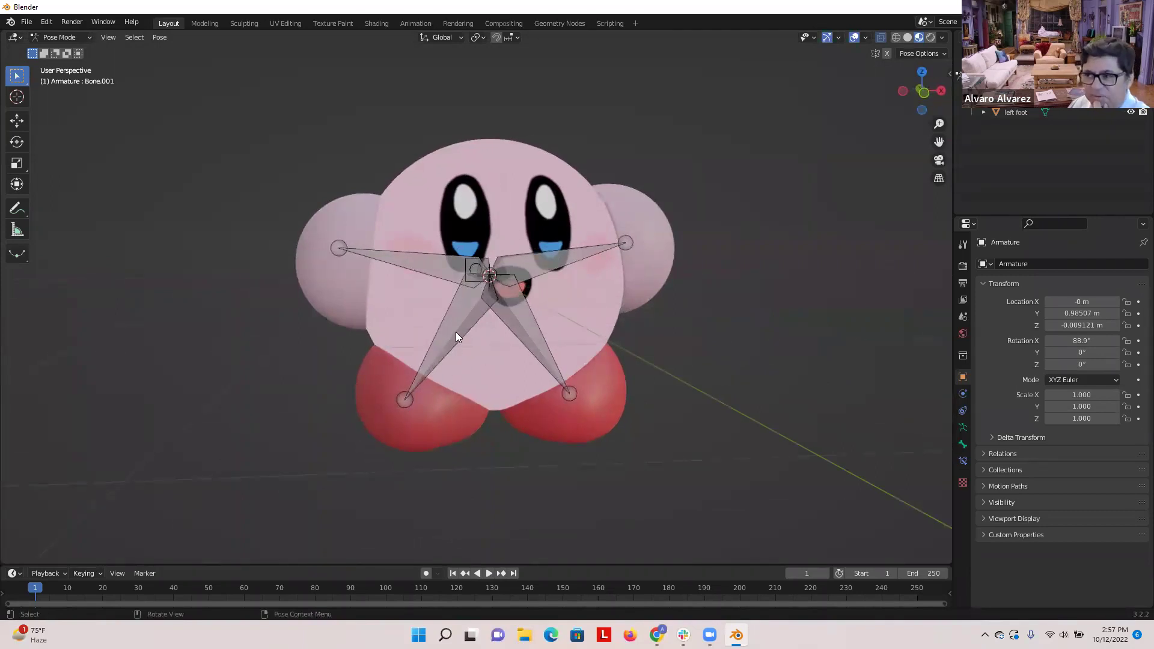
- Switch the armature from Pose Mode to Object Mode and show the model in solid shading
left_click(86, 38)
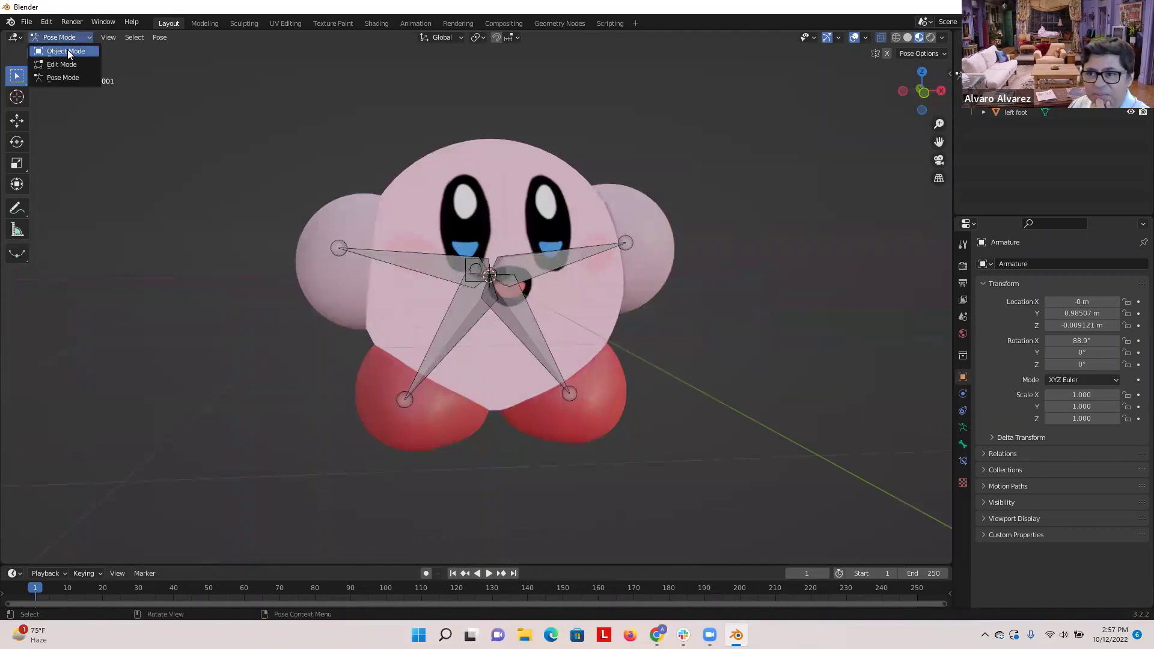
left_click(67, 50)
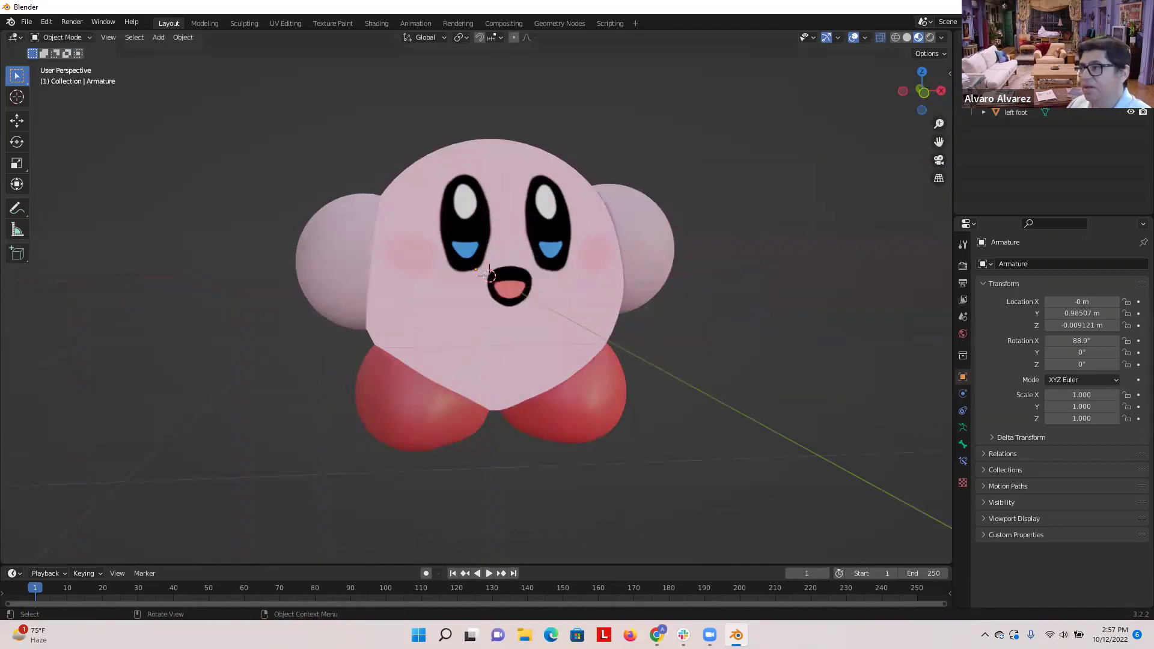
left_click(896, 38)
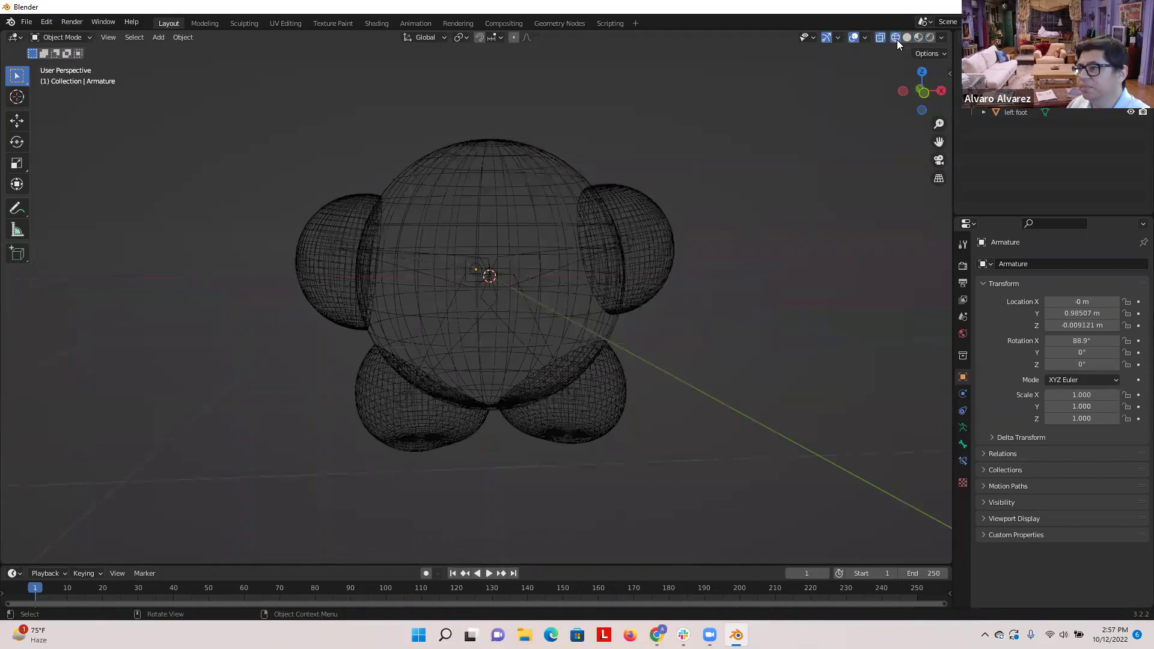
left_click(904, 38)
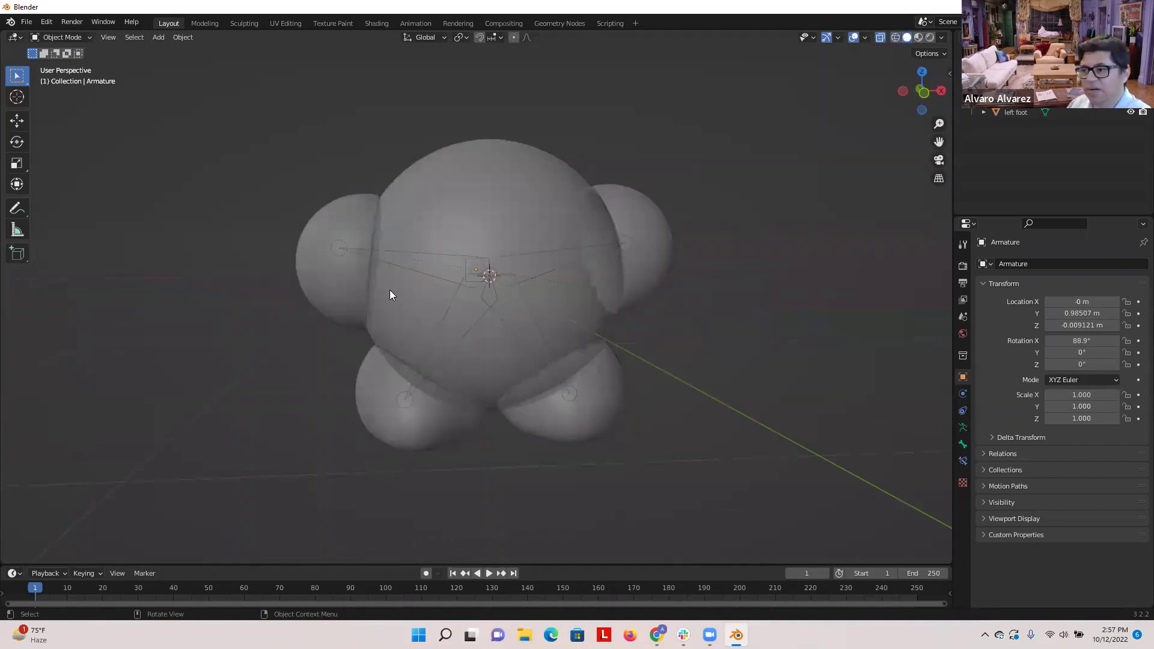
middle_click_drag(369, 414, 423, 469)
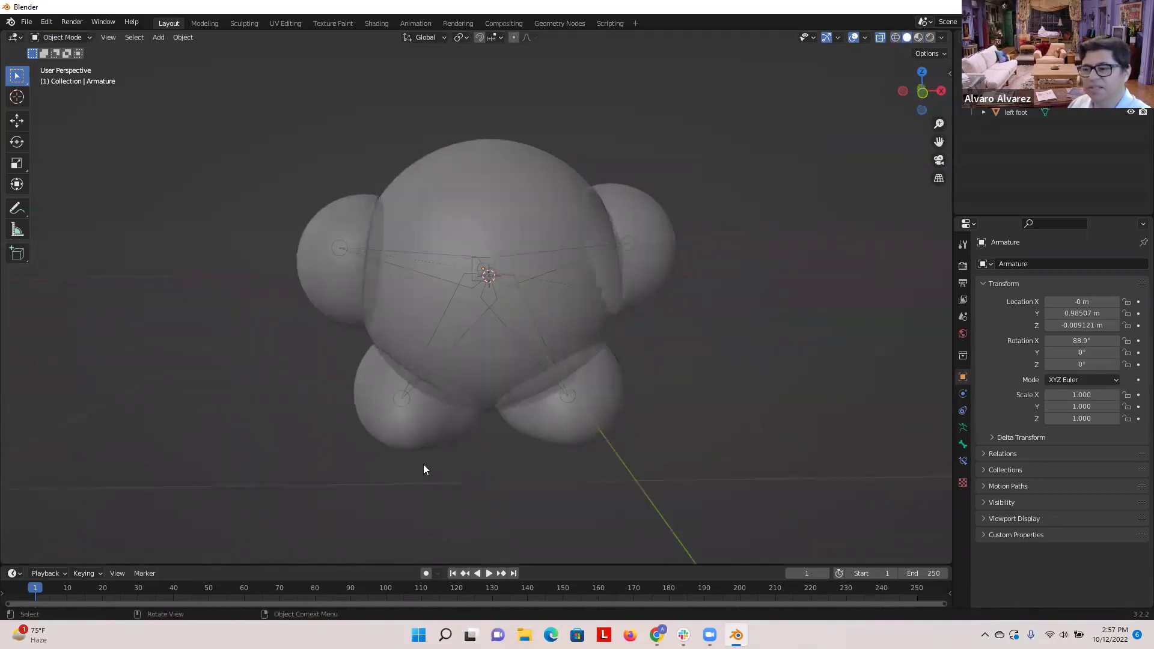
- Parent the left foot to its own leg bone in the armature's Pose Mode, using the Bone parent type
left_click(368, 408)
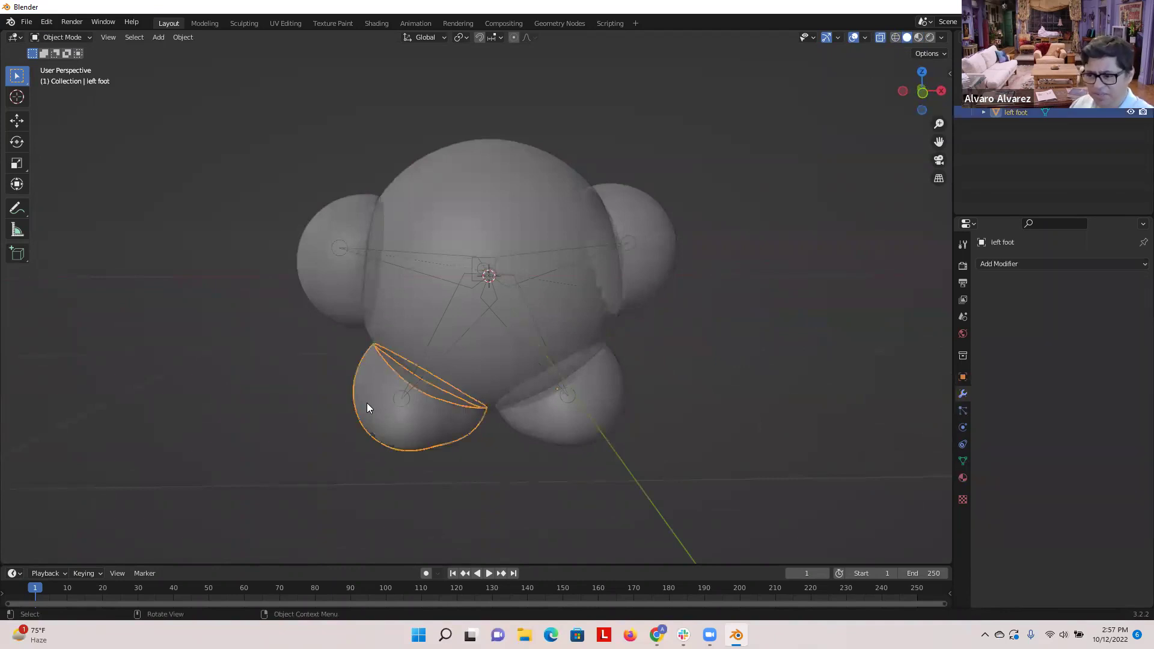
left_click(404, 391, "shift")
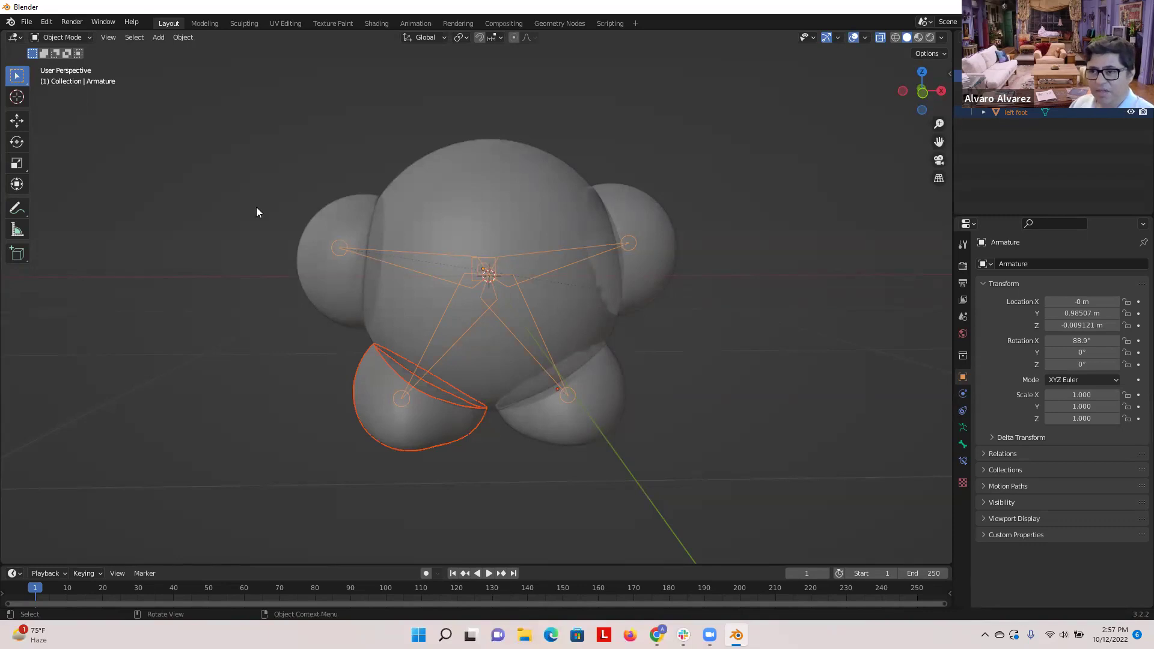
left_click(88, 40)
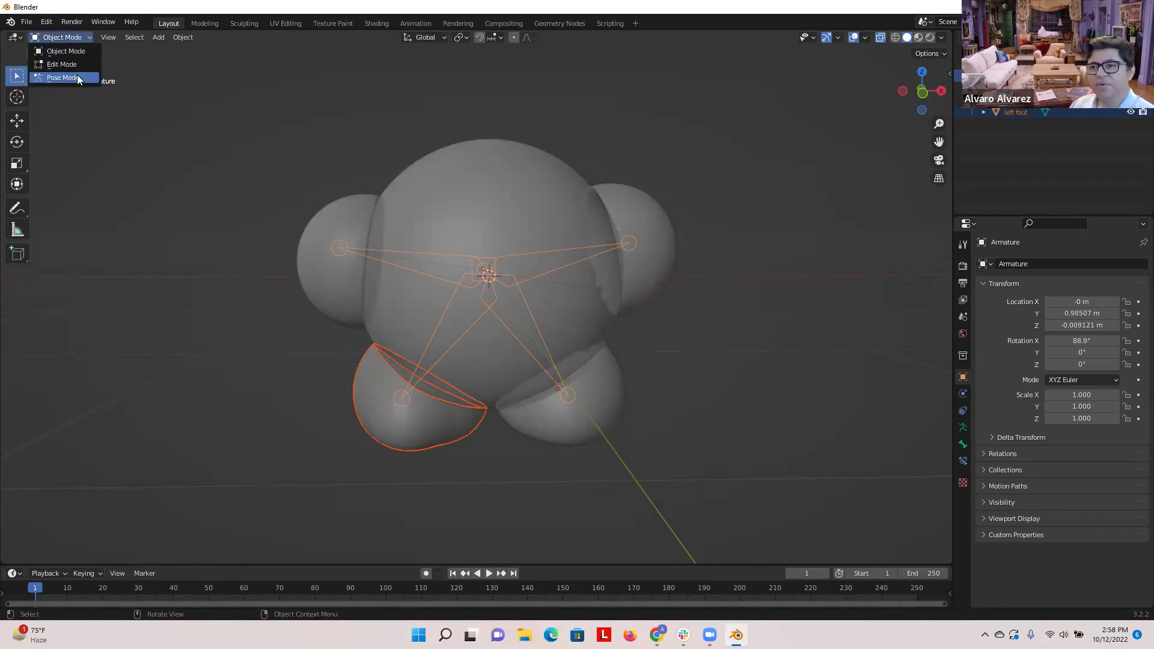
left_click(77, 74)
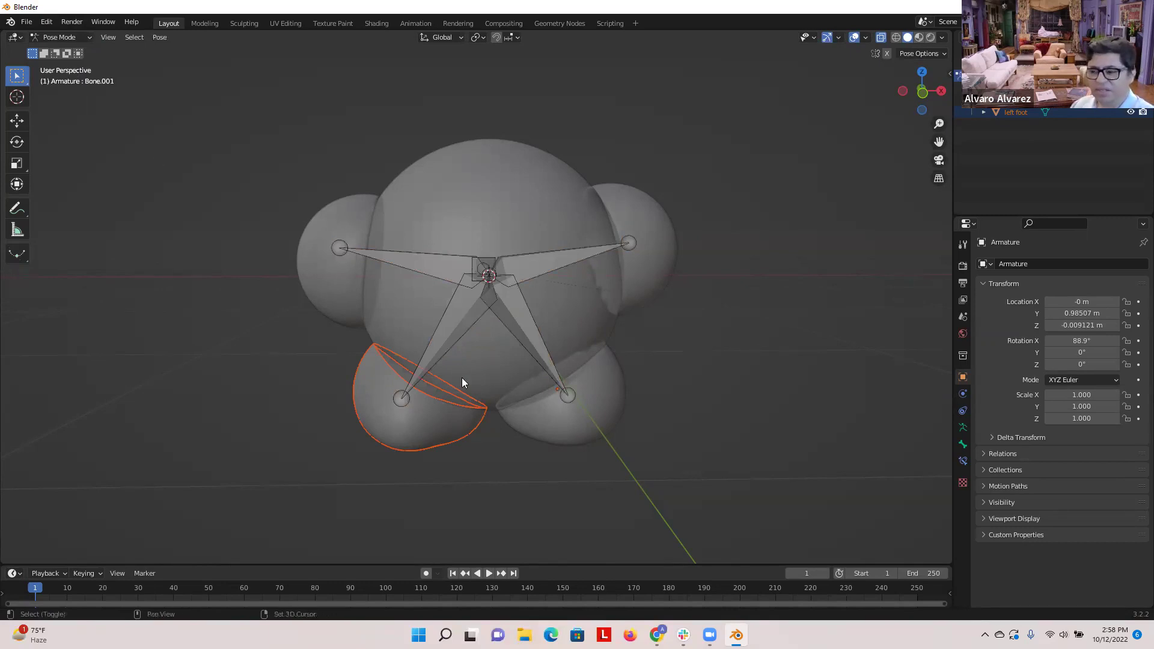
left_click(443, 346, "shift")
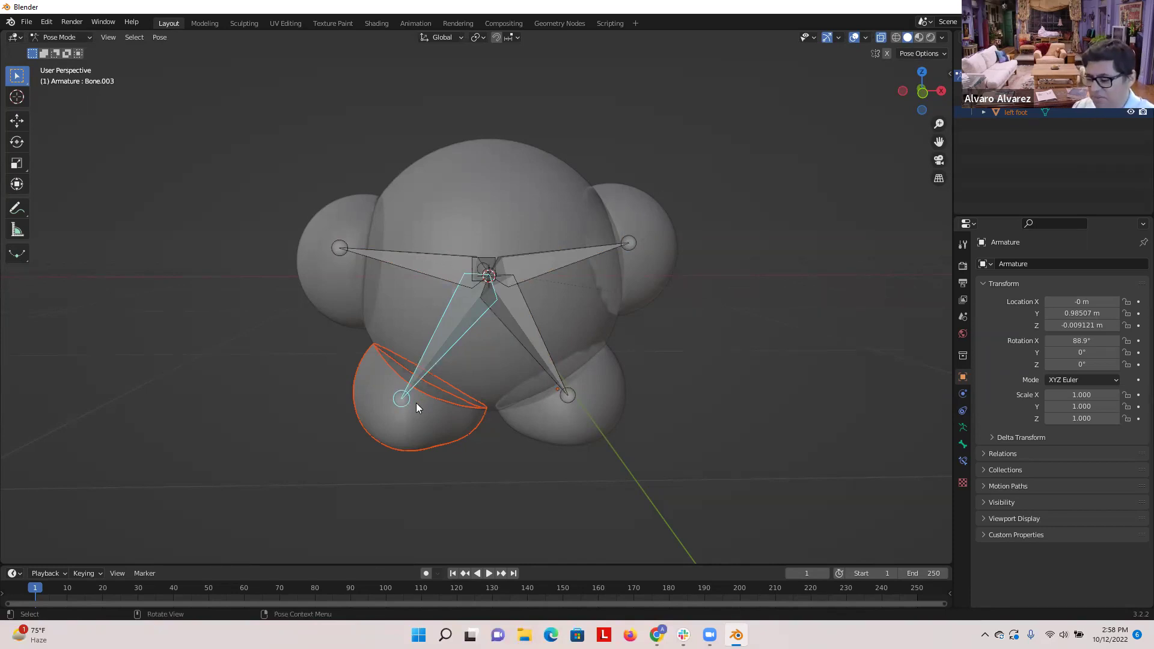
key("ctrl+p")
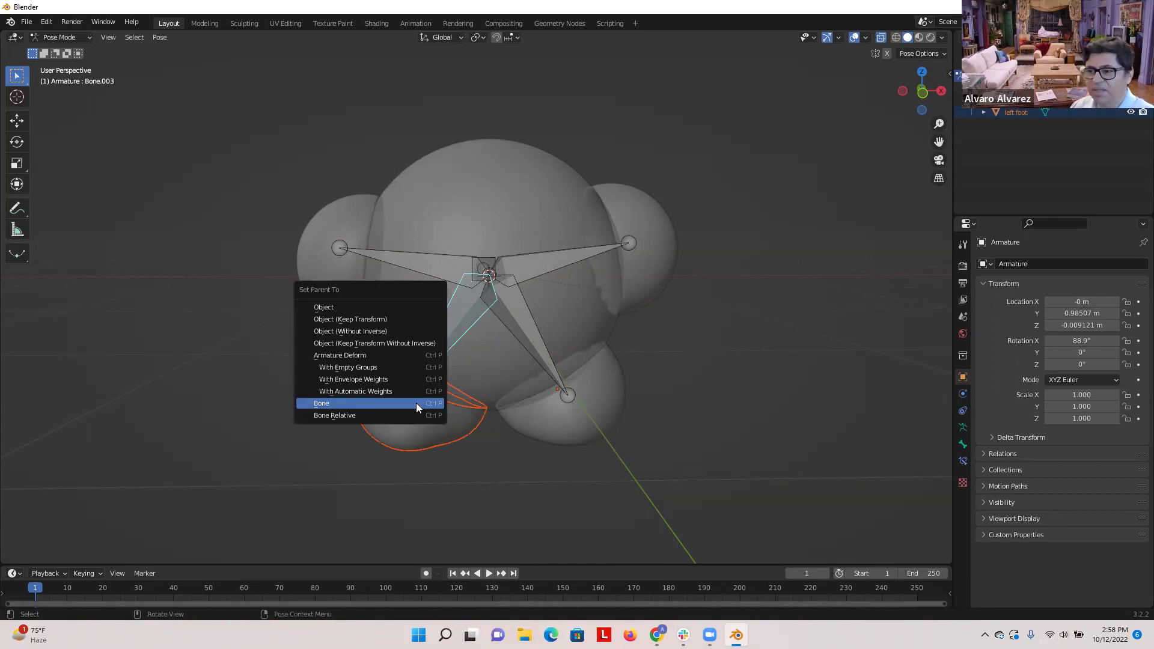
left_click(324, 402)
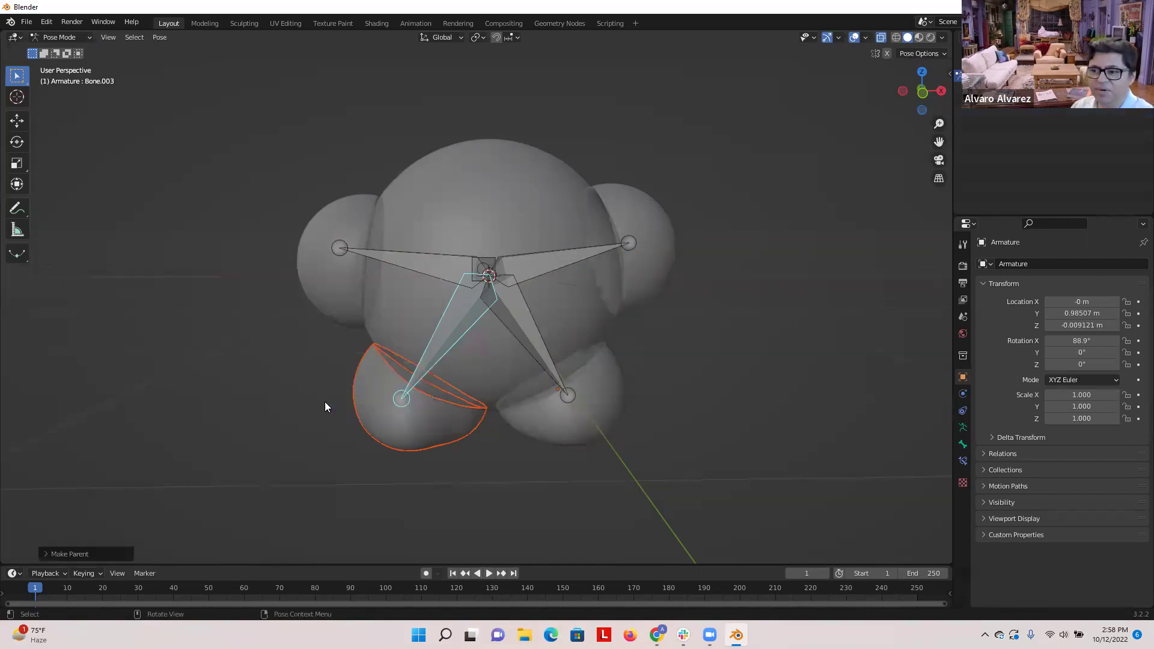
- Rotate the left foot bone slightly to test whether the foot follows, and return the viewport to Material Preview shading
left_click(511, 476)
left_click(441, 343)
key("r")
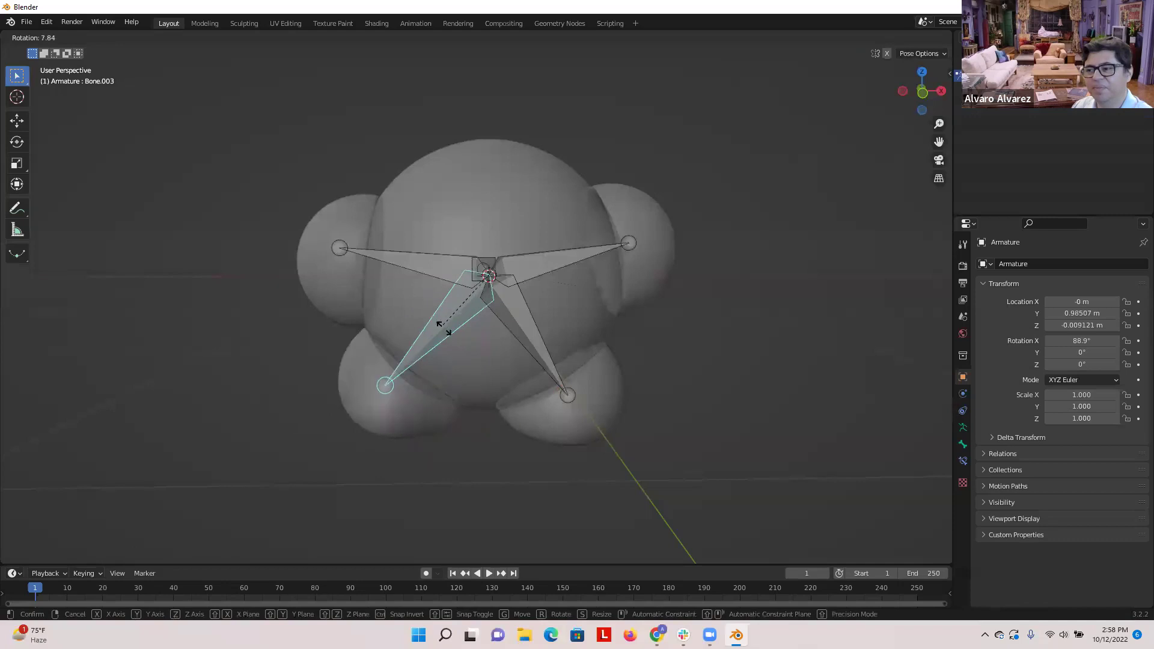
left_click(515, 393)
left_click(690, 409)
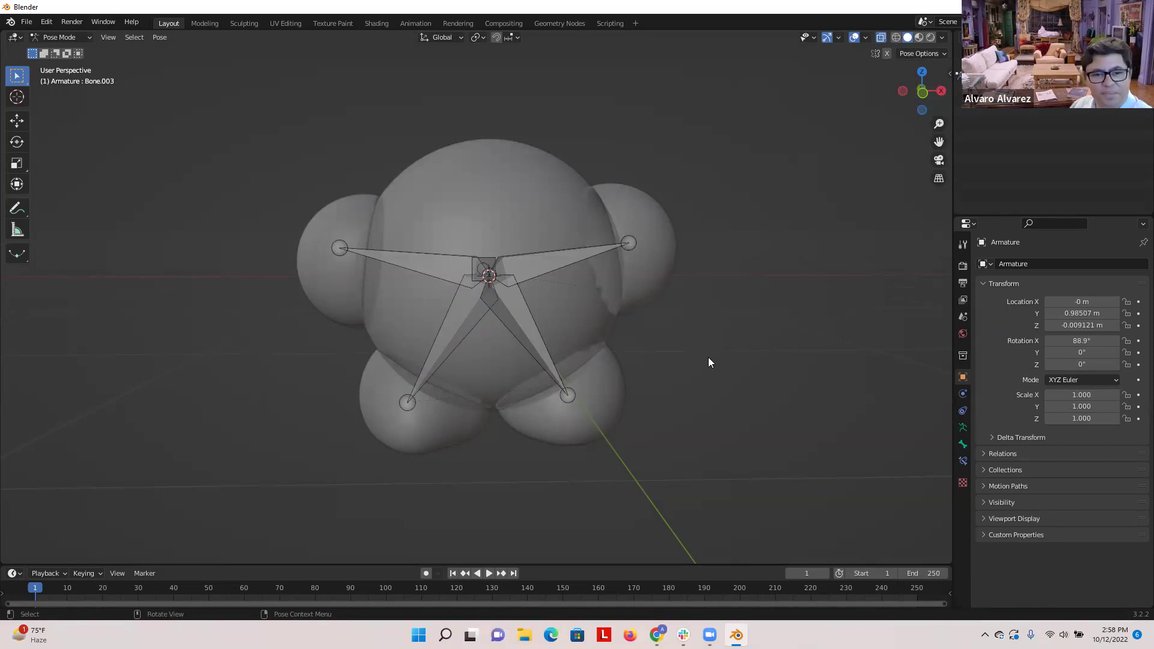
left_click(918, 37)
middle_click_drag(721, 365, 766, 373)
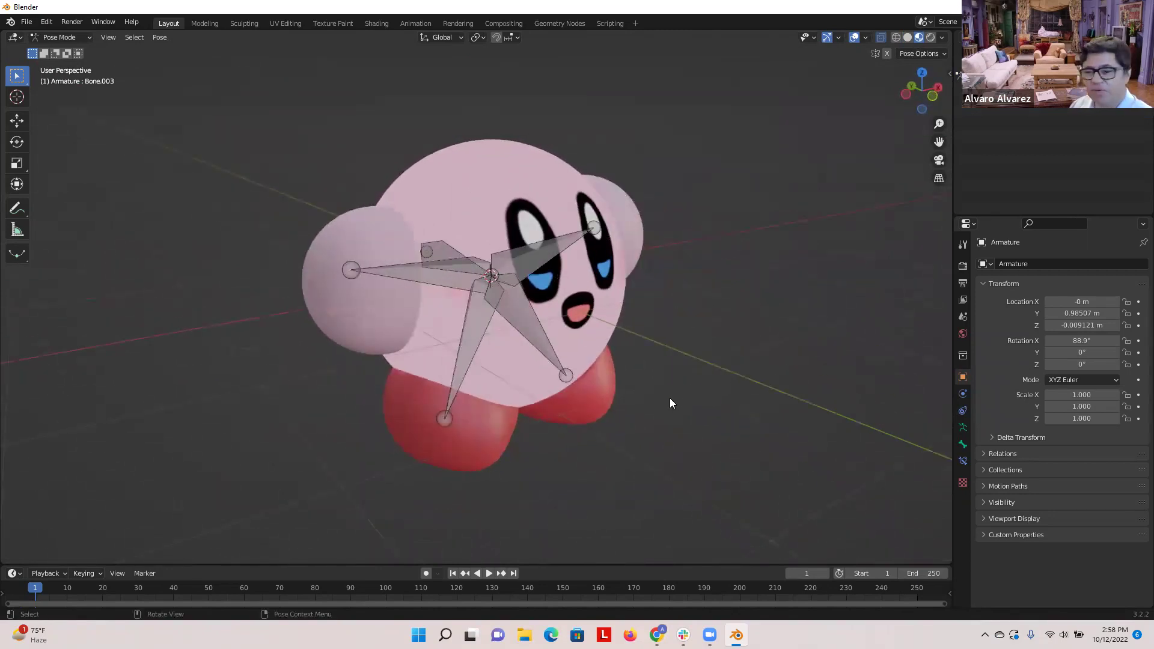
middle_click_drag(687, 408, 649, 396)
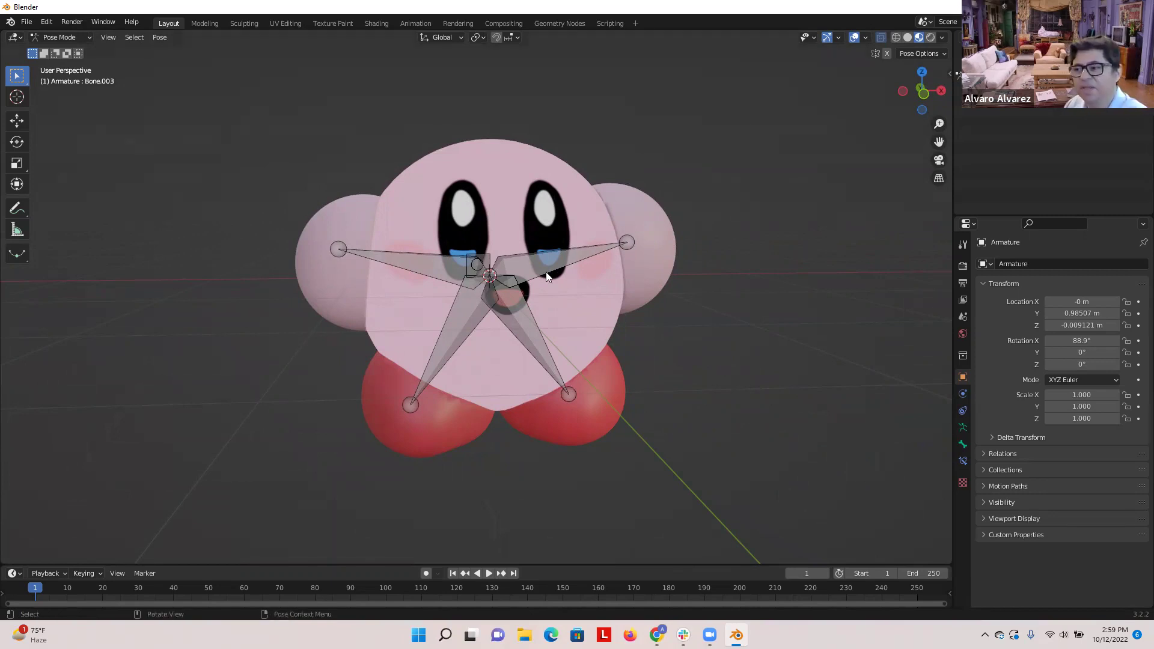
mouse_move(331, 351)
middle_mouse_down()
mouse_move(305, 359)
mouse_move(327, 350)
middle_mouse_up()
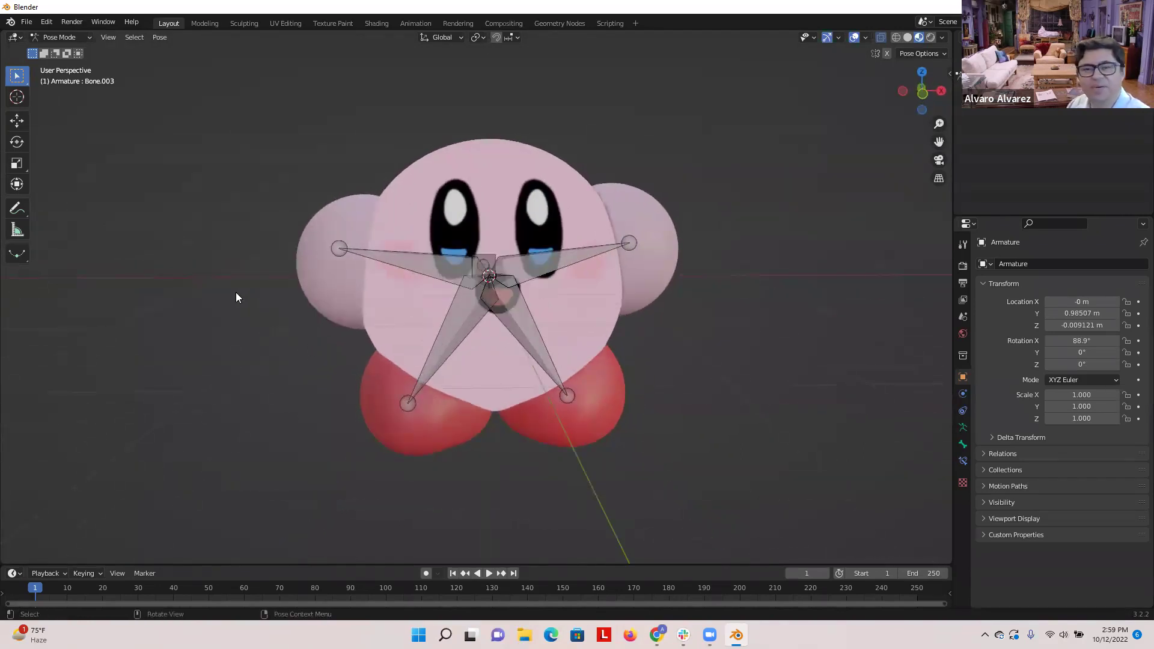
middle_click_drag(231, 246, 728, 368)
middle_click_drag(252, 215, 224, 193)
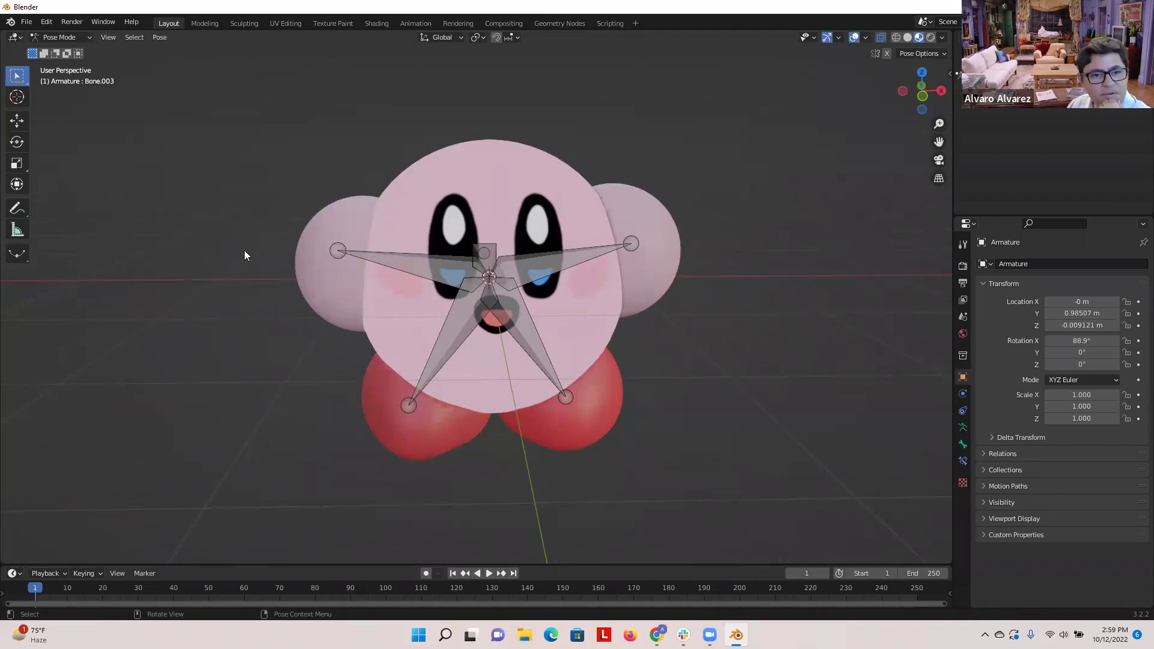
mouse_move(567, 297)
middle_mouse_down()
mouse_move(562, 282)
mouse_move(431, 278)
mouse_move(562, 291)
mouse_move(546, 293)
middle_mouse_up()
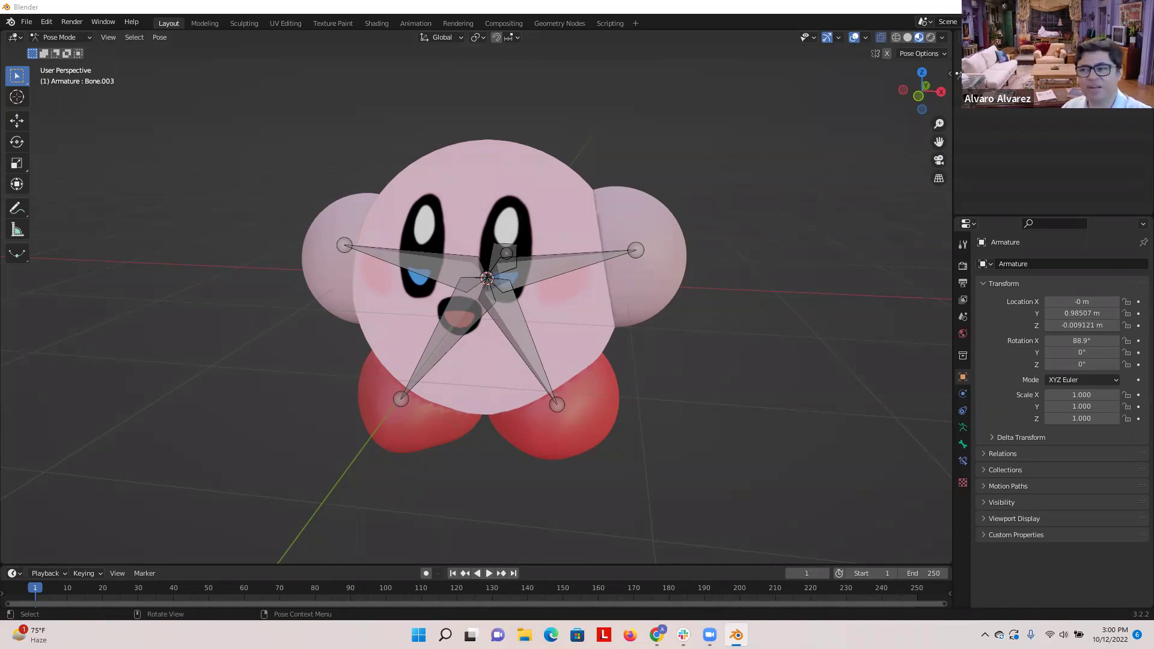
mouse_move(189, 304)
middle_mouse_down()
mouse_move(226, 309)
mouse_move(211, 276)
mouse_move(196, 301)
mouse_move(274, 307)
mouse_move(202, 307)
mouse_move(260, 323)
mouse_move(237, 308)
mouse_move(174, 301)
middle_mouse_up()
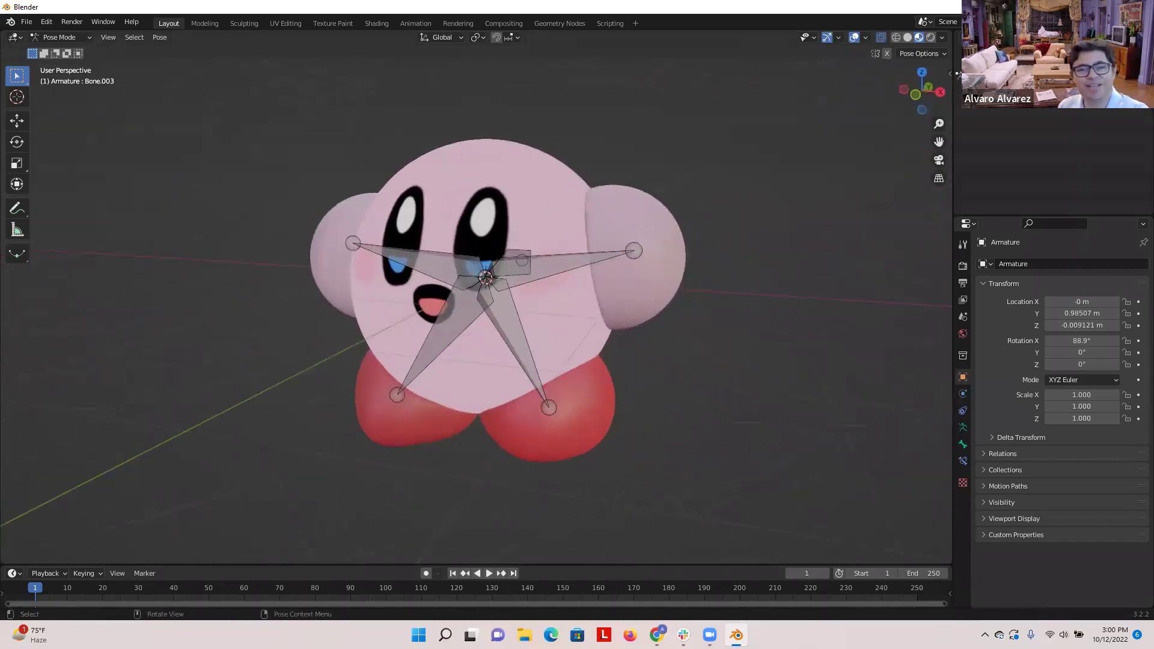